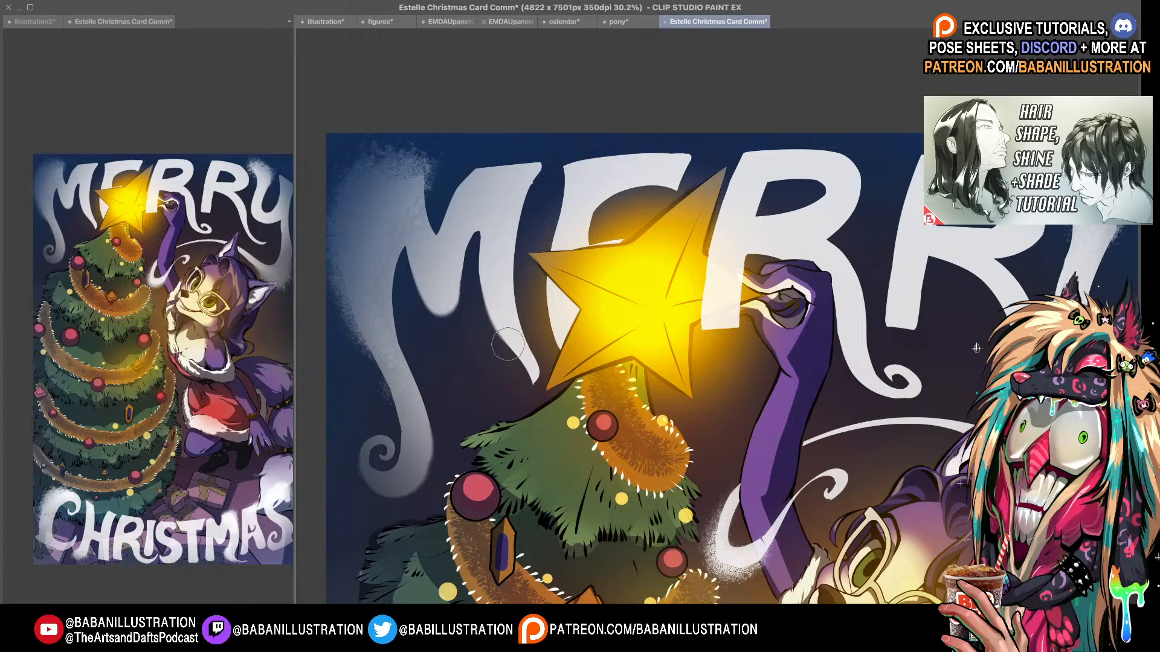
- Soften the hard edges of the letters M and E in the MERRY lettering
{"action": "left_click_drag", "start_coordinate": [608, 356], "coordinate": [548, 386]}
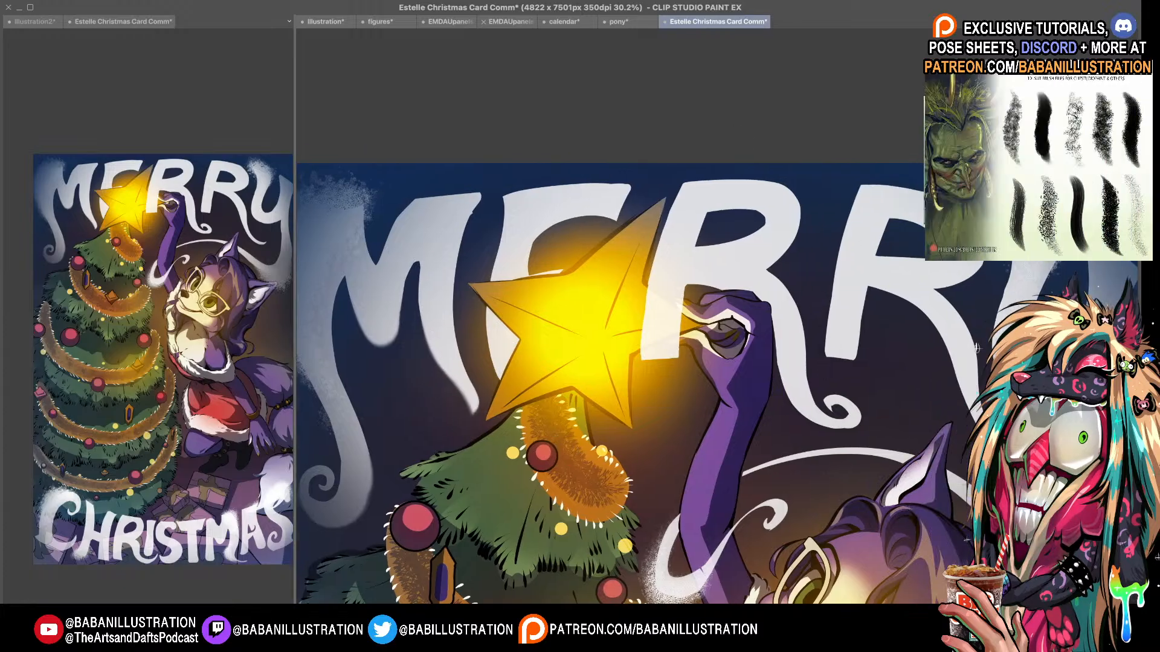
{"action": "left_click_drag", "start_coordinate": [445, 195], "coordinate": [497, 187]}
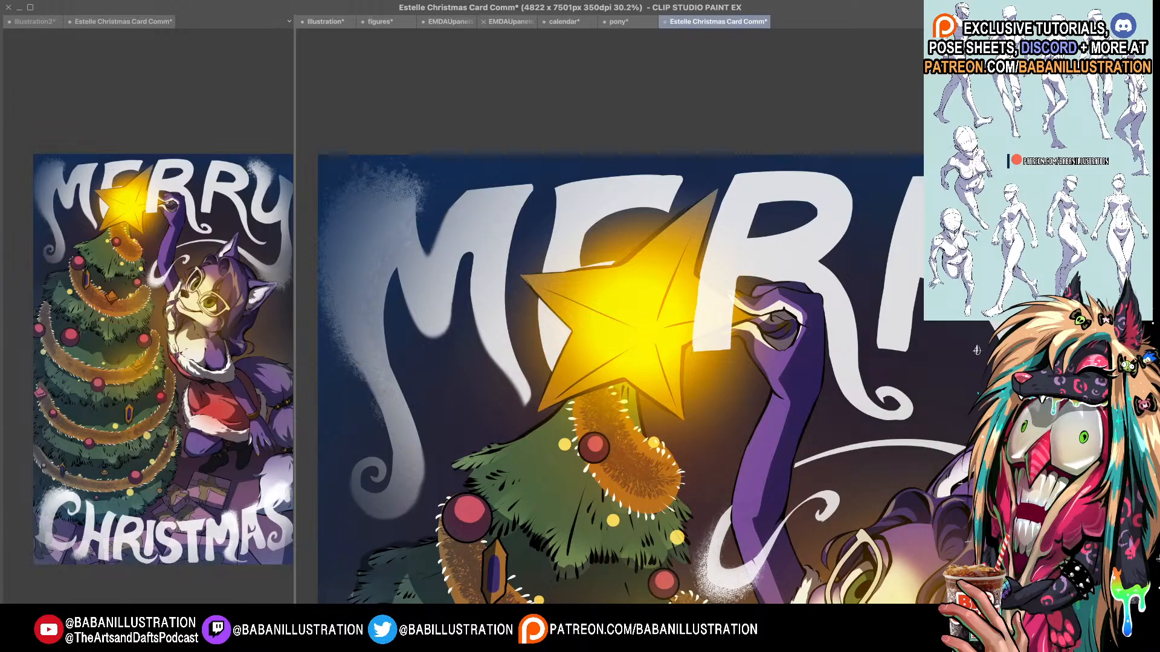
{"action": "left_click_drag", "start_coordinate": [462, 287], "coordinate": [417, 295]}
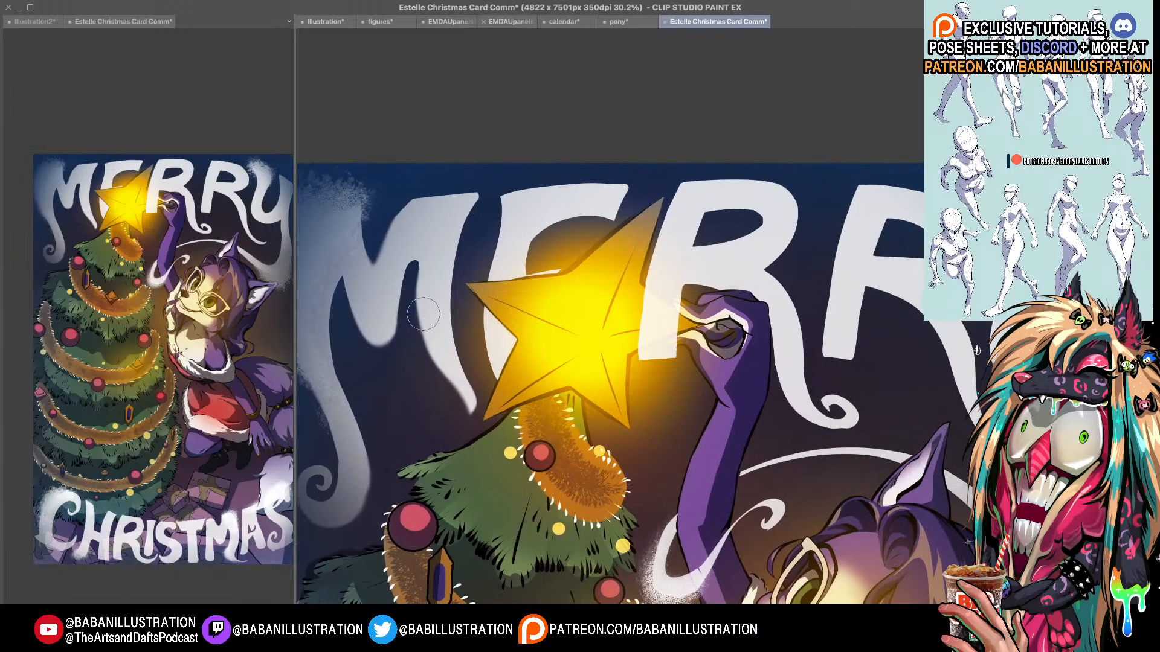
{"action": "left_click_drag", "start_coordinate": [439, 430], "coordinate": [450, 423]}
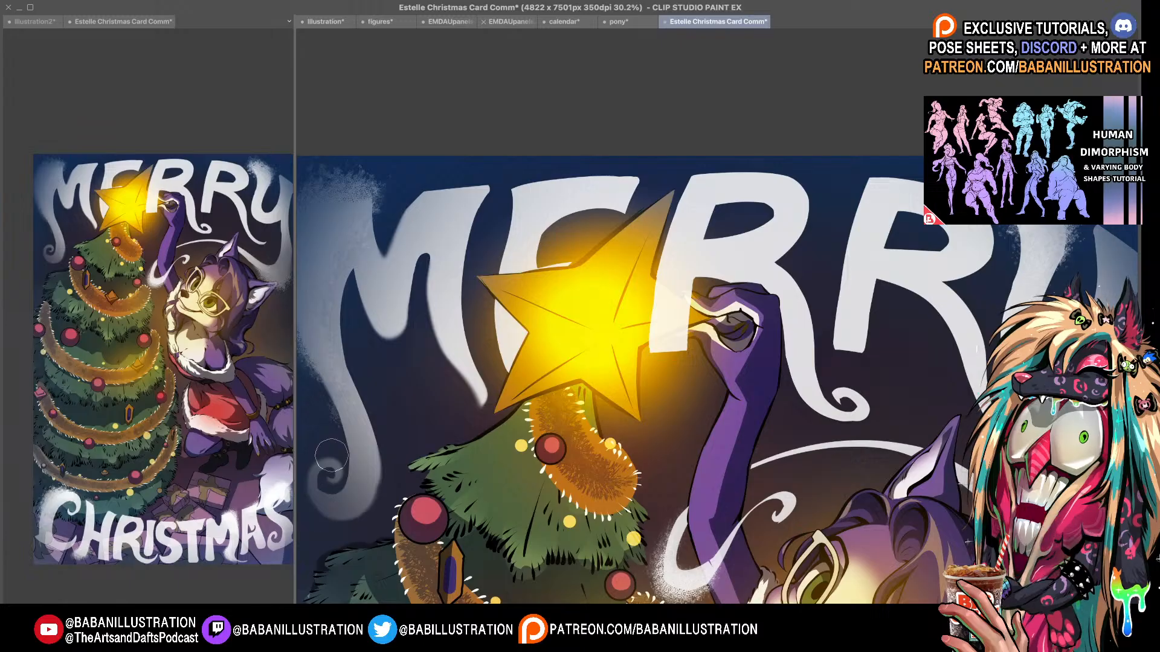
{"action": "left_click_drag", "start_coordinate": [522, 354], "coordinate": [428, 406]}
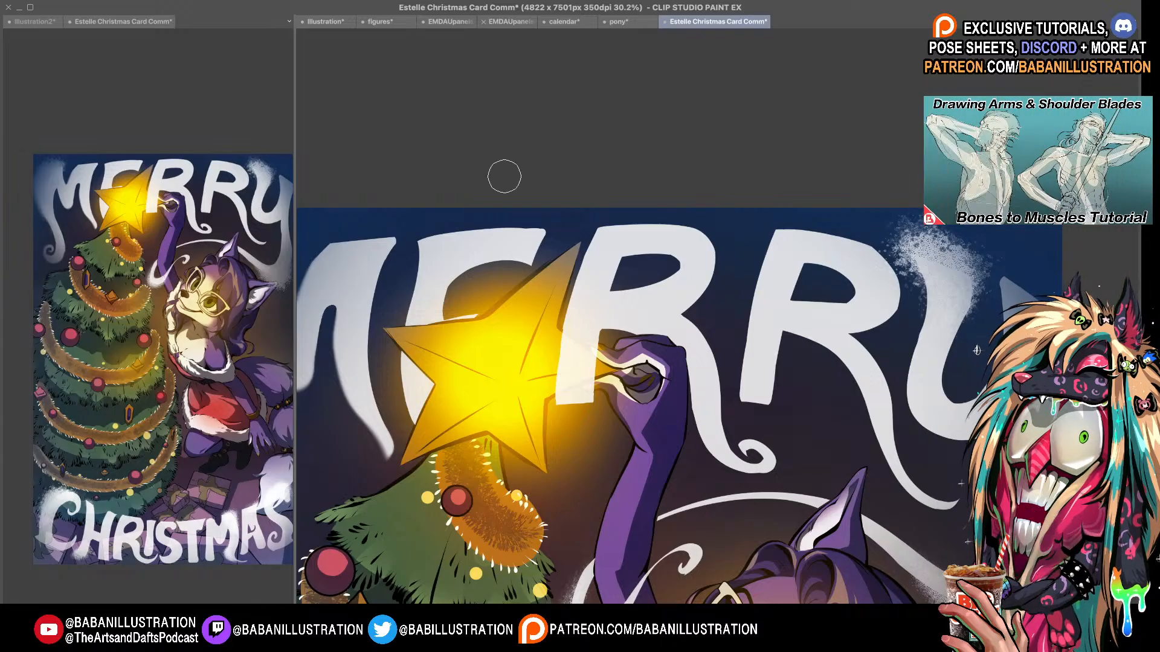
{"action": "left_click_drag", "start_coordinate": [421, 250], "coordinate": [406, 367]}
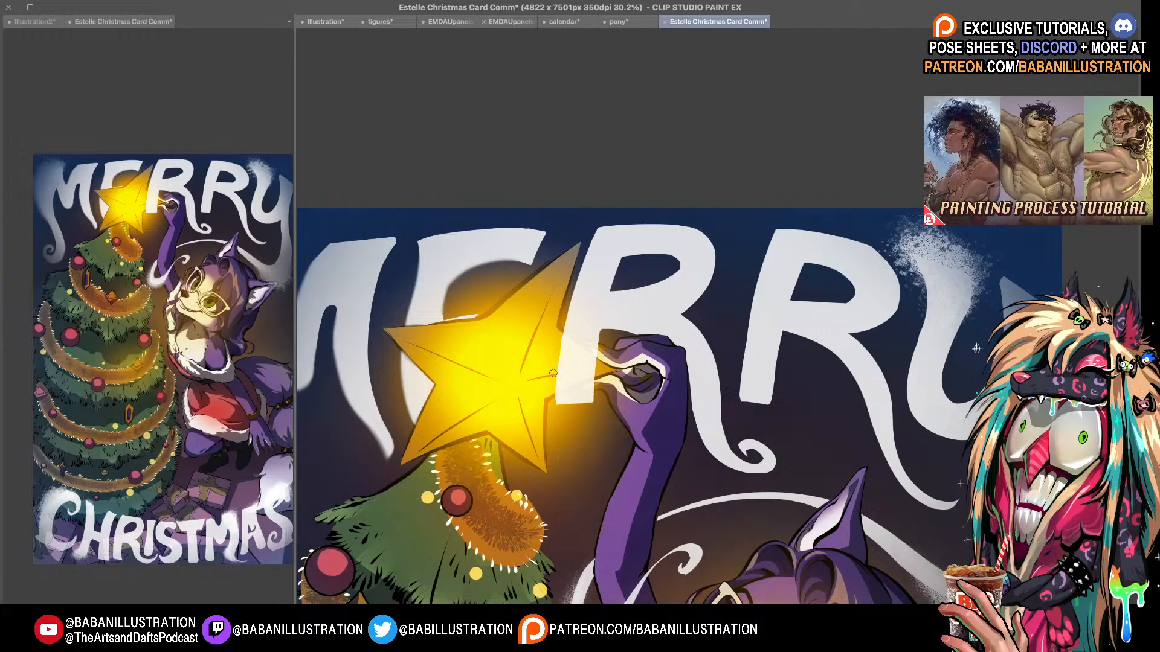
- Soften the edges of the first R in MERRY, covering its inner bowl, leg and curled tail
{"action": "left_click_drag", "start_coordinate": [699, 373], "coordinate": [663, 369]}
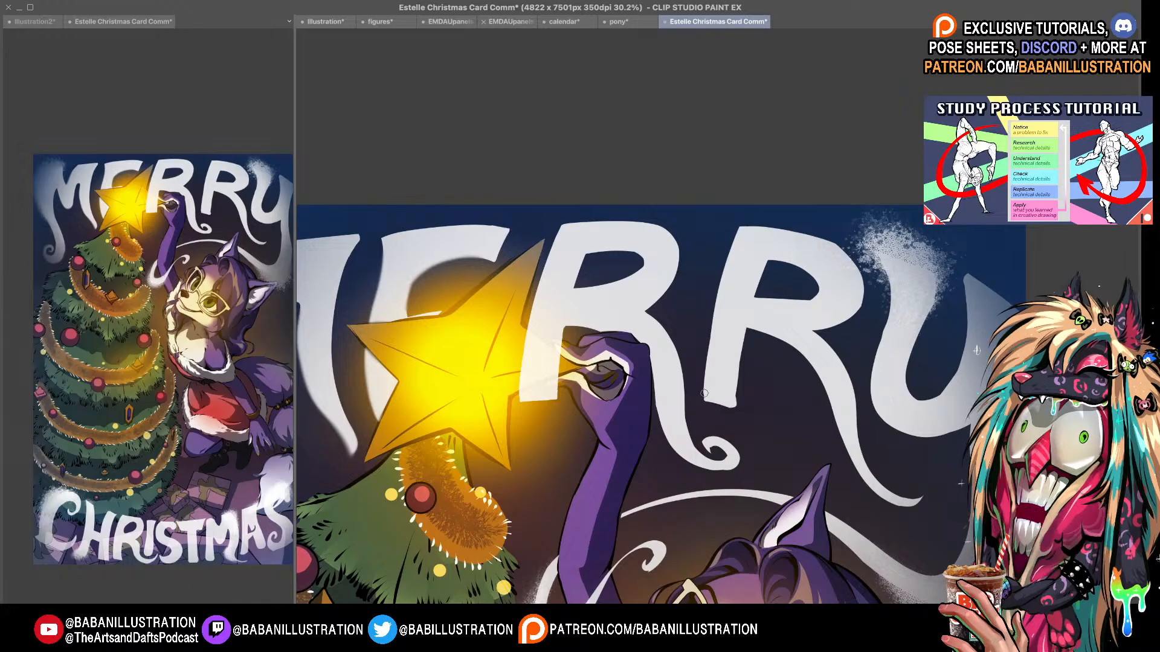
{"action": "mouse_move", "coordinate": [886, 399]}
{"action": "left_mouse_down"}
{"action": "mouse_move", "coordinate": [562, 384]}
{"action": "mouse_move", "coordinate": [636, 423]}
{"action": "mouse_move", "coordinate": [645, 412]}
{"action": "left_mouse_up"}
{"action": "mouse_move", "coordinate": [571, 417]}
{"action": "left_mouse_down"}
{"action": "mouse_move", "coordinate": [610, 424]}
{"action": "mouse_move", "coordinate": [589, 372]}
{"action": "mouse_move", "coordinate": [594, 384]}
{"action": "mouse_move", "coordinate": [620, 377]}
{"action": "mouse_move", "coordinate": [677, 434]}
{"action": "left_mouse_up"}
{"action": "left_click_drag", "start_coordinate": [547, 382], "coordinate": [638, 396]}
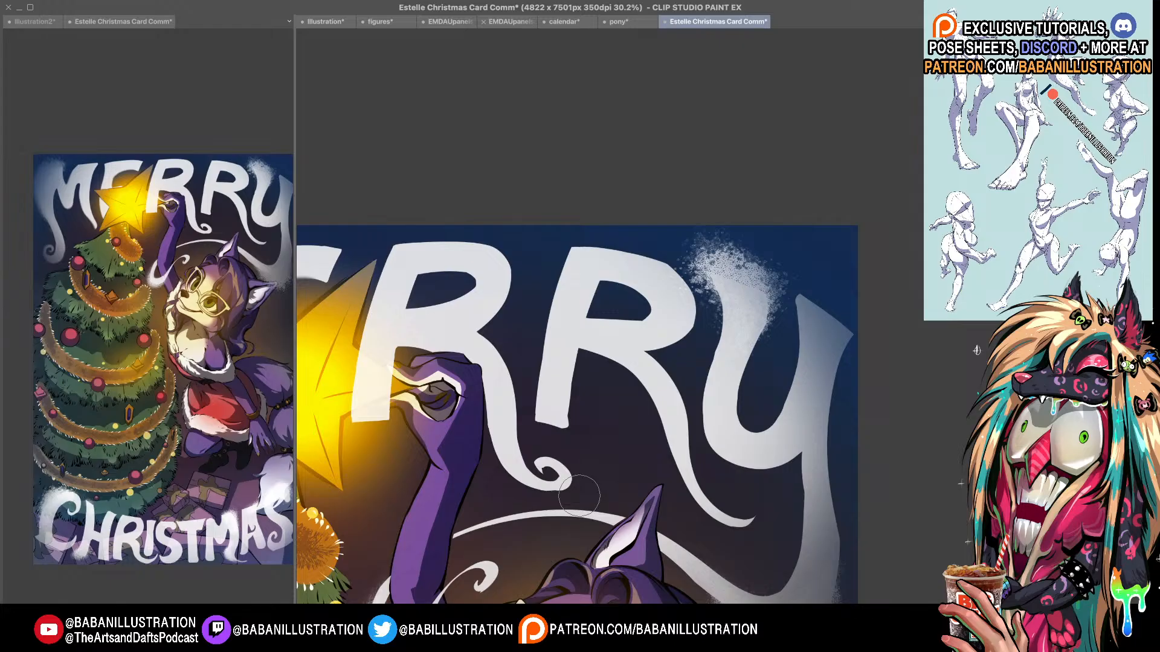
{"action": "left_click_drag", "start_coordinate": [579, 496], "coordinate": [708, 449]}
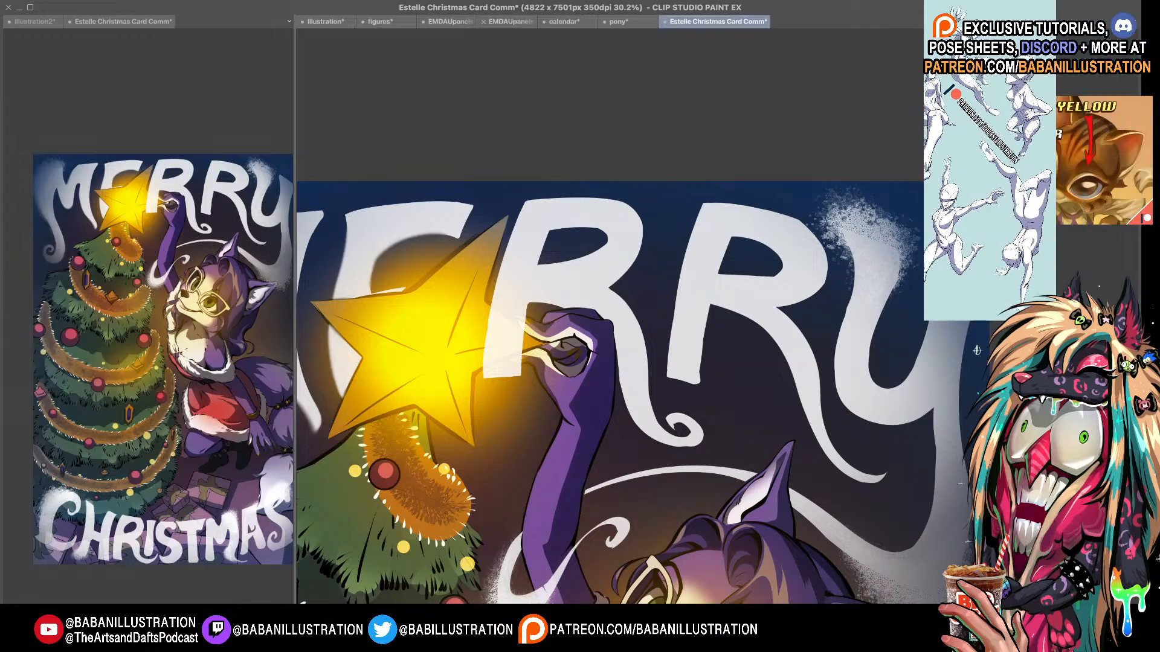
{"action": "left_click_drag", "start_coordinate": [567, 329], "coordinate": [565, 334]}
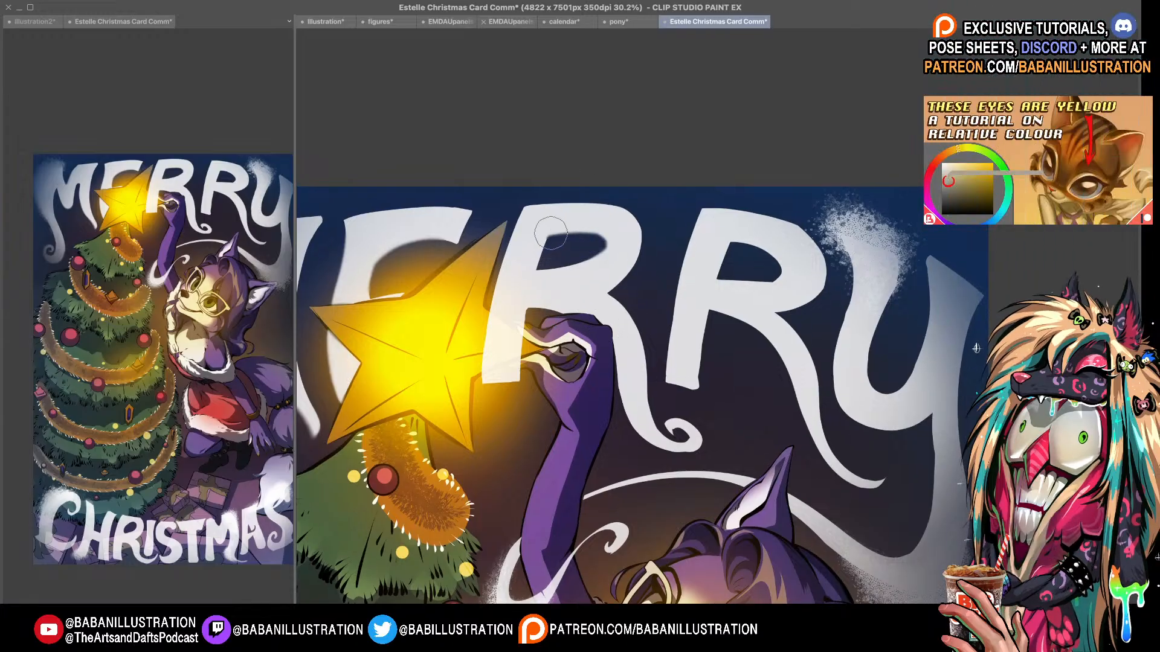
{"action": "left_click_drag", "start_coordinate": [633, 250], "coordinate": [630, 247]}
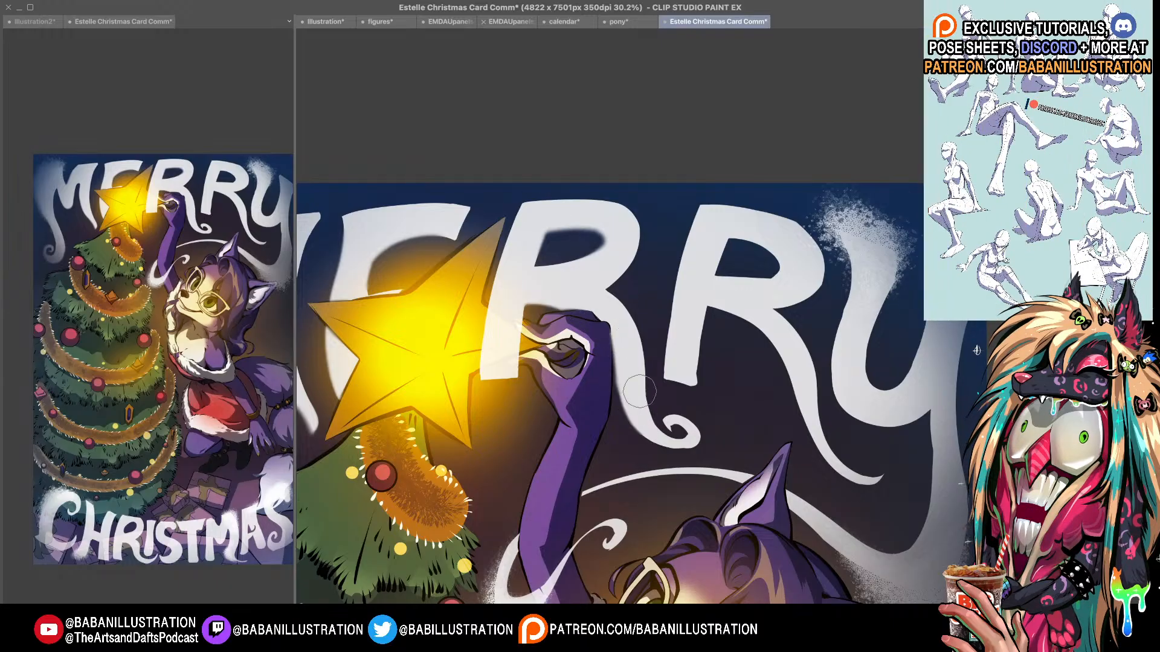
{"action": "mouse_move", "coordinate": [673, 452]}
{"action": "left_mouse_down"}
{"action": "mouse_move", "coordinate": [704, 429]}
{"action": "mouse_move", "coordinate": [673, 413]}
{"action": "left_mouse_up"}
{"action": "key", "text": "ctrl+z"}
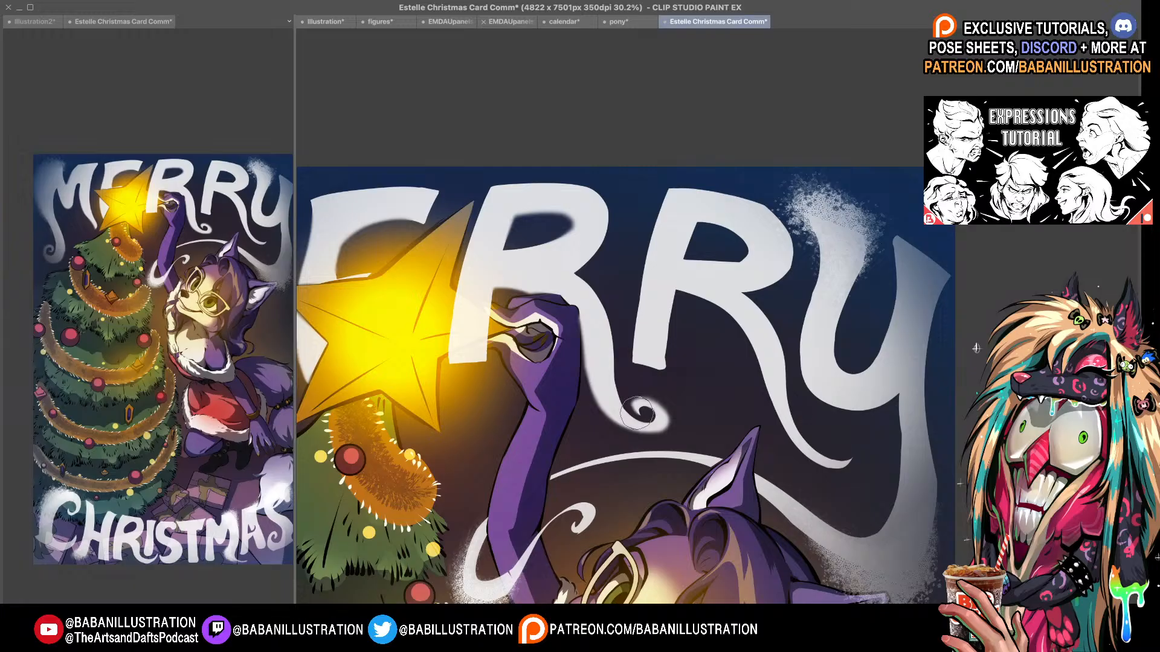
{"action": "left_click_drag", "start_coordinate": [618, 480], "coordinate": [623, 479]}
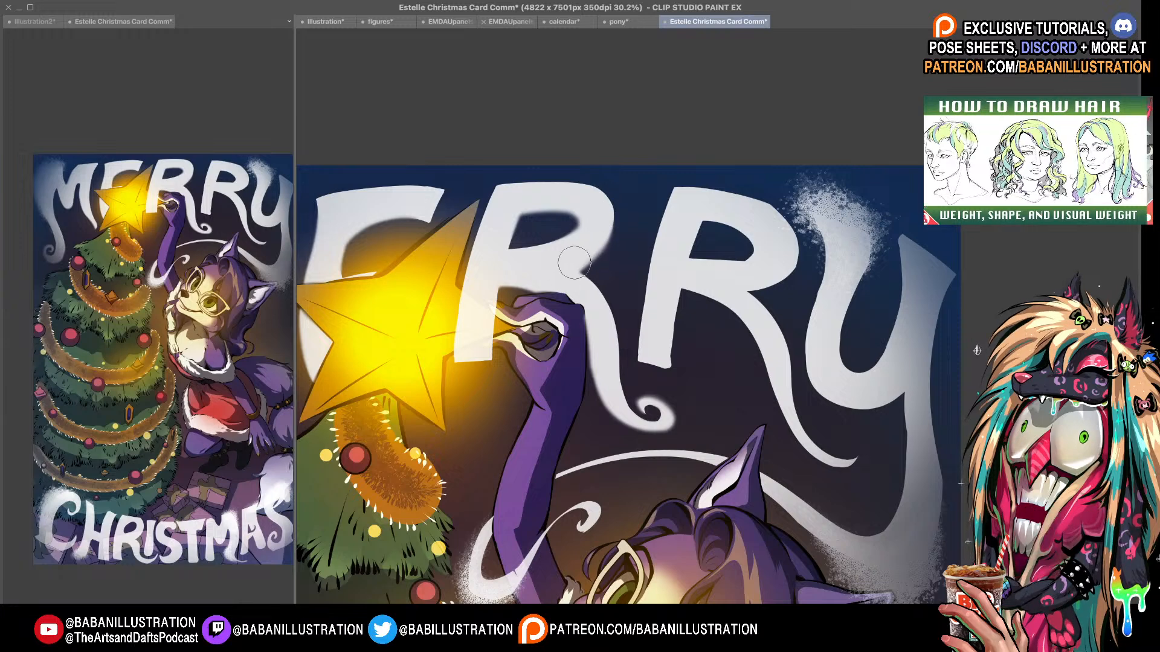
- Blend the edges of the E behind the star and the curled left tail of the M
{"action": "left_click_drag", "start_coordinate": [472, 370], "coordinate": [664, 402]}
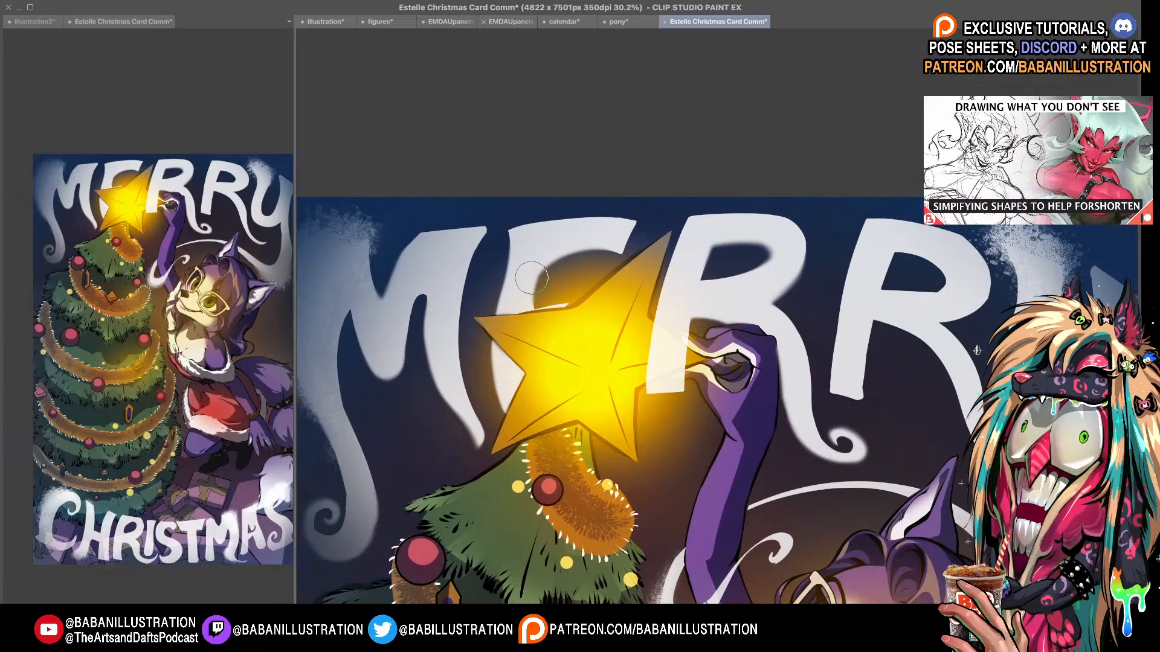
{"action": "left_click_drag", "start_coordinate": [429, 320], "coordinate": [535, 300]}
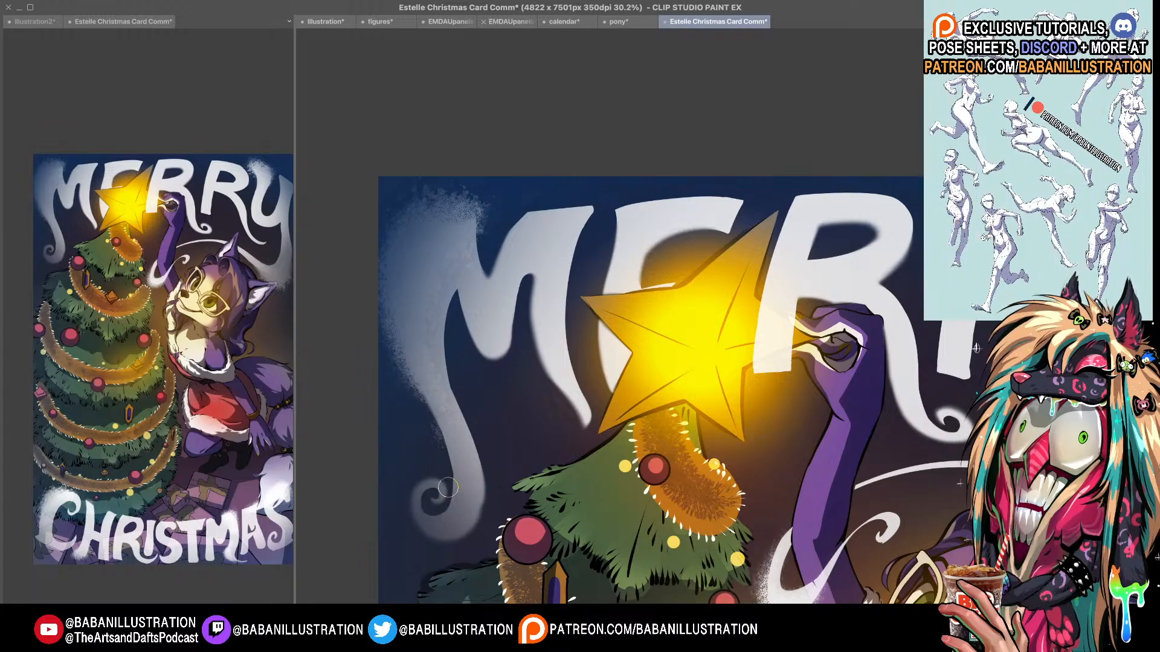
{"action": "mouse_move", "coordinate": [887, 447]}
{"action": "left_mouse_down"}
{"action": "mouse_move", "coordinate": [829, 421]}
{"action": "mouse_move", "coordinate": [667, 406]}
{"action": "left_mouse_up"}
{"action": "left_click_drag", "start_coordinate": [593, 435], "coordinate": [817, 439]}
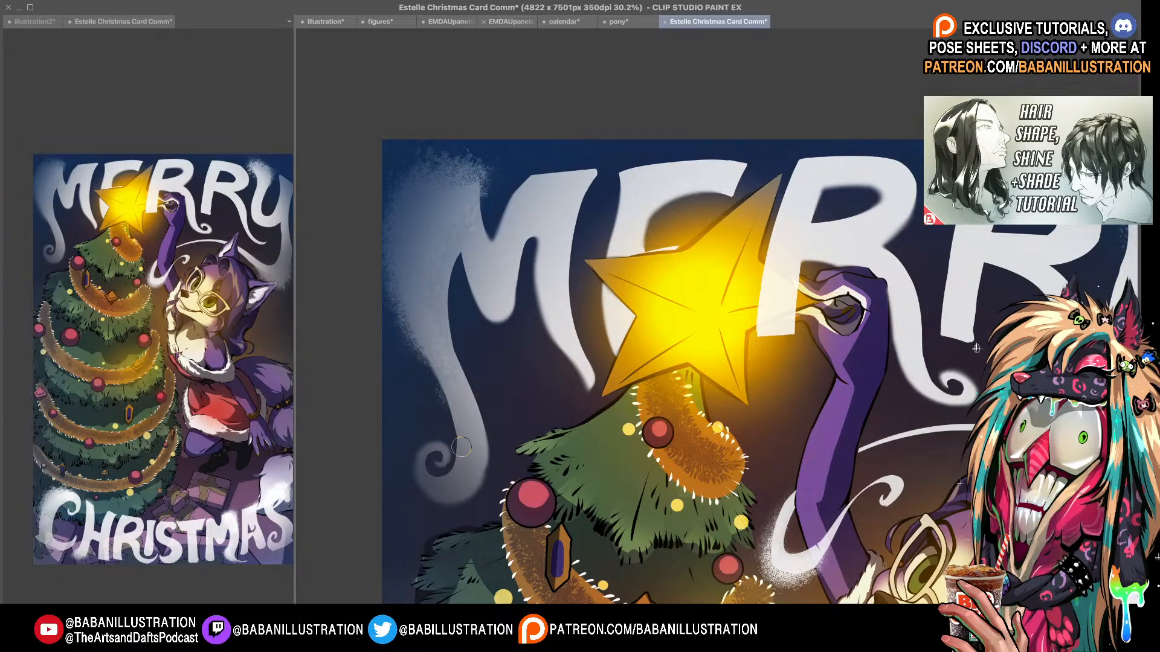
- Soften the edges of the first R's upright stem beside the glowing star
{"action": "left_click_drag", "start_coordinate": [557, 462], "coordinate": [198, 471]}
{"action": "mouse_move", "coordinate": [850, 319]}
{"action": "left_mouse_down"}
{"action": "mouse_move", "coordinate": [834, 320]}
{"action": "mouse_move", "coordinate": [848, 332]}
{"action": "left_mouse_up"}
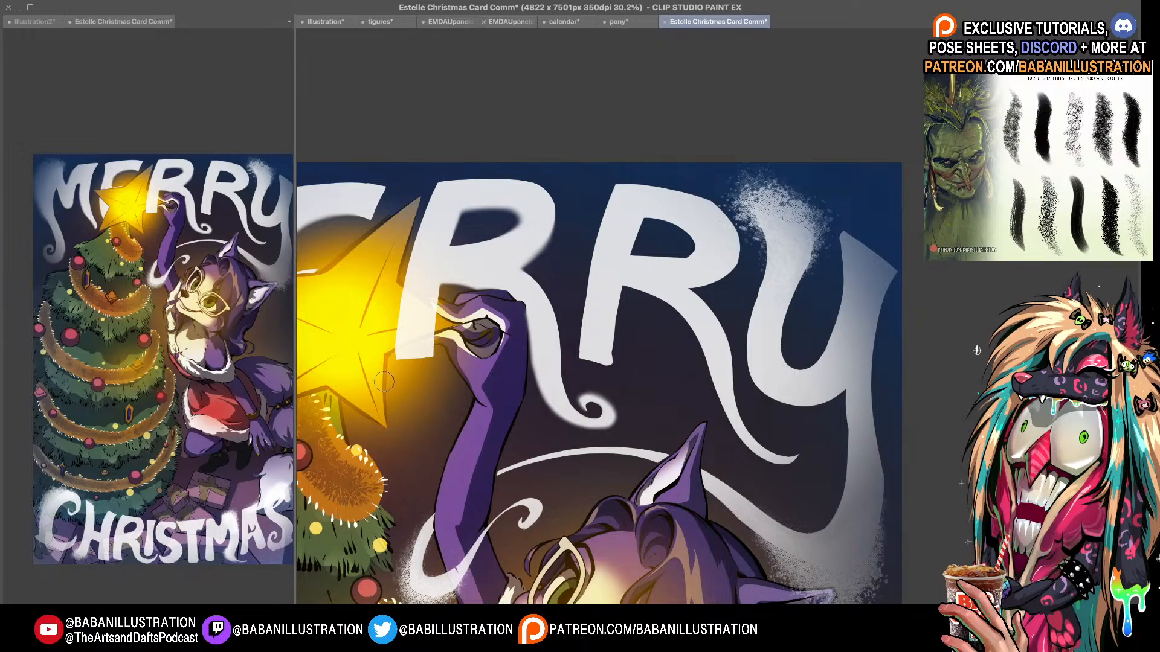
{"action": "mouse_move", "coordinate": [440, 166]}
{"action": "left_mouse_down"}
{"action": "mouse_move", "coordinate": [413, 242]}
{"action": "mouse_move", "coordinate": [404, 396]}
{"action": "left_mouse_up"}
{"action": "left_click_drag", "start_coordinate": [399, 358], "coordinate": [428, 188]}
- Finish the second R's tail with a small upward curl and soften the edges along its leg
{"action": "left_click_drag", "start_coordinate": [691, 422], "coordinate": [630, 406]}
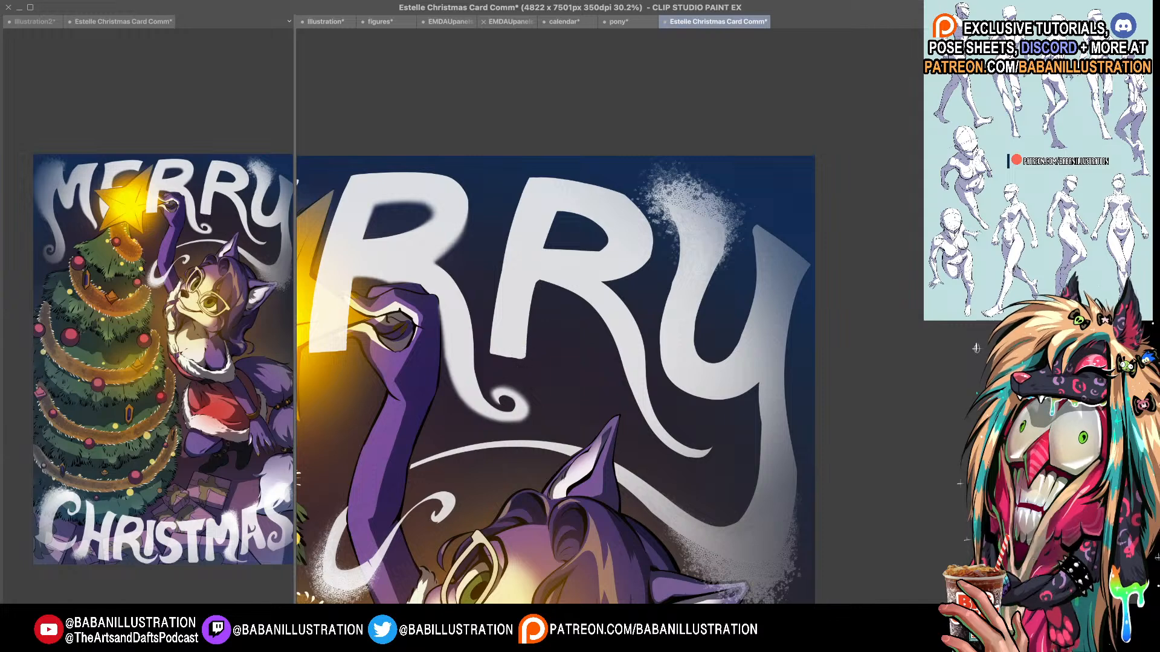
{"action": "mouse_move", "coordinate": [625, 368]}
{"action": "left_mouse_down"}
{"action": "mouse_move", "coordinate": [667, 449]}
{"action": "mouse_move", "coordinate": [704, 462]}
{"action": "left_mouse_up"}
{"action": "key", "text": "ctrl+z"}
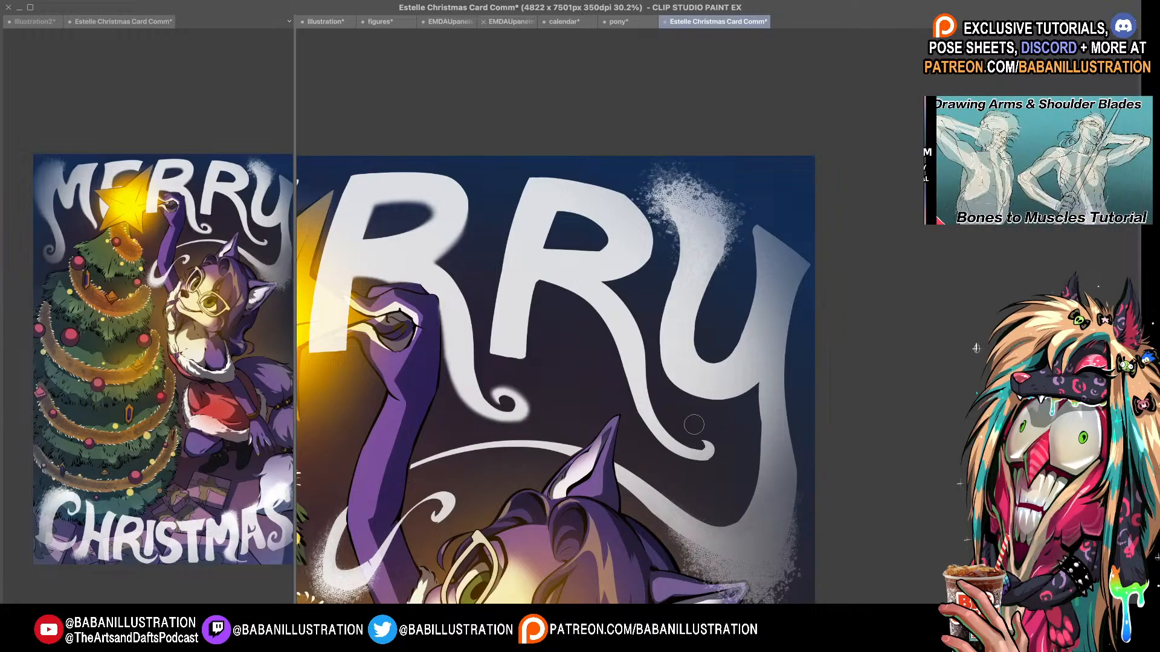
{"action": "left_click_drag", "start_coordinate": [723, 450], "coordinate": [735, 447]}
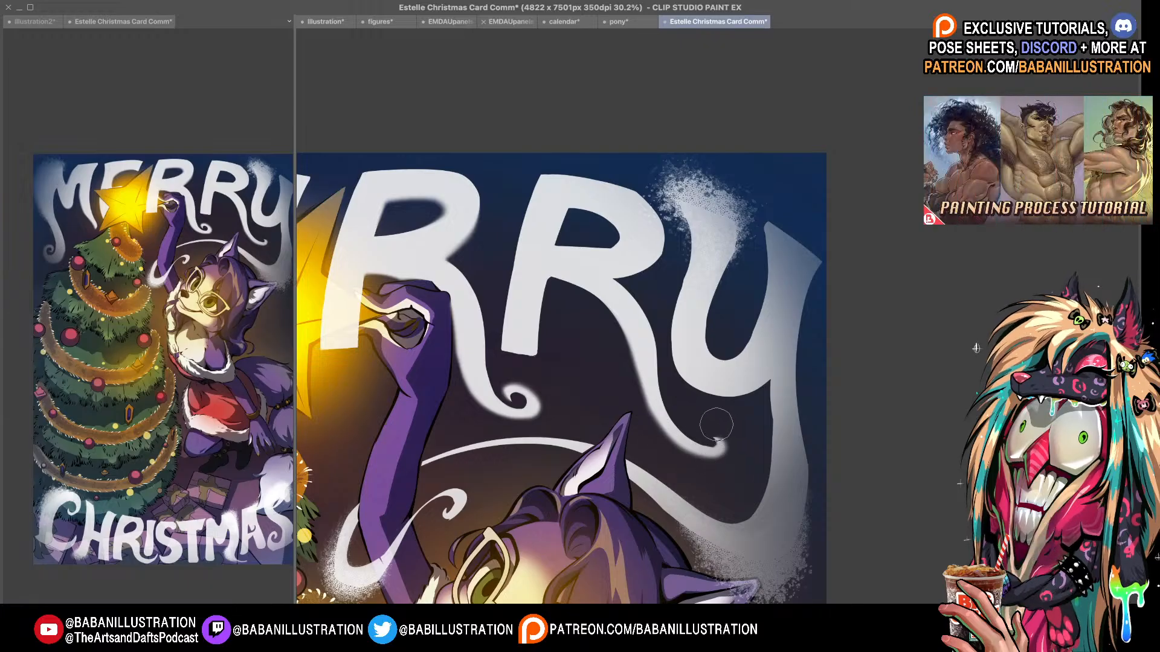
{"action": "left_click_drag", "start_coordinate": [740, 424], "coordinate": [736, 425]}
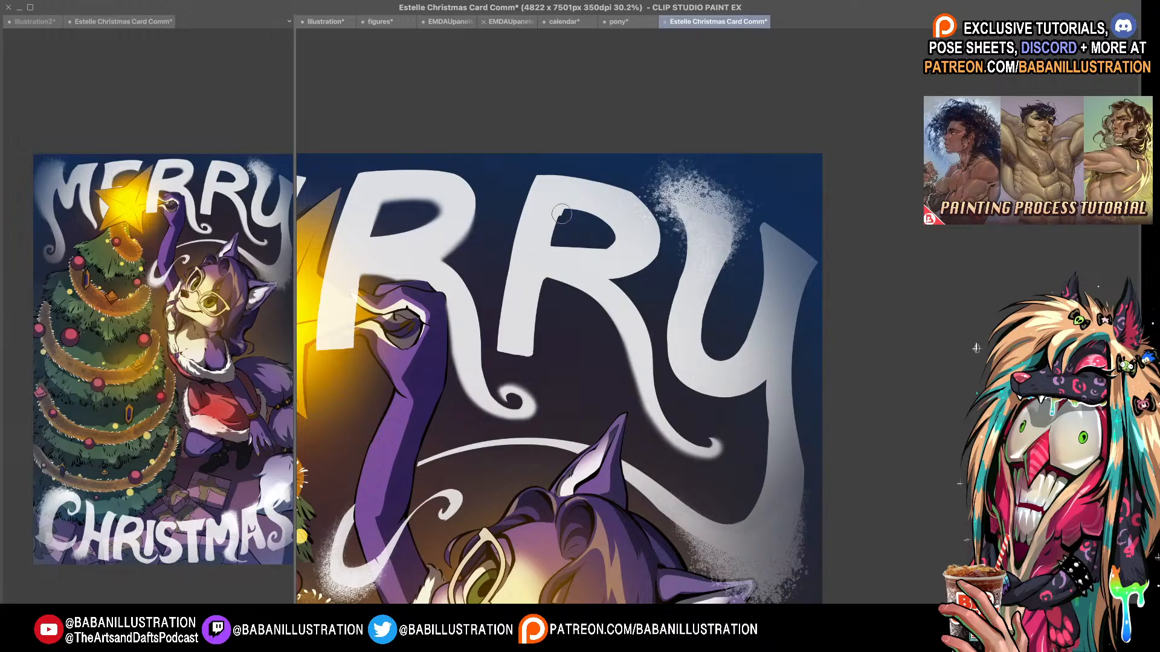
- Soften the inner and outer edges of the second R's bowl
{"action": "left_click_drag", "start_coordinate": [573, 209], "coordinate": [621, 232]}
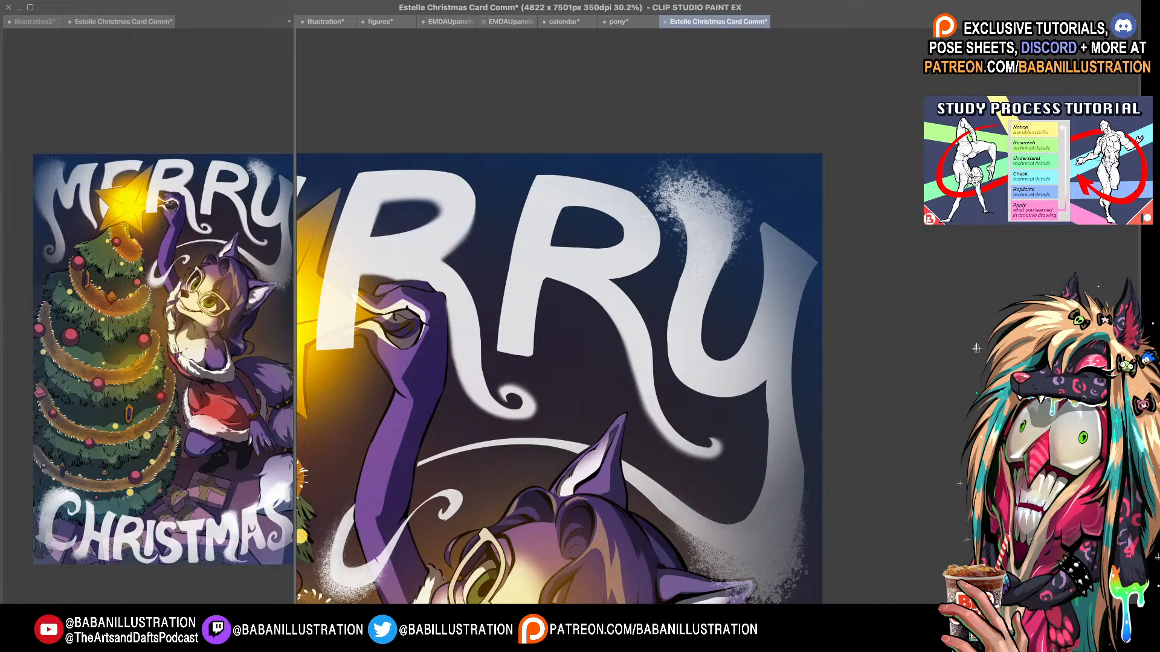
{"action": "mouse_move", "coordinate": [550, 218]}
{"action": "left_mouse_down"}
{"action": "mouse_move", "coordinate": [613, 214]}
{"action": "mouse_move", "coordinate": [595, 206]}
{"action": "mouse_move", "coordinate": [616, 222]}
{"action": "mouse_move", "coordinate": [603, 249]}
{"action": "mouse_move", "coordinate": [615, 248]}
{"action": "left_mouse_up"}
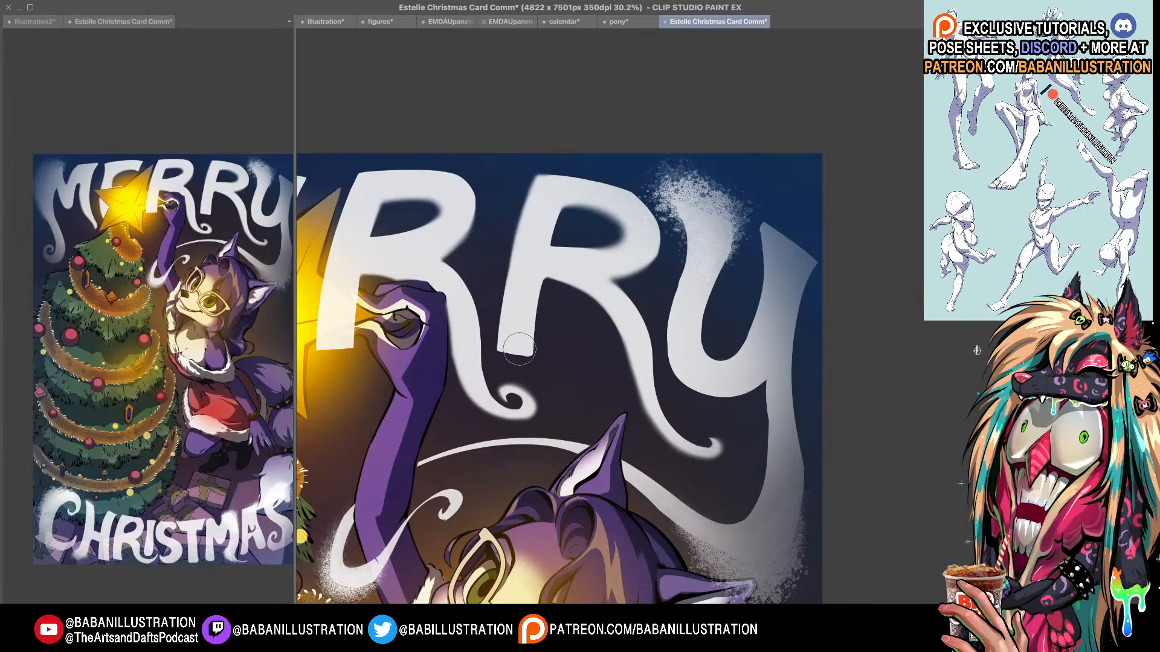
{"action": "left_click_drag", "start_coordinate": [539, 323], "coordinate": [590, 328]}
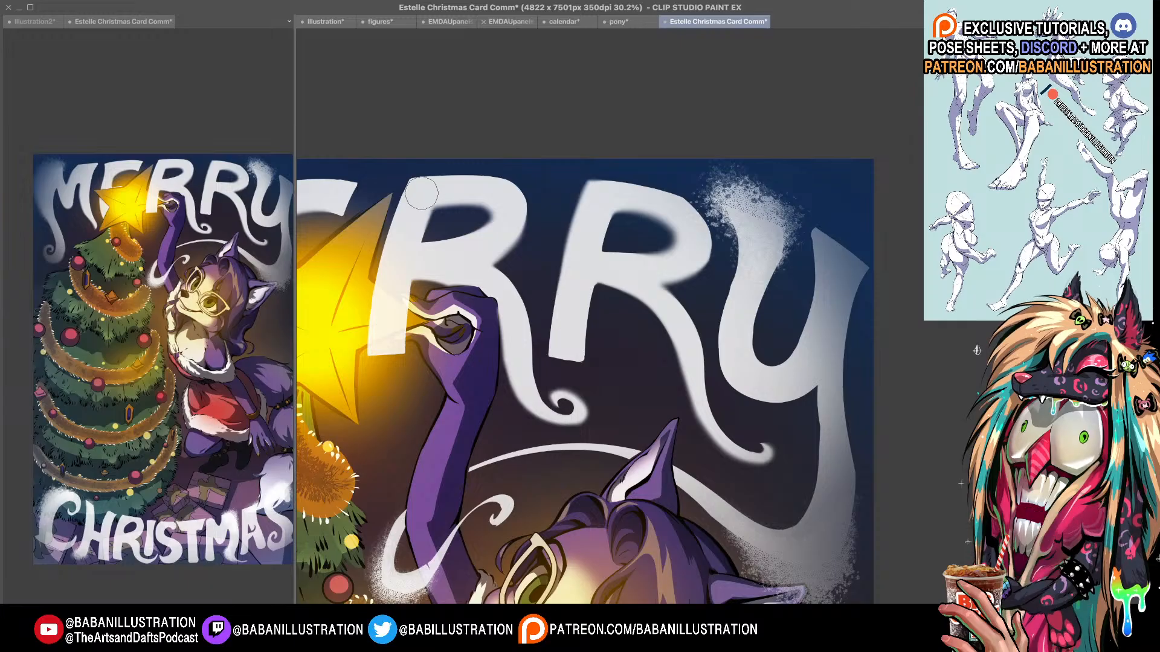
- Soften the edges of the Y's cup and right stem in the MERRY lettering
{"action": "left_click_drag", "start_coordinate": [743, 326], "coordinate": [507, 269]}
{"action": "left_click_drag", "start_coordinate": [504, 204], "coordinate": [483, 317]}
{"action": "mouse_move", "coordinate": [505, 210]}
{"action": "left_mouse_down"}
{"action": "mouse_move", "coordinate": [482, 305]}
{"action": "mouse_move", "coordinate": [484, 265]}
{"action": "mouse_move", "coordinate": [483, 292]}
{"action": "mouse_move", "coordinate": [583, 320]}
{"action": "mouse_move", "coordinate": [586, 358]}
{"action": "left_mouse_up"}
{"action": "left_click_drag", "start_coordinate": [620, 238], "coordinate": [622, 217]}
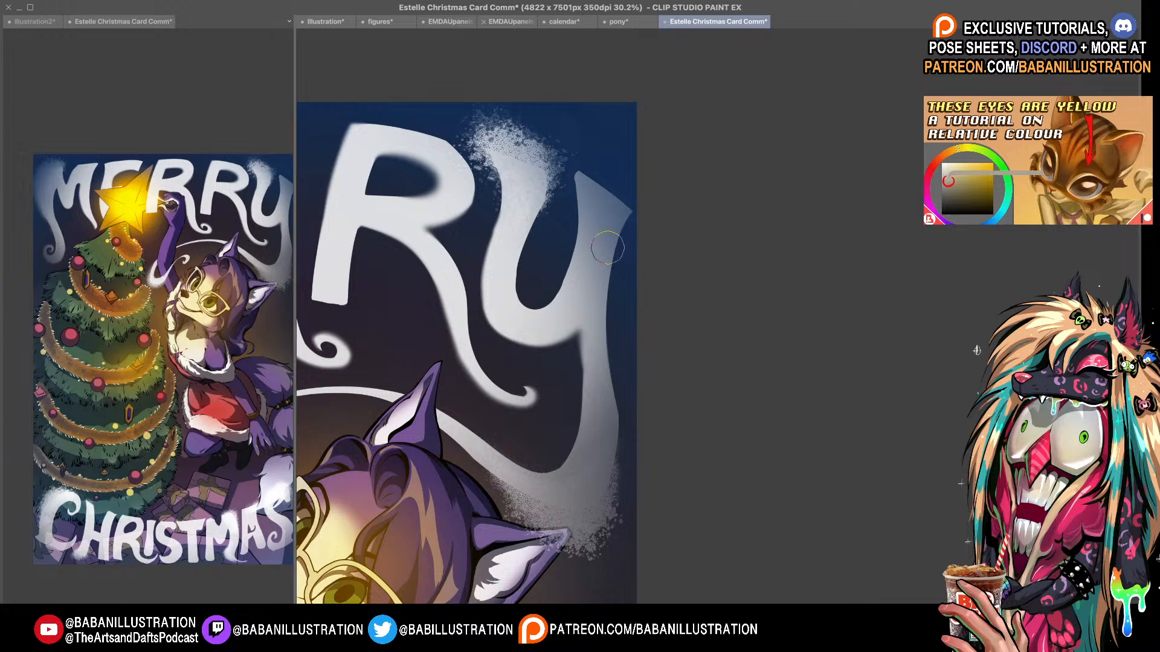
{"action": "left_click_drag", "start_coordinate": [574, 172], "coordinate": [576, 261]}
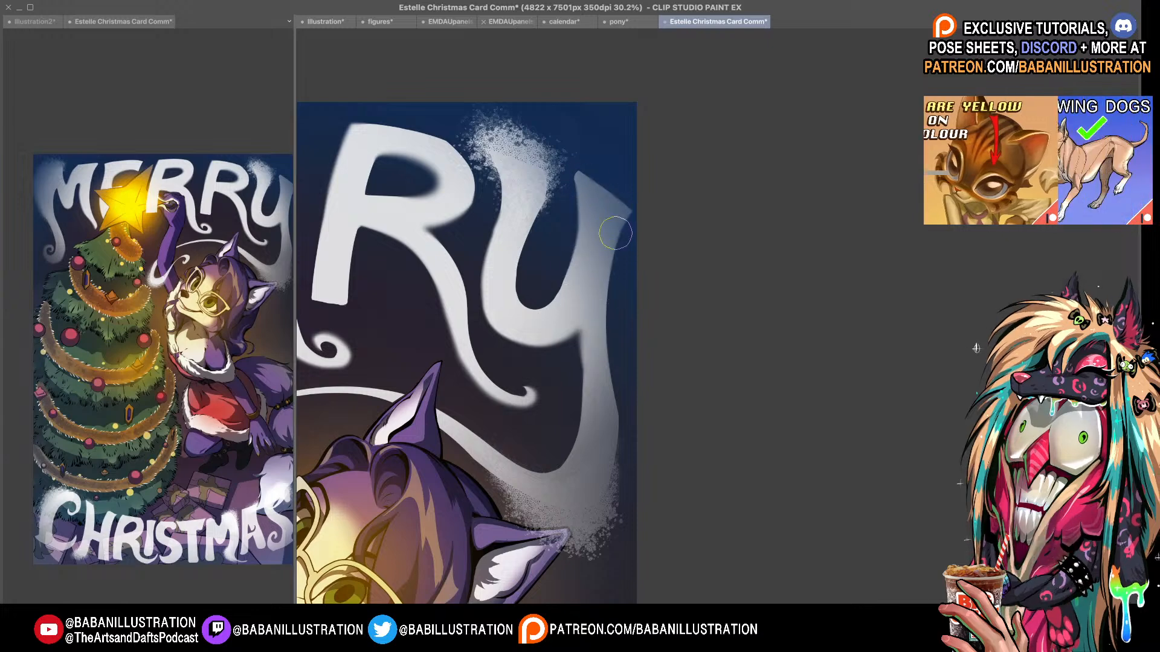
- Soften the Y's lower bend and the long flourish sweeping behind the character's ear
{"action": "left_click_drag", "start_coordinate": [537, 224], "coordinate": [829, 118]}
{"action": "mouse_move", "coordinate": [623, 408]}
{"action": "left_mouse_down"}
{"action": "mouse_move", "coordinate": [490, 432]}
{"action": "mouse_move", "coordinate": [539, 432]}
{"action": "left_mouse_up"}
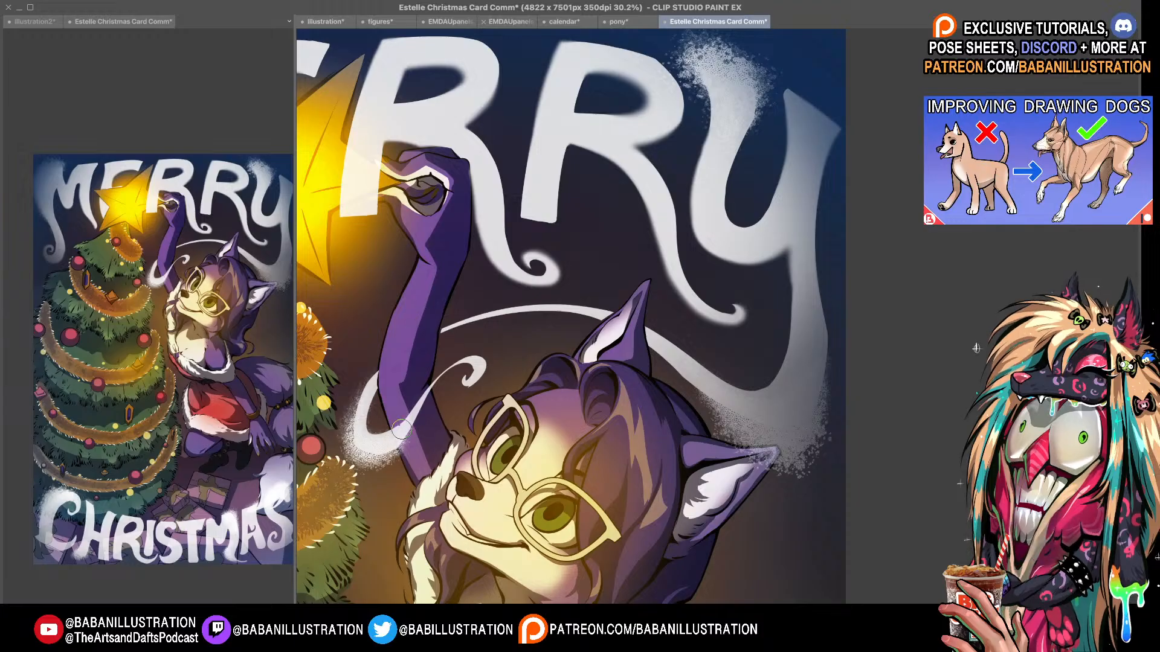
{"action": "left_click_drag", "start_coordinate": [480, 351], "coordinate": [493, 351]}
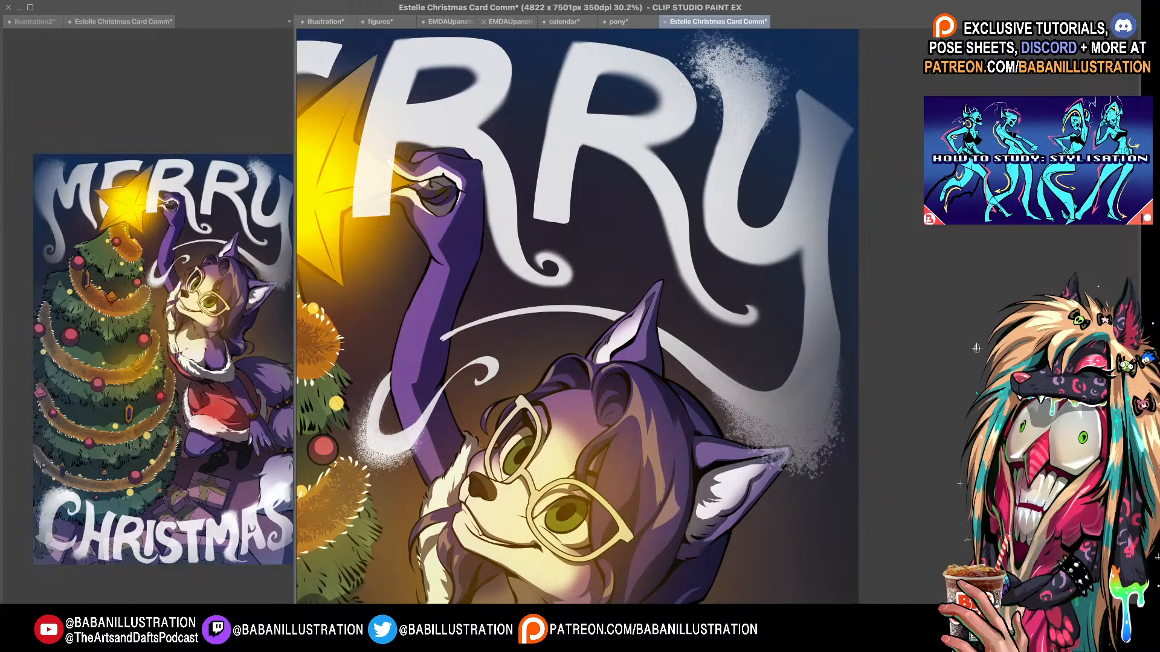
{"action": "left_click_drag", "start_coordinate": [837, 367], "coordinate": [759, 362]}
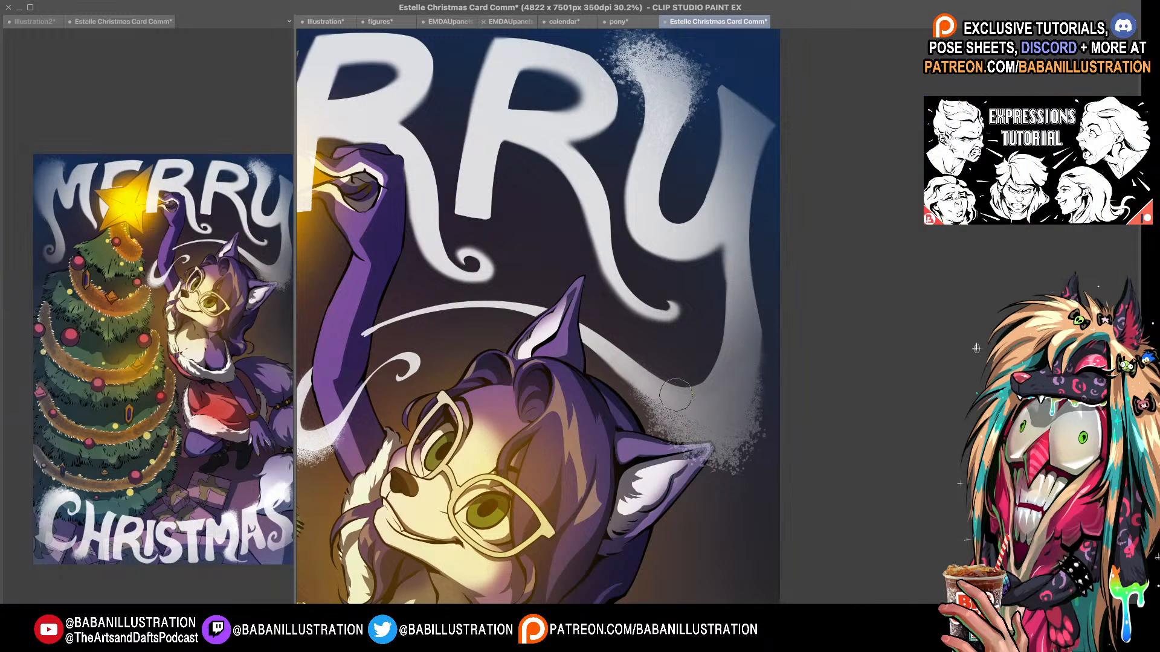
{"action": "left_click_drag", "start_coordinate": [623, 374], "coordinate": [717, 370]}
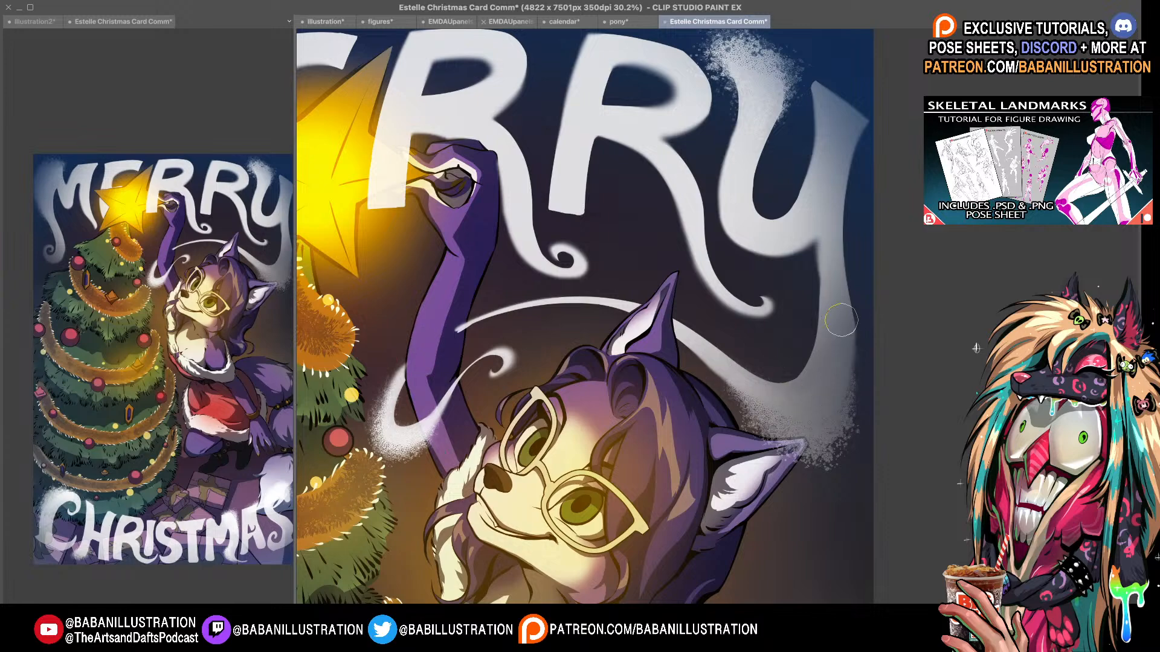
- Soften and blend the edges of the C and H in the CHRISTMAS lettering
{"action": "scroll", "coordinate": [670, 441], "scroll_direction": "down", "scroll_amount": 3}
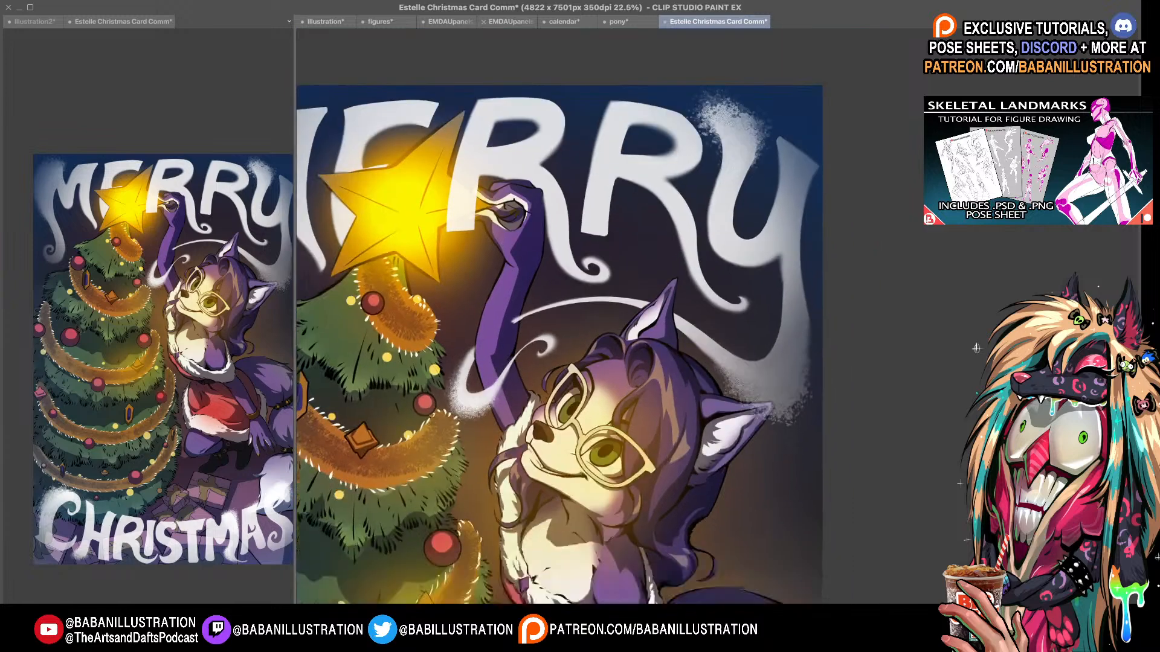
{"action": "scroll", "coordinate": [670, 442], "scroll_direction": "down", "scroll_amount": 10}
{"action": "scroll", "coordinate": [456, 480], "scroll_direction": "up", "scroll_amount": 1}
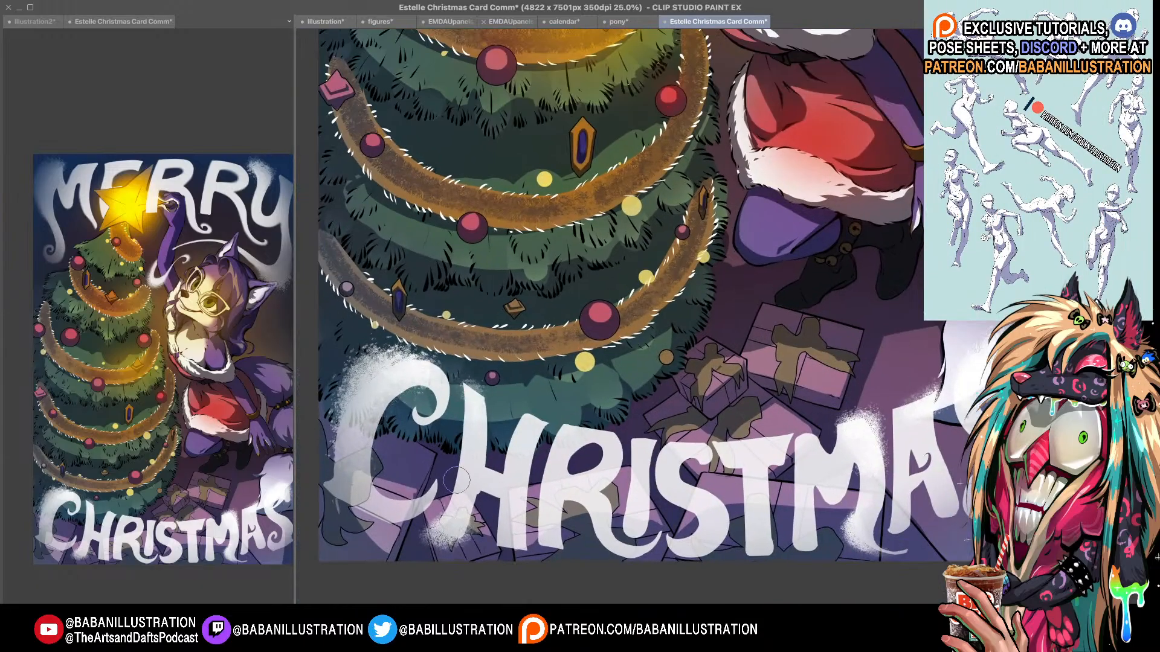
{"action": "scroll", "coordinate": [456, 480], "scroll_direction": "up", "scroll_amount": 1}
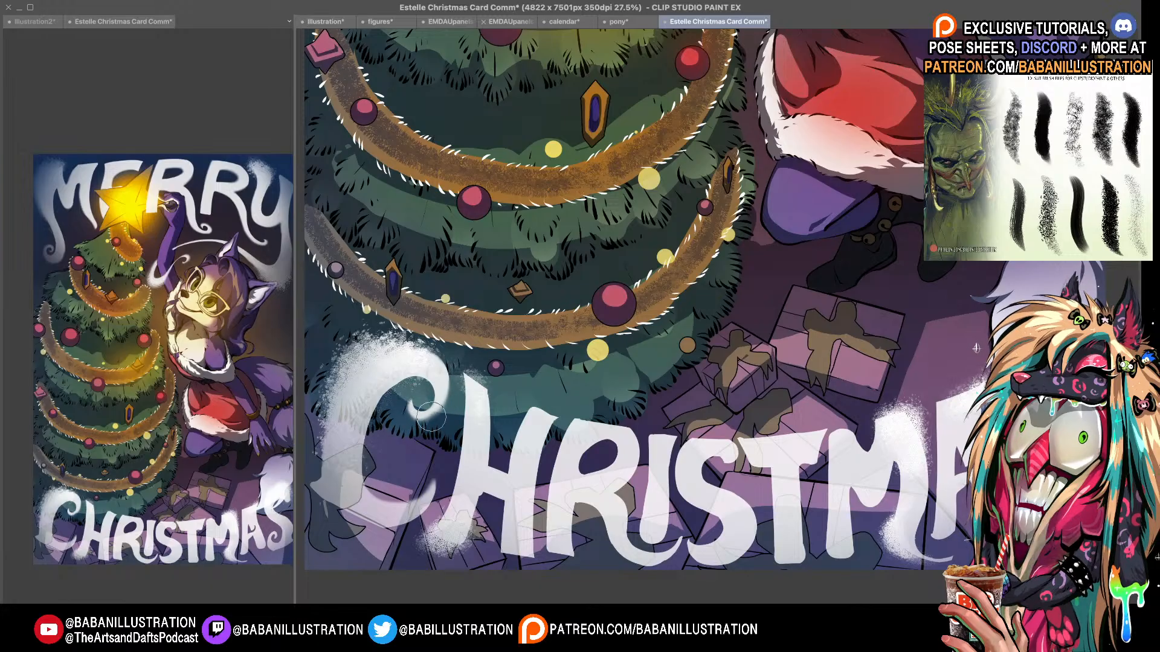
{"action": "left_click_drag", "start_coordinate": [567, 450], "coordinate": [565, 441]}
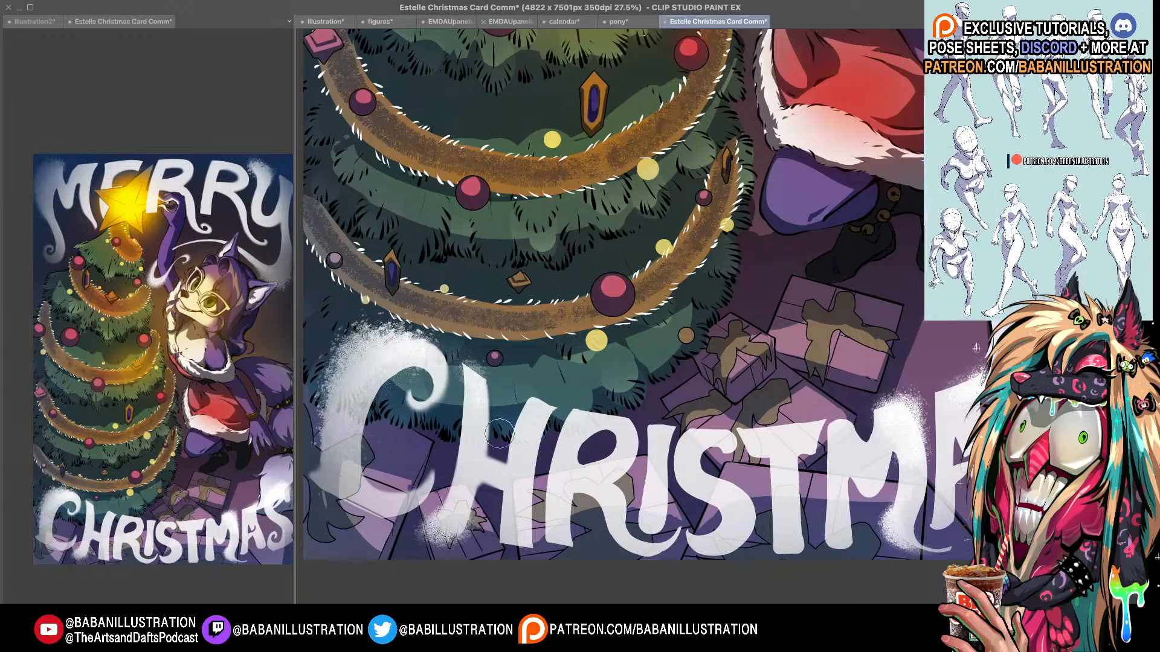
{"action": "left_click_drag", "start_coordinate": [556, 399], "coordinate": [523, 395]}
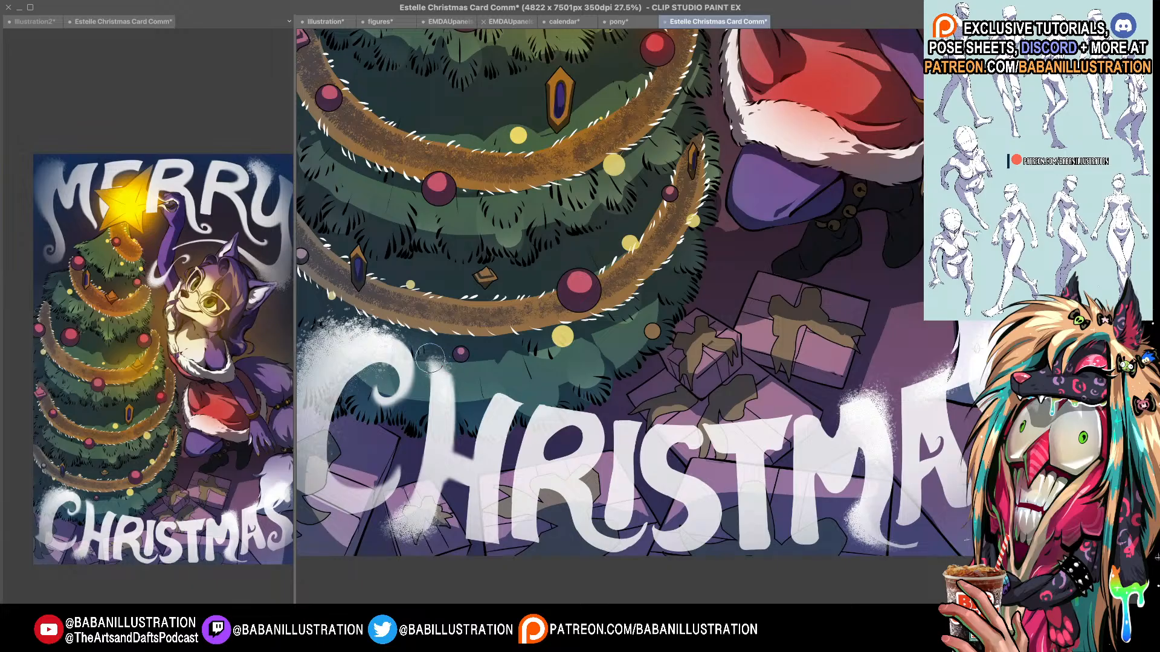
{"action": "left_click_drag", "start_coordinate": [565, 371], "coordinate": [491, 349]}
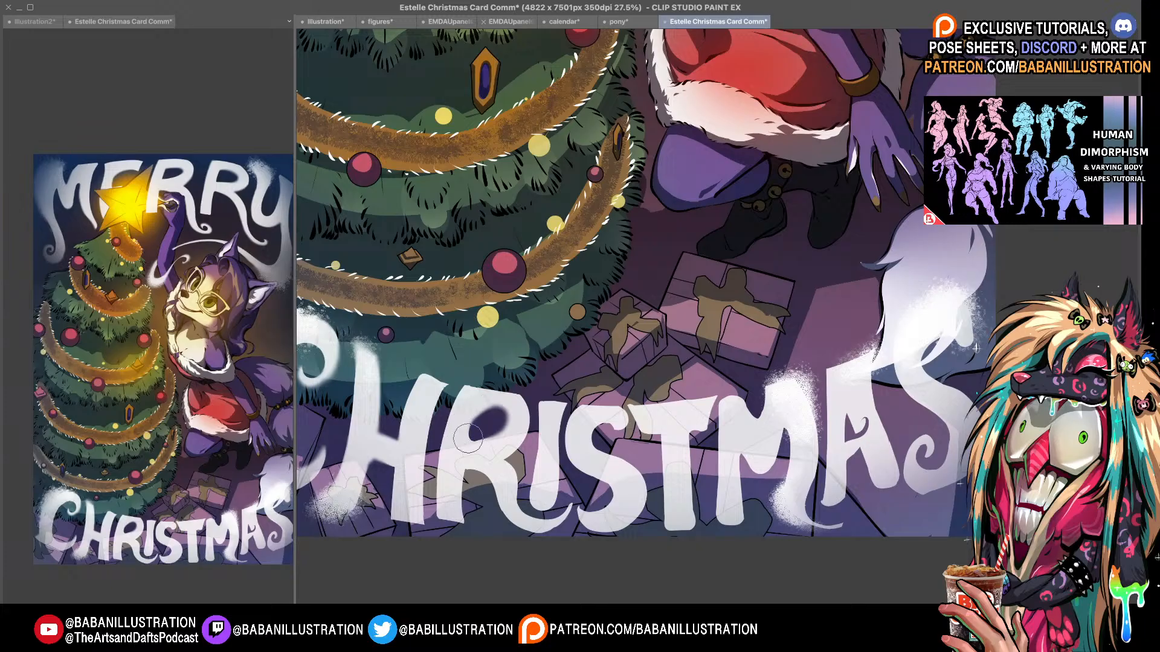
- Soften the R's bowl and its curled tail beneath the I in the CHRISTMAS lettering
{"action": "mouse_move", "coordinate": [463, 468]}
{"action": "left_mouse_down"}
{"action": "mouse_move", "coordinate": [508, 509]}
{"action": "mouse_move", "coordinate": [532, 490]}
{"action": "mouse_move", "coordinate": [485, 472]}
{"action": "mouse_move", "coordinate": [534, 534]}
{"action": "mouse_move", "coordinate": [515, 503]}
{"action": "mouse_move", "coordinate": [521, 529]}
{"action": "left_mouse_up"}
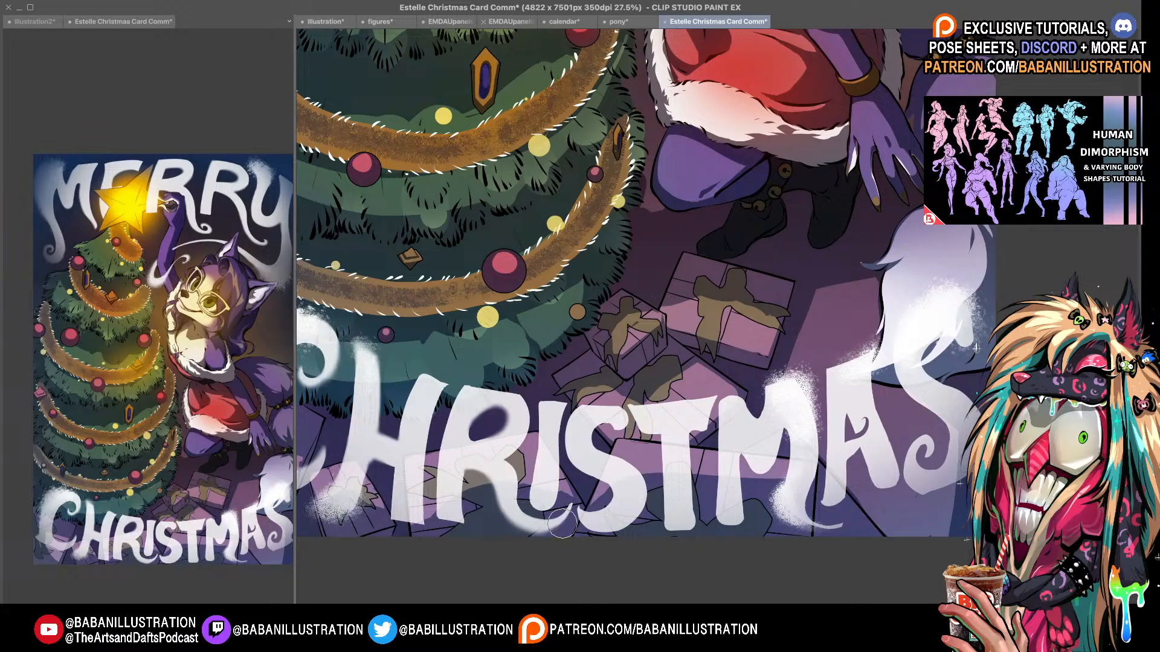
{"action": "left_click_drag", "start_coordinate": [573, 500], "coordinate": [554, 530]}
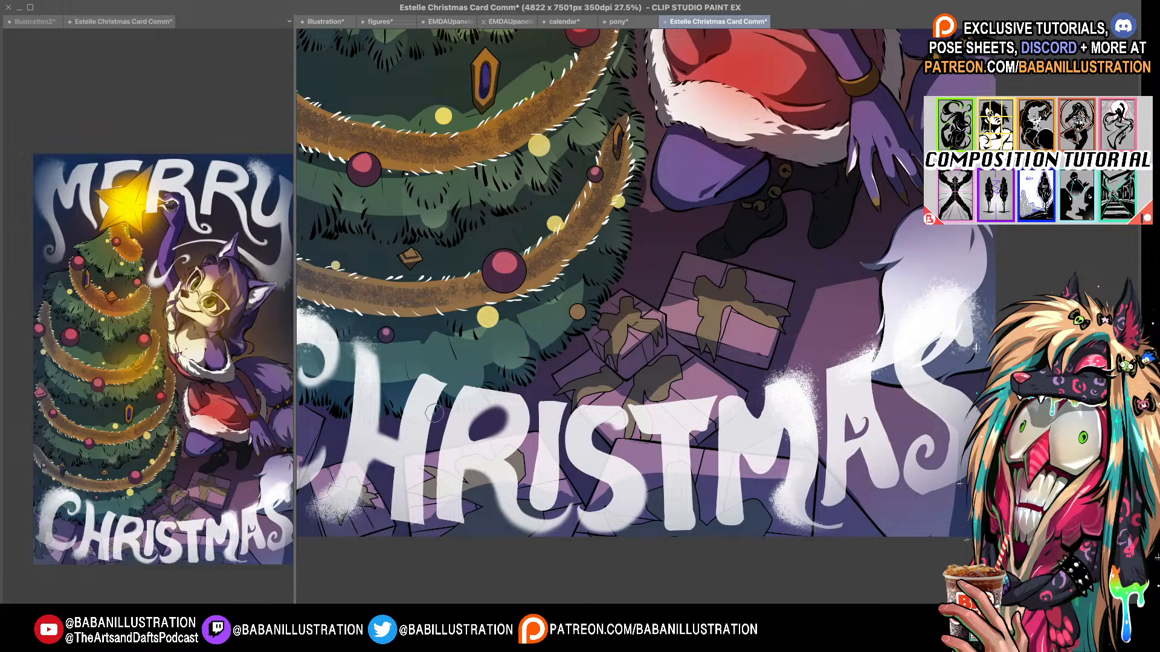
{"action": "left_click_drag", "start_coordinate": [434, 413], "coordinate": [452, 381]}
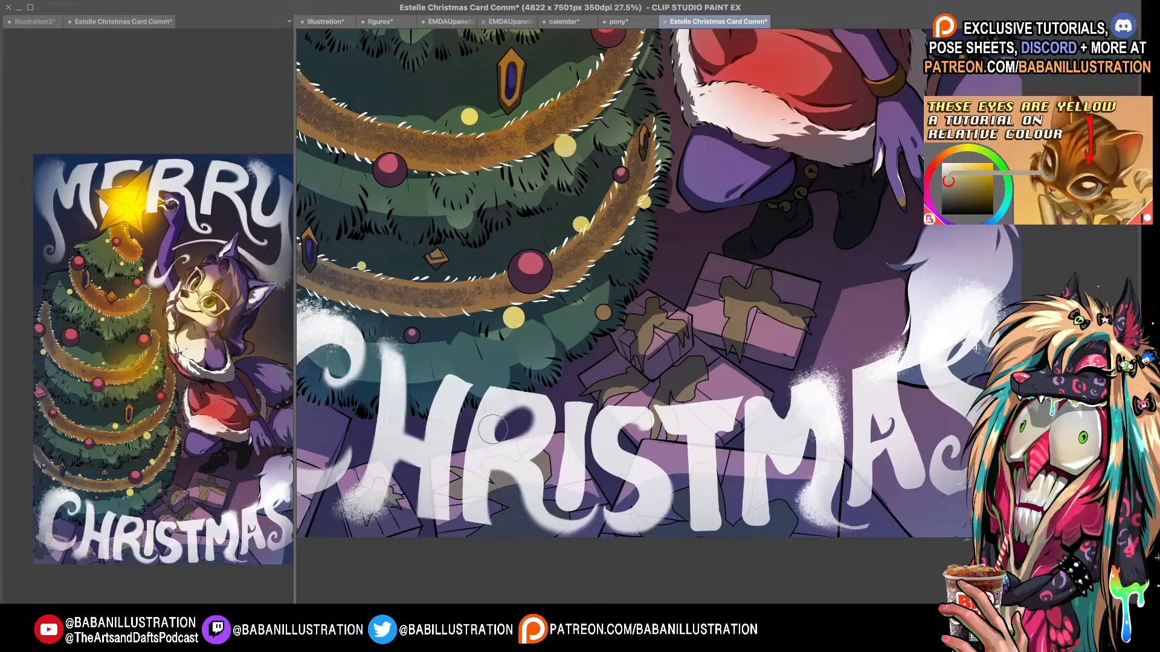
- Soften the M's right leg and tail and the adjoining left side of the A in CHRISTMAS
{"action": "scroll", "coordinate": [441, 430], "scroll_direction": "right", "scroll_amount": 5}
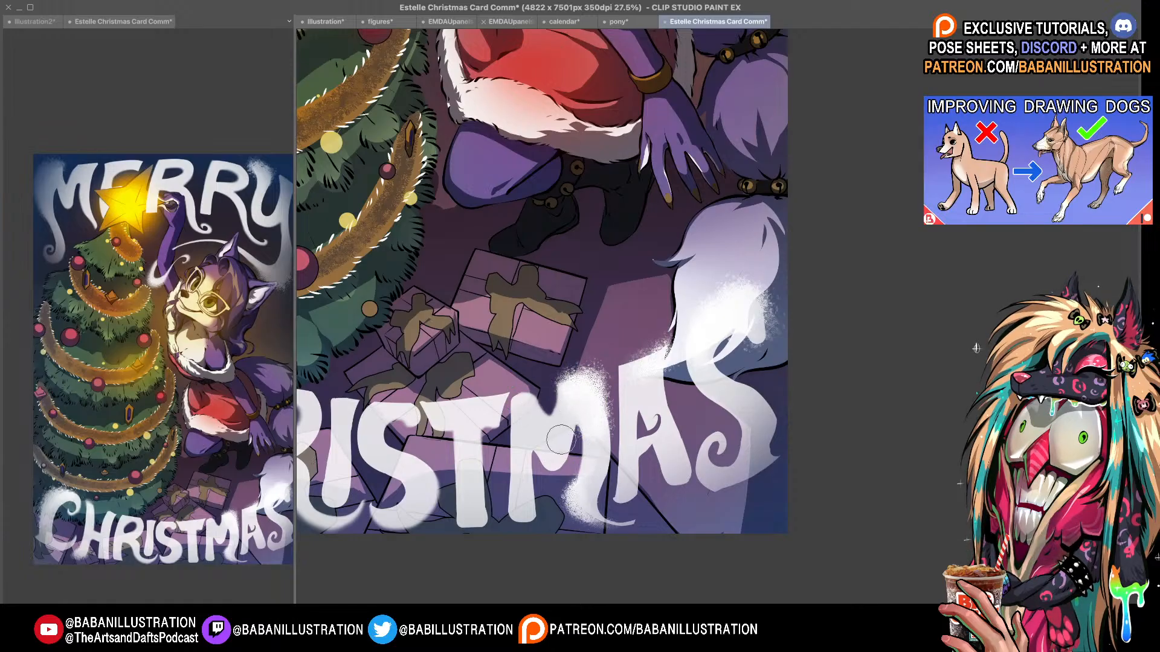
{"action": "left_click_drag", "start_coordinate": [580, 486], "coordinate": [596, 503]}
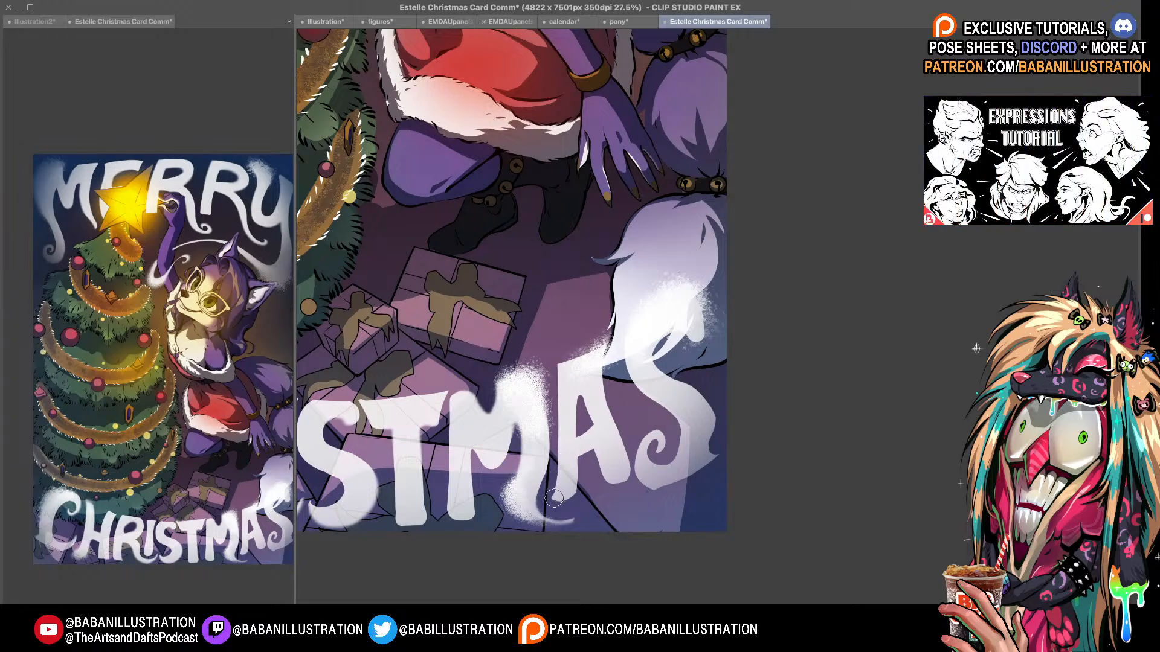
{"action": "left_click_drag", "start_coordinate": [584, 382], "coordinate": [571, 462]}
{"action": "left_click_drag", "start_coordinate": [560, 372], "coordinate": [556, 418]}
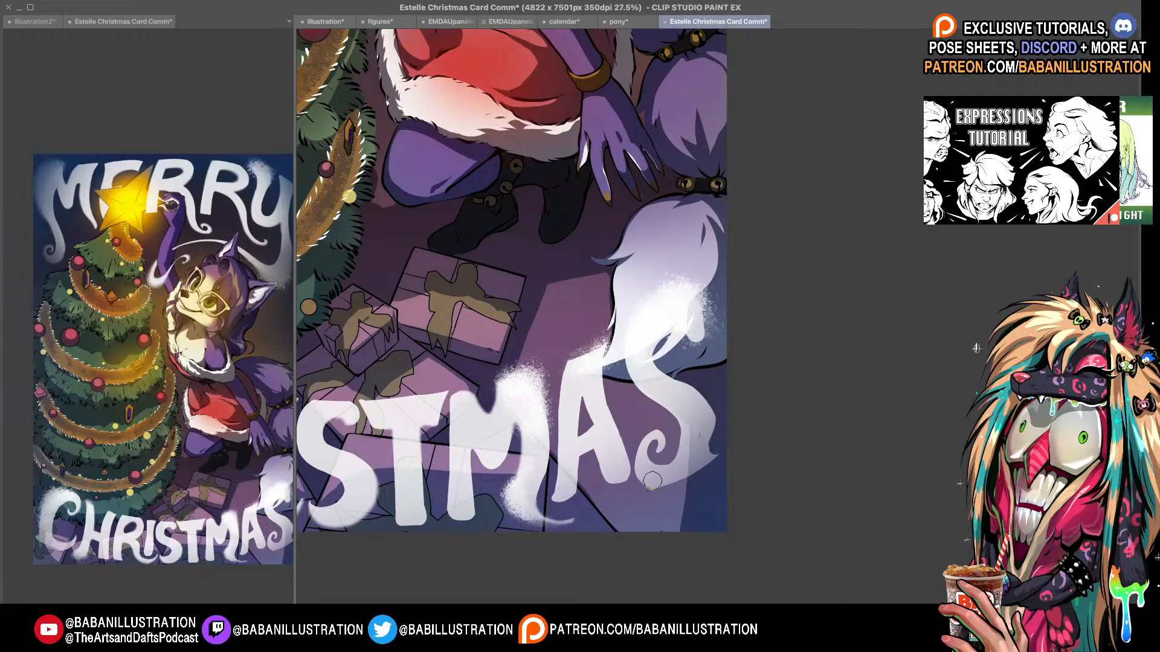
- Soften the A's crossbar and right leg and the lower curl of the final S in CHRISTMAS
{"action": "mouse_move", "coordinate": [601, 452]}
{"action": "left_mouse_down"}
{"action": "mouse_move", "coordinate": [634, 502]}
{"action": "mouse_move", "coordinate": [637, 461]}
{"action": "mouse_move", "coordinate": [628, 436]}
{"action": "mouse_move", "coordinate": [637, 492]}
{"action": "mouse_move", "coordinate": [614, 411]}
{"action": "mouse_move", "coordinate": [635, 515]}
{"action": "mouse_move", "coordinate": [639, 484]}
{"action": "mouse_move", "coordinate": [595, 459]}
{"action": "mouse_move", "coordinate": [594, 445]}
{"action": "mouse_move", "coordinate": [627, 490]}
{"action": "left_mouse_up"}
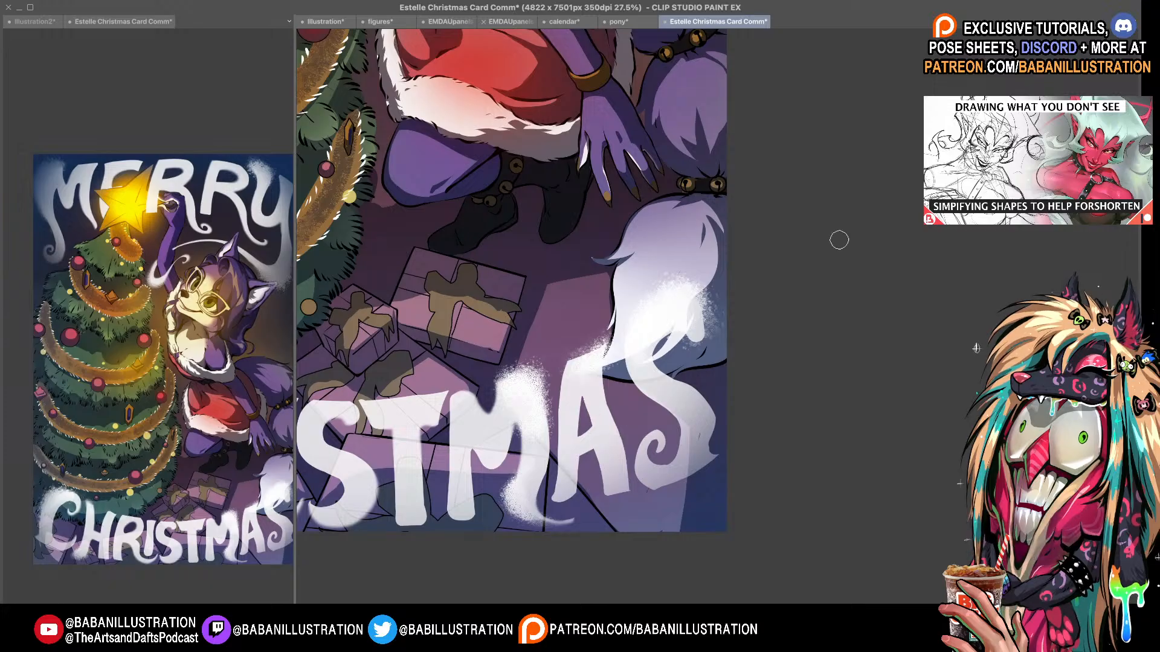
{"action": "mouse_move", "coordinate": [610, 331]}
{"action": "left_mouse_down"}
{"action": "mouse_move", "coordinate": [575, 363]}
{"action": "mouse_move", "coordinate": [602, 346]}
{"action": "mouse_move", "coordinate": [607, 385]}
{"action": "left_mouse_up"}
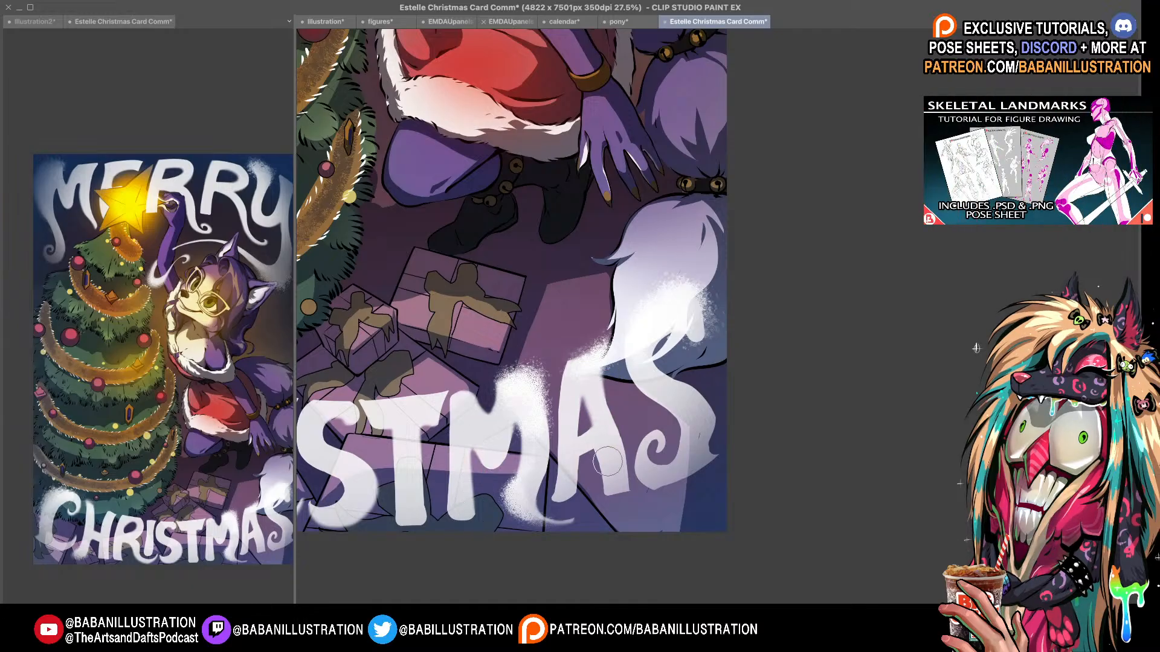
{"action": "left_click_drag", "start_coordinate": [670, 450], "coordinate": [606, 467]}
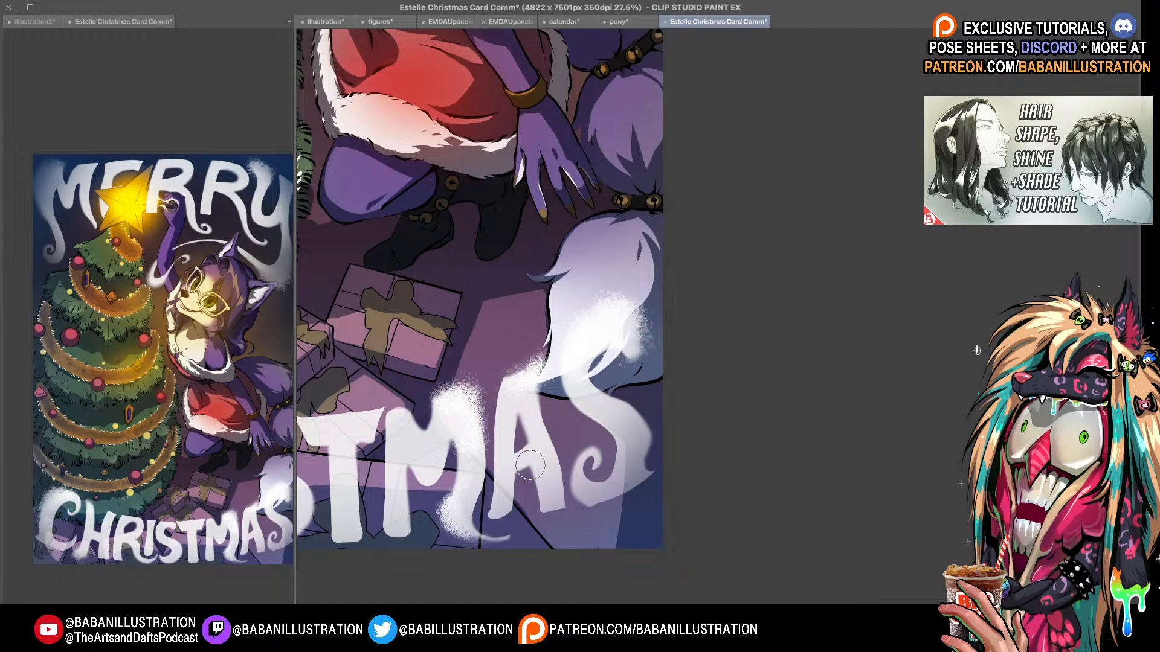
{"action": "left_click_drag", "start_coordinate": [554, 472], "coordinate": [735, 456]}
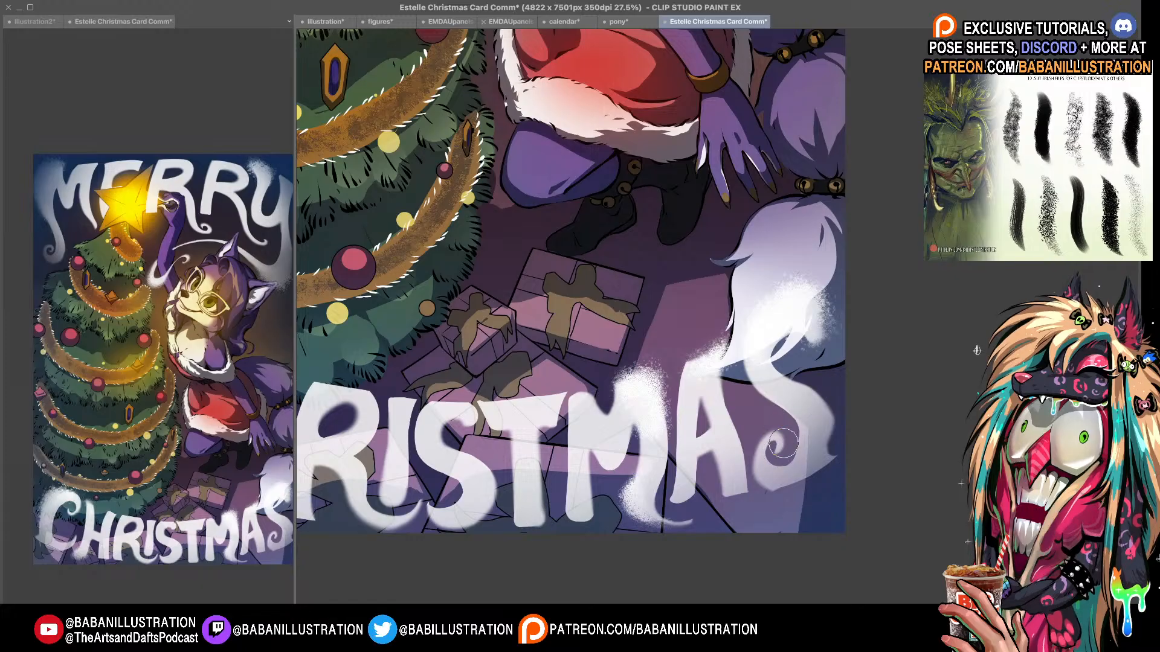
- Review the softened MERRY and CHRISTMAS lettering against the whole card and up close
{"action": "scroll", "coordinate": [758, 464], "scroll_direction": "down", "scroll_amount": 3}
{"action": "scroll", "coordinate": [758, 464], "scroll_direction": "down", "scroll_amount": 1}
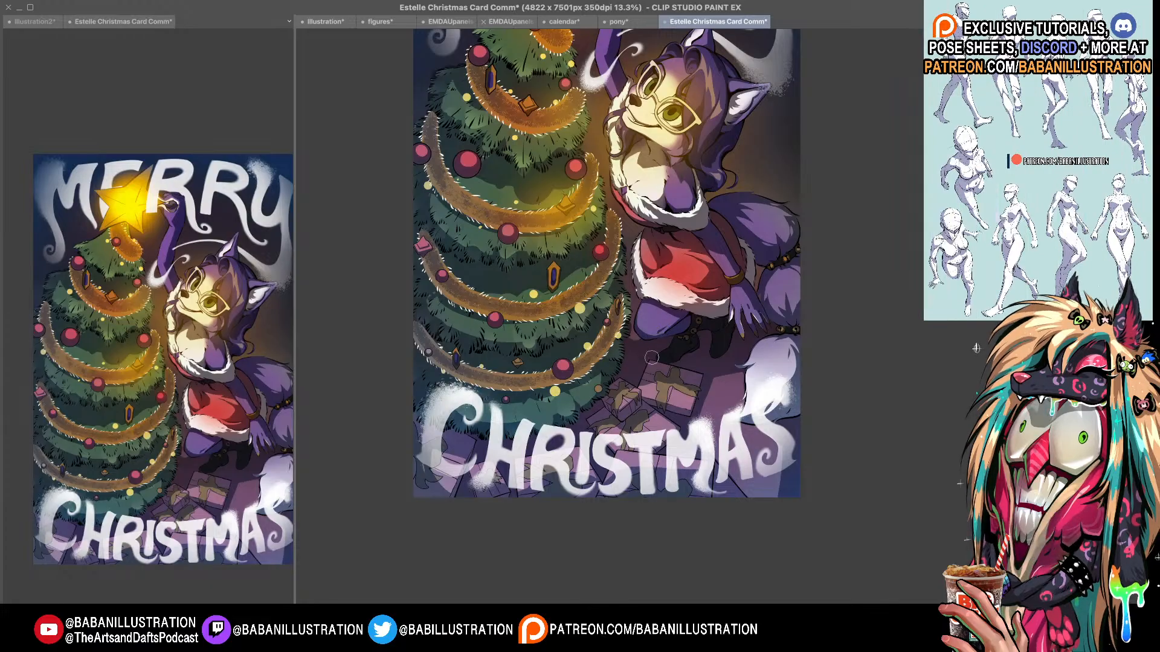
{"action": "left_click_drag", "start_coordinate": [607, 263], "coordinate": [521, 390]}
{"action": "left_click_drag", "start_coordinate": [689, 418], "coordinate": [697, 431]}
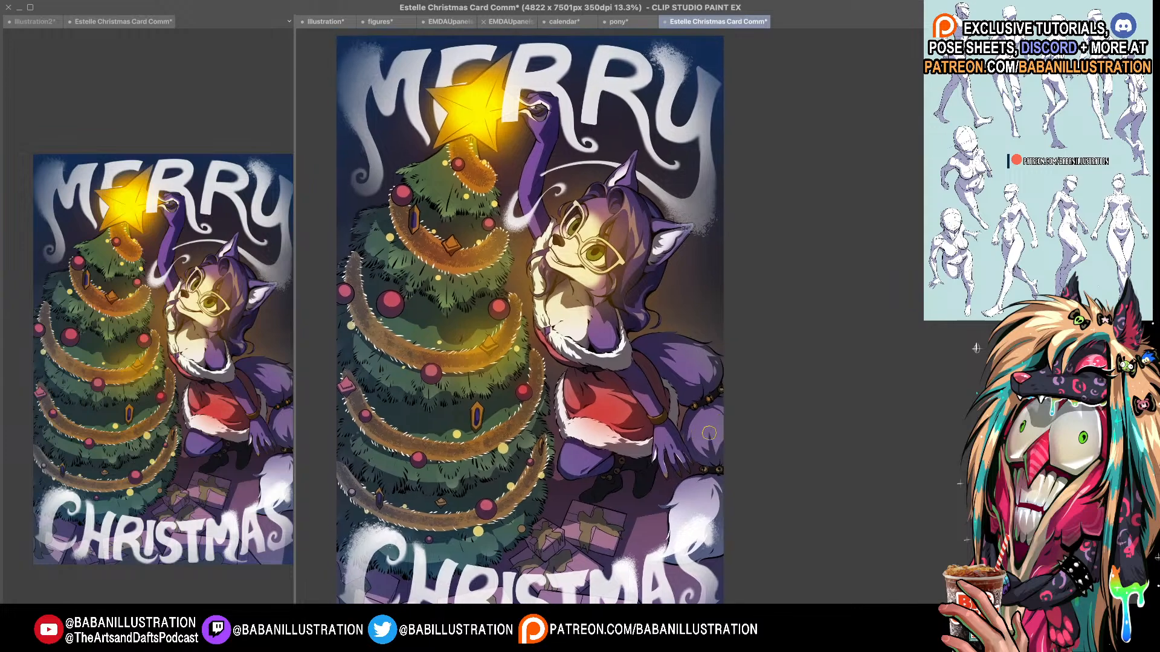
{"action": "scroll", "coordinate": [592, 96], "scroll_direction": "up", "scroll_amount": 4}
{"action": "left_click_drag", "start_coordinate": [547, 133], "coordinate": [593, 328]}
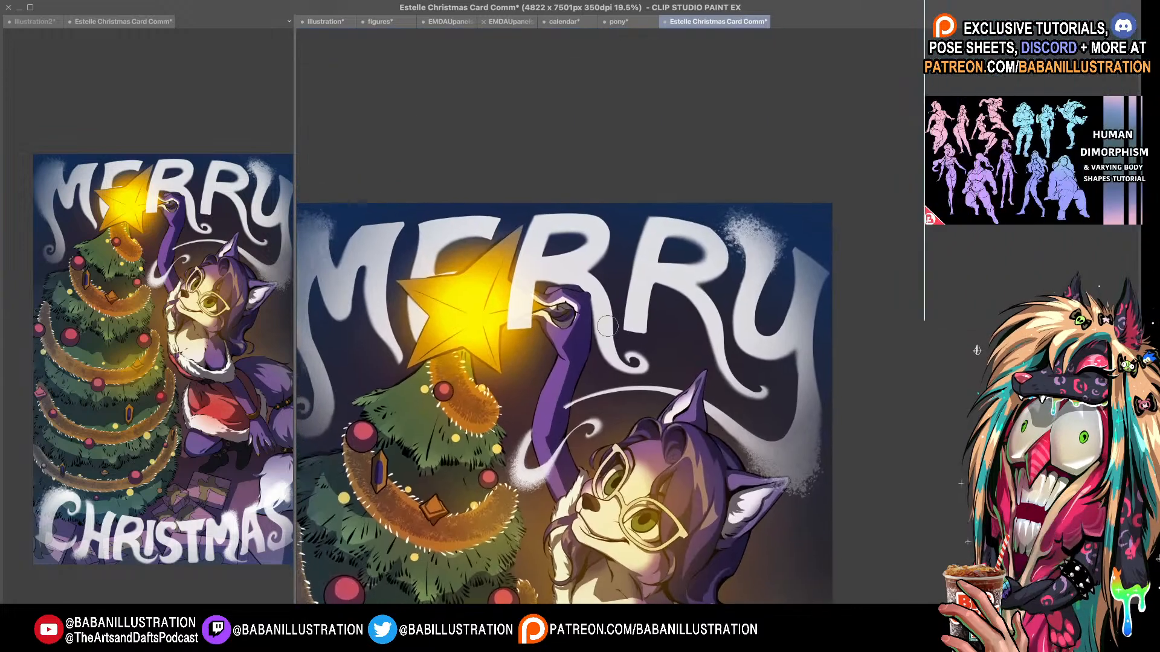
{"action": "scroll", "coordinate": [594, 329], "scroll_direction": "up", "scroll_amount": 2}
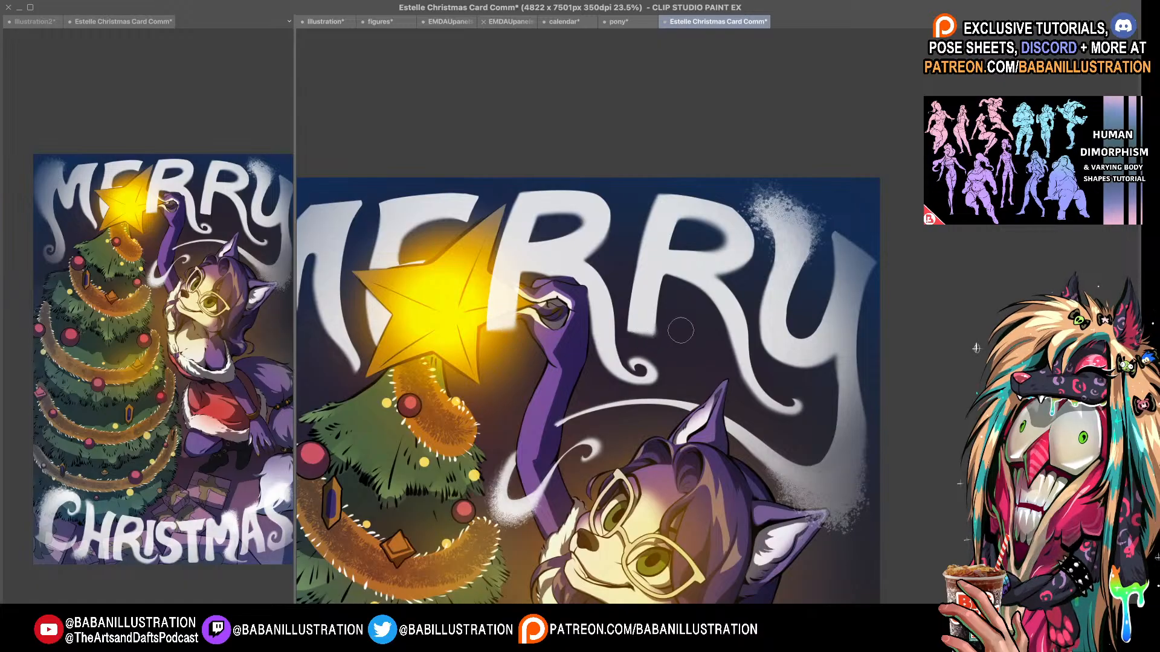
{"action": "left_click_drag", "start_coordinate": [650, 340], "coordinate": [673, 292]}
{"action": "scroll", "coordinate": [700, 442], "scroll_direction": "down", "scroll_amount": 12}
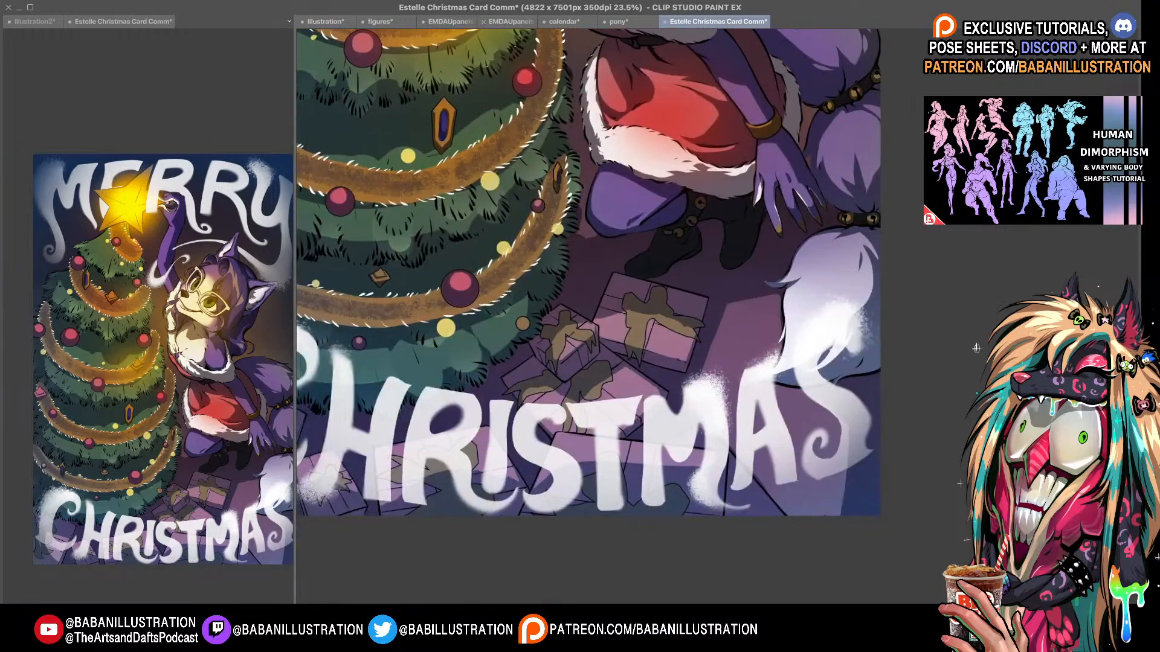
{"action": "scroll", "coordinate": [700, 418], "scroll_direction": "left", "scroll_amount": 1}
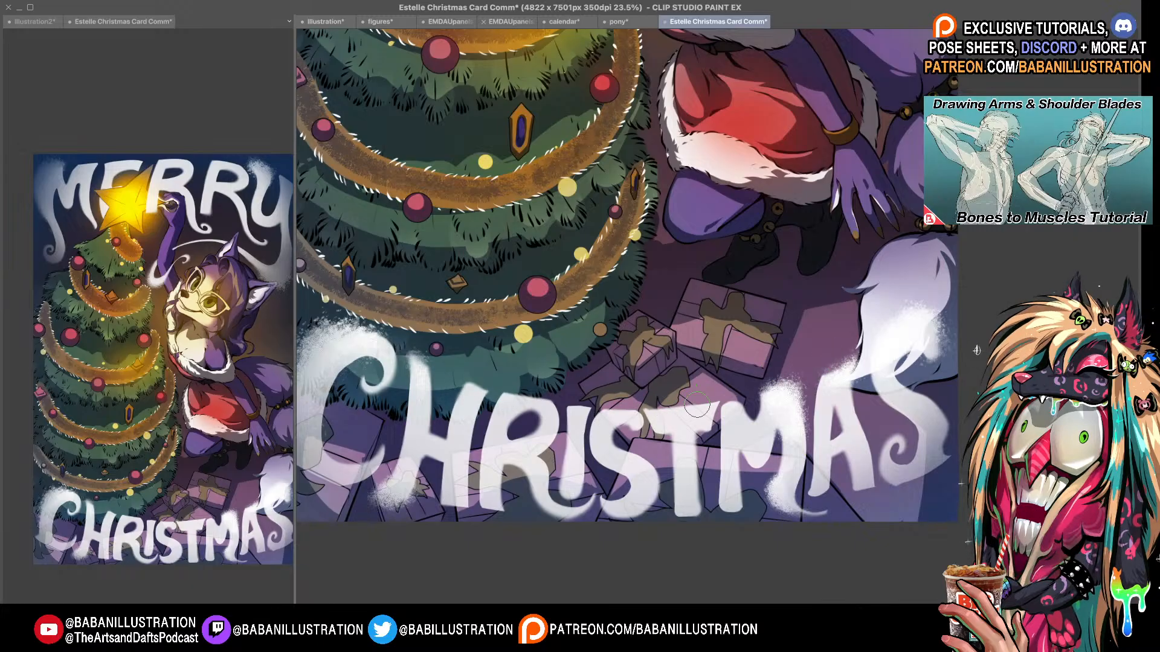
{"action": "scroll", "coordinate": [828, 427], "scroll_direction": "down", "scroll_amount": 5}
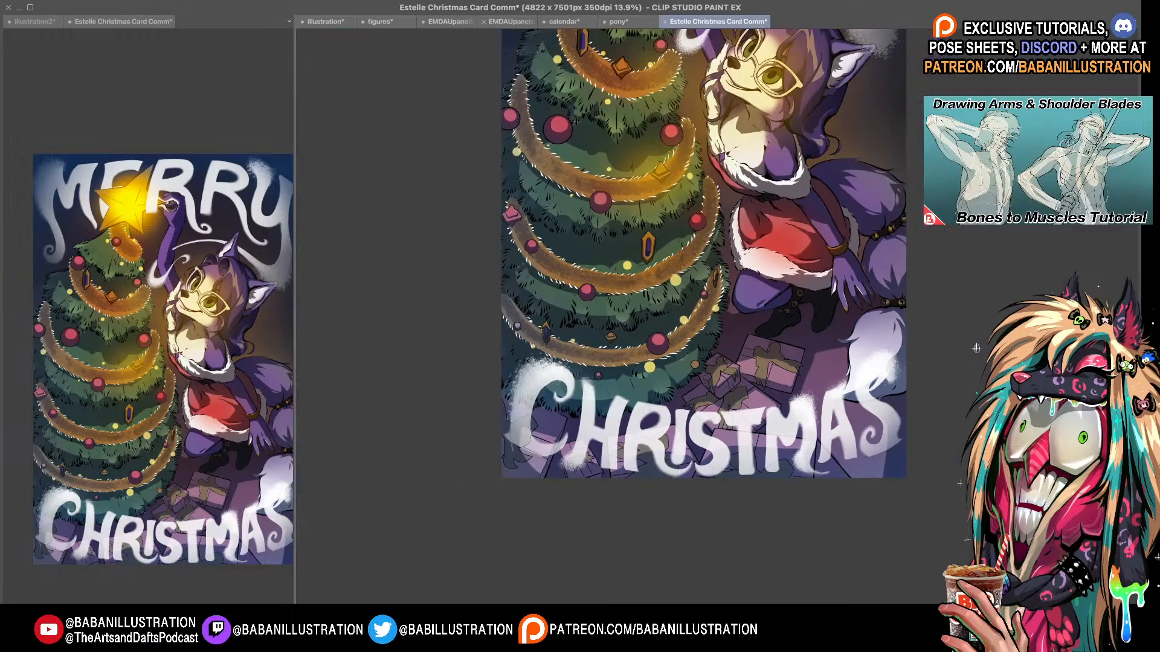
{"action": "left_click_drag", "start_coordinate": [830, 420], "coordinate": [681, 472]}
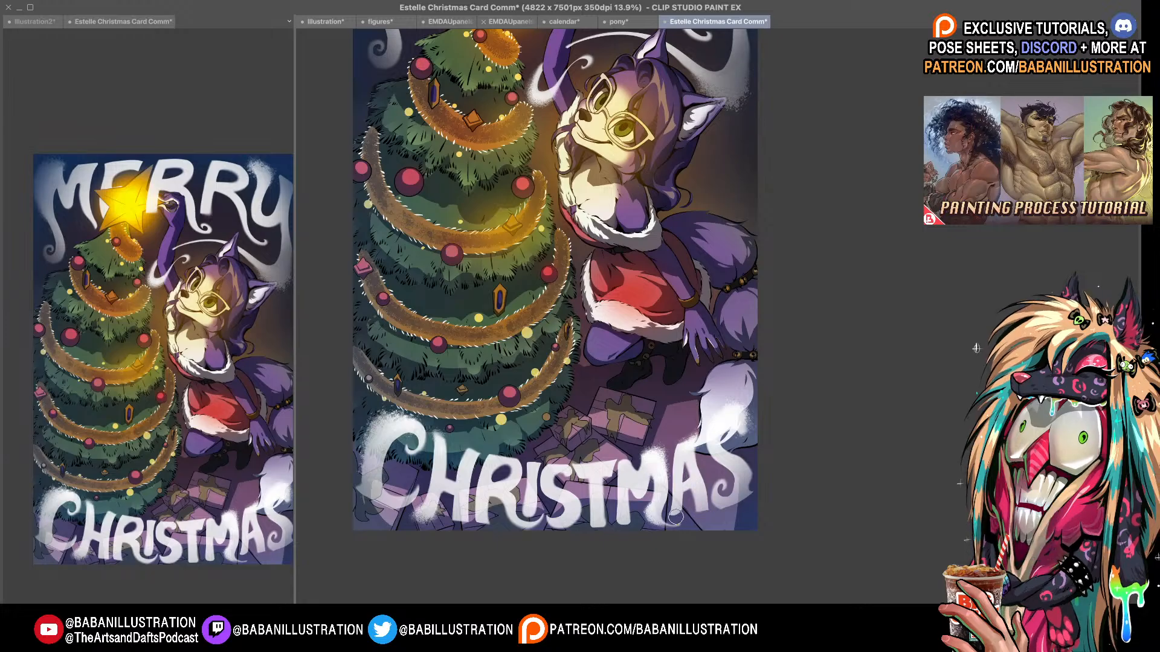
{"action": "left_click_drag", "start_coordinate": [669, 458], "coordinate": [638, 523]}
{"action": "scroll", "coordinate": [647, 476], "scroll_direction": "down", "scroll_amount": 1}
{"action": "left_click_drag", "start_coordinate": [668, 422], "coordinate": [645, 470]}
{"action": "scroll", "coordinate": [644, 255], "scroll_direction": "up", "scroll_amount": 3}
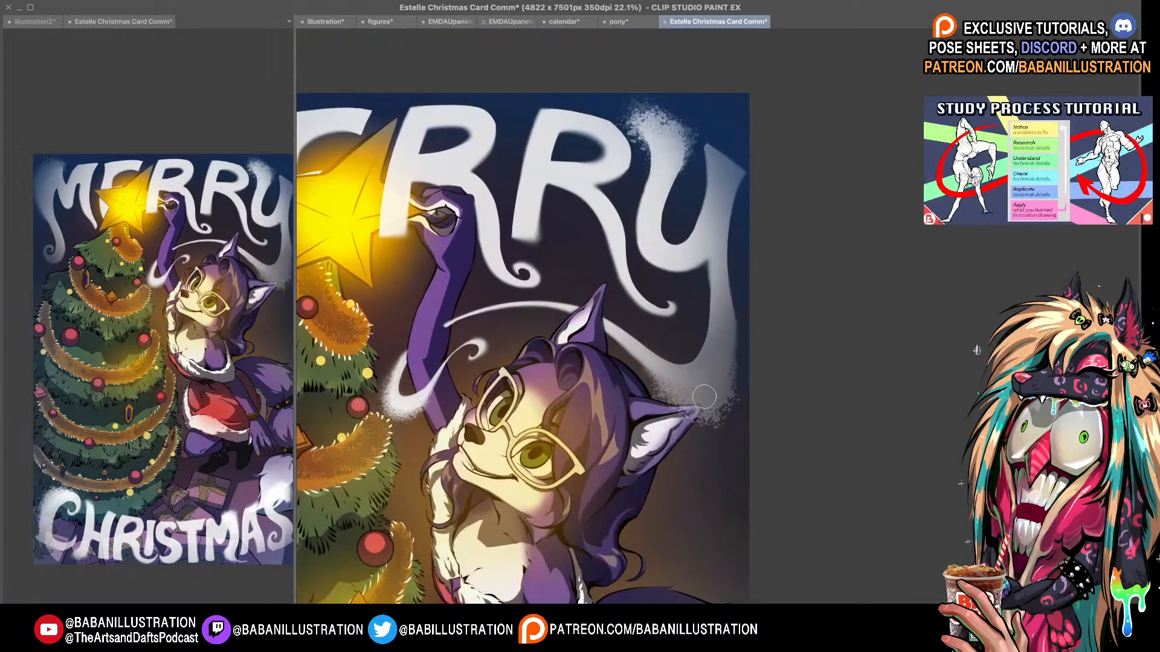
{"action": "scroll", "coordinate": [707, 394], "scroll_direction": "down", "scroll_amount": 2}
{"action": "left_click_drag", "start_coordinate": [734, 378], "coordinate": [728, 291]}
{"action": "scroll", "coordinate": [719, 339], "scroll_direction": "down", "scroll_amount": 3}
{"action": "left_click_drag", "start_coordinate": [750, 344], "coordinate": [721, 259]}
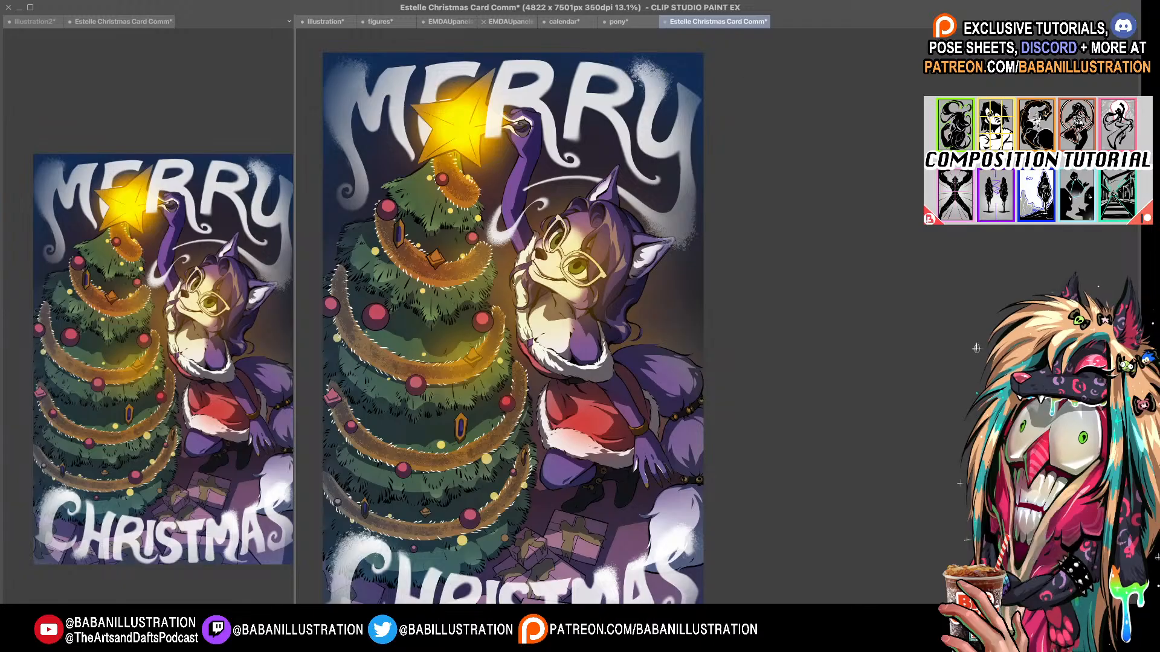
- Erase the first R's stem in MERRY where it overlaps the glowing star's point beside the fingers
{"action": "scroll", "coordinate": [516, 158], "scroll_direction": "up", "scroll_amount": 5}
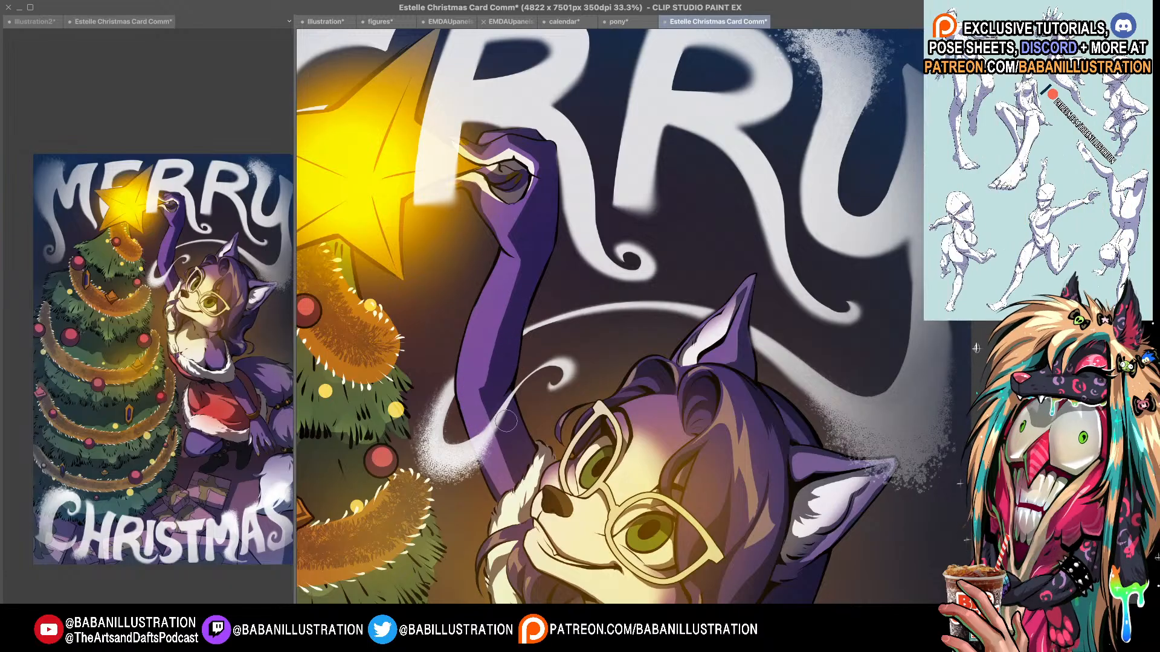
{"action": "left_click_drag", "start_coordinate": [527, 206], "coordinate": [524, 405]}
{"action": "scroll", "coordinate": [524, 399], "scroll_direction": "up", "scroll_amount": 2}
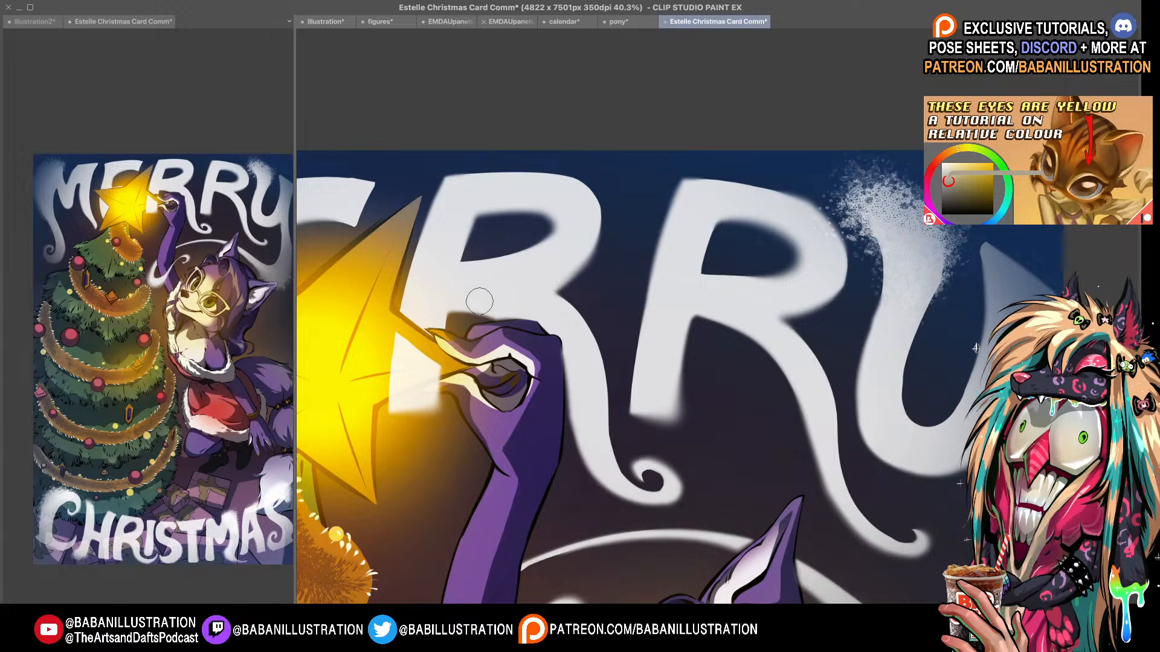
{"action": "left_click_drag", "start_coordinate": [373, 395], "coordinate": [444, 368]}
{"action": "left_click_drag", "start_coordinate": [370, 406], "coordinate": [475, 366]}
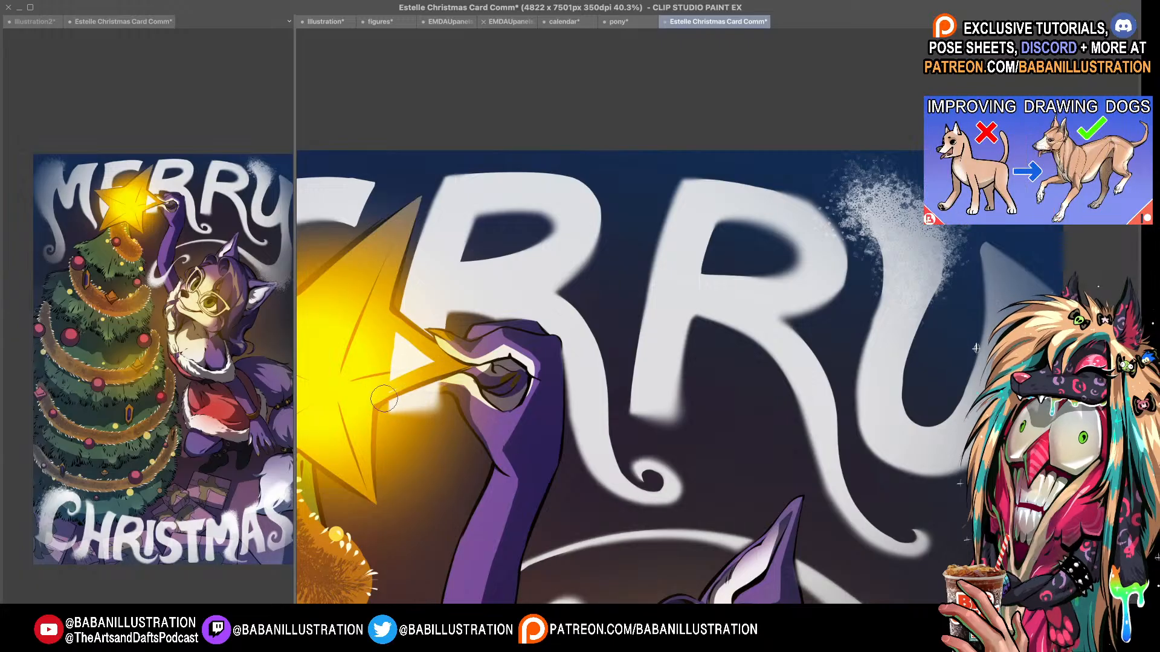
{"action": "mouse_move", "coordinate": [355, 404]}
{"action": "left_mouse_down"}
{"action": "mouse_move", "coordinate": [440, 355]}
{"action": "mouse_move", "coordinate": [389, 373]}
{"action": "mouse_move", "coordinate": [376, 356]}
{"action": "mouse_move", "coordinate": [397, 339]}
{"action": "left_mouse_up"}
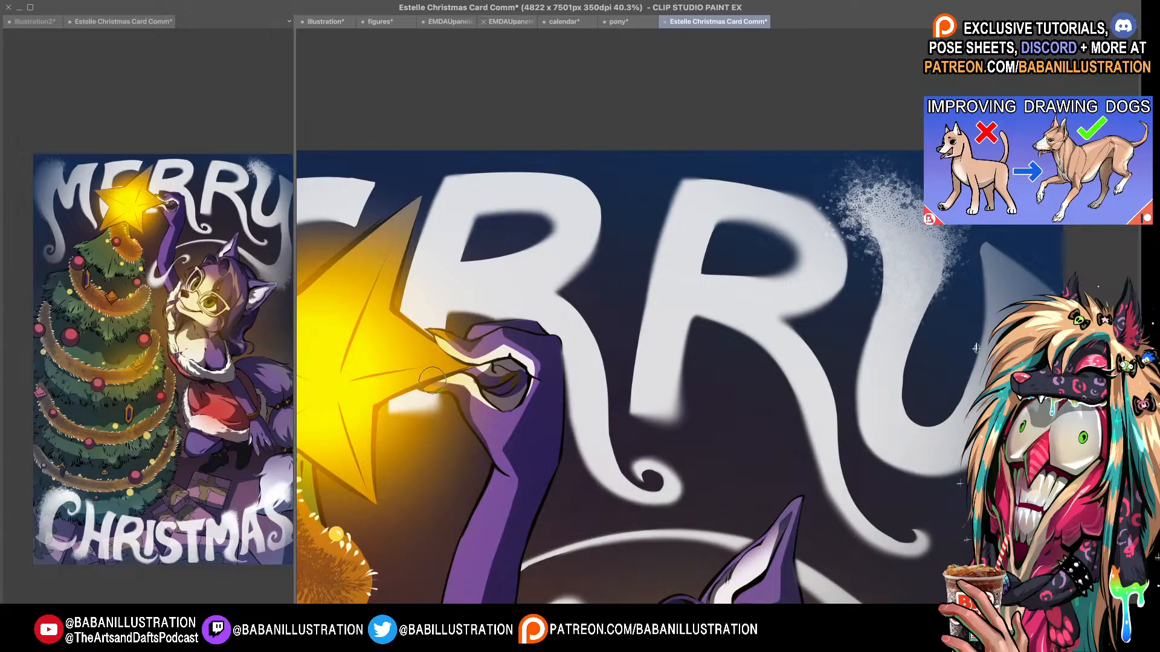
- Clean up the first R's edges where the letter meets the raised hand
{"action": "scroll", "coordinate": [570, 374], "scroll_direction": "down", "scroll_amount": 3}
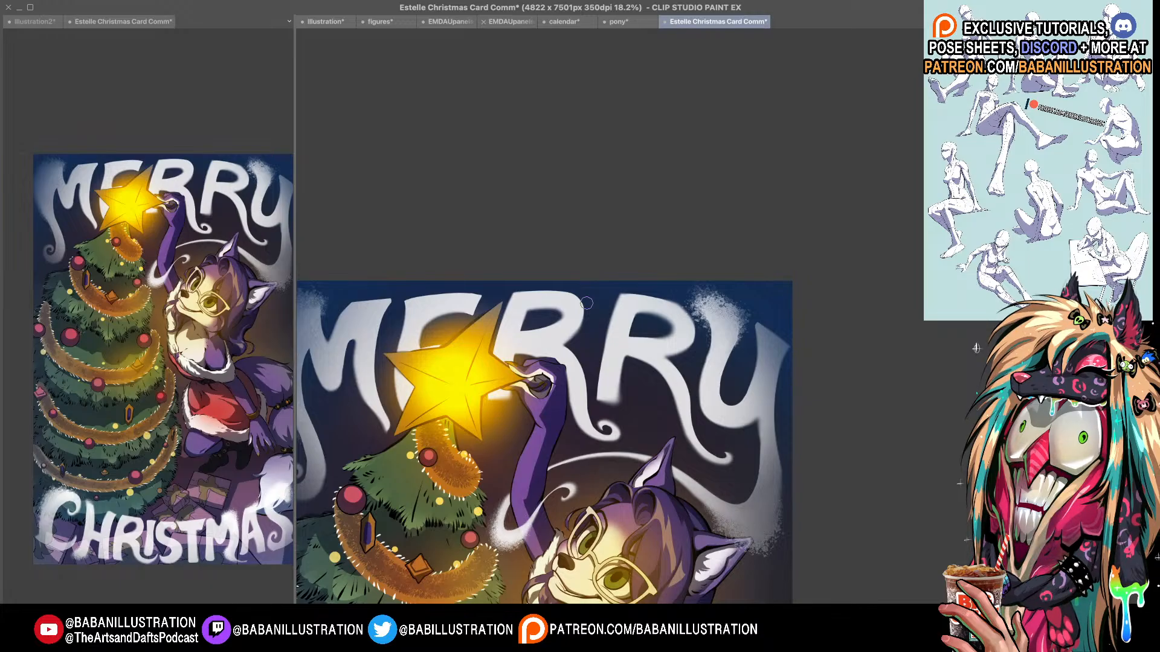
{"action": "scroll", "coordinate": [556, 353], "scroll_direction": "up", "scroll_amount": 3}
{"action": "mouse_move", "coordinate": [505, 372]}
{"action": "left_mouse_down"}
{"action": "mouse_move", "coordinate": [530, 362]}
{"action": "mouse_move", "coordinate": [555, 384]}
{"action": "mouse_move", "coordinate": [547, 365]}
{"action": "left_mouse_up"}
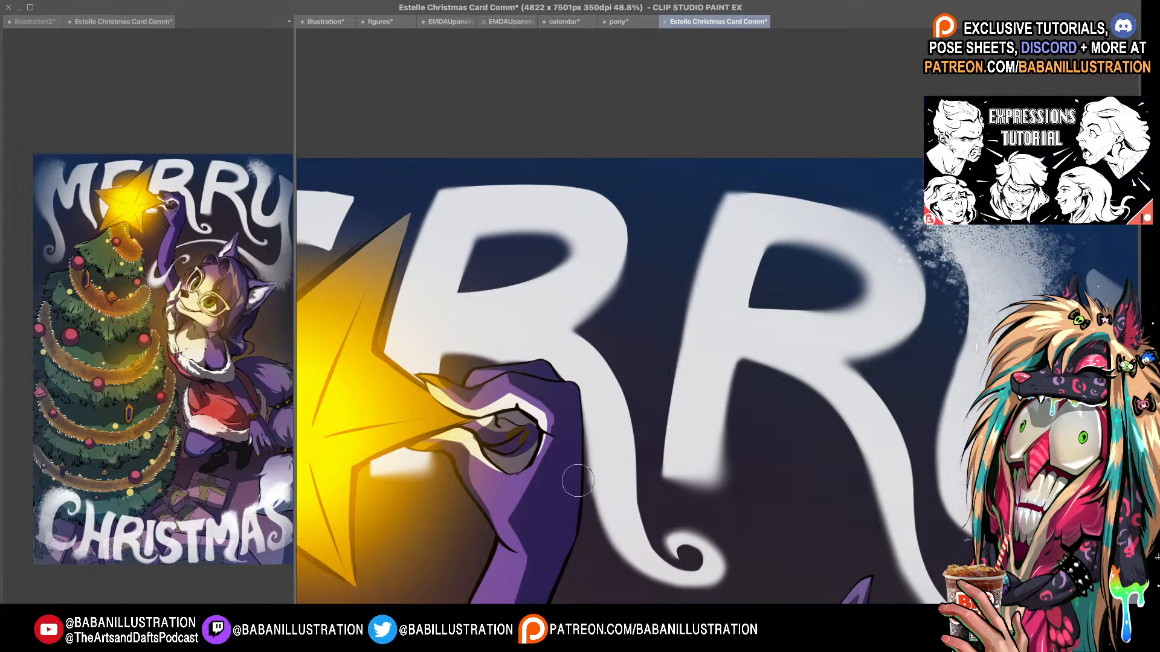
- Clean up the E's middle bar in MERRY along the star's upper edge
{"action": "scroll", "coordinate": [579, 486], "scroll_direction": "down", "scroll_amount": 8}
{"action": "left_click_drag", "start_coordinate": [578, 483], "coordinate": [542, 174]}
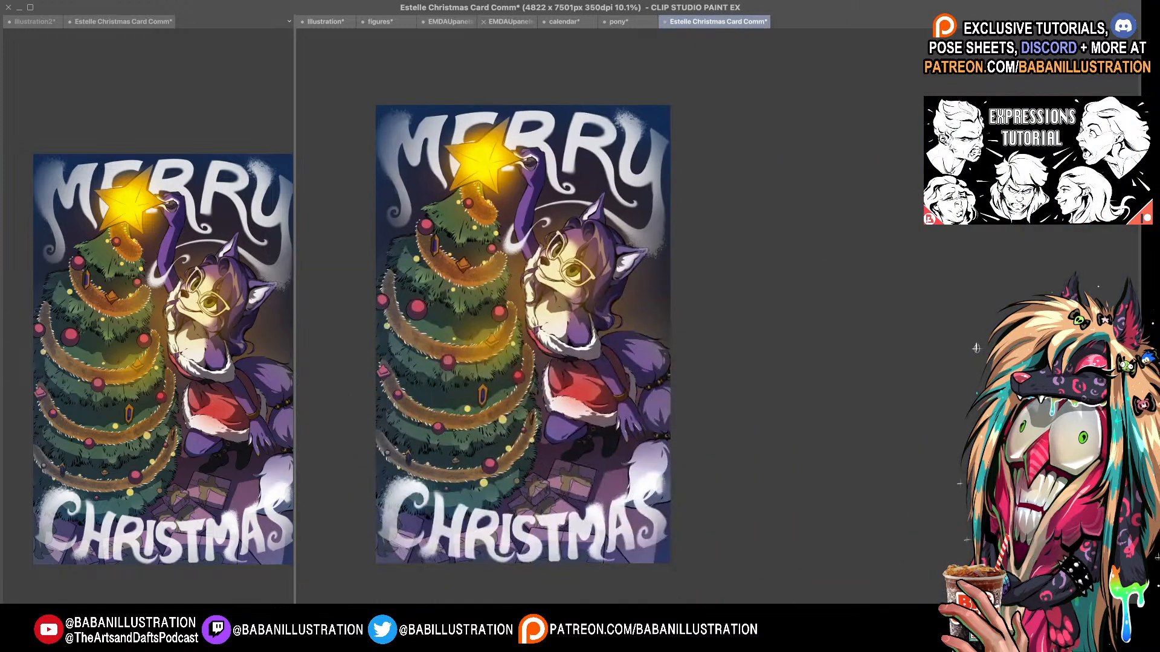
{"action": "scroll", "coordinate": [473, 127], "scroll_direction": "up", "scroll_amount": 8}
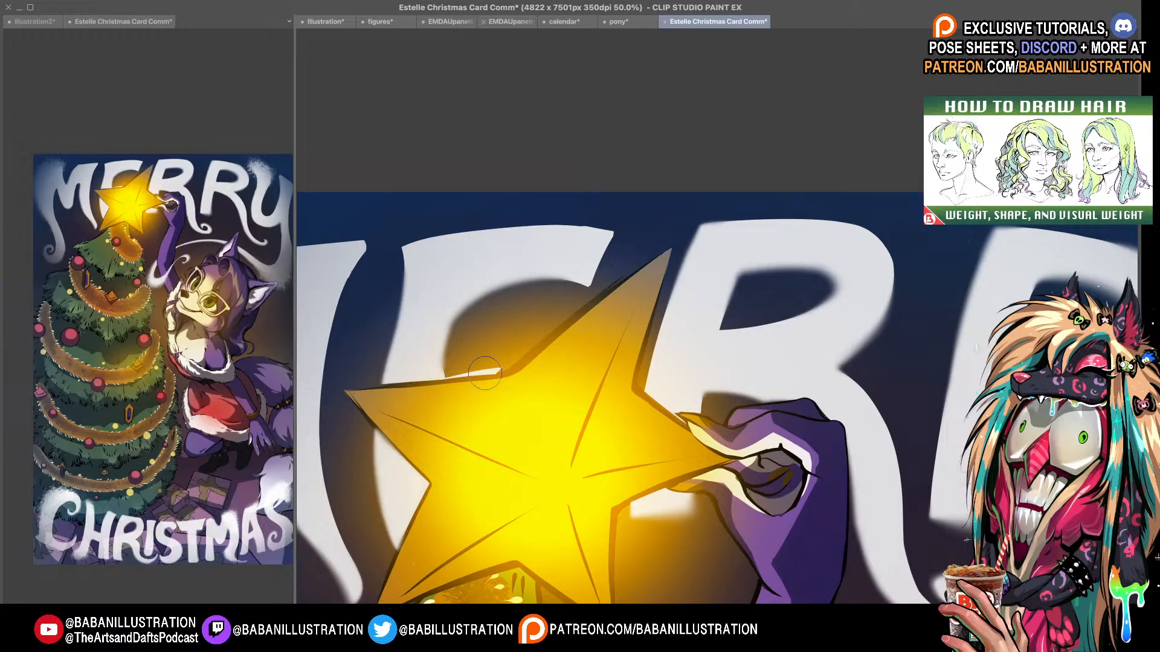
{"action": "left_click_drag", "start_coordinate": [490, 373], "coordinate": [526, 364]}
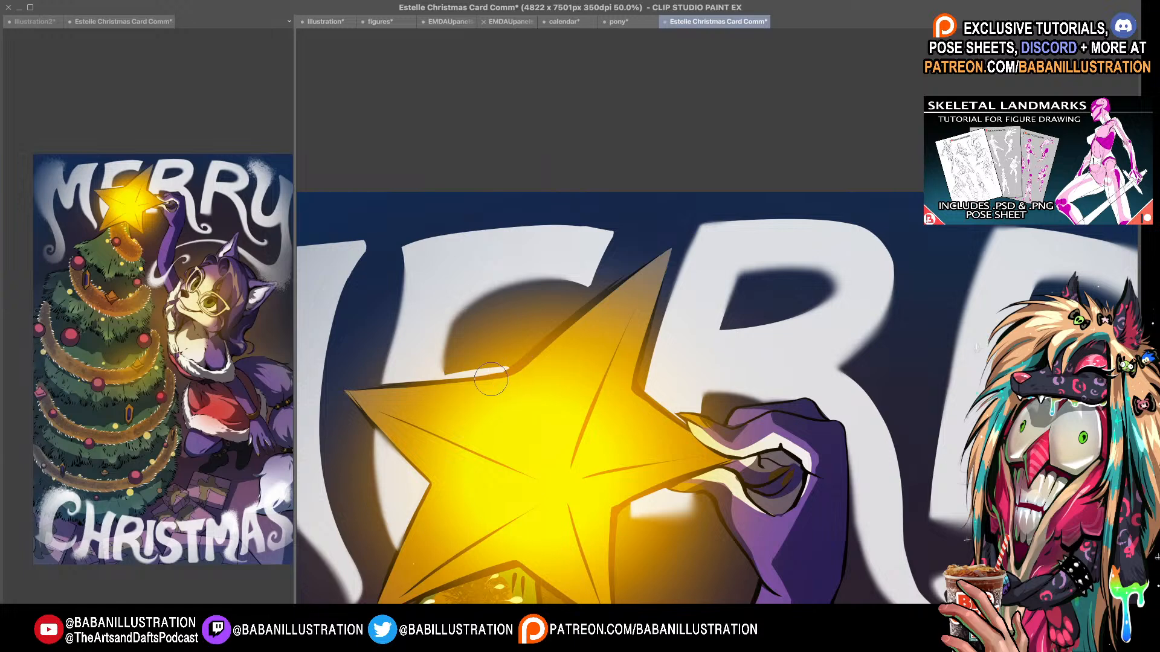
- Examine the lettering edges around the star and hand up close, and compare them with the MERRY and CHRISTMAS text across the card
{"action": "left_click_drag", "start_coordinate": [440, 397], "coordinate": [467, 352]}
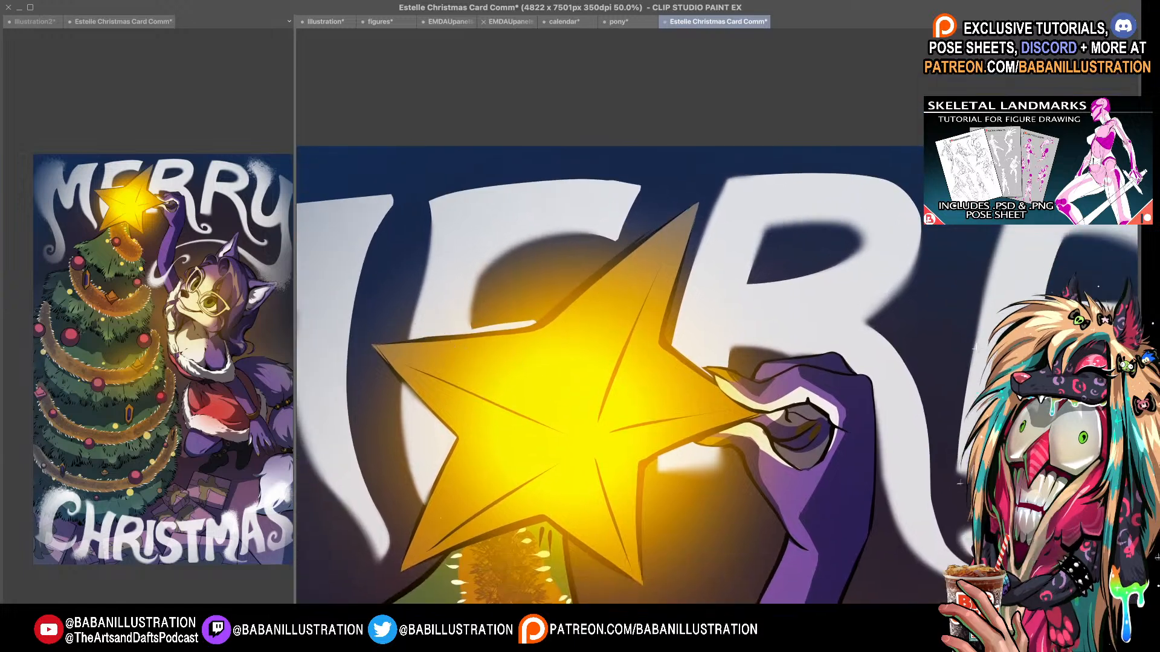
{"action": "left_click_drag", "start_coordinate": [517, 416], "coordinate": [508, 383]}
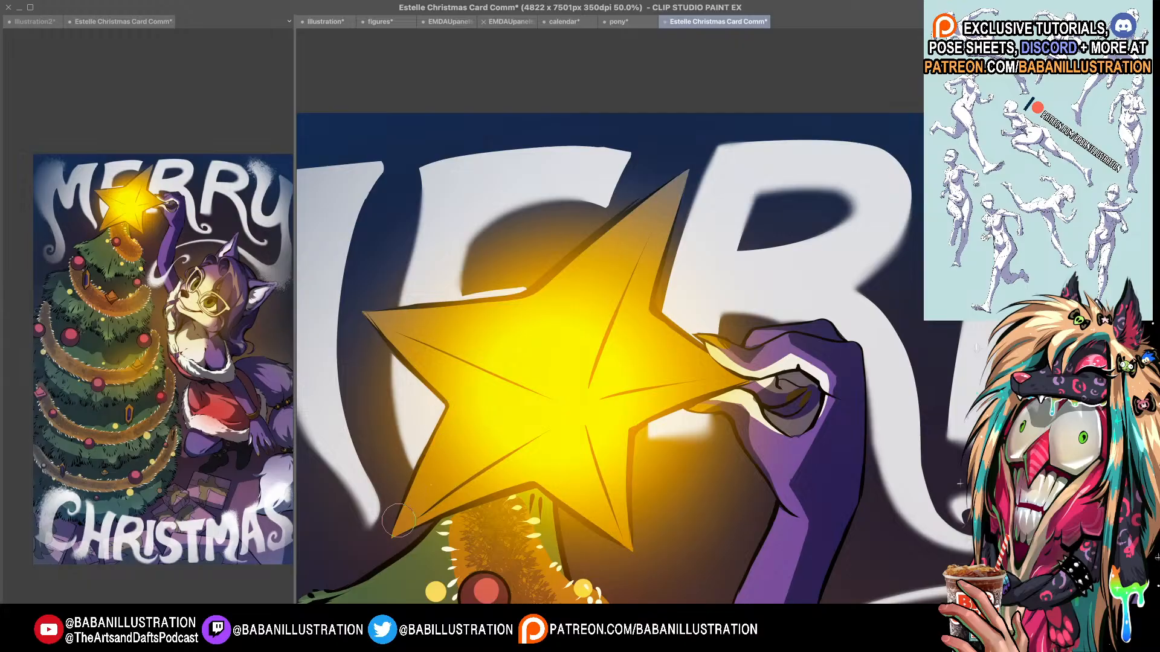
{"action": "scroll", "coordinate": [587, 456], "scroll_direction": "down", "scroll_amount": 3}
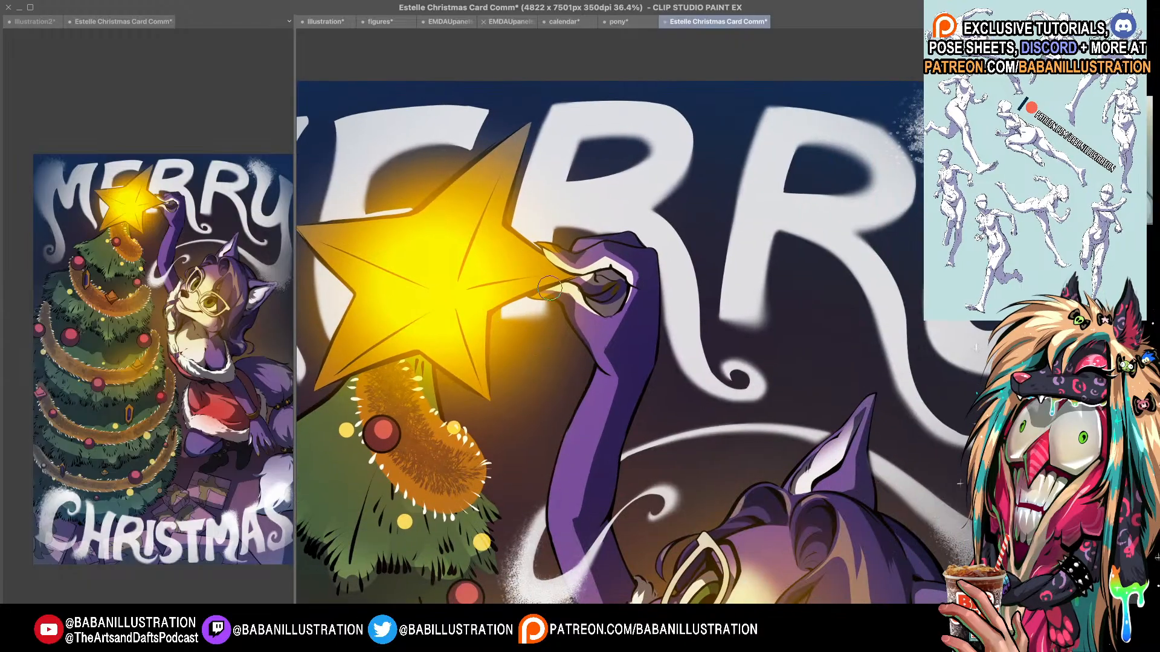
{"action": "scroll", "coordinate": [518, 296], "scroll_direction": "down", "scroll_amount": 2}
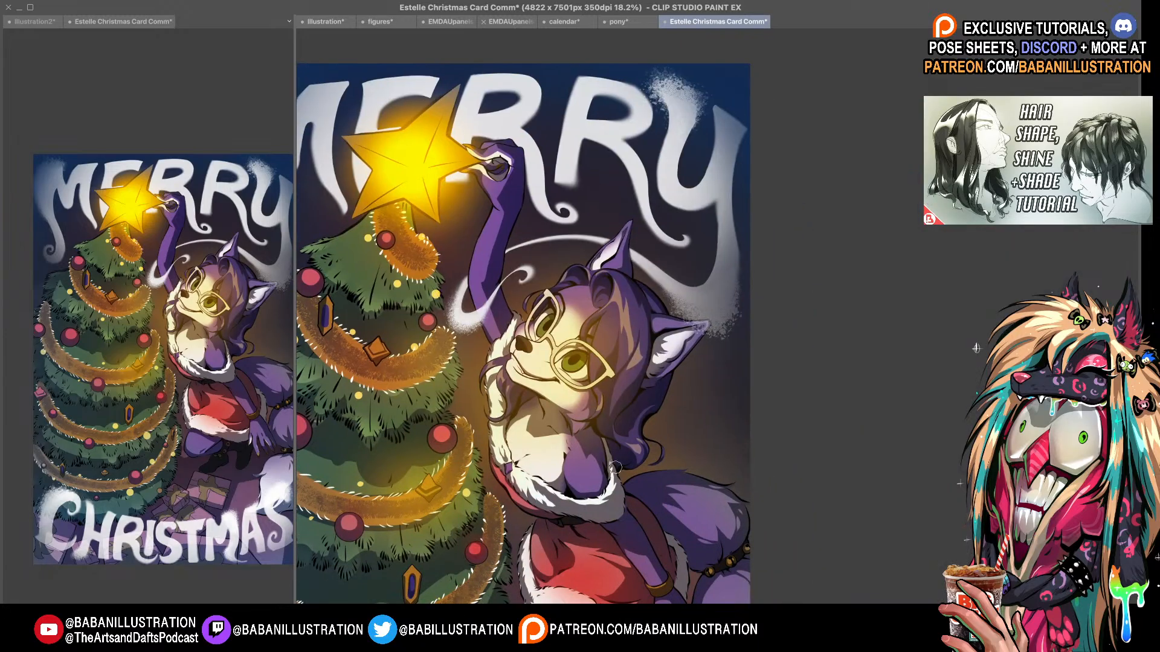
{"action": "scroll", "coordinate": [615, 467], "scroll_direction": "down", "scroll_amount": 1}
{"action": "left_click_drag", "start_coordinate": [615, 466], "coordinate": [643, 239]}
{"action": "left_click_drag", "start_coordinate": [732, 509], "coordinate": [803, 418]}
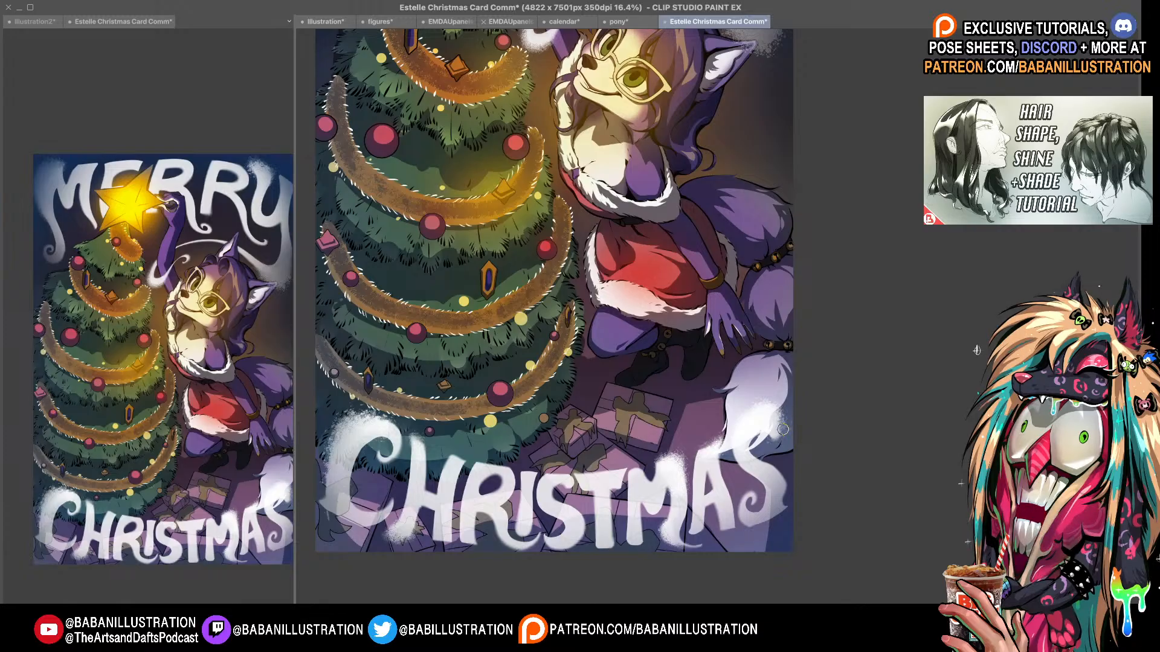
{"action": "left_click_drag", "start_coordinate": [798, 374], "coordinate": [784, 500]}
{"action": "key", "text": "super+minus"}
- Clear the bright green marks overlaid on the star, tree, character and presents
{"action": "left_click_drag", "start_coordinate": [784, 386], "coordinate": [756, 368]}
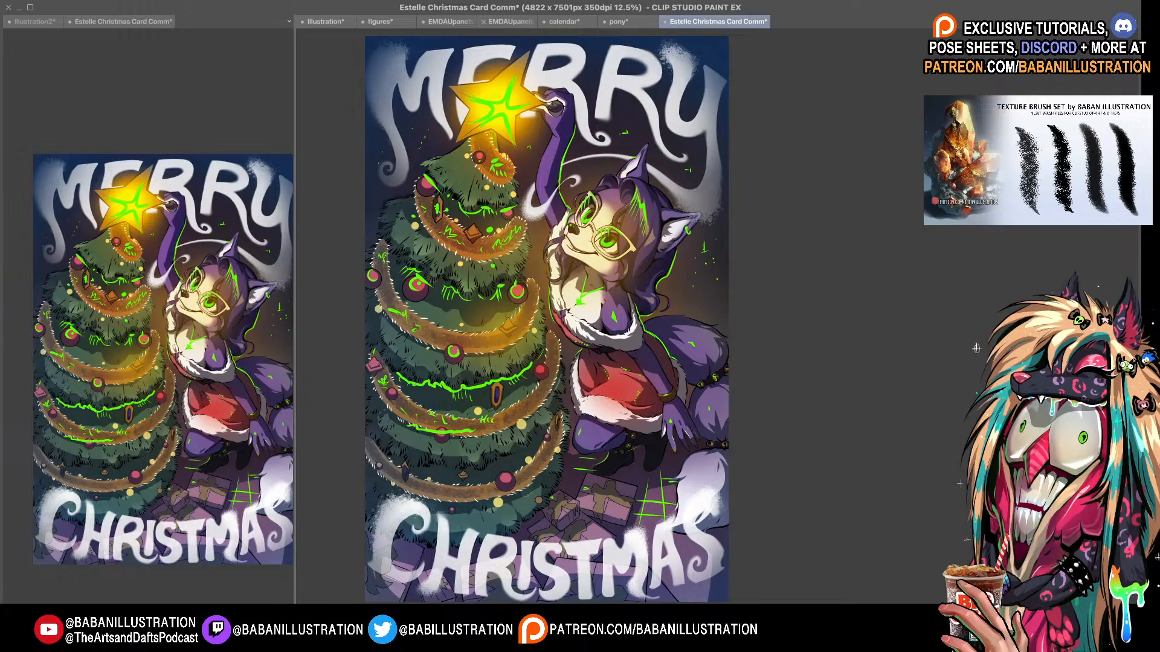
{"action": "left_click_drag", "start_coordinate": [767, 480], "coordinate": [746, 487]}
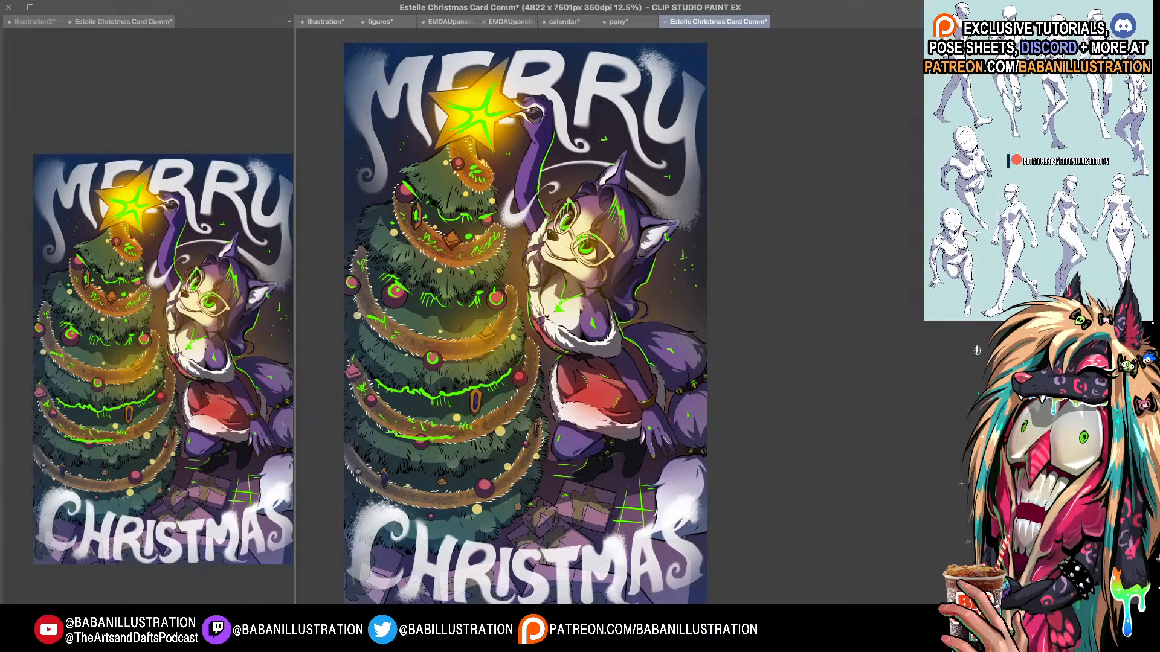
{"action": "scroll", "coordinate": [576, 155], "scroll_direction": "up", "scroll_amount": 2}
{"action": "left_click_drag", "start_coordinate": [576, 155], "coordinate": [608, 260]}
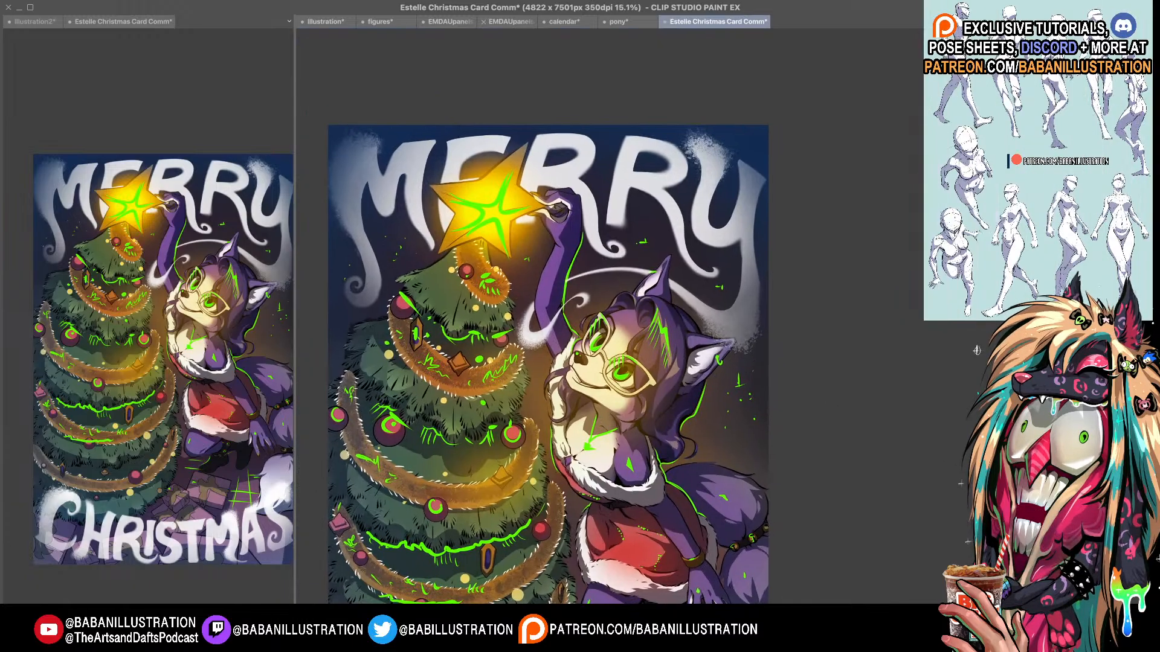
{"action": "key", "text": "Delete"}
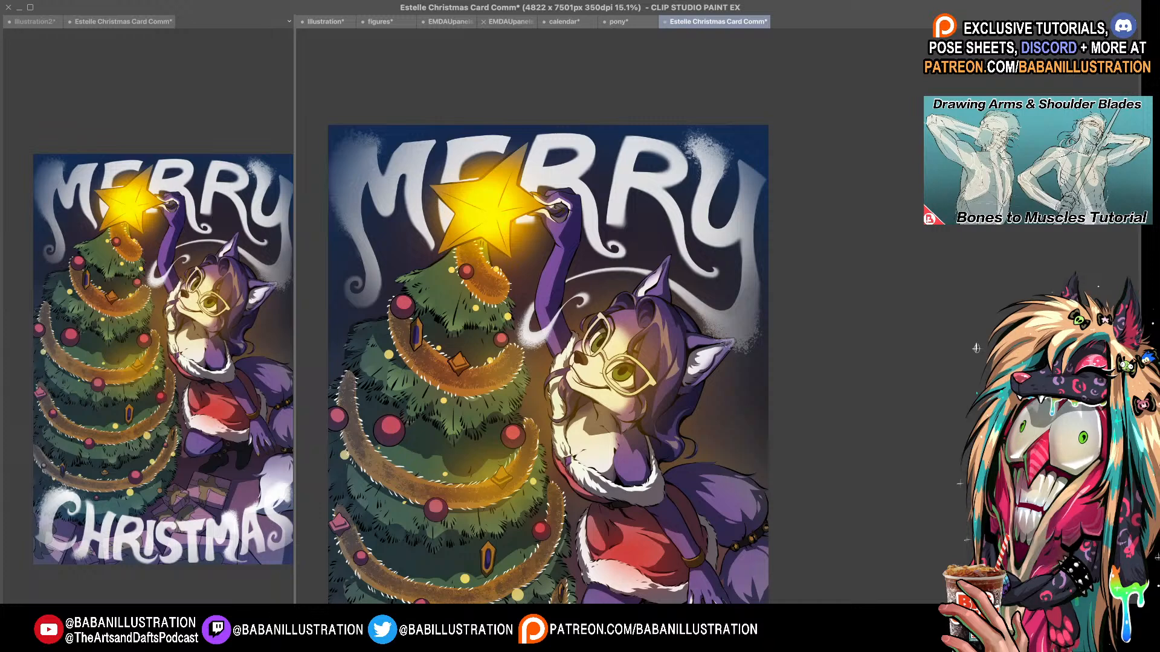
- Erase the Y's sprayed speckles where they overlap the tip of the character's outer ear
{"action": "scroll", "coordinate": [755, 238], "scroll_direction": "up", "scroll_amount": 3}
{"action": "left_click_drag", "start_coordinate": [897, 254], "coordinate": [863, 197]}
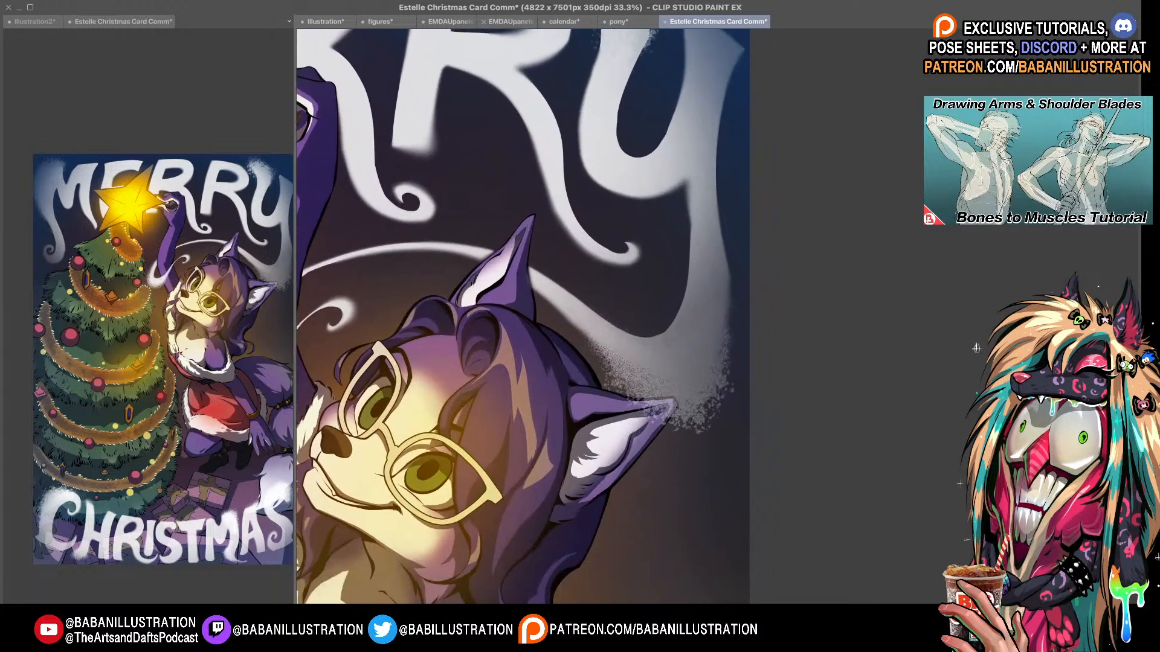
{"action": "left_click_drag", "start_coordinate": [685, 354], "coordinate": [690, 372]}
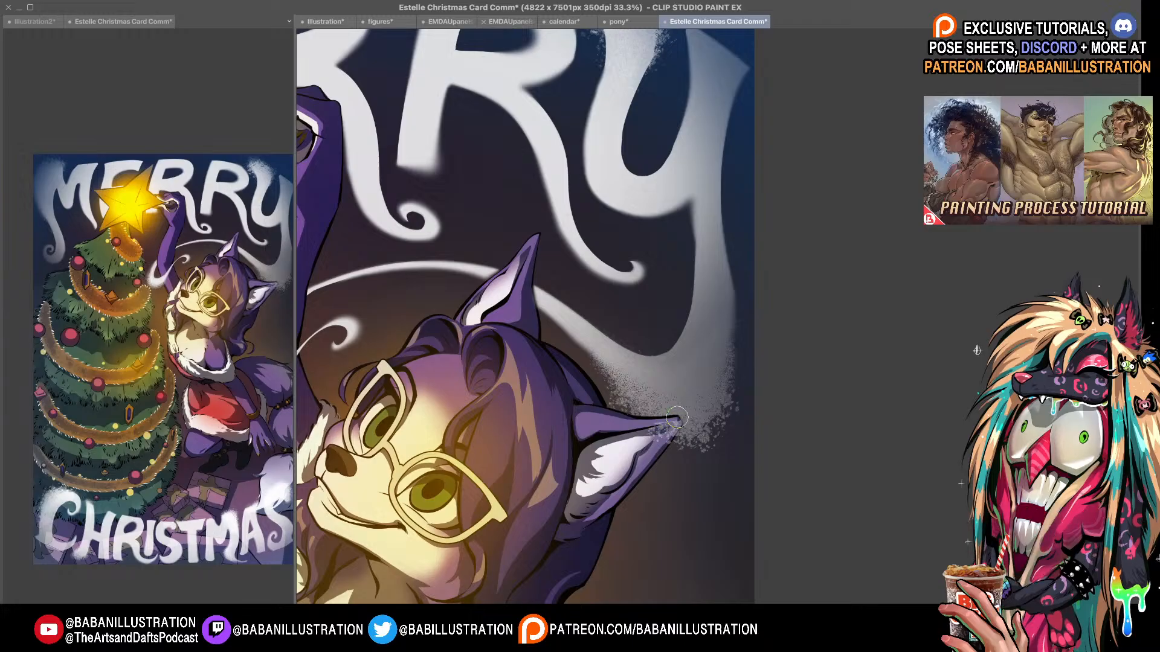
{"action": "left_click_drag", "start_coordinate": [683, 423], "coordinate": [671, 436]}
{"action": "scroll", "coordinate": [677, 430], "scroll_direction": "up", "scroll_amount": 2}
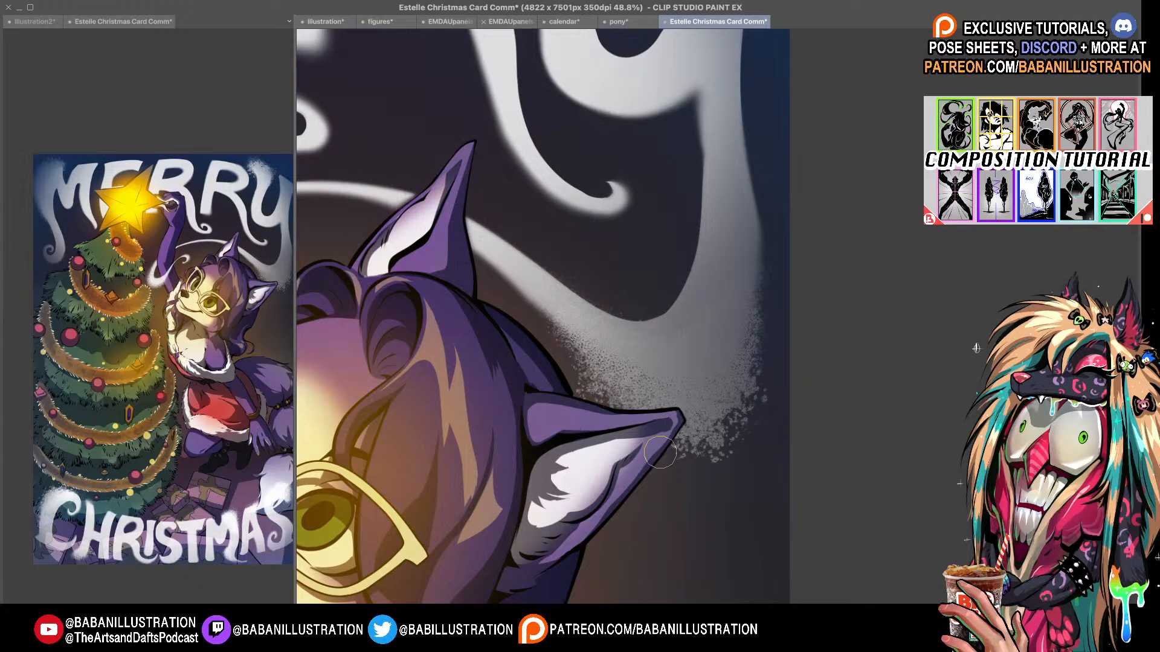
{"action": "scroll", "coordinate": [605, 436], "scroll_direction": "down", "scroll_amount": 3}
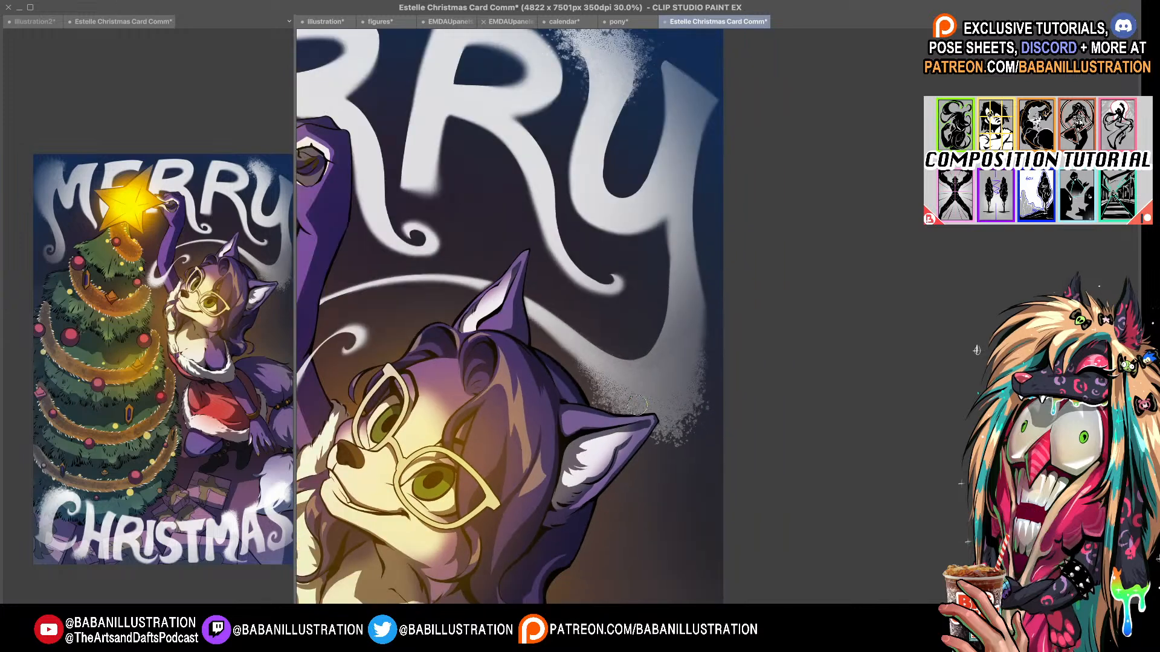
- Examine the whole card, from the MERRY lettering and character to the CHRISTMAS lettering and presents
{"action": "left_click_drag", "start_coordinate": [629, 405], "coordinate": [888, 312]}
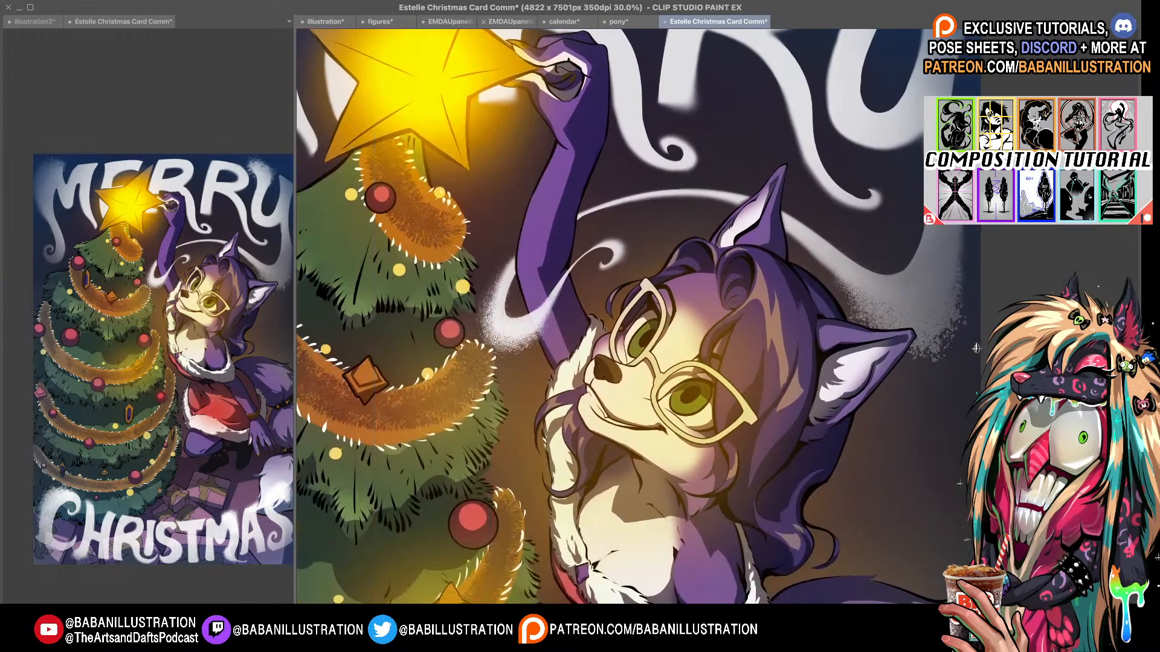
{"action": "left_click_drag", "start_coordinate": [773, 371], "coordinate": [647, 349]}
{"action": "scroll", "coordinate": [771, 360], "scroll_direction": "down", "scroll_amount": 1}
{"action": "scroll", "coordinate": [667, 473], "scroll_direction": "down", "scroll_amount": 2}
{"action": "left_click_drag", "start_coordinate": [660, 580], "coordinate": [619, 260]}
{"action": "scroll", "coordinate": [665, 360], "scroll_direction": "down", "scroll_amount": 2}
{"action": "left_click_drag", "start_coordinate": [658, 382], "coordinate": [658, 458]}
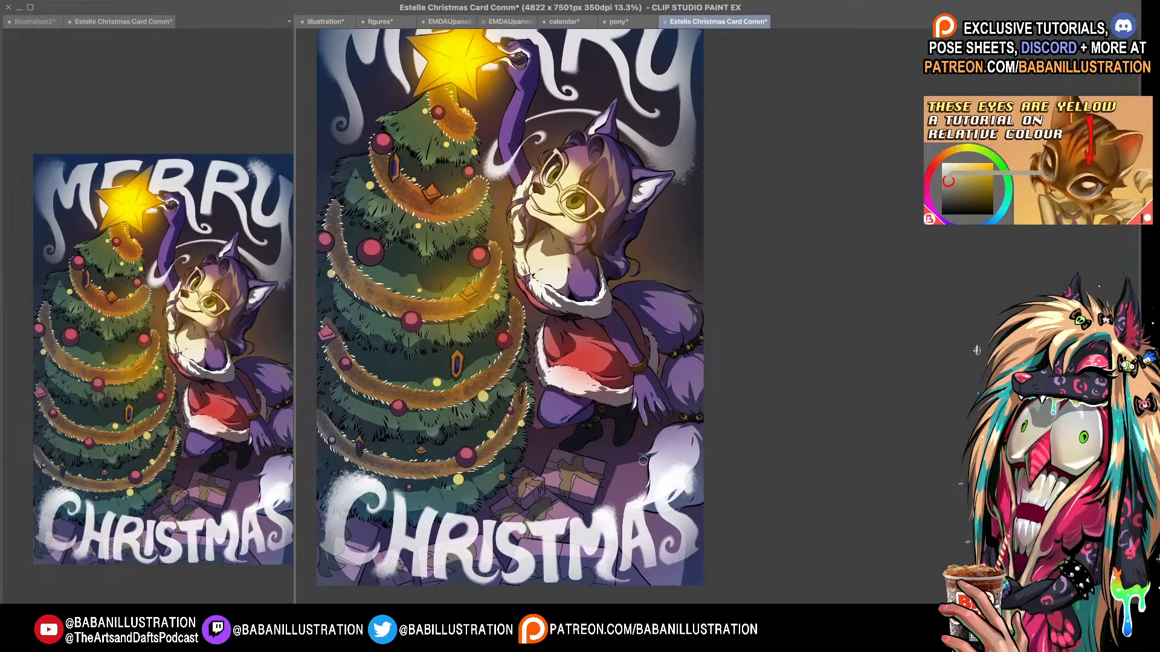
{"action": "scroll", "coordinate": [636, 468], "scroll_direction": "down", "scroll_amount": 1}
{"action": "mouse_move", "coordinate": [636, 467]}
{"action": "left_mouse_down"}
{"action": "mouse_move", "coordinate": [628, 533]}
{"action": "mouse_move", "coordinate": [630, 480]}
{"action": "left_mouse_up"}
{"action": "left_click_drag", "start_coordinate": [628, 404], "coordinate": [646, 557]}
{"action": "scroll", "coordinate": [632, 448], "scroll_direction": "up", "scroll_amount": 1}
{"action": "scroll", "coordinate": [630, 458], "scroll_direction": "up", "scroll_amount": 2}
{"action": "left_click_drag", "start_coordinate": [751, 450], "coordinate": [787, 479]}
{"action": "scroll", "coordinate": [787, 479], "scroll_direction": "down", "scroll_amount": 1}
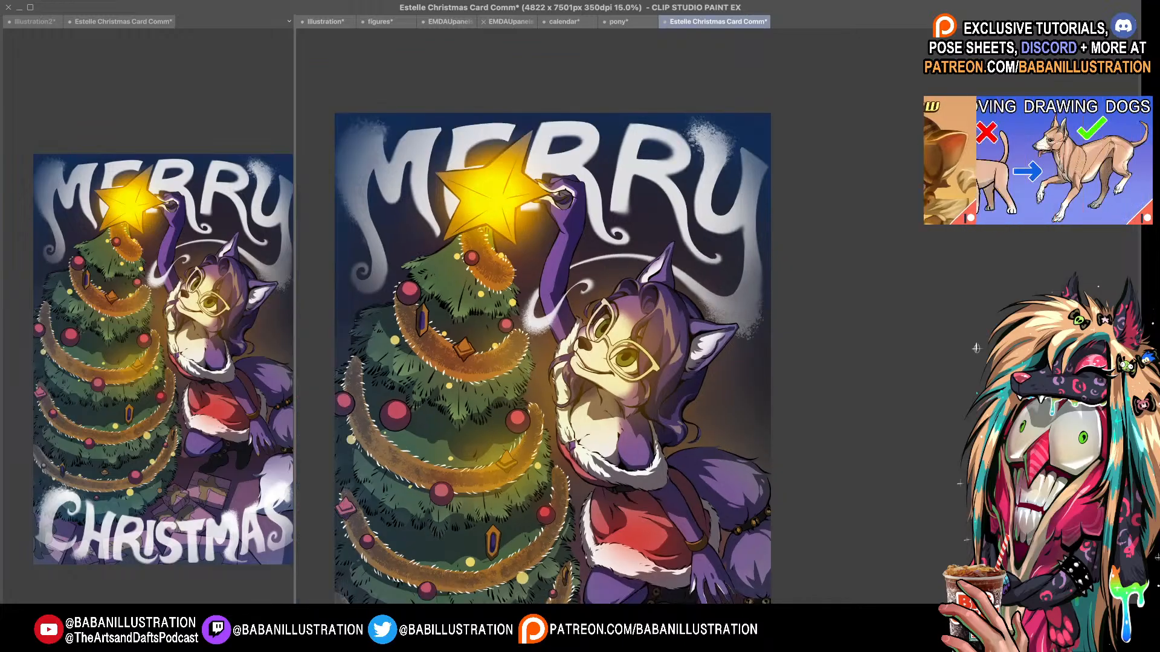
- Dot small white stars onto the dark background beside the character's hair, above the tail
{"action": "left_click_drag", "start_coordinate": [917, 378], "coordinate": [904, 368]}
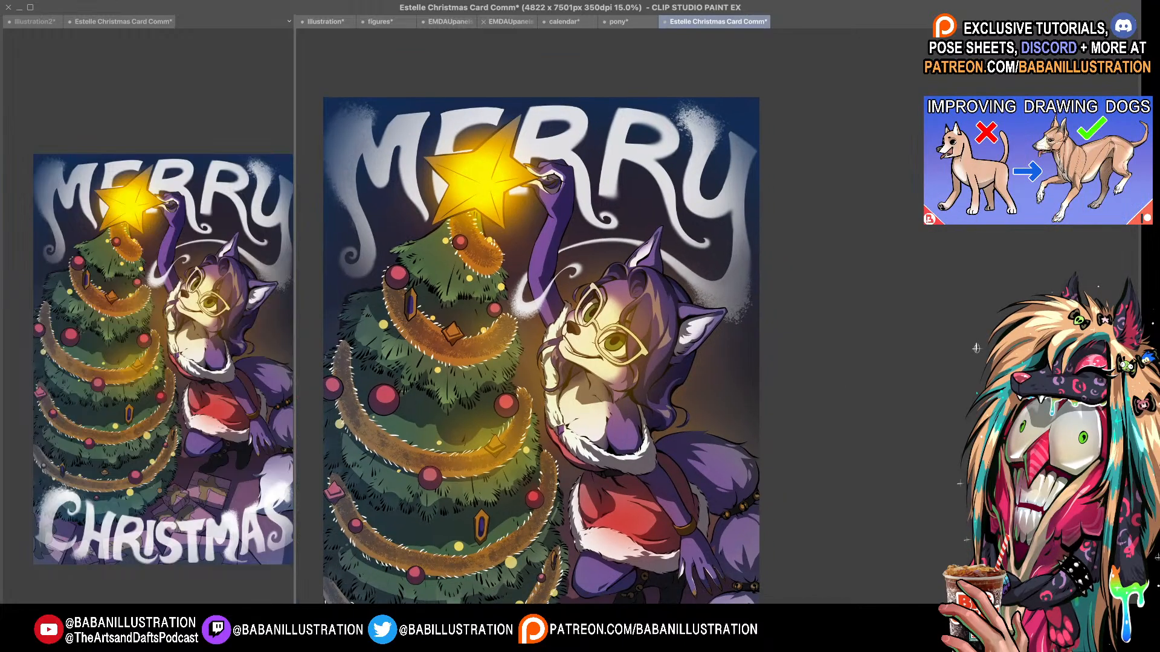
{"action": "left_click", "coordinate": [710, 365]}
{"action": "left_click", "coordinate": [731, 404]}
{"action": "left_click", "coordinate": [745, 369]}
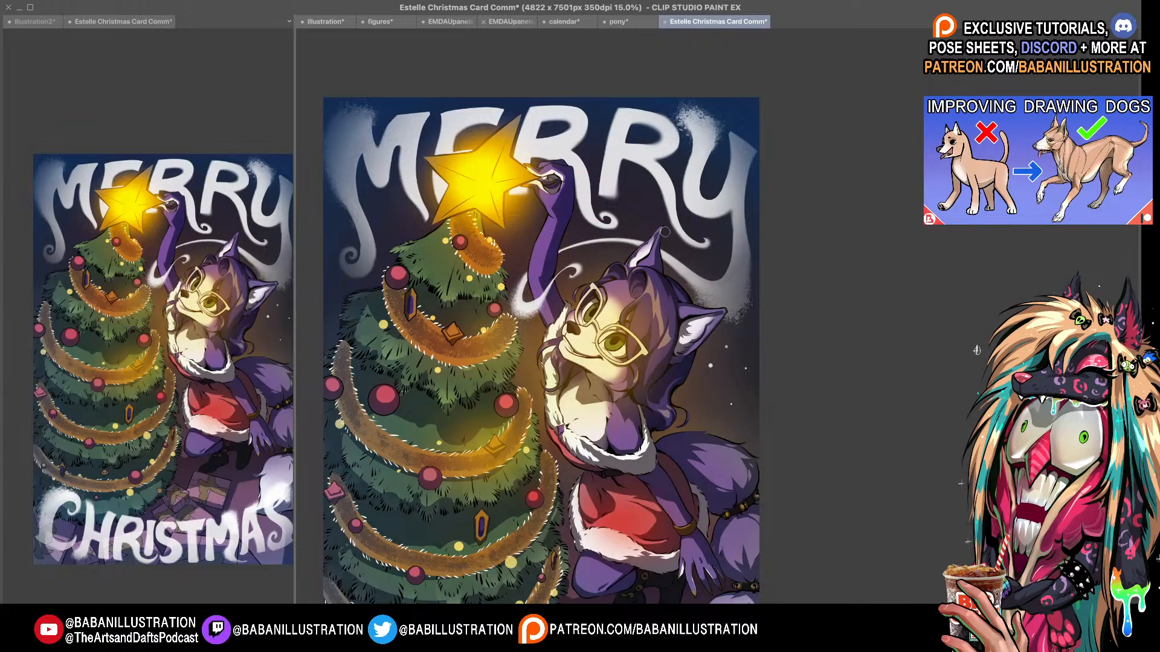
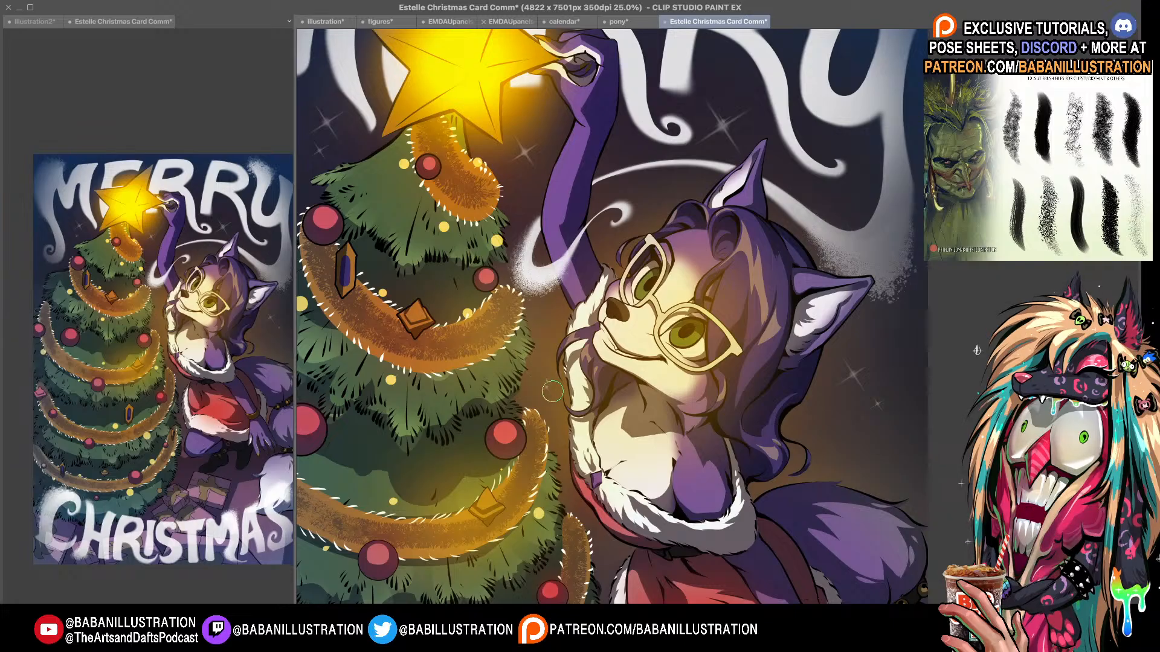
- Add another tiny sparkle to the background between the character's hair and tail
{"action": "left_click_drag", "start_coordinate": [522, 393], "coordinate": [826, 534]}
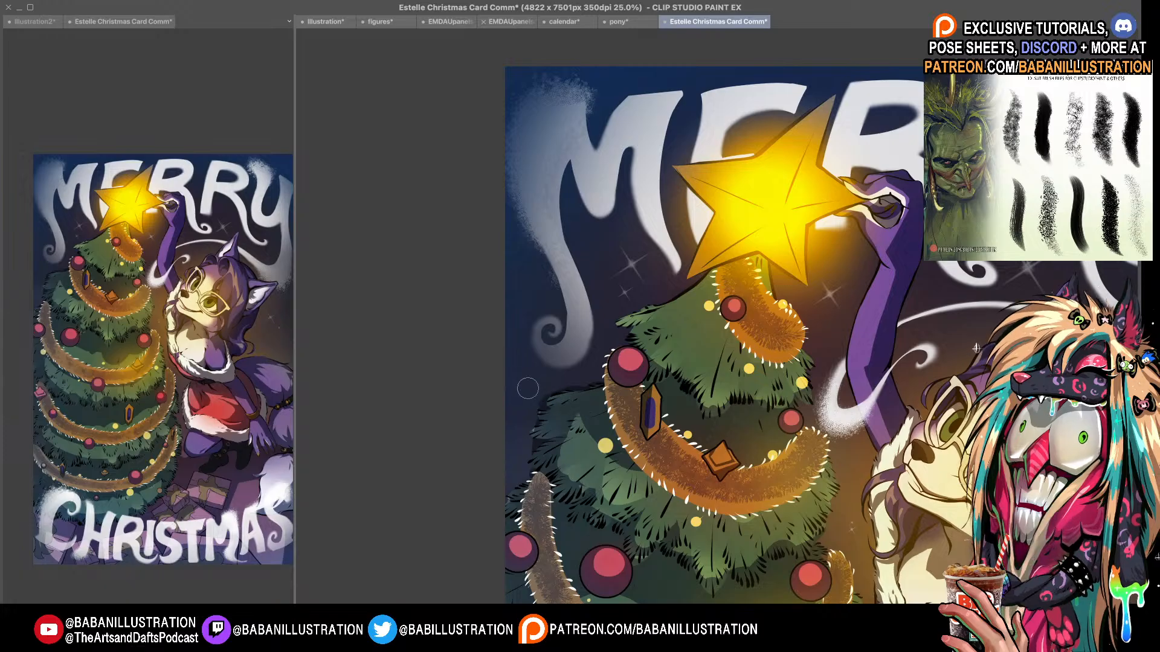
{"action": "left_click_drag", "start_coordinate": [977, 349], "coordinate": [483, 204]}
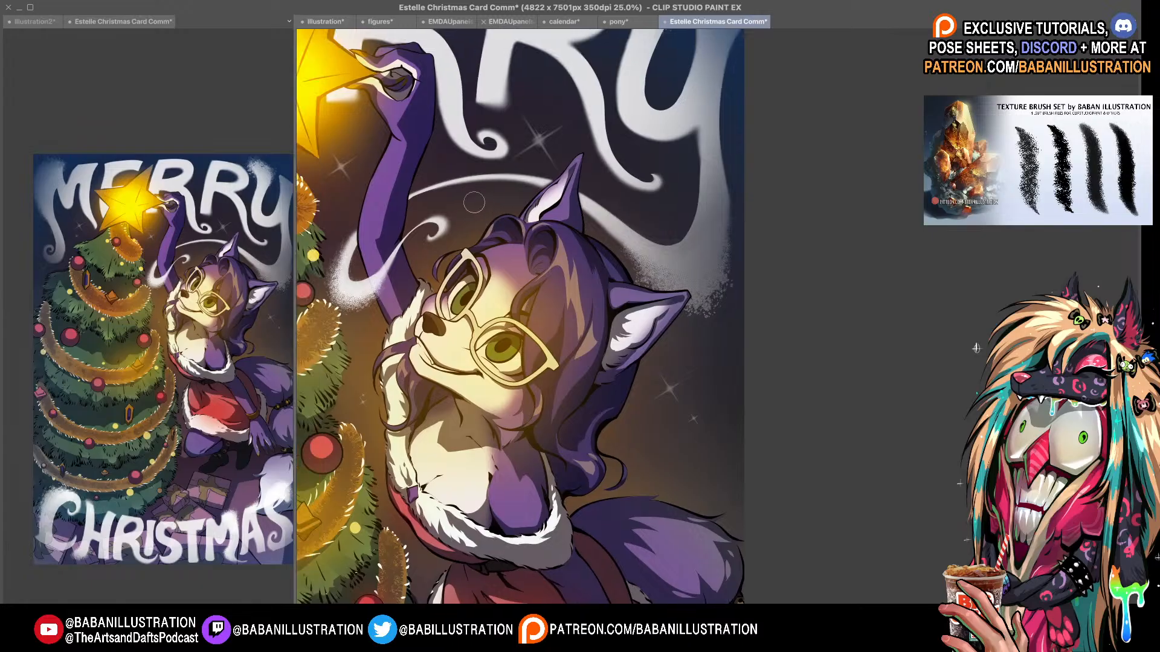
{"action": "mouse_move", "coordinate": [752, 360]}
{"action": "left_mouse_down"}
{"action": "mouse_move", "coordinate": [724, 345]}
{"action": "mouse_move", "coordinate": [709, 370]}
{"action": "left_mouse_up"}
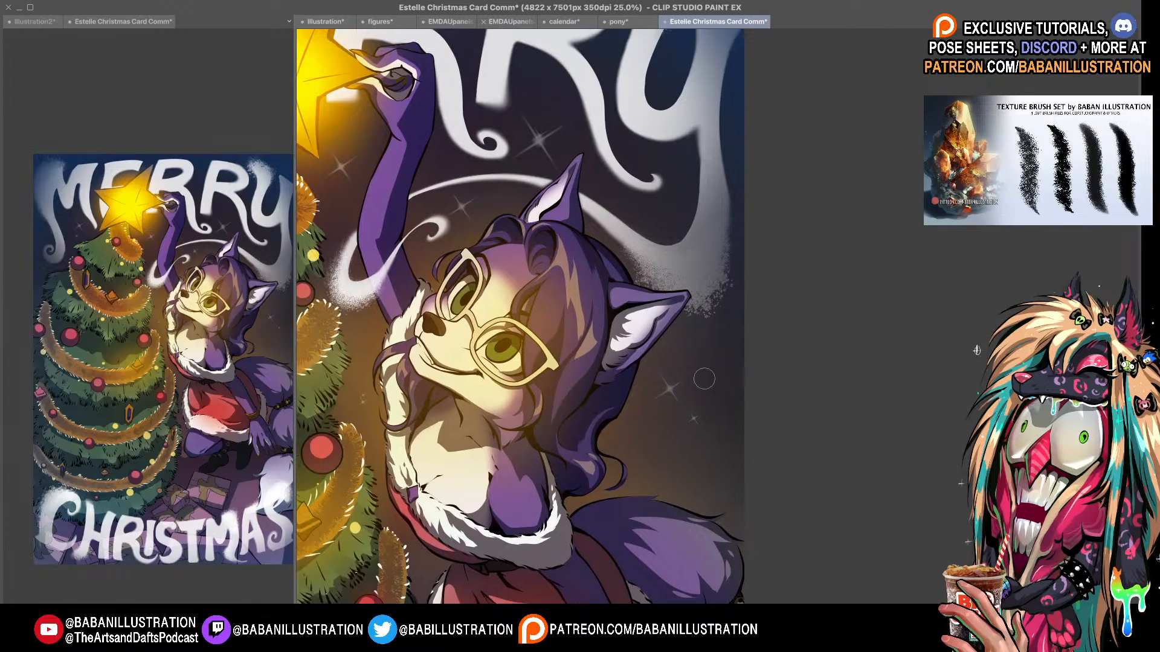
{"action": "left_click_drag", "start_coordinate": [658, 468], "coordinate": [755, 448]}
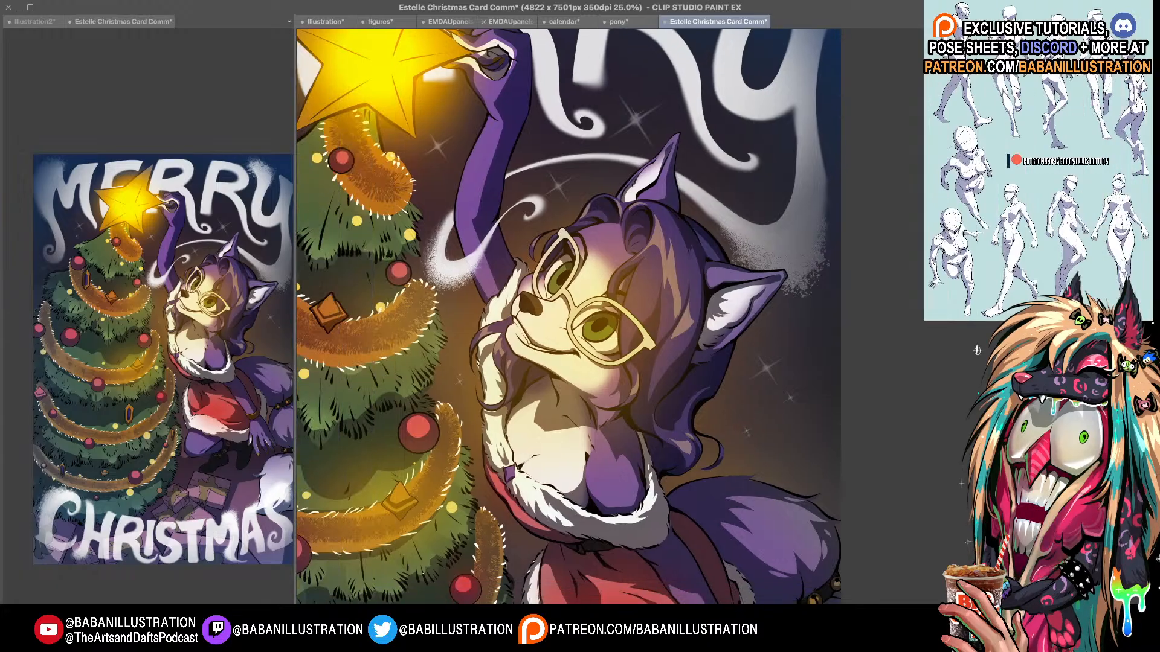
- Place small sparkles in the night sky around the Y of MERRY, replacing a misplaced one inside the letter
{"action": "scroll", "coordinate": [511, 305], "scroll_direction": "down", "scroll_amount": 2}
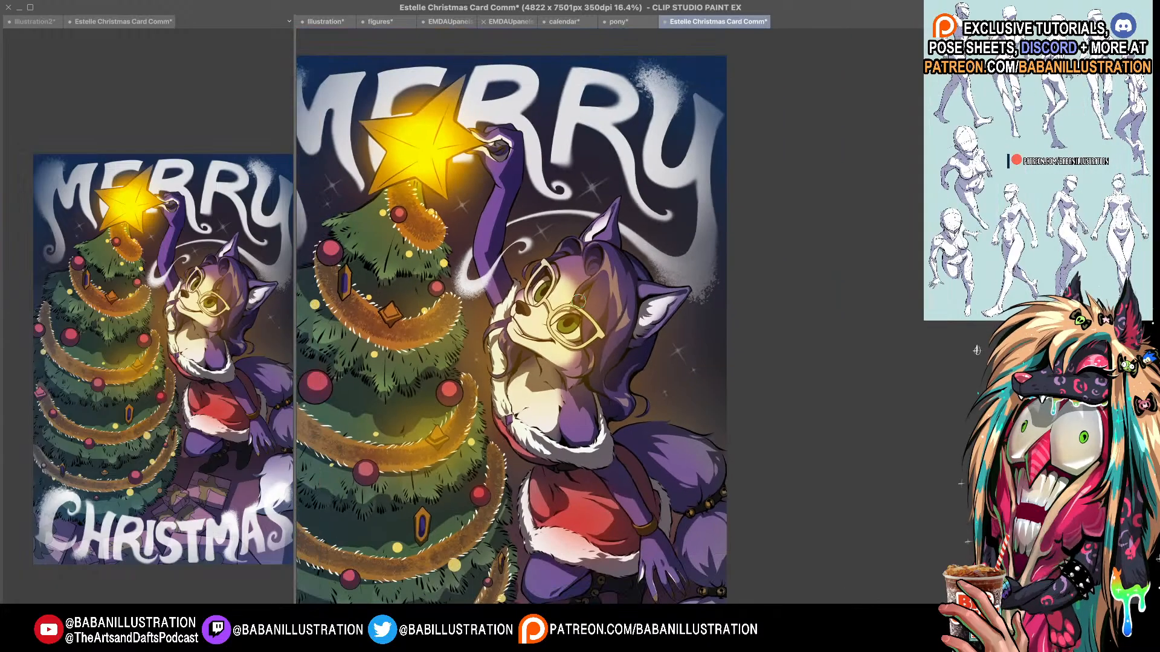
{"action": "left_click_drag", "start_coordinate": [608, 404], "coordinate": [691, 484]}
{"action": "scroll", "coordinate": [620, 194], "scroll_direction": "up", "scroll_amount": 2}
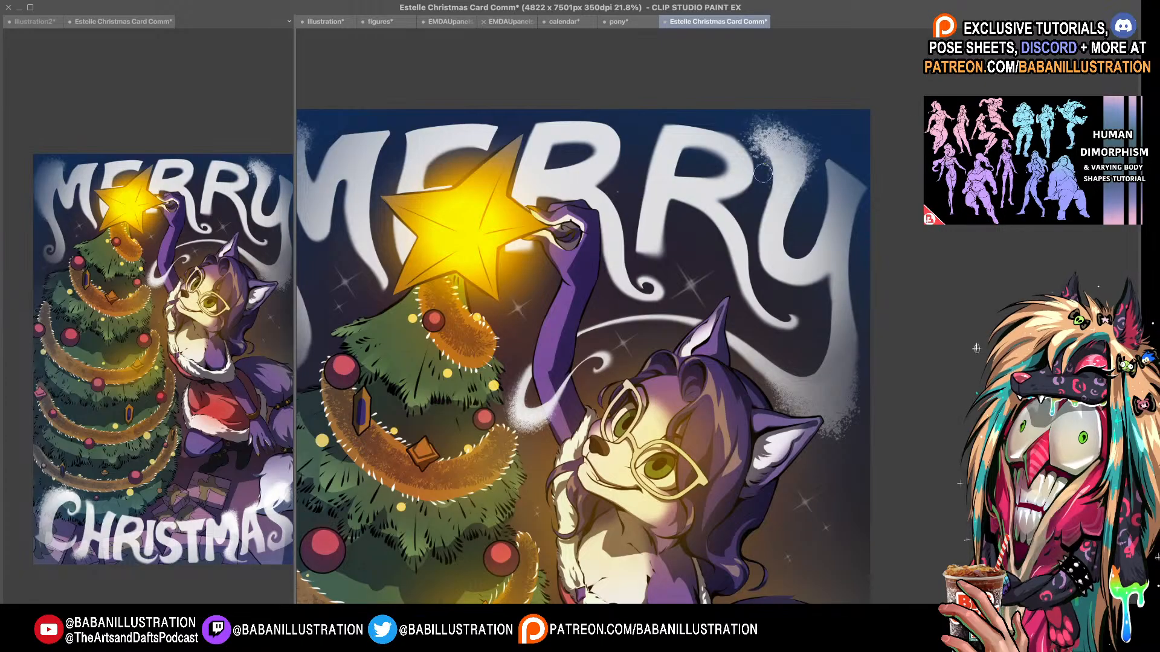
{"action": "left_click_drag", "start_coordinate": [634, 267], "coordinate": [732, 325]}
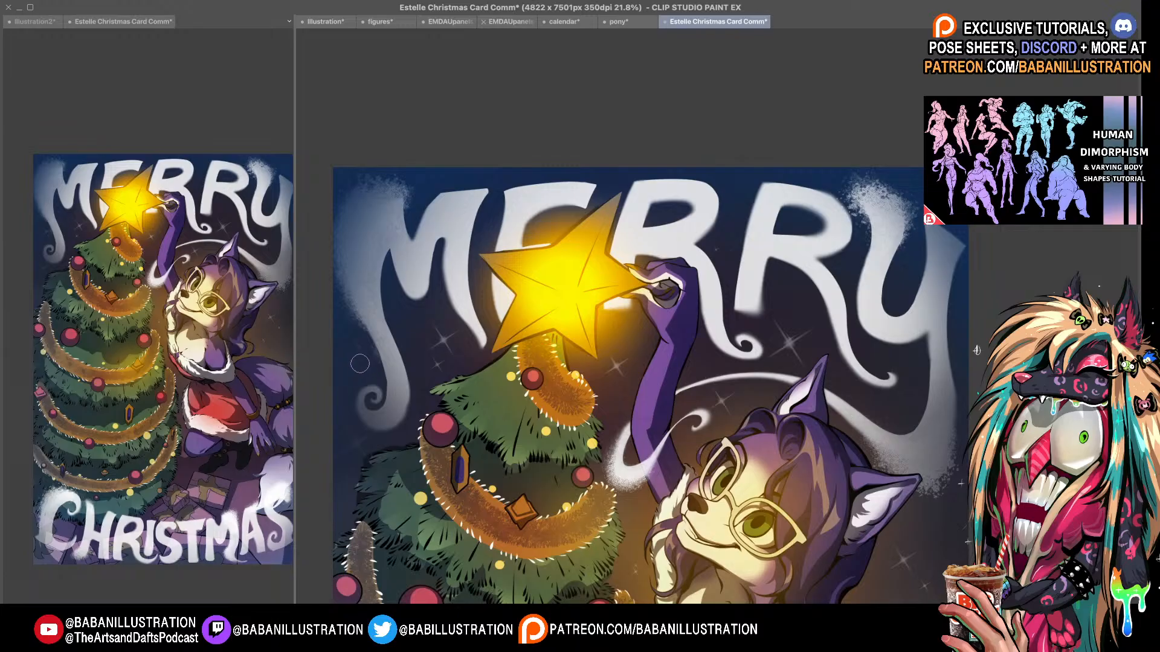
{"action": "left_click_drag", "start_coordinate": [700, 350], "coordinate": [421, 356]}
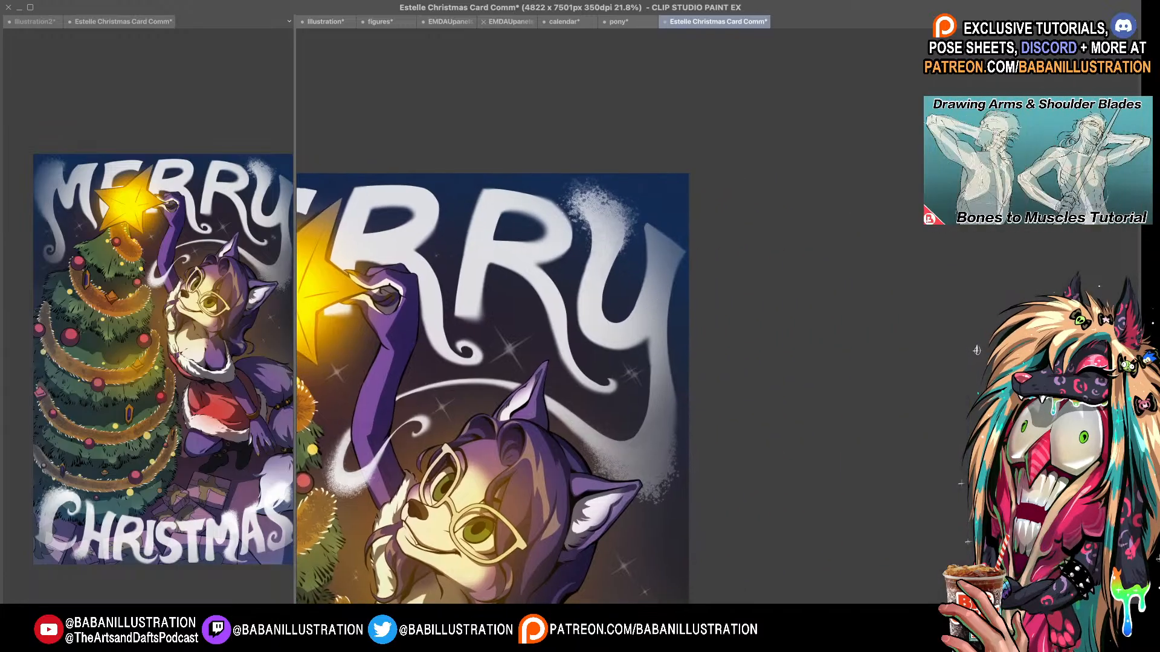
{"action": "left_click", "coordinate": [618, 422]}
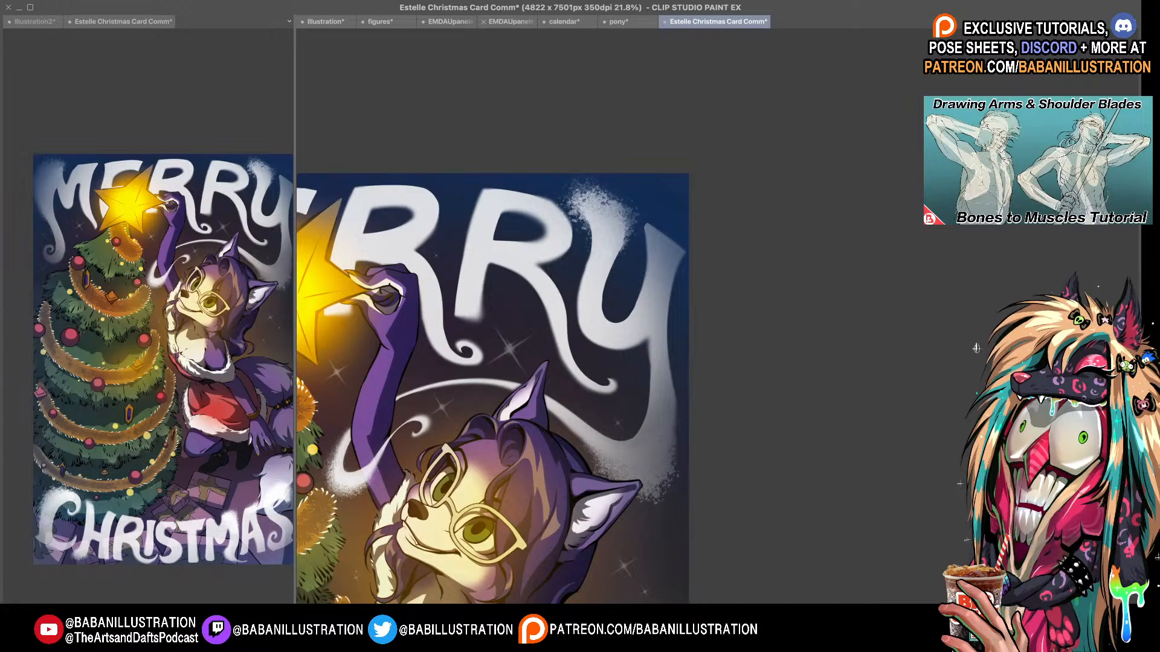
{"action": "left_click_drag", "start_coordinate": [700, 404], "coordinate": [717, 390]}
{"action": "left_click", "coordinate": [642, 281]}
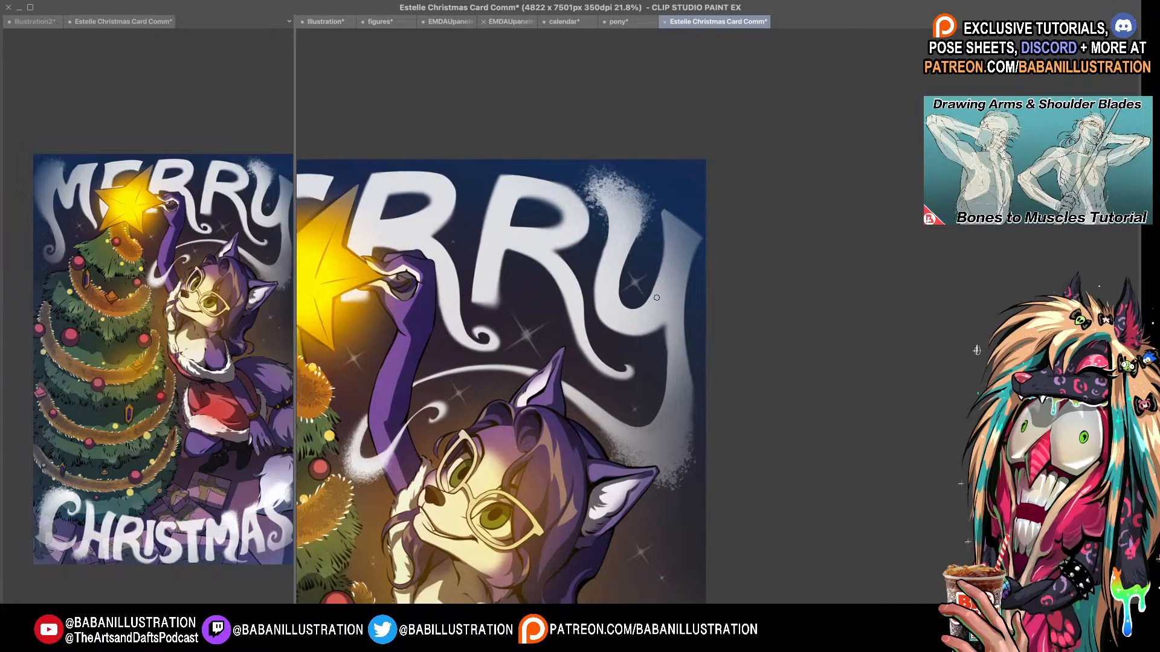
{"action": "key", "text": "ctrl+z"}
{"action": "left_click", "coordinate": [633, 277]}
{"action": "mouse_move", "coordinate": [645, 281]}
{"action": "left_mouse_down"}
{"action": "mouse_move", "coordinate": [711, 263]}
{"action": "mouse_move", "coordinate": [713, 251]}
{"action": "left_mouse_up"}
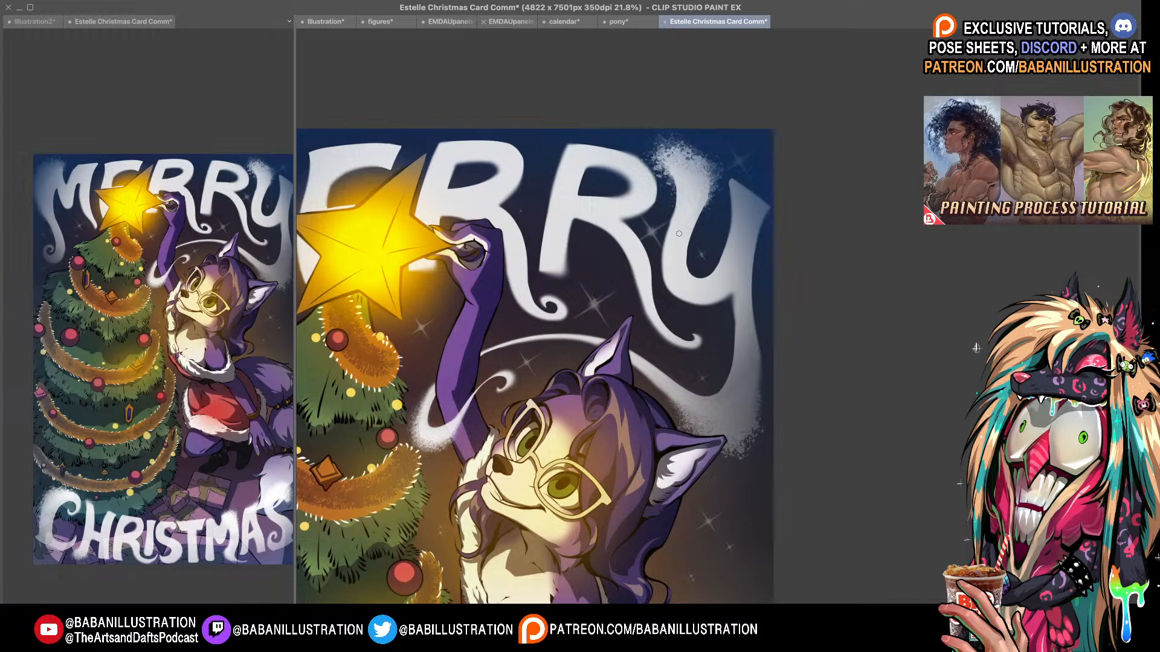
- Examine how the background sparkles sit around the lettering and character, up close and across the whole card
{"action": "scroll", "coordinate": [704, 290], "scroll_direction": "down", "scroll_amount": 5}
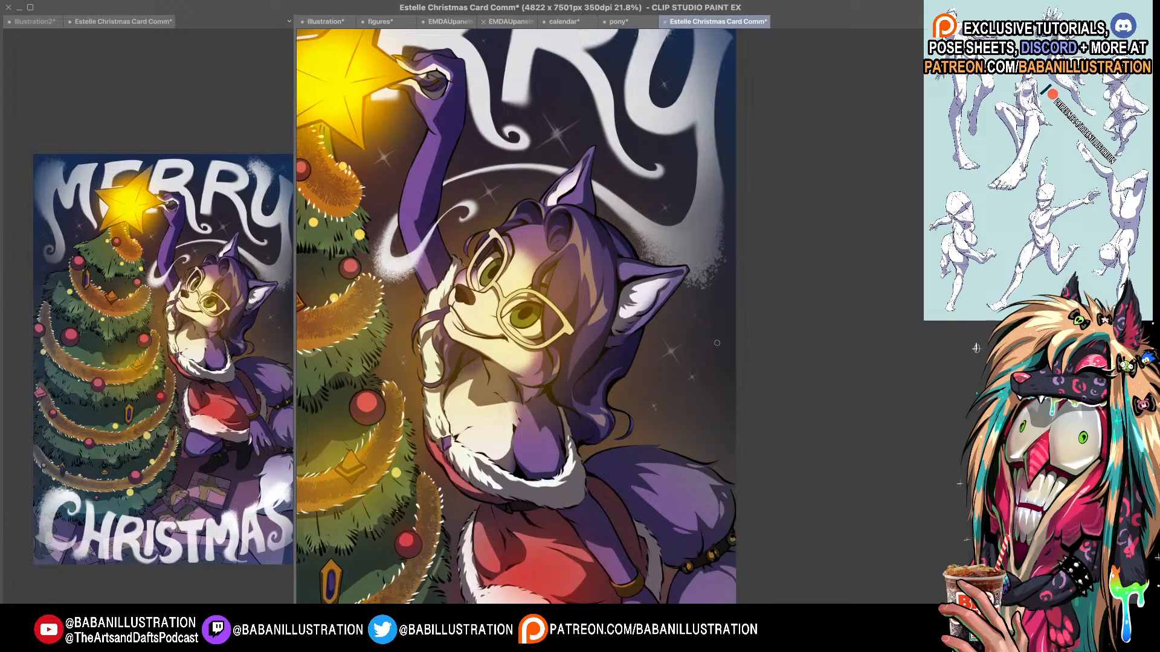
{"action": "left_click_drag", "start_coordinate": [640, 478], "coordinate": [501, 390]}
{"action": "left_click_drag", "start_coordinate": [496, 383], "coordinate": [511, 291]}
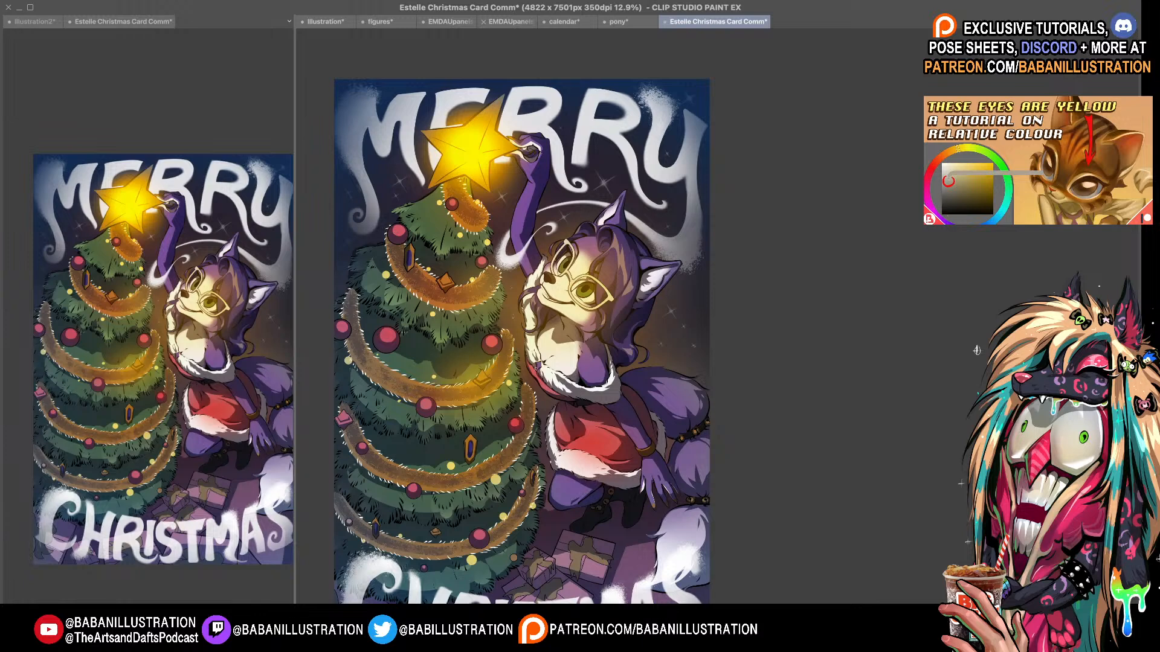
{"action": "left_click_drag", "start_coordinate": [523, 403], "coordinate": [494, 456]}
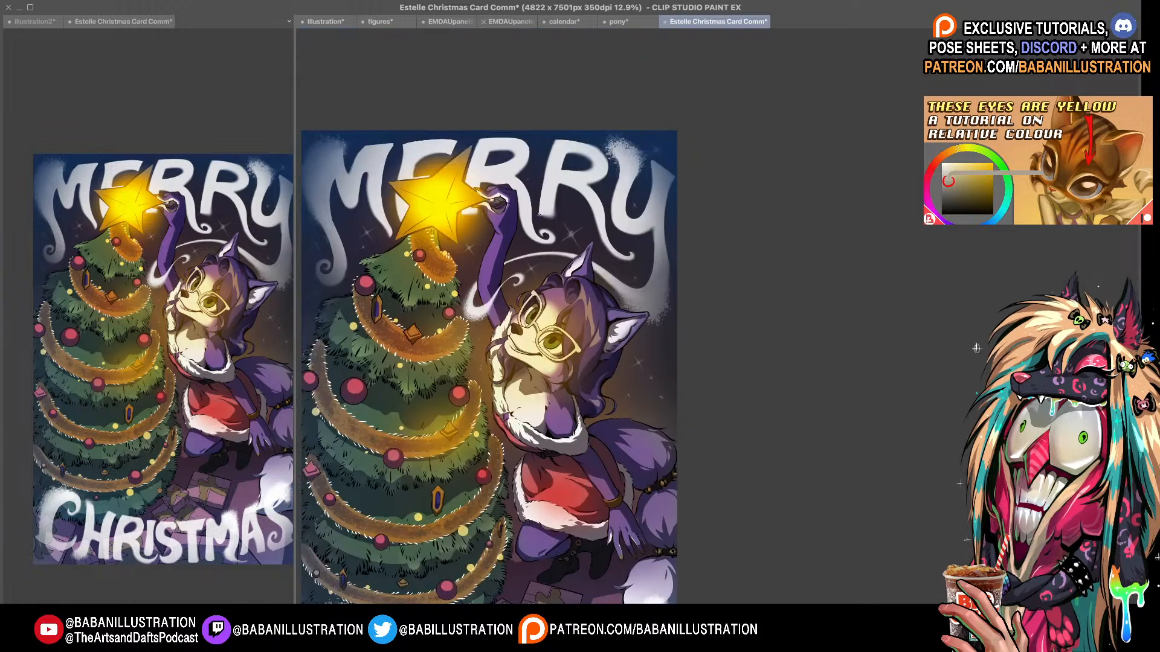
{"action": "left_click_drag", "start_coordinate": [550, 220], "coordinate": [634, 202]}
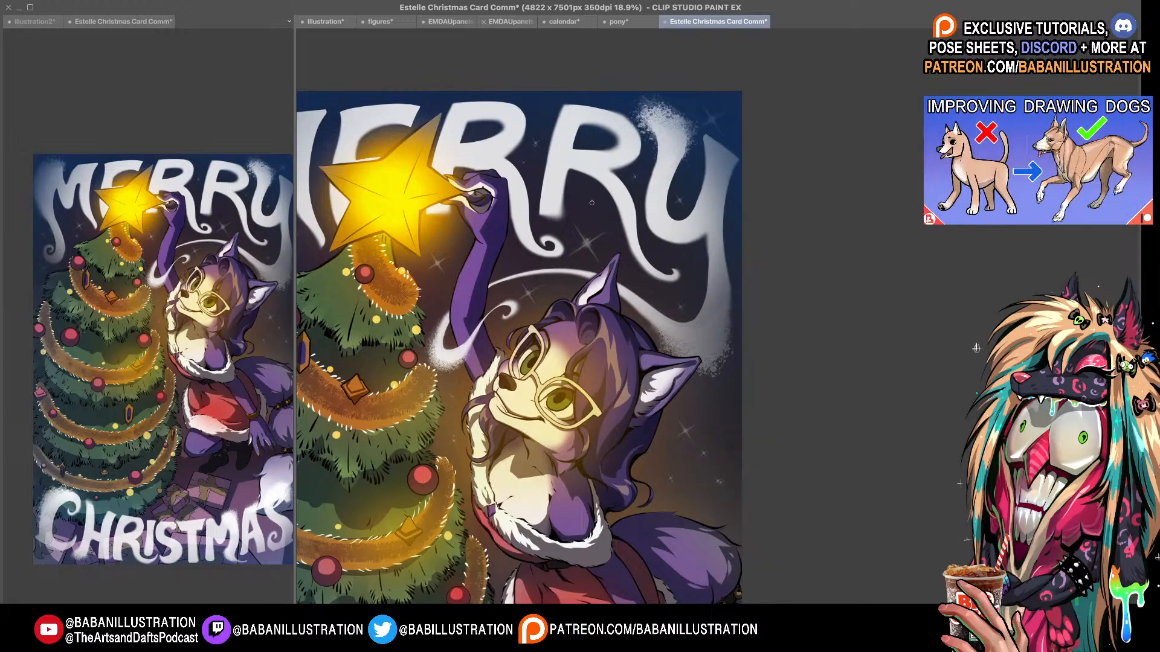
{"action": "left_click_drag", "start_coordinate": [605, 564], "coordinate": [640, 330]}
{"action": "scroll", "coordinate": [640, 329], "scroll_direction": "down", "scroll_amount": 1}
{"action": "left_click_drag", "start_coordinate": [651, 428], "coordinate": [688, 373]}
{"action": "scroll", "coordinate": [687, 374], "scroll_direction": "down", "scroll_amount": 3}
{"action": "left_click_drag", "start_coordinate": [628, 272], "coordinate": [564, 388]}
{"action": "left_click_drag", "start_coordinate": [787, 370], "coordinate": [798, 355]}
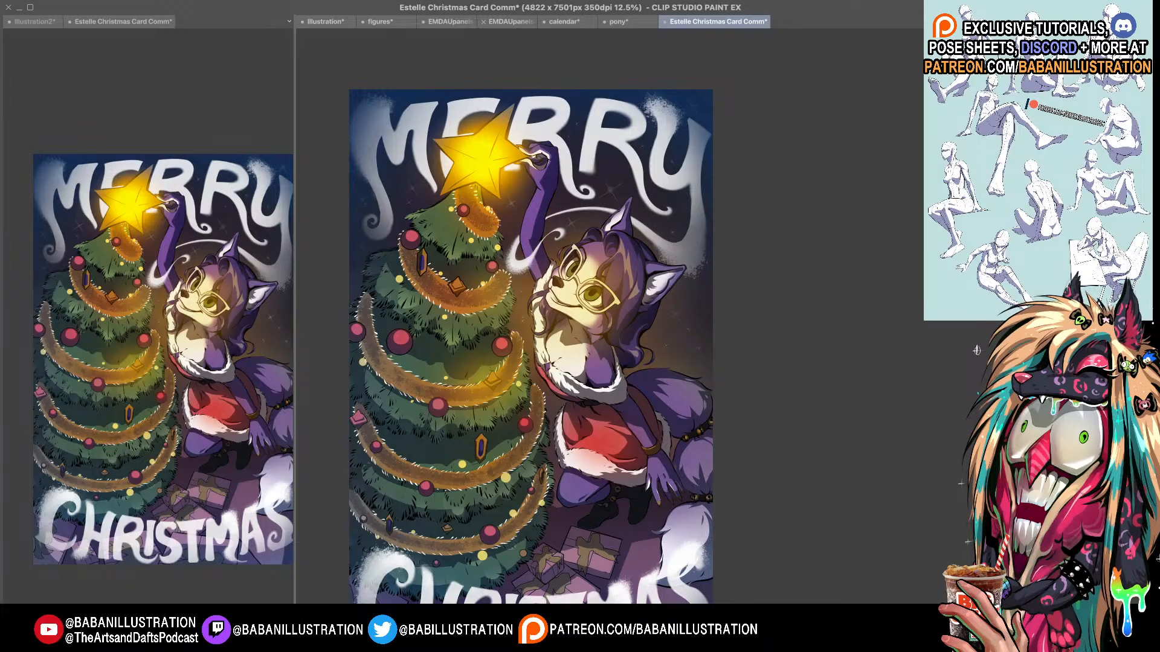
- Add a soft blue glow to the bright sparkle beside the character's hair, above the tail
{"action": "scroll", "coordinate": [652, 223], "scroll_direction": "up", "scroll_amount": 2}
{"action": "left_click_drag", "start_coordinate": [864, 139], "coordinate": [864, 222]}
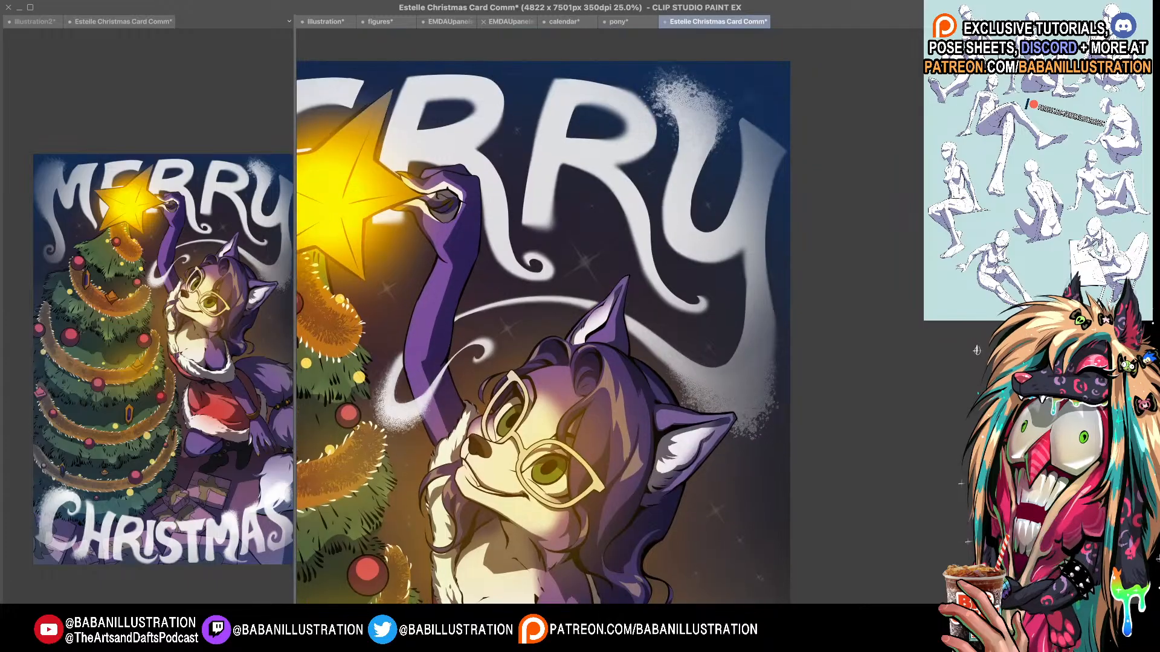
{"action": "left_click_drag", "start_coordinate": [580, 326], "coordinate": [545, 301]}
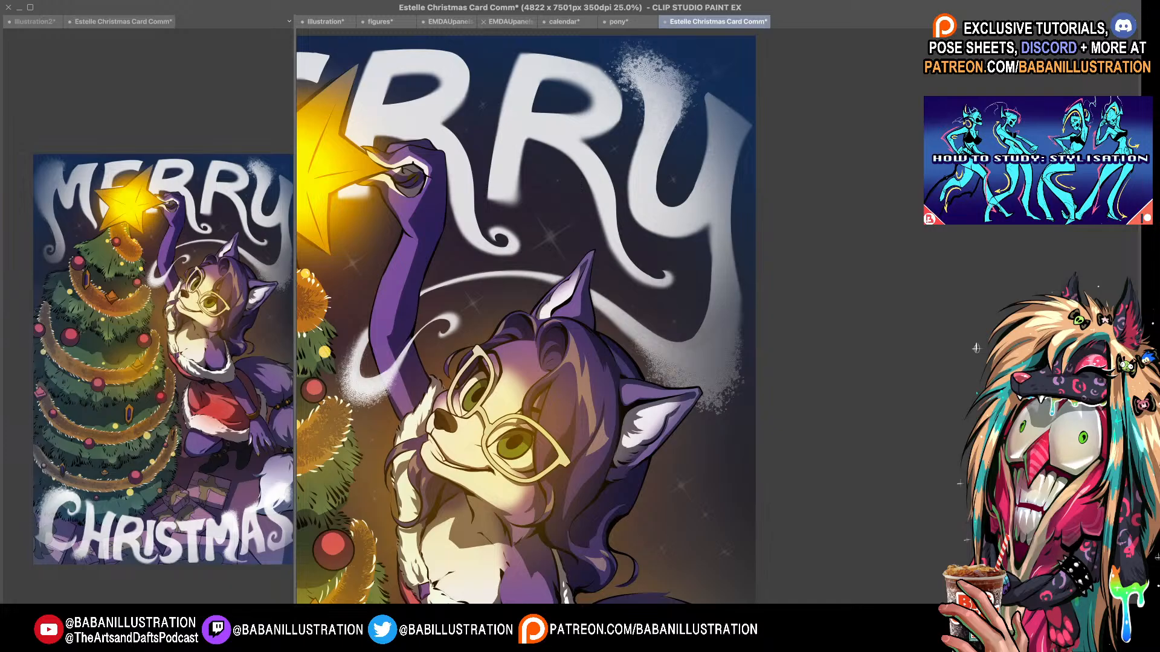
{"action": "left_click_drag", "start_coordinate": [709, 375], "coordinate": [710, 333]}
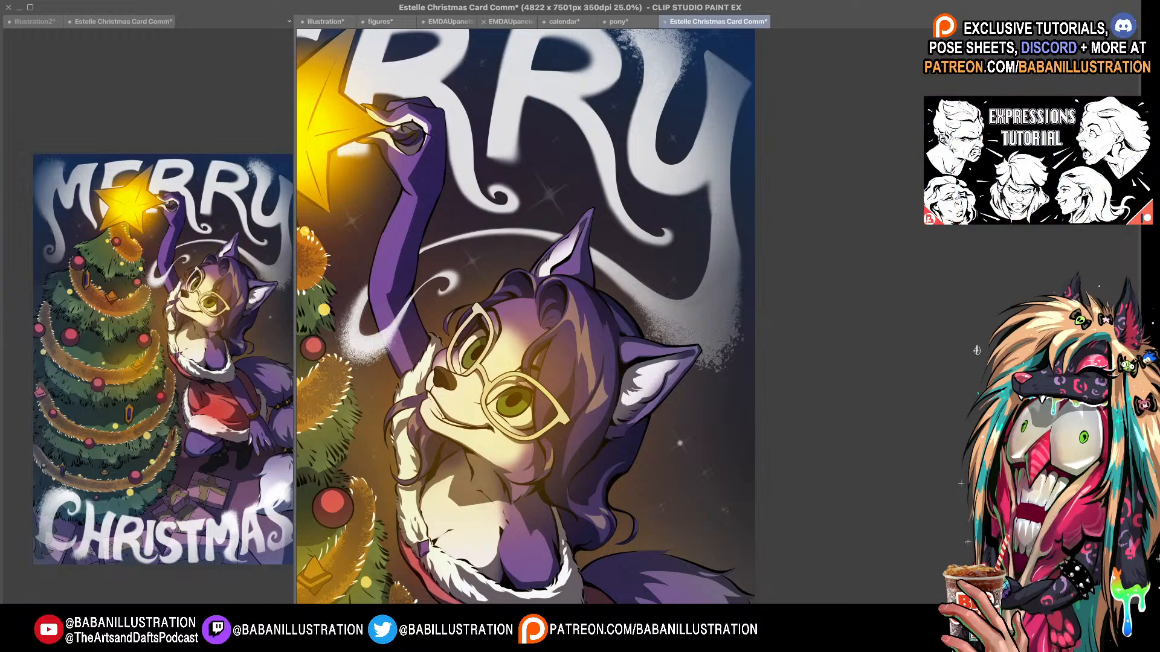
{"action": "left_click_drag", "start_coordinate": [726, 445], "coordinate": [708, 585]}
{"action": "scroll", "coordinate": [516, 317], "scroll_direction": "down", "scroll_amount": 5}
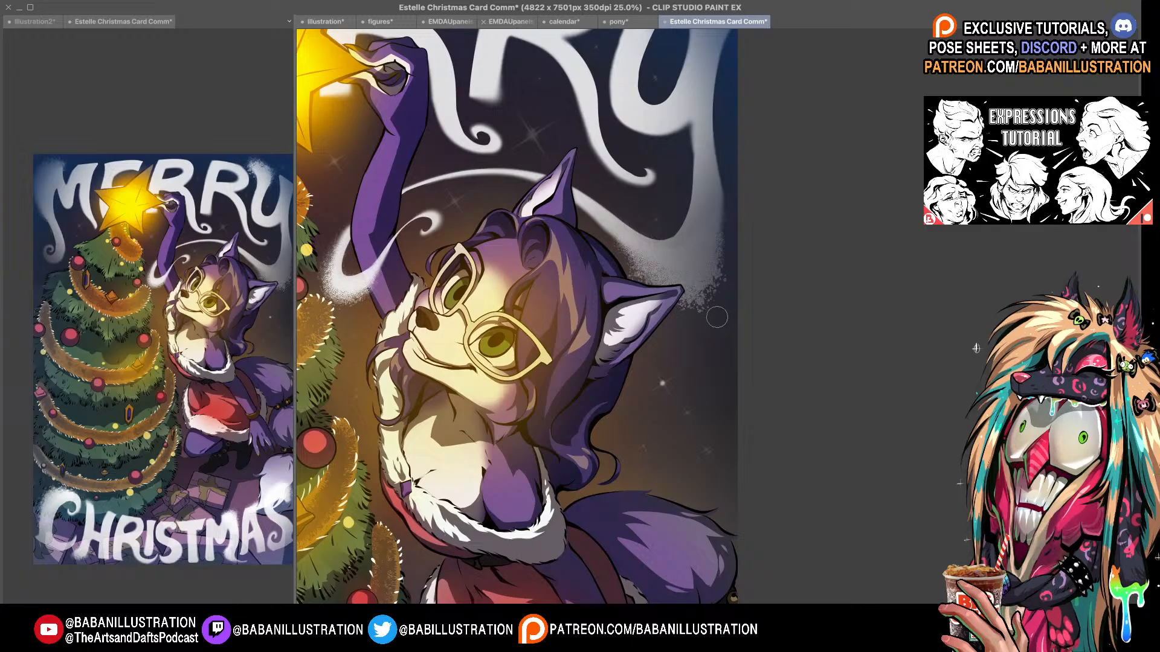
{"action": "left_click", "coordinate": [662, 383]}
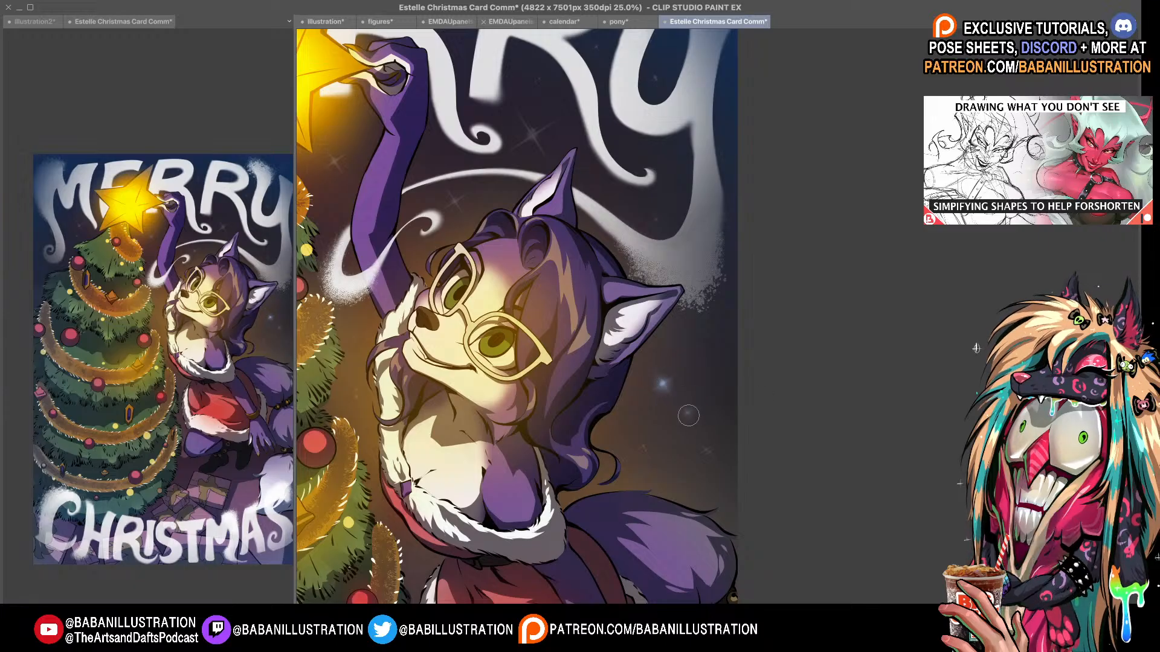
- Add soft blue glows to the large sparkle beneath the second R of MERRY and the one between the star and raised arm
{"action": "left_click_drag", "start_coordinate": [609, 257], "coordinate": [684, 379]}
{"action": "left_click", "coordinate": [605, 258]}
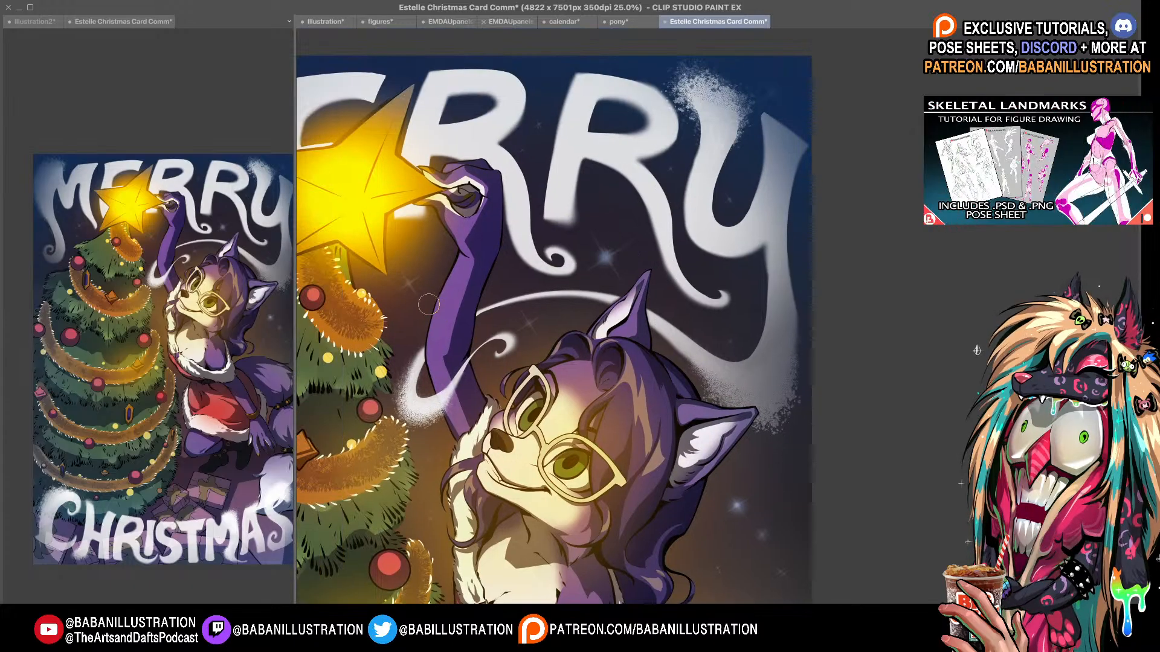
{"action": "left_click", "coordinate": [408, 283]}
{"action": "left_click_drag", "start_coordinate": [585, 434], "coordinate": [666, 457]}
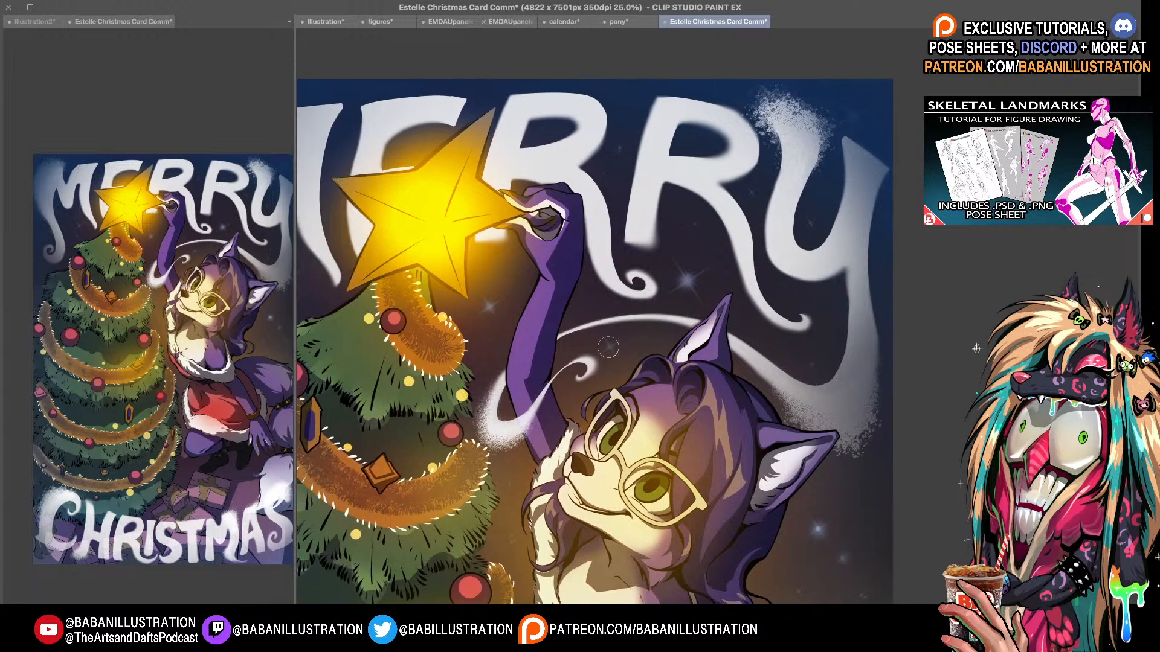
{"action": "left_click_drag", "start_coordinate": [614, 341], "coordinate": [610, 253]}
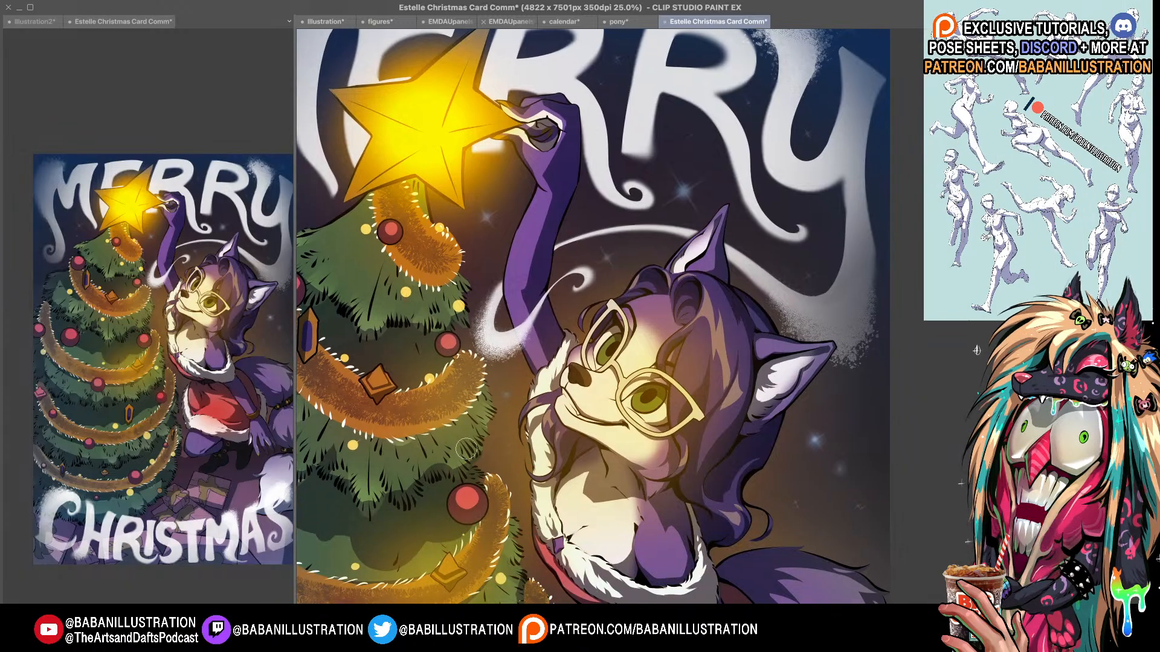
{"action": "left_click_drag", "start_coordinate": [507, 396], "coordinate": [677, 466]}
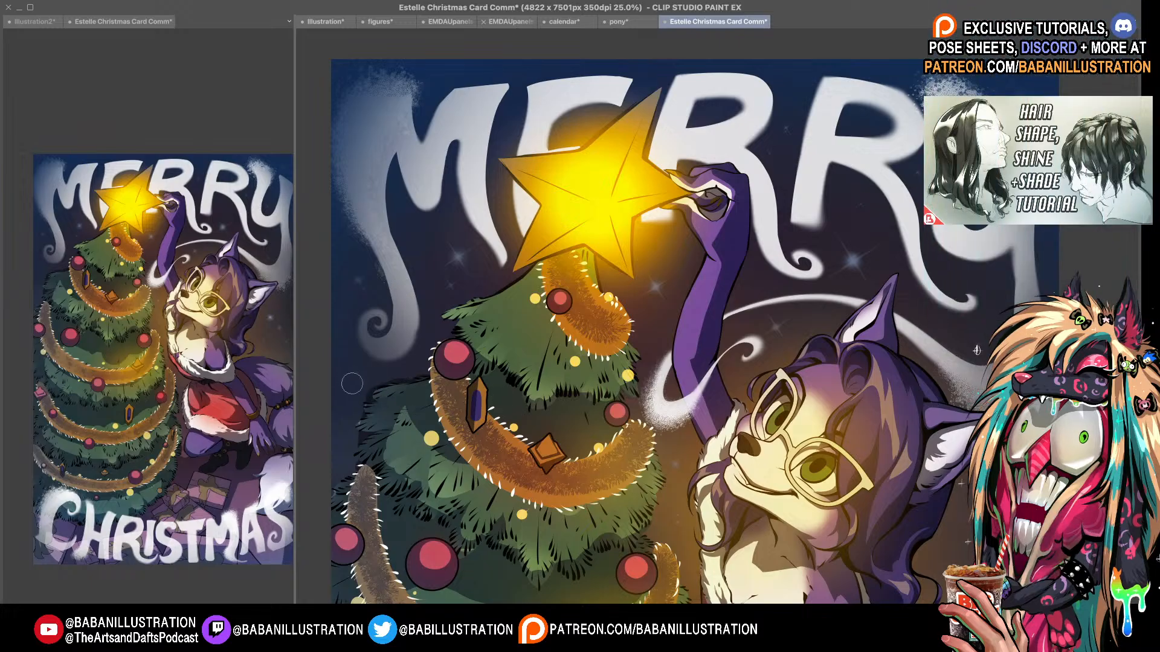
- Add a soft blue glow to the small sparkle between the raised arm and the character's upper ear, under the curved flourish
{"action": "mouse_move", "coordinate": [650, 403]}
{"action": "left_mouse_down"}
{"action": "mouse_move", "coordinate": [535, 315]}
{"action": "mouse_move", "coordinate": [499, 389]}
{"action": "mouse_move", "coordinate": [498, 477]}
{"action": "left_mouse_up"}
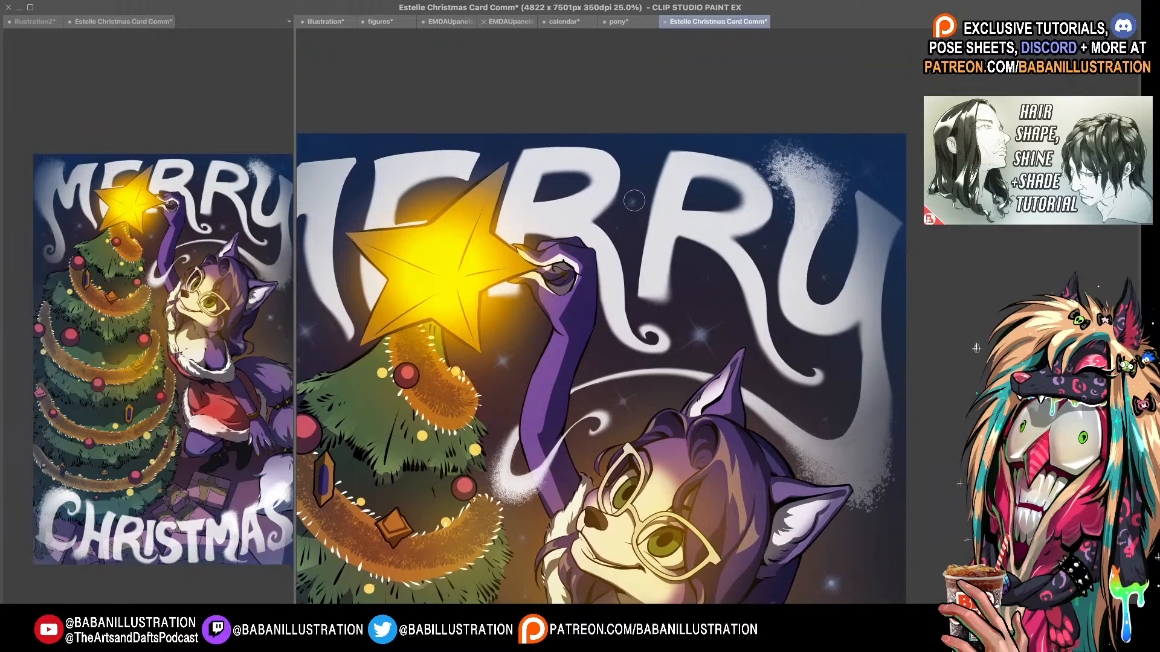
{"action": "left_click_drag", "start_coordinate": [715, 494], "coordinate": [597, 235]}
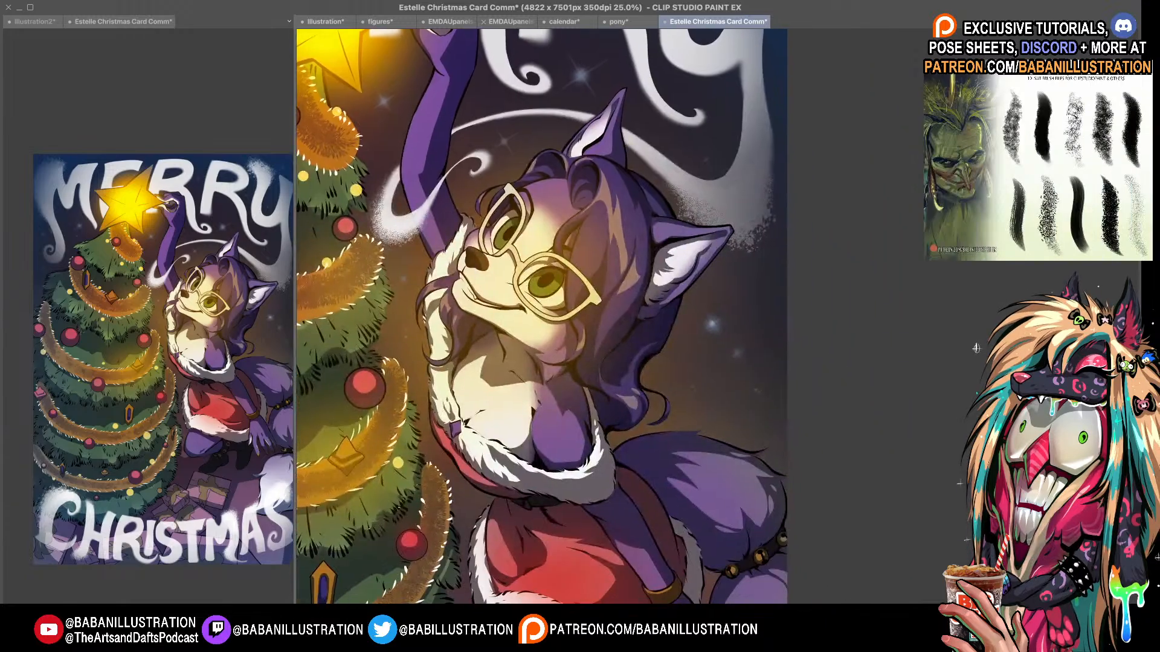
{"action": "left_click_drag", "start_coordinate": [718, 379], "coordinate": [720, 405]}
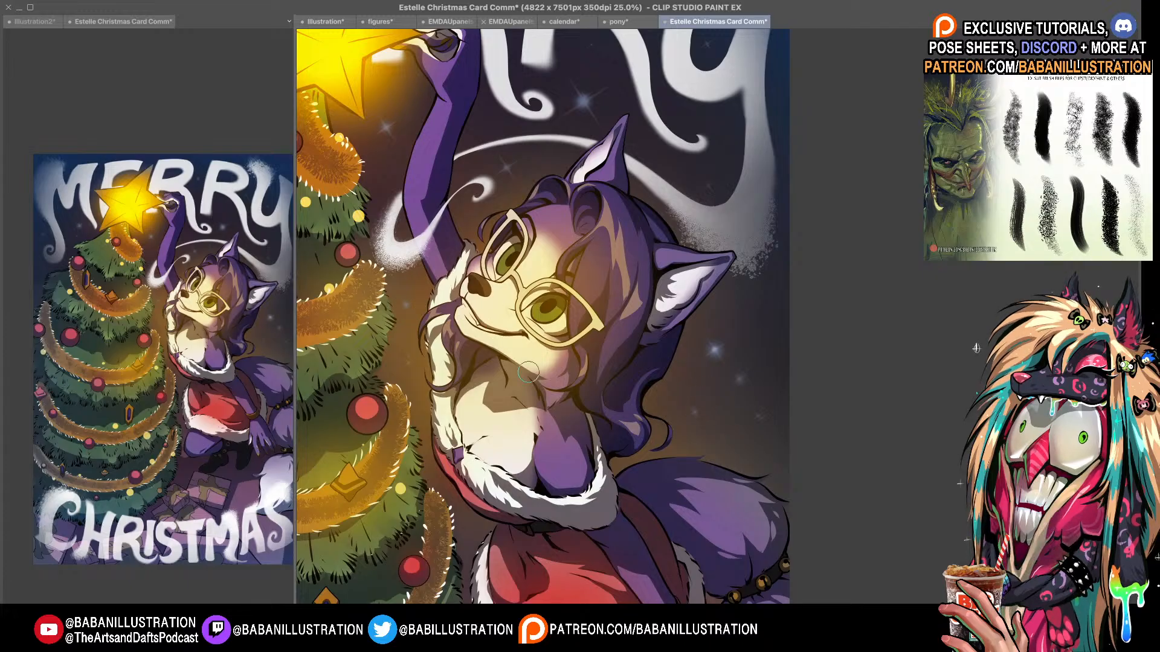
{"action": "scroll", "coordinate": [528, 372], "scroll_direction": "down", "scroll_amount": 3}
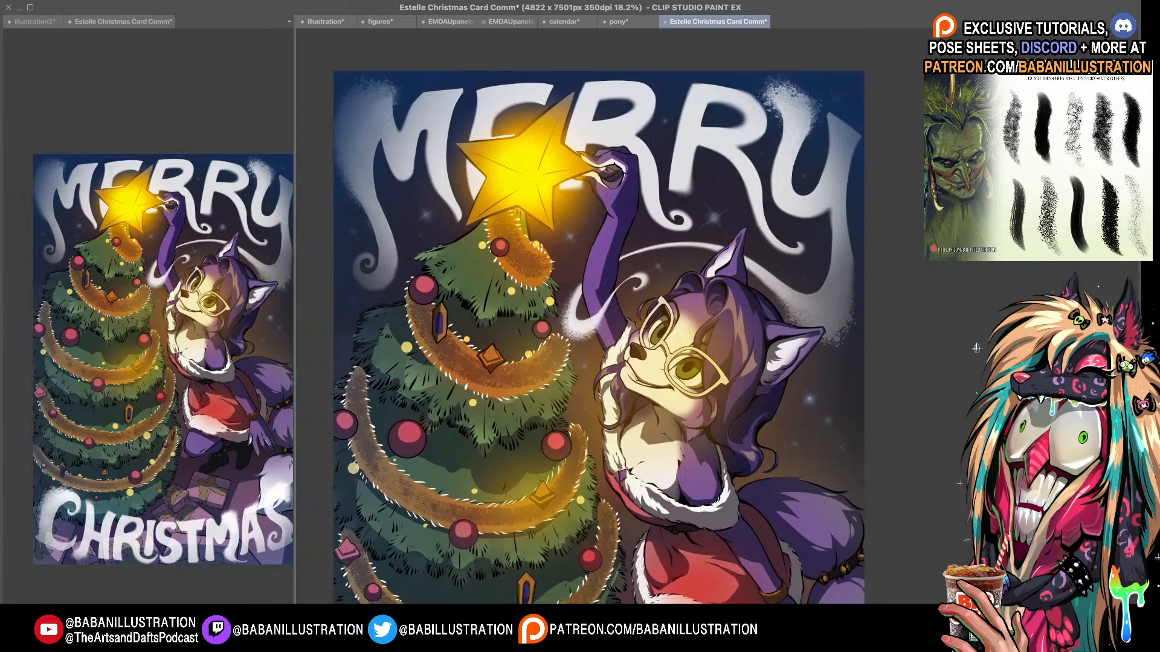
{"action": "left_click_drag", "start_coordinate": [732, 400], "coordinate": [705, 410]}
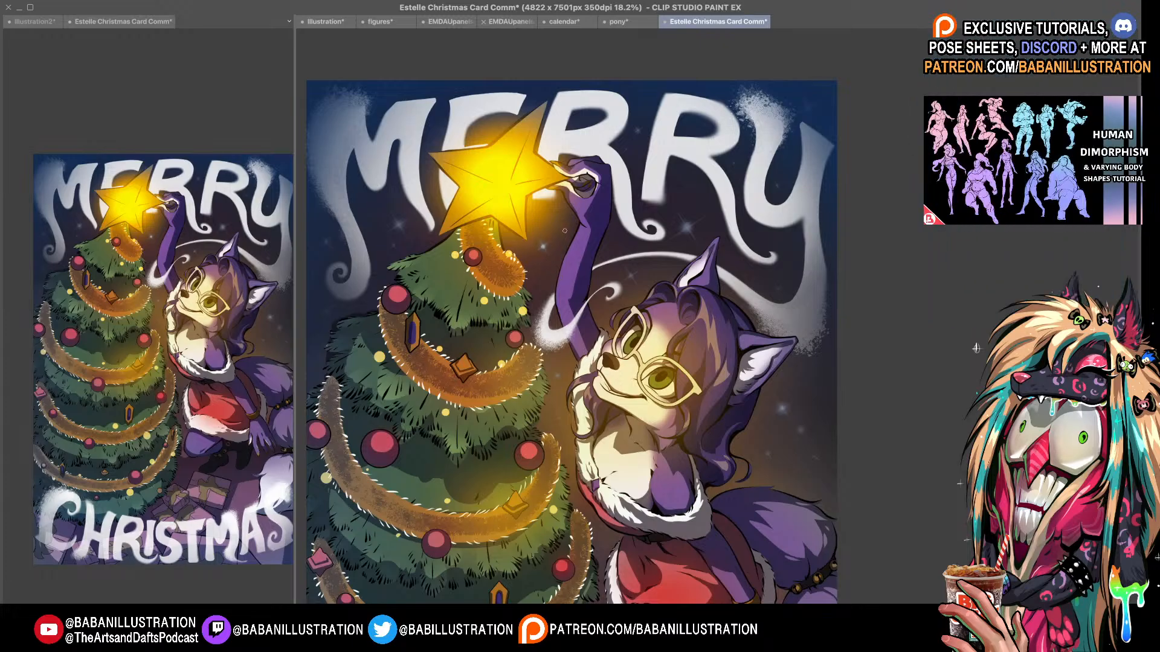
{"action": "scroll", "coordinate": [562, 230], "scroll_direction": "up", "scroll_amount": 3}
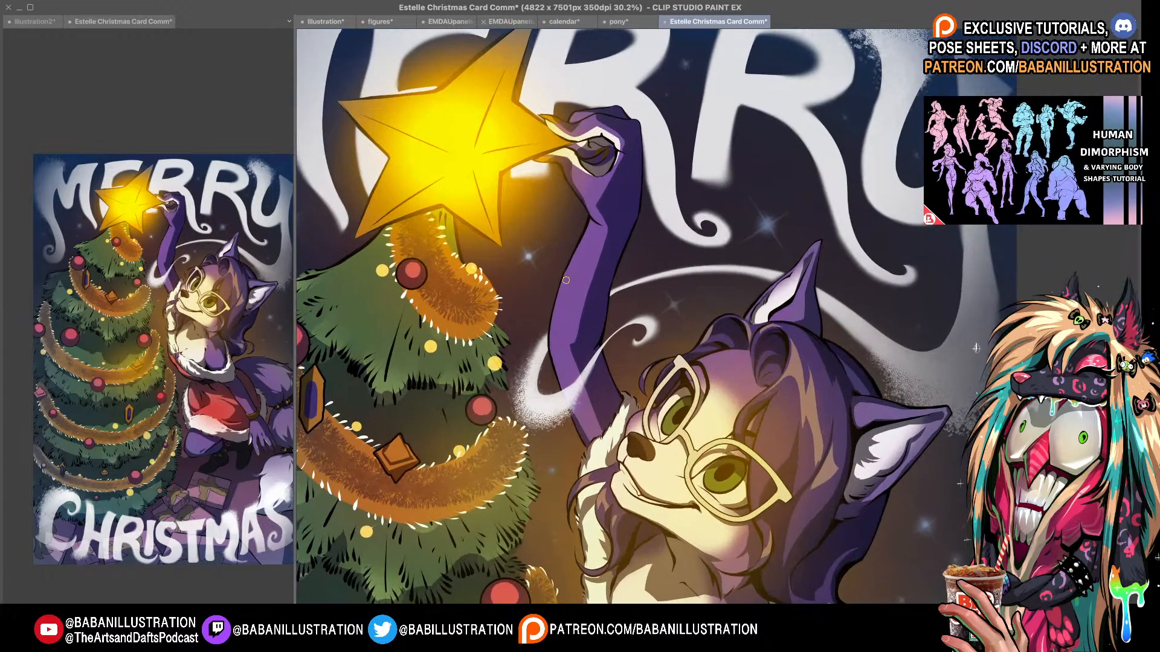
{"action": "scroll", "coordinate": [564, 266], "scroll_direction": "up", "scroll_amount": 1}
{"action": "left_click_drag", "start_coordinate": [640, 325], "coordinate": [644, 427]}
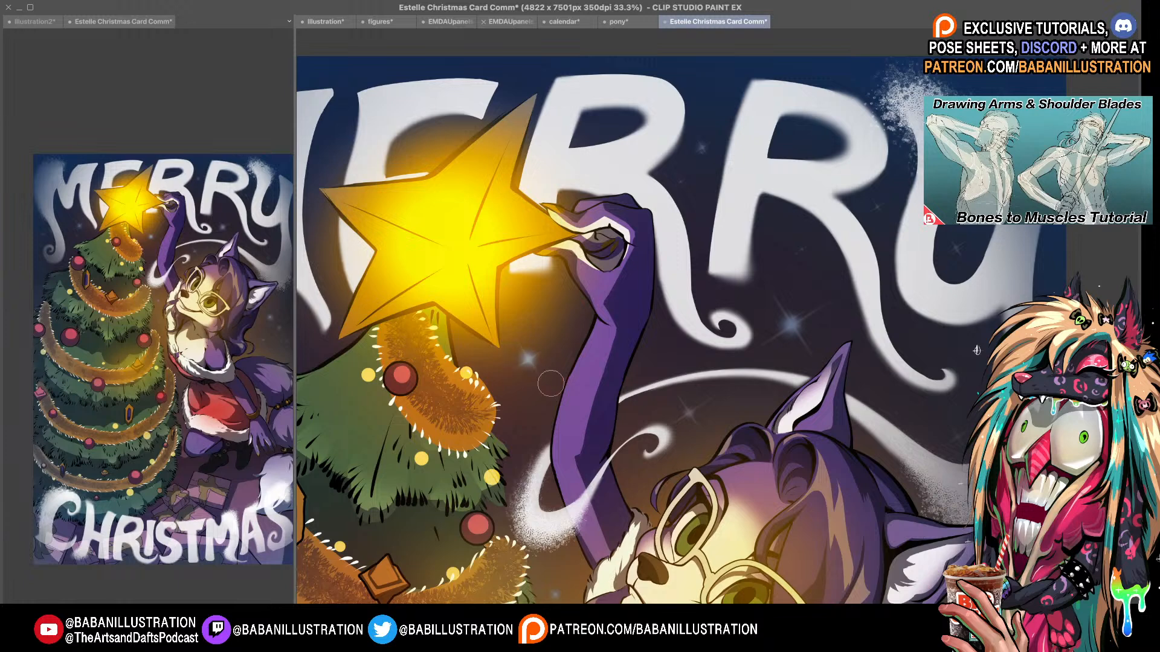
{"action": "left_click_drag", "start_coordinate": [531, 359], "coordinate": [433, 343]}
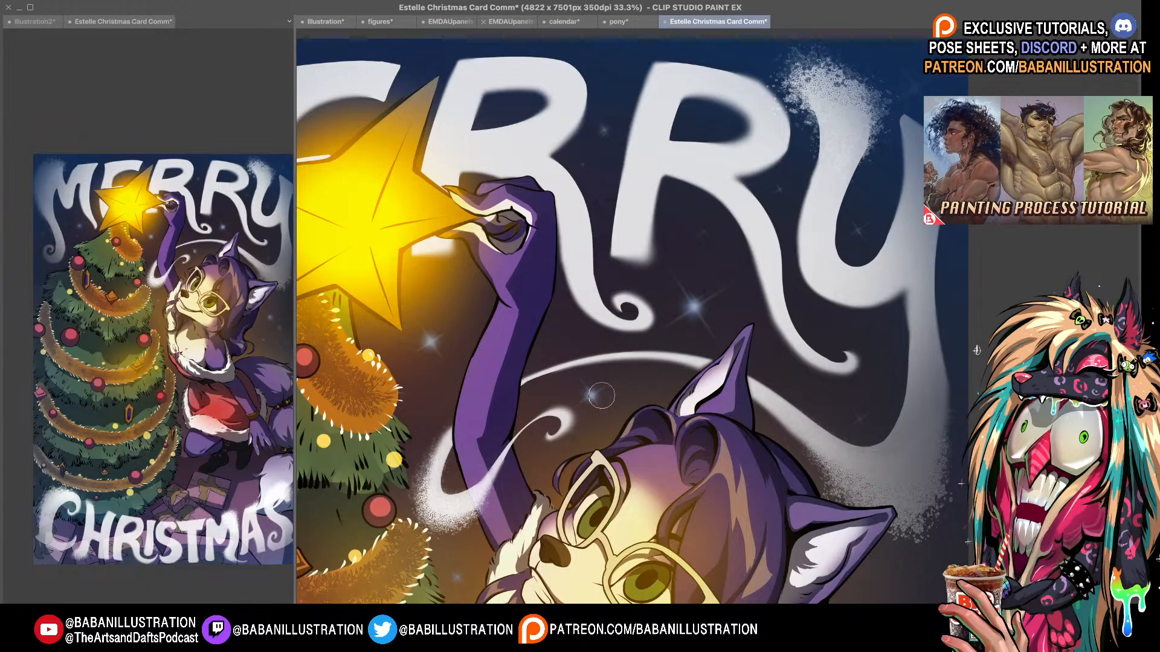
{"action": "scroll", "coordinate": [668, 459], "scroll_direction": "down", "scroll_amount": 1}
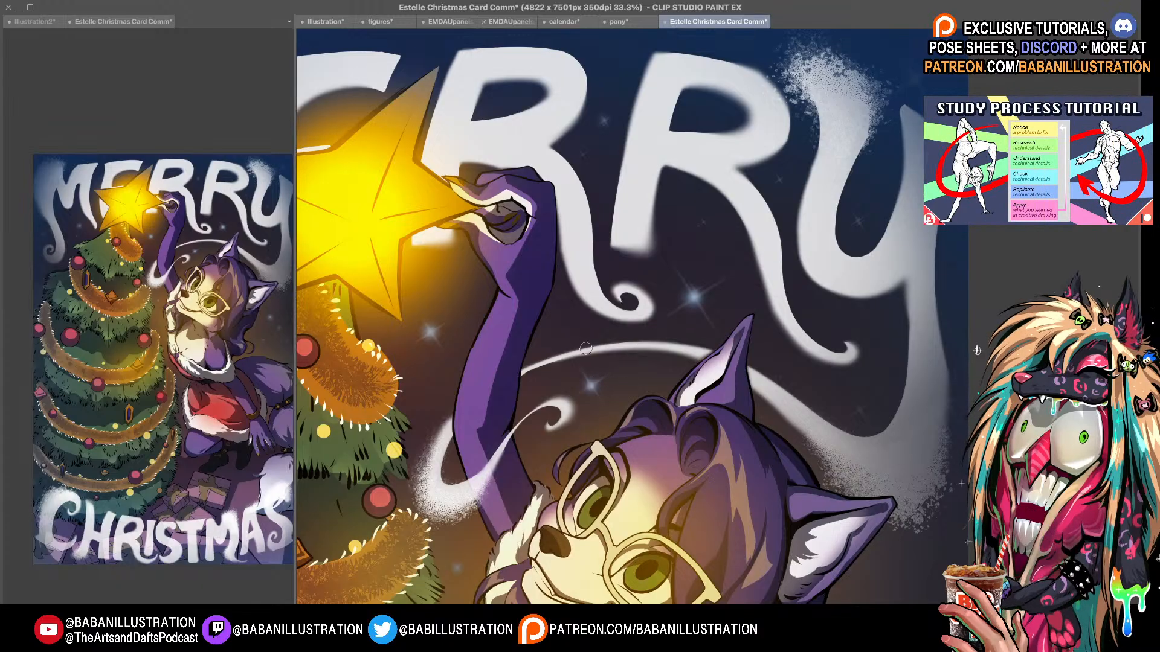
- Examine the glowing sparkles beside the character and how they balance across the whole card
{"action": "scroll", "coordinate": [661, 477], "scroll_direction": "down", "scroll_amount": 5}
{"action": "left_click_drag", "start_coordinate": [658, 477], "coordinate": [645, 441]}
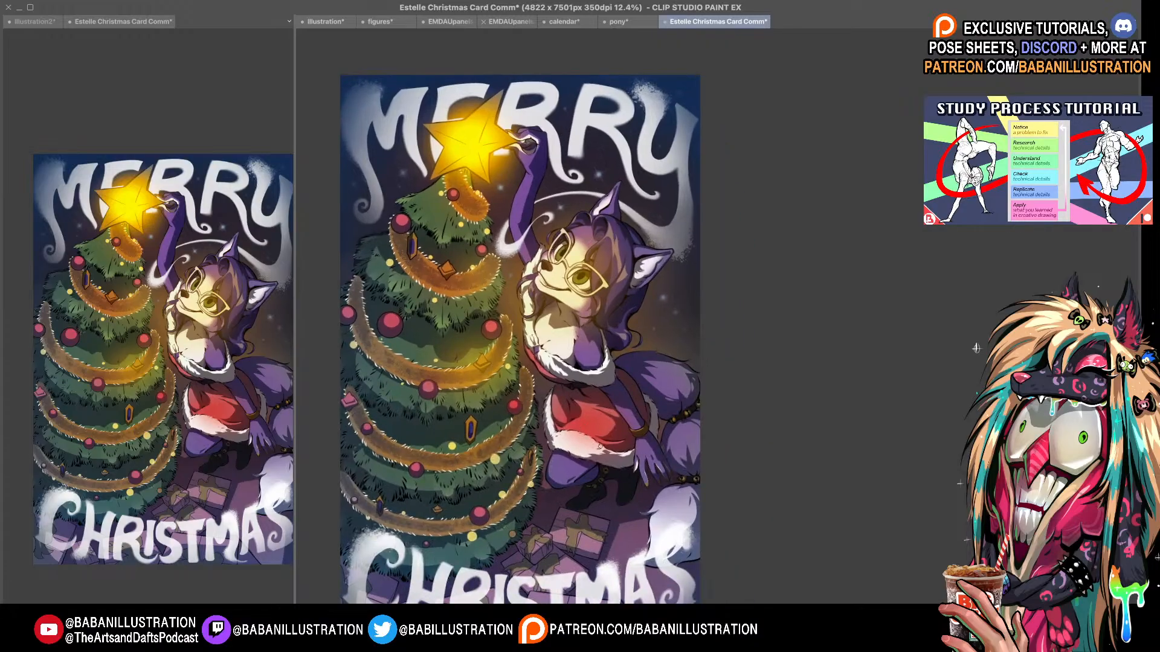
{"action": "scroll", "coordinate": [582, 431], "scroll_direction": "up", "scroll_amount": 2}
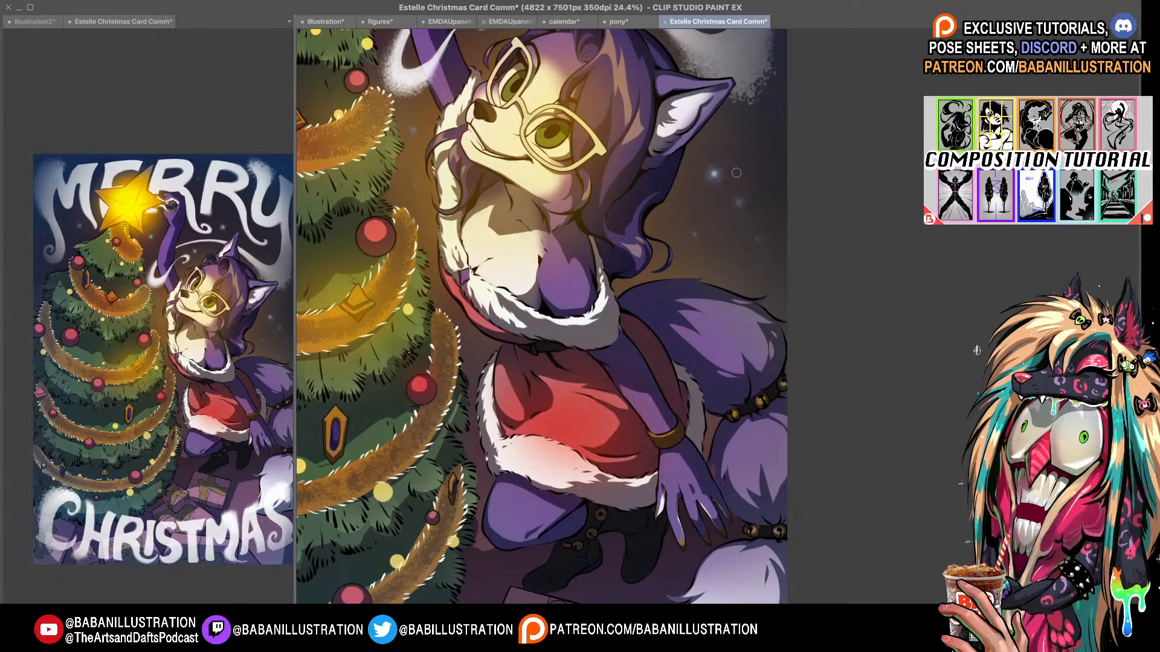
{"action": "scroll", "coordinate": [729, 169], "scroll_direction": "down", "scroll_amount": 3}
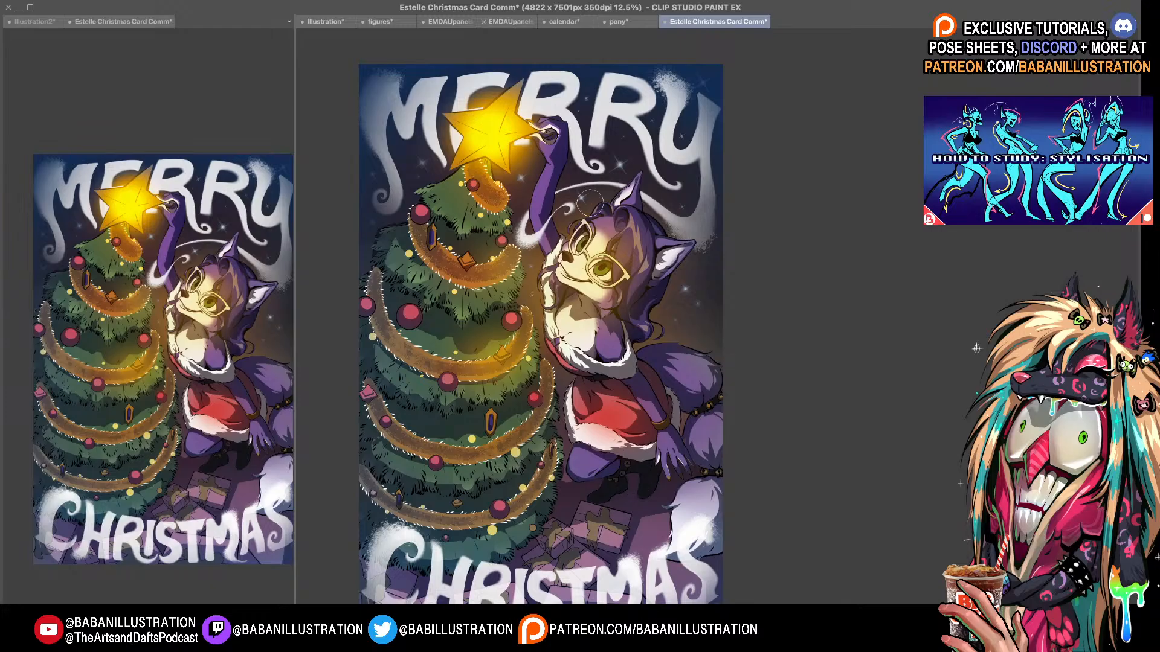
{"action": "left_click_drag", "start_coordinate": [637, 459], "coordinate": [635, 445]}
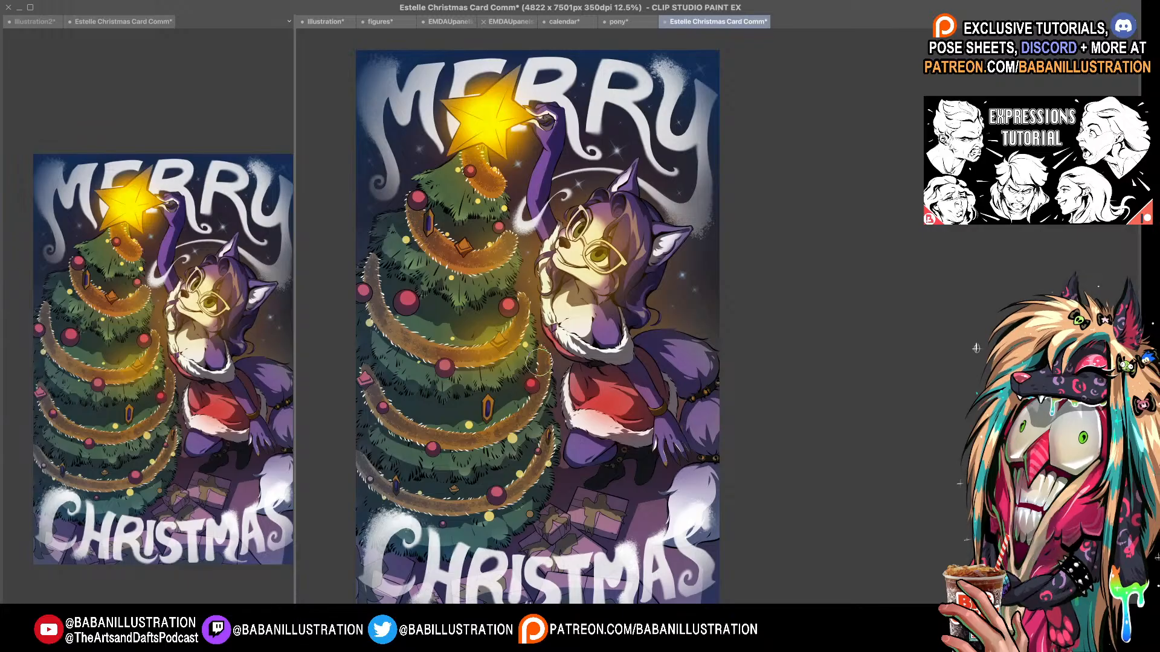
{"action": "mouse_move", "coordinate": [685, 394]}
{"action": "left_mouse_down"}
{"action": "mouse_move", "coordinate": [675, 339]}
{"action": "mouse_move", "coordinate": [676, 372]}
{"action": "left_mouse_up"}
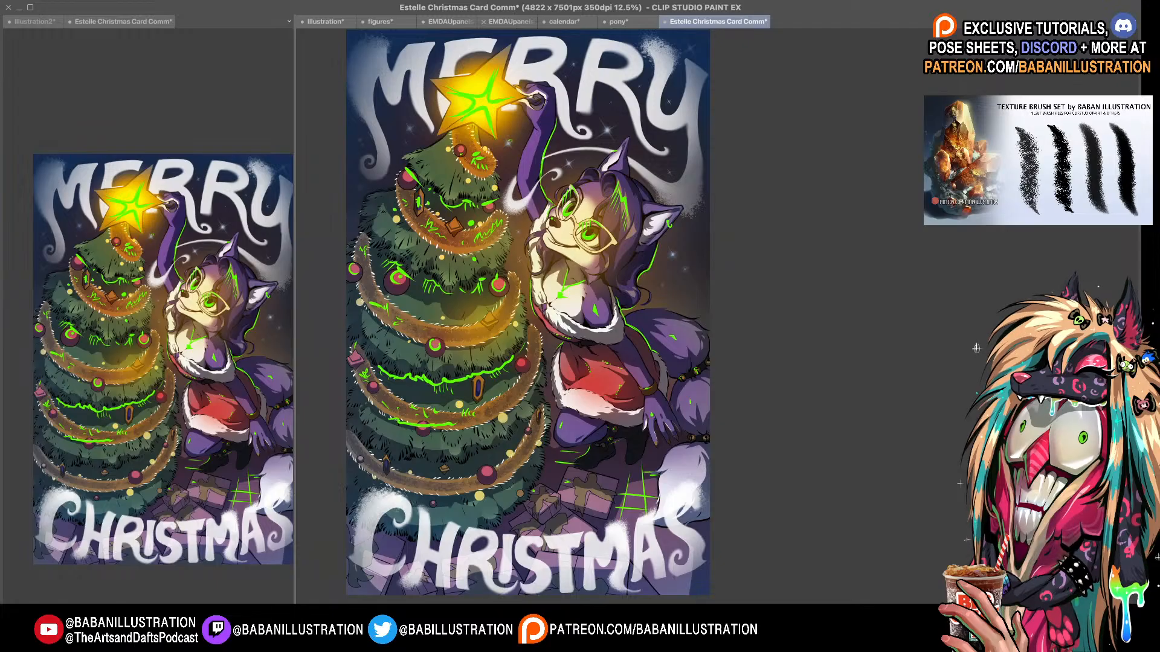
- Clear the bright green marks from the card and remove the yellow glow over the star and character
{"action": "key", "text": "Delete"}
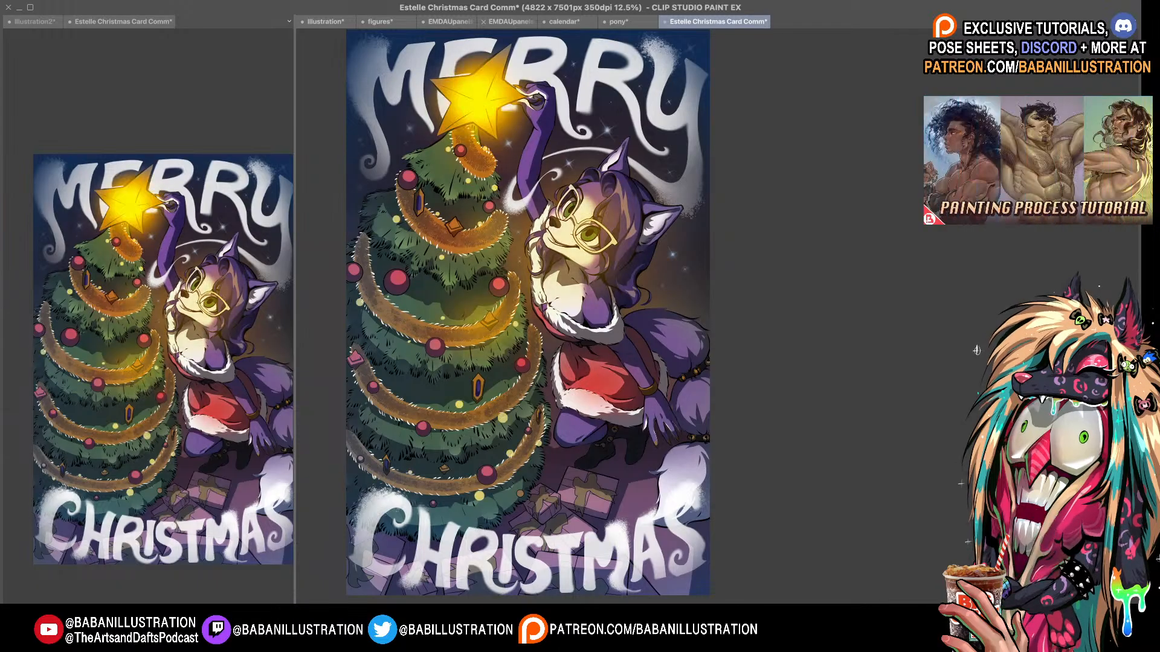
{"action": "left_click_drag", "start_coordinate": [894, 163], "coordinate": [896, 172]}
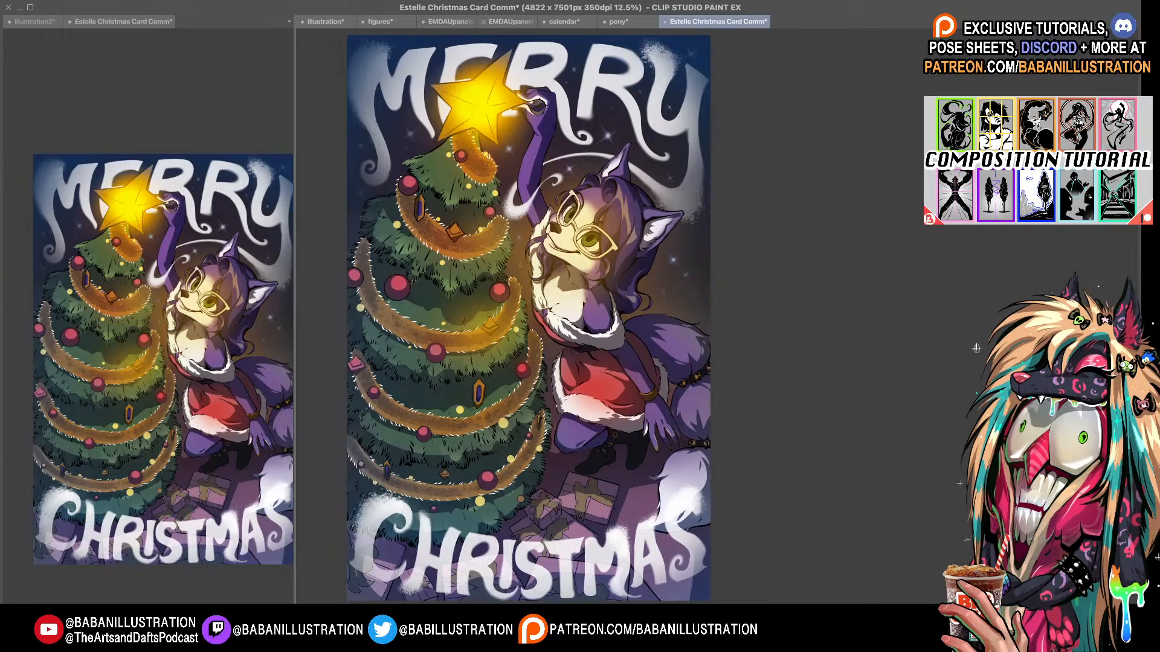
{"action": "key", "text": "super+z"}
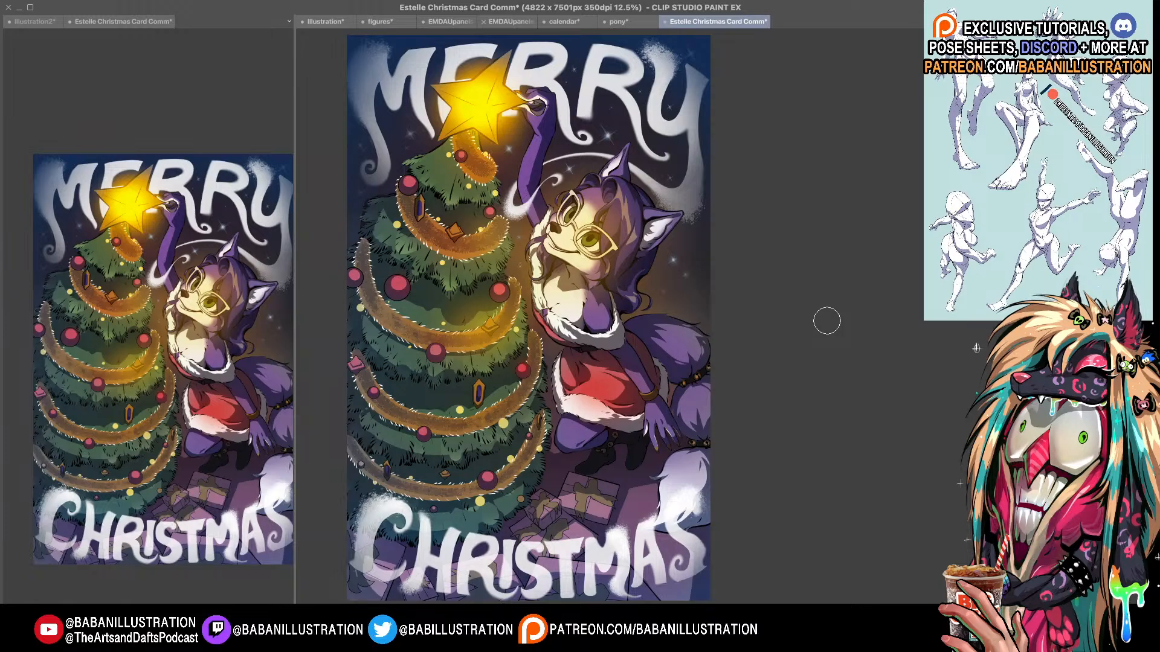
{"action": "key", "text": "ctrl+z"}
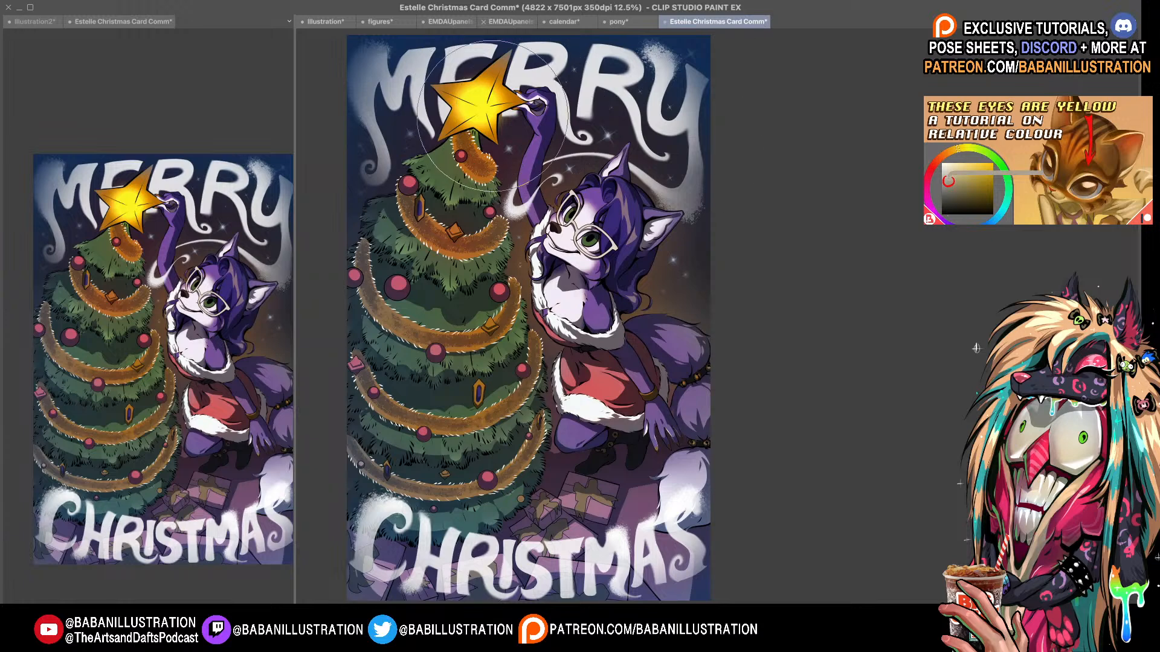
- Paint a soft yellow glow over the star at the top of the tree, undoing a trial stroke
{"action": "left_click_drag", "start_coordinate": [488, 111], "coordinate": [487, 120]}
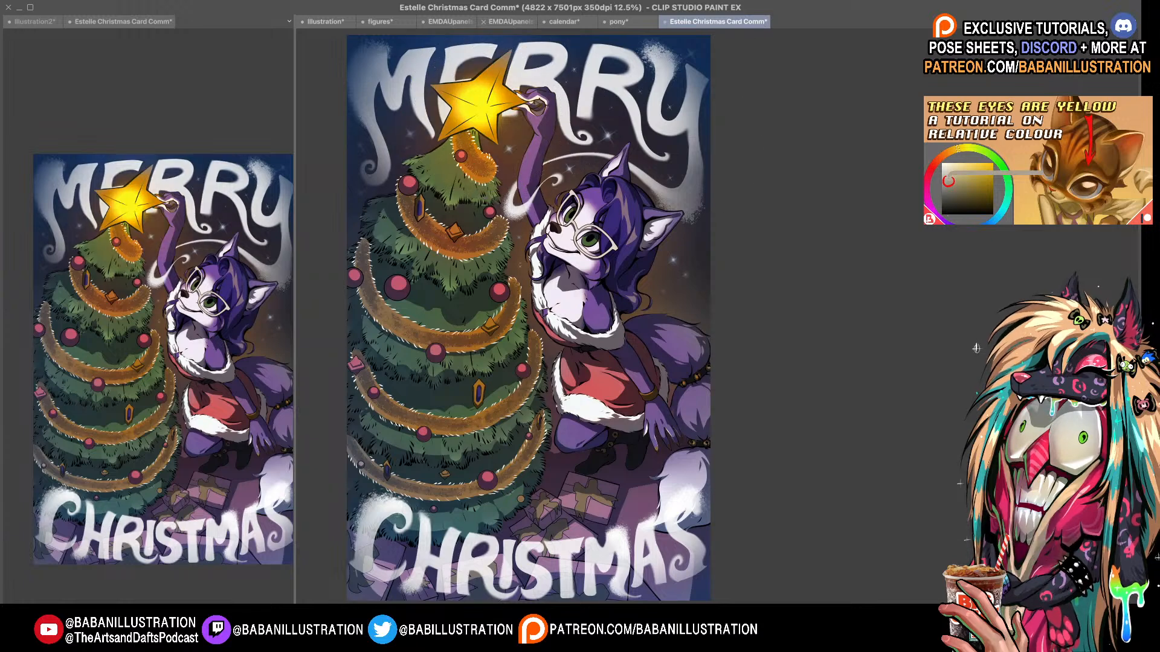
{"action": "key", "text": "ctrl+z"}
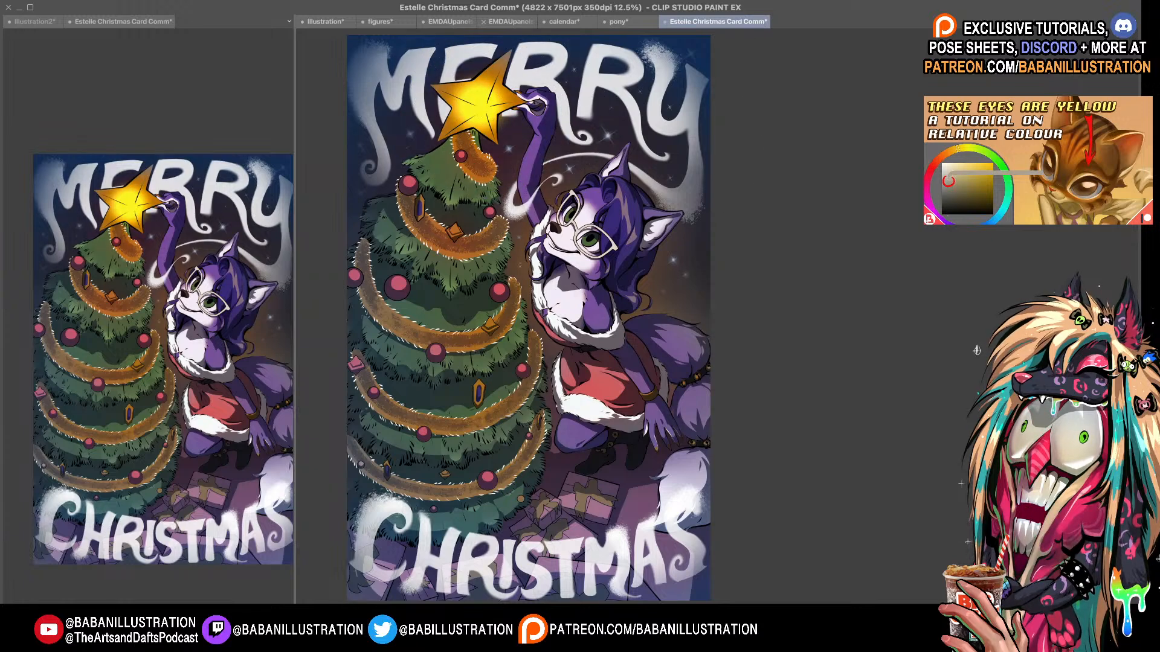
{"action": "mouse_move", "coordinate": [483, 106]}
{"action": "left_mouse_down"}
{"action": "mouse_move", "coordinate": [482, 133]}
{"action": "mouse_move", "coordinate": [491, 81]}
{"action": "mouse_move", "coordinate": [452, 100]}
{"action": "mouse_move", "coordinate": [476, 100]}
{"action": "mouse_move", "coordinate": [466, 144]}
{"action": "mouse_move", "coordinate": [496, 168]}
{"action": "mouse_move", "coordinate": [476, 95]}
{"action": "mouse_move", "coordinate": [473, 133]}
{"action": "mouse_move", "coordinate": [491, 77]}
{"action": "mouse_move", "coordinate": [461, 91]}
{"action": "mouse_move", "coordinate": [549, 74]}
{"action": "left_mouse_up"}
{"action": "mouse_move", "coordinate": [483, 103]}
{"action": "left_mouse_down"}
{"action": "mouse_move", "coordinate": [480, 80]}
{"action": "mouse_move", "coordinate": [454, 112]}
{"action": "mouse_move", "coordinate": [517, 100]}
{"action": "mouse_move", "coordinate": [456, 74]}
{"action": "mouse_move", "coordinate": [449, 133]}
{"action": "mouse_move", "coordinate": [480, 148]}
{"action": "mouse_move", "coordinate": [422, 97]}
{"action": "left_mouse_up"}
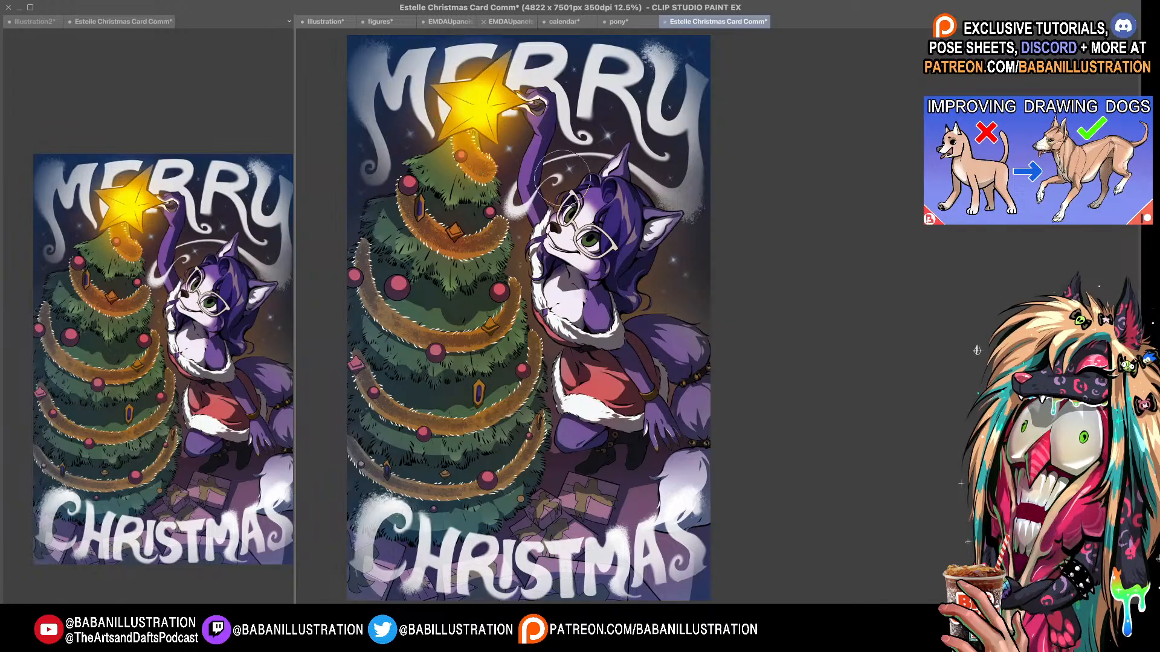
- Paint warm yellow light over the character's face, glasses and raised arm, undoing a misplaced stroke
{"action": "mouse_move", "coordinate": [556, 206]}
{"action": "left_mouse_down"}
{"action": "mouse_move", "coordinate": [565, 249]}
{"action": "mouse_move", "coordinate": [598, 248]}
{"action": "left_mouse_up"}
{"action": "key", "text": "super+z"}
{"action": "mouse_move", "coordinate": [553, 218]}
{"action": "left_mouse_down"}
{"action": "mouse_move", "coordinate": [594, 247]}
{"action": "mouse_move", "coordinate": [549, 252]}
{"action": "left_mouse_up"}
{"action": "left_click_drag", "start_coordinate": [530, 180], "coordinate": [540, 204]}
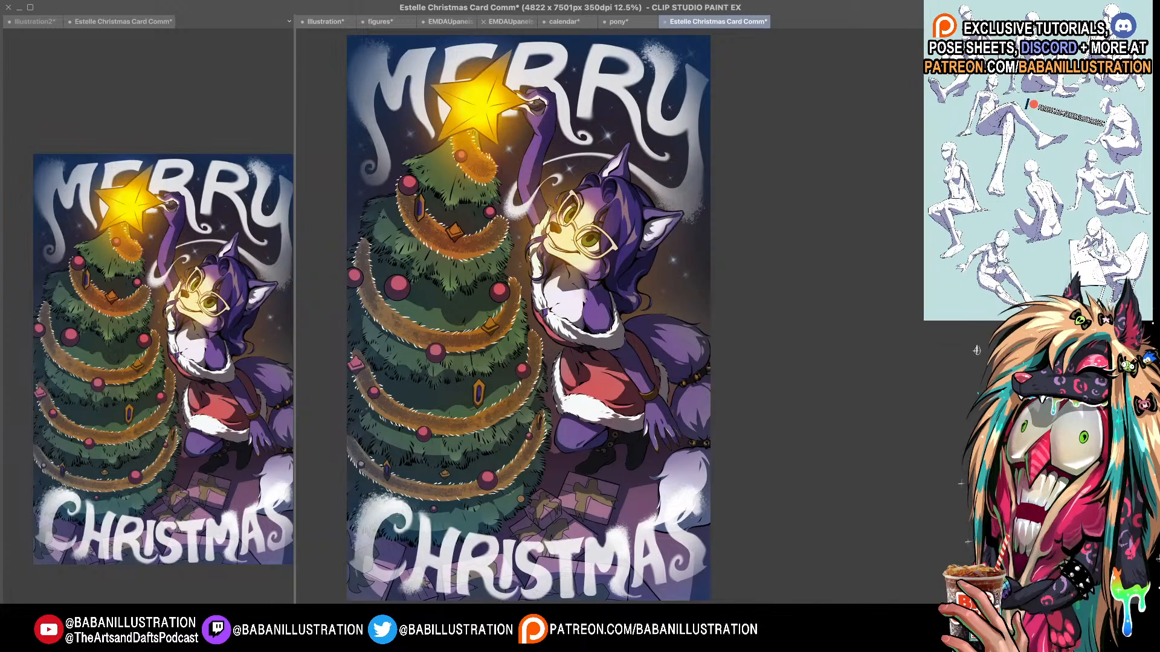
{"action": "mouse_move", "coordinate": [536, 138]}
{"action": "left_mouse_down"}
{"action": "mouse_move", "coordinate": [519, 99]}
{"action": "mouse_move", "coordinate": [511, 201]}
{"action": "left_mouse_up"}
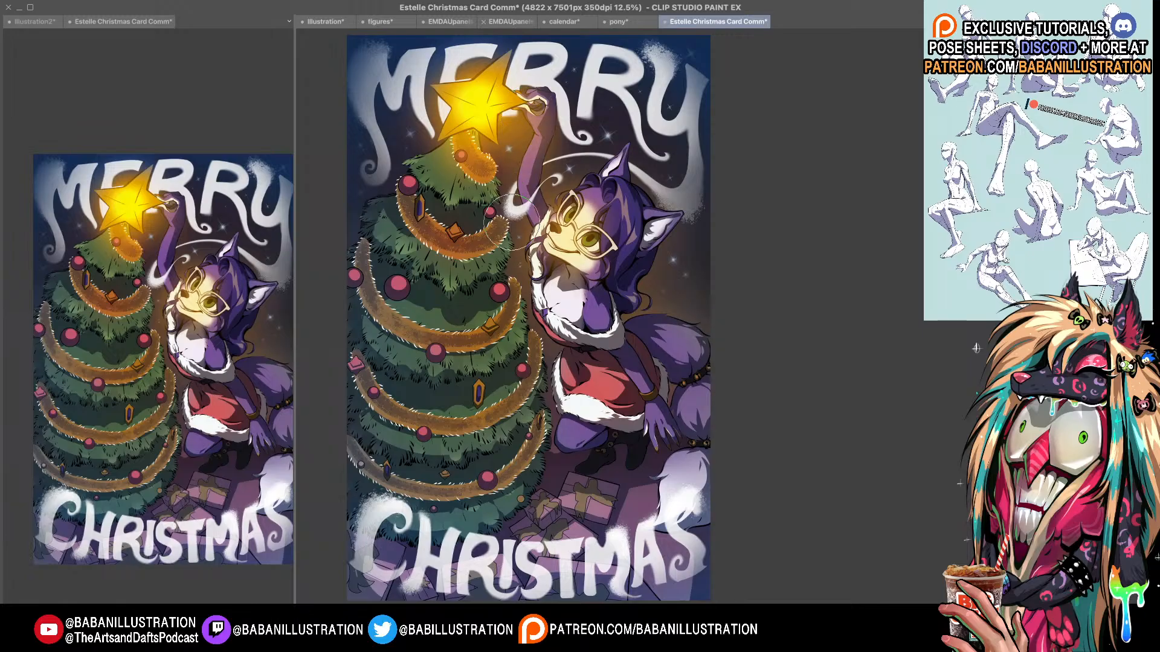
{"action": "mouse_move", "coordinate": [558, 114]}
{"action": "left_mouse_down"}
{"action": "mouse_move", "coordinate": [557, 166]}
{"action": "mouse_move", "coordinate": [507, 190]}
{"action": "left_mouse_up"}
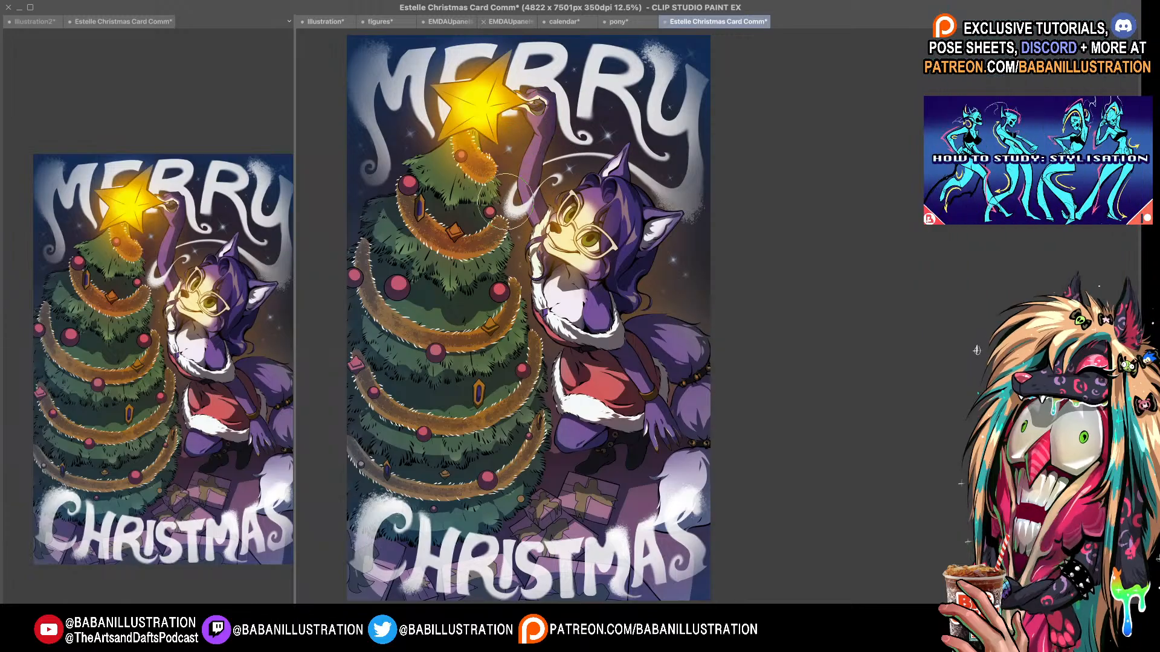
- Extend the warm light over the character's chest, hair and tail, redoing an unwanted stroke
{"action": "mouse_move", "coordinate": [567, 303]}
{"action": "left_mouse_down"}
{"action": "mouse_move", "coordinate": [569, 330]}
{"action": "mouse_move", "coordinate": [548, 315]}
{"action": "left_mouse_up"}
{"action": "key", "text": "super+z"}
{"action": "mouse_move", "coordinate": [601, 223]}
{"action": "left_mouse_down"}
{"action": "mouse_move", "coordinate": [604, 191]}
{"action": "mouse_move", "coordinate": [623, 253]}
{"action": "mouse_move", "coordinate": [630, 233]}
{"action": "mouse_move", "coordinate": [615, 197]}
{"action": "mouse_move", "coordinate": [622, 246]}
{"action": "mouse_move", "coordinate": [607, 265]}
{"action": "left_mouse_up"}
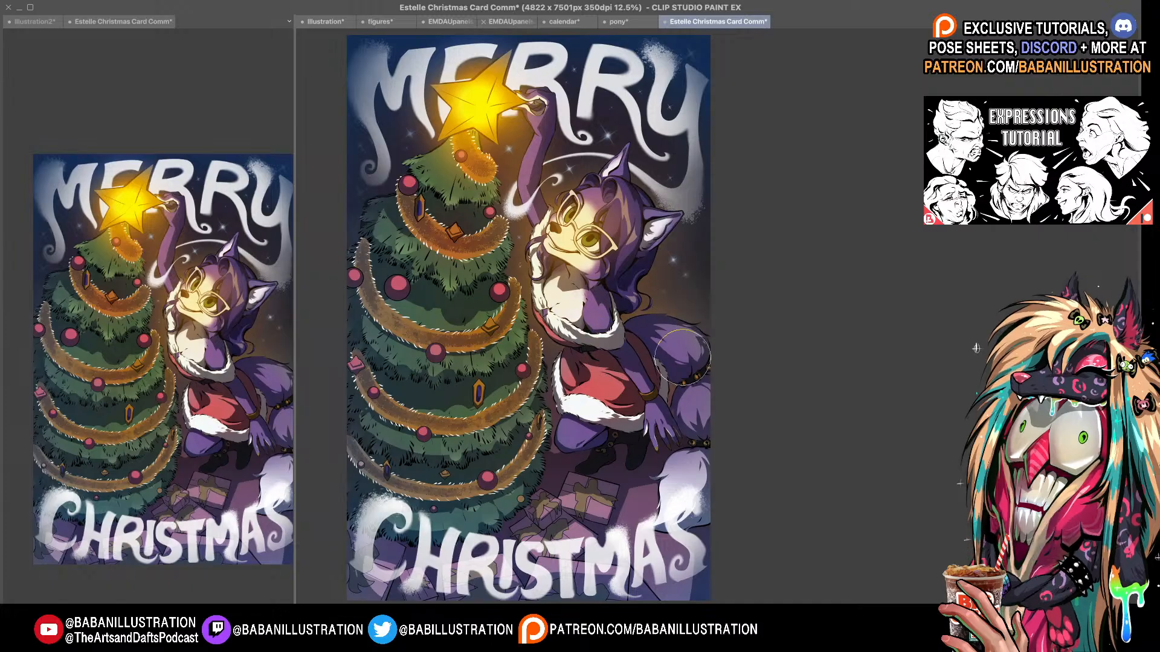
{"action": "left_click_drag", "start_coordinate": [695, 379], "coordinate": [702, 377]}
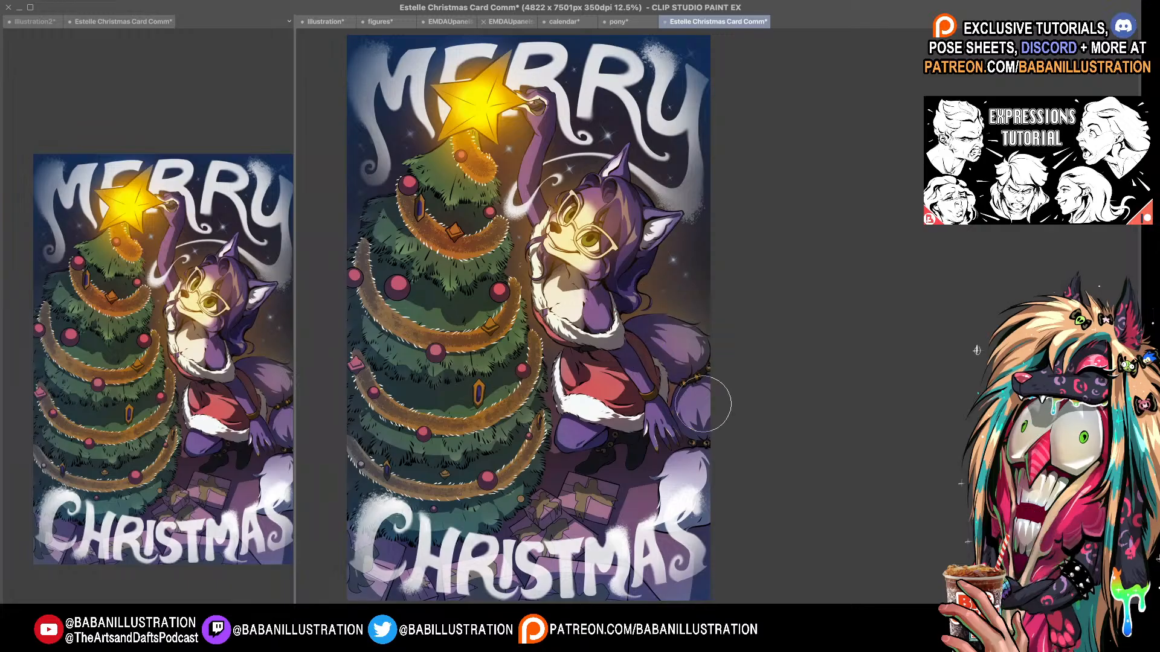
- Paint warm yellow light over the tree's upper tier and garland, undoing trial strokes there and on the skirt
{"action": "left_click_drag", "start_coordinate": [577, 424], "coordinate": [587, 412]}
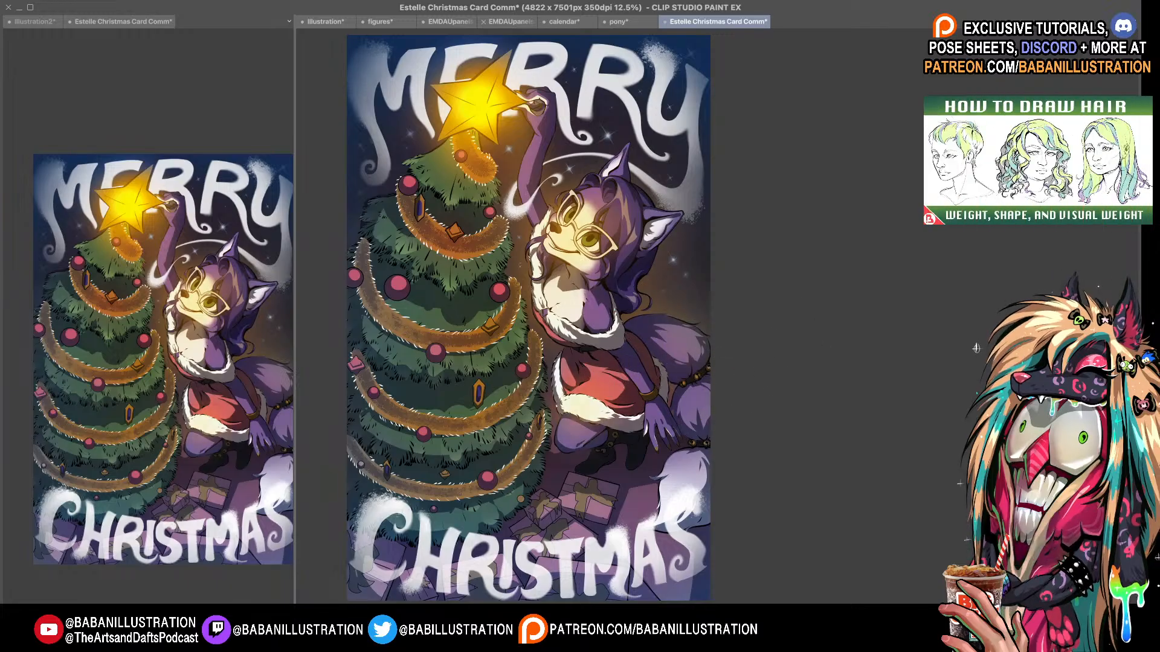
{"action": "key", "text": "ctrl+z"}
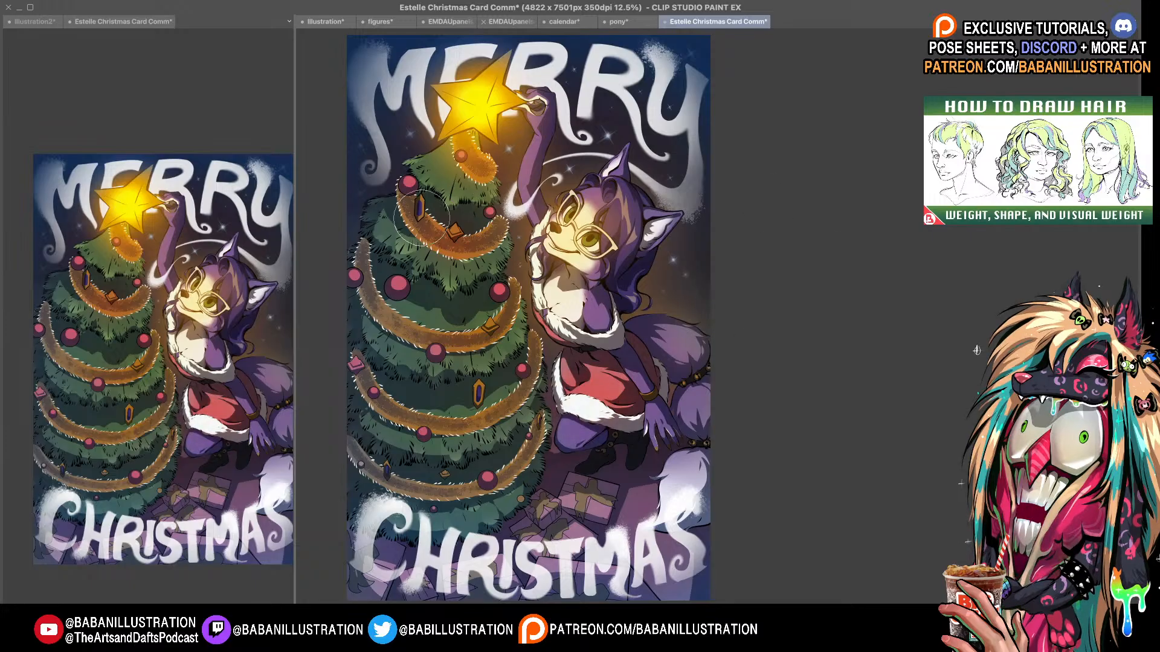
{"action": "left_click_drag", "start_coordinate": [429, 216], "coordinate": [492, 240]}
{"action": "key", "text": "ctrl+z"}
{"action": "left_click_drag", "start_coordinate": [411, 206], "coordinate": [492, 234]}
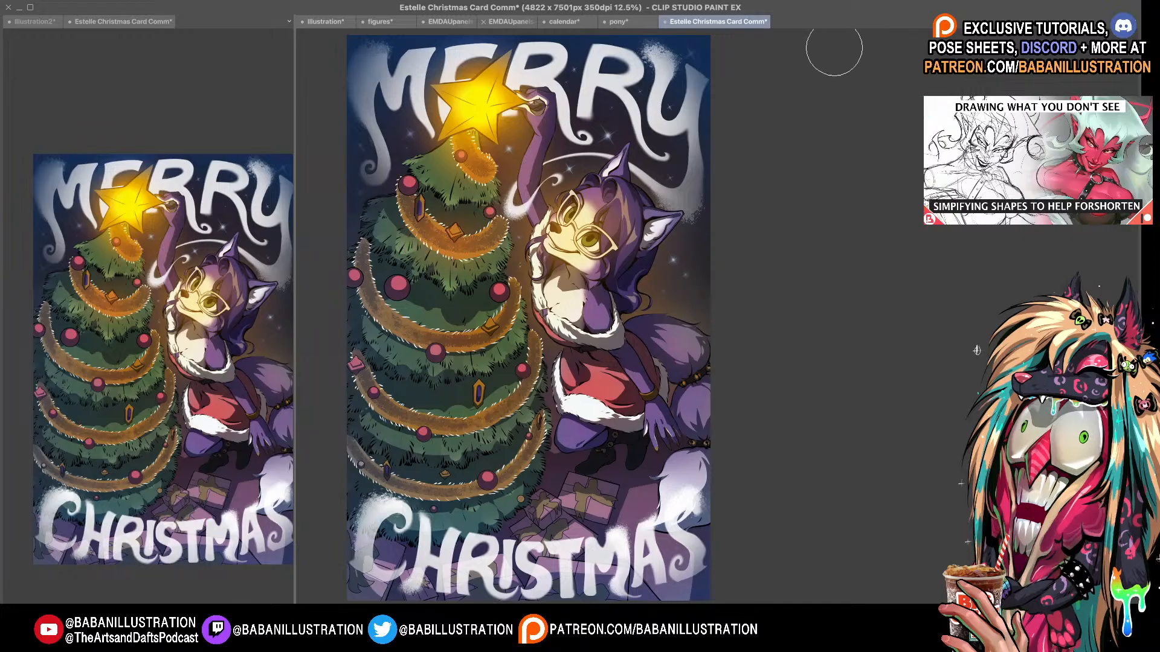
{"action": "key", "text": "ctrl+z"}
{"action": "mouse_move", "coordinate": [411, 210]}
{"action": "left_mouse_down"}
{"action": "mouse_move", "coordinate": [473, 254]}
{"action": "mouse_move", "coordinate": [413, 210]}
{"action": "mouse_move", "coordinate": [491, 225]}
{"action": "left_mouse_up"}
- Paint warm light across the tree's middle tiers and garland, undoing trial strokes including one along the tree's upper edge
{"action": "mouse_move", "coordinate": [369, 278]}
{"action": "left_mouse_down"}
{"action": "mouse_move", "coordinate": [416, 325]}
{"action": "mouse_move", "coordinate": [501, 300]}
{"action": "left_mouse_up"}
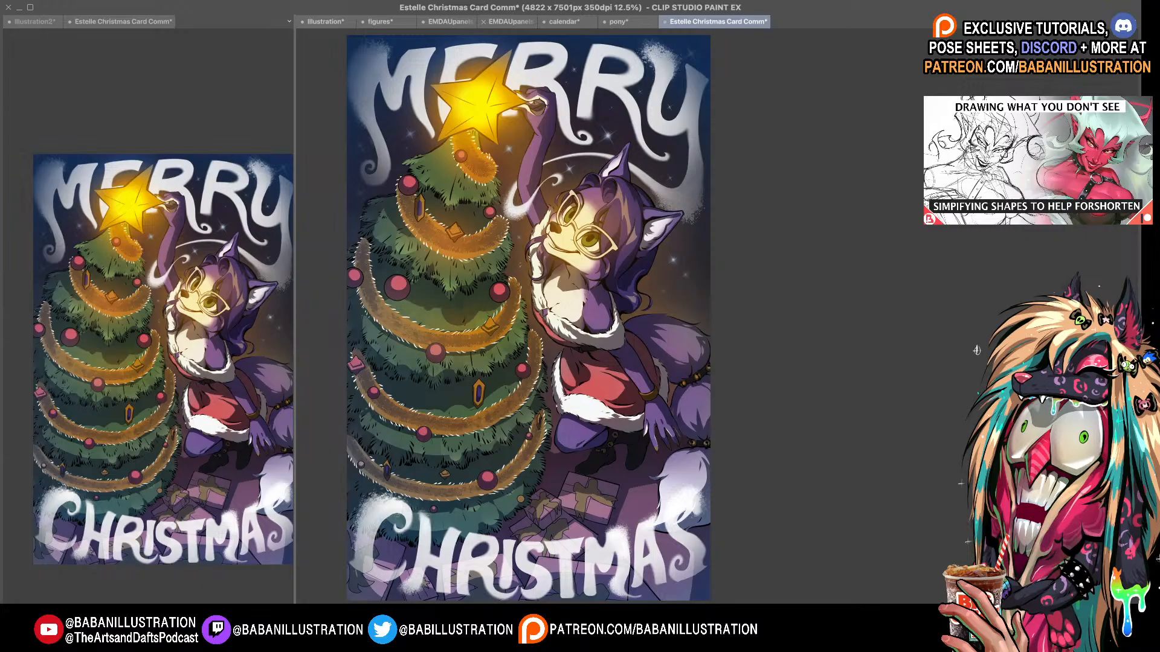
{"action": "key", "text": "ctrl+z"}
{"action": "left_click_drag", "start_coordinate": [426, 339], "coordinate": [510, 321]}
{"action": "left_click_drag", "start_coordinate": [404, 320], "coordinate": [487, 331]}
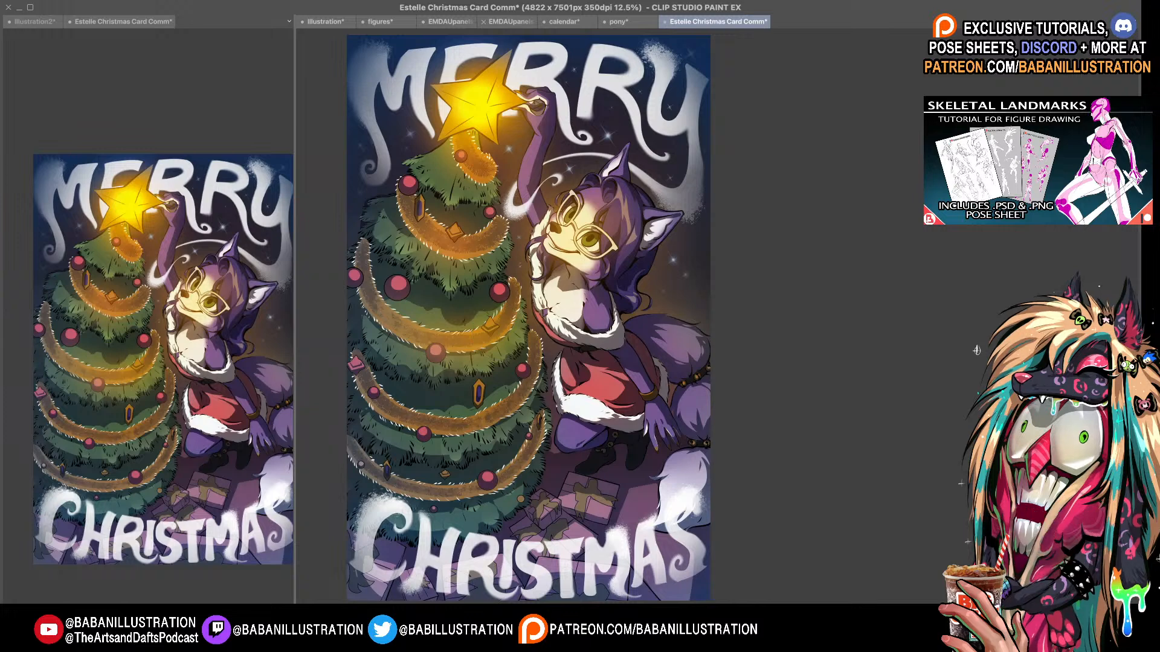
{"action": "key", "text": "ctrl+z"}
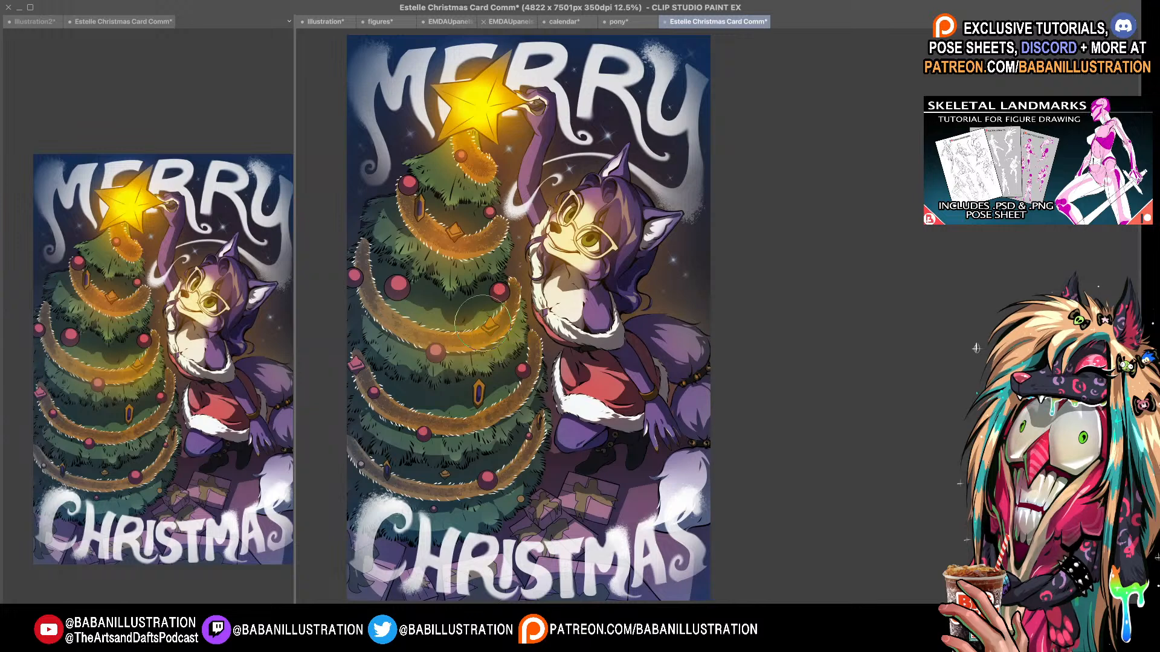
{"action": "mouse_move", "coordinate": [430, 148]}
{"action": "left_mouse_down"}
{"action": "mouse_move", "coordinate": [337, 254]}
{"action": "mouse_move", "coordinate": [346, 272]}
{"action": "mouse_move", "coordinate": [374, 204]}
{"action": "mouse_move", "coordinate": [450, 130]}
{"action": "left_mouse_up"}
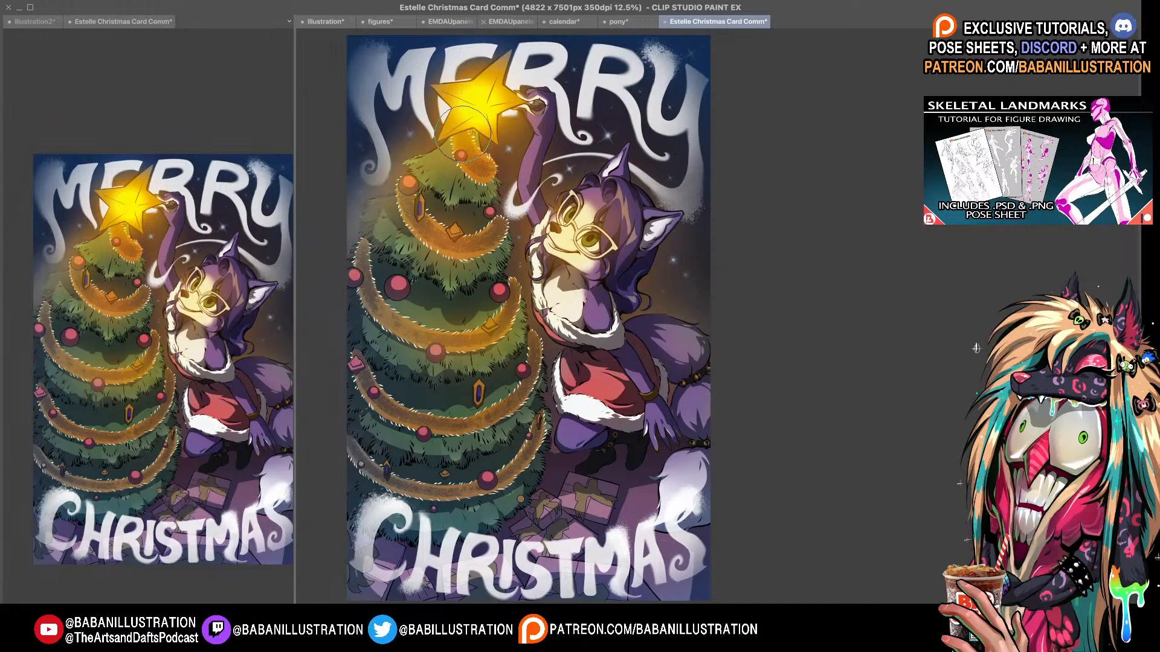
{"action": "key", "text": "ctrl+z"}
{"action": "key", "text": "ctrl+z"}
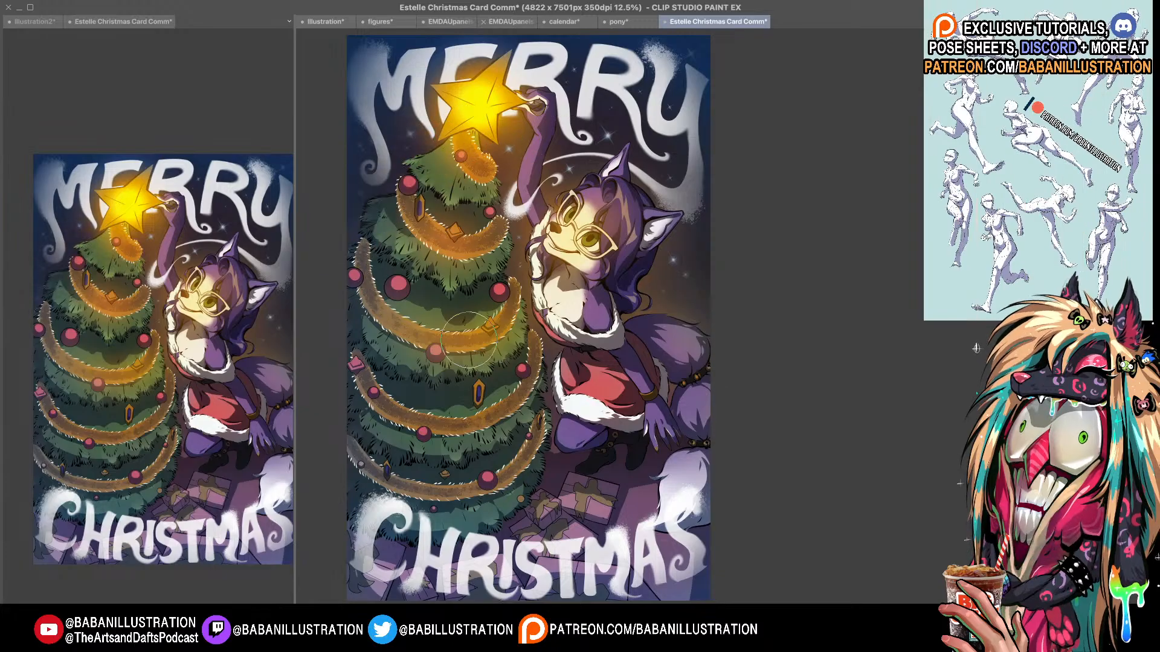
- Extend the warm light over the tree's lower tiers and garlands, redoing the stroke near the base
{"action": "mouse_move", "coordinate": [382, 406]}
{"action": "left_mouse_down"}
{"action": "mouse_move", "coordinate": [453, 429]}
{"action": "mouse_move", "coordinate": [514, 408]}
{"action": "mouse_move", "coordinate": [522, 388]}
{"action": "mouse_move", "coordinate": [383, 419]}
{"action": "mouse_move", "coordinate": [402, 436]}
{"action": "mouse_move", "coordinate": [519, 399]}
{"action": "left_mouse_up"}
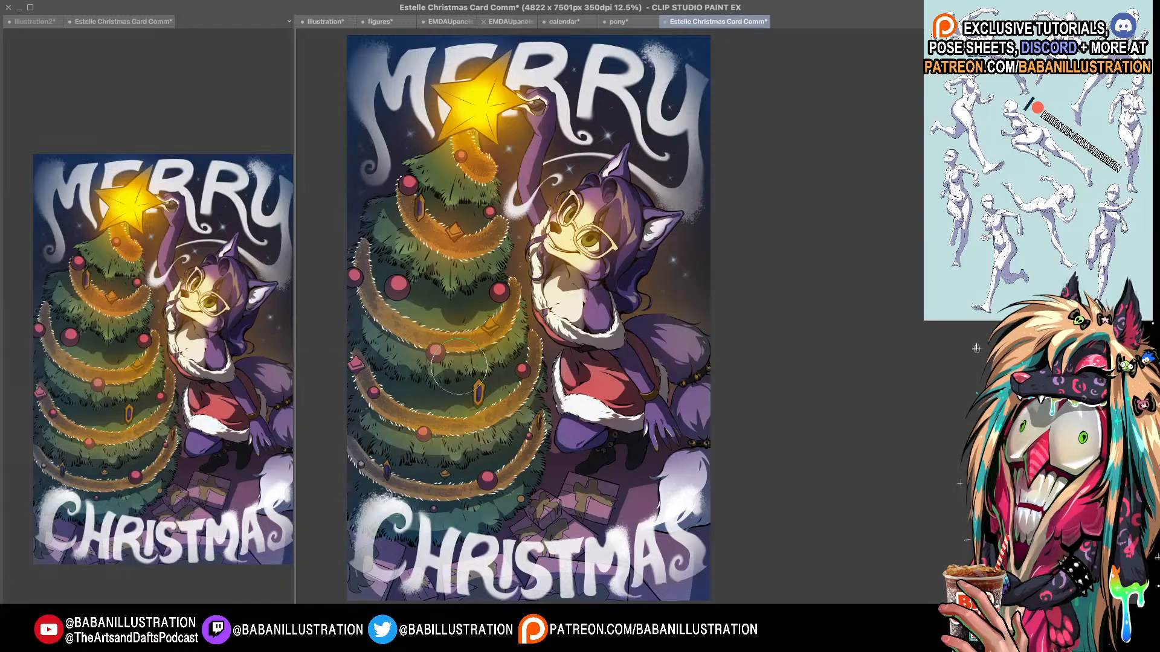
{"action": "mouse_move", "coordinate": [414, 509]}
{"action": "left_mouse_down"}
{"action": "mouse_move", "coordinate": [469, 518]}
{"action": "mouse_move", "coordinate": [514, 495]}
{"action": "left_mouse_up"}
{"action": "key", "text": "super+z"}
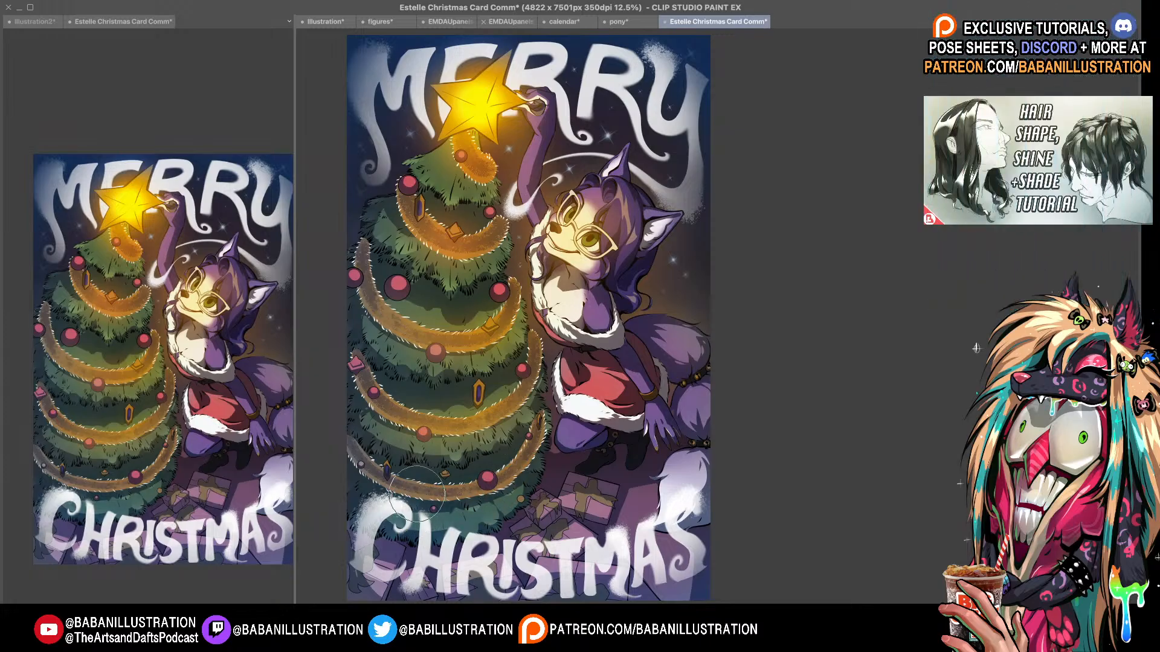
{"action": "mouse_move", "coordinate": [416, 498]}
{"action": "left_mouse_down"}
{"action": "mouse_move", "coordinate": [459, 496]}
{"action": "mouse_move", "coordinate": [520, 465]}
{"action": "left_mouse_up"}
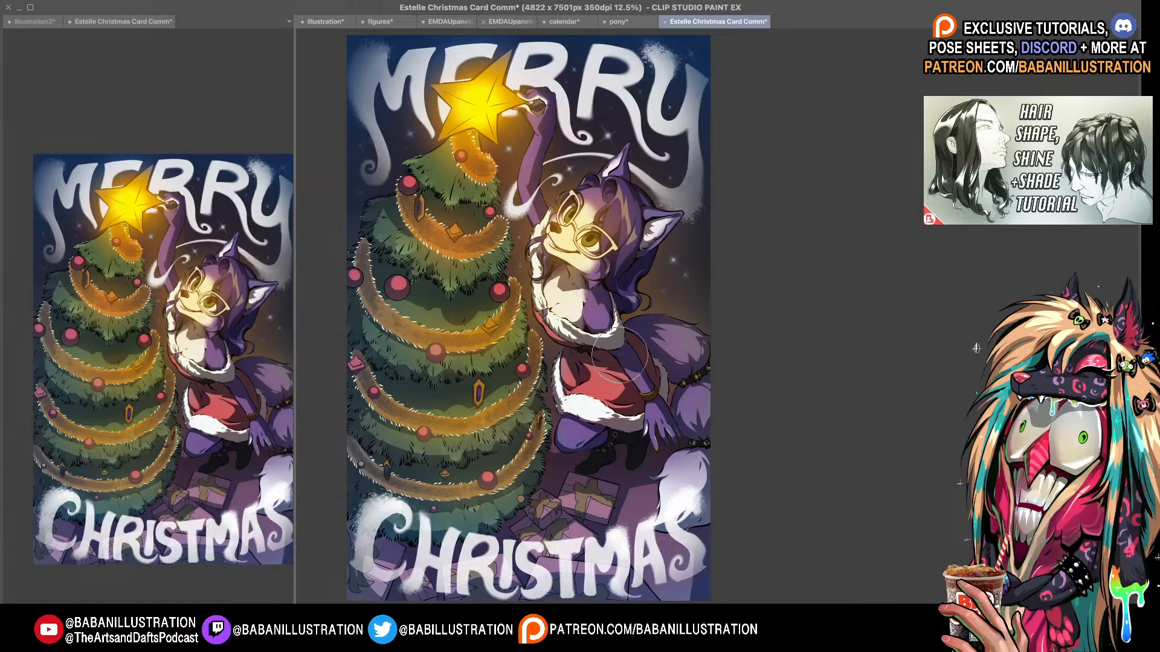
- Paint warm light over the character's red skirt and its white fur trim, undoing unwanted strokes
{"action": "left_click_drag", "start_coordinate": [586, 393], "coordinate": [567, 417]}
{"action": "key", "text": "super+z"}
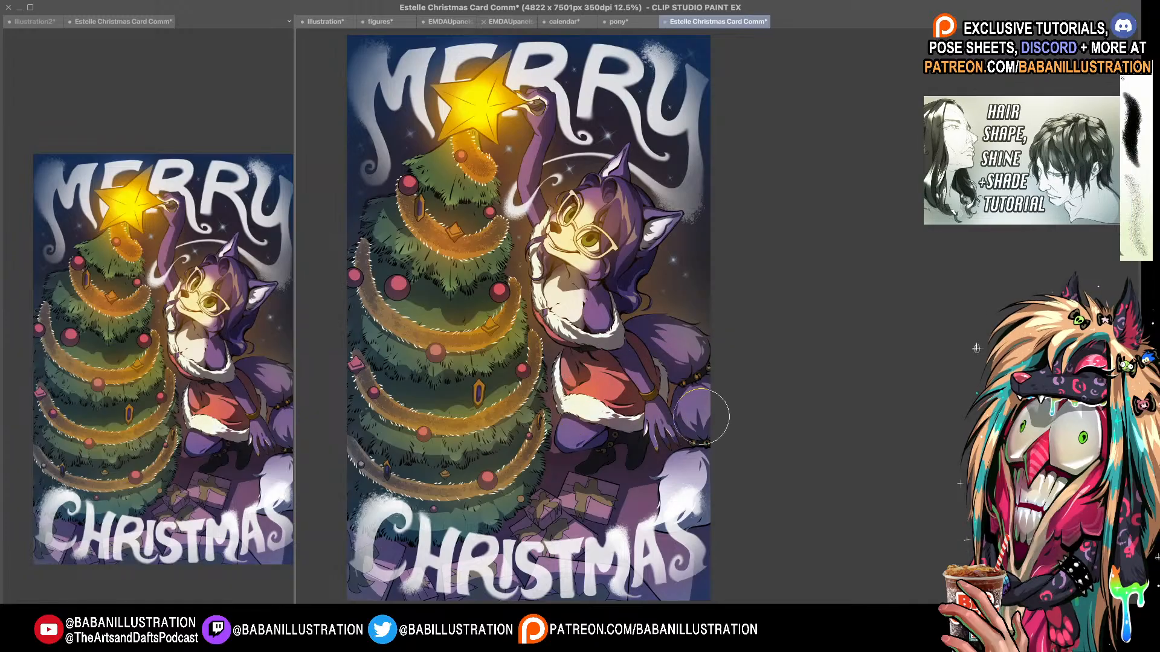
{"action": "key", "text": "super+z"}
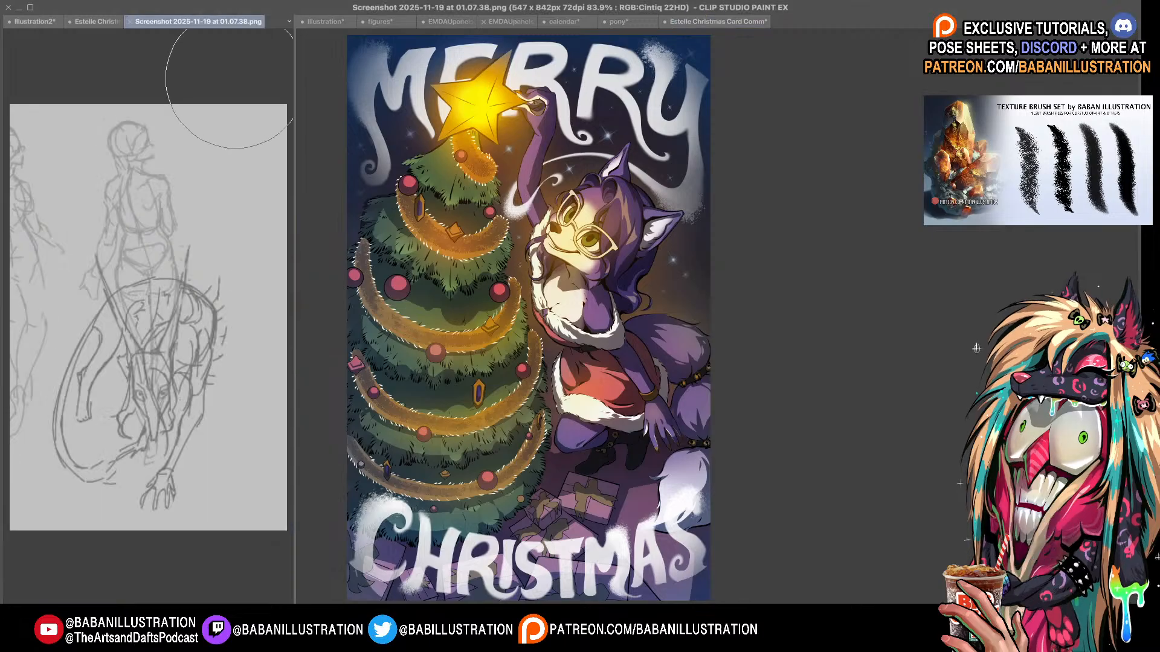
- Switch from the sketch screenshot back to the Christmas card document and resume work on the large canvas view
{"action": "left_click", "coordinate": [96, 22]}
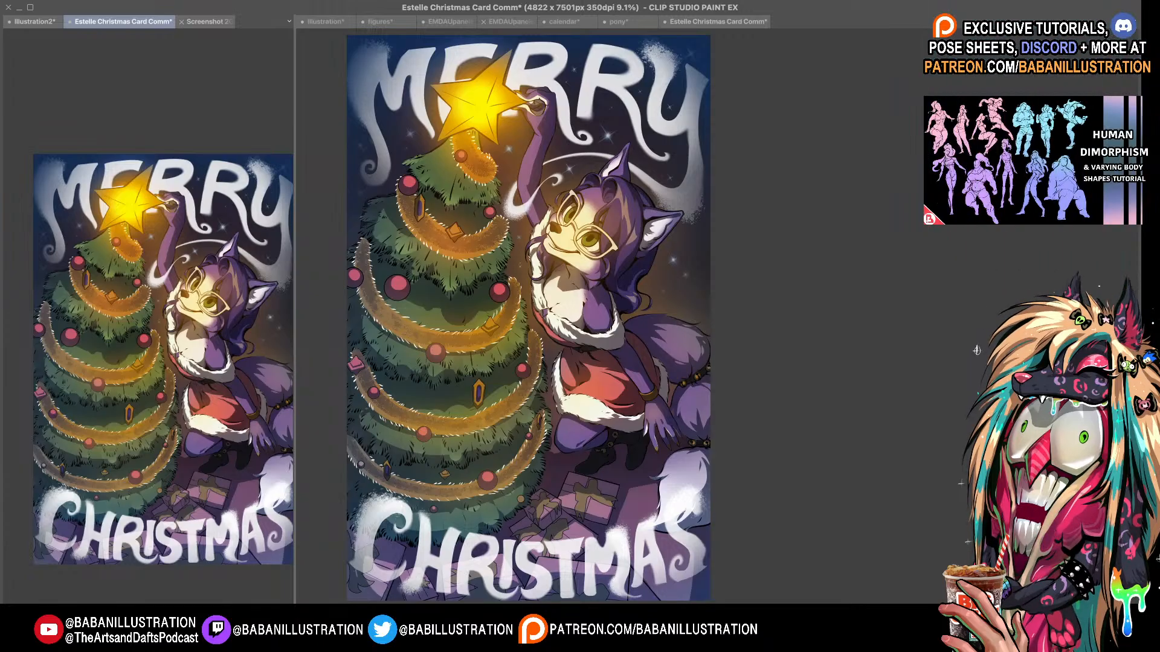
{"action": "left_click", "coordinate": [571, 248]}
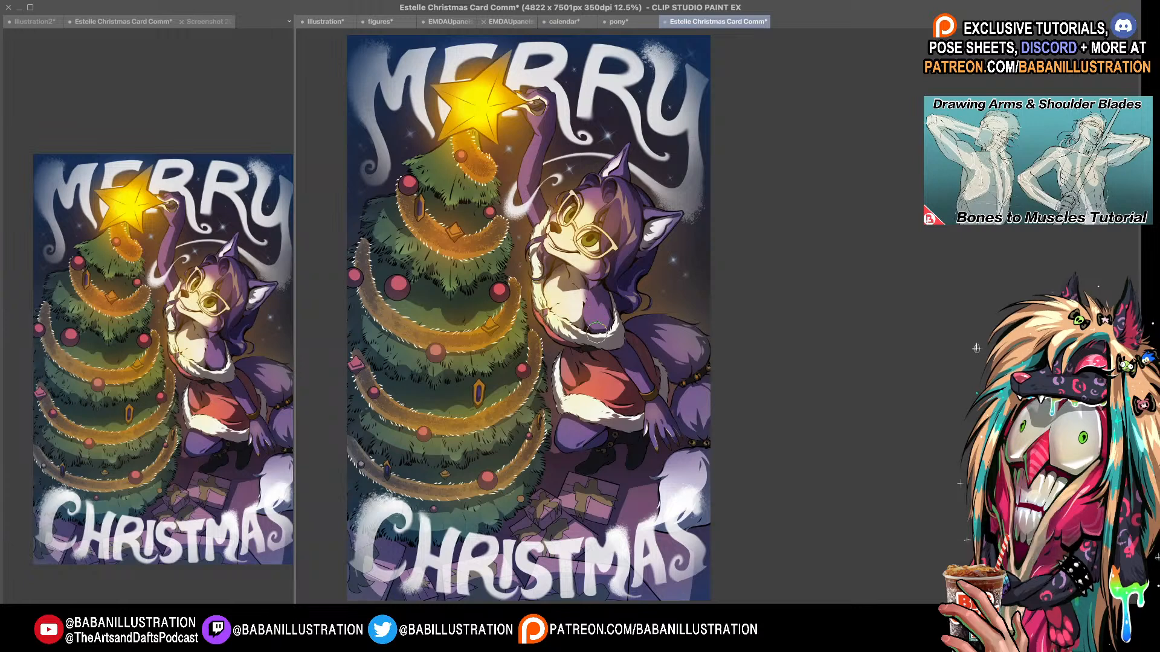
{"action": "left_click_drag", "start_coordinate": [640, 185], "coordinate": [637, 181]}
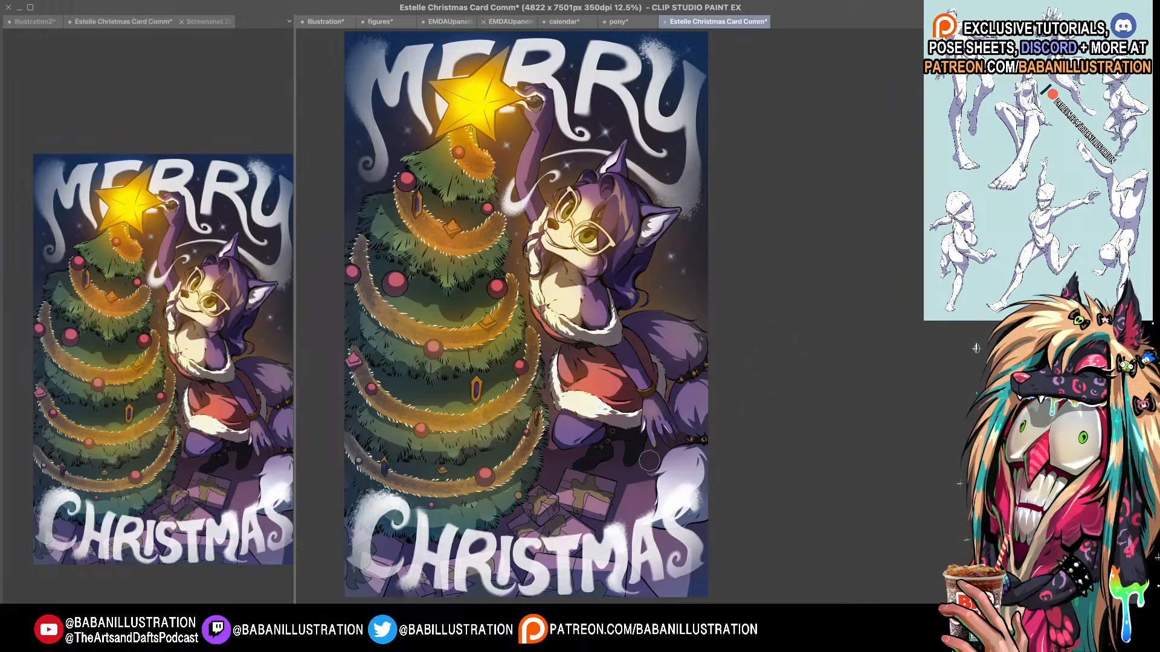
- Paint warm light on the character's raised hand and arm beside the star and along the tree's upper edge
{"action": "left_click_drag", "start_coordinate": [534, 119], "coordinate": [526, 104]}
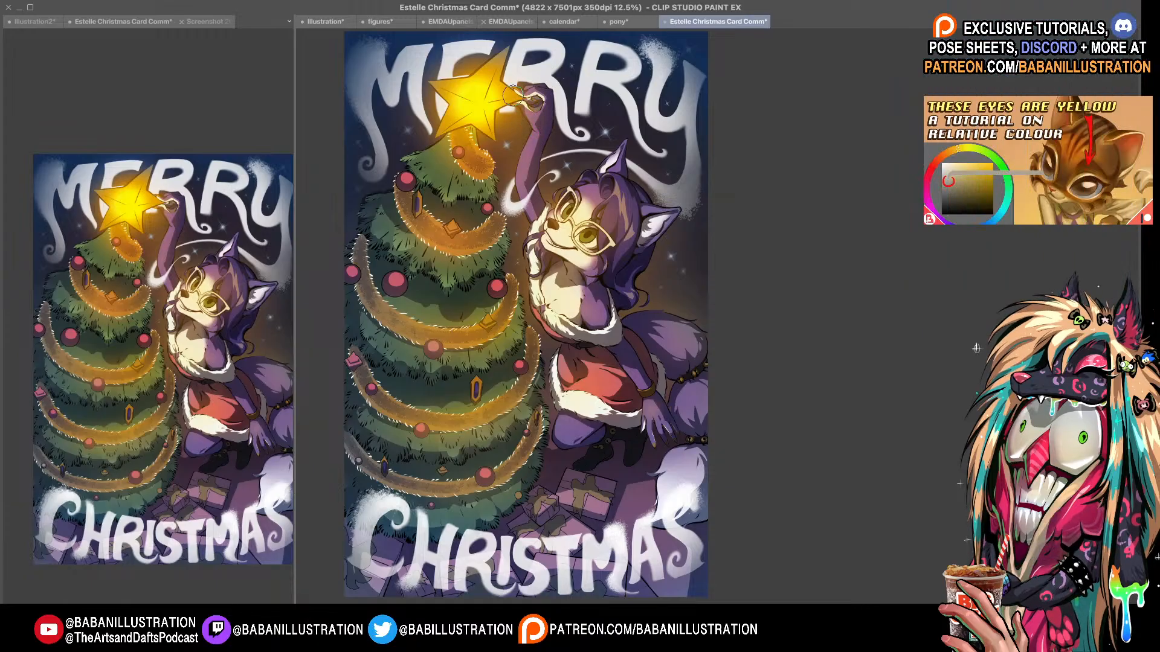
{"action": "left_click_drag", "start_coordinate": [532, 110], "coordinate": [534, 129]}
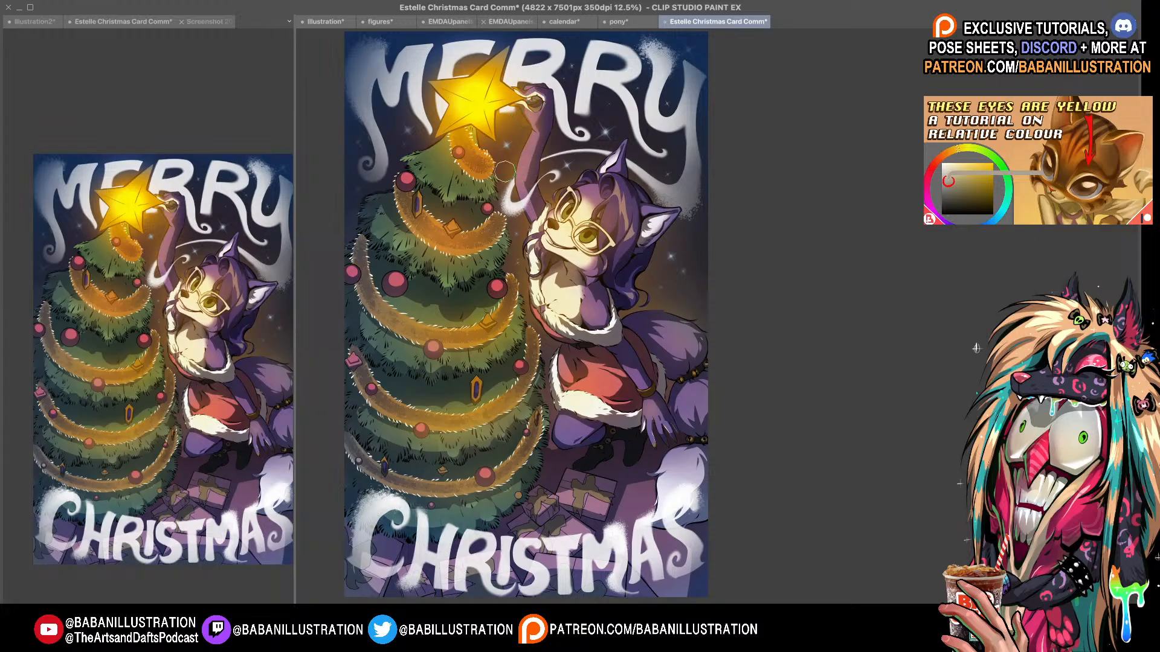
{"action": "left_click_drag", "start_coordinate": [518, 119], "coordinate": [515, 142]}
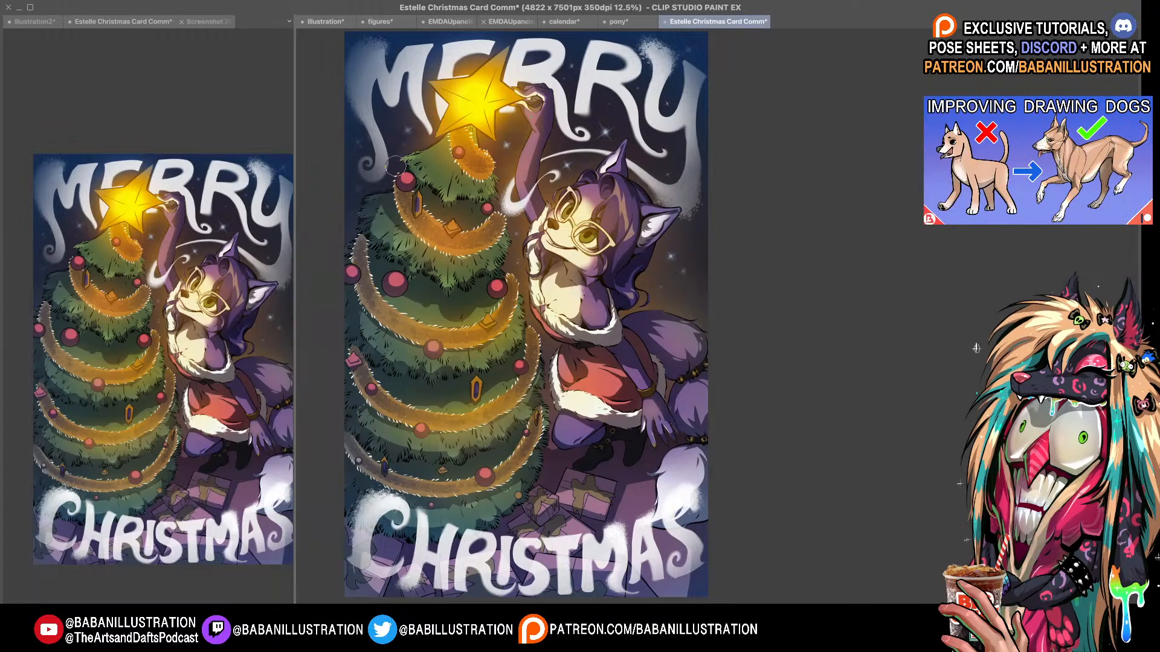
{"action": "left_click_drag", "start_coordinate": [427, 141], "coordinate": [392, 185]}
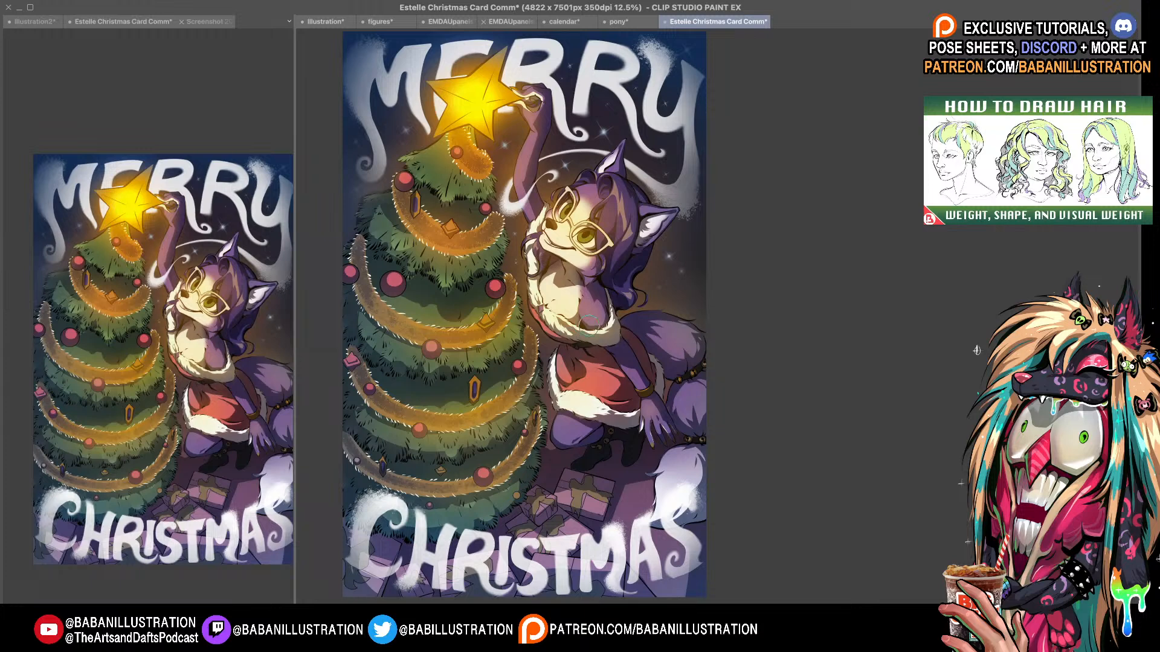
- Try a yellow light stroke along the character's neck below the chin, and undo it
{"action": "scroll", "coordinate": [634, 338], "scroll_direction": "up", "scroll_amount": 1}
{"action": "scroll", "coordinate": [635, 339], "scroll_direction": "up", "scroll_amount": 1}
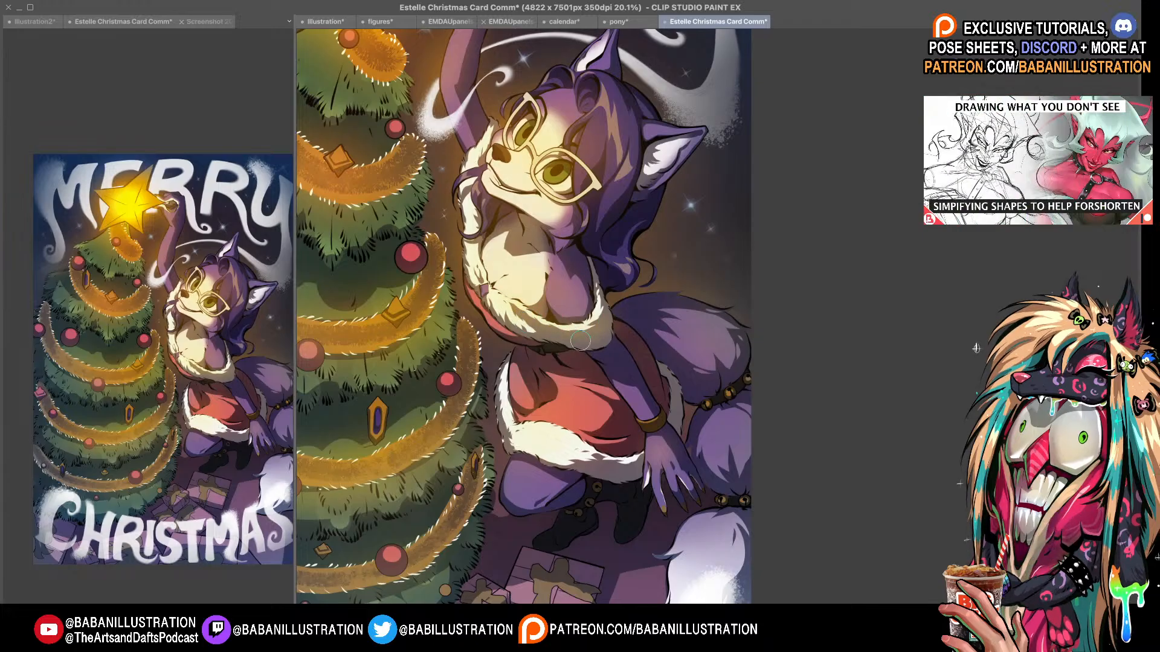
{"action": "left_click_drag", "start_coordinate": [580, 341], "coordinate": [605, 411]}
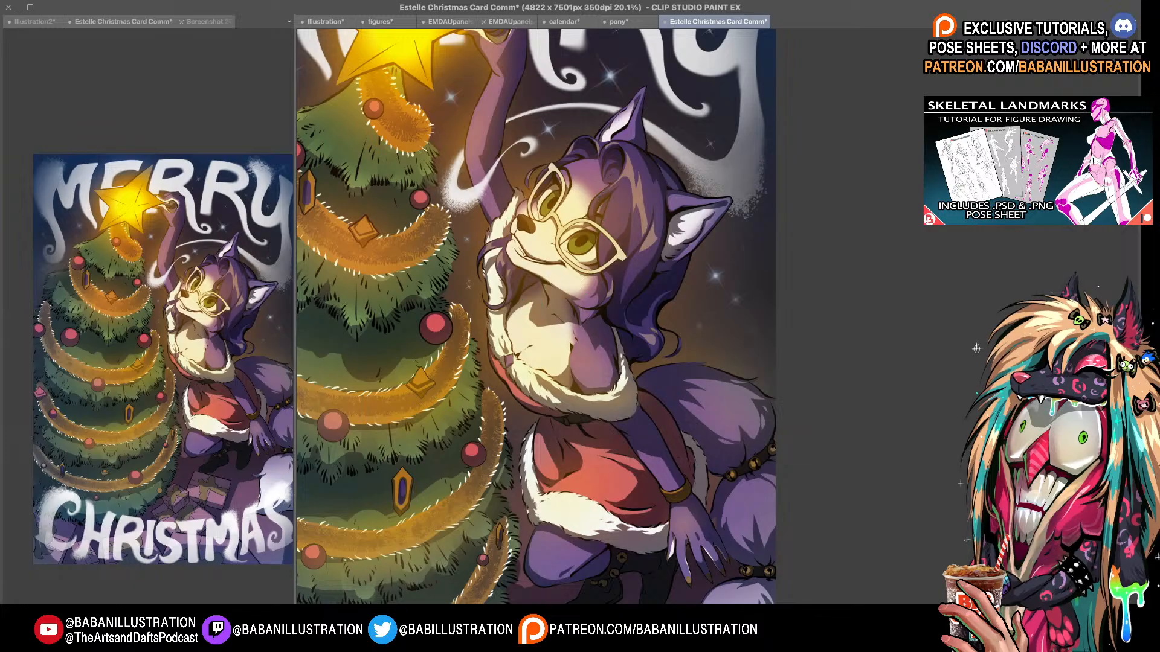
{"action": "left_click_drag", "start_coordinate": [556, 286], "coordinate": [575, 315]}
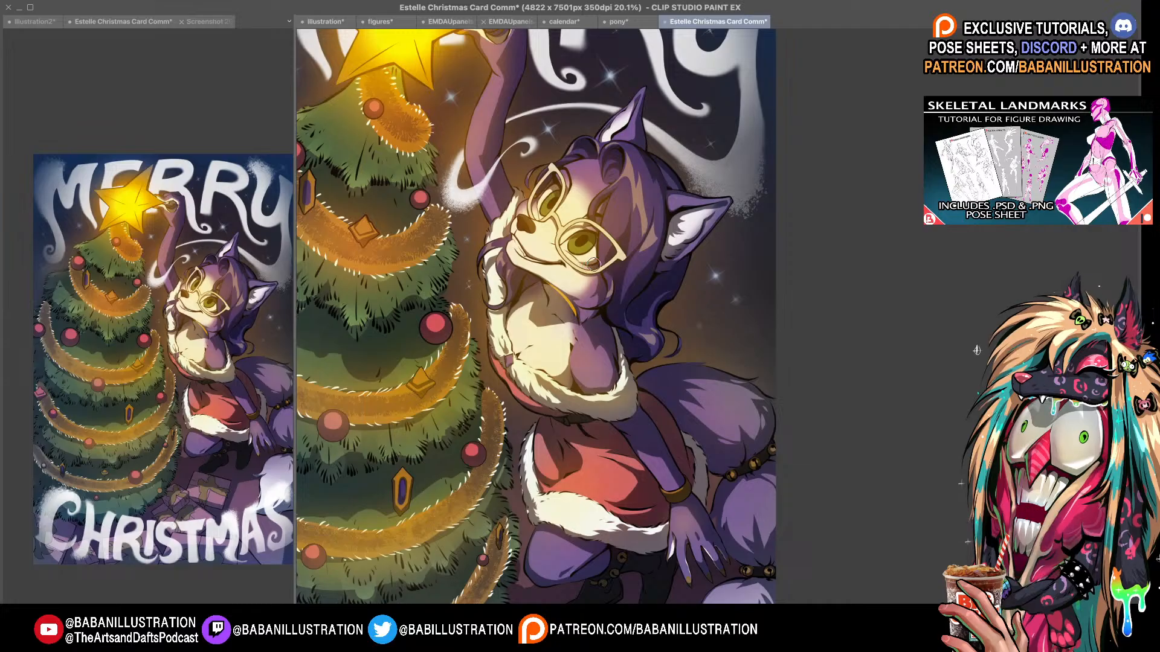
{"action": "key", "text": "ctrl+z"}
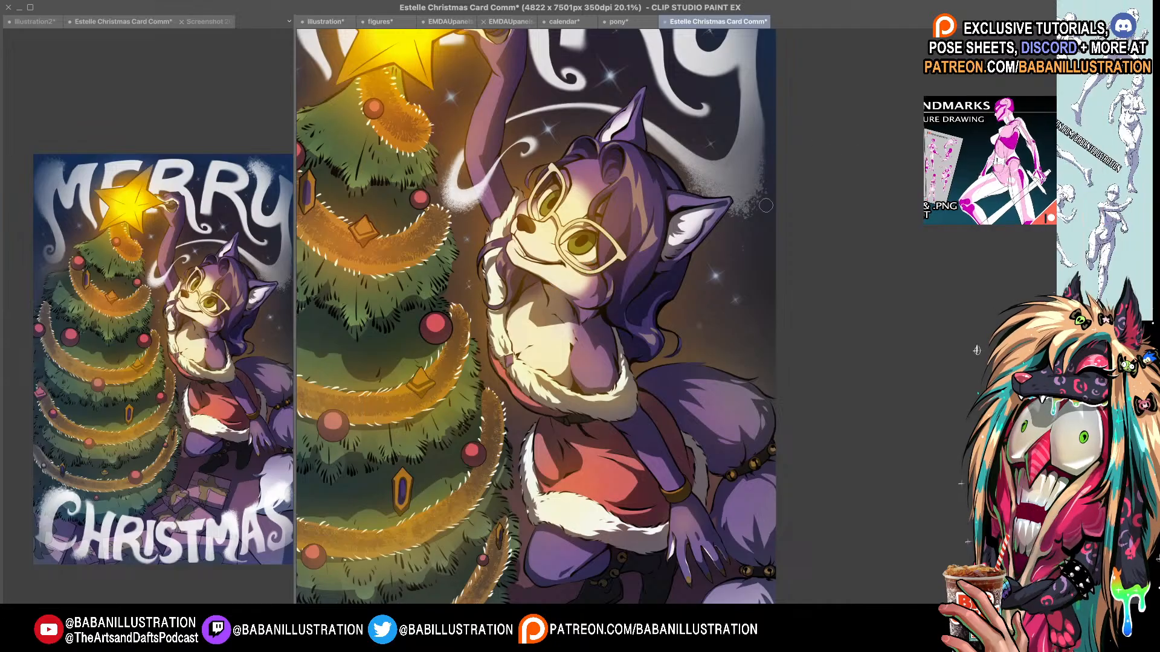
{"action": "scroll", "coordinate": [679, 360], "scroll_direction": "down", "scroll_amount": 4}
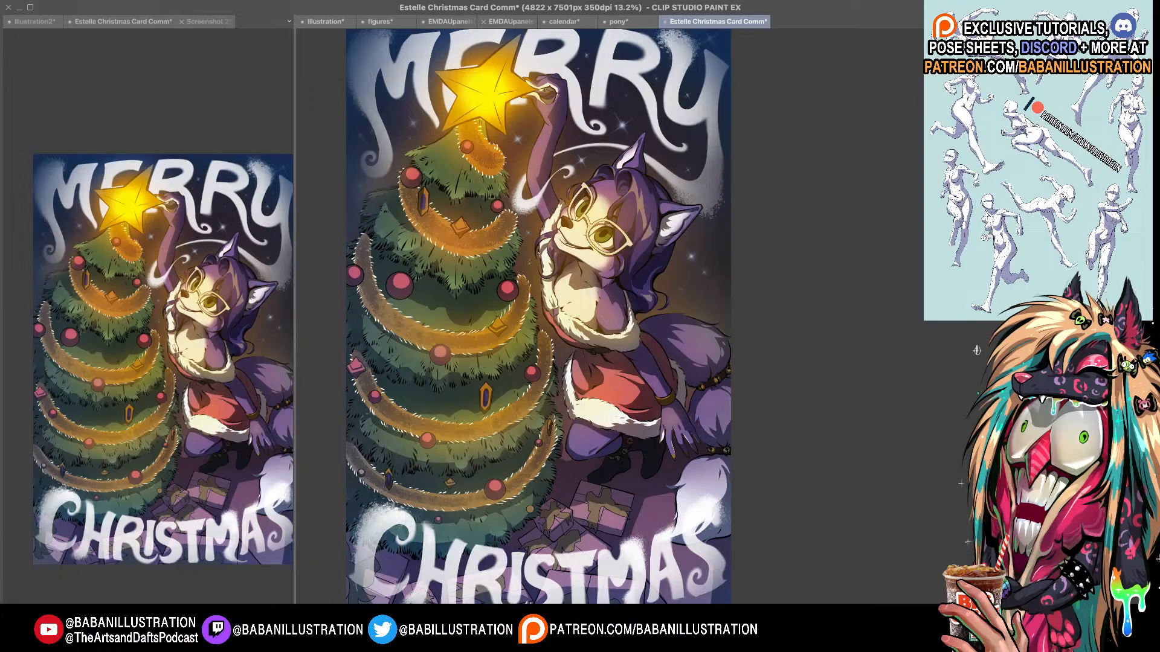
- Compare the whole card in more saturated and more muted colouring, going back to the muted version
{"action": "left_click_drag", "start_coordinate": [544, 320], "coordinate": [532, 319]}
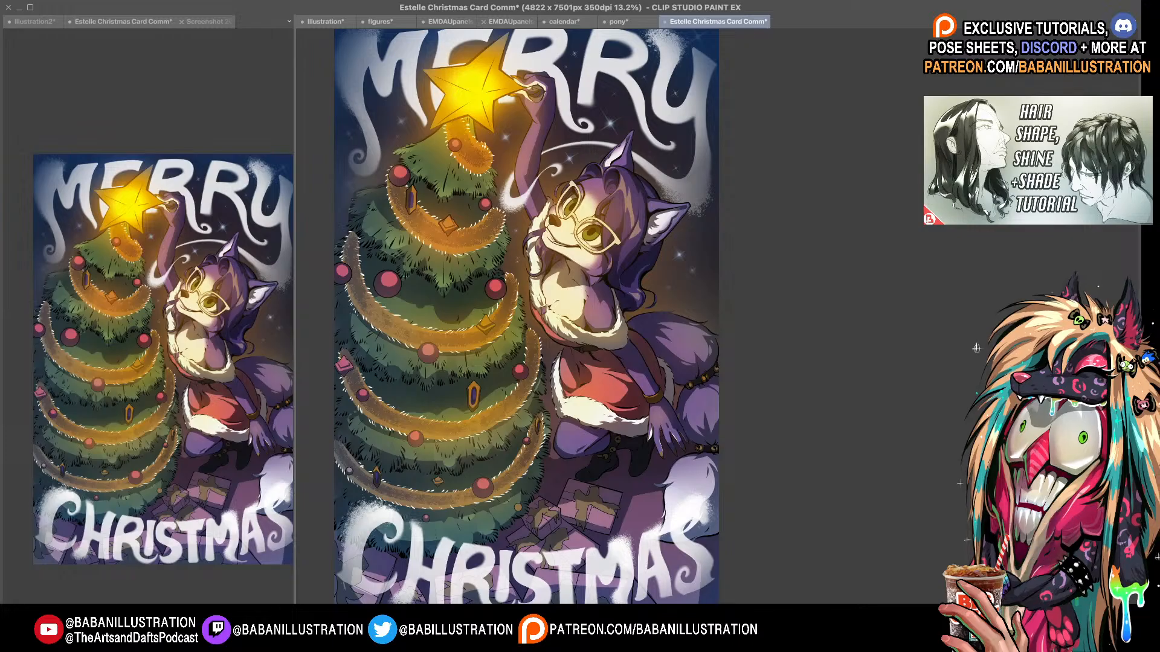
{"action": "key", "text": "ctrl+z"}
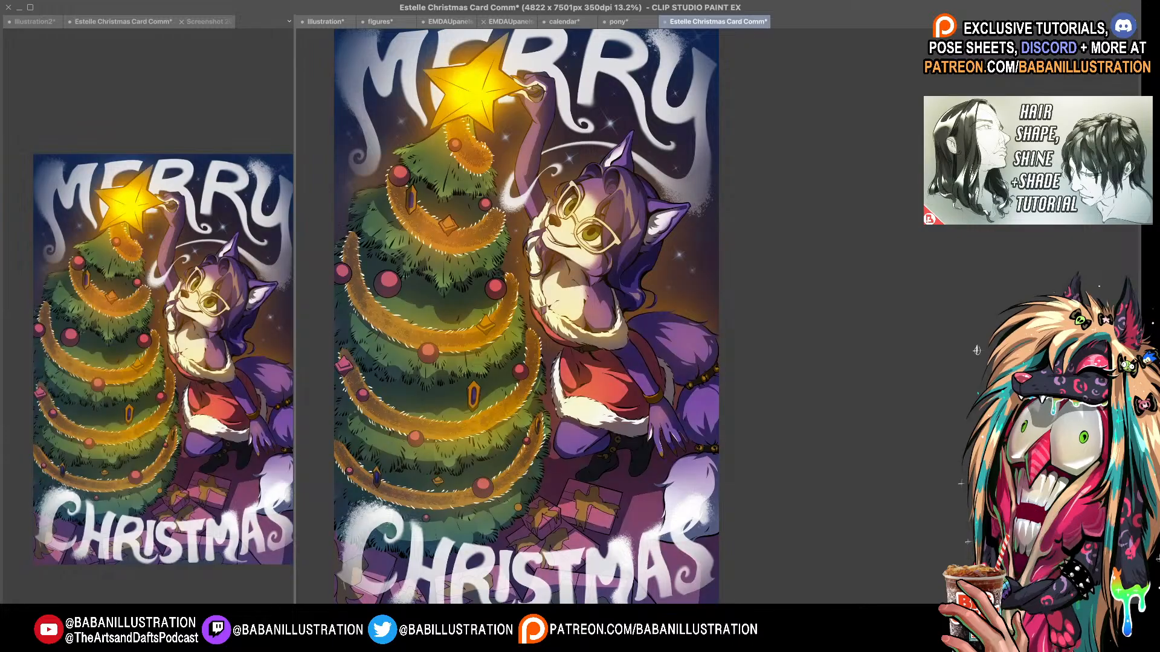
{"action": "key", "text": "ctrl+z"}
{"action": "left_click_drag", "start_coordinate": [526, 406], "coordinate": [411, 452]}
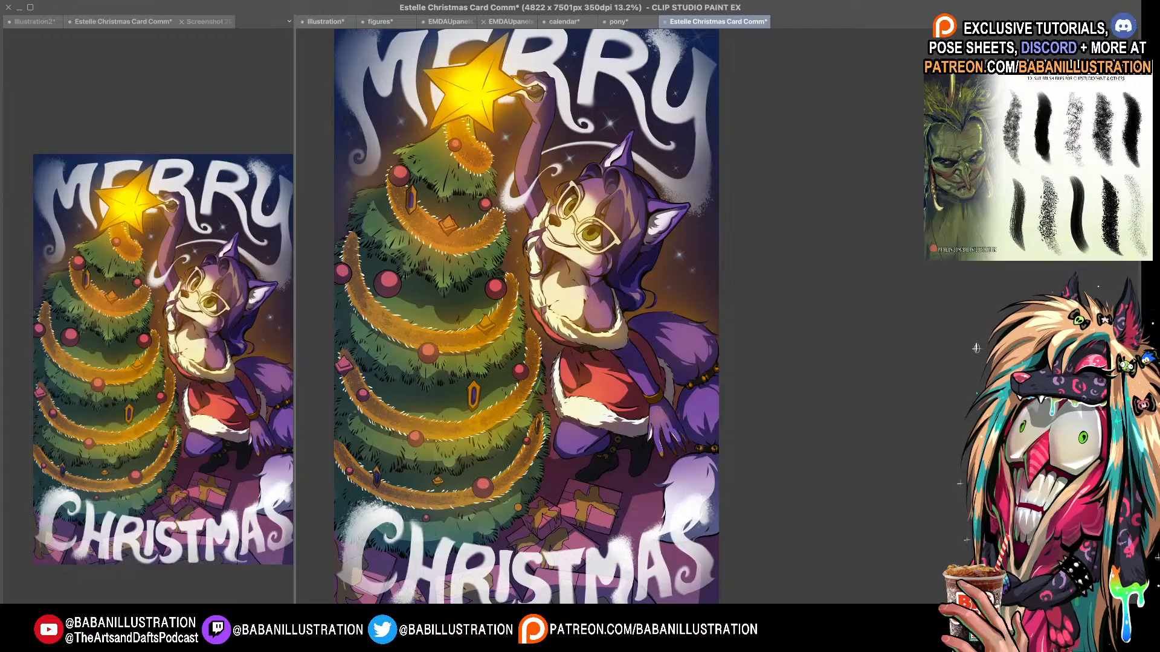
{"action": "key", "text": "ctrl+z"}
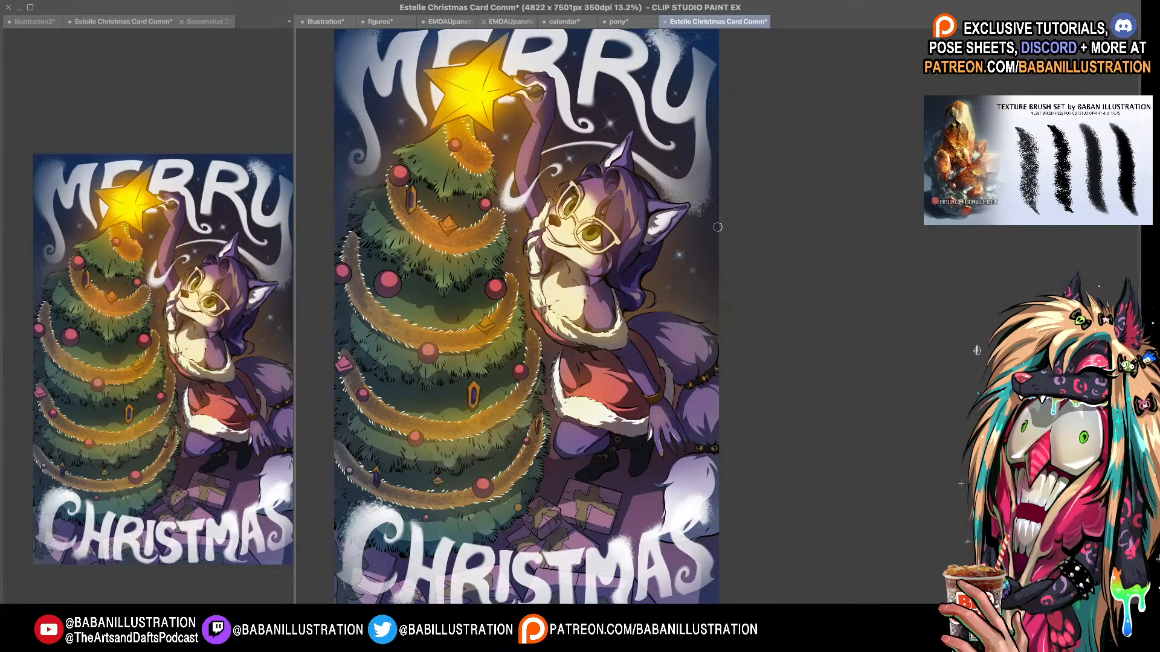
- Compare brown and purple colouring on the character's fur, keep the purple and darken the hair
{"action": "scroll", "coordinate": [718, 228], "scroll_direction": "down", "scroll_amount": 1}
{"action": "left_click_drag", "start_coordinate": [748, 242], "coordinate": [735, 253]}
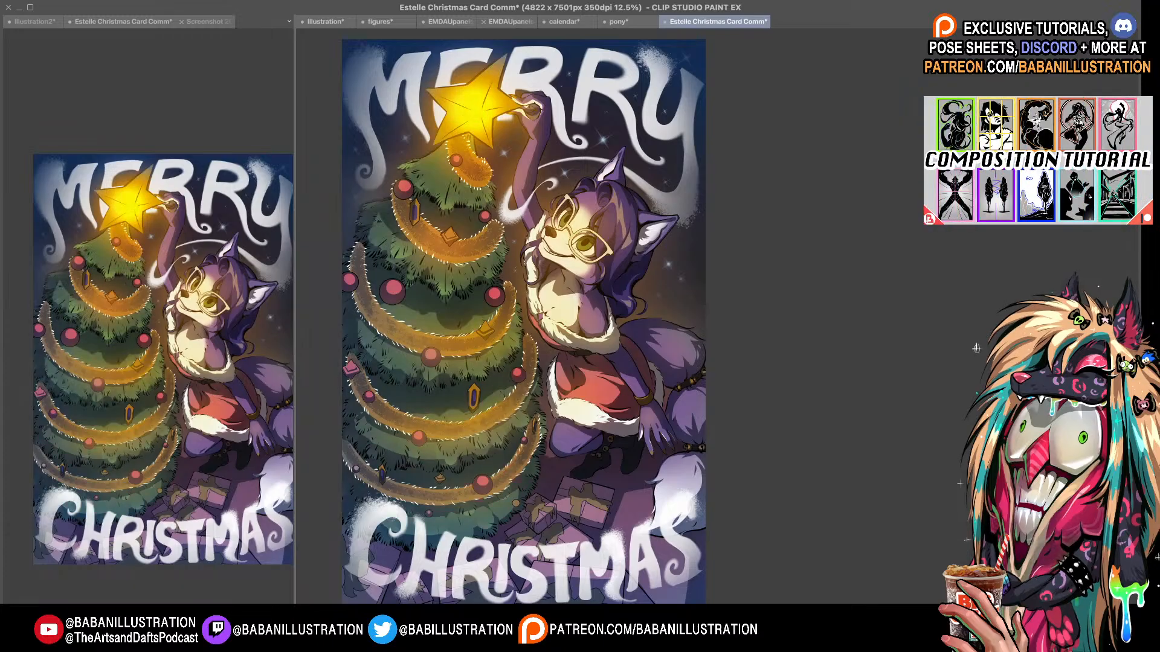
{"action": "key", "text": "super+z"}
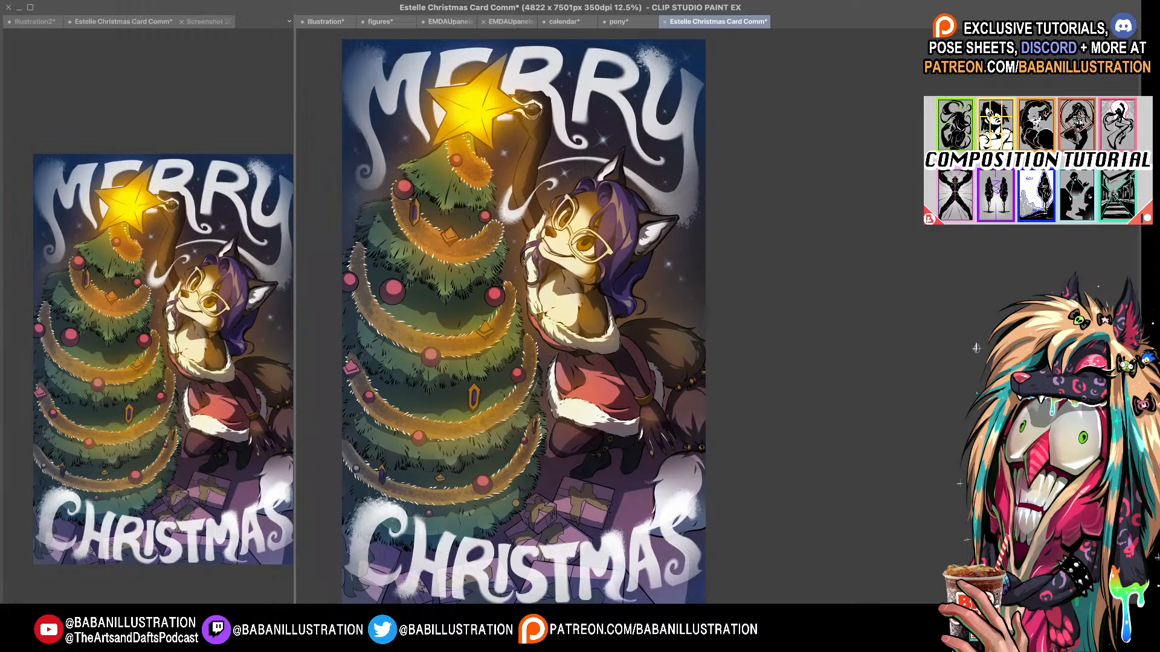
{"action": "key", "text": "super+shift+z"}
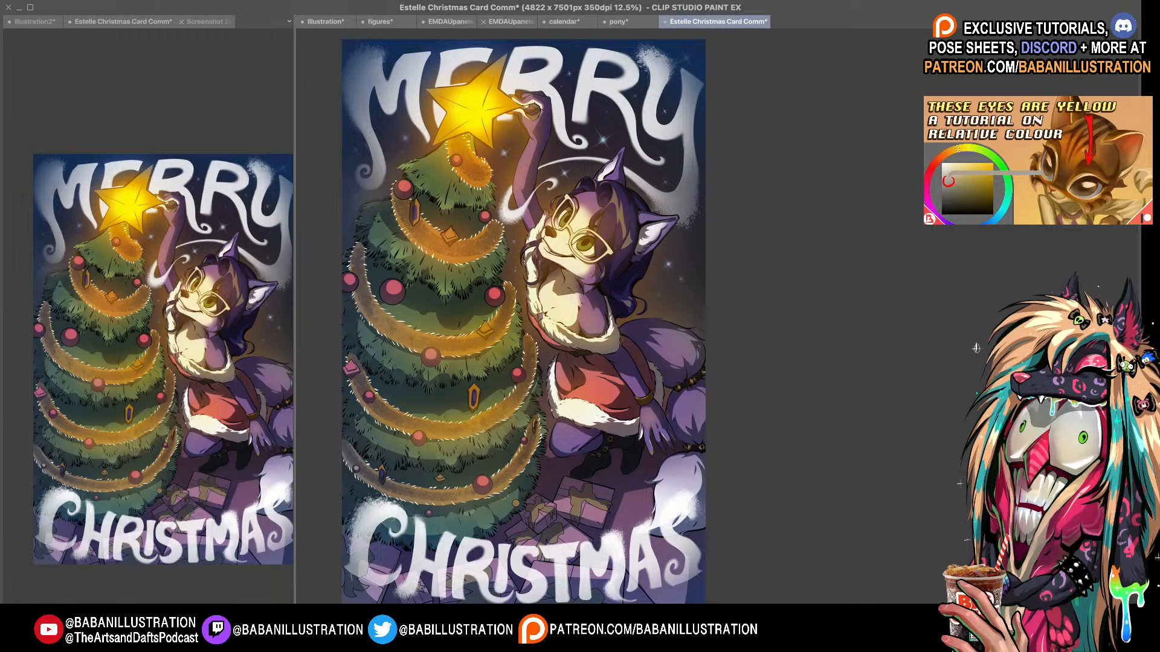
- Compare the character with and without the cast shadows and darker shading, ending on the shaded version
{"action": "left_click_drag", "start_coordinate": [802, 177], "coordinate": [803, 175]}
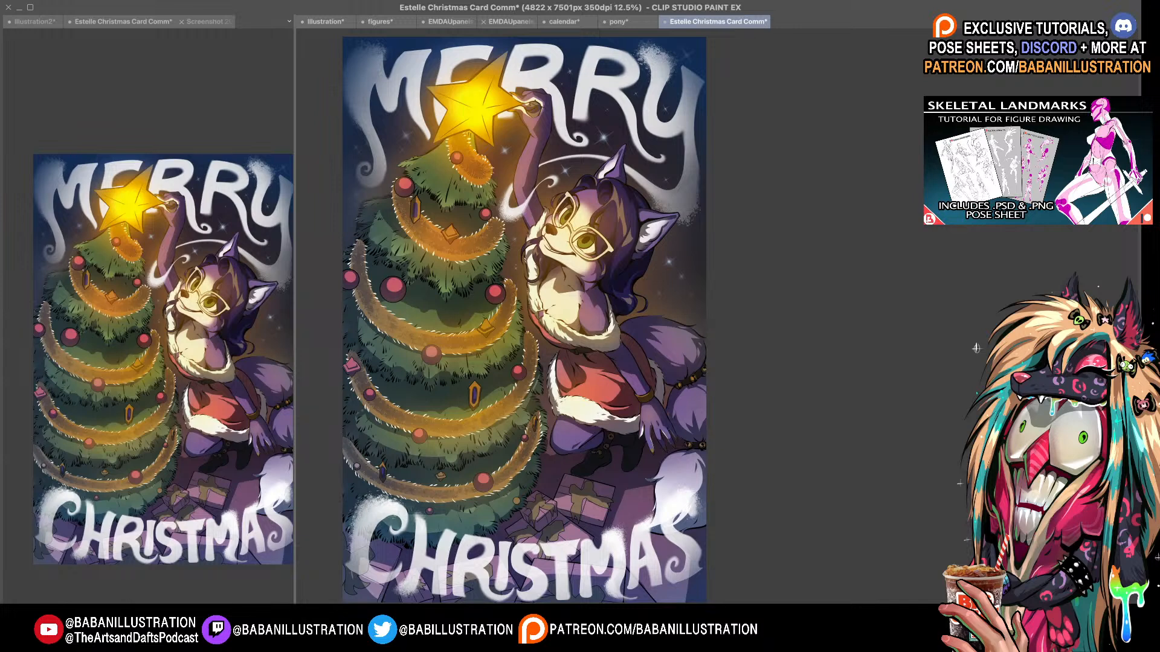
{"action": "key", "text": "super+z"}
{"action": "key", "text": "super+shift+z"}
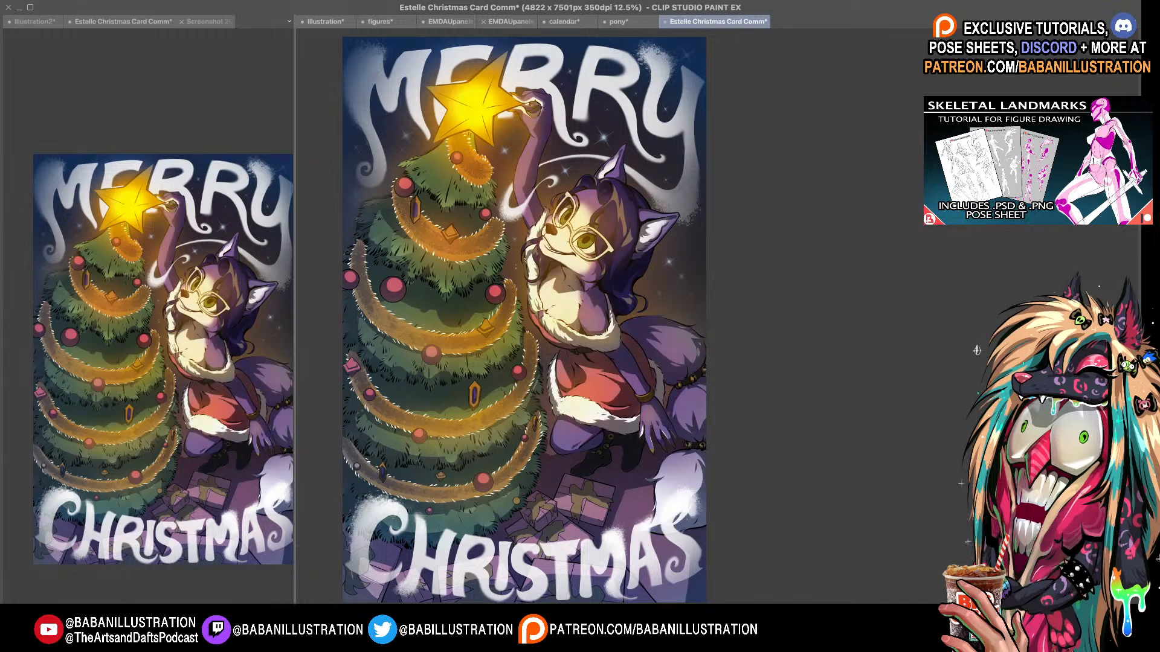
{"action": "key", "text": "super+z"}
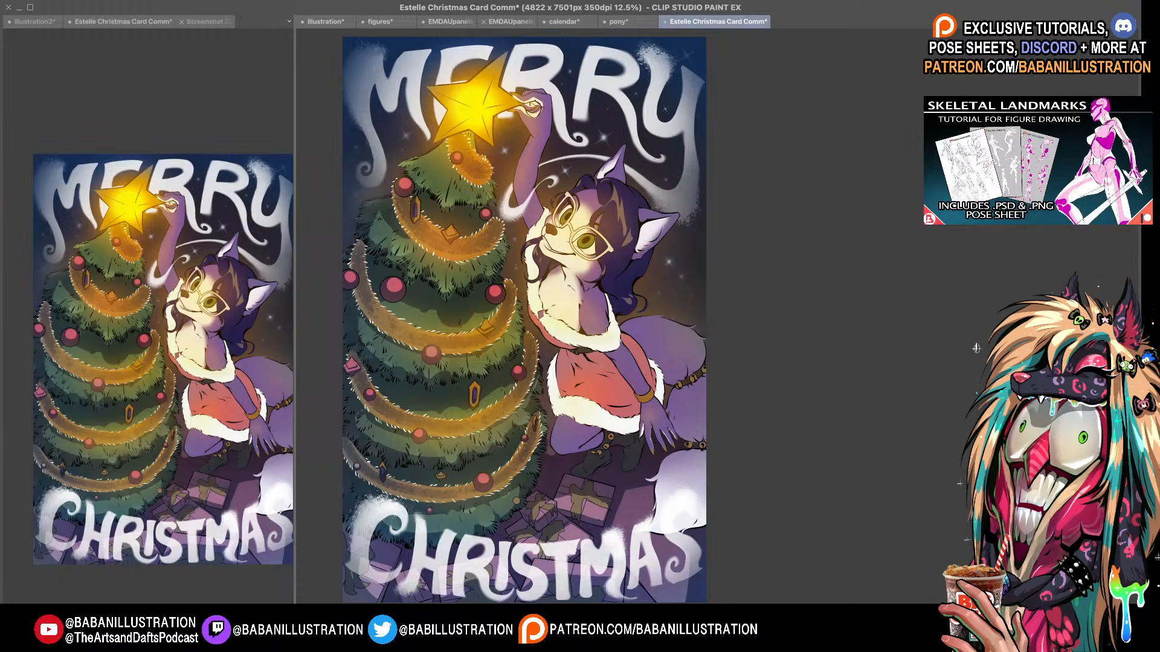
{"action": "key", "text": "super+shift+z"}
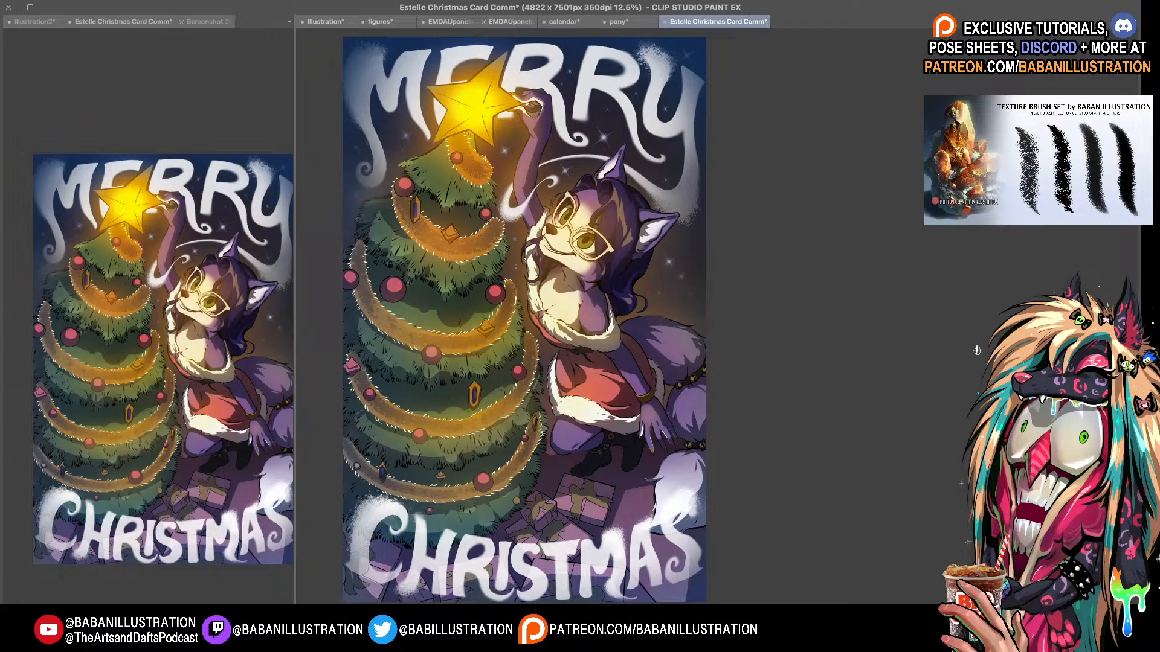
- Compare the tree with and without its needle linework, ending on the detailed version
{"action": "key", "text": "super+z"}
{"action": "key", "text": "super+shift+z"}
{"action": "key", "text": "super+z"}
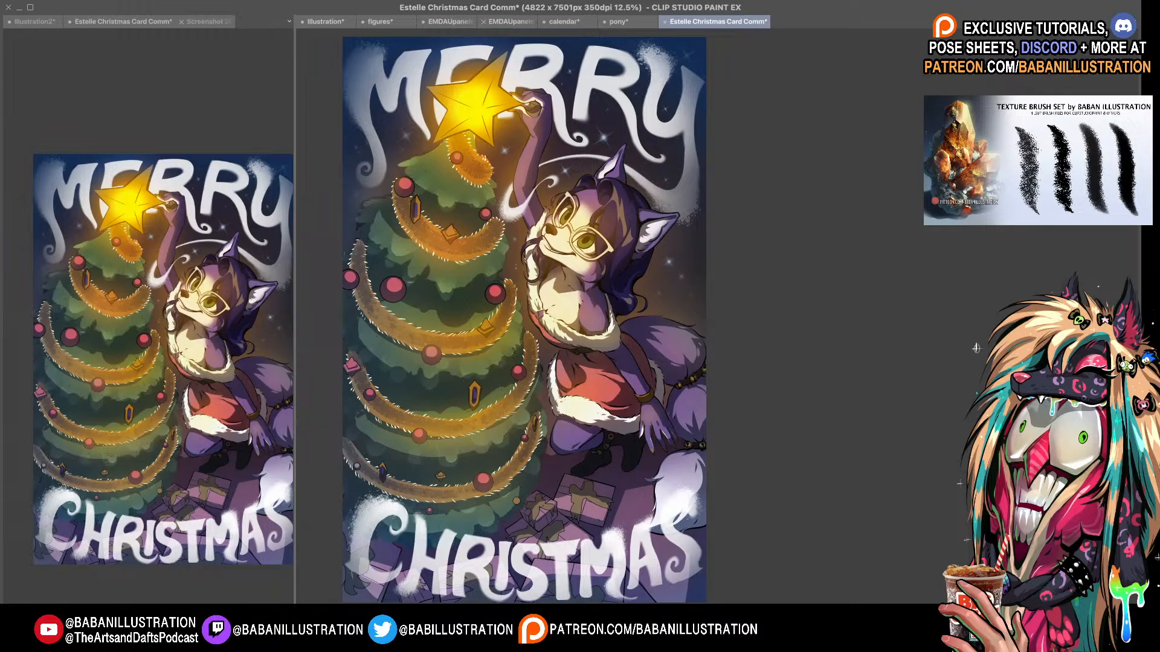
{"action": "key", "text": "super+shift+z"}
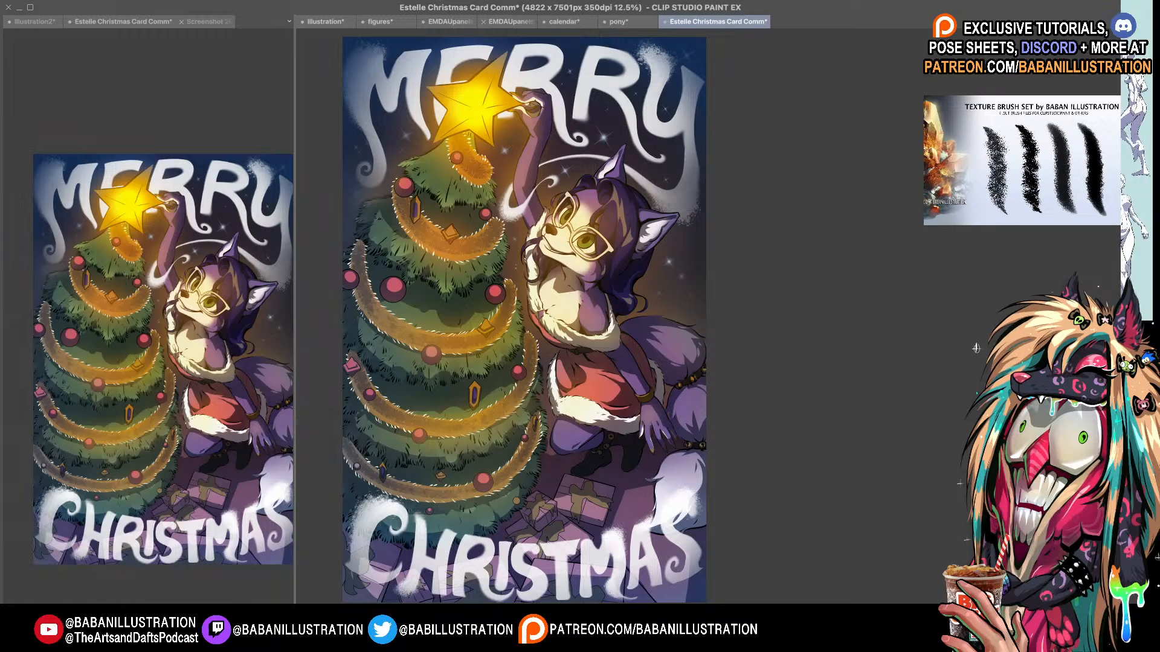
{"action": "key", "text": "super+shift+z"}
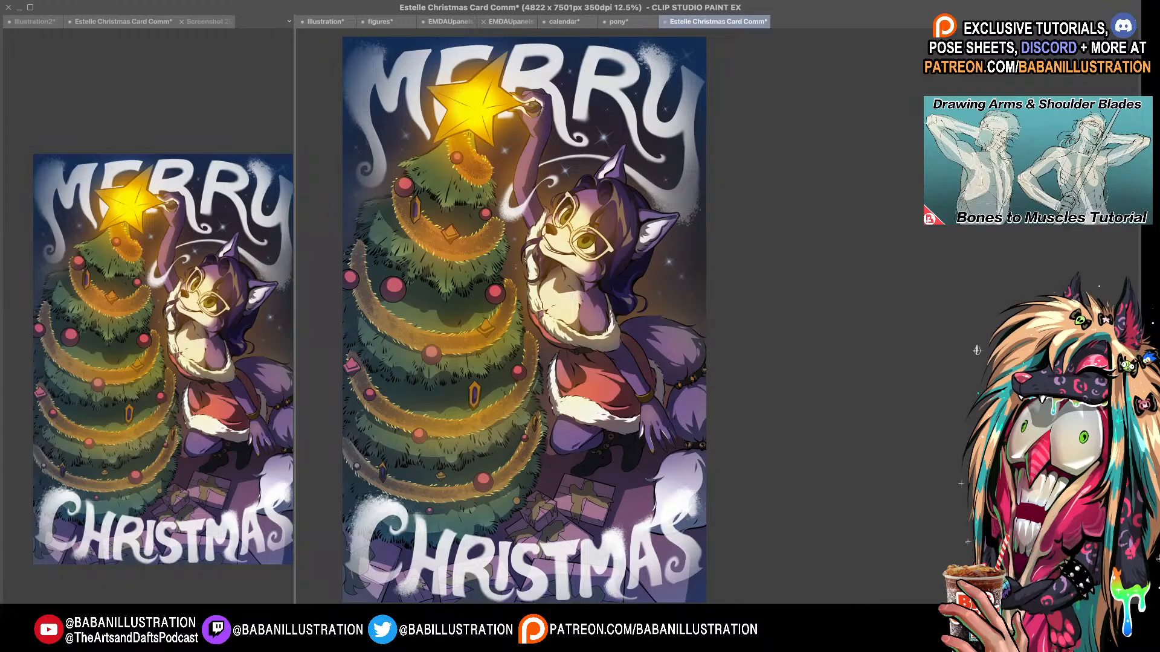
- Examine the star, tree, garlands and character close up to check the lighting and shading across the card
{"action": "scroll", "coordinate": [479, 284], "scroll_direction": "up", "scroll_amount": 4}
{"action": "left_click_drag", "start_coordinate": [625, 325], "coordinate": [700, 400]}
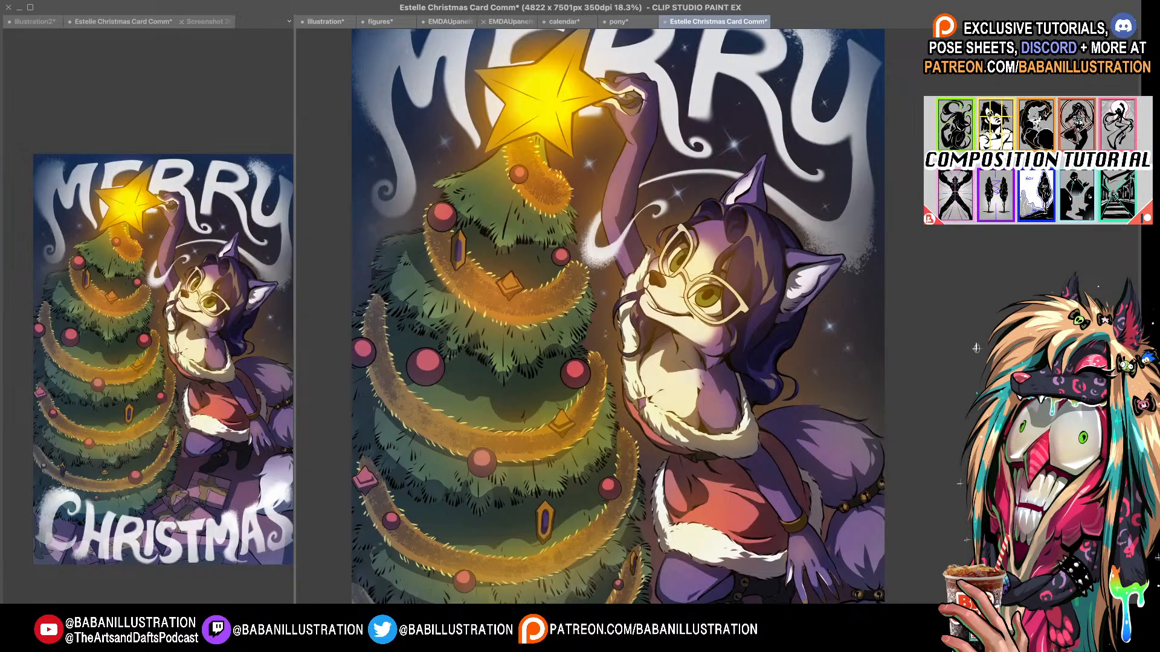
{"action": "left_click_drag", "start_coordinate": [624, 252], "coordinate": [607, 237]}
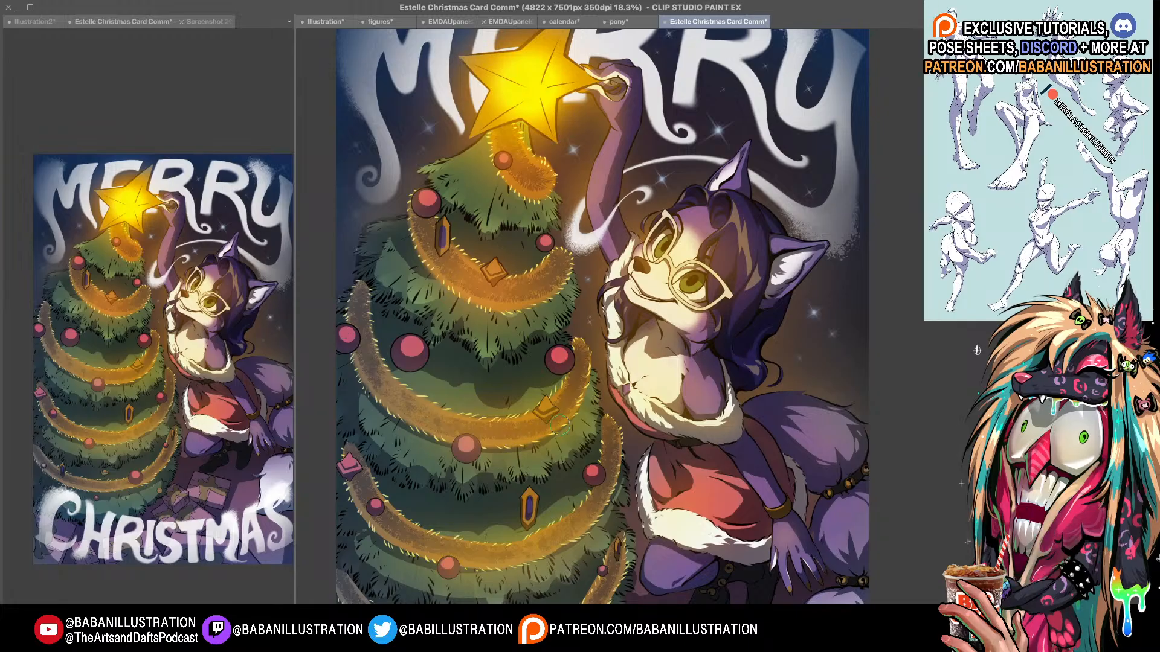
{"action": "left_click_drag", "start_coordinate": [579, 418], "coordinate": [572, 372]}
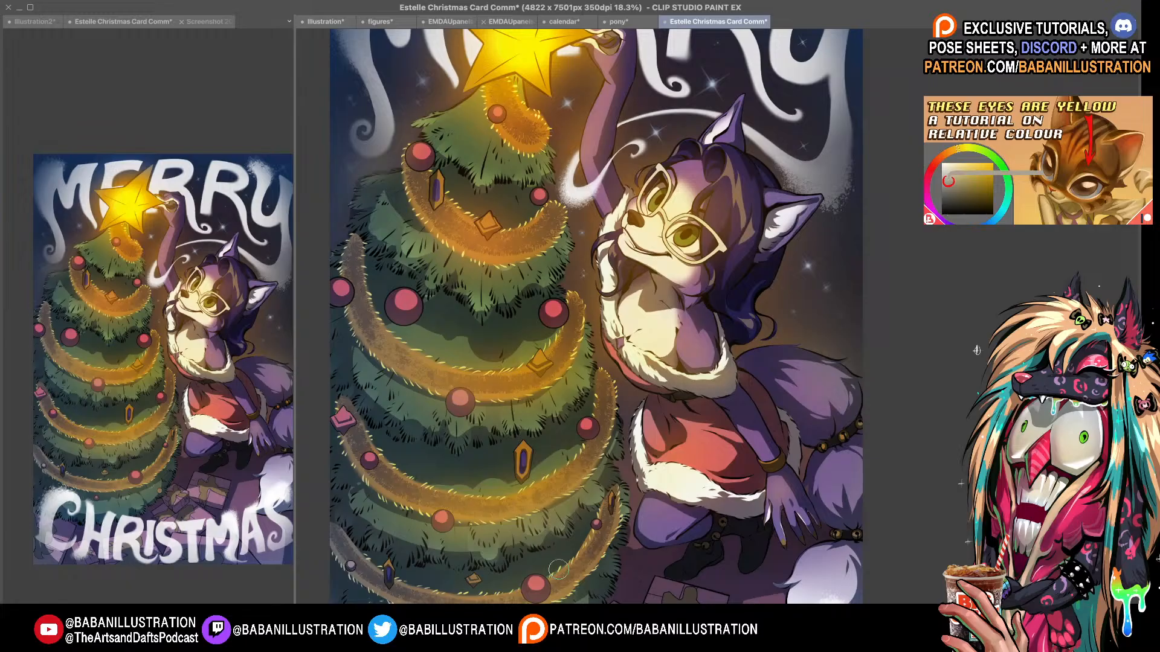
{"action": "scroll", "coordinate": [672, 386], "scroll_direction": "down", "scroll_amount": 2}
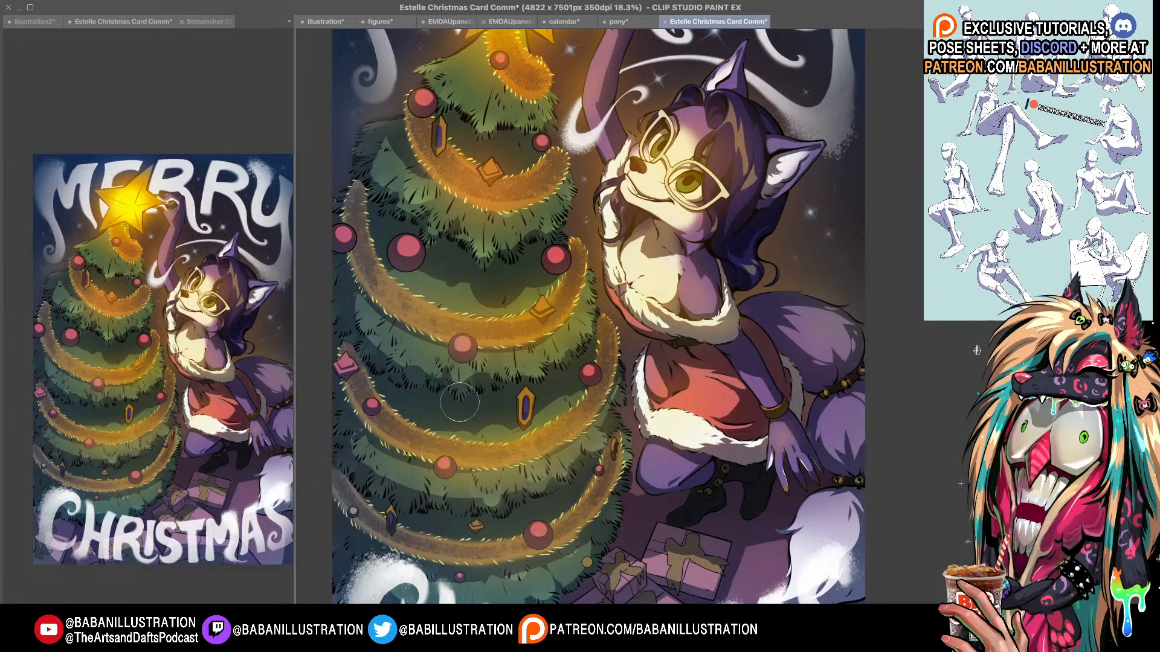
{"action": "left_click_drag", "start_coordinate": [600, 322], "coordinate": [597, 370]}
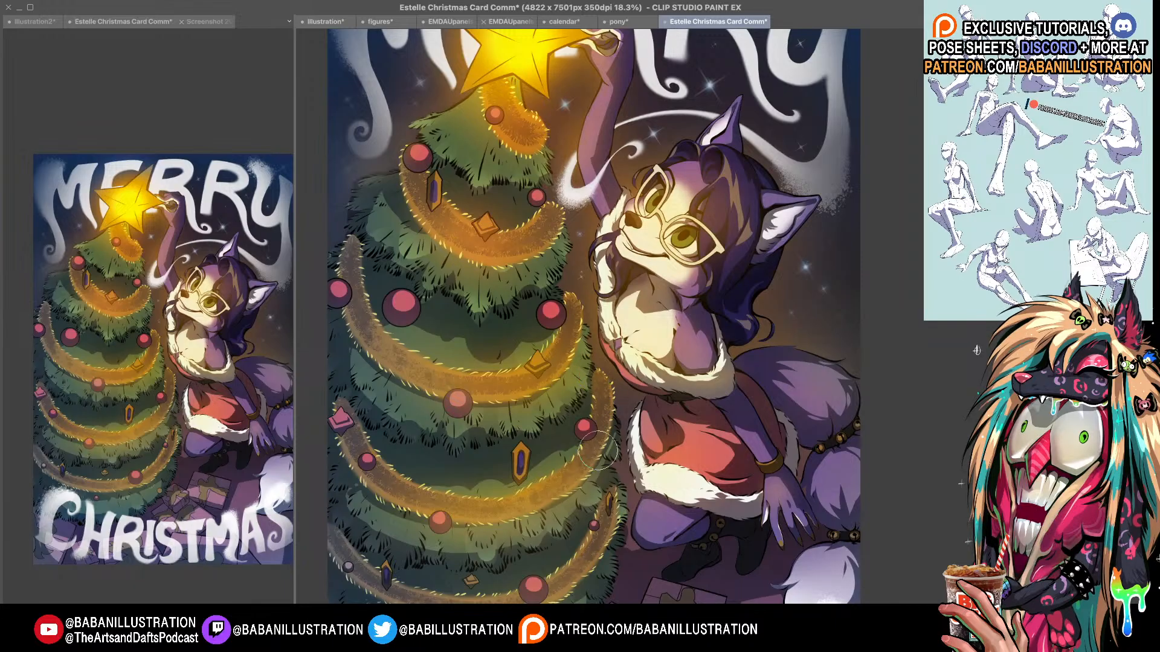
{"action": "left_click_drag", "start_coordinate": [592, 310], "coordinate": [572, 408]}
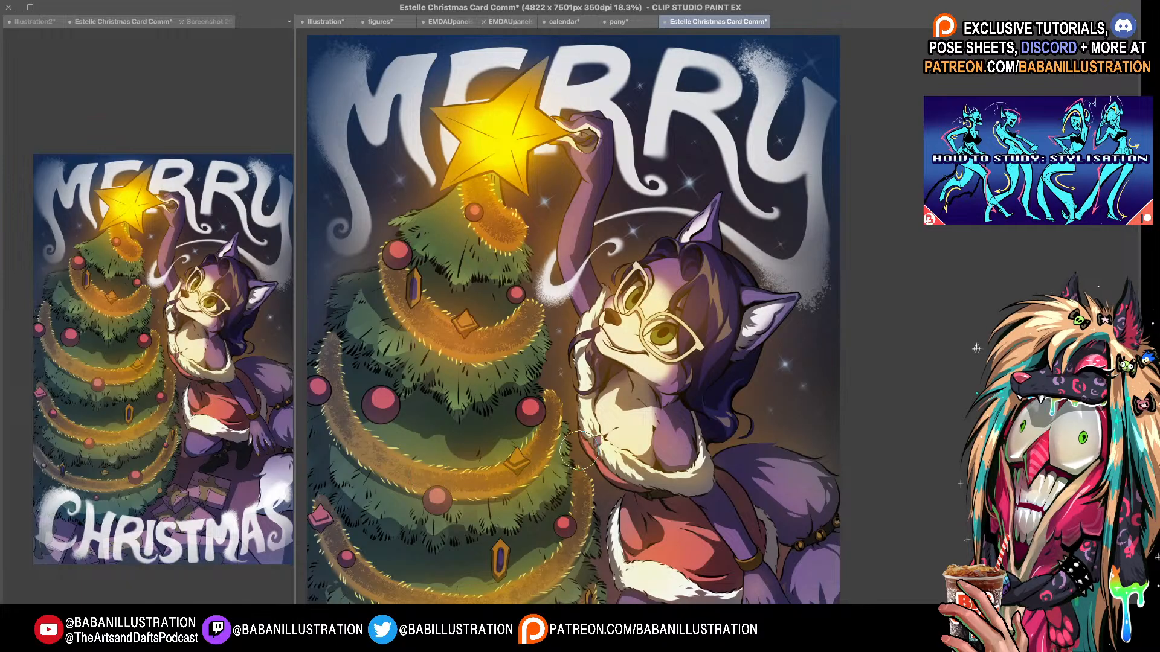
{"action": "left_click_drag", "start_coordinate": [579, 450], "coordinate": [578, 433]}
{"action": "left_click_drag", "start_coordinate": [685, 411], "coordinate": [682, 417]}
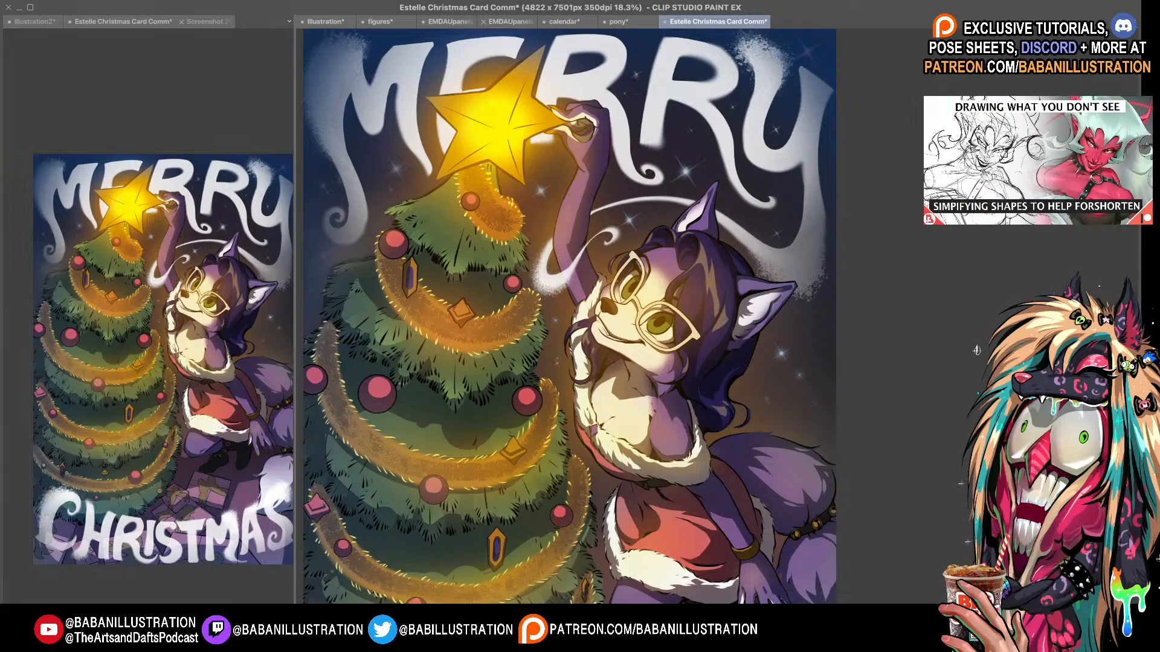
{"action": "scroll", "coordinate": [743, 302], "scroll_direction": "up", "scroll_amount": 3}
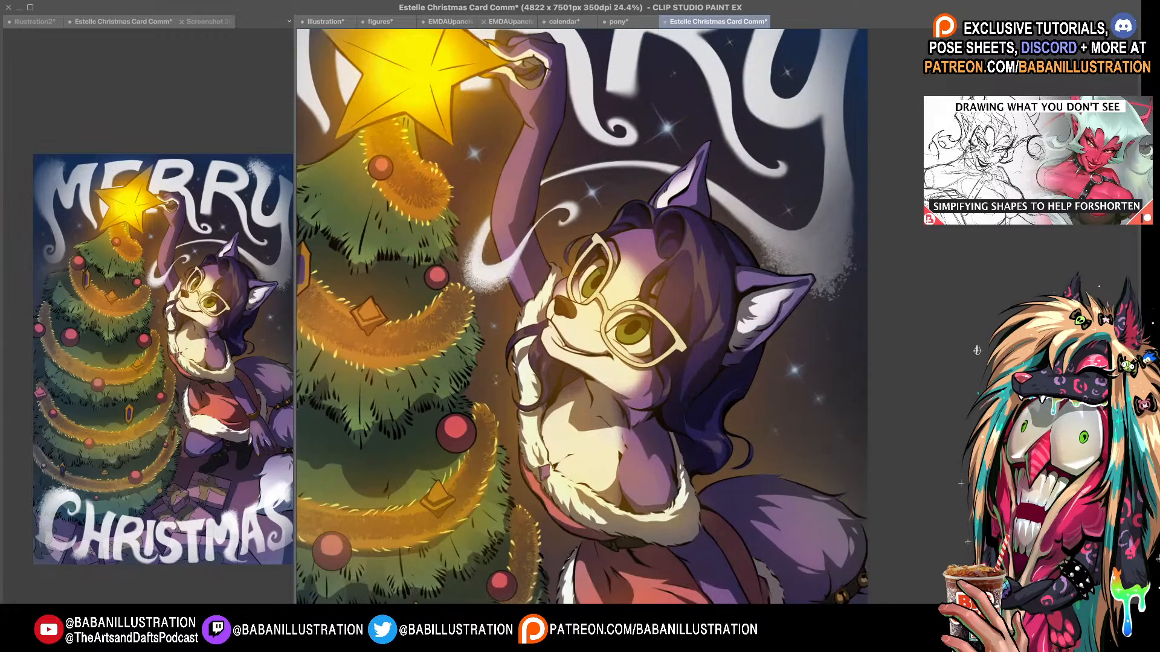
{"action": "left_click_drag", "start_coordinate": [621, 315], "coordinate": [581, 317]}
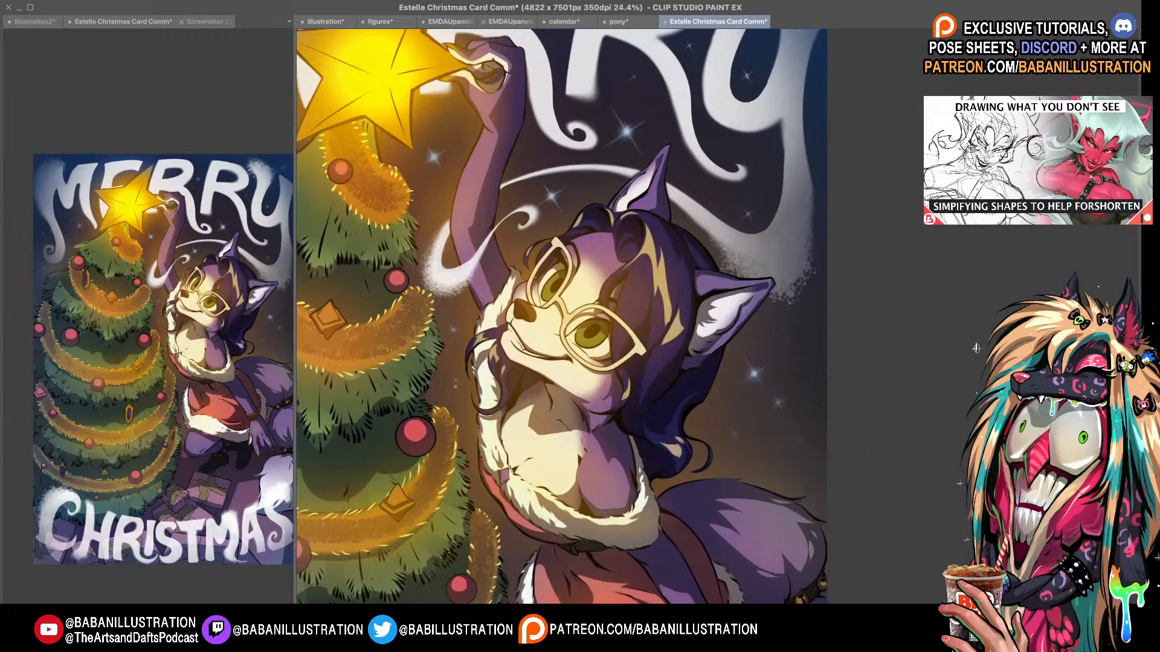
{"action": "left_click_drag", "start_coordinate": [776, 299], "coordinate": [774, 307]}
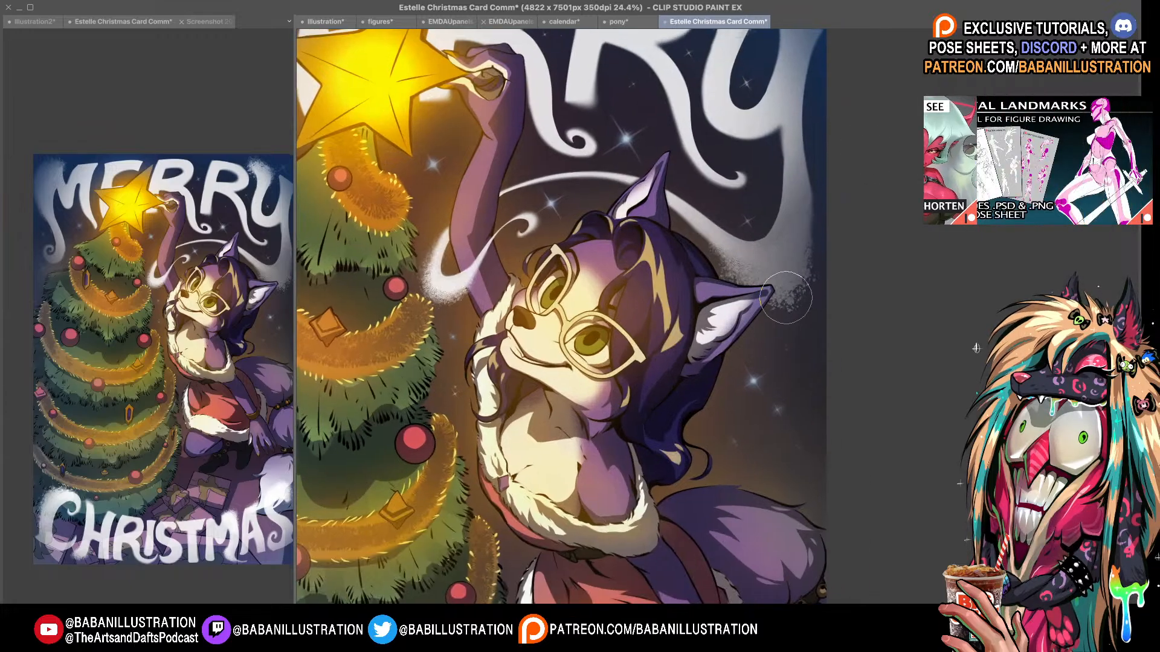
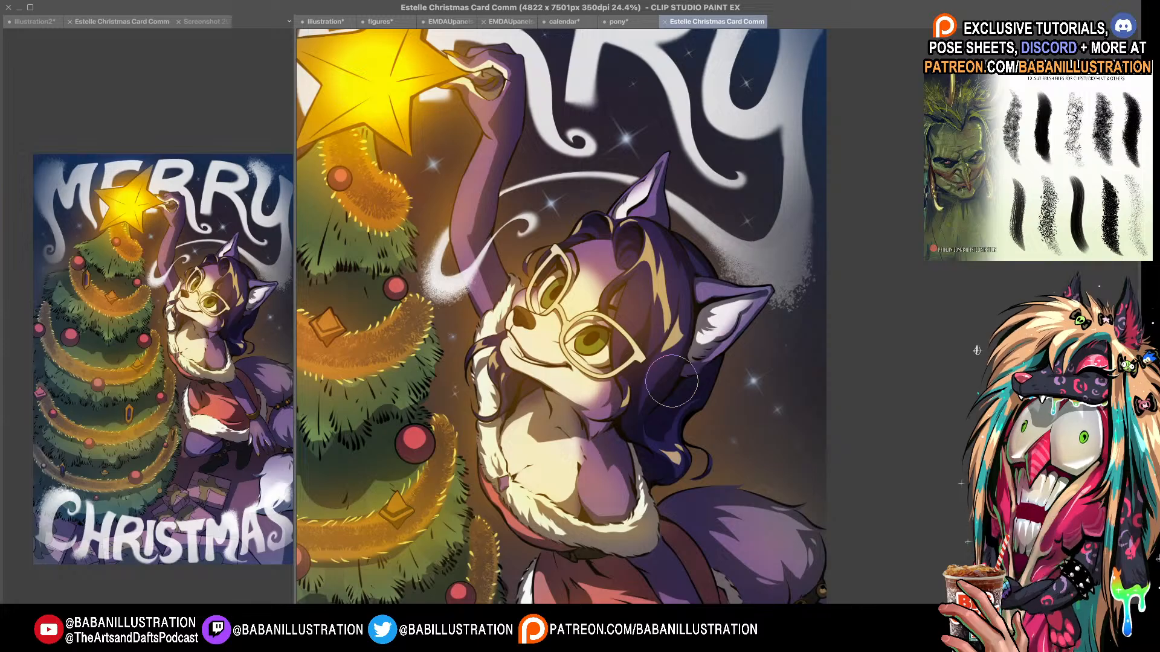
- Undo the first stroke on the character's hair and repaint softer golden highlights on the crown, fringe and lower curls
{"action": "left_click_drag", "start_coordinate": [759, 404], "coordinate": [687, 434]}
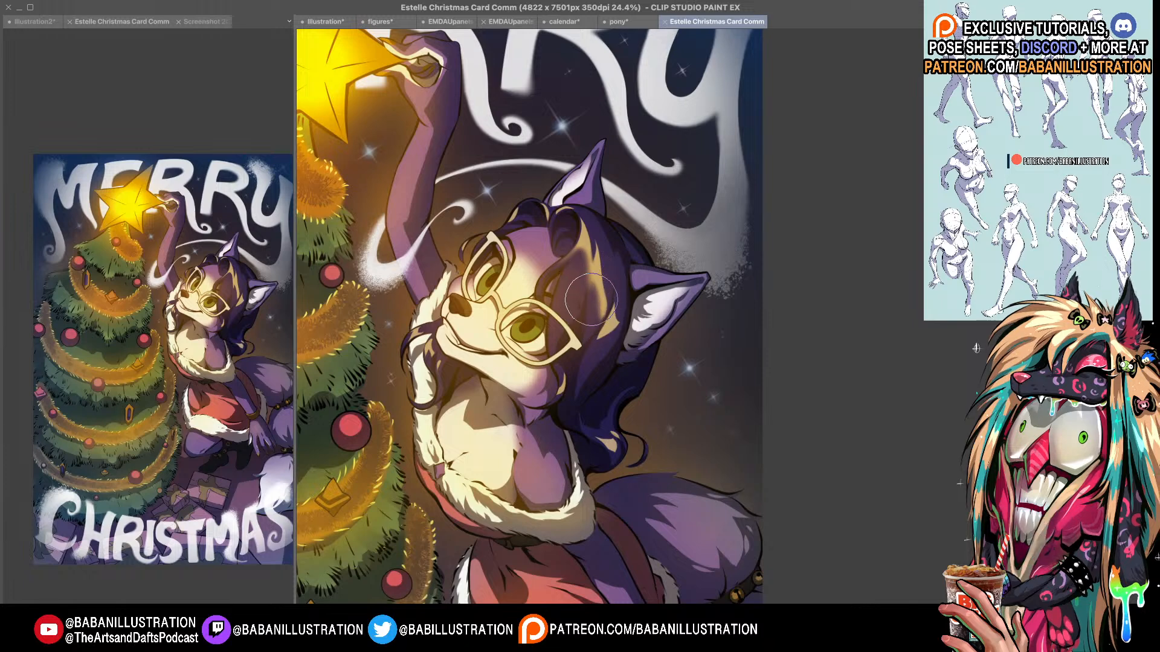
{"action": "left_click_drag", "start_coordinate": [590, 311], "coordinate": [601, 332]}
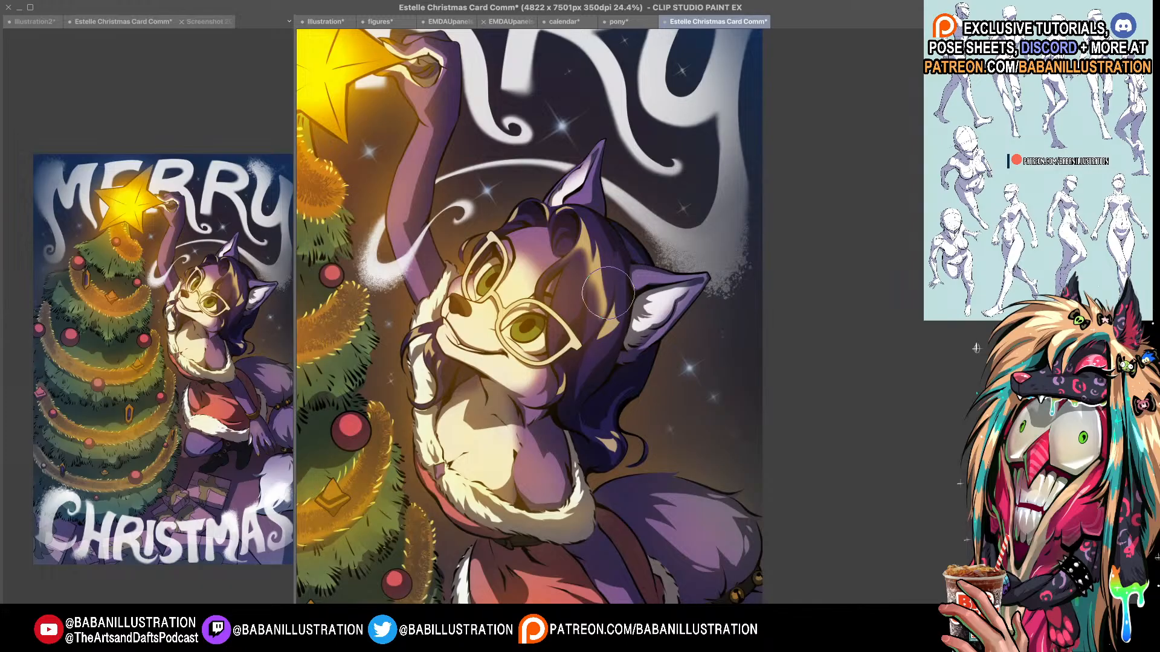
{"action": "key", "text": "ctrl+z"}
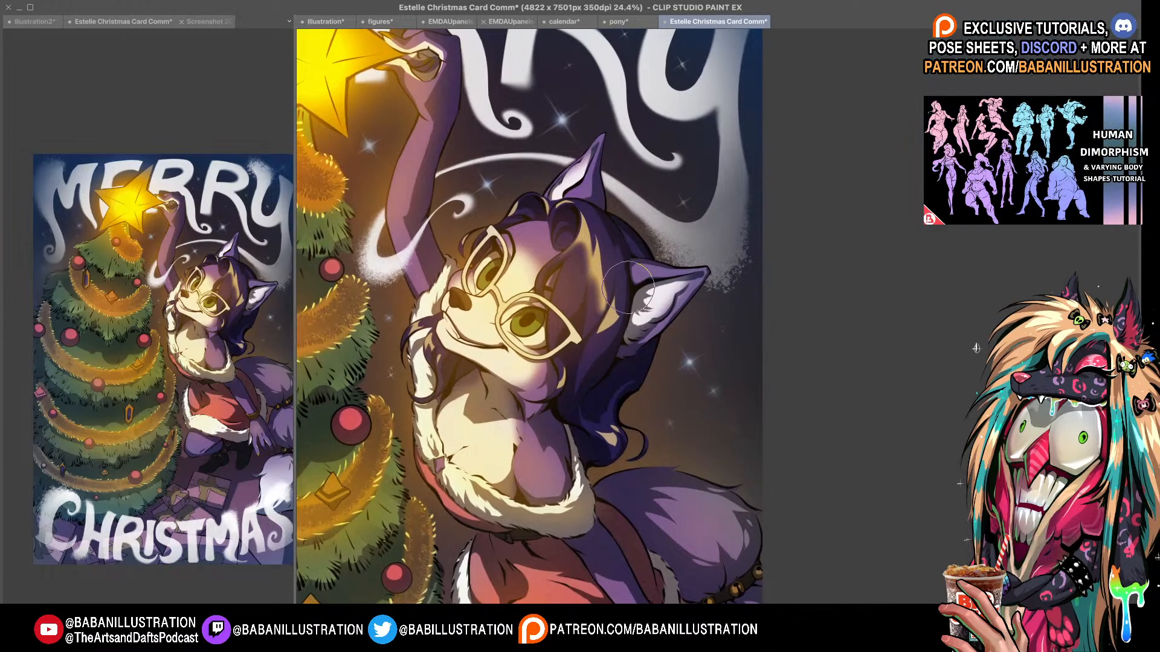
{"action": "mouse_move", "coordinate": [590, 254]}
{"action": "left_mouse_down"}
{"action": "mouse_move", "coordinate": [589, 265]}
{"action": "mouse_move", "coordinate": [581, 244]}
{"action": "mouse_move", "coordinate": [613, 330]}
{"action": "mouse_move", "coordinate": [584, 359]}
{"action": "mouse_move", "coordinate": [604, 334]}
{"action": "mouse_move", "coordinate": [595, 347]}
{"action": "mouse_move", "coordinate": [601, 334]}
{"action": "mouse_move", "coordinate": [618, 453]}
{"action": "left_mouse_up"}
{"action": "mouse_move", "coordinate": [521, 211]}
{"action": "left_mouse_down"}
{"action": "mouse_move", "coordinate": [507, 219]}
{"action": "mouse_move", "coordinate": [577, 178]}
{"action": "mouse_move", "coordinate": [532, 211]}
{"action": "left_mouse_up"}
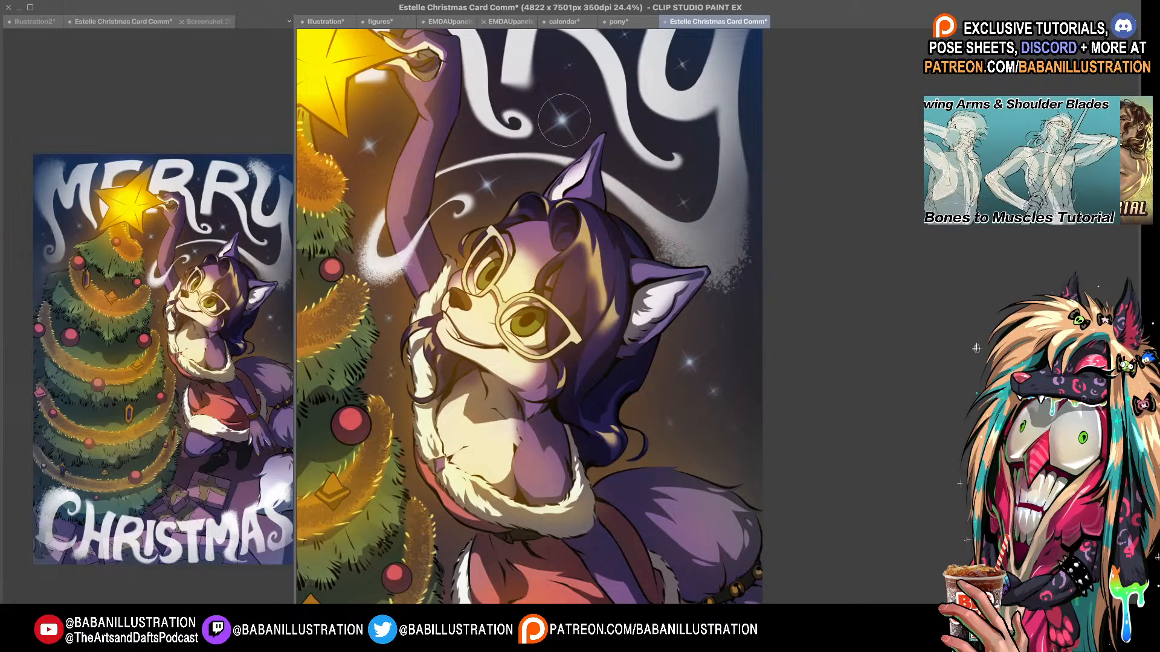
{"action": "left_click_drag", "start_coordinate": [477, 240], "coordinate": [458, 240]}
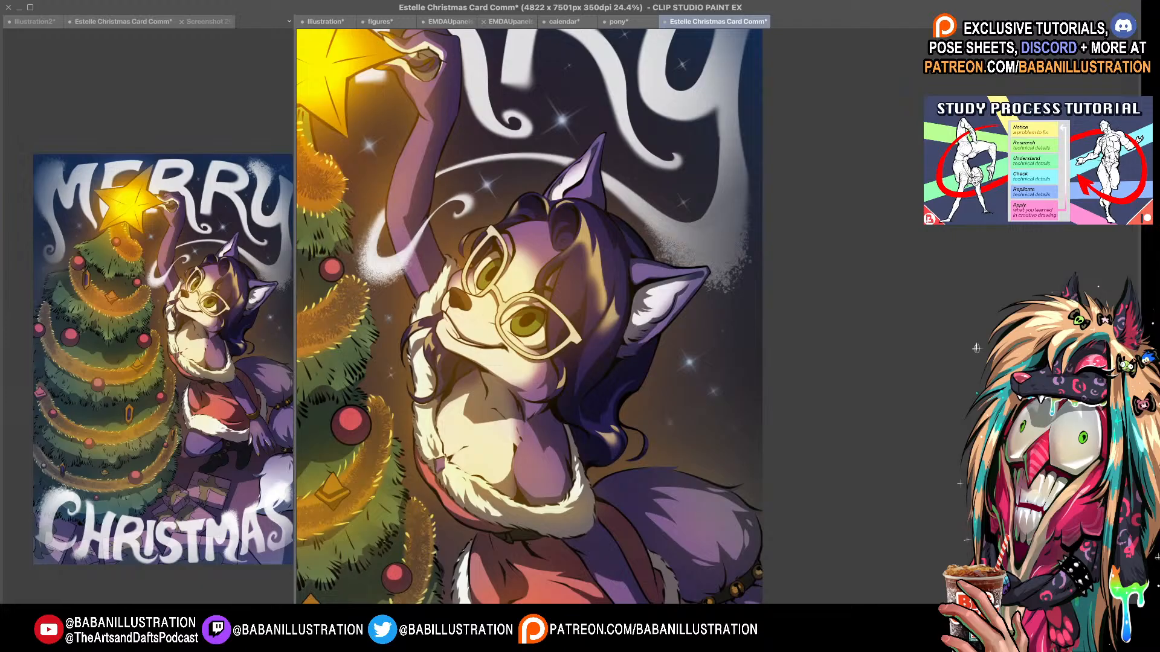
- Select the character's shadow shapes, invert the selection, and deselect
{"action": "key", "text": "super+shift+d"}
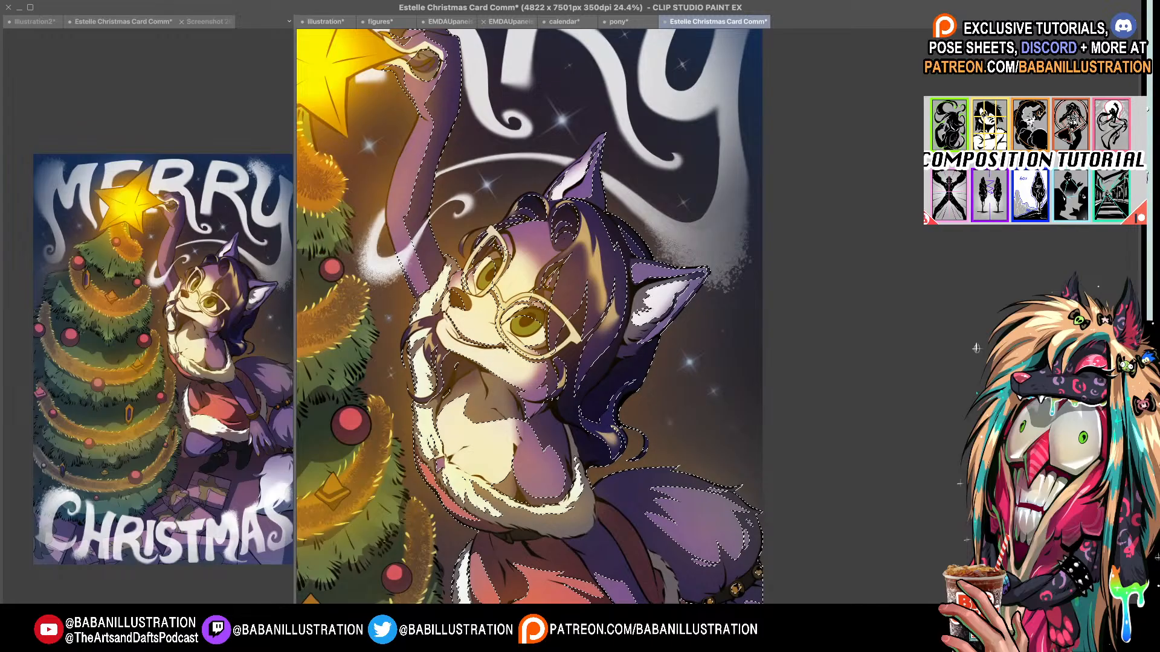
{"action": "key", "text": "shift+super+i"}
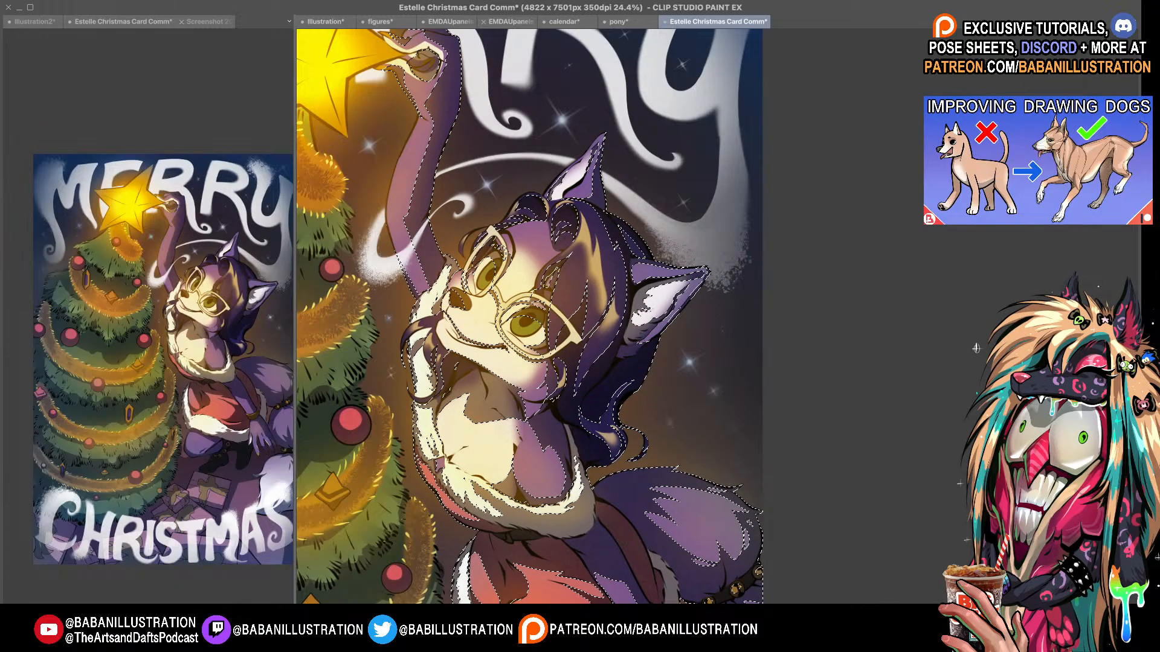
{"action": "key", "text": "ctrl+d"}
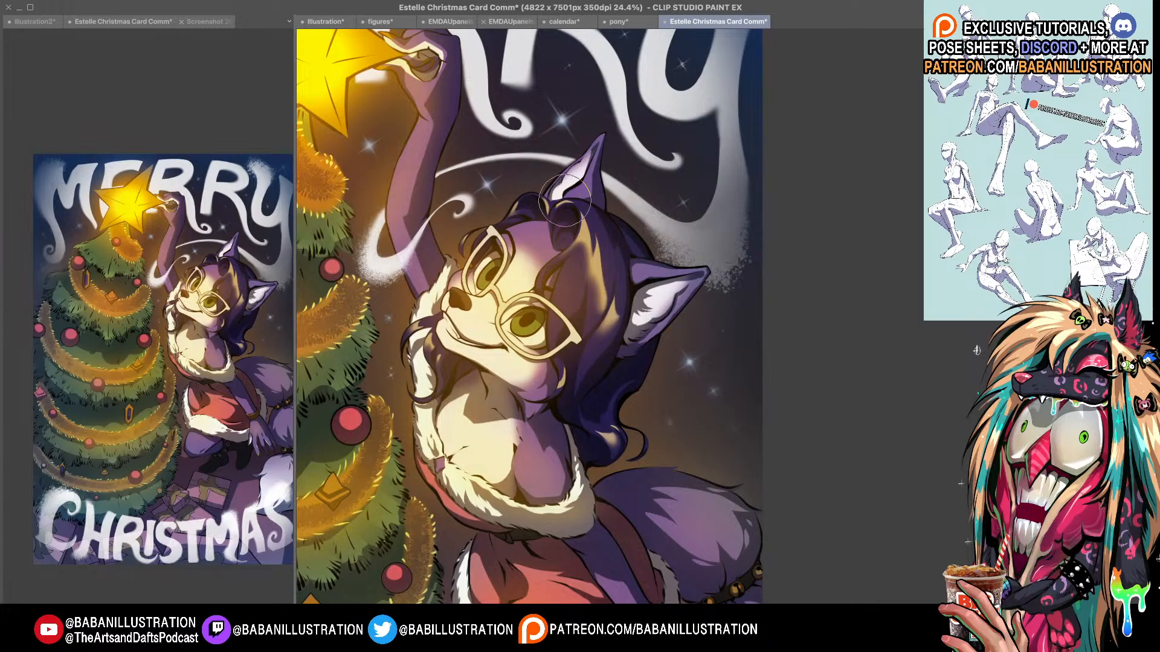
- Blend the hair's golden highlights into a softer purple sheen across the fringe and crown
{"action": "left_click_drag", "start_coordinate": [648, 302], "coordinate": [636, 322]}
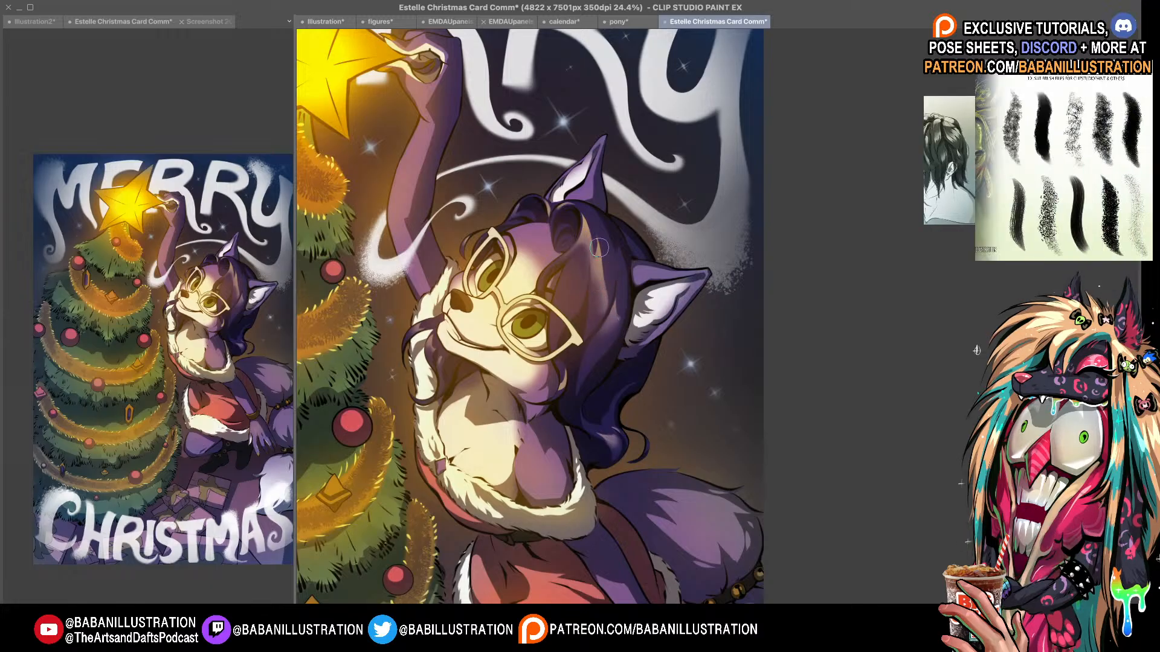
{"action": "left_click_drag", "start_coordinate": [689, 283], "coordinate": [700, 284]}
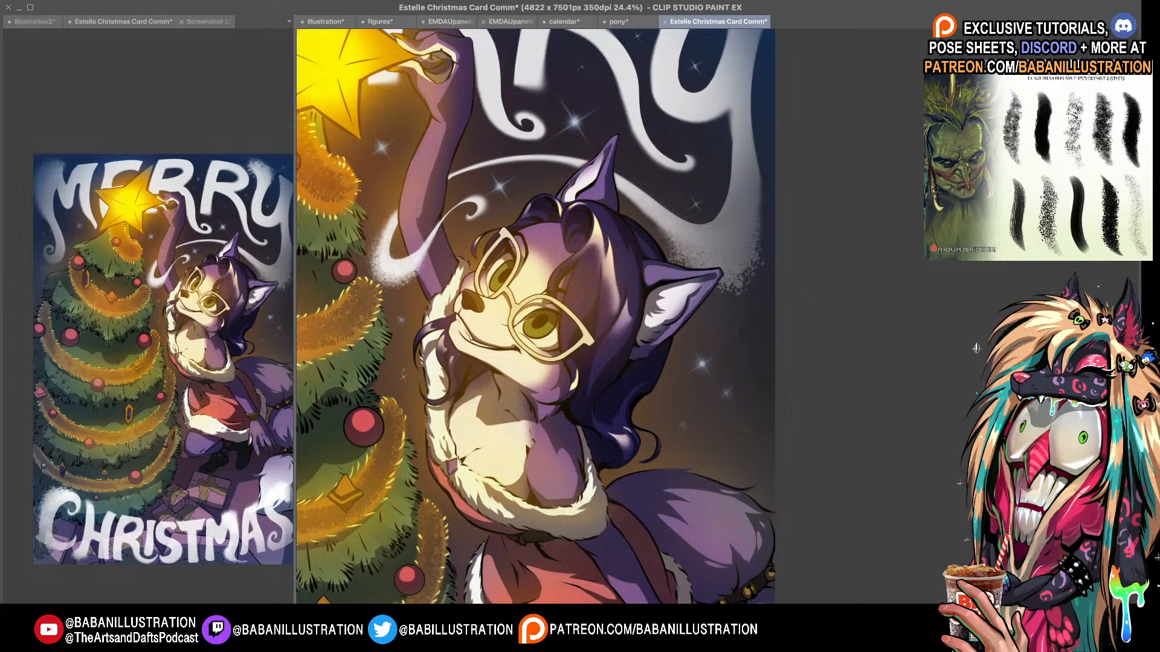
{"action": "left_click_drag", "start_coordinate": [744, 303], "coordinate": [749, 301]}
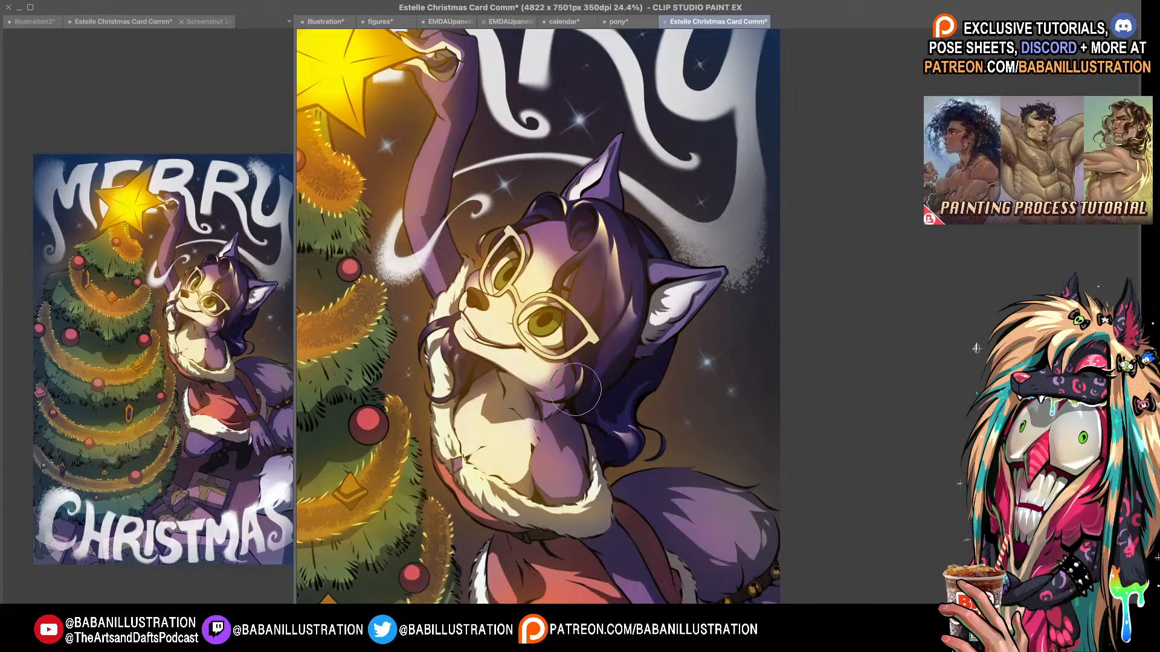
- Add dark flecks around the pupils in the character's green irises behind the glasses
{"action": "left_click_drag", "start_coordinate": [667, 486], "coordinate": [689, 345]}
{"action": "left_click_drag", "start_coordinate": [738, 384], "coordinate": [731, 441]}
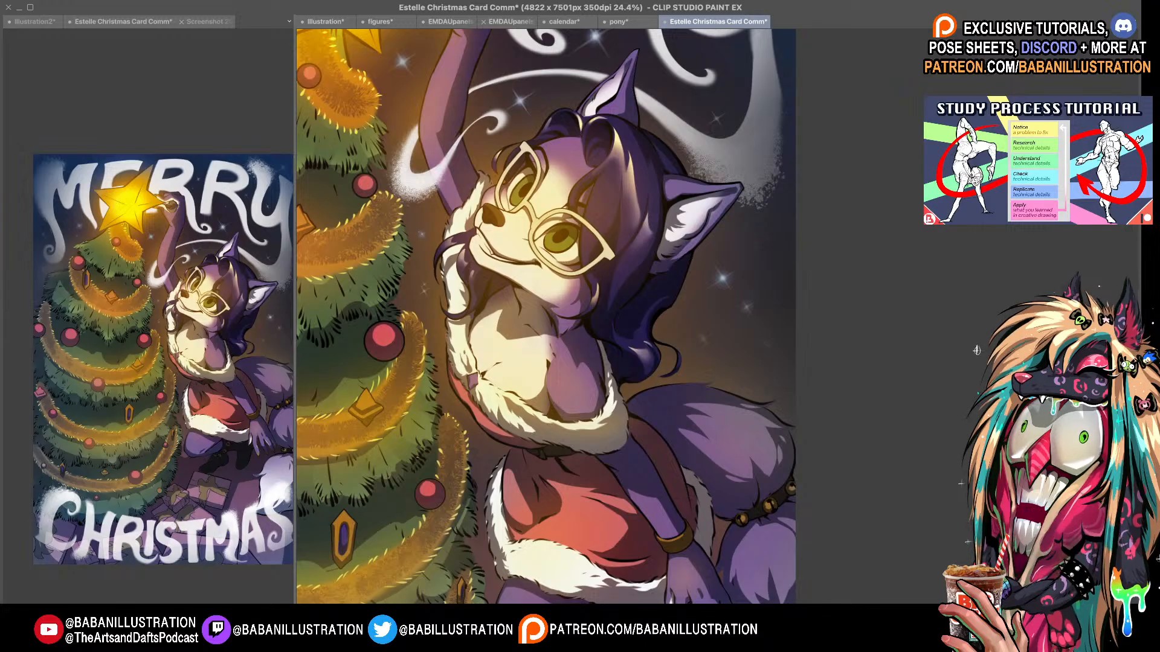
{"action": "key", "text": "super+z"}
{"action": "key", "text": "super+y"}
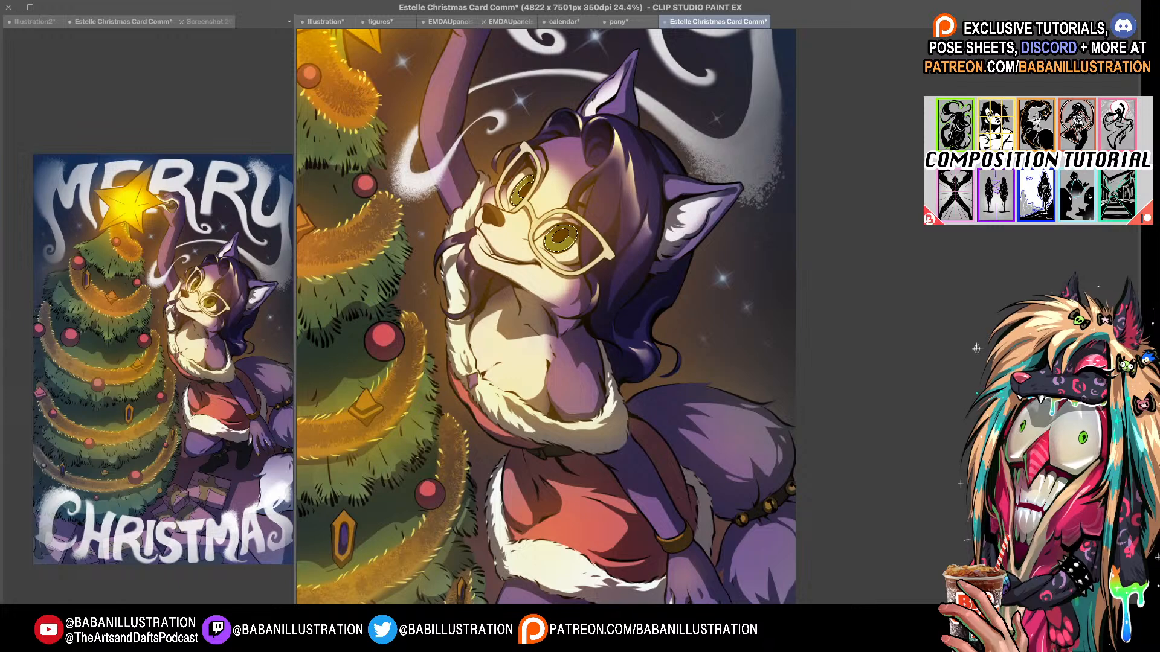
{"action": "scroll", "coordinate": [562, 240], "scroll_direction": "up", "scroll_amount": 1}
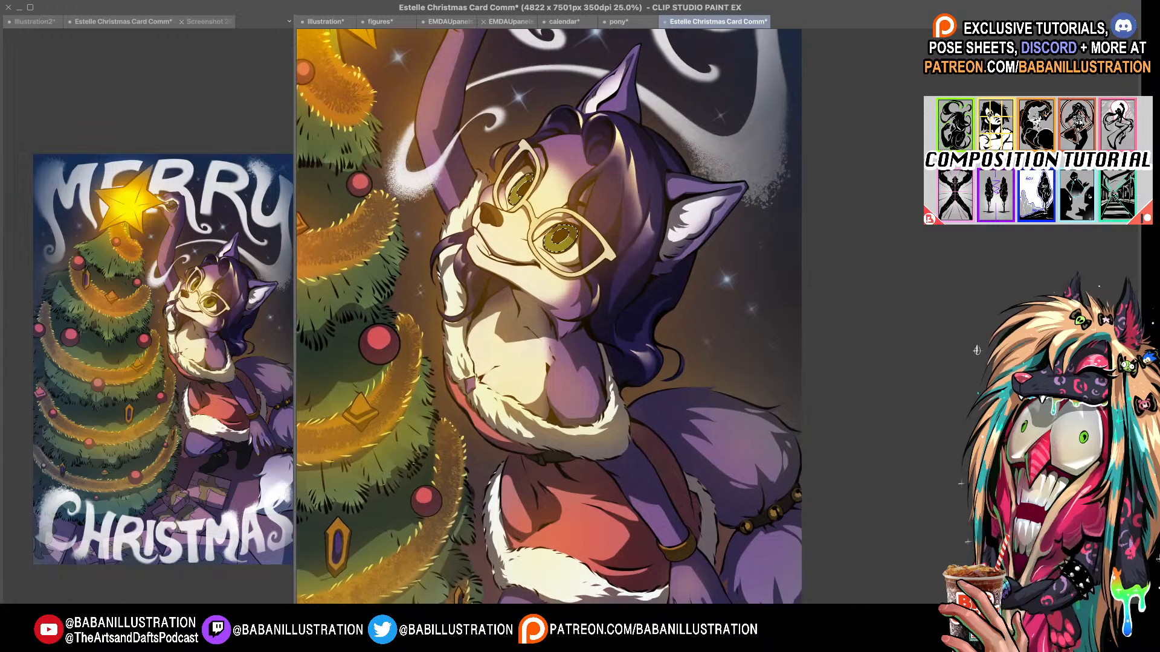
{"action": "scroll", "coordinate": [549, 316], "scroll_direction": "up", "scroll_amount": 2}
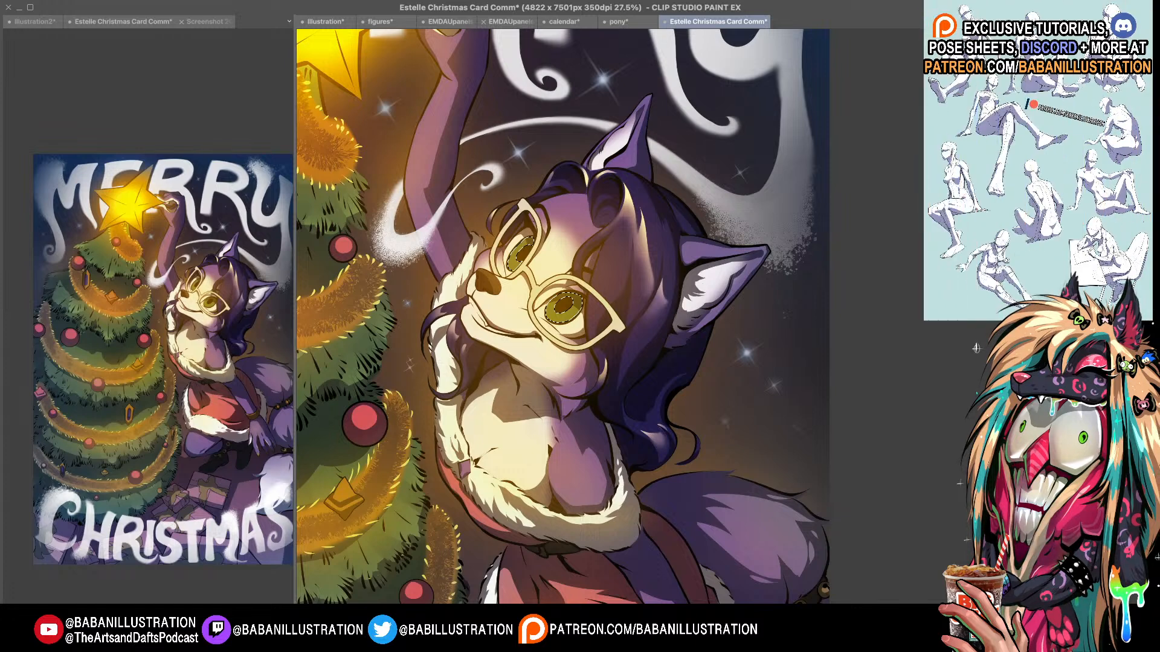
- Open the image "Screenshot 2025-11-19 at 15.20.43.png" in its own canvas and fit its close-up of the character into view
{"action": "key", "text": "super+d"}
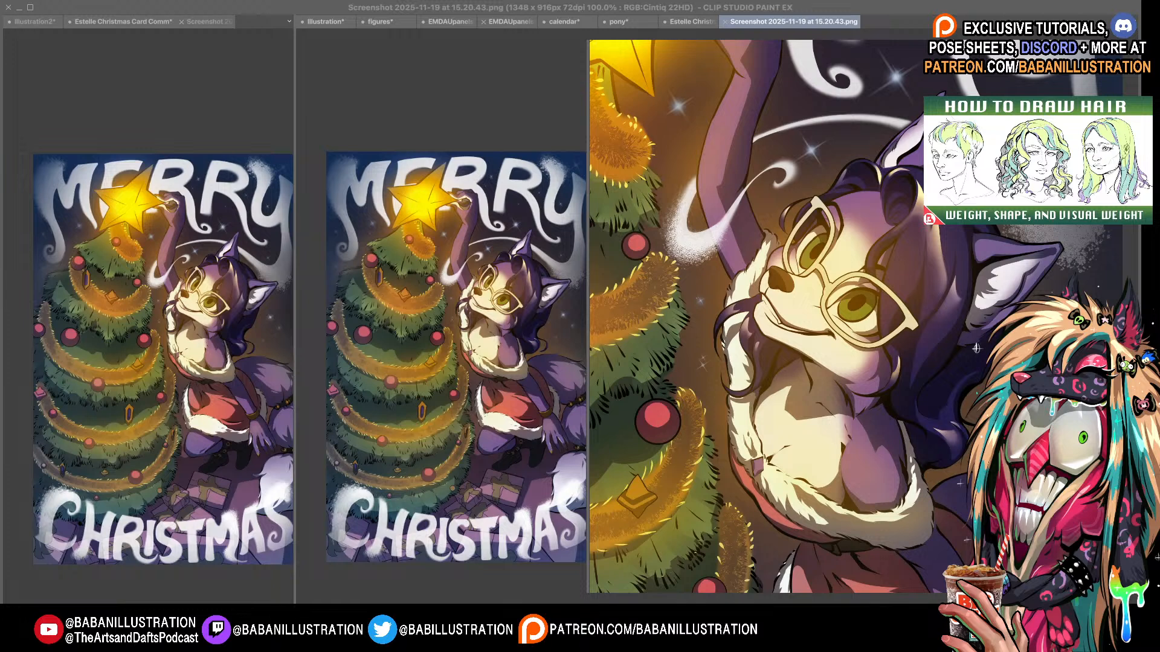
{"action": "scroll", "coordinate": [725, 339], "scroll_direction": "down", "scroll_amount": 3}
{"action": "left_click_drag", "start_coordinate": [725, 338], "coordinate": [654, 299]}
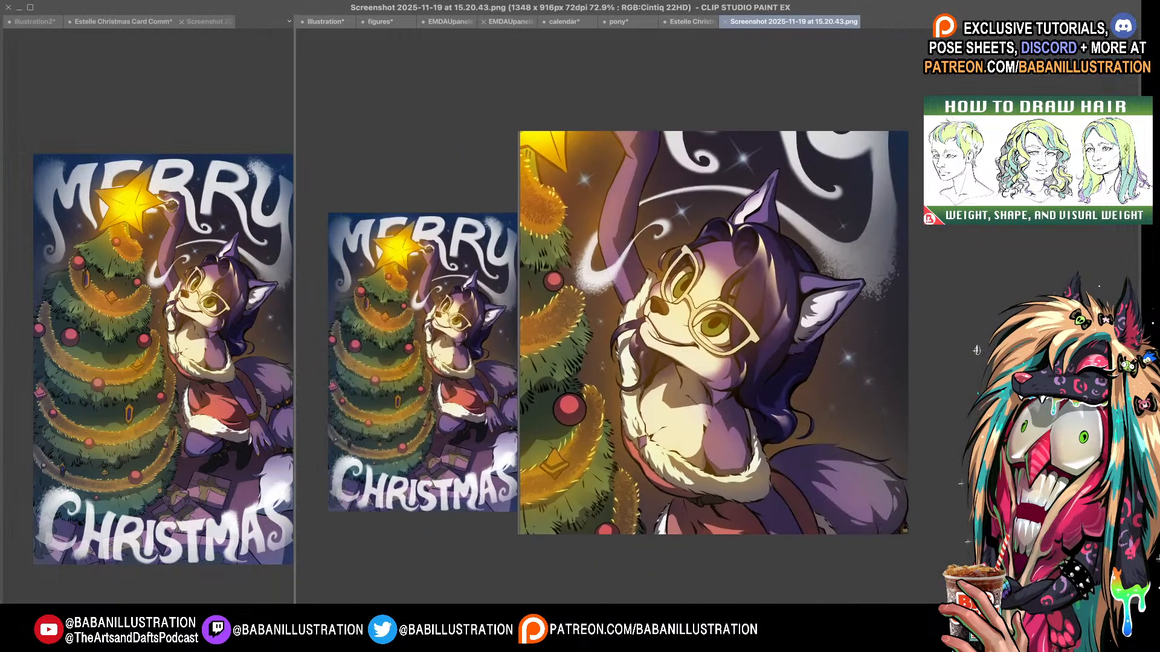
- Add a new layer to the screenshot and try out a white, black-outlined handwritten letter S beside its upper edge
{"action": "key", "text": "super+shift+n"}
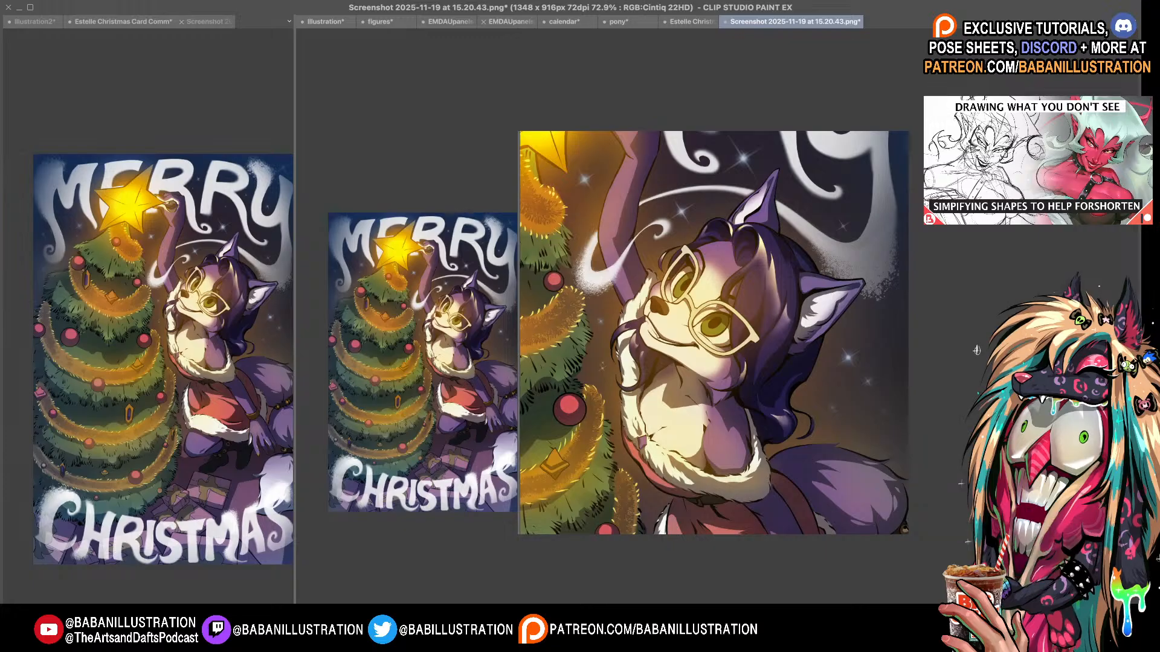
{"action": "mouse_move", "coordinate": [511, 263]}
{"action": "left_mouse_down"}
{"action": "mouse_move", "coordinate": [495, 276]}
{"action": "mouse_move", "coordinate": [515, 294]}
{"action": "left_mouse_up"}
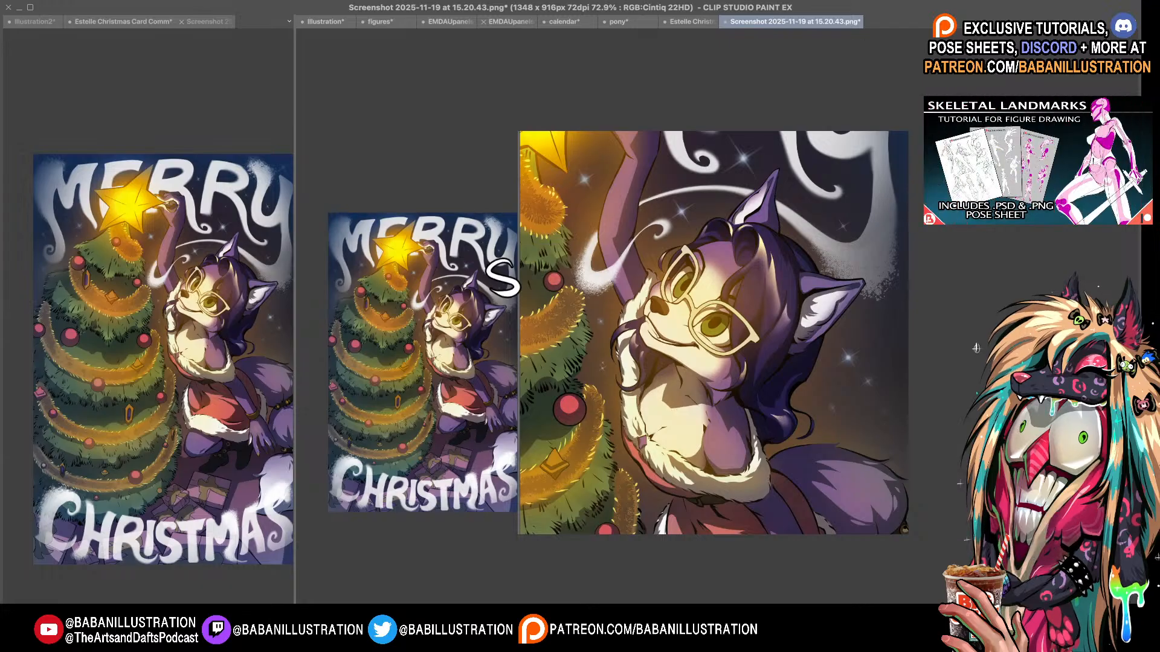
{"action": "mouse_move", "coordinate": [512, 263]}
{"action": "left_mouse_down"}
{"action": "mouse_move", "coordinate": [495, 276]}
{"action": "mouse_move", "coordinate": [515, 294]}
{"action": "mouse_move", "coordinate": [515, 282]}
{"action": "mouse_move", "coordinate": [507, 289]}
{"action": "mouse_move", "coordinate": [527, 279]}
{"action": "left_mouse_up"}
{"action": "key", "text": "e"}
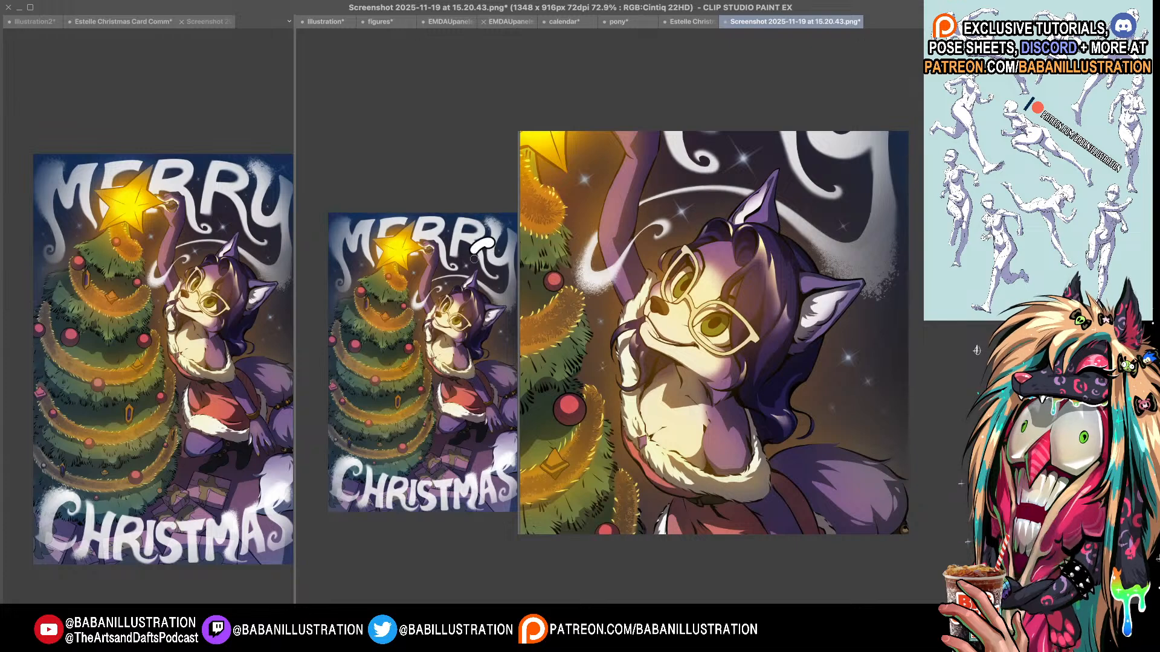
{"action": "mouse_move", "coordinate": [486, 256]}
{"action": "left_mouse_down"}
{"action": "mouse_move", "coordinate": [477, 248]}
{"action": "mouse_move", "coordinate": [502, 266]}
{"action": "mouse_move", "coordinate": [477, 273]}
{"action": "left_mouse_up"}
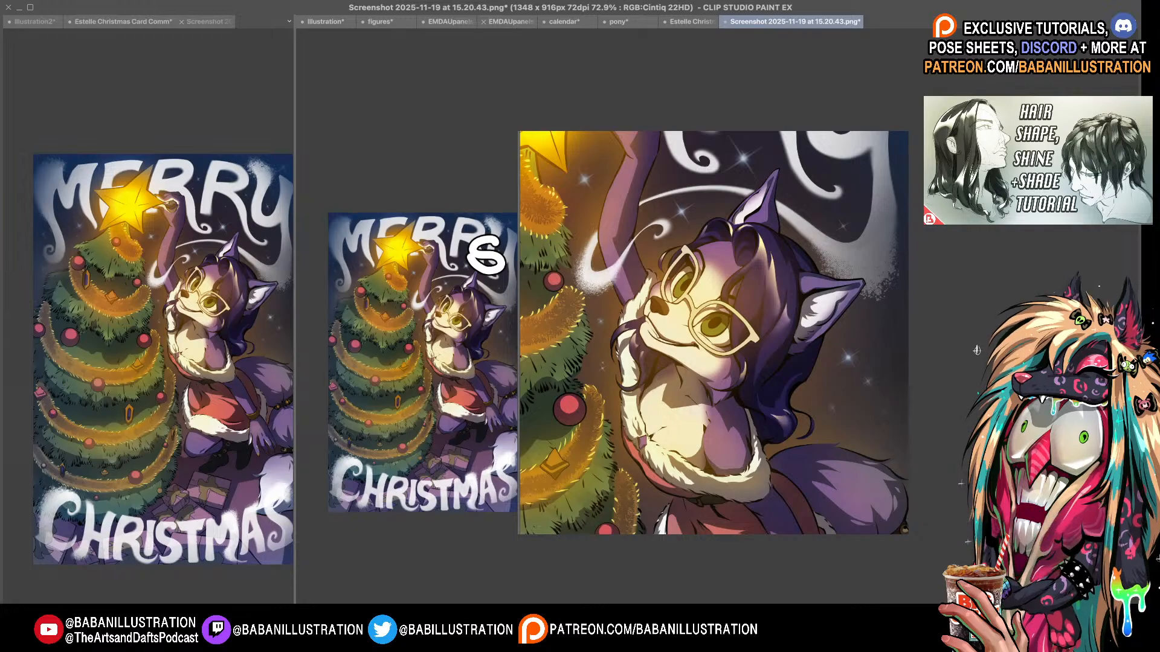
{"action": "key", "text": "ctrl+z"}
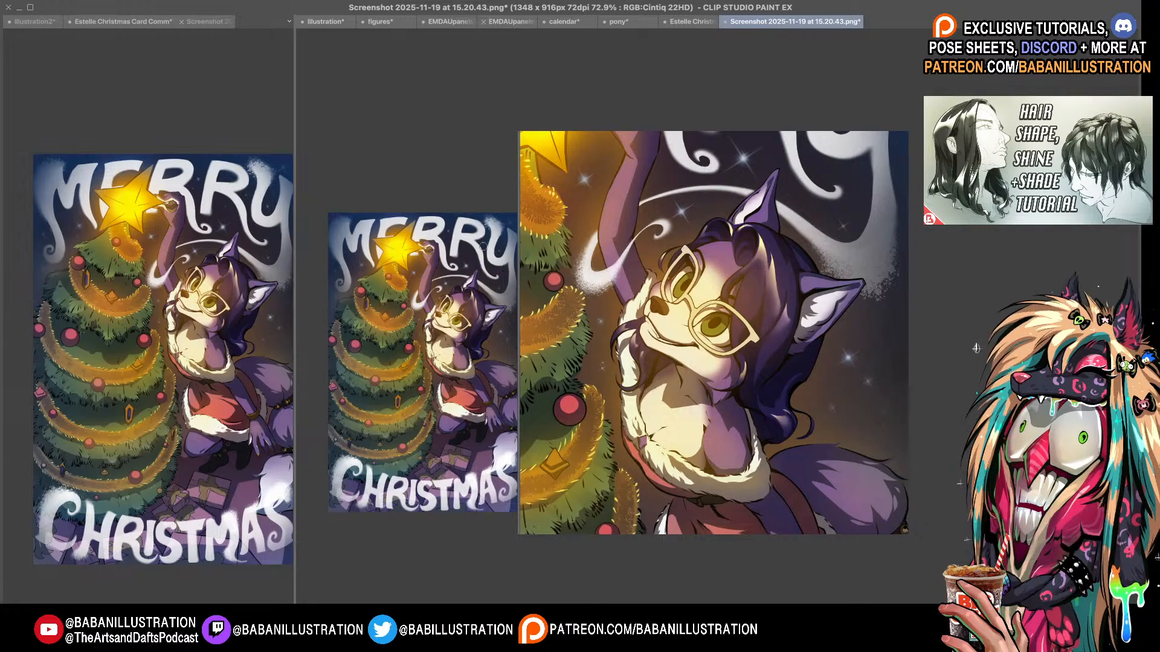
- Handwrite "streaming" in white with a black outline across the screenshot's upper part, ending in a looping underline
{"action": "mouse_move", "coordinate": [487, 237]}
{"action": "left_mouse_down"}
{"action": "mouse_move", "coordinate": [495, 268]}
{"action": "mouse_move", "coordinate": [468, 273]}
{"action": "left_mouse_up"}
{"action": "mouse_move", "coordinate": [511, 223]}
{"action": "left_mouse_down"}
{"action": "mouse_move", "coordinate": [510, 258]}
{"action": "mouse_move", "coordinate": [534, 258]}
{"action": "left_mouse_up"}
{"action": "left_click_drag", "start_coordinate": [512, 250], "coordinate": [527, 247]}
{"action": "left_click_drag", "start_coordinate": [544, 259], "coordinate": [562, 237]}
{"action": "mouse_move", "coordinate": [557, 248]}
{"action": "left_mouse_down"}
{"action": "mouse_move", "coordinate": [587, 240]}
{"action": "mouse_move", "coordinate": [561, 257]}
{"action": "mouse_move", "coordinate": [583, 249]}
{"action": "left_mouse_up"}
{"action": "key", "text": "ctrl+z"}
{"action": "mouse_move", "coordinate": [597, 227]}
{"action": "left_mouse_down"}
{"action": "mouse_move", "coordinate": [639, 217]}
{"action": "mouse_move", "coordinate": [661, 229]}
{"action": "mouse_move", "coordinate": [659, 198]}
{"action": "mouse_move", "coordinate": [679, 231]}
{"action": "mouse_move", "coordinate": [702, 234]}
{"action": "left_mouse_up"}
{"action": "left_click", "coordinate": [657, 200]}
{"action": "mouse_move", "coordinate": [728, 196]}
{"action": "left_mouse_down"}
{"action": "mouse_move", "coordinate": [719, 201]}
{"action": "mouse_move", "coordinate": [744, 232]}
{"action": "mouse_move", "coordinate": [665, 266]}
{"action": "left_mouse_up"}
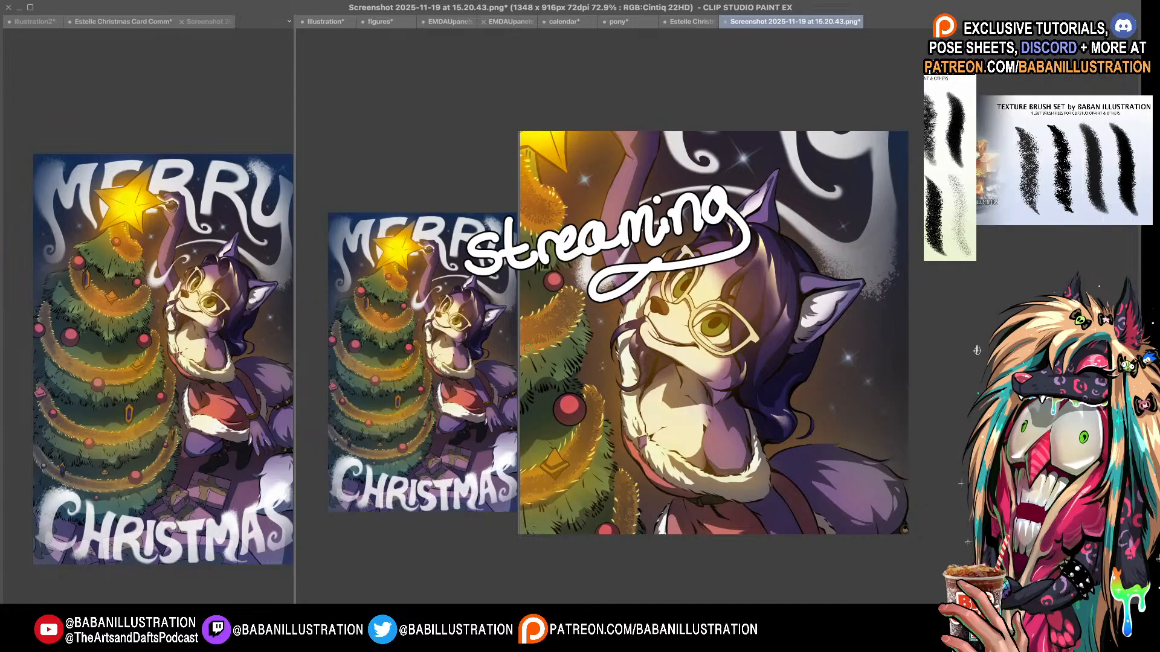
- Handwrite "Wip" below "streaming" and finish it with a looping zigzag flourish underneath
{"action": "mouse_move", "coordinate": [521, 324]}
{"action": "left_mouse_down"}
{"action": "mouse_move", "coordinate": [516, 374]}
{"action": "mouse_move", "coordinate": [534, 335]}
{"action": "mouse_move", "coordinate": [503, 344]}
{"action": "mouse_move", "coordinate": [561, 312]}
{"action": "mouse_move", "coordinate": [523, 310]}
{"action": "left_mouse_up"}
{"action": "key", "text": "ctrl+z"}
{"action": "left_click", "coordinate": [578, 349]}
{"action": "mouse_move", "coordinate": [577, 364]}
{"action": "left_mouse_down"}
{"action": "mouse_move", "coordinate": [575, 392]}
{"action": "mouse_move", "coordinate": [601, 450]}
{"action": "mouse_move", "coordinate": [592, 399]}
{"action": "left_mouse_up"}
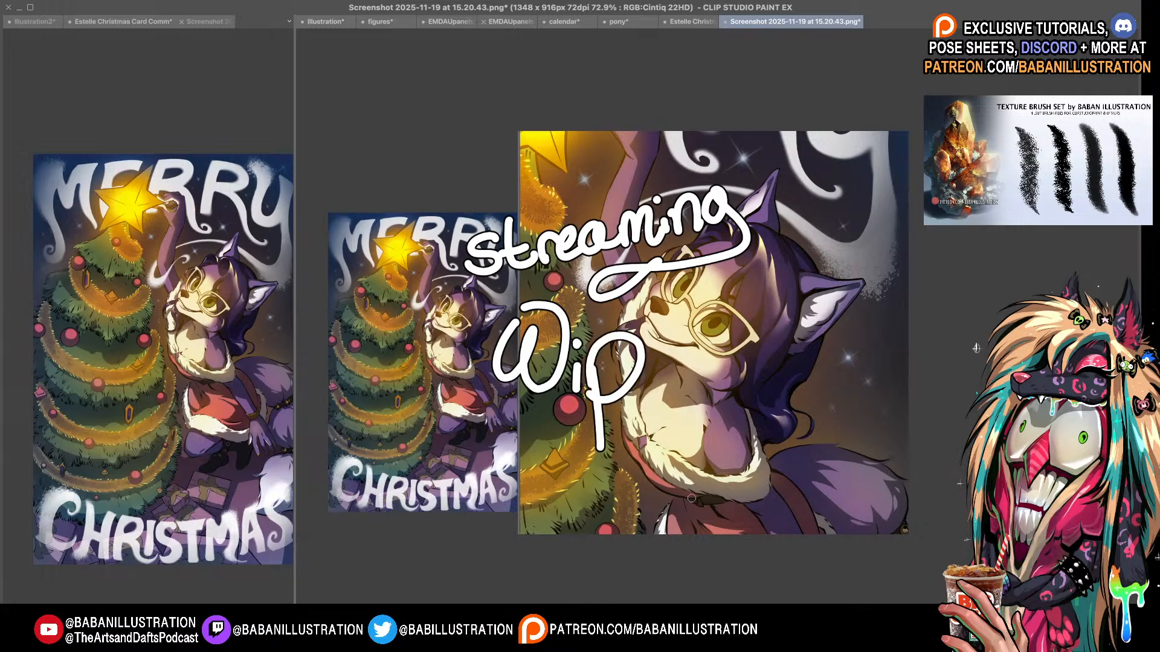
{"action": "mouse_move", "coordinate": [508, 420]}
{"action": "left_mouse_down"}
{"action": "mouse_move", "coordinate": [604, 423]}
{"action": "mouse_move", "coordinate": [516, 426]}
{"action": "mouse_move", "coordinate": [604, 432]}
{"action": "mouse_move", "coordinate": [622, 468]}
{"action": "mouse_move", "coordinate": [576, 495]}
{"action": "mouse_move", "coordinate": [607, 508]}
{"action": "left_mouse_up"}
{"action": "key", "text": "ctrl+z"}
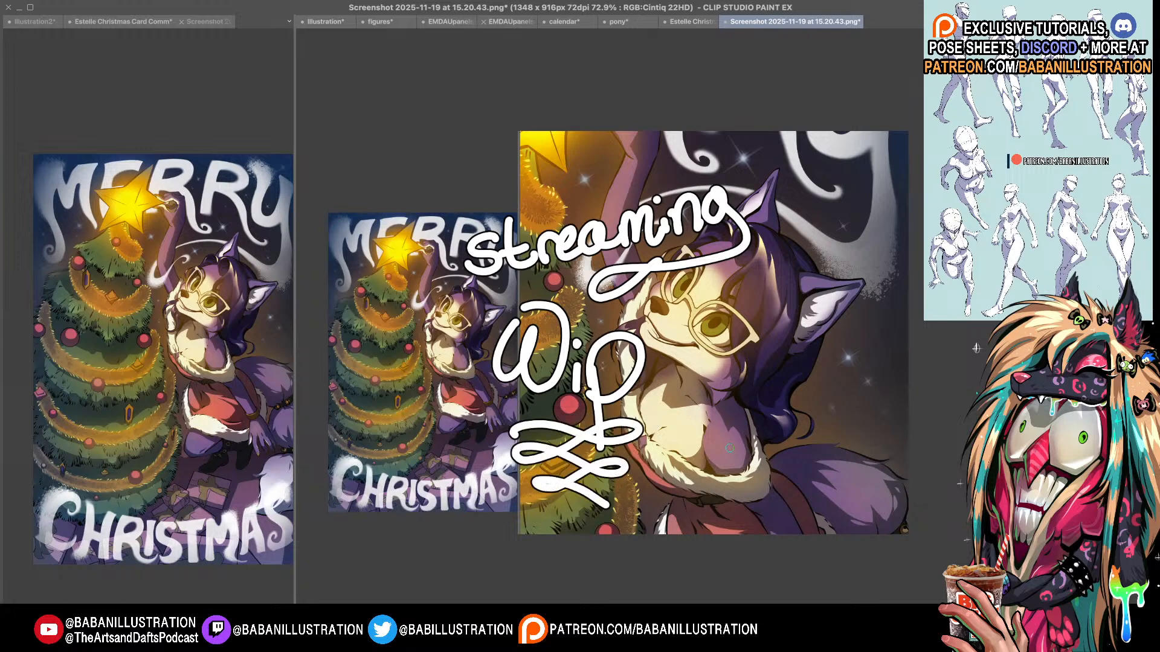
{"action": "left_click_drag", "start_coordinate": [720, 445], "coordinate": [721, 446]}
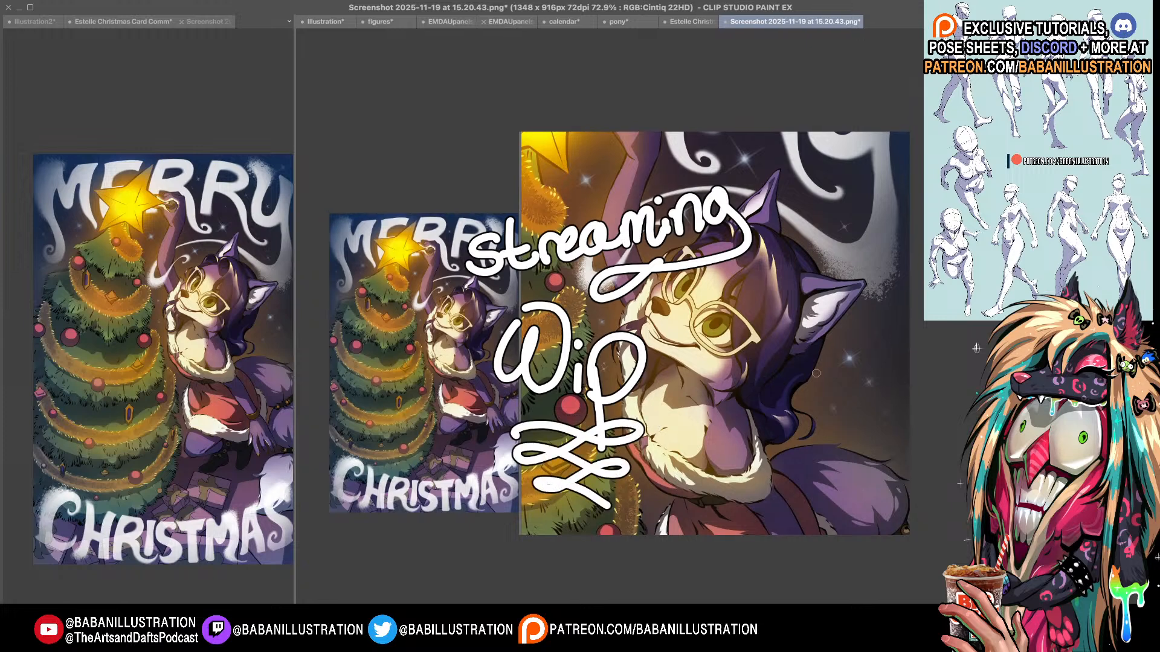
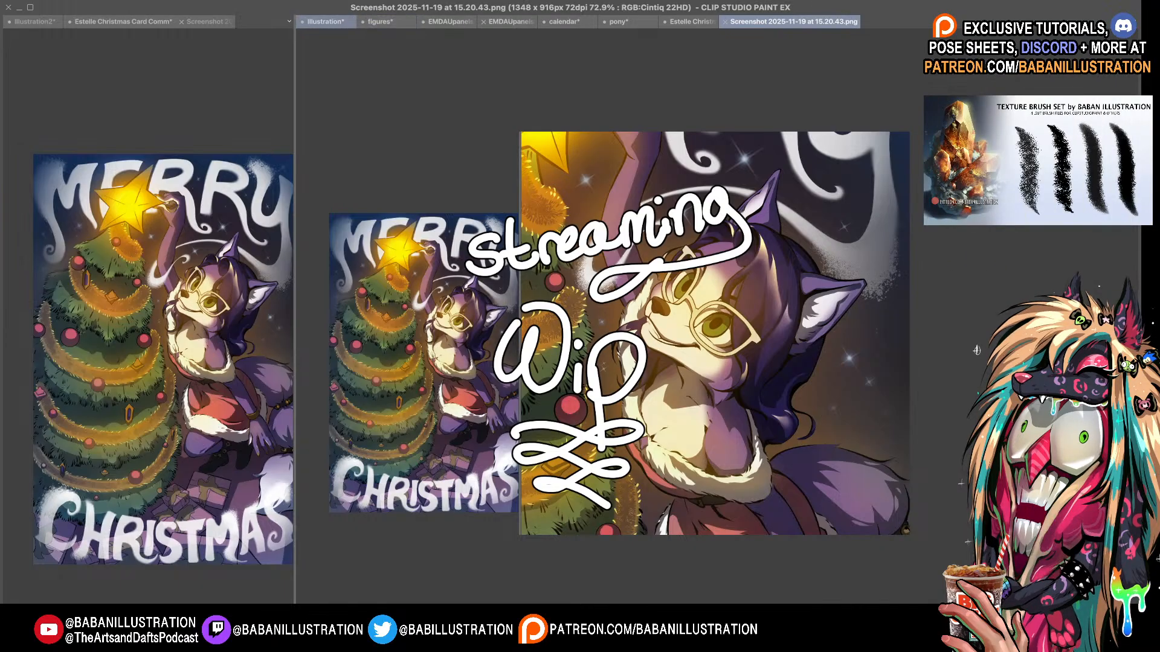
- Switch back to the Estelle Christmas Card Comm canvas and examine the character's face, raised arm and surroundings
{"action": "left_click", "coordinate": [691, 21]}
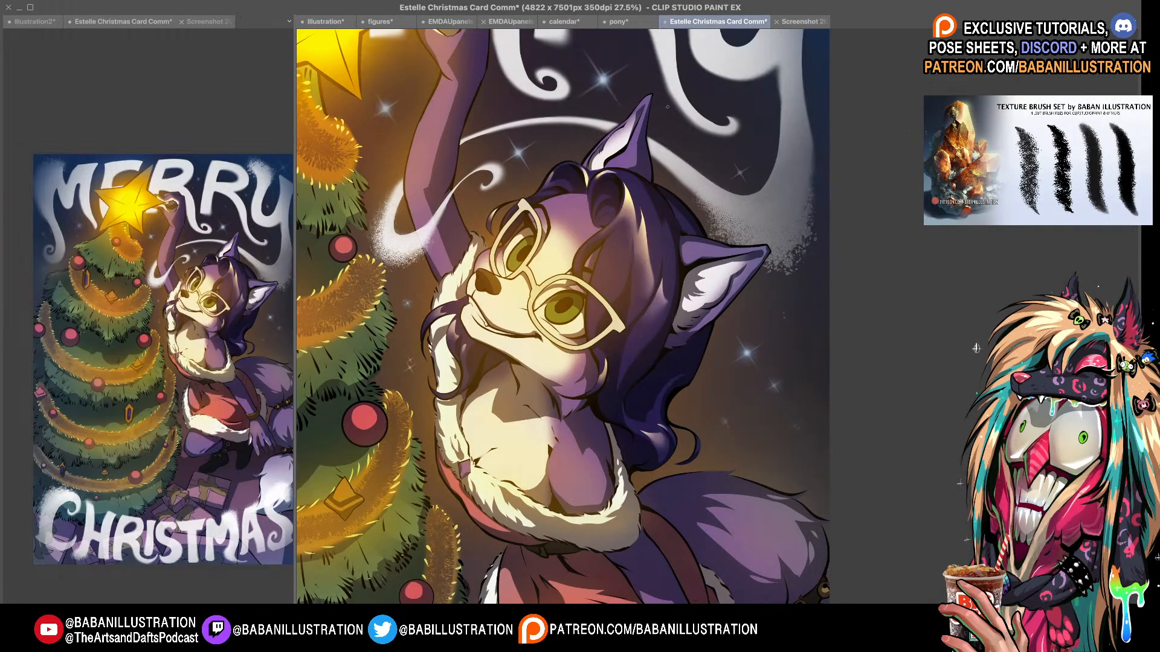
{"action": "scroll", "coordinate": [561, 316], "scroll_direction": "right", "scroll_amount": 1}
{"action": "scroll", "coordinate": [562, 317], "scroll_direction": "left", "scroll_amount": 1}
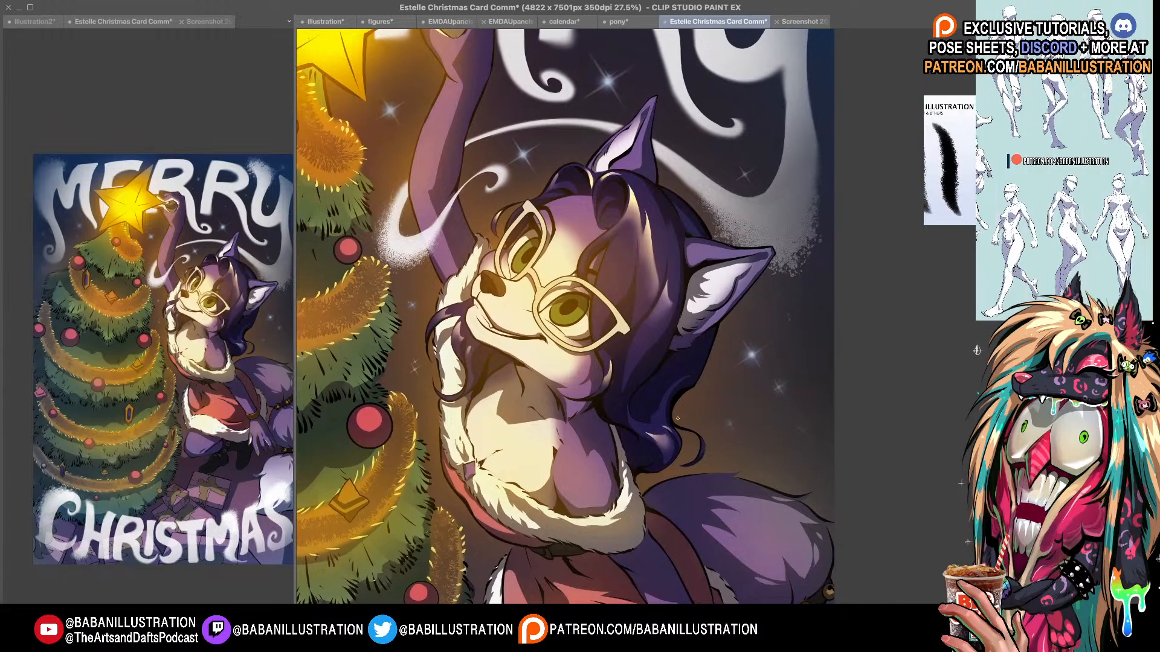
{"action": "scroll", "coordinate": [561, 317], "scroll_direction": "left", "scroll_amount": 3}
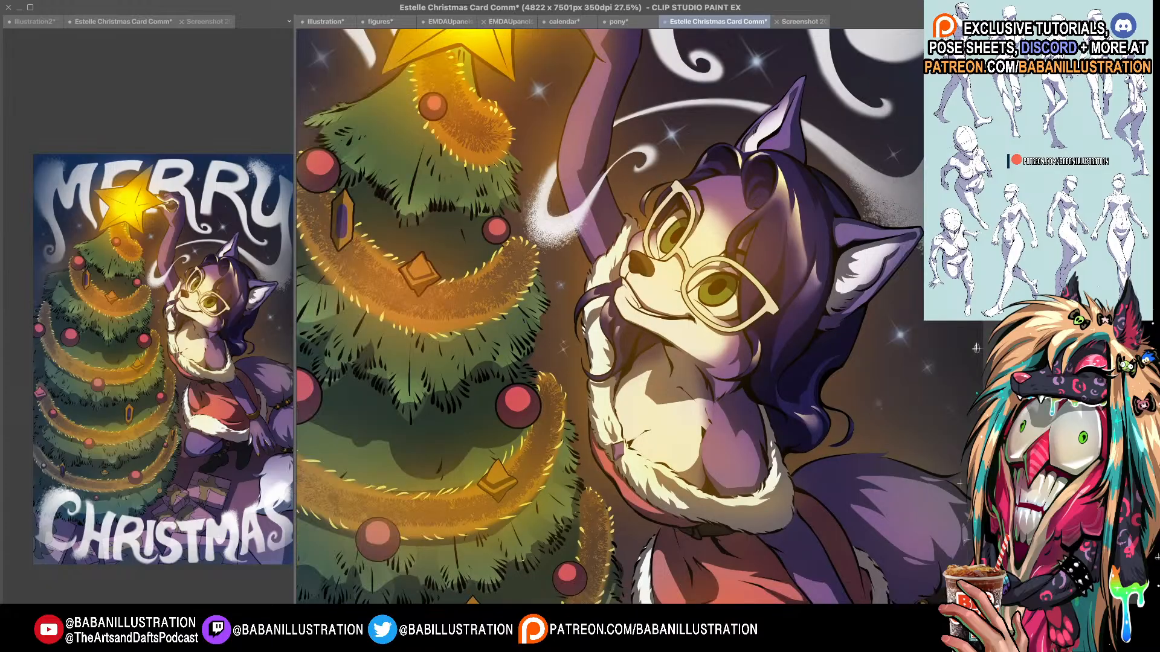
{"action": "scroll", "coordinate": [976, 349], "scroll_direction": "right", "scroll_amount": 3}
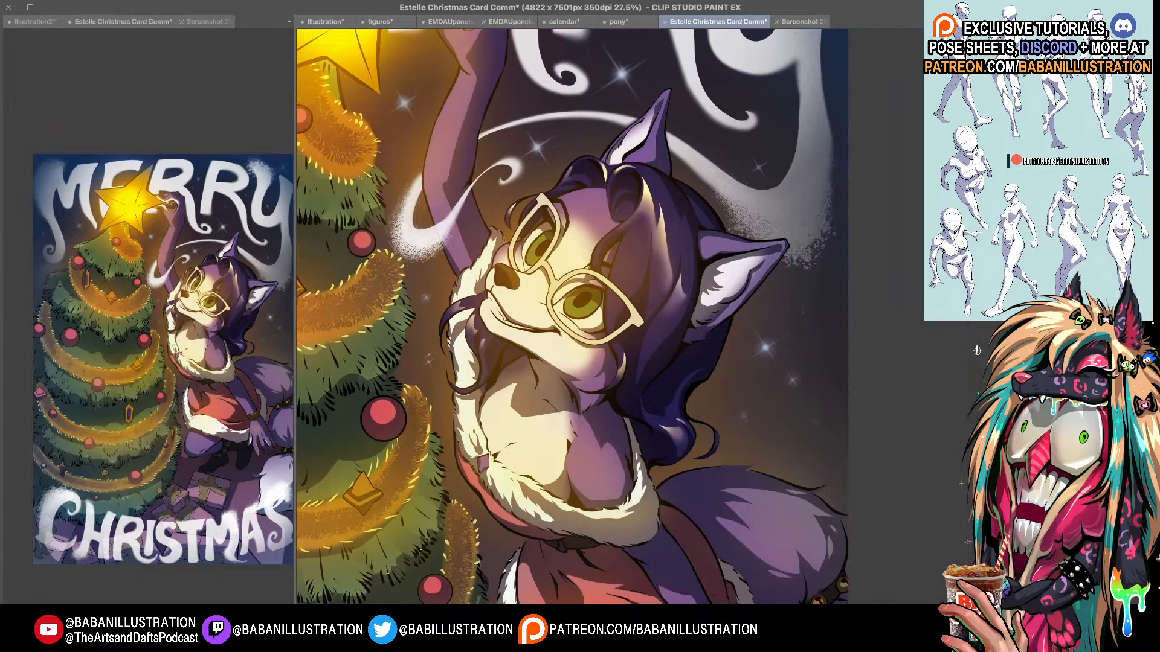
{"action": "scroll", "coordinate": [562, 317], "scroll_direction": "right", "scroll_amount": 2}
{"action": "scroll", "coordinate": [562, 317], "scroll_direction": "up", "scroll_amount": 2}
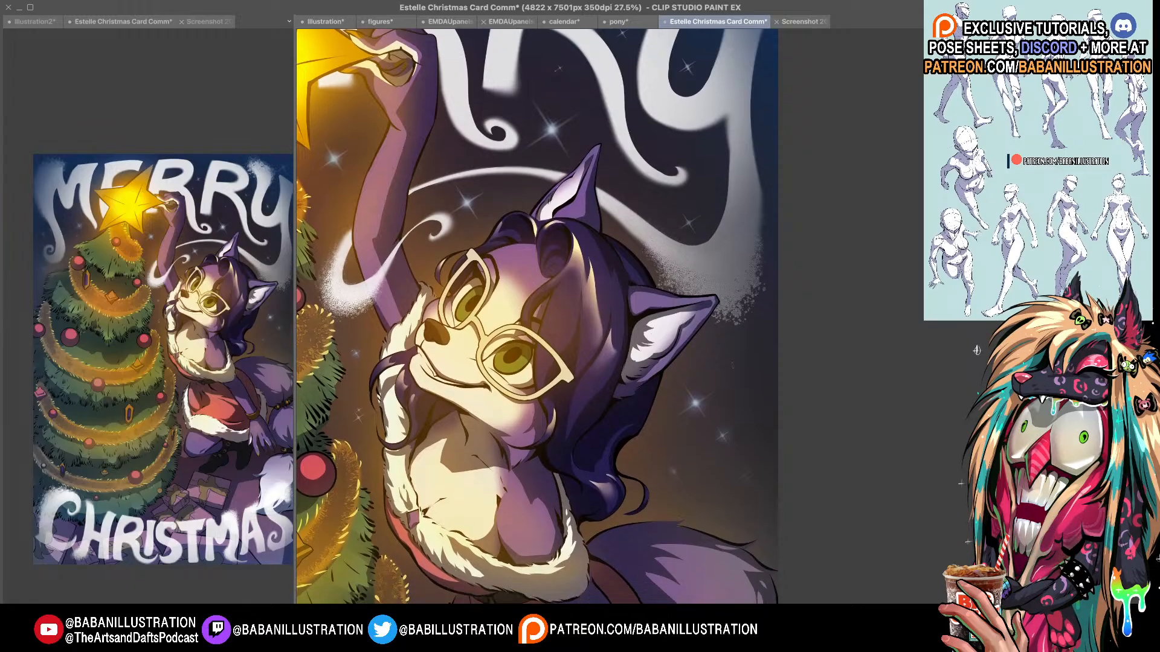
{"action": "scroll", "coordinate": [976, 350], "scroll_direction": "left", "scroll_amount": 1}
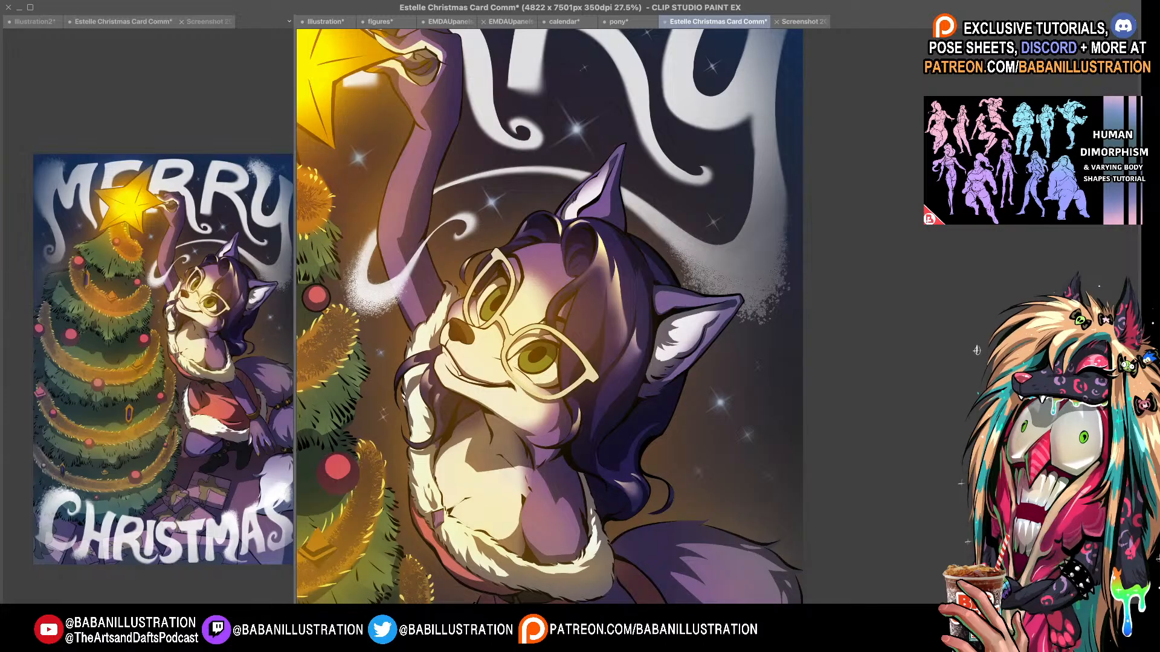
- Rework the character's glasses into thinner, rounder cream frames that sit behind the strands of the fringe
{"action": "key", "text": "super+z"}
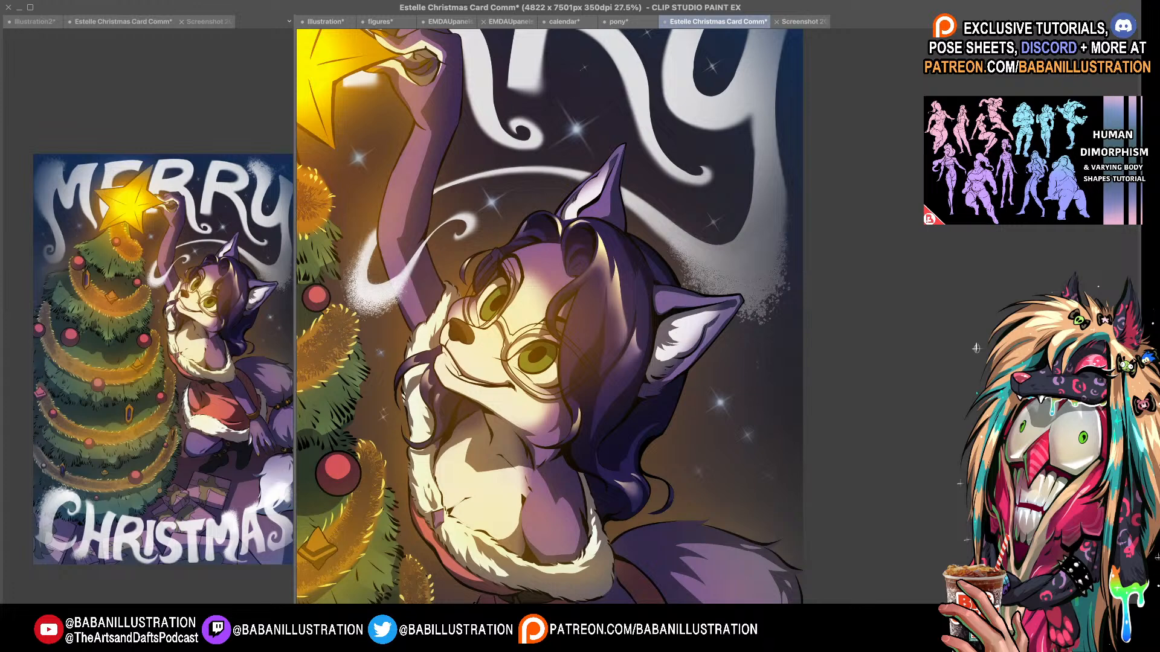
{"action": "key", "text": "super+shift+z"}
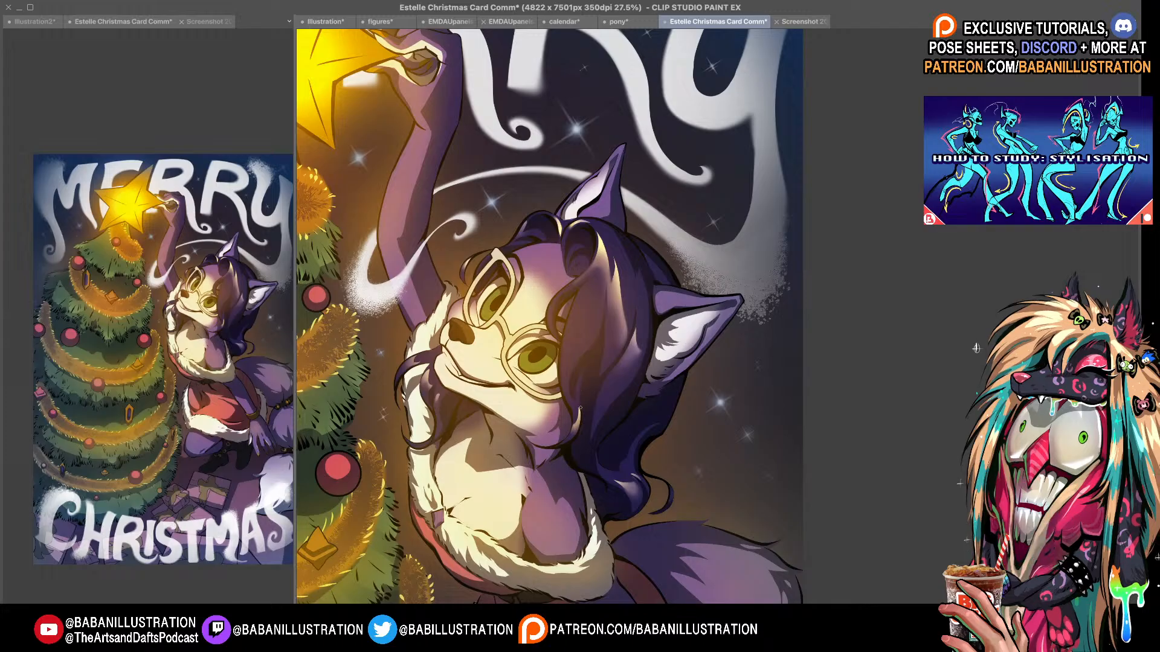
{"action": "scroll", "coordinate": [558, 483], "scroll_direction": "down", "scroll_amount": 3}
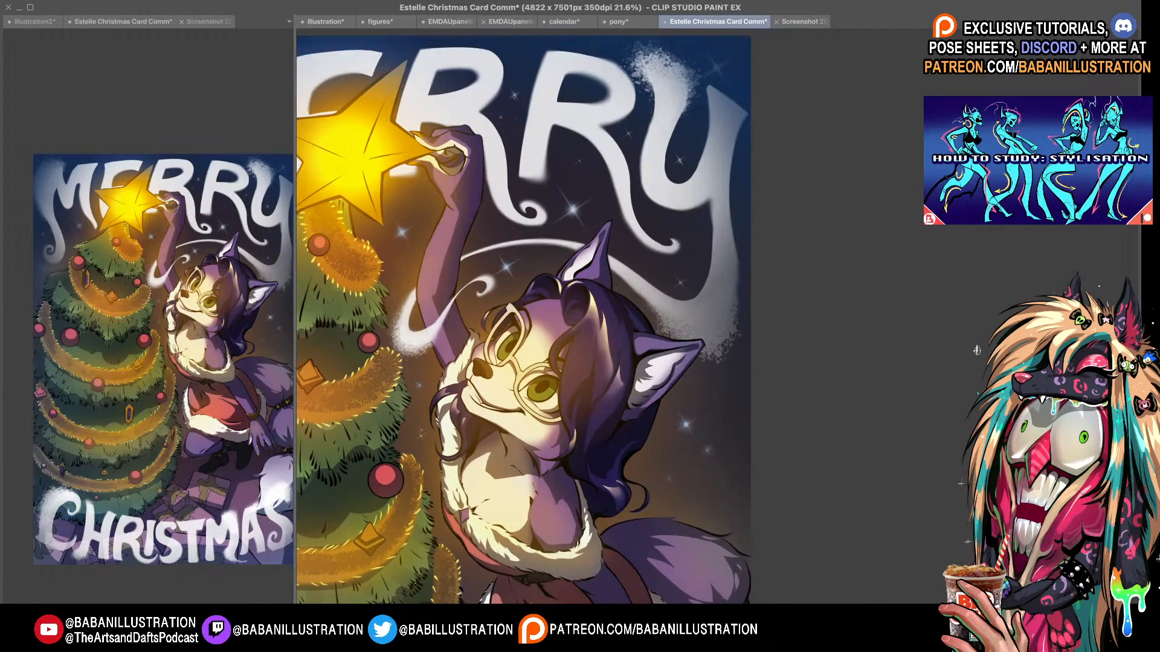
{"action": "left_click_drag", "start_coordinate": [559, 484], "coordinate": [556, 445]}
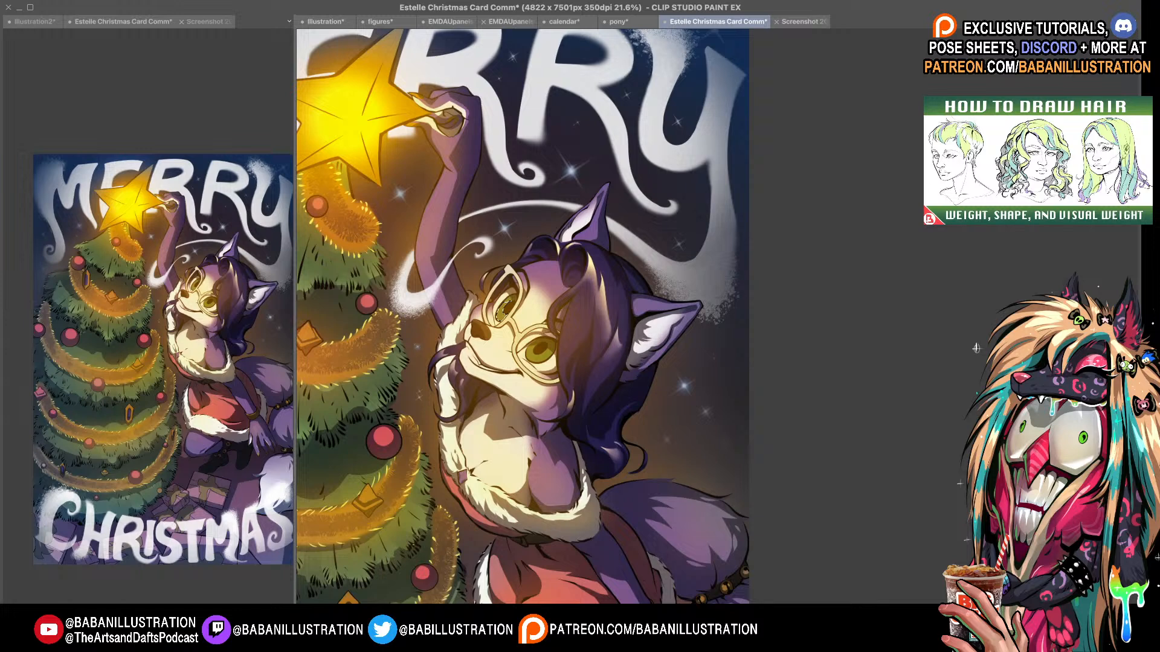
- Select the character's irises, deepen their green shading, and clear the selection
{"action": "left_click", "coordinate": [533, 355], "text": "shift"}
{"action": "scroll", "coordinate": [537, 353], "scroll_direction": "up", "scroll_amount": 2}
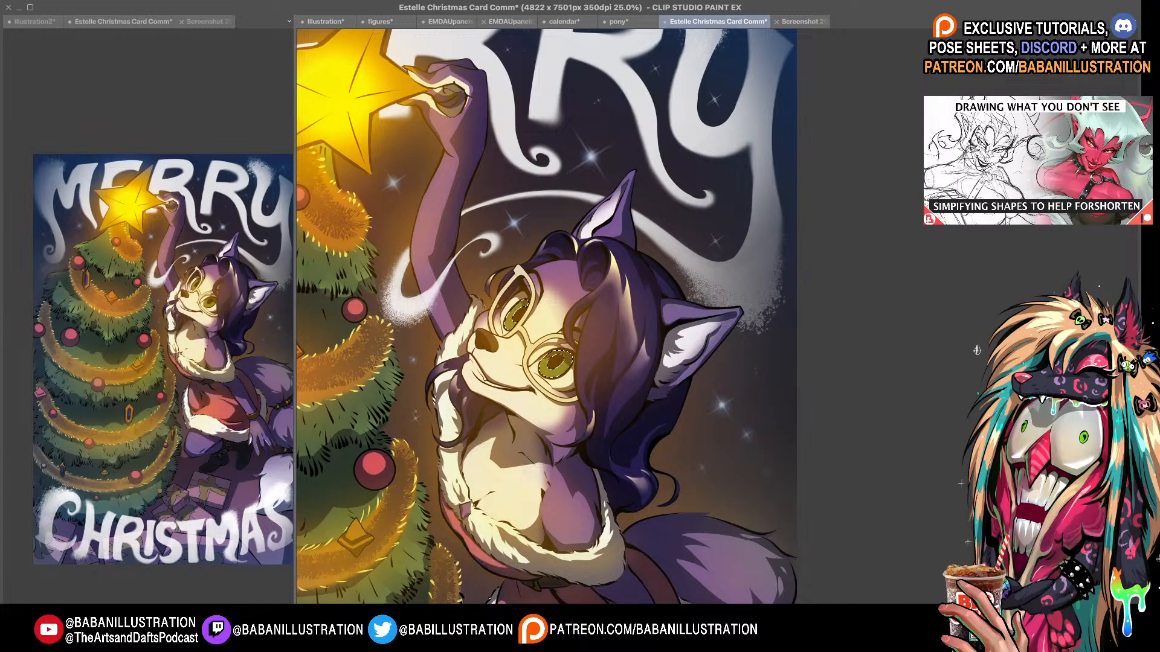
{"action": "key", "text": "super+z"}
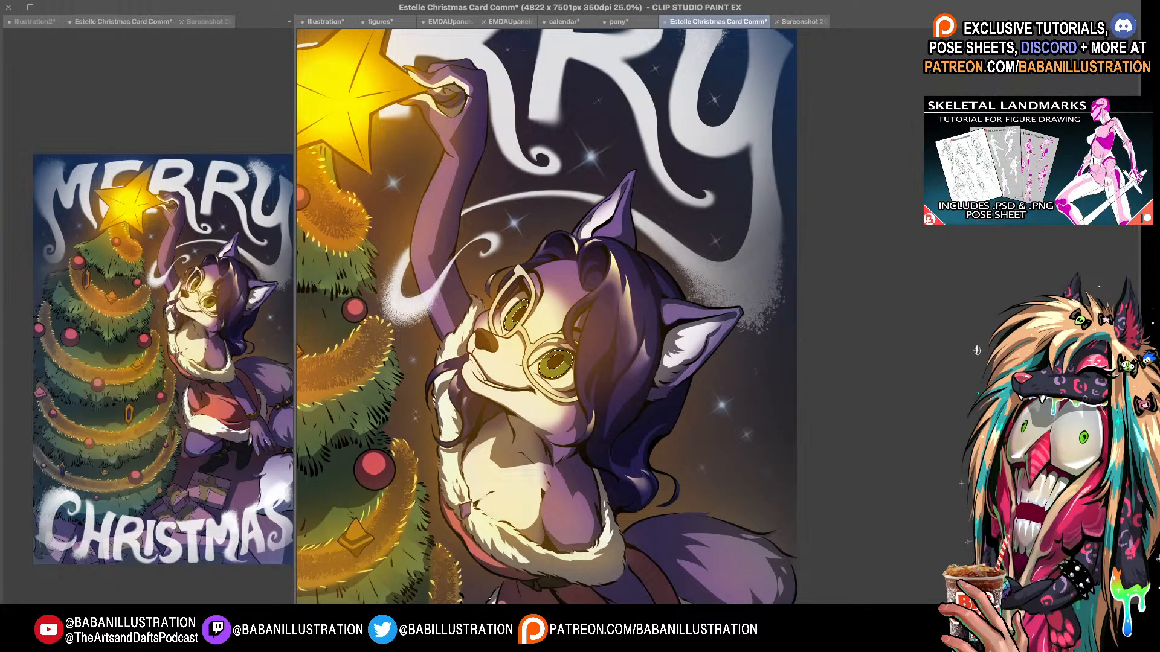
{"action": "mouse_move", "coordinate": [697, 456]}
{"action": "left_mouse_down"}
{"action": "mouse_move", "coordinate": [701, 445]}
{"action": "mouse_move", "coordinate": [700, 458]}
{"action": "left_mouse_up"}
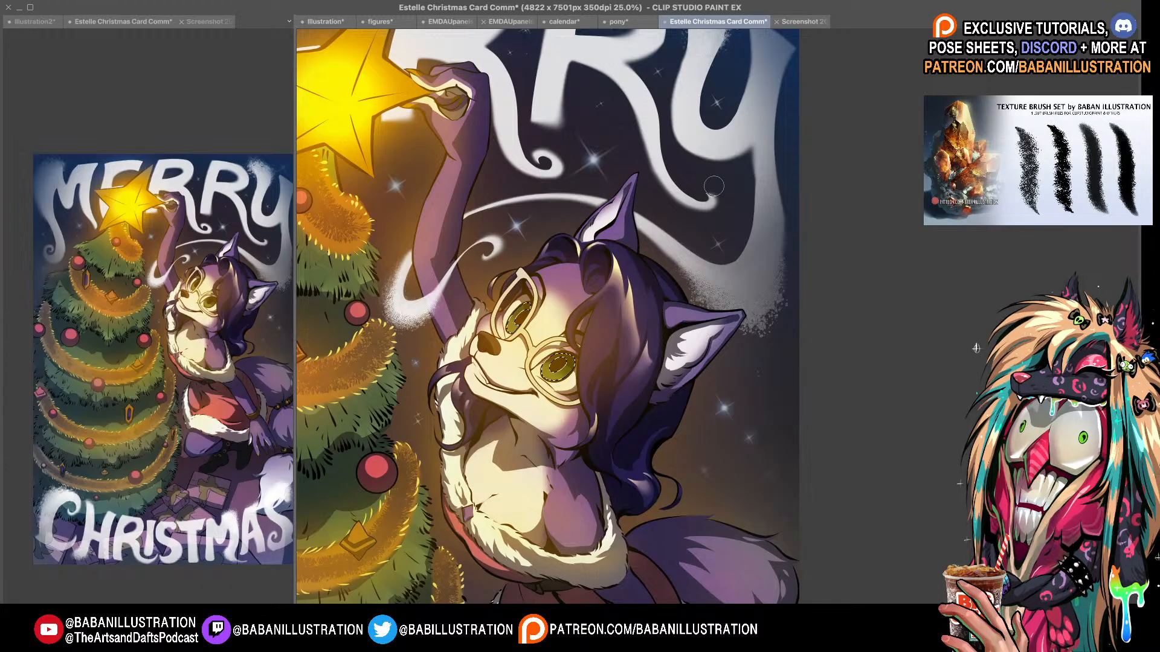
{"action": "left_click_drag", "start_coordinate": [553, 344], "coordinate": [577, 349]}
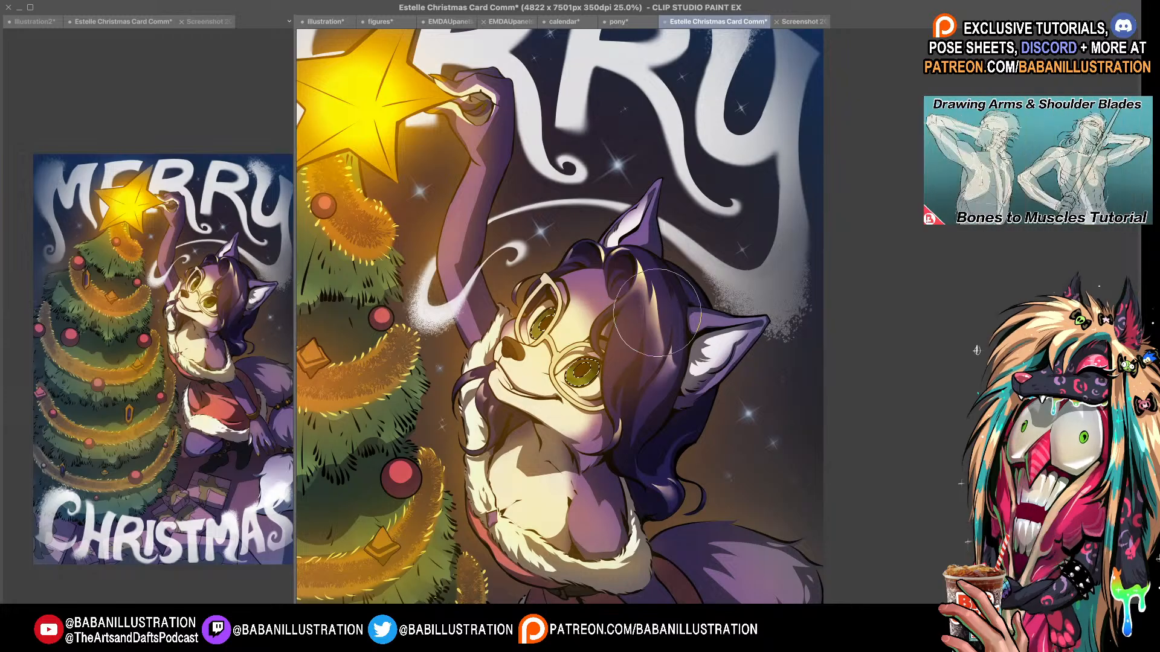
{"action": "left_click_drag", "start_coordinate": [716, 317], "coordinate": [621, 327]}
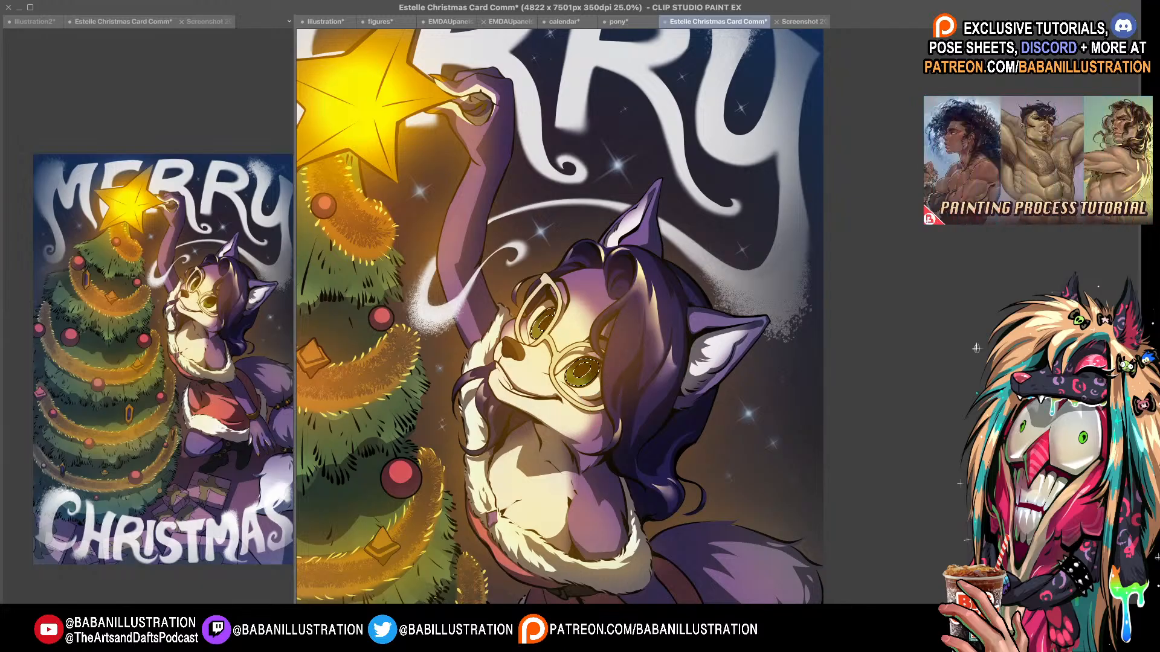
{"action": "left_click_drag", "start_coordinate": [605, 413], "coordinate": [615, 413]}
{"action": "key", "text": "ctrl+d"}
{"action": "left_click_drag", "start_coordinate": [710, 421], "coordinate": [707, 422]}
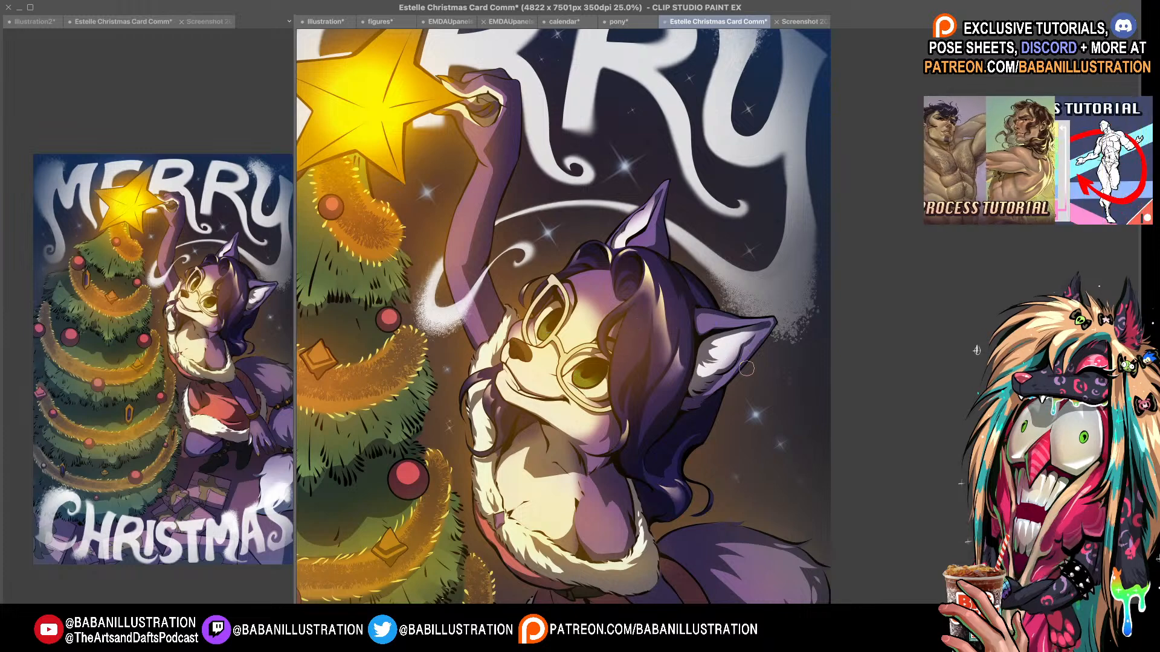
- Mirror the canvas view to check the face and composition, and restore its normal orientation
{"action": "key", "text": "h"}
{"action": "left_click_drag", "start_coordinate": [814, 385], "coordinate": [597, 386]}
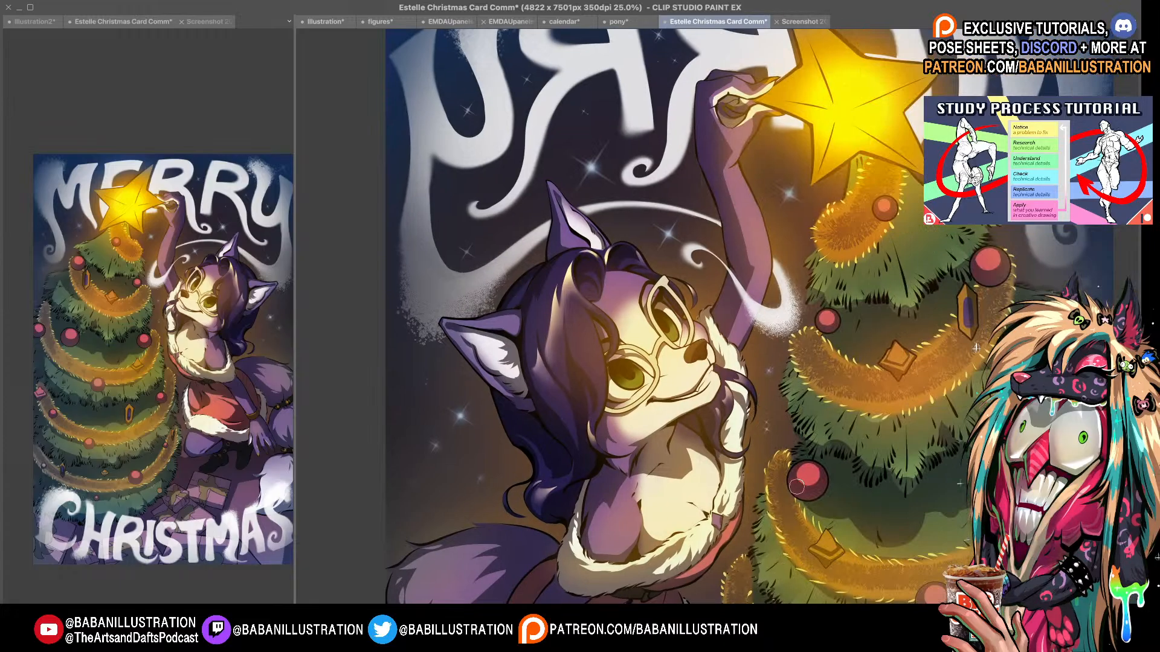
{"action": "key", "text": "h"}
{"action": "left_click_drag", "start_coordinate": [800, 484], "coordinate": [614, 478]}
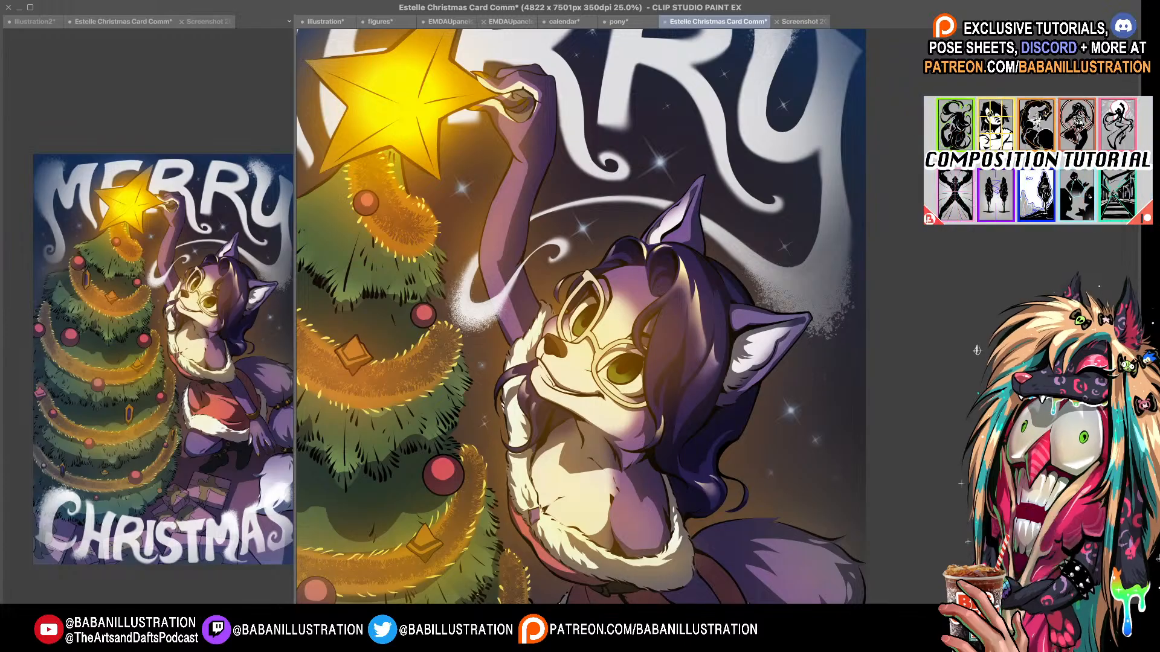
{"action": "scroll", "coordinate": [581, 316], "scroll_direction": "right", "scroll_amount": 1}
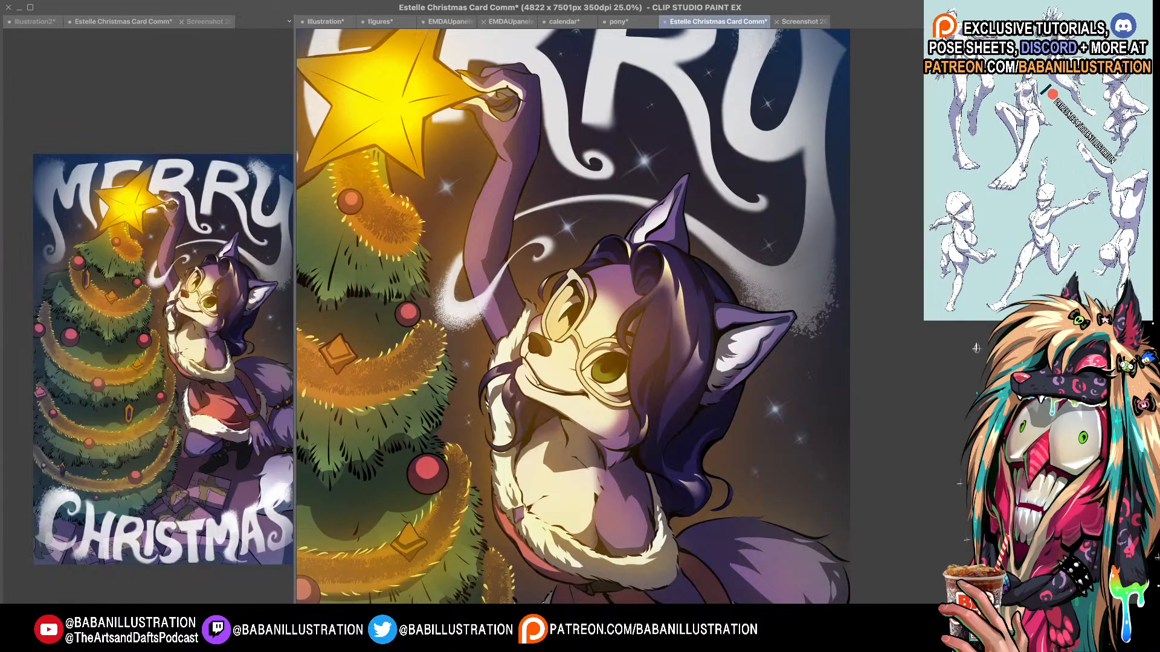
- Fill the glasses' lenses with pale yellow and soften the fill into a translucent glare over the eyes
{"action": "mouse_move", "coordinate": [553, 331]}
{"action": "left_mouse_down"}
{"action": "mouse_move", "coordinate": [577, 277]}
{"action": "mouse_move", "coordinate": [563, 327]}
{"action": "mouse_move", "coordinate": [589, 357]}
{"action": "mouse_move", "coordinate": [619, 357]}
{"action": "mouse_move", "coordinate": [609, 343]}
{"action": "mouse_move", "coordinate": [626, 359]}
{"action": "mouse_move", "coordinate": [617, 345]}
{"action": "mouse_move", "coordinate": [626, 395]}
{"action": "mouse_move", "coordinate": [597, 366]}
{"action": "mouse_move", "coordinate": [619, 371]}
{"action": "mouse_move", "coordinate": [595, 365]}
{"action": "mouse_move", "coordinate": [614, 382]}
{"action": "mouse_move", "coordinate": [594, 383]}
{"action": "mouse_move", "coordinate": [618, 393]}
{"action": "mouse_move", "coordinate": [612, 361]}
{"action": "mouse_move", "coordinate": [598, 356]}
{"action": "mouse_move", "coordinate": [611, 381]}
{"action": "mouse_move", "coordinate": [615, 348]}
{"action": "mouse_move", "coordinate": [620, 372]}
{"action": "left_mouse_up"}
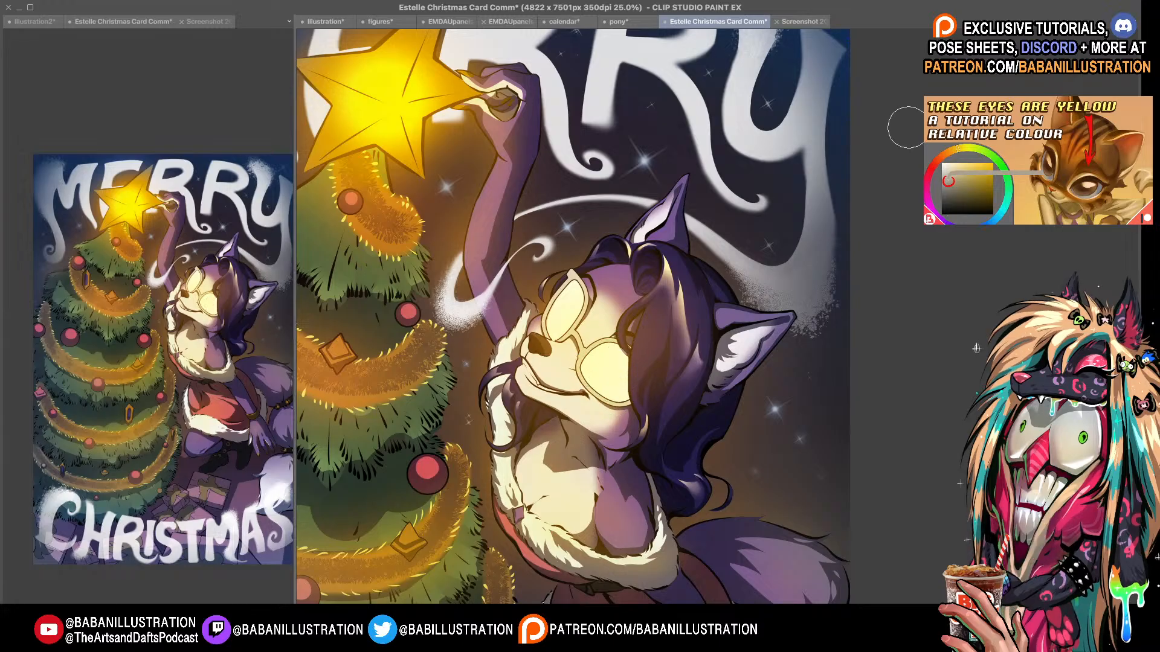
{"action": "key", "text": "e"}
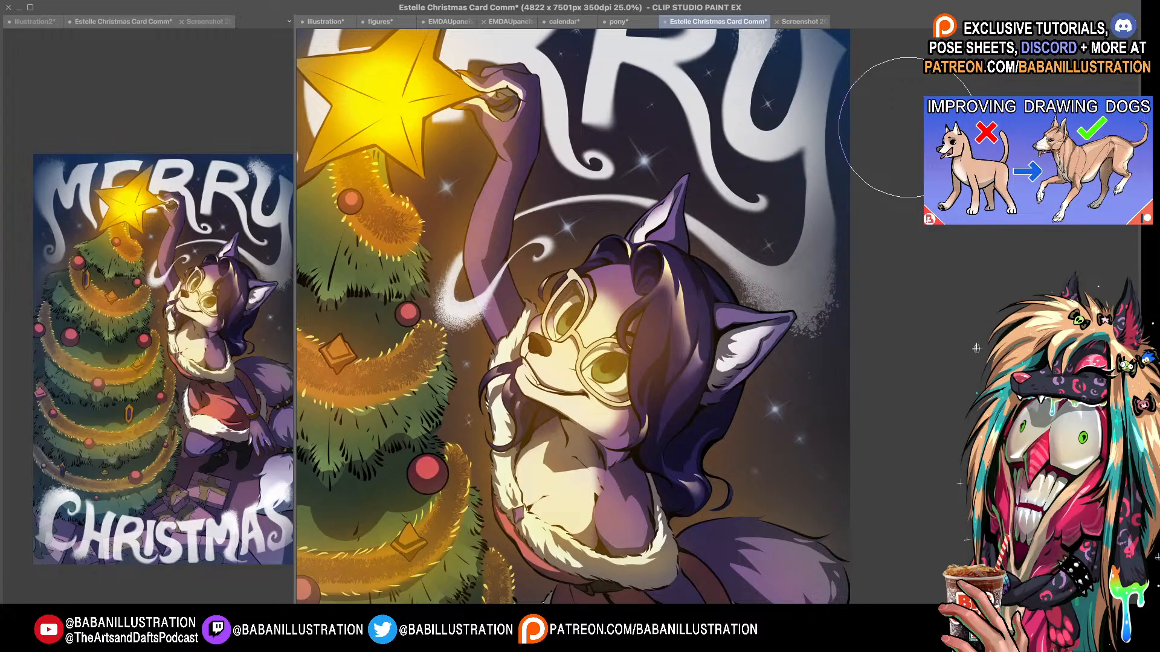
{"action": "key", "text": "b"}
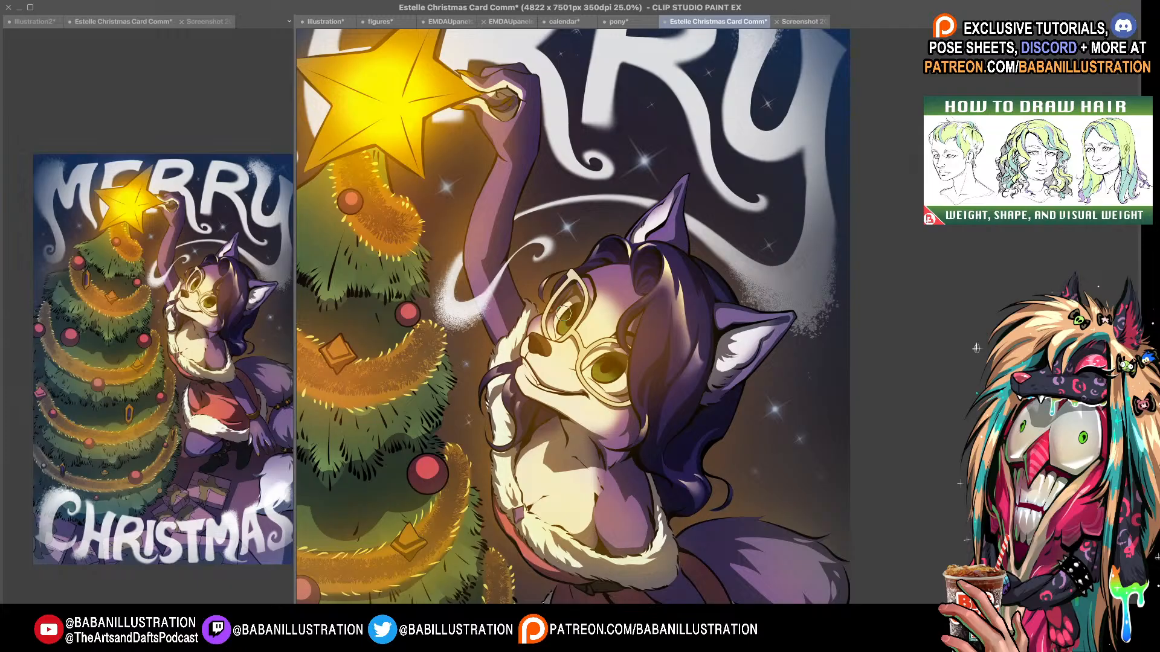
- Brighten the rims of the character's glasses with pale cream highlights
{"action": "mouse_move", "coordinate": [634, 455]}
{"action": "left_mouse_down"}
{"action": "mouse_move", "coordinate": [748, 410]}
{"action": "mouse_move", "coordinate": [668, 353]}
{"action": "left_mouse_up"}
{"action": "scroll", "coordinate": [749, 411], "scroll_direction": "down", "scroll_amount": 1}
{"action": "scroll", "coordinate": [748, 411], "scroll_direction": "down", "scroll_amount": 1}
{"action": "left_click_drag", "start_coordinate": [745, 420], "coordinate": [683, 487]}
{"action": "scroll", "coordinate": [614, 325], "scroll_direction": "up", "scroll_amount": 1}
{"action": "left_click_drag", "start_coordinate": [615, 324], "coordinate": [642, 367]}
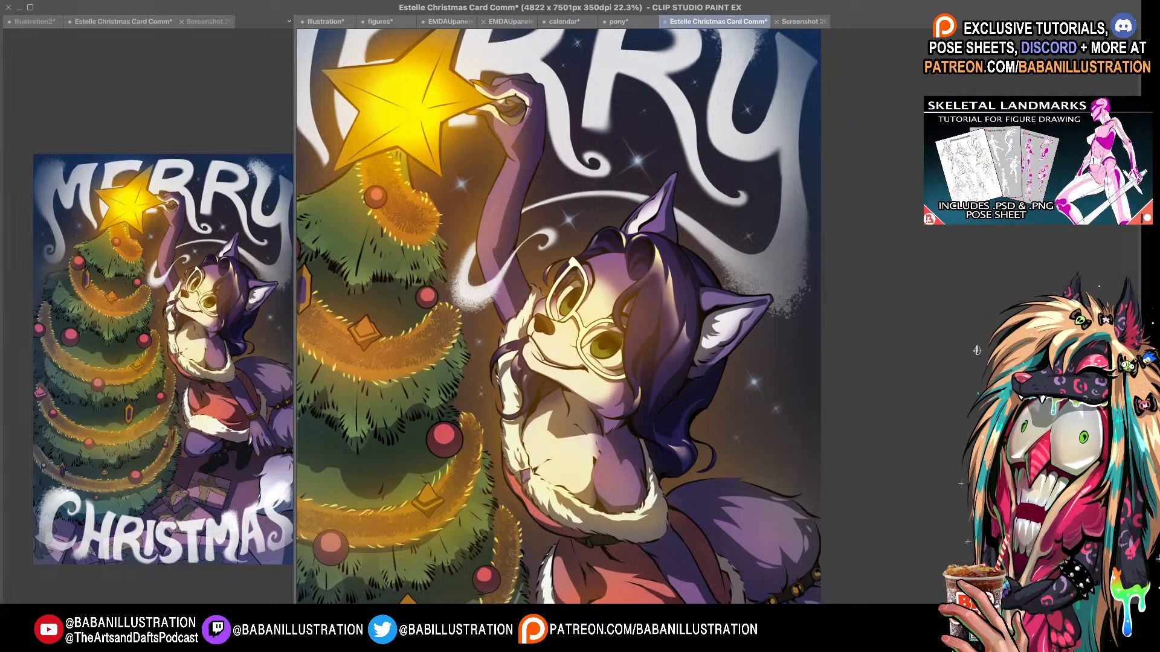
- Mirror the canvas view horizontally to check the glasses and the character's face
{"action": "left_click_drag", "start_coordinate": [525, 251], "coordinate": [658, 306]}
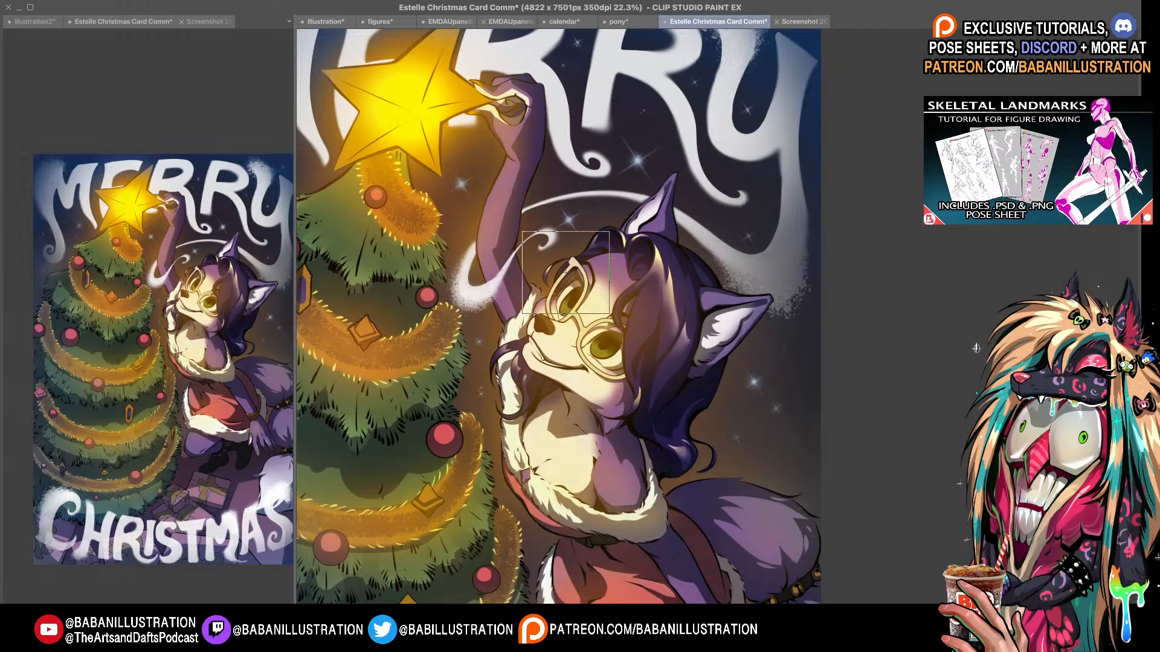
{"action": "key", "text": "h"}
{"action": "left_click_drag", "start_coordinate": [864, 338], "coordinate": [561, 329]}
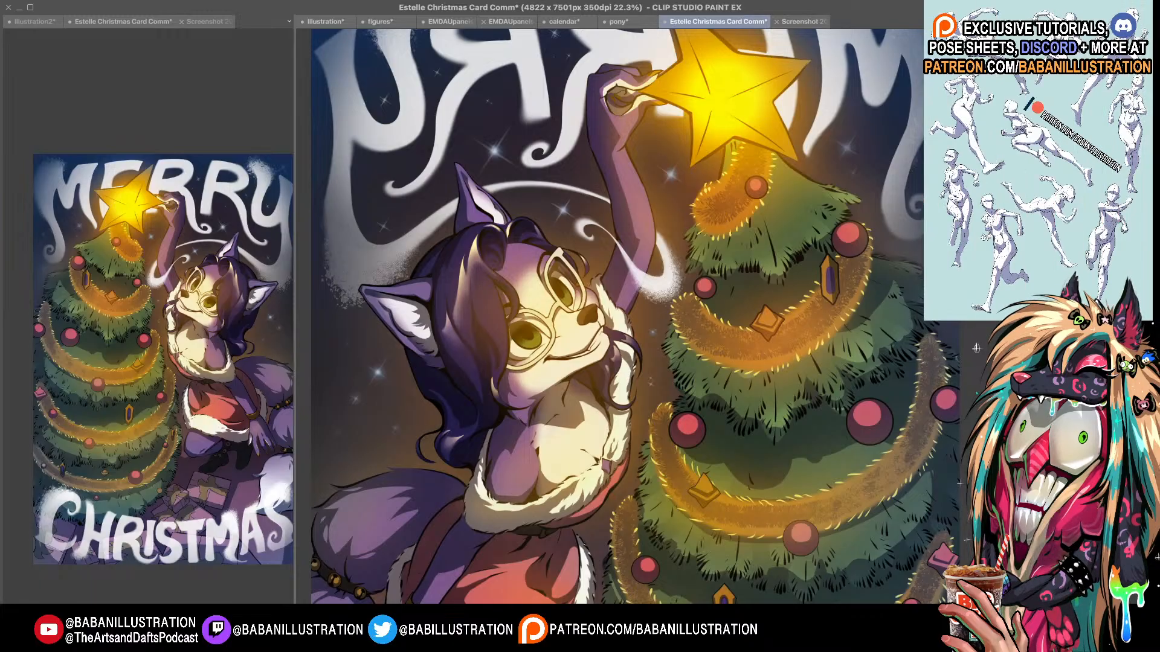
- Check the character and the tree in the mirrored view, and restore the canvas's normal orientation
{"action": "left_click_drag", "start_coordinate": [755, 374], "coordinate": [660, 275]}
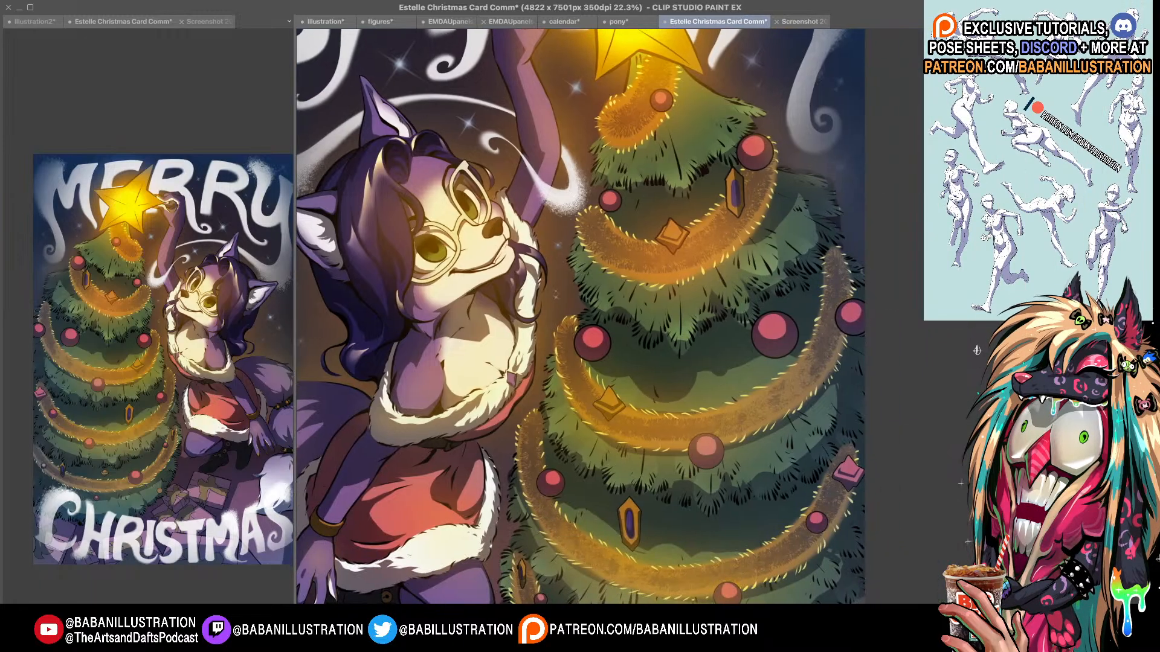
{"action": "key", "text": "h"}
{"action": "left_click_drag", "start_coordinate": [845, 302], "coordinate": [580, 377]}
{"action": "scroll", "coordinate": [628, 317], "scroll_direction": "down", "scroll_amount": 2}
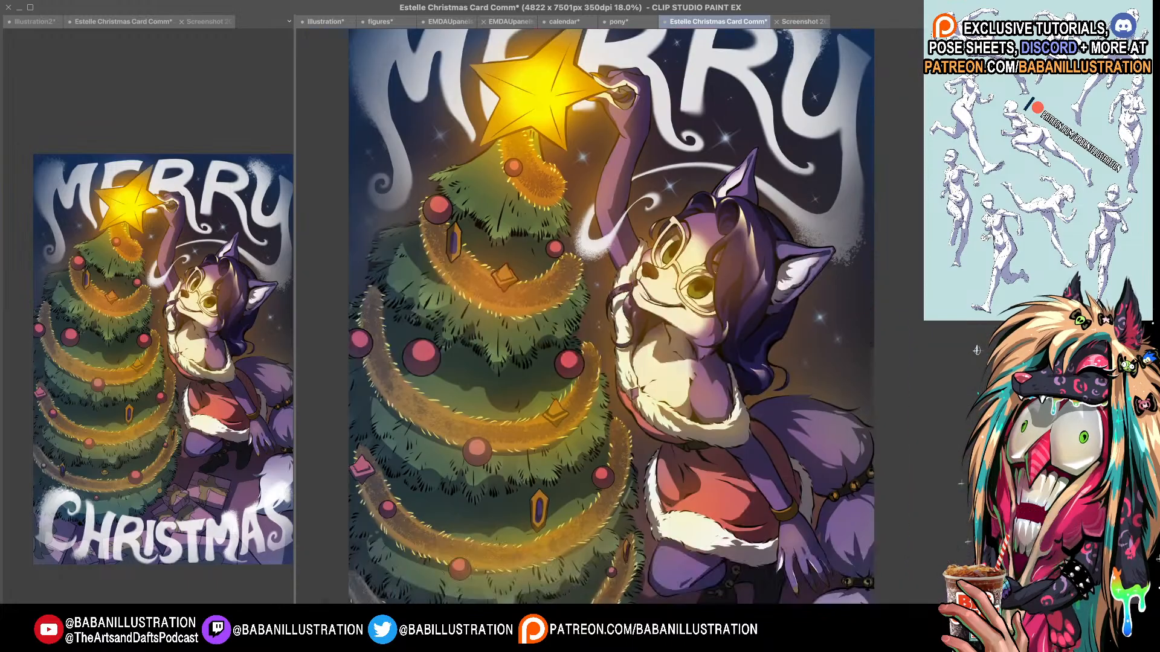
- Sketch bright green planning marks over the star, garlands, baubles, foliage and character to map rendering areas, and clear them
{"action": "left_click_drag", "start_coordinate": [629, 317], "coordinate": [589, 326]}
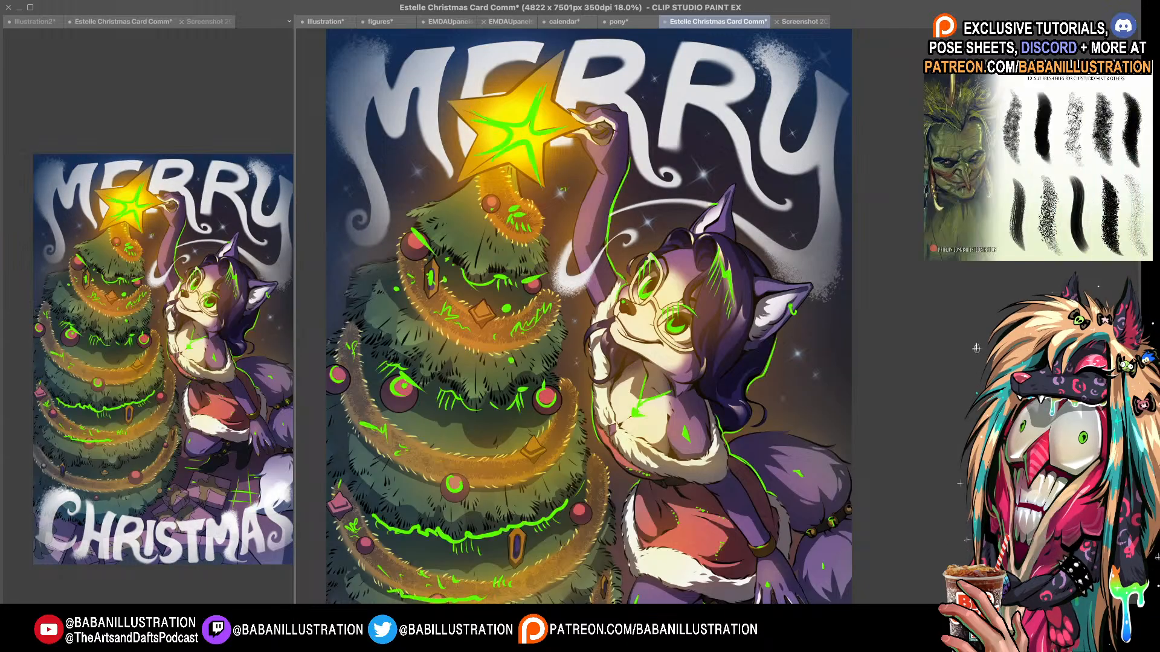
{"action": "mouse_move", "coordinate": [728, 248]}
{"action": "left_mouse_down"}
{"action": "mouse_move", "coordinate": [674, 239]}
{"action": "mouse_move", "coordinate": [674, 299]}
{"action": "mouse_move", "coordinate": [668, 179]}
{"action": "mouse_move", "coordinate": [738, 329]}
{"action": "mouse_move", "coordinate": [690, 363]}
{"action": "left_mouse_up"}
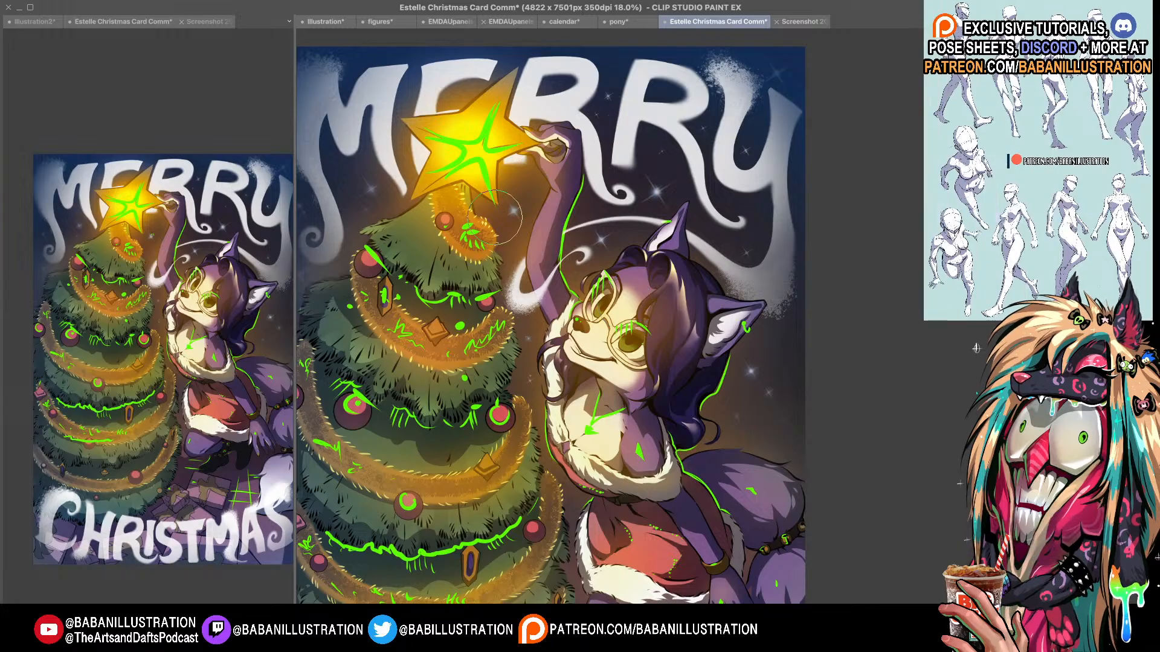
{"action": "mouse_move", "coordinate": [525, 432]}
{"action": "left_mouse_down"}
{"action": "mouse_move", "coordinate": [568, 191]}
{"action": "mouse_move", "coordinate": [584, 163]}
{"action": "mouse_move", "coordinate": [530, 390]}
{"action": "mouse_move", "coordinate": [543, 417]}
{"action": "left_mouse_up"}
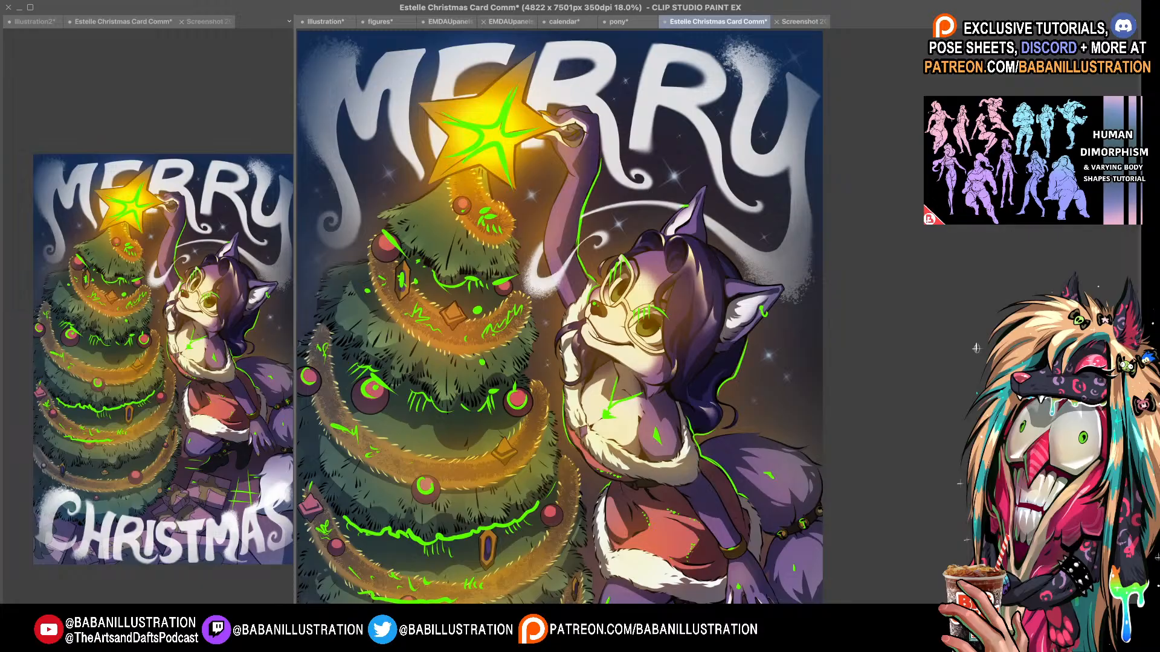
{"action": "key", "text": "Delete"}
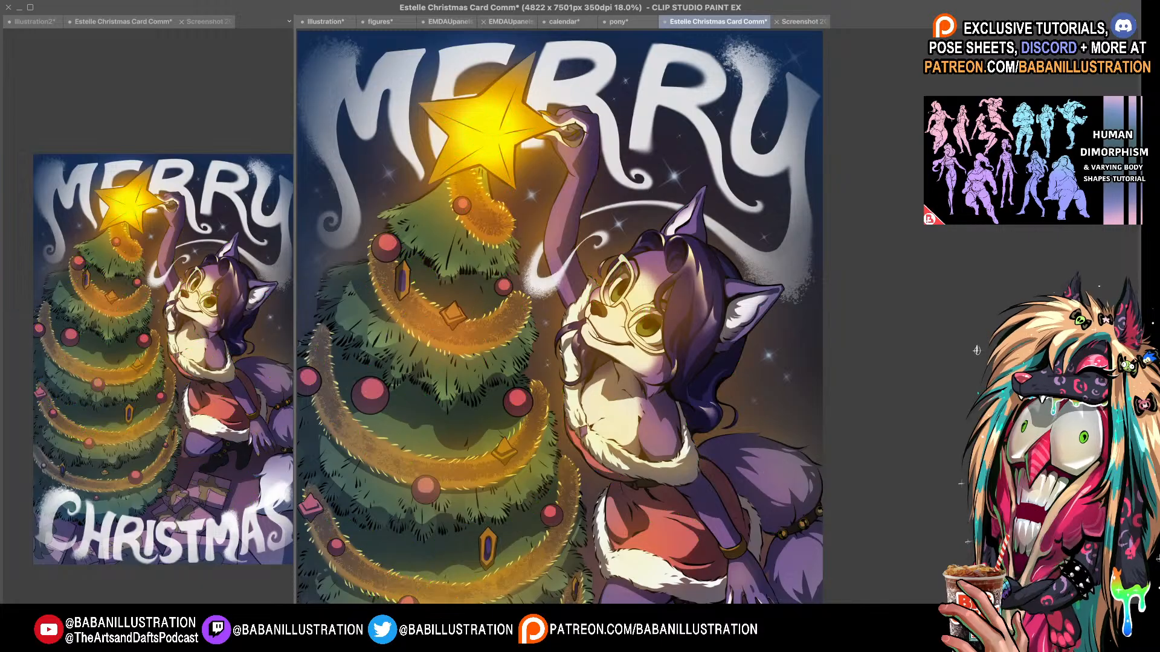
- Dab a soft dark purple-blue spot onto the night sky above the Y of MERRY, comparing it by undo and redo
{"action": "left_click", "coordinate": [801, 50]}
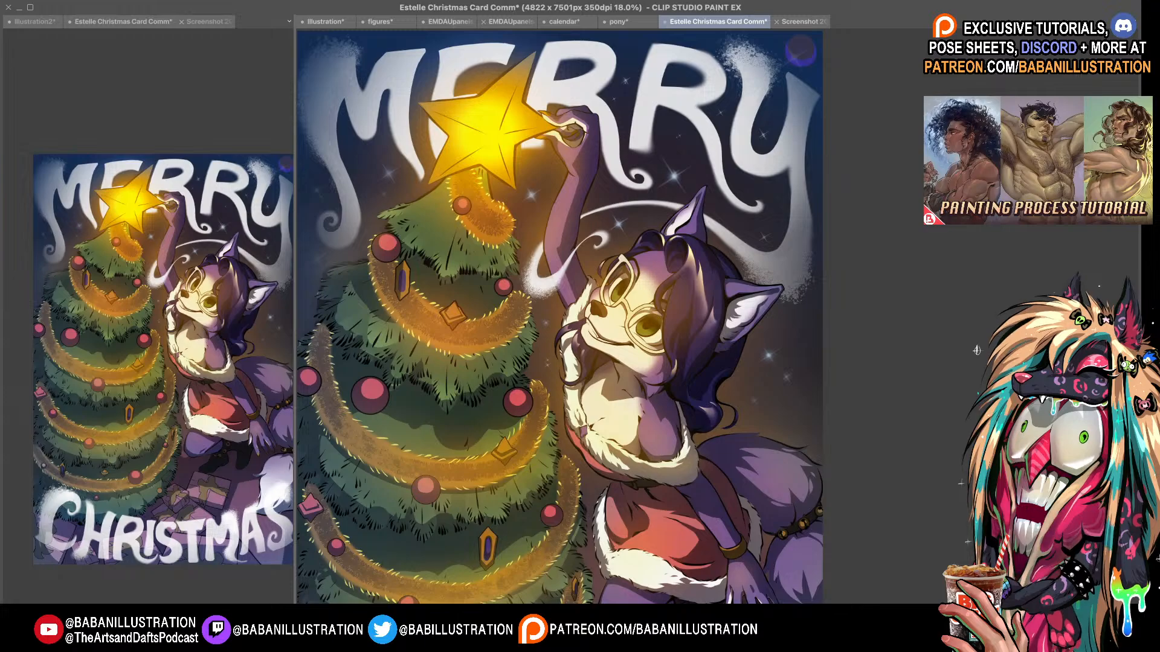
{"action": "key", "text": "super+z"}
{"action": "key", "text": "super+shift+z"}
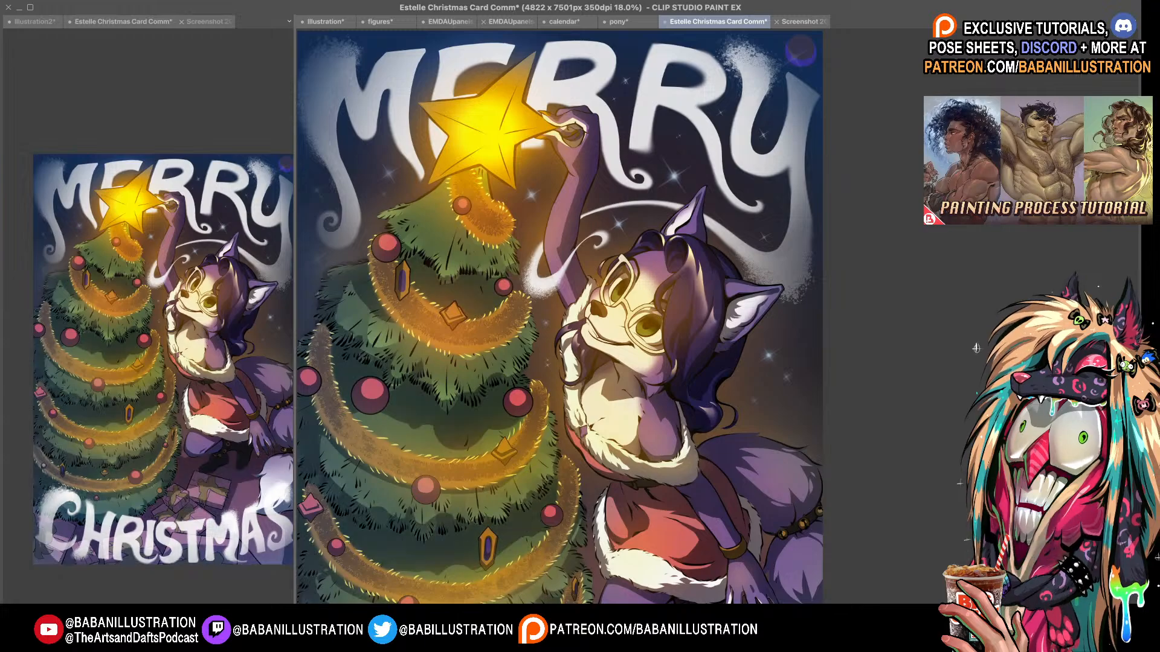
- Paint soft green needle tufts over the tree's top tier and along the fringe of the tier below it
{"action": "scroll", "coordinate": [975, 348], "scroll_direction": "up", "scroll_amount": 3}
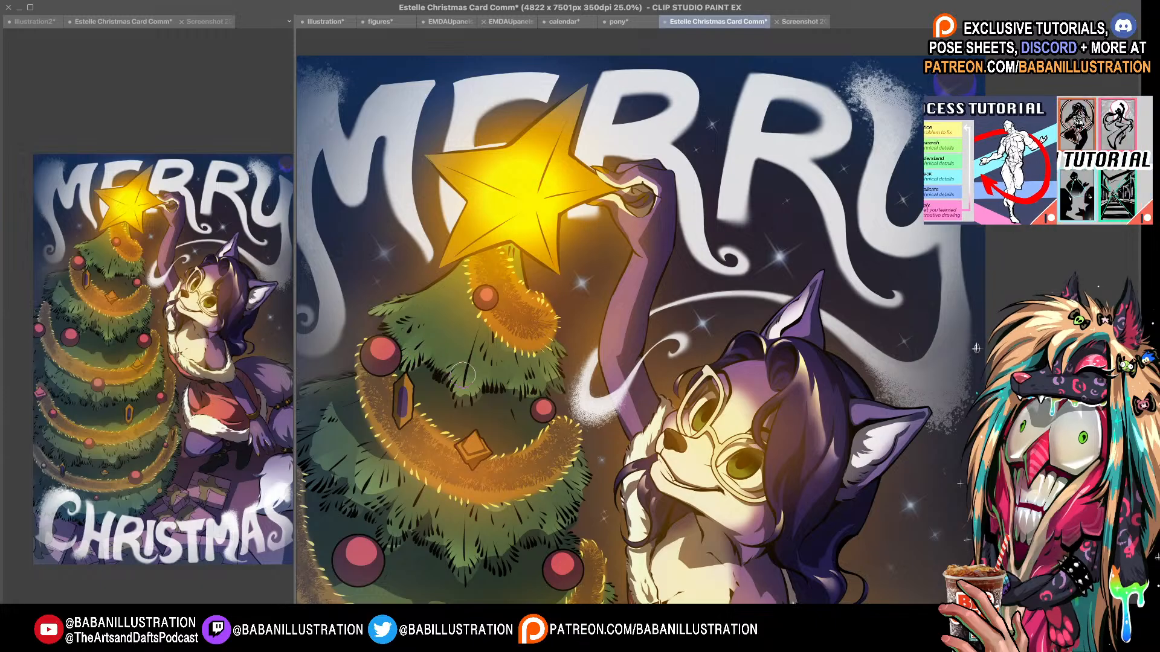
{"action": "left_click_drag", "start_coordinate": [462, 387], "coordinate": [476, 381]}
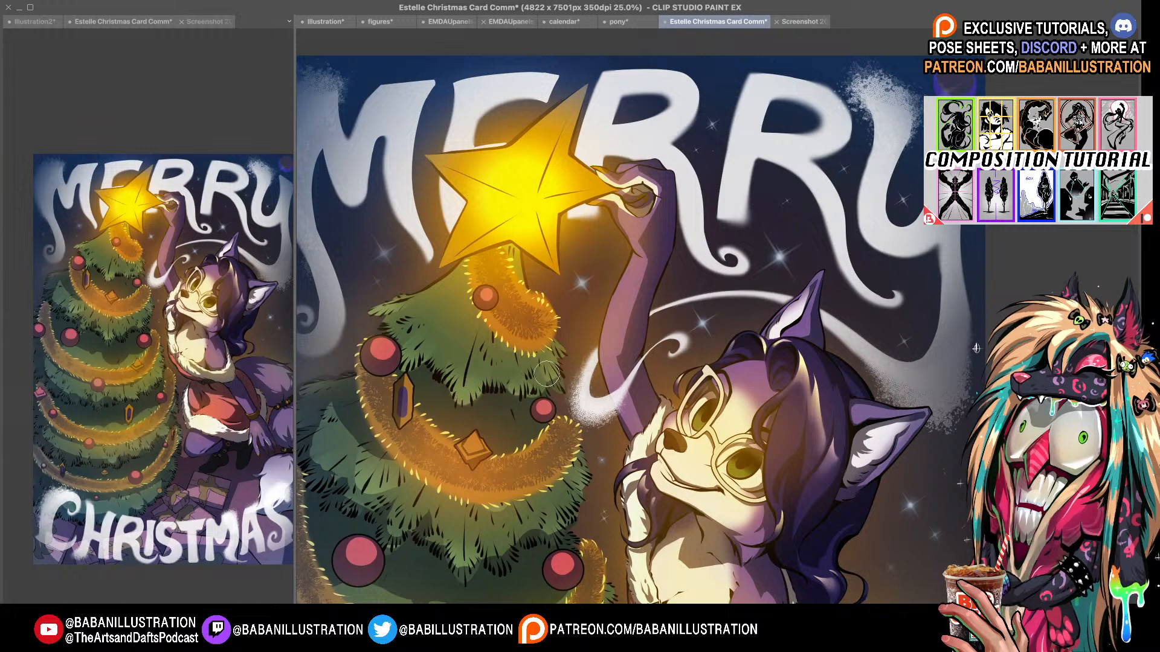
{"action": "mouse_move", "coordinate": [351, 424]}
{"action": "left_mouse_down"}
{"action": "mouse_move", "coordinate": [437, 385]}
{"action": "mouse_move", "coordinate": [388, 404]}
{"action": "mouse_move", "coordinate": [415, 435]}
{"action": "left_mouse_up"}
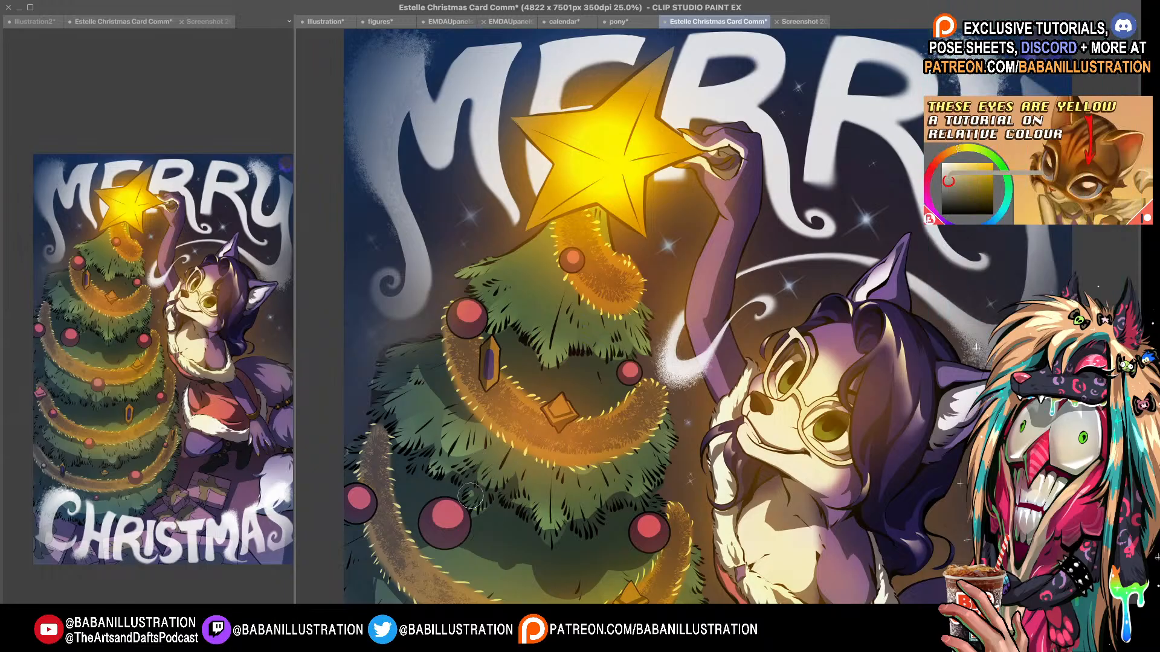
{"action": "left_click_drag", "start_coordinate": [465, 501], "coordinate": [452, 474]}
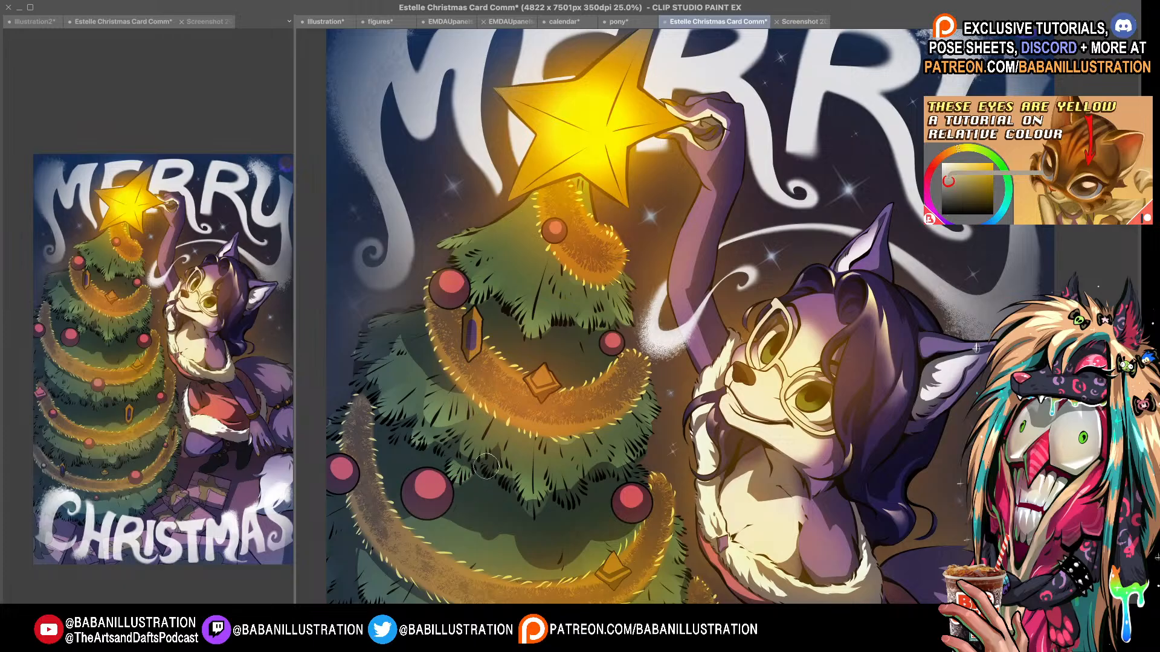
{"action": "left_click_drag", "start_coordinate": [538, 445], "coordinate": [528, 440]}
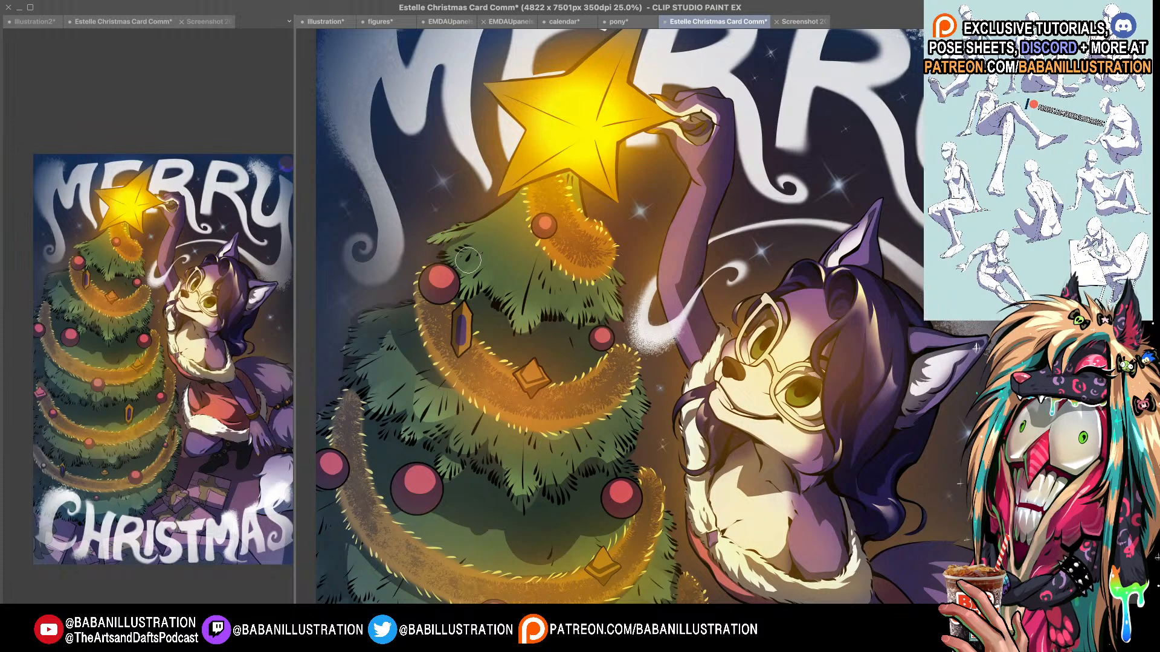
{"action": "mouse_move", "coordinate": [467, 258]}
{"action": "left_mouse_down"}
{"action": "mouse_move", "coordinate": [493, 219]}
{"action": "mouse_move", "coordinate": [478, 245]}
{"action": "left_mouse_up"}
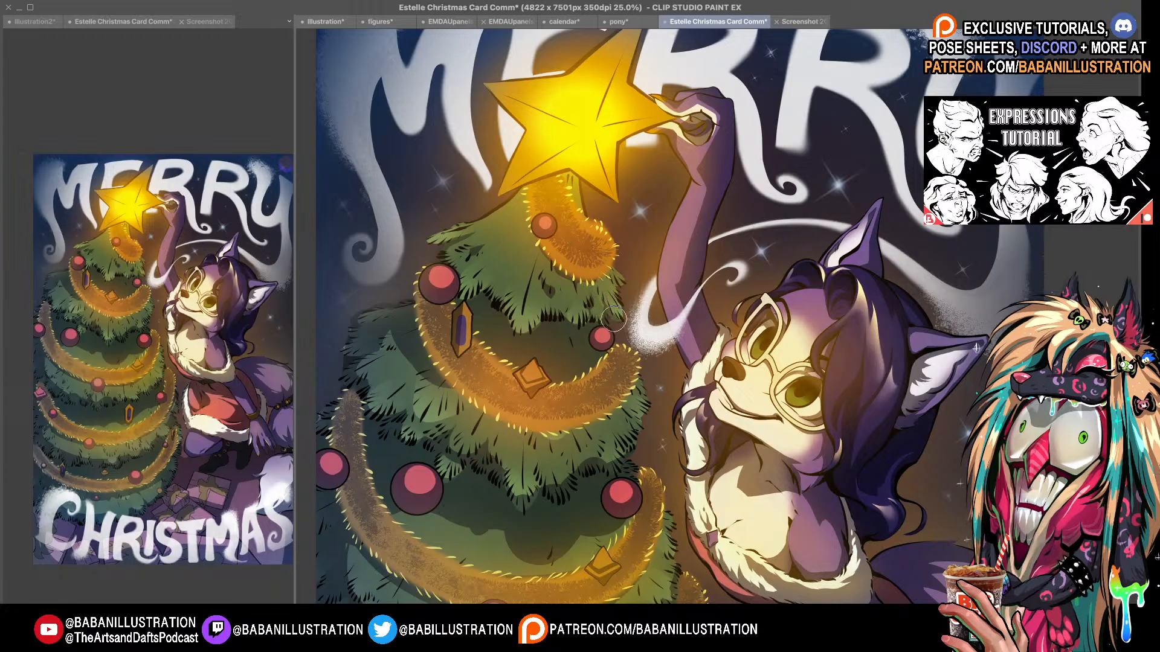
- Fill the tree's second tier with layered light and dark green needle clusters out to its outer edges
{"action": "left_click_drag", "start_coordinate": [604, 315], "coordinate": [581, 285]}
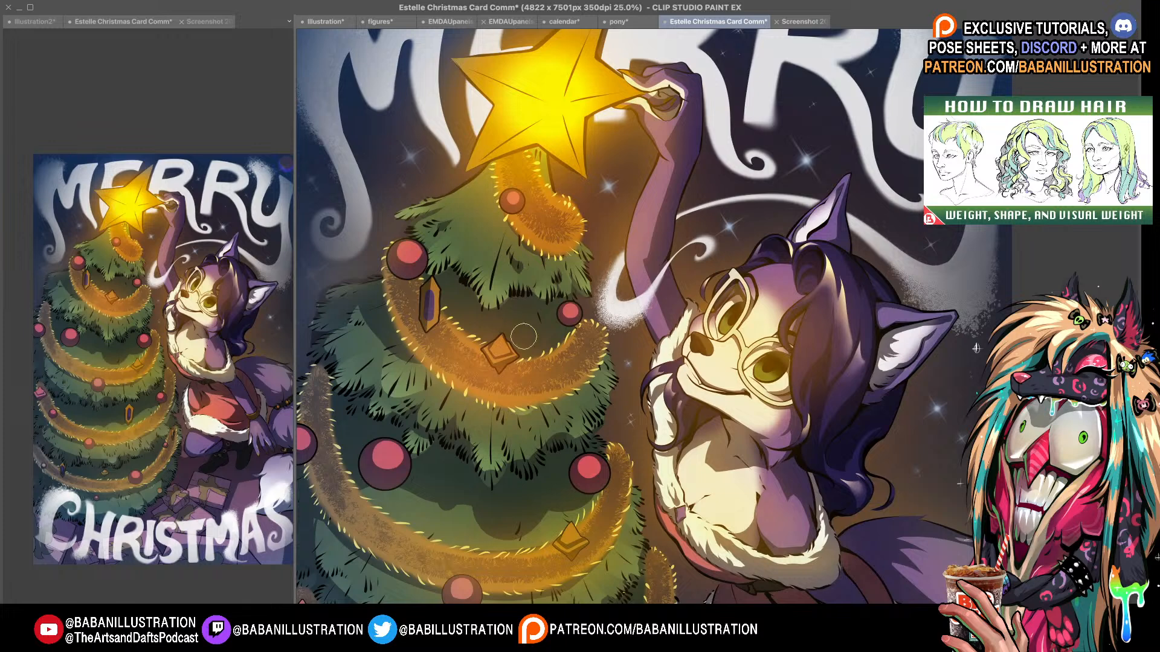
{"action": "mouse_move", "coordinate": [532, 359]}
{"action": "left_mouse_down"}
{"action": "mouse_move", "coordinate": [557, 375]}
{"action": "mouse_move", "coordinate": [566, 324]}
{"action": "mouse_move", "coordinate": [551, 337]}
{"action": "mouse_move", "coordinate": [570, 361]}
{"action": "mouse_move", "coordinate": [535, 236]}
{"action": "mouse_move", "coordinate": [550, 338]}
{"action": "mouse_move", "coordinate": [565, 334]}
{"action": "mouse_move", "coordinate": [549, 330]}
{"action": "mouse_move", "coordinate": [562, 348]}
{"action": "mouse_move", "coordinate": [544, 333]}
{"action": "mouse_move", "coordinate": [551, 363]}
{"action": "left_mouse_up"}
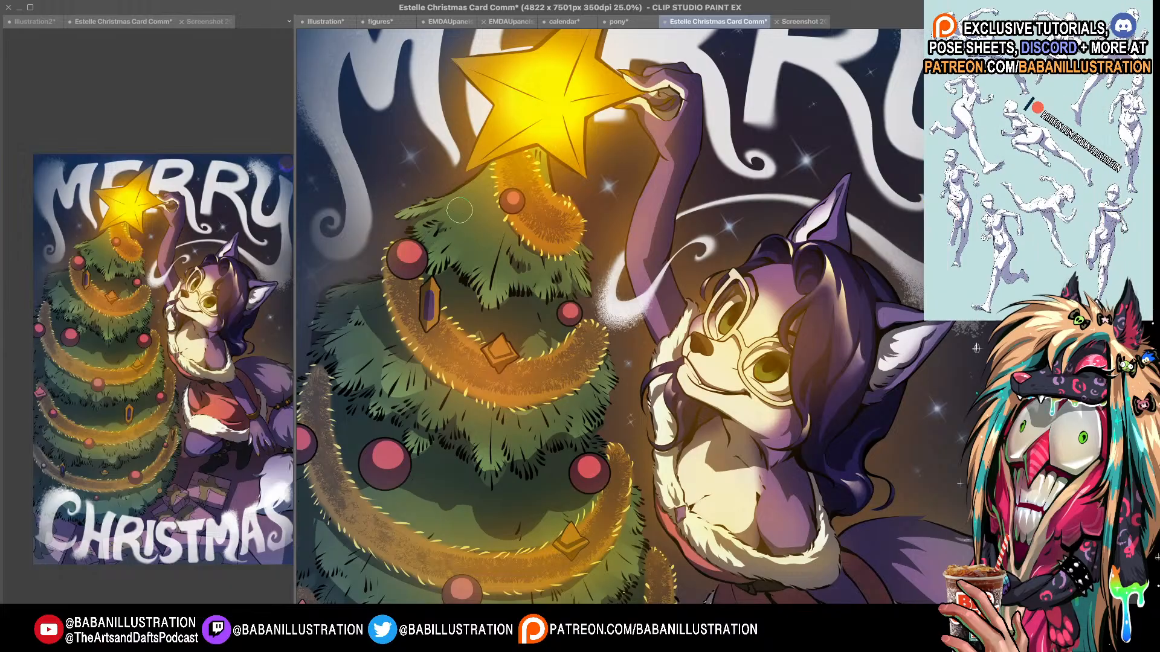
{"action": "left_click_drag", "start_coordinate": [570, 305], "coordinate": [601, 322]}
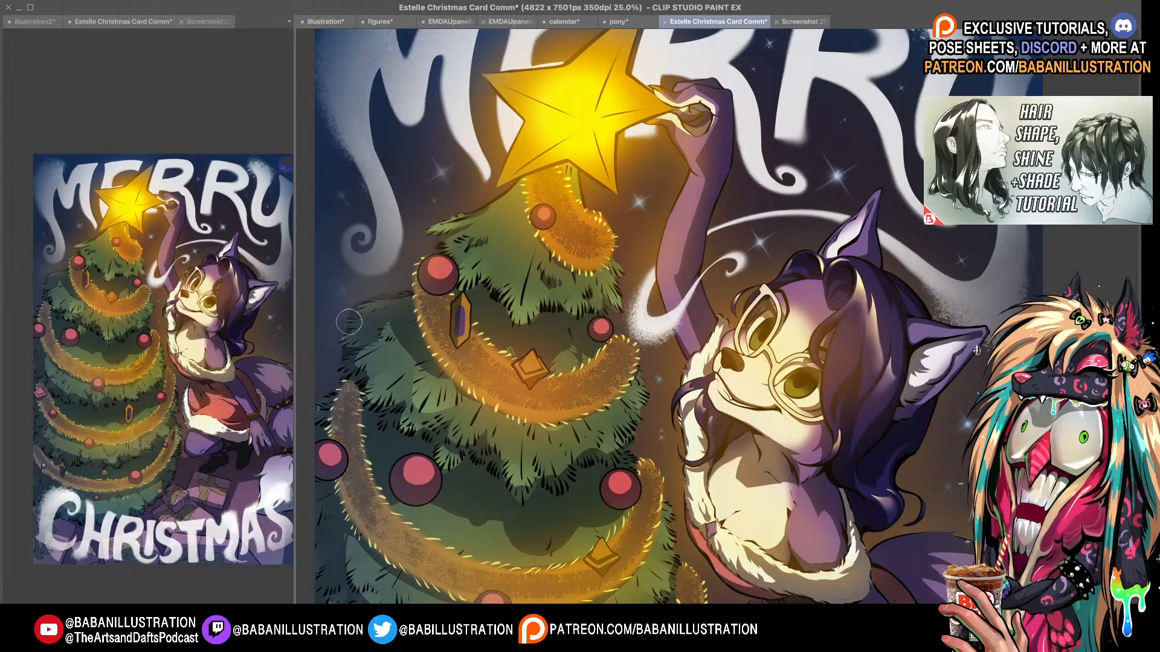
{"action": "left_click_drag", "start_coordinate": [343, 342], "coordinate": [342, 337]}
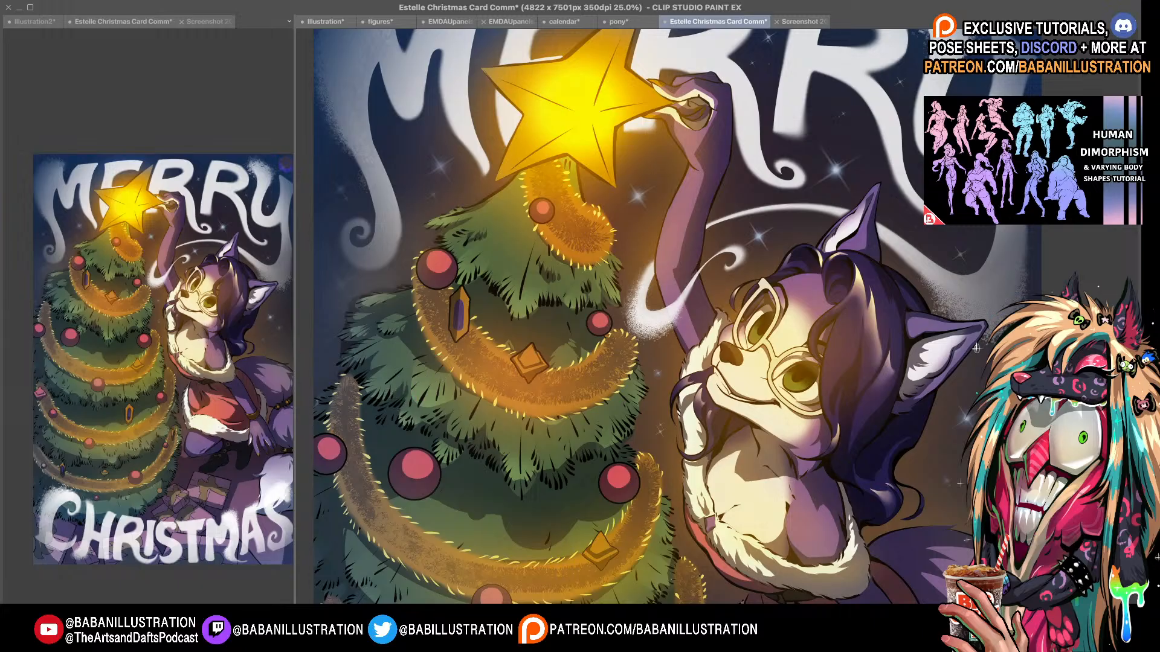
{"action": "left_click_drag", "start_coordinate": [506, 336], "coordinate": [497, 332]}
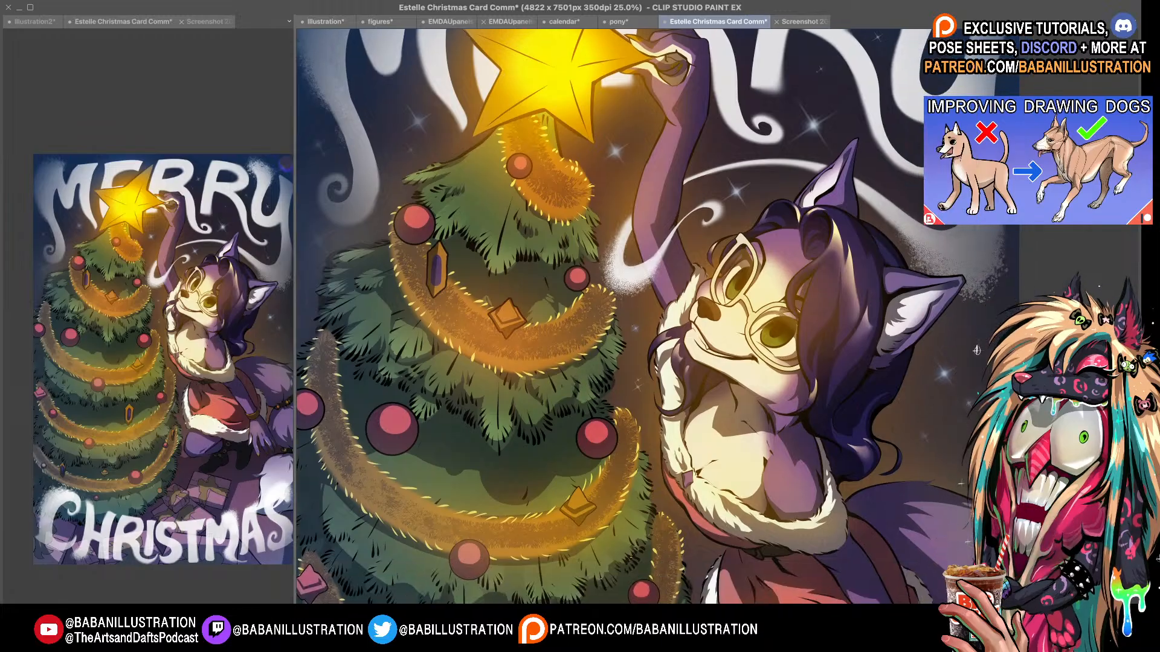
- Paint dim green foliage strokes into the shaded gap between the second tier and the garland beneath it
{"action": "left_click_drag", "start_coordinate": [599, 429], "coordinate": [591, 388]}
{"action": "left_click_drag", "start_coordinate": [633, 340], "coordinate": [634, 302]}
{"action": "left_click_drag", "start_coordinate": [598, 228], "coordinate": [594, 242]}
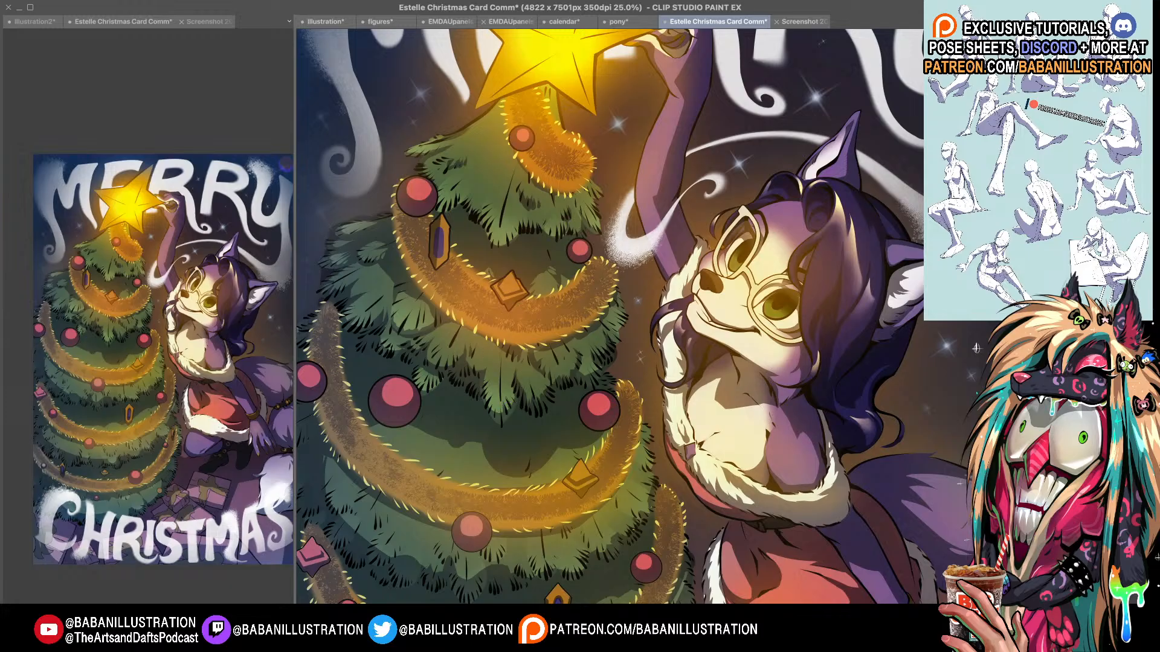
{"action": "scroll", "coordinate": [471, 381], "scroll_direction": "down", "scroll_amount": 2}
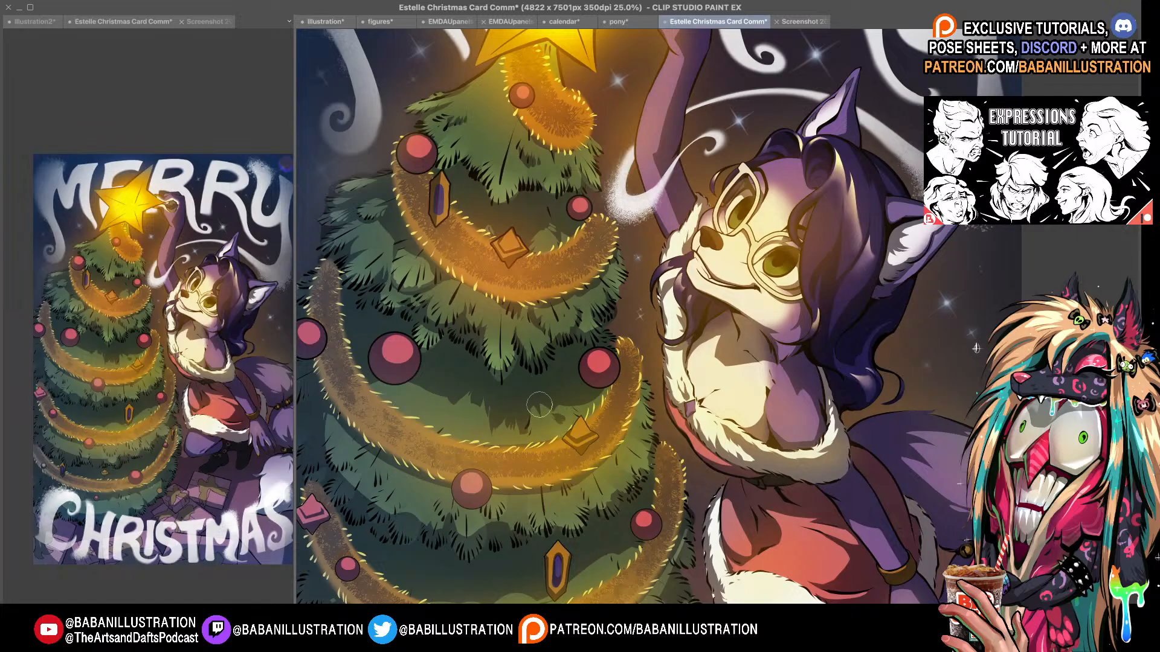
{"action": "left_click_drag", "start_coordinate": [535, 338], "coordinate": [558, 337]}
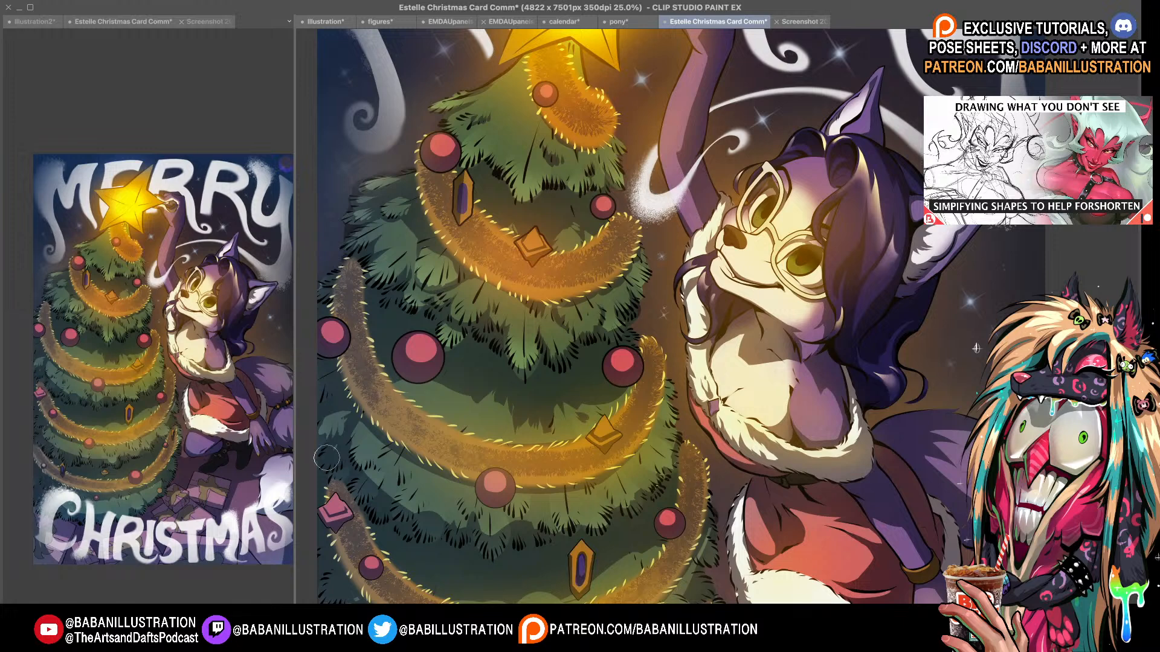
- Paint lighter green needle clusters on the left side of the tree's third tier, below the middle garland
{"action": "left_click_drag", "start_coordinate": [493, 409], "coordinate": [470, 369]}
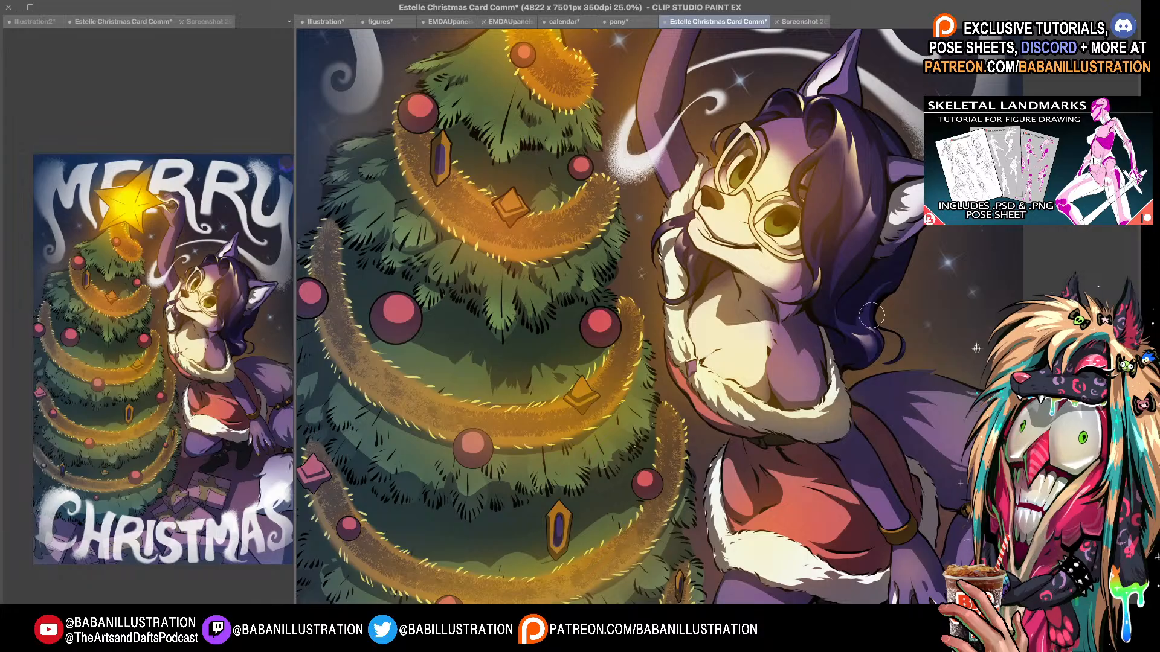
{"action": "left_click_drag", "start_coordinate": [365, 404], "coordinate": [388, 405]}
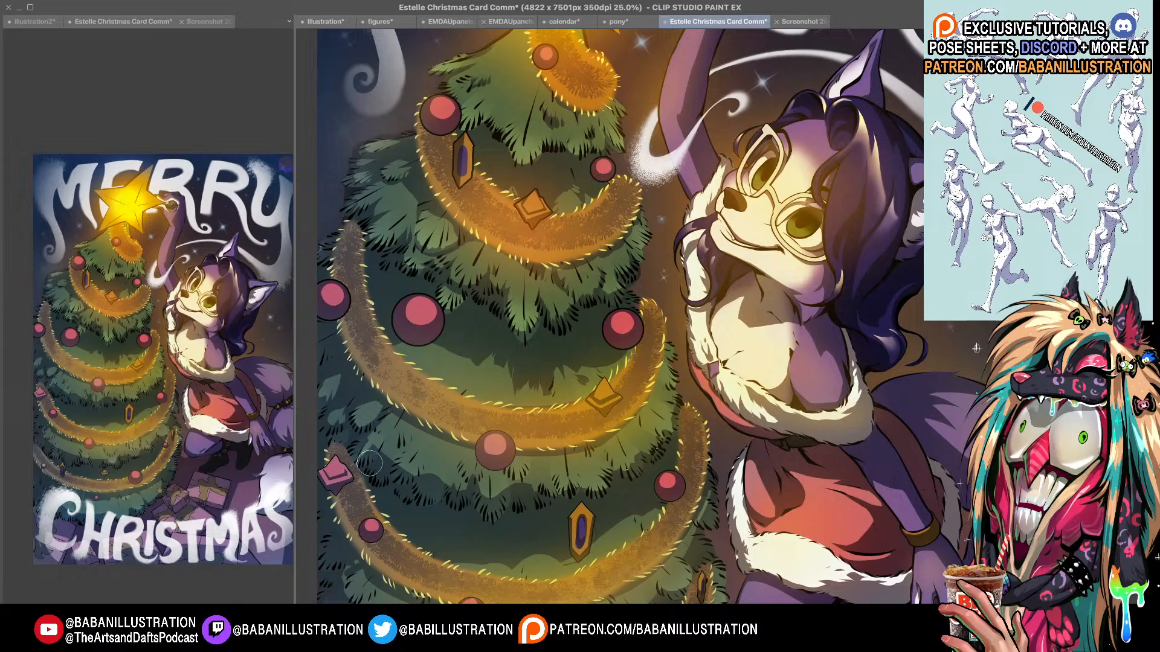
{"action": "left_click_drag", "start_coordinate": [378, 451], "coordinate": [374, 449]}
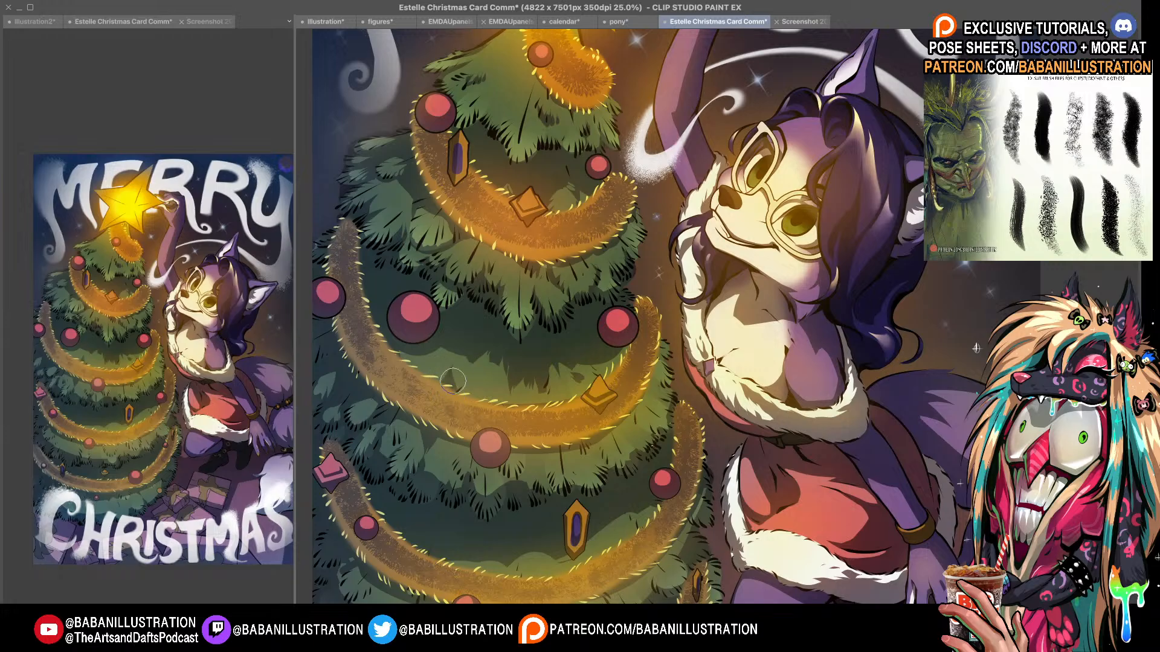
{"action": "scroll", "coordinate": [470, 377], "scroll_direction": "down", "scroll_amount": 1}
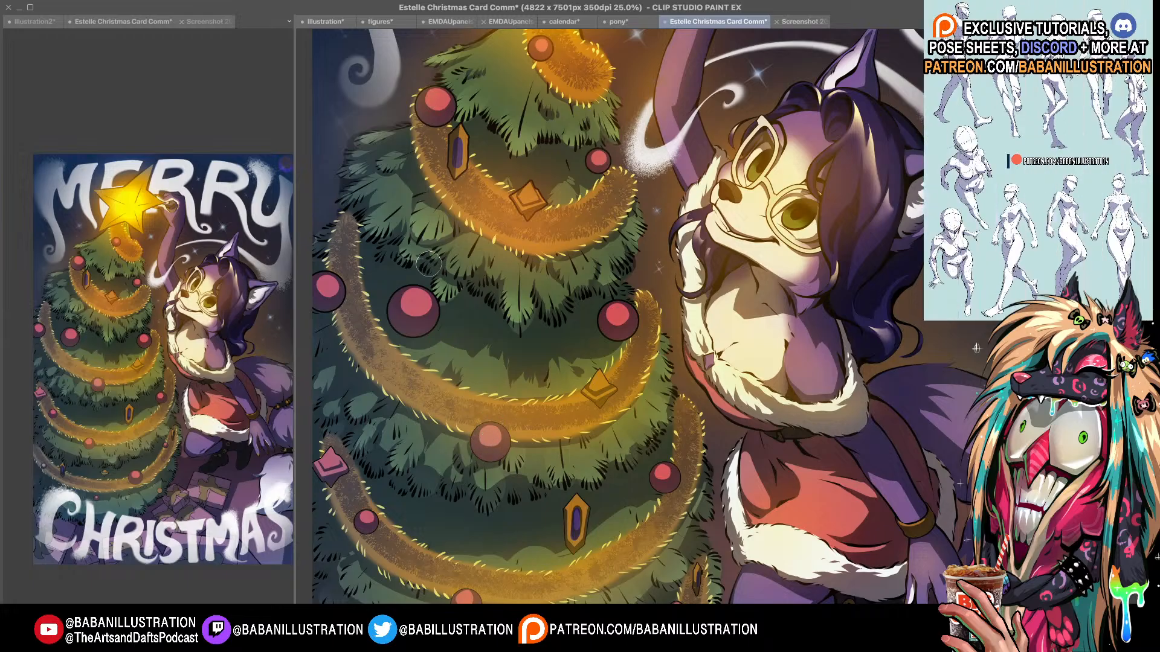
{"action": "left_click_drag", "start_coordinate": [430, 330], "coordinate": [416, 309]}
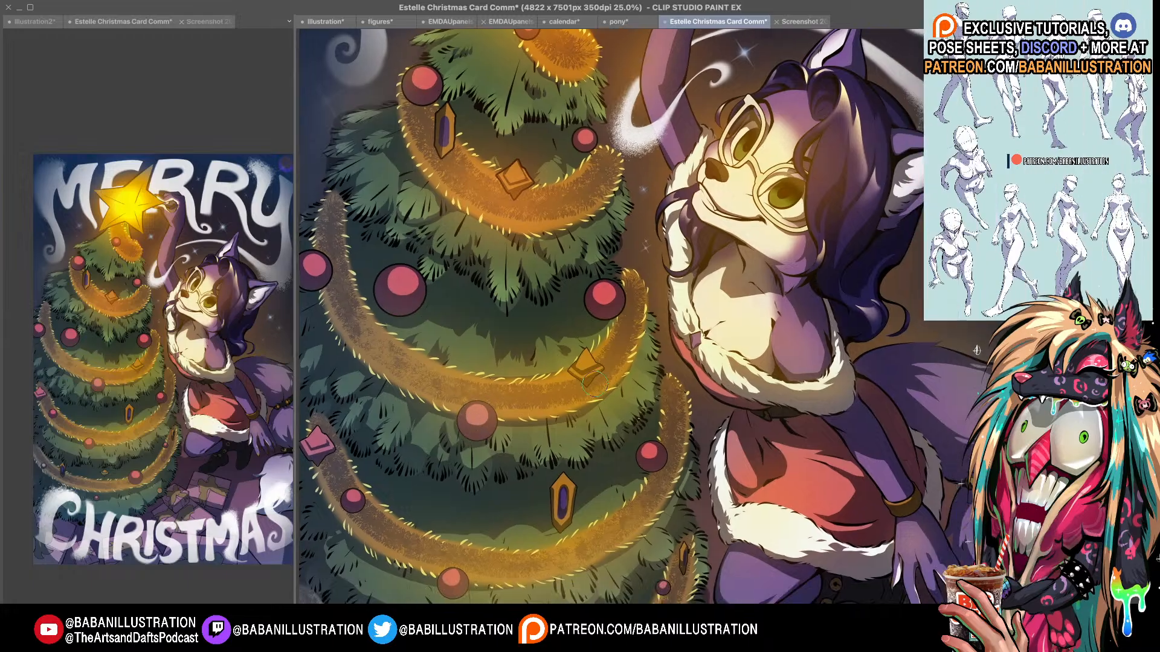
- Extend the needle clusters across the centre and right side of the third tier, matching the upper tiers' foliage
{"action": "left_click_drag", "start_coordinate": [507, 58], "coordinate": [482, 275]}
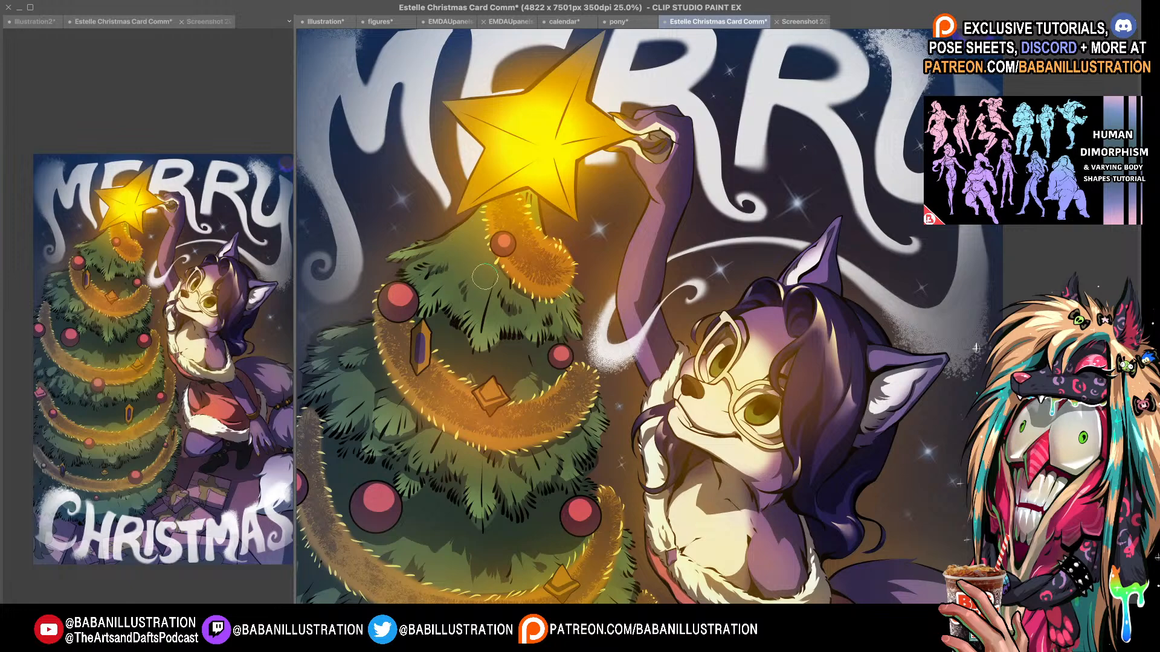
{"action": "left_click_drag", "start_coordinate": [477, 296], "coordinate": [459, 174]}
{"action": "mouse_move", "coordinate": [628, 416]}
{"action": "left_mouse_down"}
{"action": "mouse_move", "coordinate": [627, 336]}
{"action": "mouse_move", "coordinate": [640, 340]}
{"action": "left_mouse_up"}
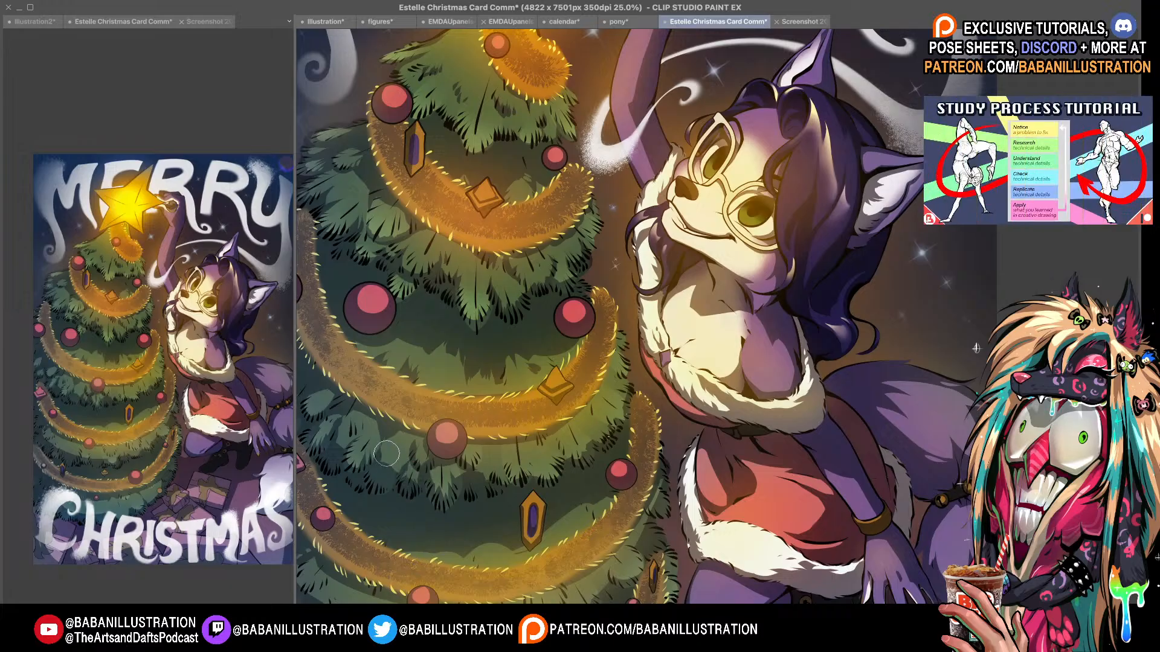
{"action": "left_click_drag", "start_coordinate": [563, 429], "coordinate": [552, 418]}
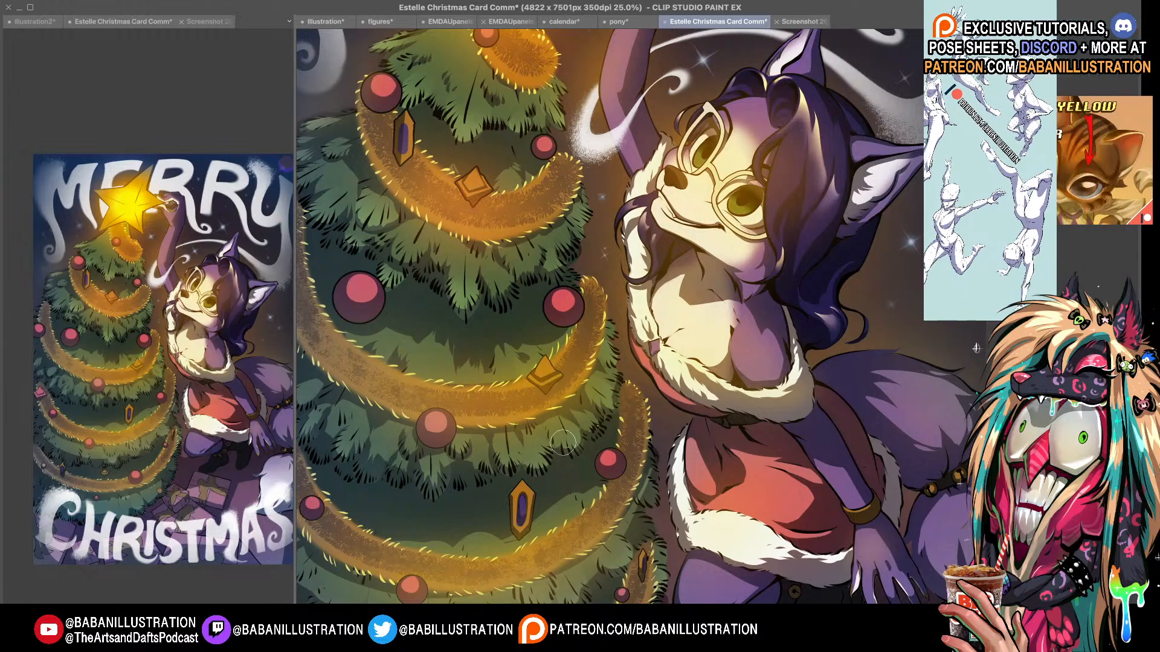
{"action": "mouse_move", "coordinate": [587, 418]}
{"action": "left_mouse_down"}
{"action": "mouse_move", "coordinate": [631, 366]}
{"action": "mouse_move", "coordinate": [606, 345]}
{"action": "mouse_move", "coordinate": [606, 383]}
{"action": "left_mouse_up"}
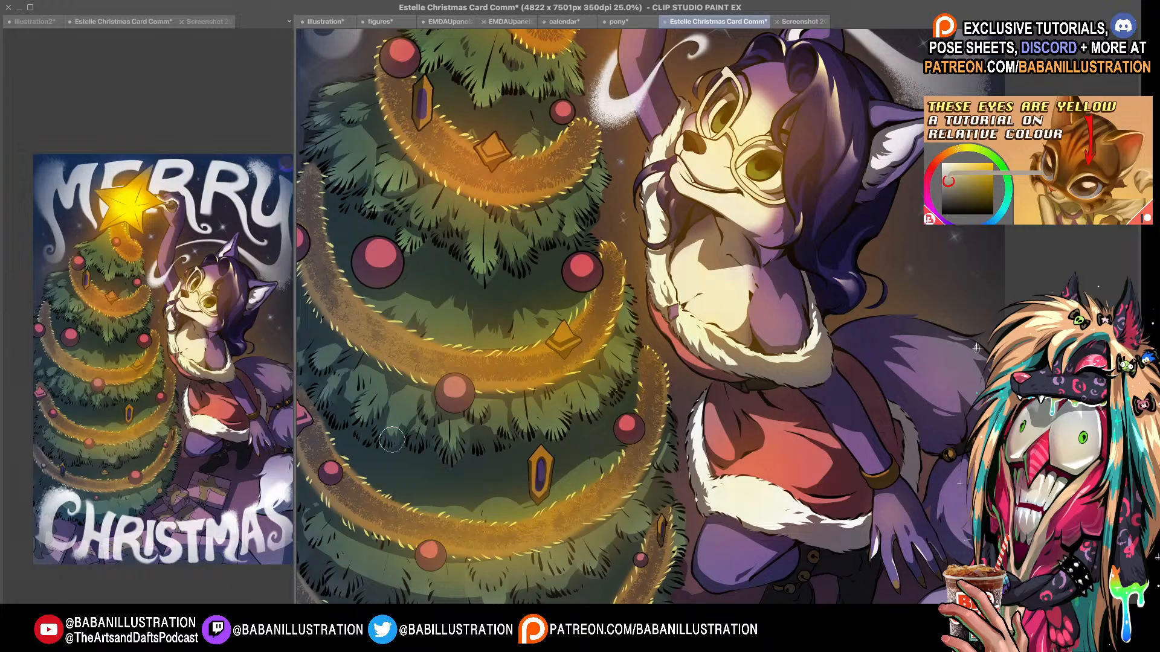
{"action": "left_click_drag", "start_coordinate": [662, 420], "coordinate": [666, 370]}
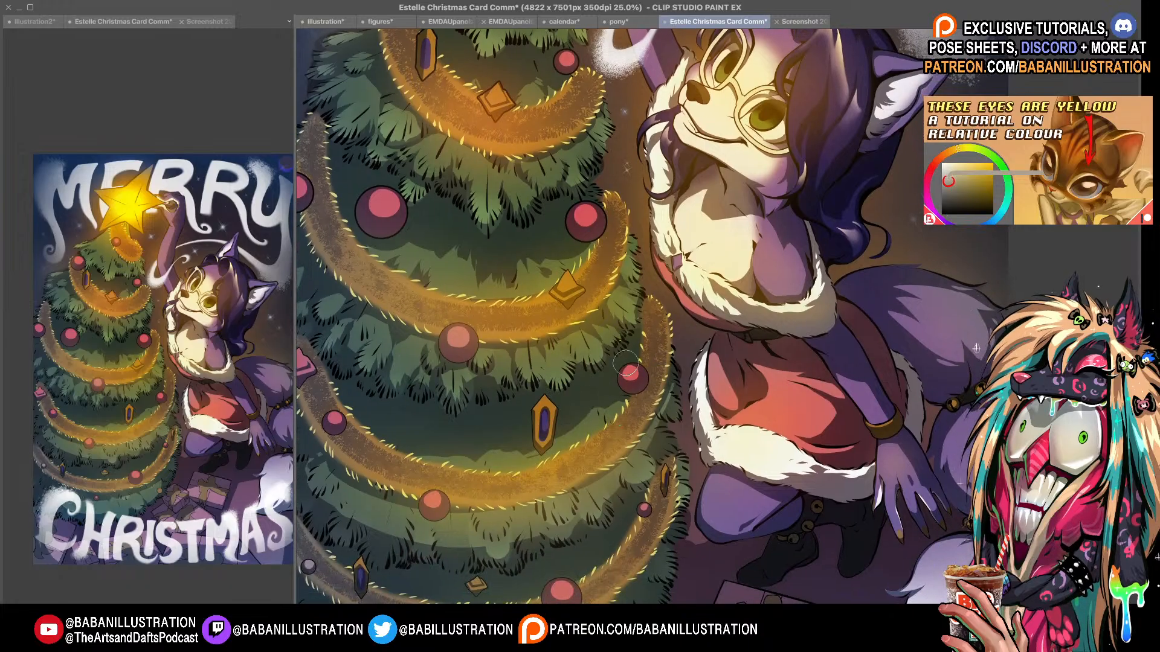
- Paint layered green needle clusters over the tree's fourth tier, beneath the garland with the blue-gem ornament hanging above it
{"action": "left_click_drag", "start_coordinate": [602, 413], "coordinate": [615, 406]}
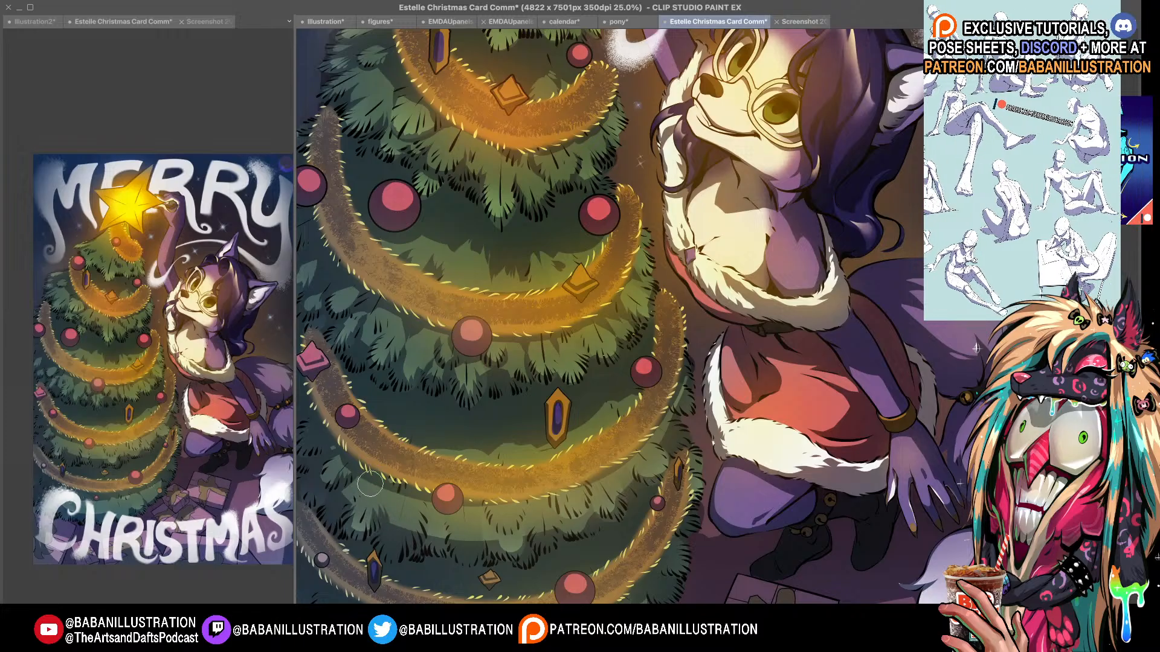
{"action": "left_click_drag", "start_coordinate": [512, 442], "coordinate": [499, 427]}
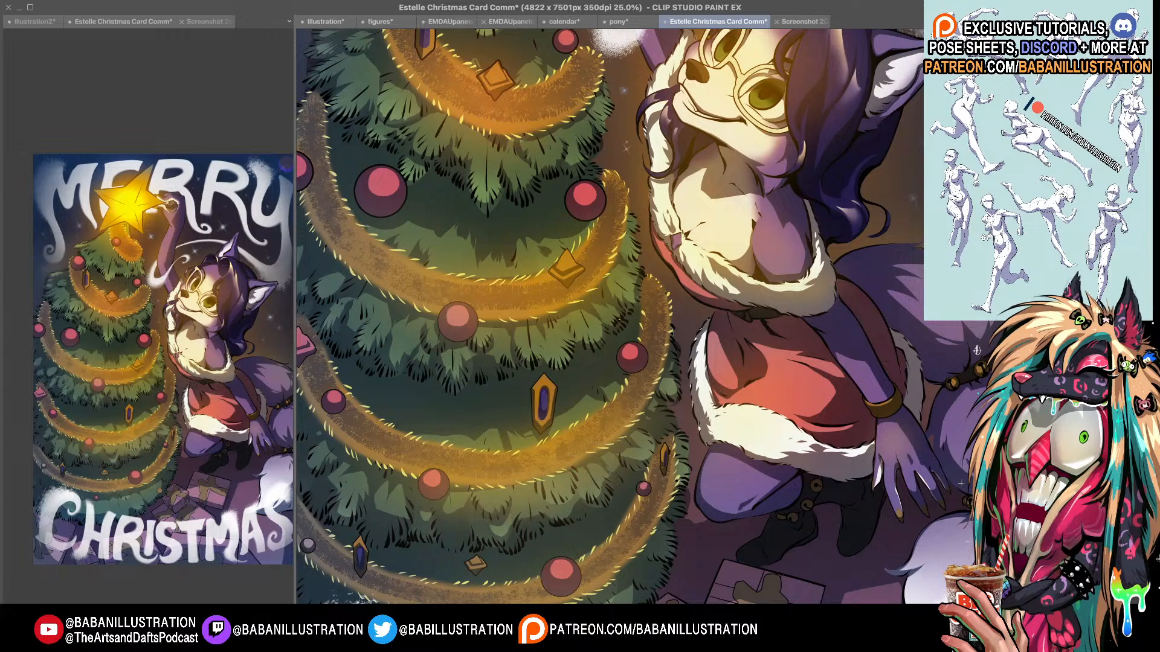
{"action": "scroll", "coordinate": [626, 399], "scroll_direction": "down", "scroll_amount": 1}
{"action": "scroll", "coordinate": [605, 427], "scroll_direction": "down", "scroll_amount": 3}
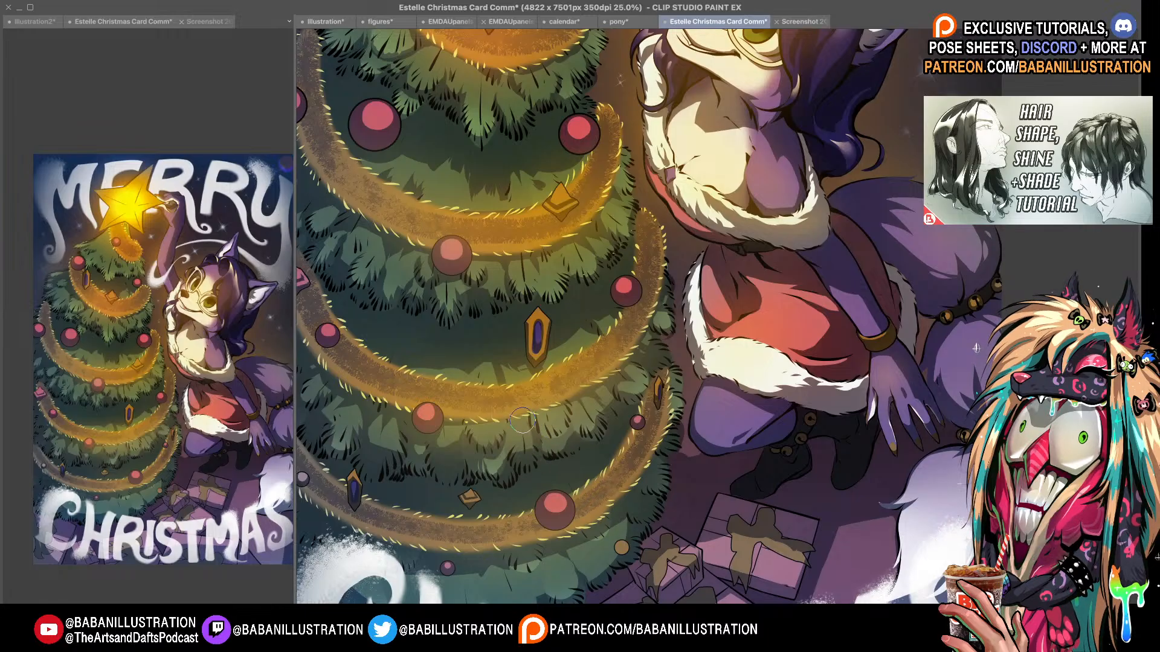
- Paint dim green needle strokes into the shaded areas above the lower garlands on the tree's third and fourth tiers
{"action": "scroll", "coordinate": [544, 417], "scroll_direction": "down", "scroll_amount": 2}
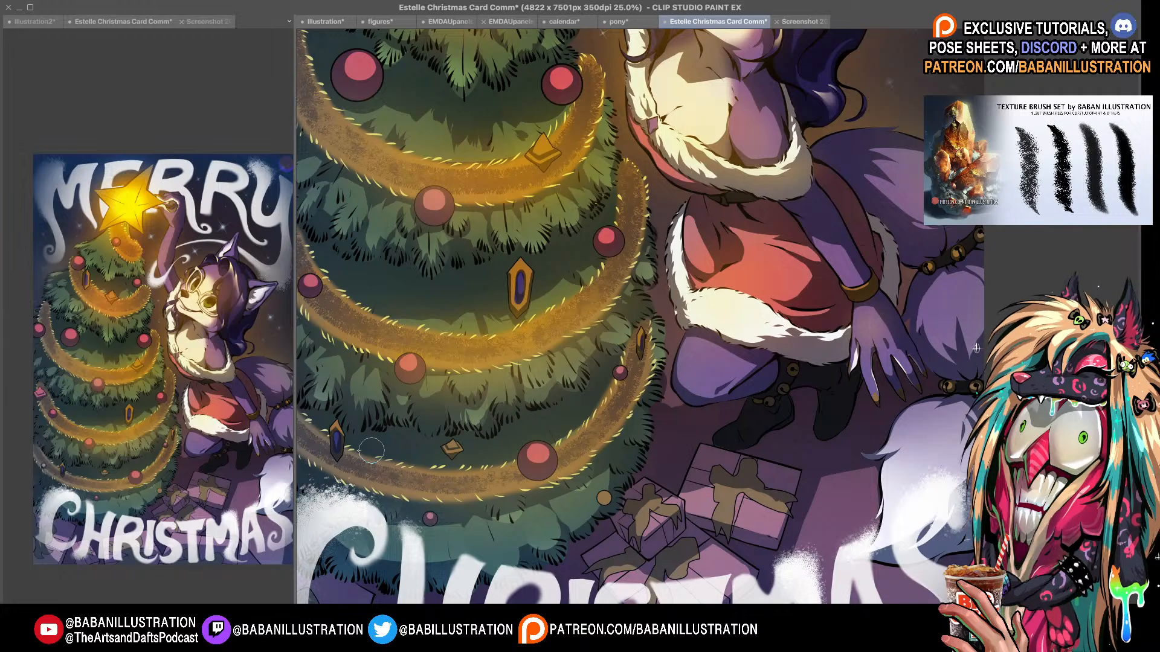
{"action": "left_click_drag", "start_coordinate": [632, 351], "coordinate": [655, 330]}
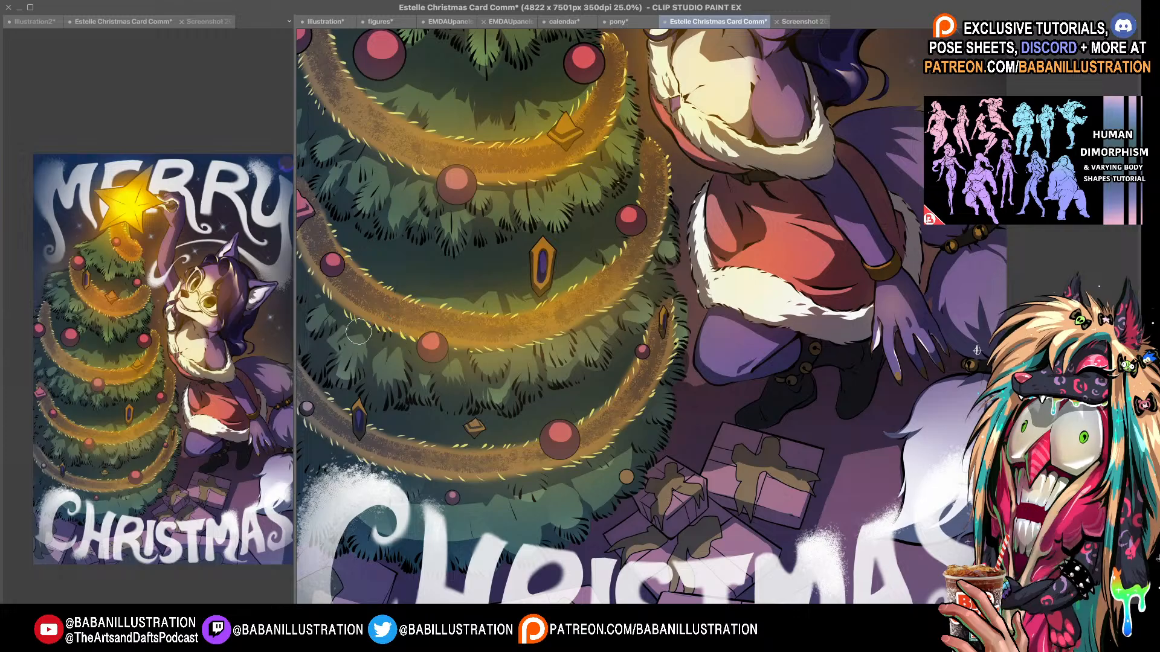
{"action": "scroll", "coordinate": [441, 339], "scroll_direction": "up", "scroll_amount": 2}
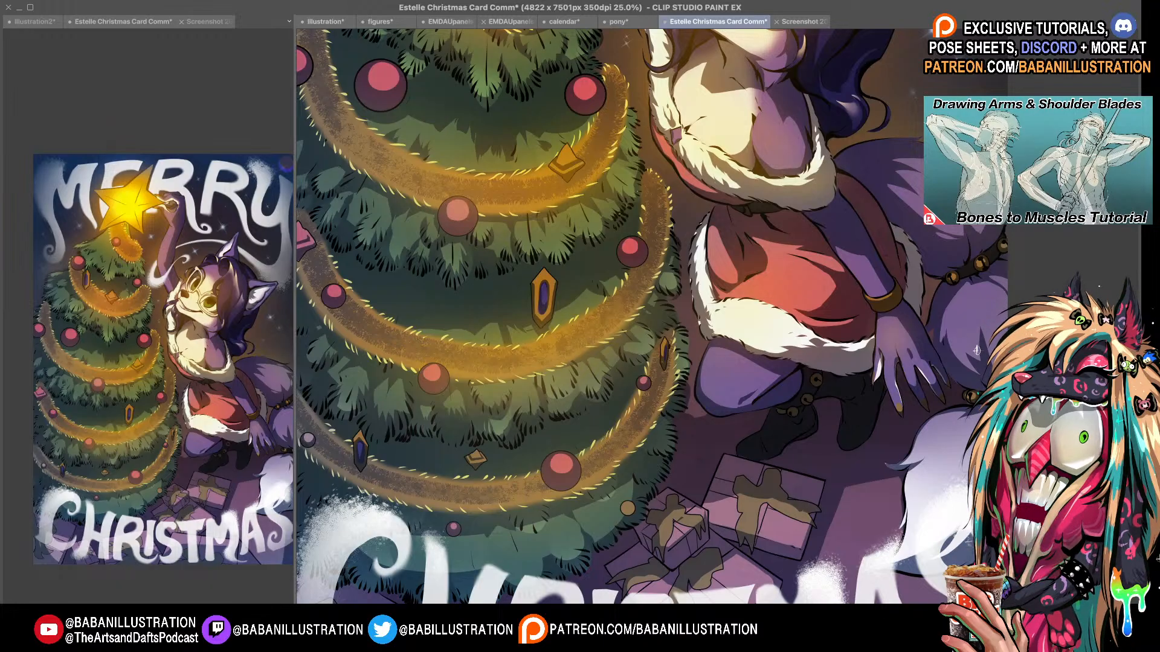
{"action": "scroll", "coordinate": [977, 350], "scroll_direction": "down", "scroll_amount": 1}
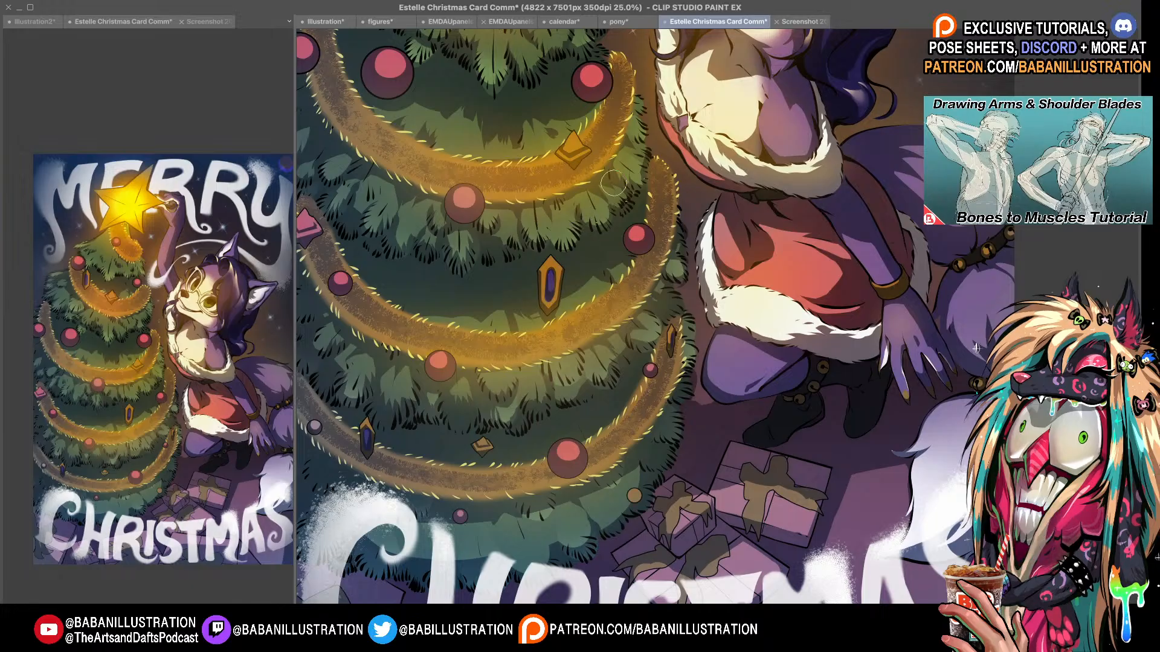
{"action": "scroll", "coordinate": [610, 193], "scroll_direction": "down", "scroll_amount": 2}
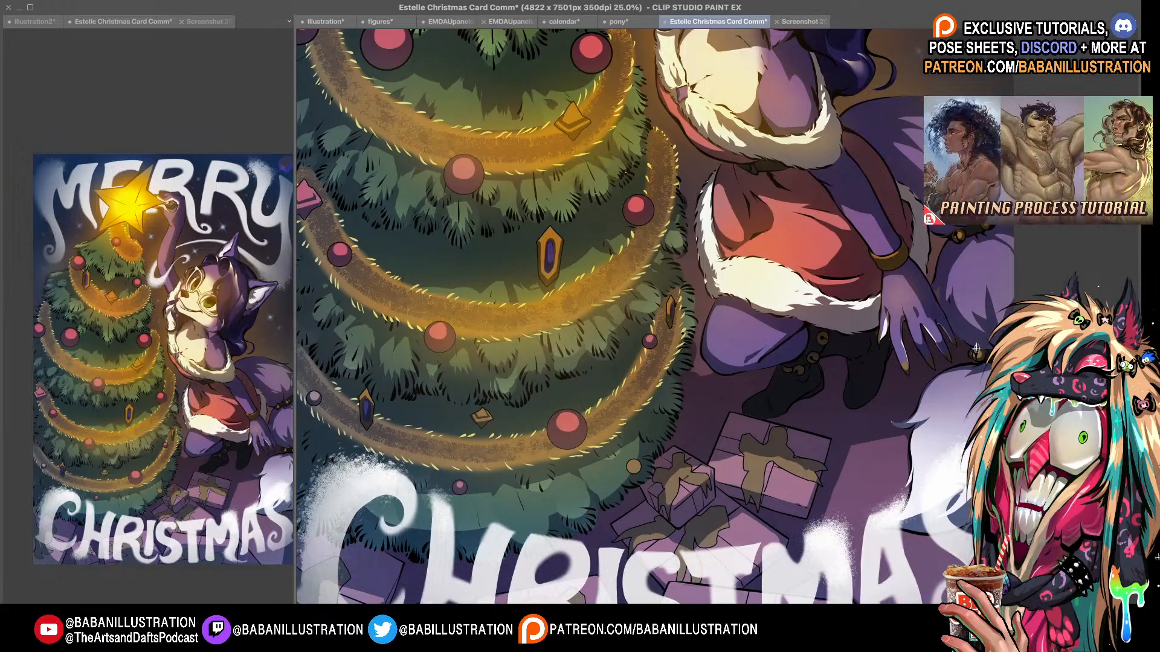
{"action": "scroll", "coordinate": [701, 305], "scroll_direction": "up", "scroll_amount": 1}
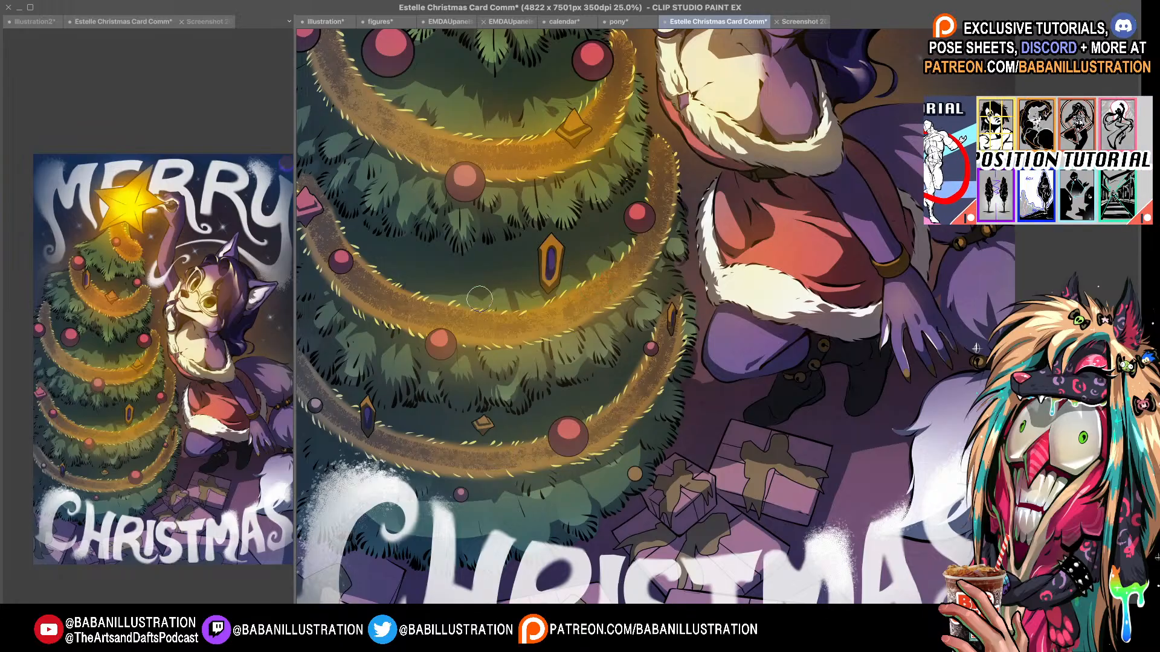
- Paint layered needle clusters across the tree's lowest tier, between the bottom garland and the CHRISTMAS lettering
{"action": "scroll", "coordinate": [598, 407], "scroll_direction": "down", "scroll_amount": 3}
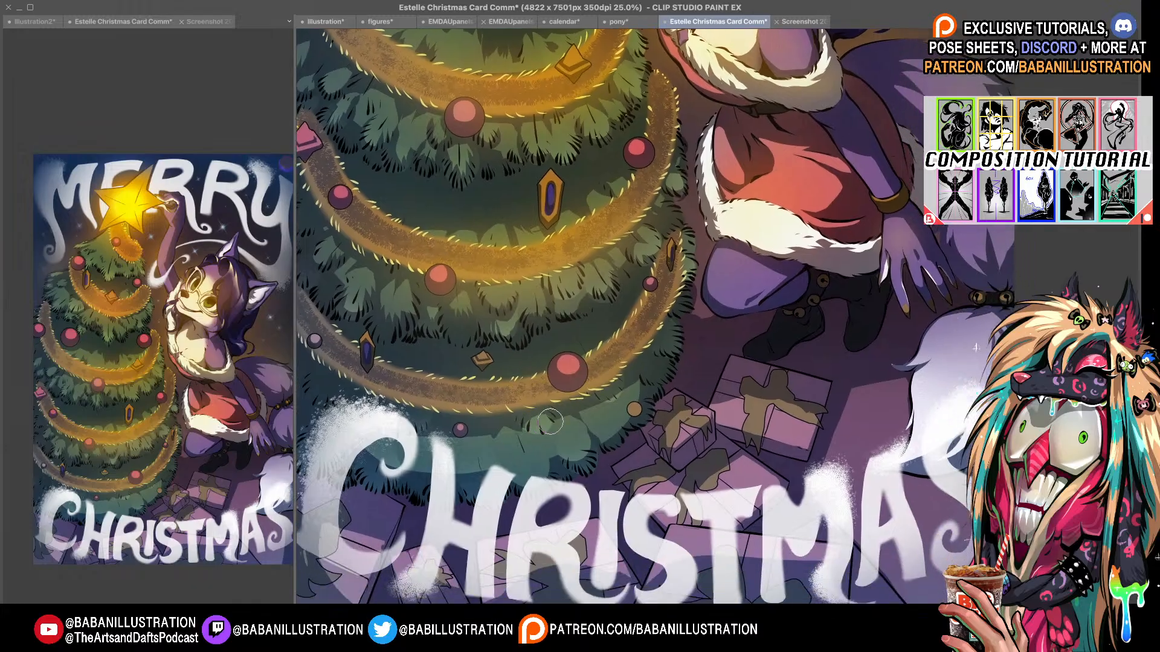
{"action": "left_click_drag", "start_coordinate": [531, 430], "coordinate": [554, 424]}
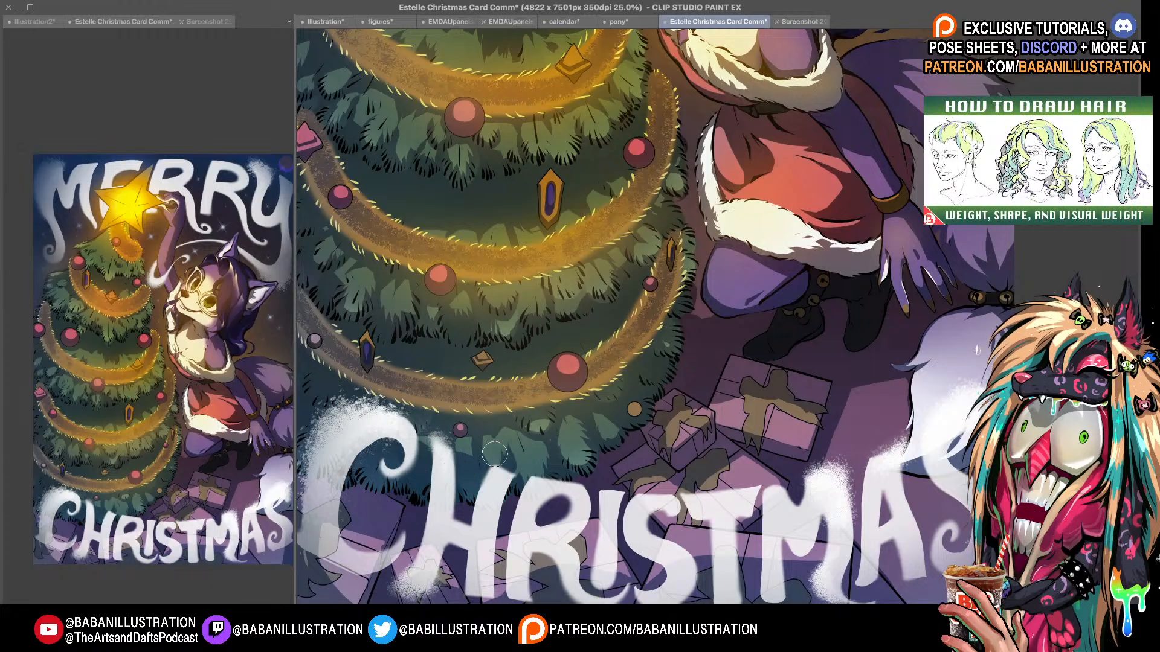
- Compare the whole illustration with its shadow and lighting effects turned off and on
{"action": "scroll", "coordinate": [657, 393], "scroll_direction": "down", "scroll_amount": 4}
{"action": "scroll", "coordinate": [732, 414], "scroll_direction": "down", "scroll_amount": 6}
{"action": "left_click_drag", "start_coordinate": [745, 395], "coordinate": [575, 432]}
{"action": "scroll", "coordinate": [545, 416], "scroll_direction": "up", "scroll_amount": 4}
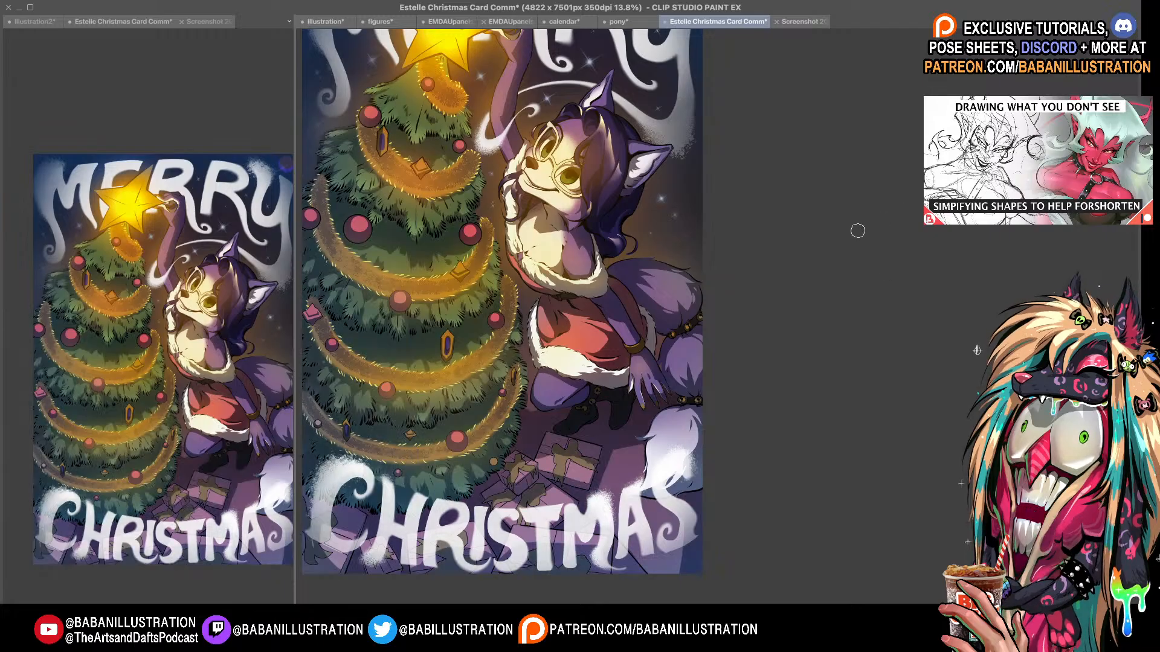
{"action": "key", "text": "ctrl+z"}
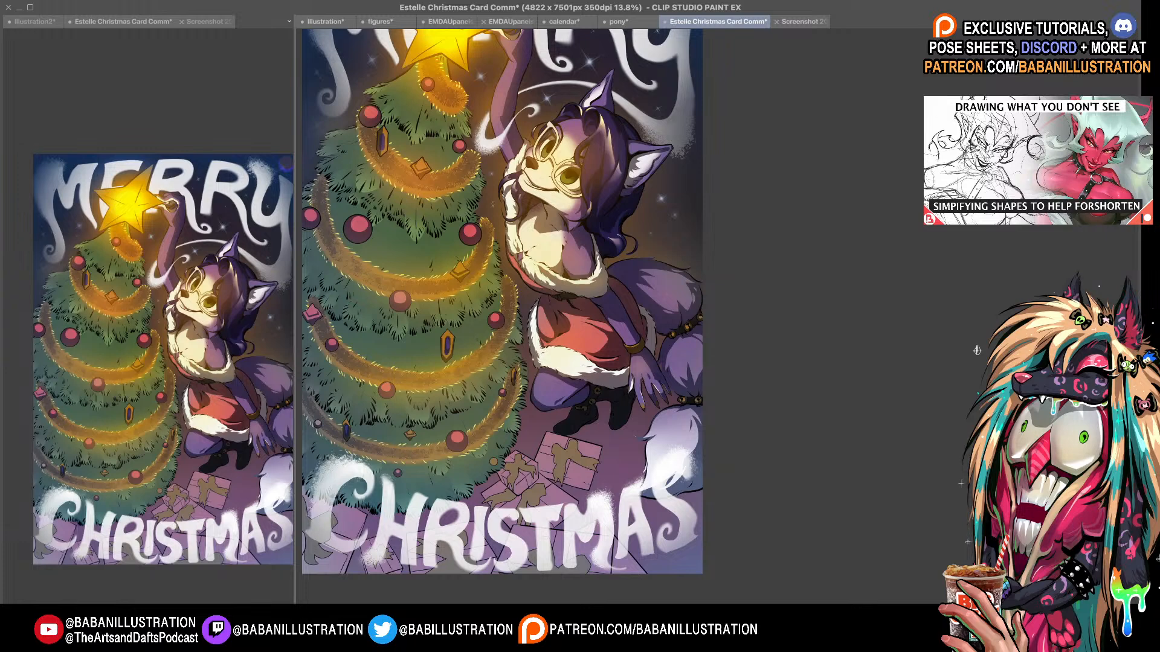
{"action": "left_click_drag", "start_coordinate": [502, 302], "coordinate": [525, 331]}
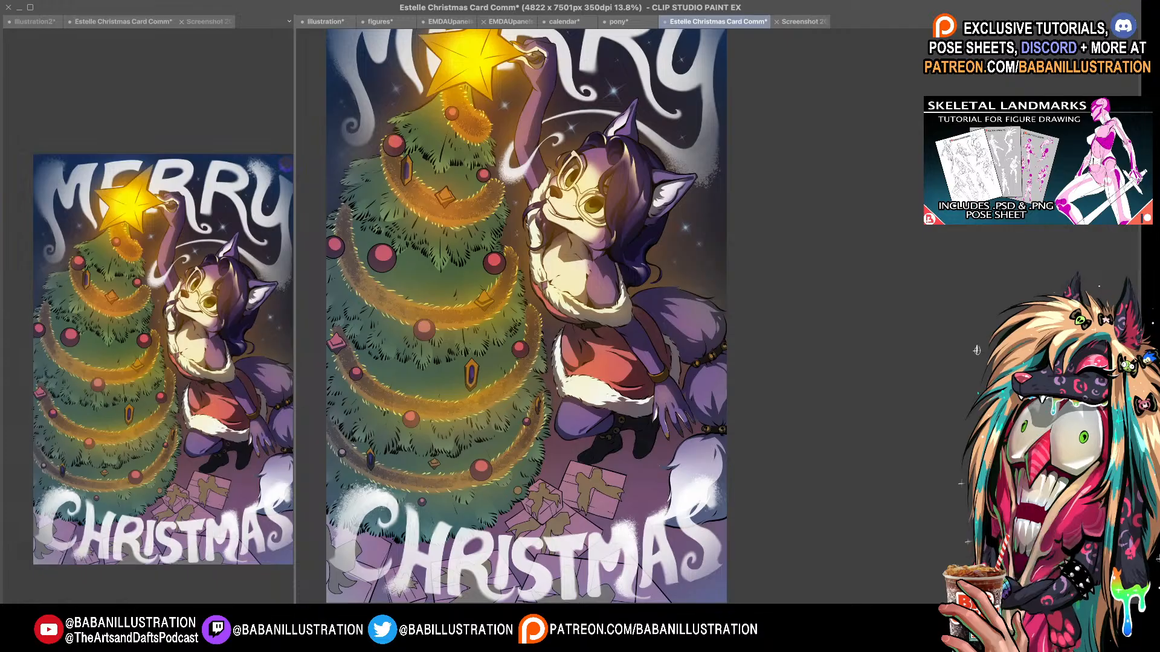
{"action": "key", "text": "ctrl+z"}
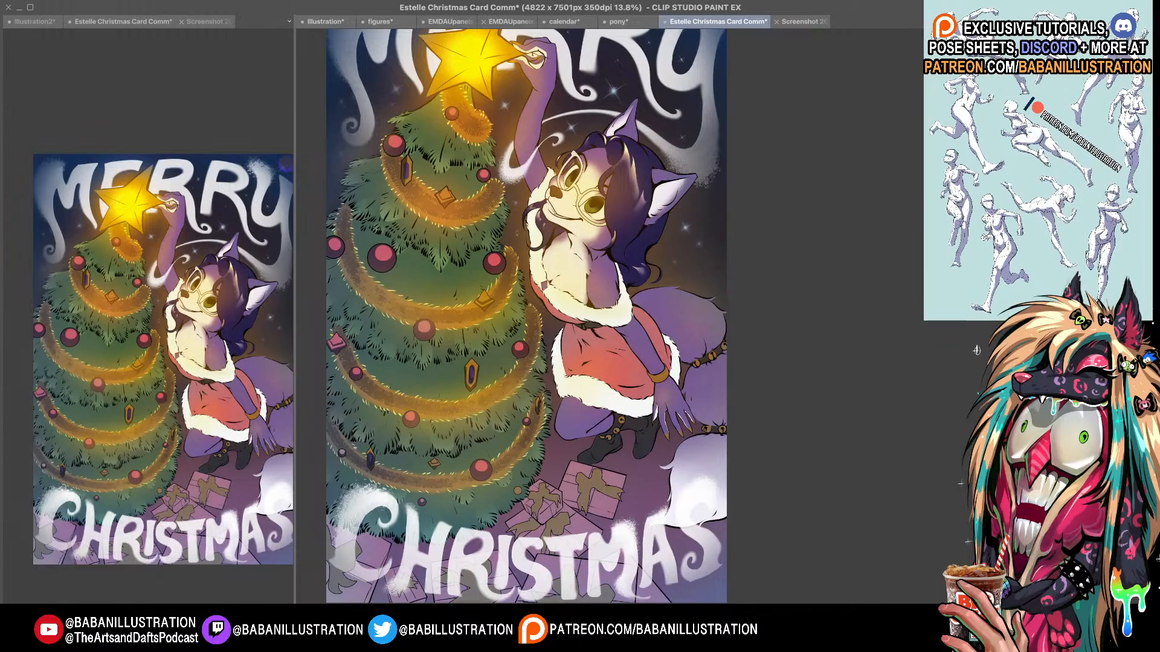
{"action": "key", "text": "ctrl+y"}
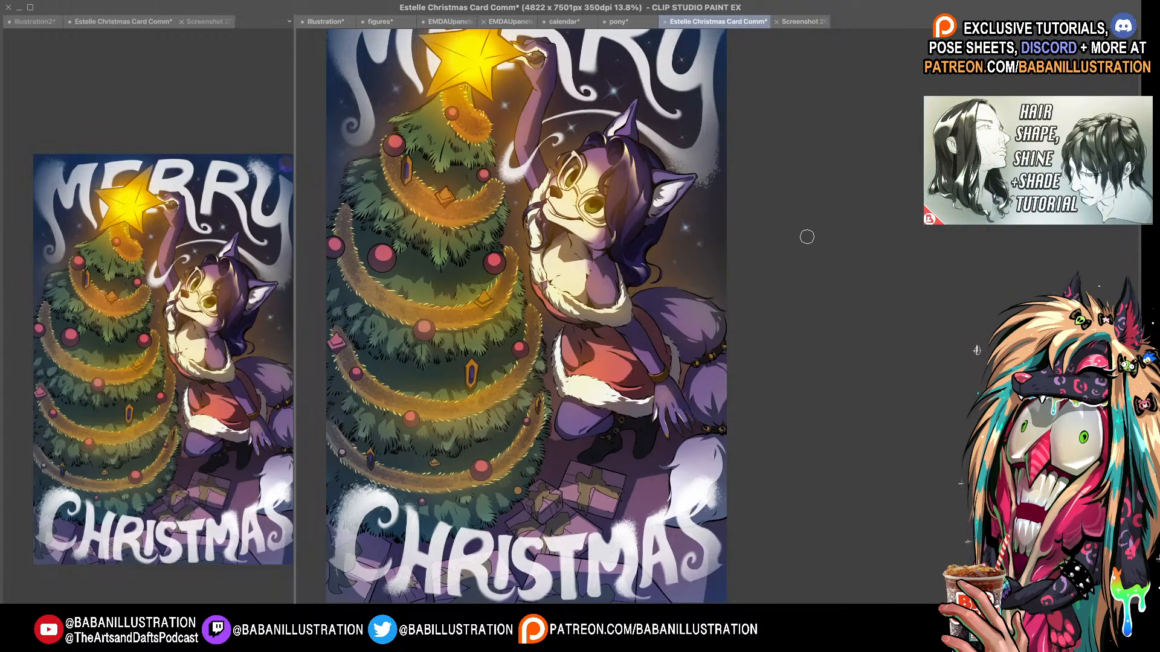
- Fade the MERRY CHRISTMAS lettering to reveal the artwork beneath, and paint dark fold shadows on the bows of the two uppermost presents
{"action": "left_click_drag", "start_coordinate": [532, 374], "coordinate": [542, 347]}
{"action": "scroll", "coordinate": [556, 387], "scroll_direction": "up", "scroll_amount": 2}
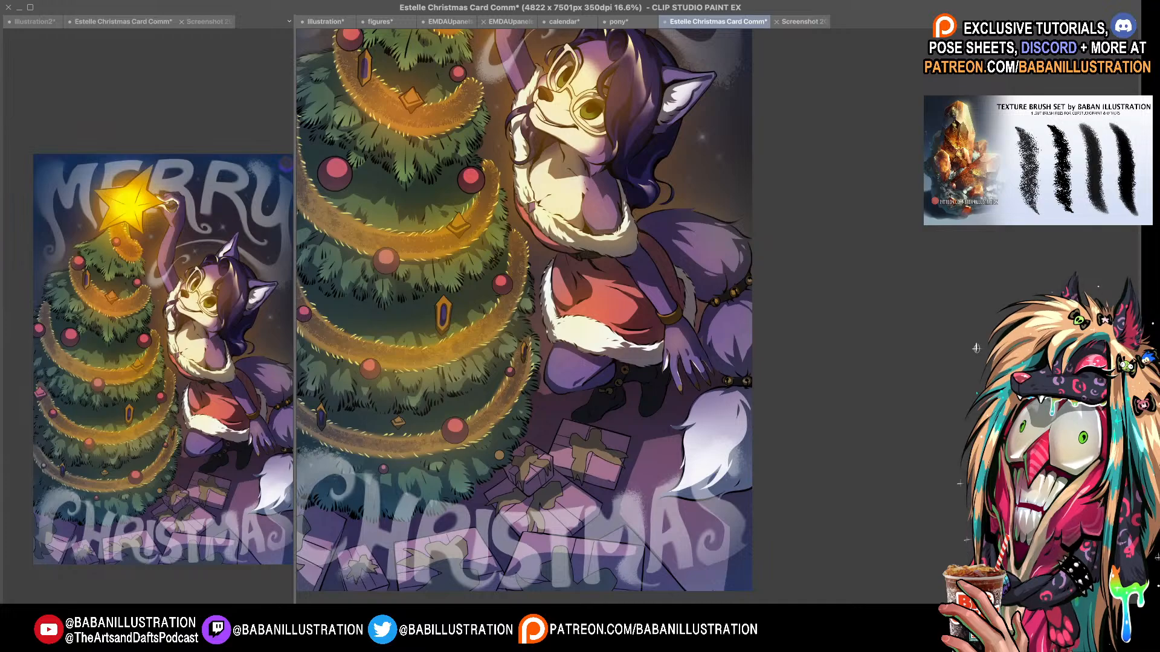
{"action": "scroll", "coordinate": [577, 430], "scroll_direction": "up", "scroll_amount": 4}
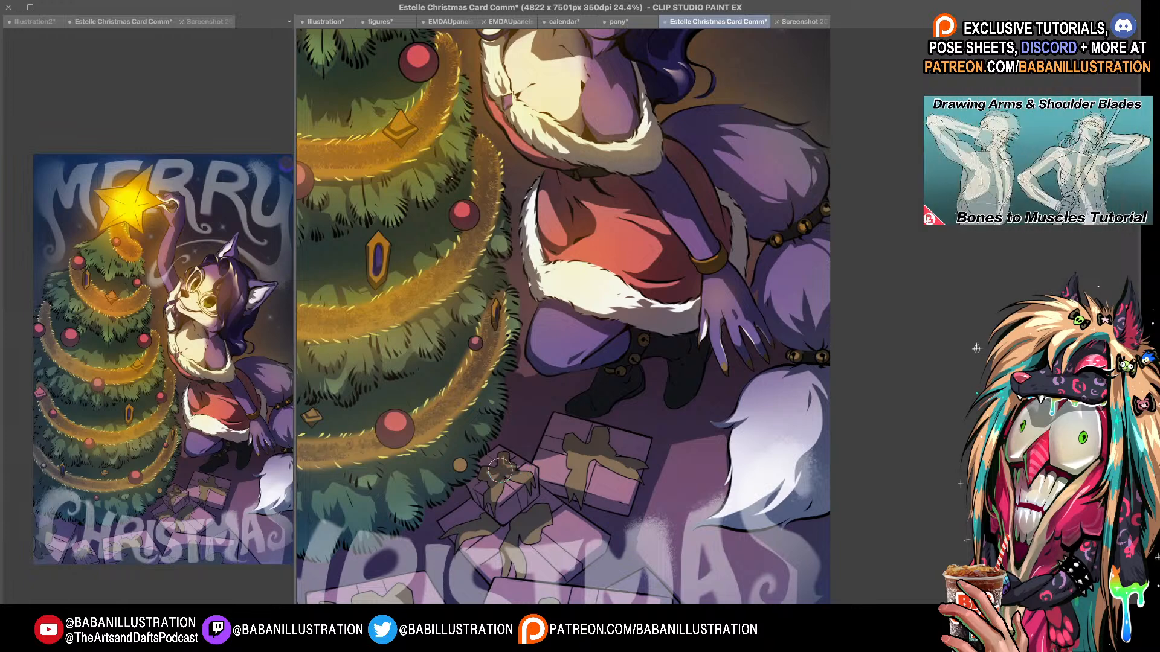
{"action": "left_click_drag", "start_coordinate": [554, 424], "coordinate": [550, 413]}
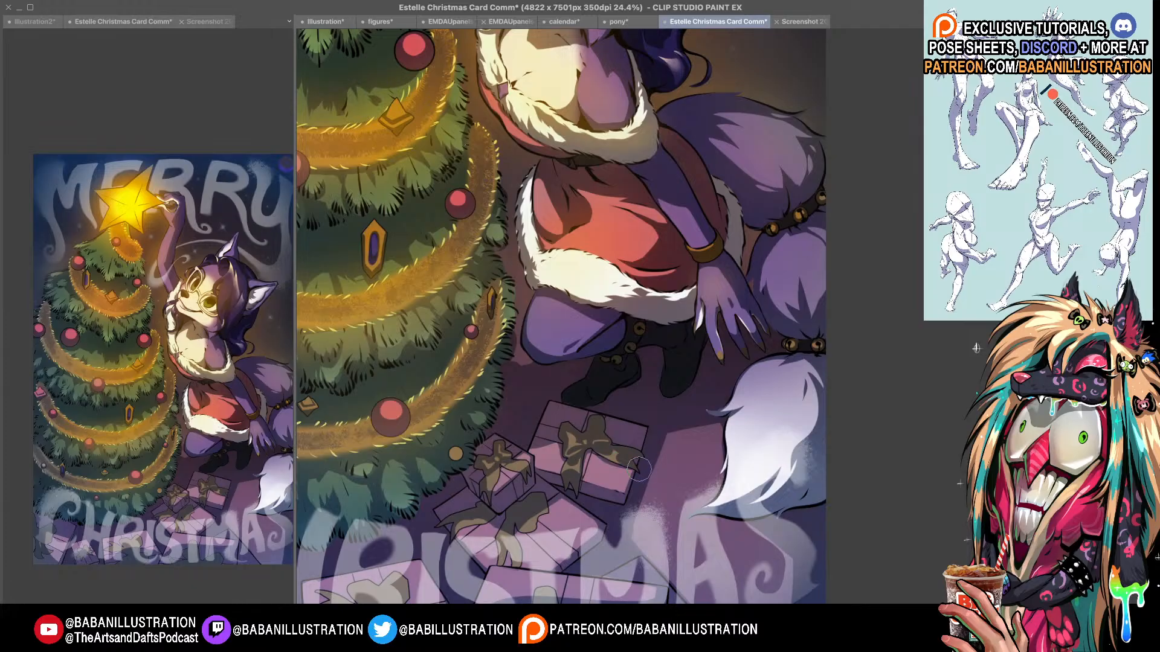
{"action": "left_click_drag", "start_coordinate": [627, 499], "coordinate": [621, 477]}
{"action": "left_click_drag", "start_coordinate": [619, 373], "coordinate": [620, 416]}
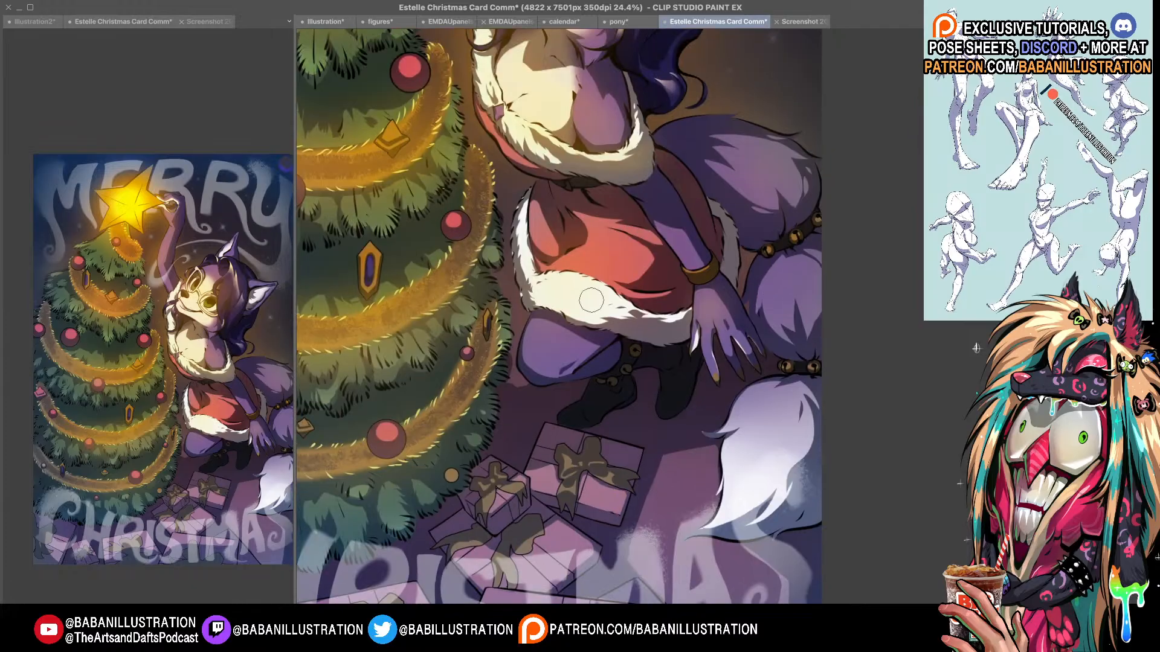
- Paint fold shadows on the bow of the present below the two uppermost ones and refine the shading around its ribbon
{"action": "left_click_drag", "start_coordinate": [493, 490], "coordinate": [486, 411]}
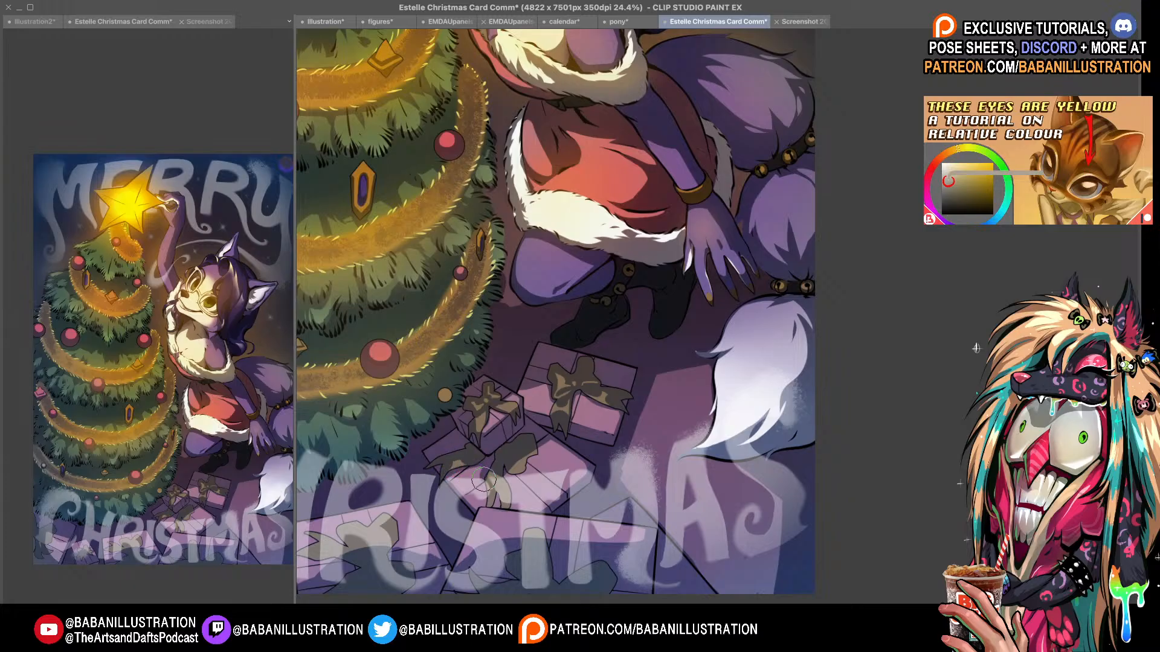
{"action": "left_click_drag", "start_coordinate": [479, 510], "coordinate": [460, 481]}
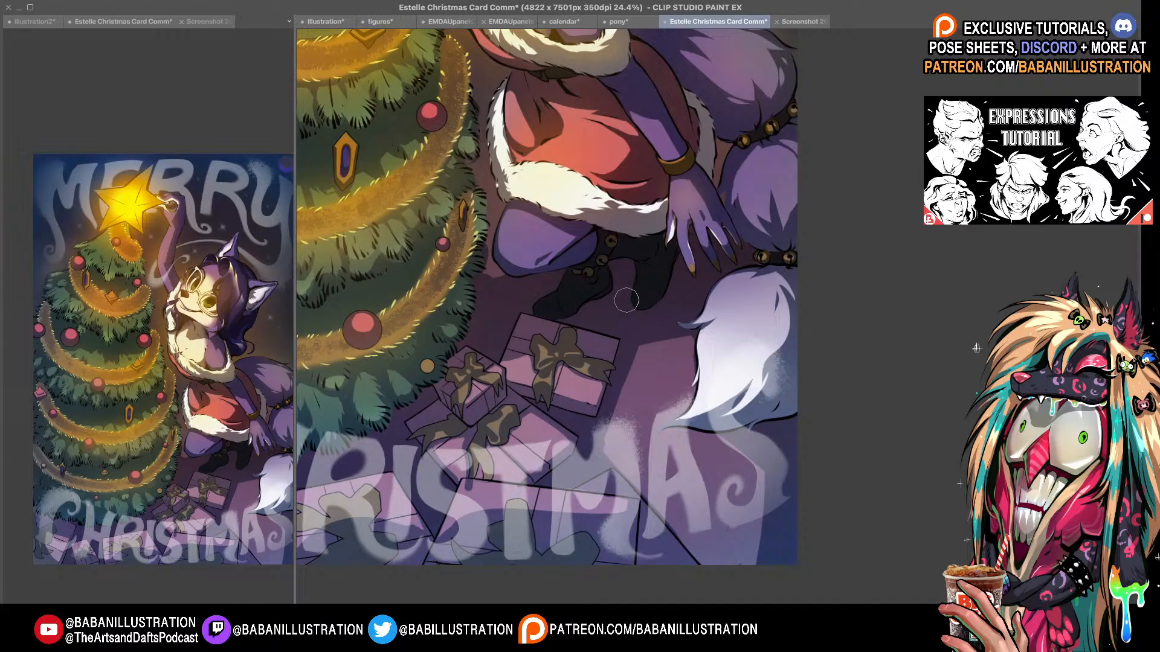
{"action": "left_click_drag", "start_coordinate": [493, 432], "coordinate": [537, 417]}
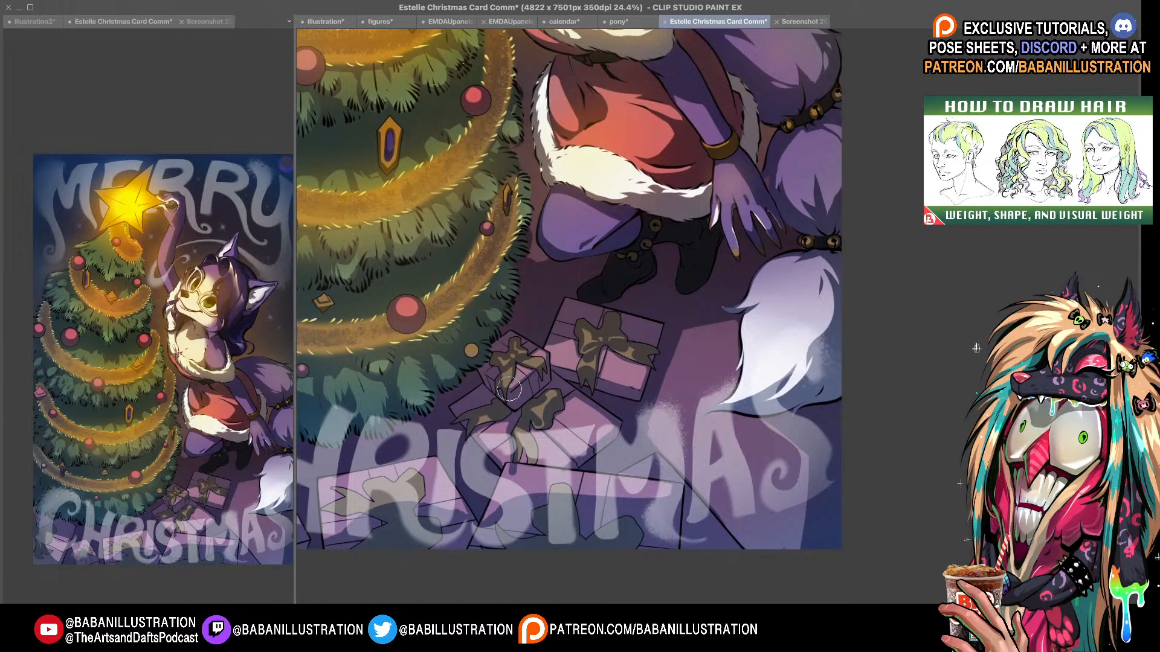
{"action": "mouse_move", "coordinate": [508, 449]}
{"action": "left_mouse_down"}
{"action": "mouse_move", "coordinate": [493, 430]}
{"action": "mouse_move", "coordinate": [494, 446]}
{"action": "left_mouse_up"}
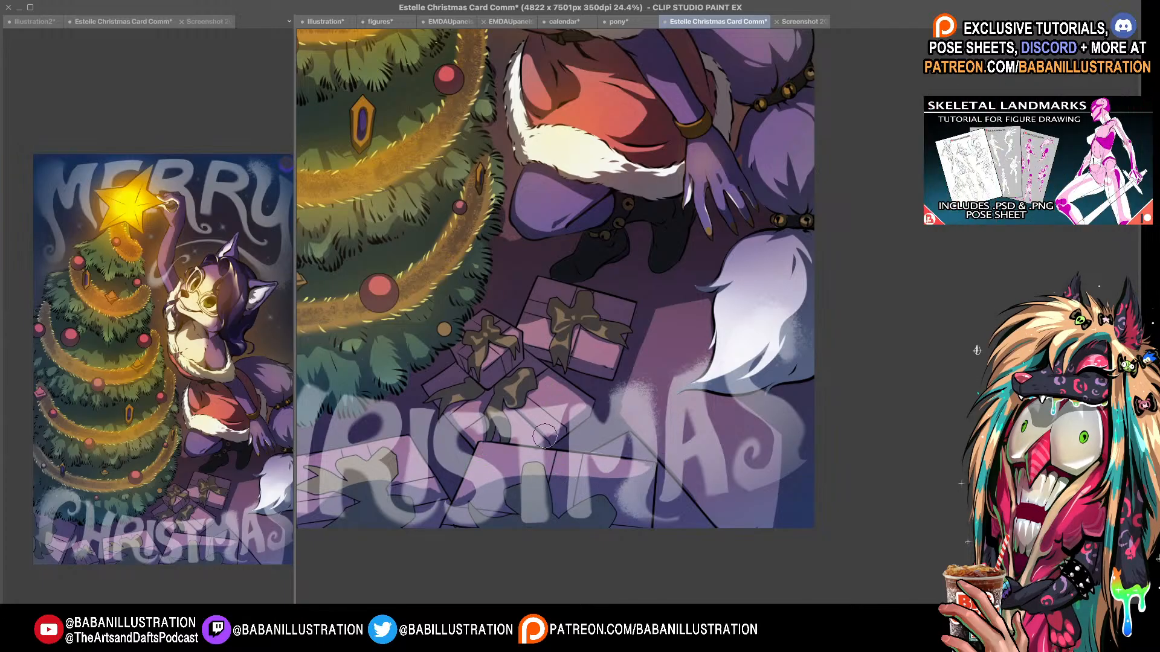
- Shade the faces of the large front present beneath the CHRISTMAS lettering with a darker purple
{"action": "left_click_drag", "start_coordinate": [493, 466], "coordinate": [641, 477]}
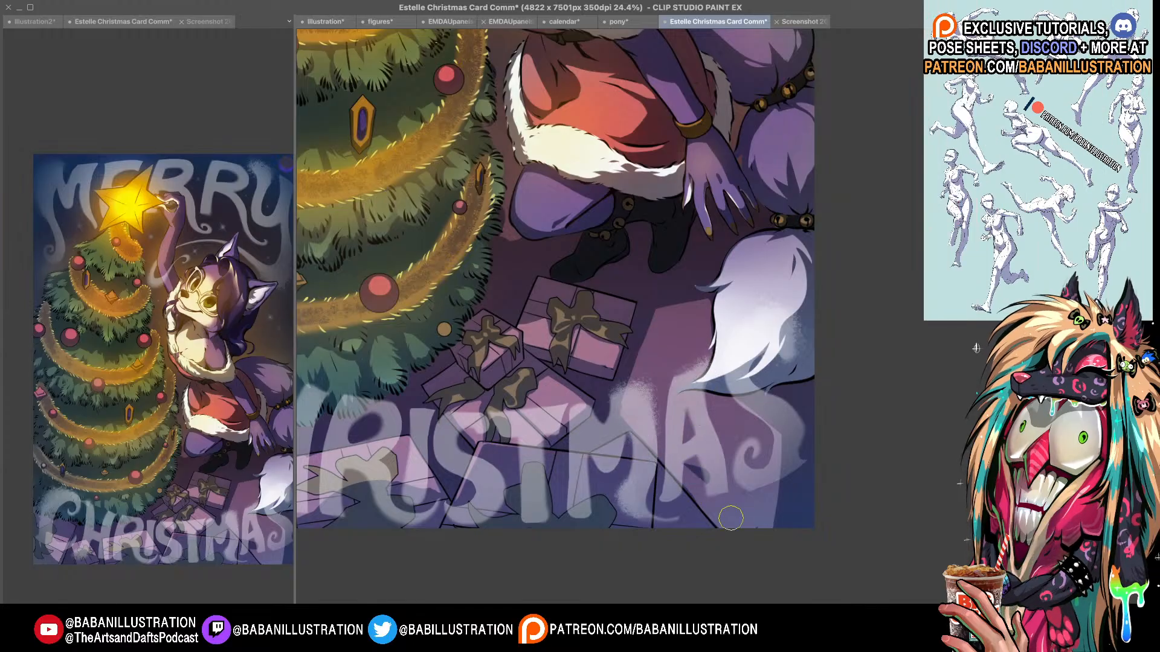
{"action": "left_click_drag", "start_coordinate": [711, 481], "coordinate": [654, 558]}
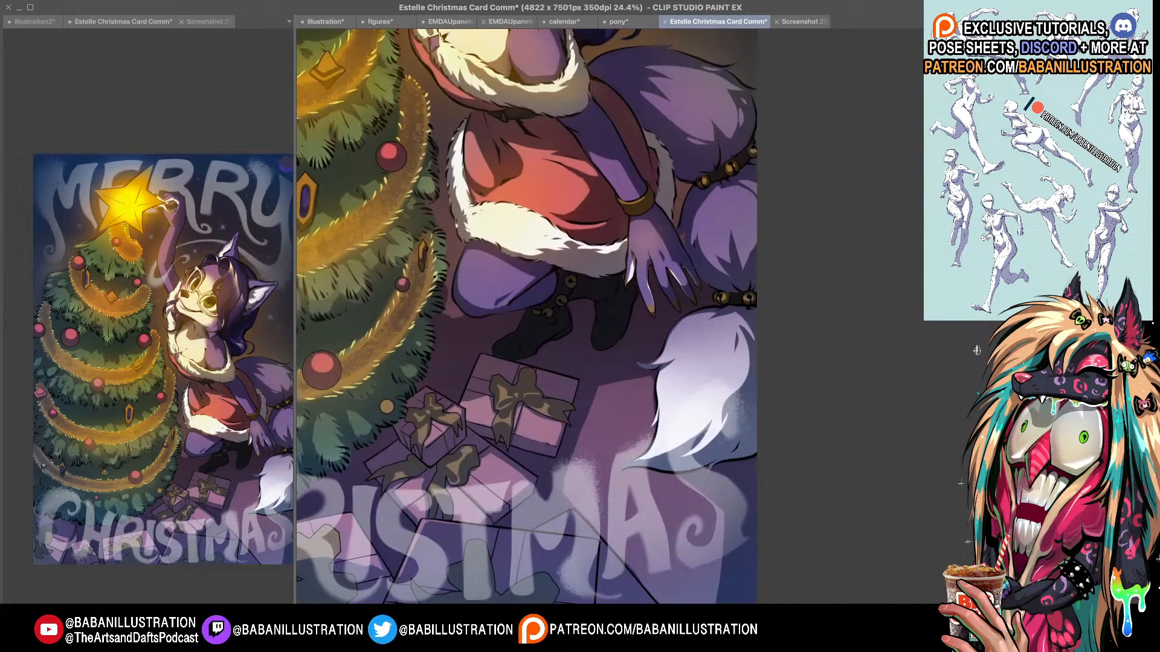
{"action": "left_click_drag", "start_coordinate": [640, 407], "coordinate": [653, 394]}
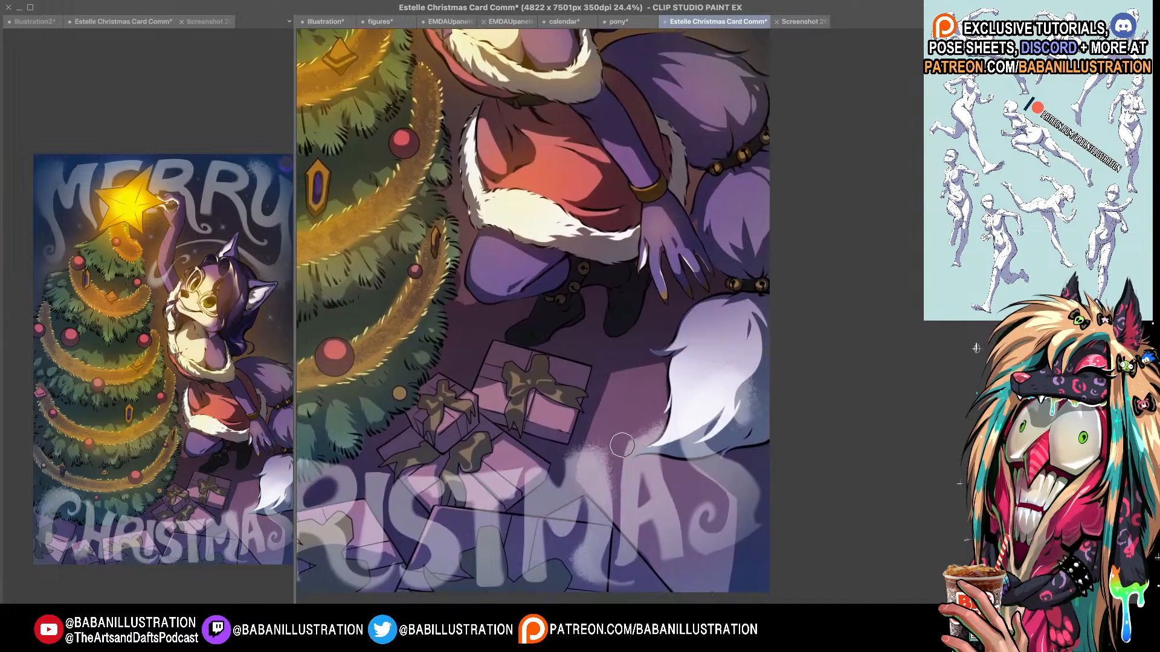
{"action": "mouse_move", "coordinate": [593, 526]}
{"action": "left_mouse_down"}
{"action": "mouse_move", "coordinate": [691, 393]}
{"action": "mouse_move", "coordinate": [684, 479]}
{"action": "left_mouse_up"}
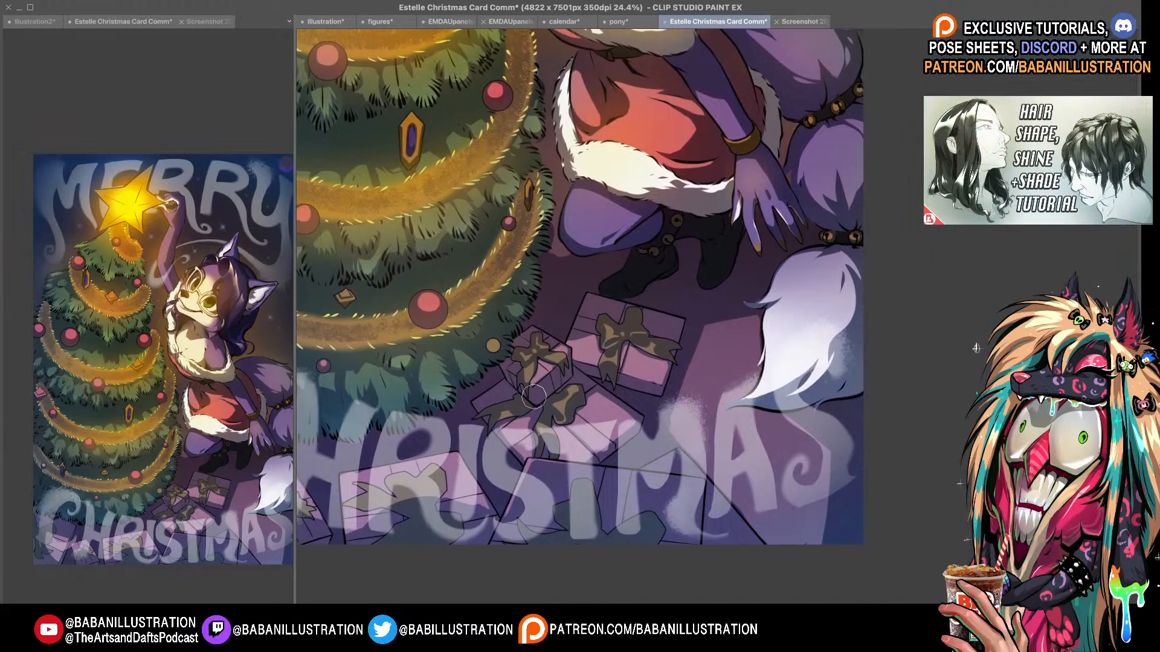
- Paint shadows on the bow and sides of the flat front present behind the lettering's first R
{"action": "mouse_move", "coordinate": [537, 406]}
{"action": "left_mouse_down"}
{"action": "mouse_move", "coordinate": [664, 399]}
{"action": "mouse_move", "coordinate": [649, 386]}
{"action": "left_mouse_up"}
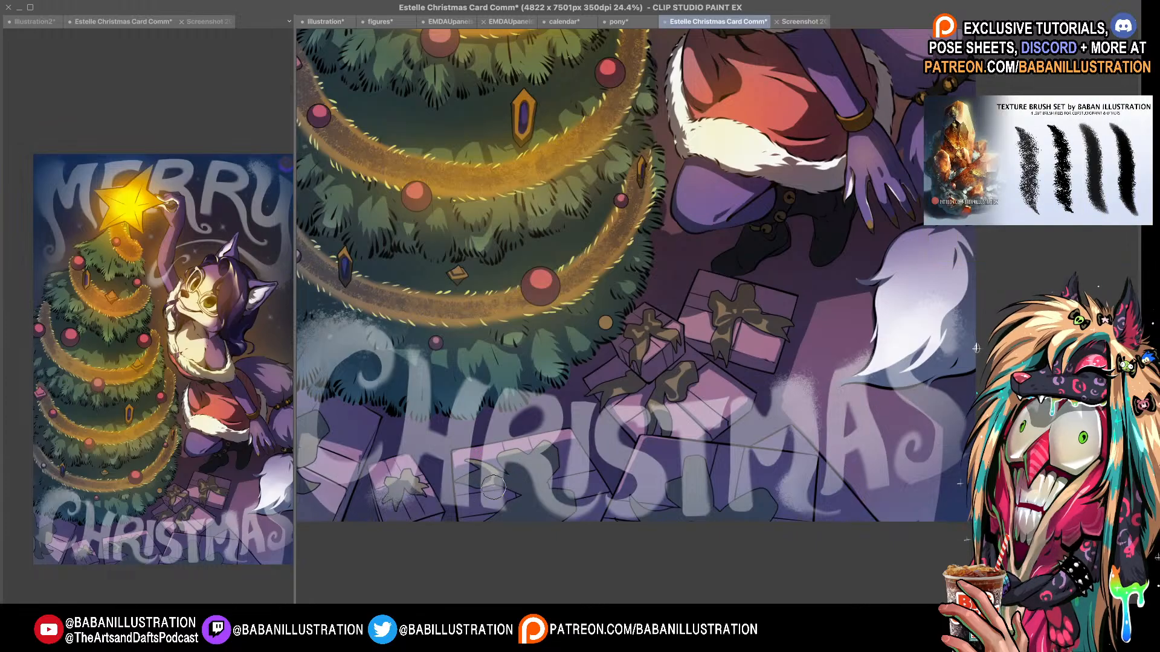
{"action": "left_click_drag", "start_coordinate": [507, 459], "coordinate": [546, 456]}
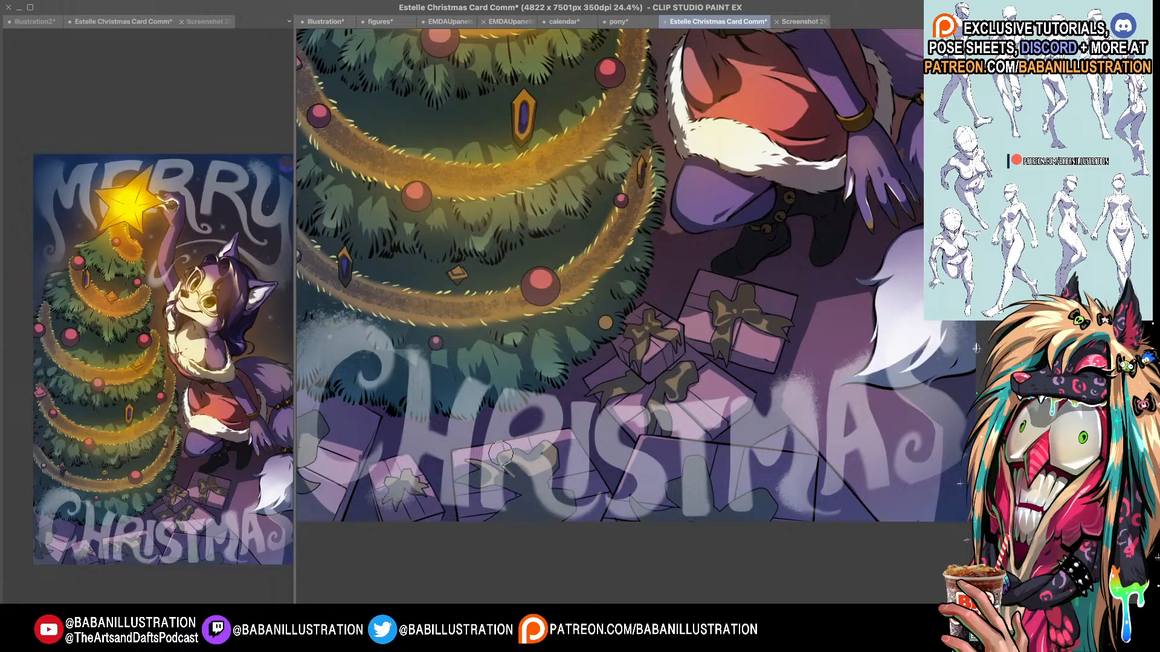
{"action": "left_click_drag", "start_coordinate": [532, 484], "coordinate": [556, 451]}
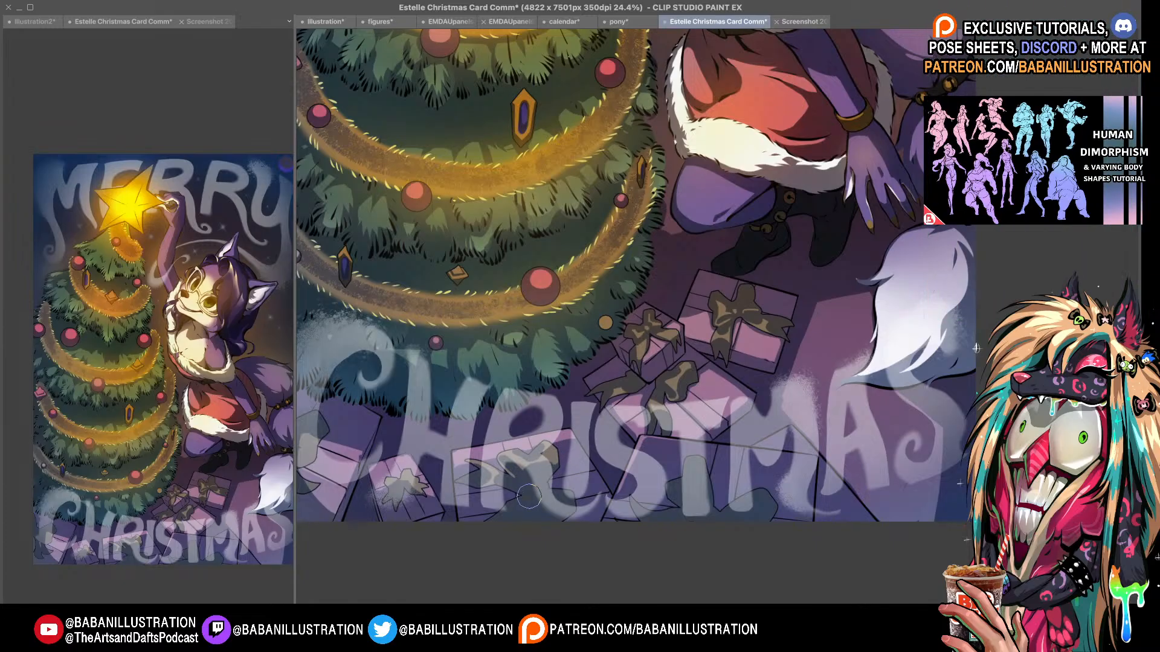
{"action": "mouse_move", "coordinate": [544, 496]}
{"action": "left_mouse_down"}
{"action": "mouse_move", "coordinate": [520, 505]}
{"action": "mouse_move", "coordinate": [577, 496]}
{"action": "left_mouse_up"}
{"action": "left_click_drag", "start_coordinate": [603, 442], "coordinate": [551, 430]}
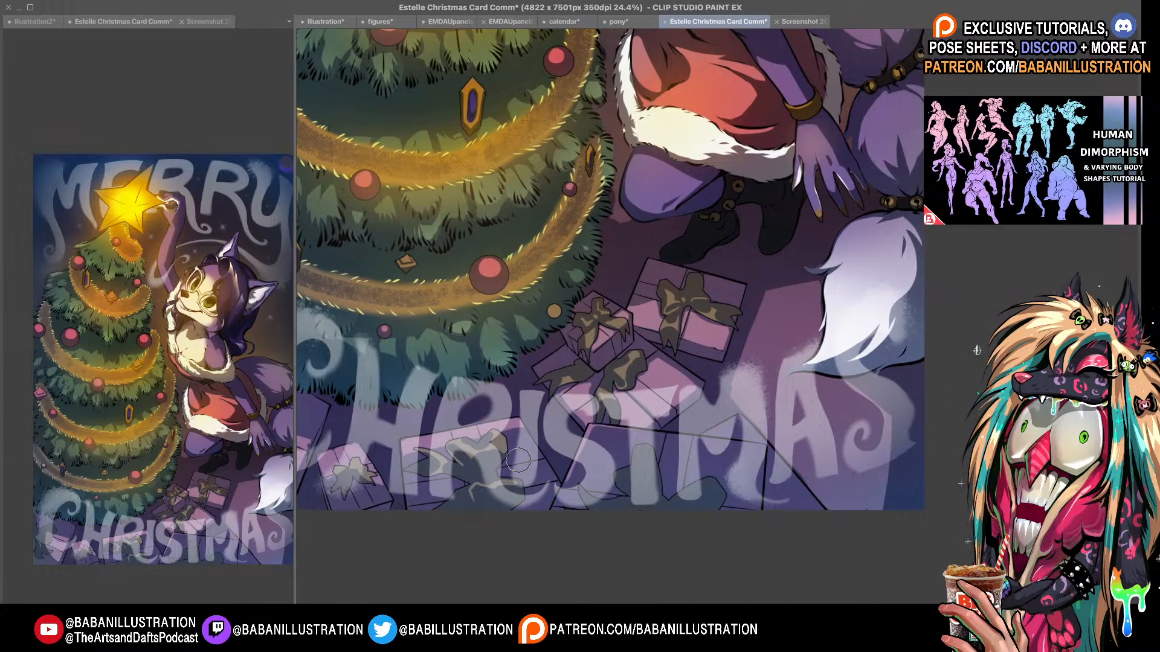
- Paint shadows on the large front present's bow and on the small present with the star-shaped bow
{"action": "mouse_move", "coordinate": [616, 476]}
{"action": "left_mouse_down"}
{"action": "mouse_move", "coordinate": [639, 449]}
{"action": "mouse_move", "coordinate": [612, 489]}
{"action": "mouse_move", "coordinate": [777, 476]}
{"action": "mouse_move", "coordinate": [749, 516]}
{"action": "left_mouse_up"}
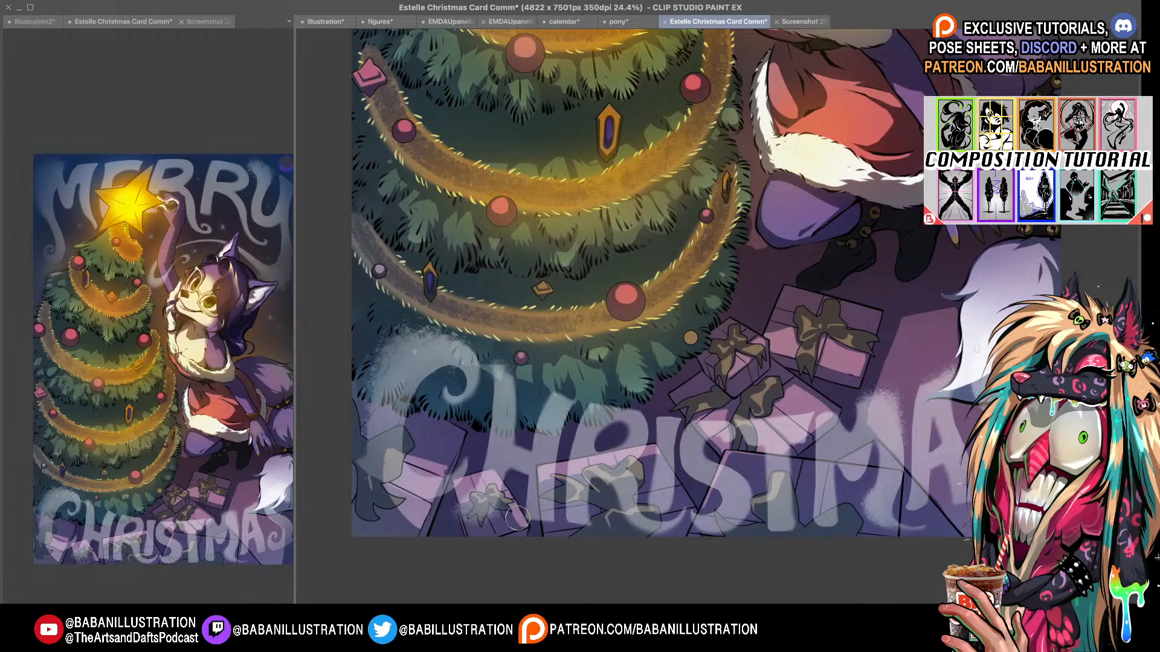
{"action": "left_click_drag", "start_coordinate": [498, 518], "coordinate": [521, 520]}
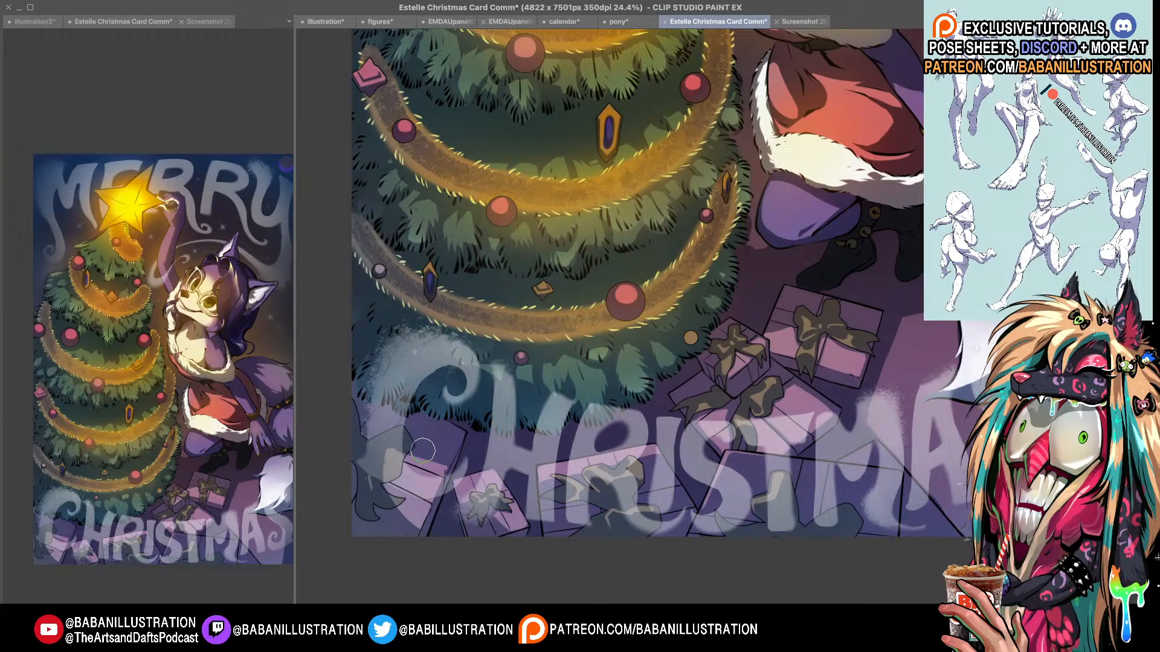
- Shade the faces and bow of the present in the artwork's lower-left corner
{"action": "mouse_move", "coordinate": [411, 462]}
{"action": "left_mouse_down"}
{"action": "mouse_move", "coordinate": [444, 456]}
{"action": "mouse_move", "coordinate": [428, 495]}
{"action": "mouse_move", "coordinate": [418, 463]}
{"action": "mouse_move", "coordinate": [437, 458]}
{"action": "mouse_move", "coordinate": [411, 558]}
{"action": "left_mouse_up"}
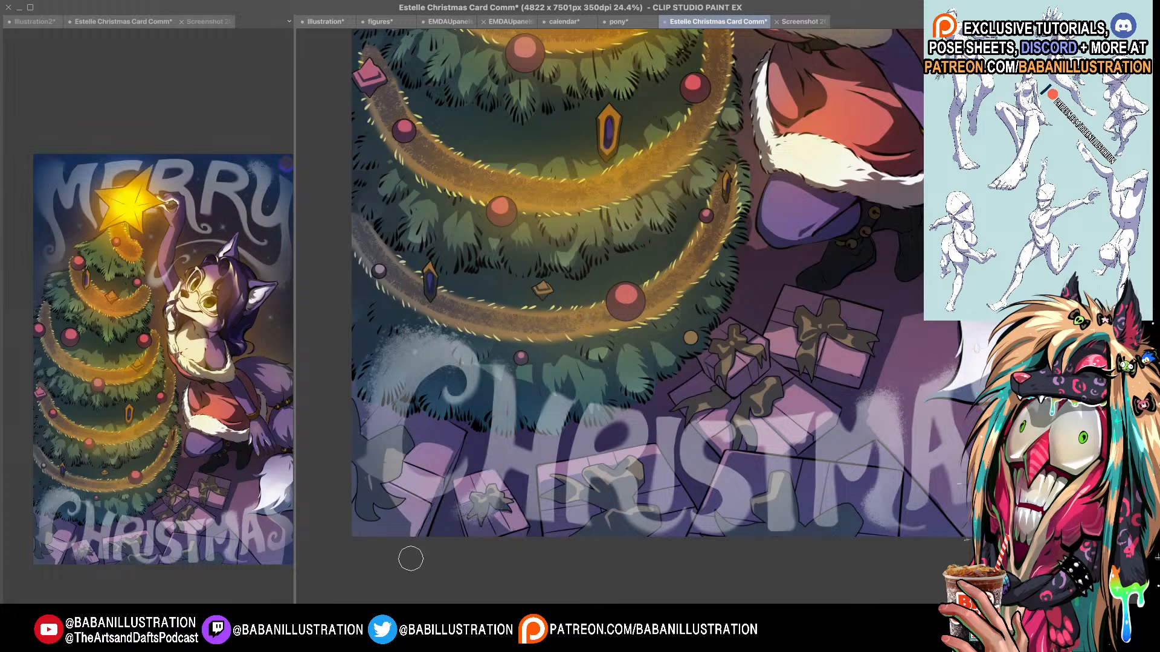
{"action": "left_click_drag", "start_coordinate": [417, 514], "coordinate": [411, 546]}
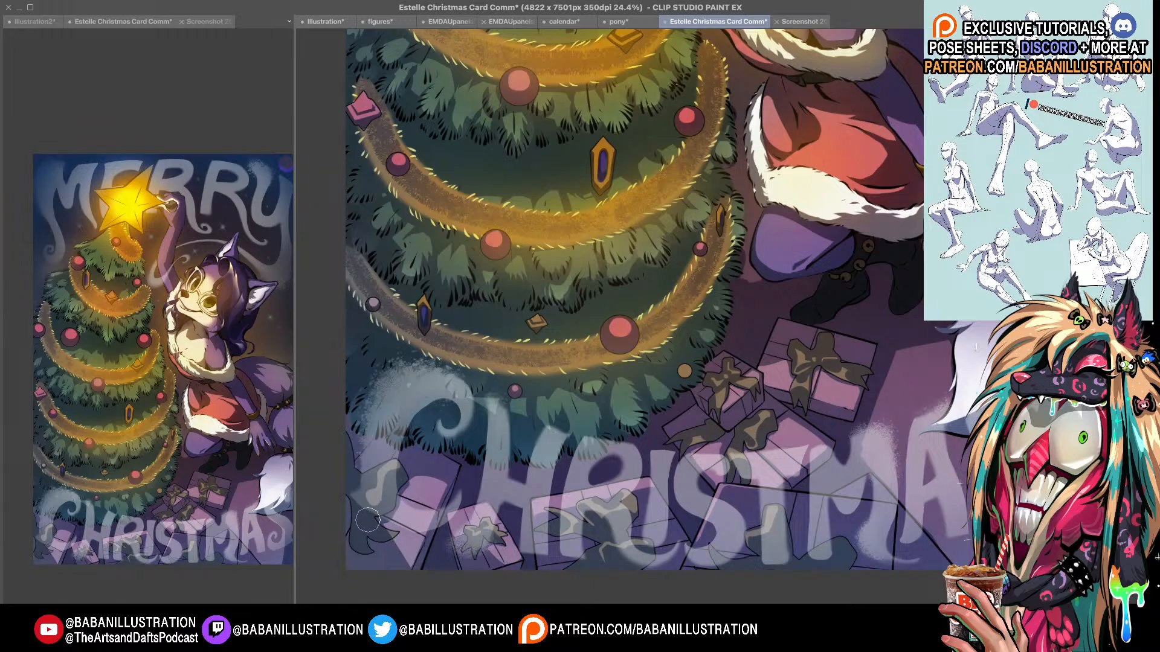
{"action": "left_click_drag", "start_coordinate": [357, 528], "coordinate": [375, 524]}
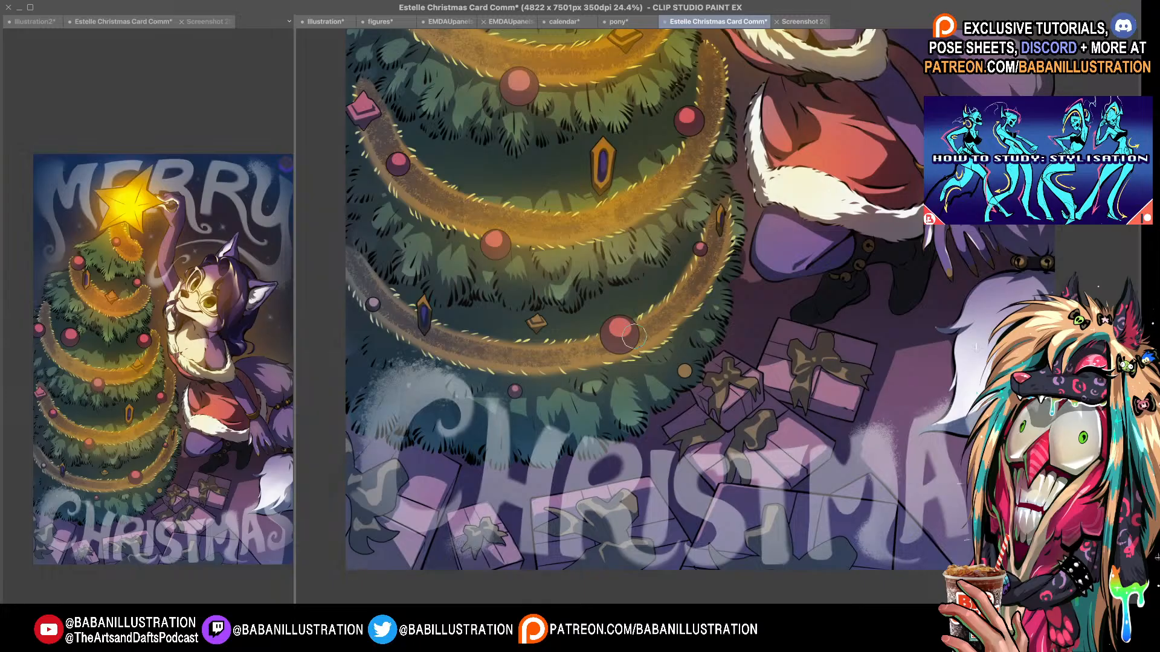
{"action": "left_click_drag", "start_coordinate": [631, 336], "coordinate": [480, 333]}
{"action": "left_click_drag", "start_coordinate": [590, 404], "coordinate": [618, 399]}
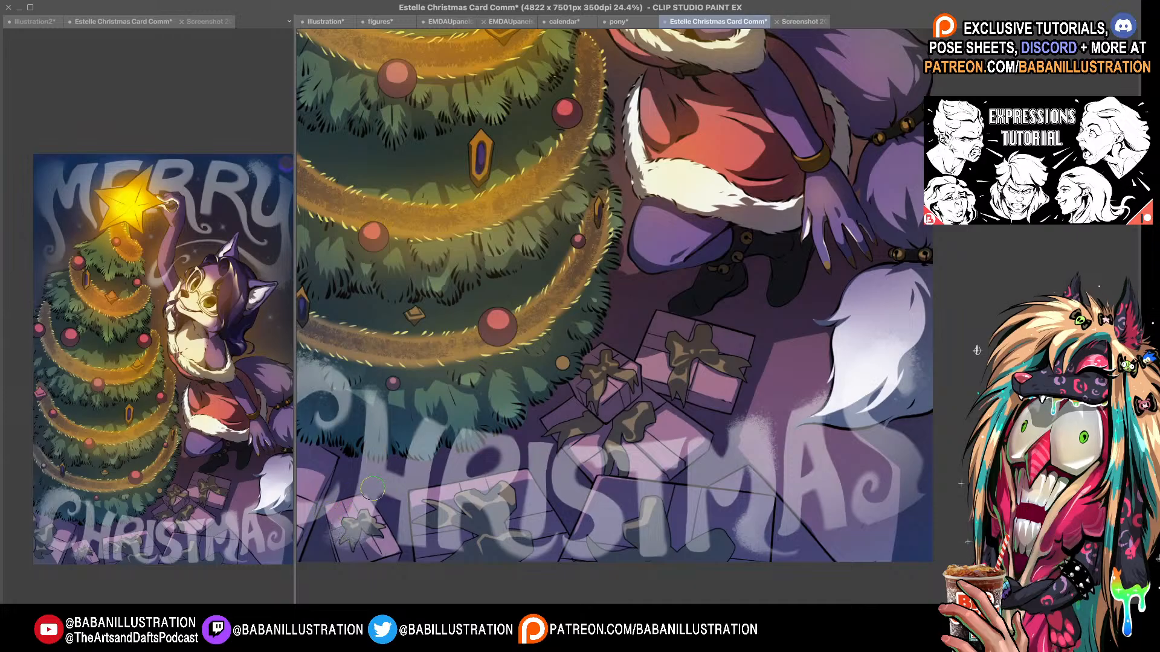
- Hide the MERRY CHRISTMAS lettering and check the illustration's composition with the canvas mirrored and restored
{"action": "scroll", "coordinate": [562, 380], "scroll_direction": "down", "scroll_amount": 3}
{"action": "left_click_drag", "start_coordinate": [564, 379], "coordinate": [499, 472]}
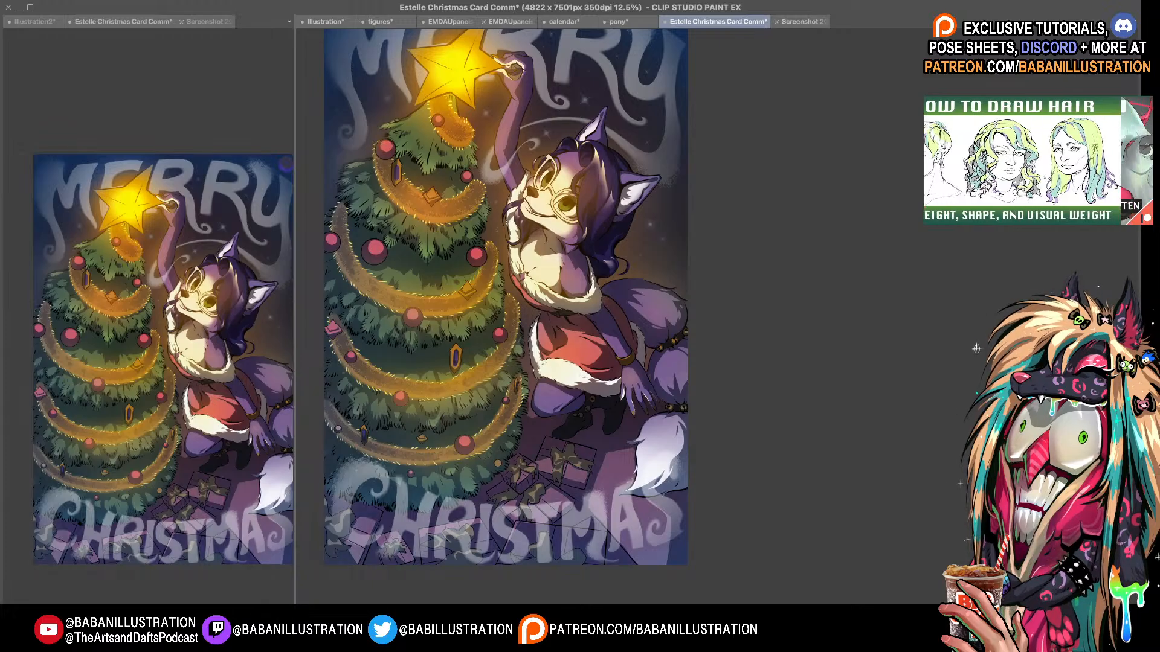
{"action": "scroll", "coordinate": [581, 439], "scroll_direction": "up", "scroll_amount": 1}
{"action": "left_click_drag", "start_coordinate": [603, 490], "coordinate": [634, 466]}
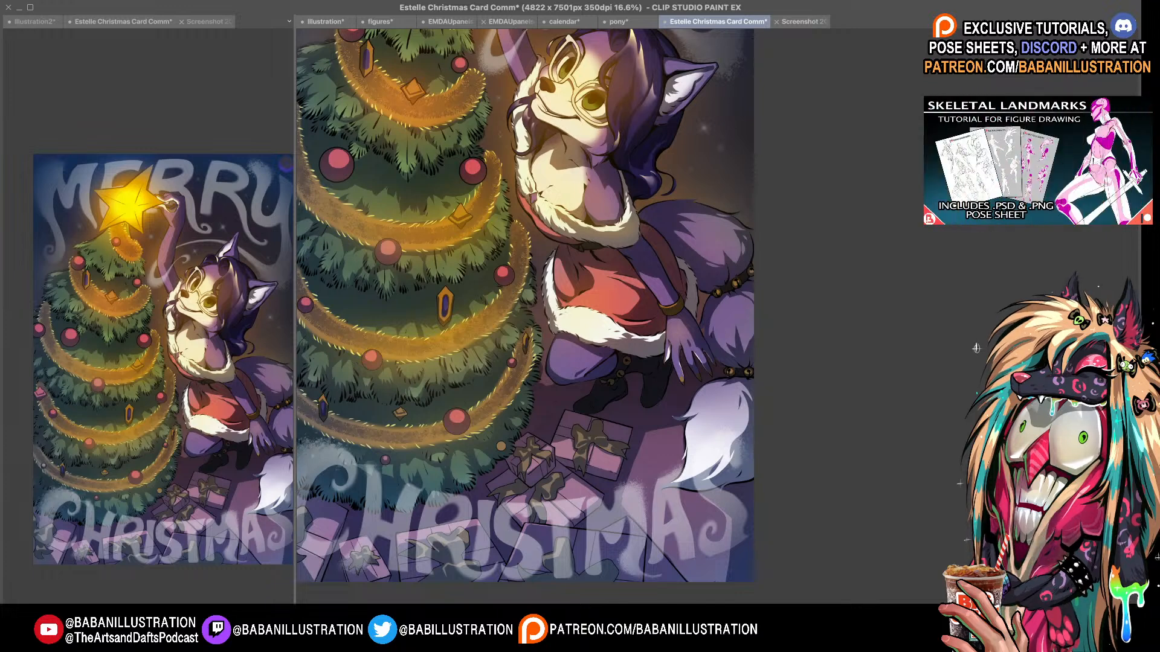
{"action": "scroll", "coordinate": [576, 451], "scroll_direction": "up", "scroll_amount": 4}
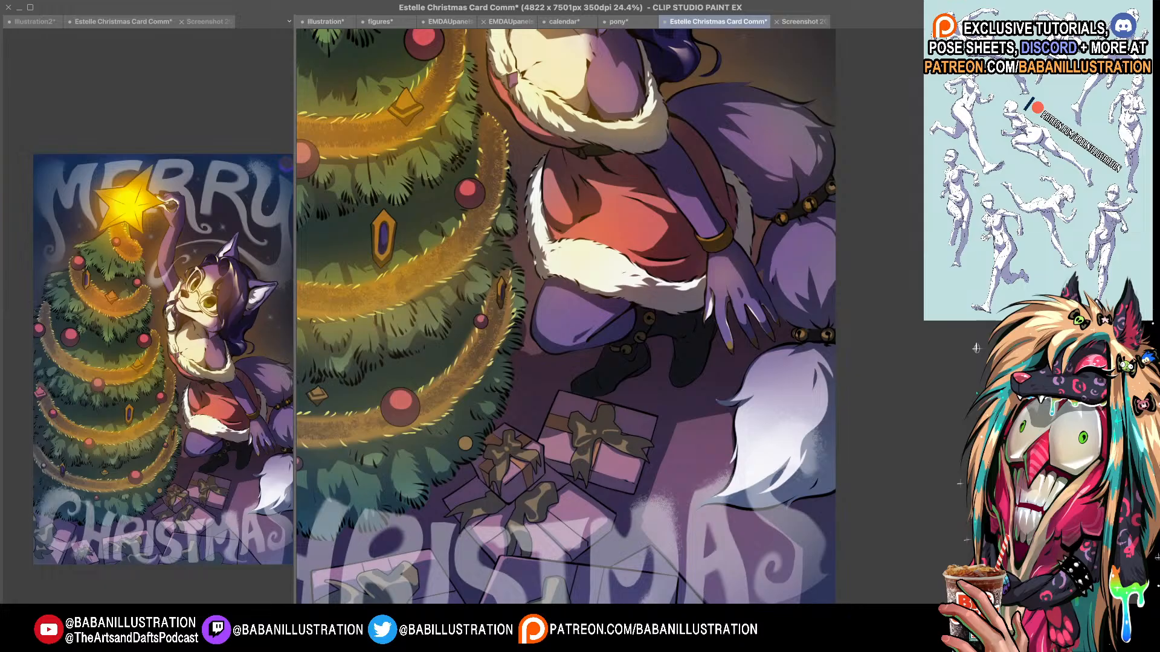
{"action": "left_click_drag", "start_coordinate": [566, 316], "coordinate": [603, 305]}
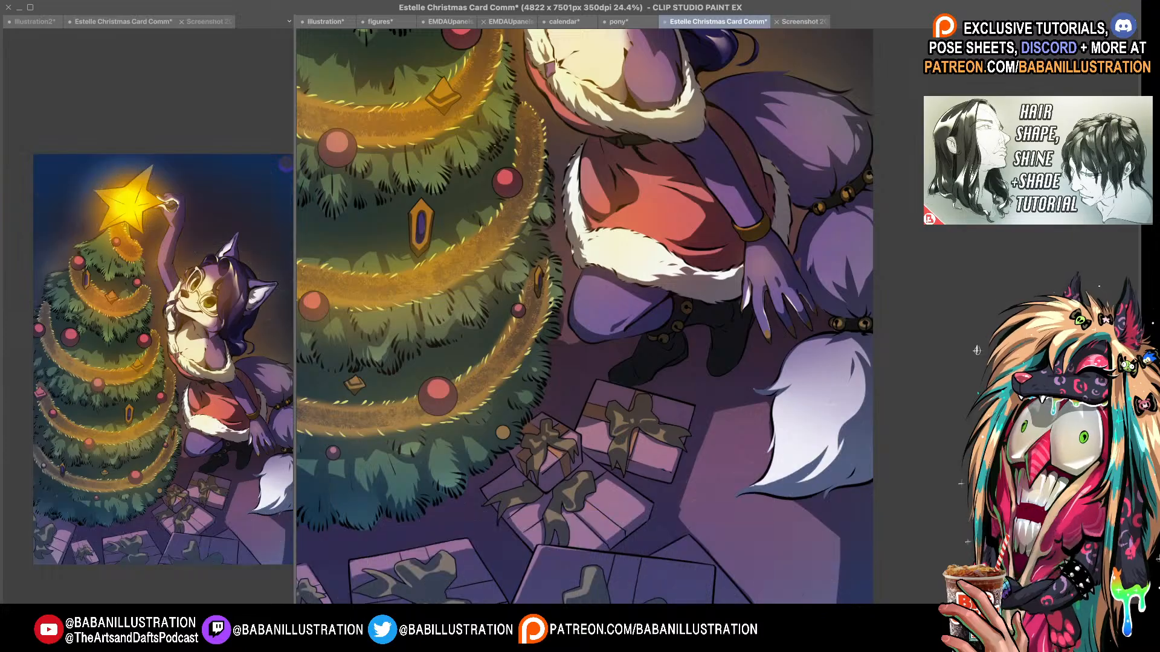
{"action": "key", "text": "h"}
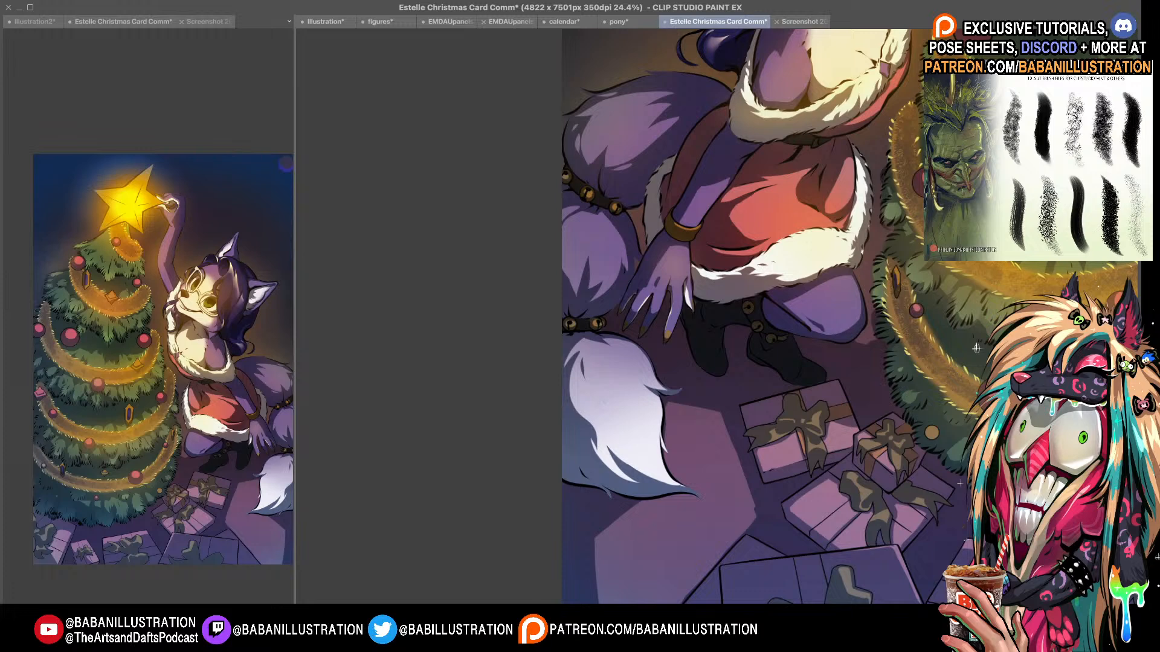
{"action": "key", "text": "h"}
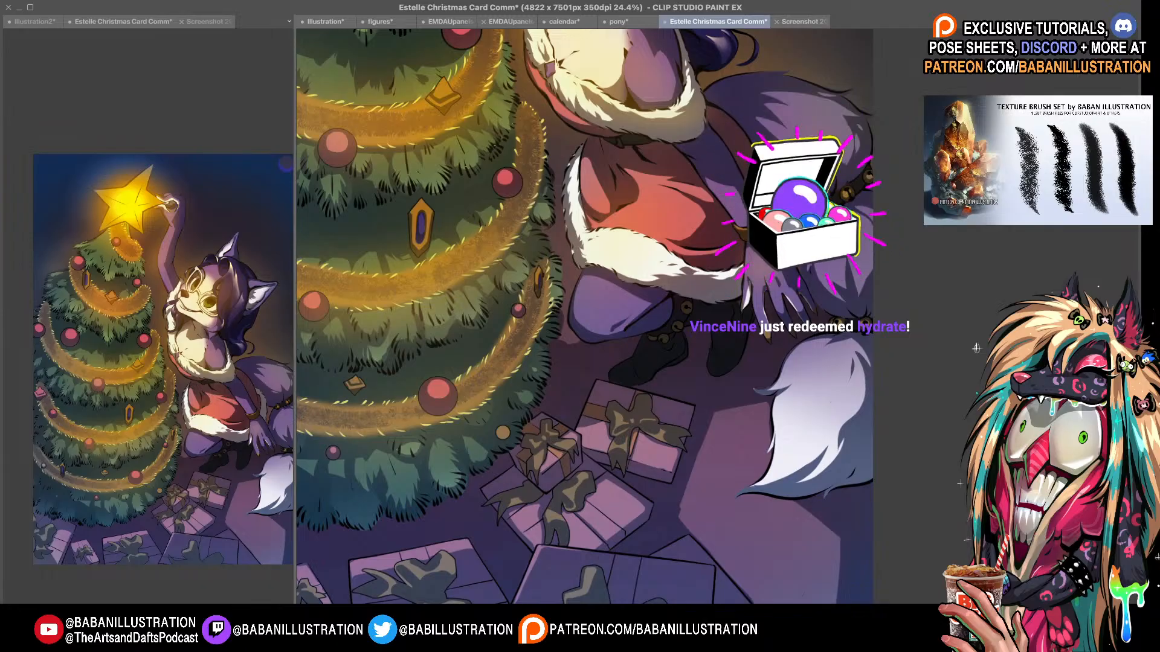
- Colour the ribbon bands tan on the middle present and on the flat and large front presents
{"action": "left_click_drag", "start_coordinate": [585, 338], "coordinate": [559, 277]}
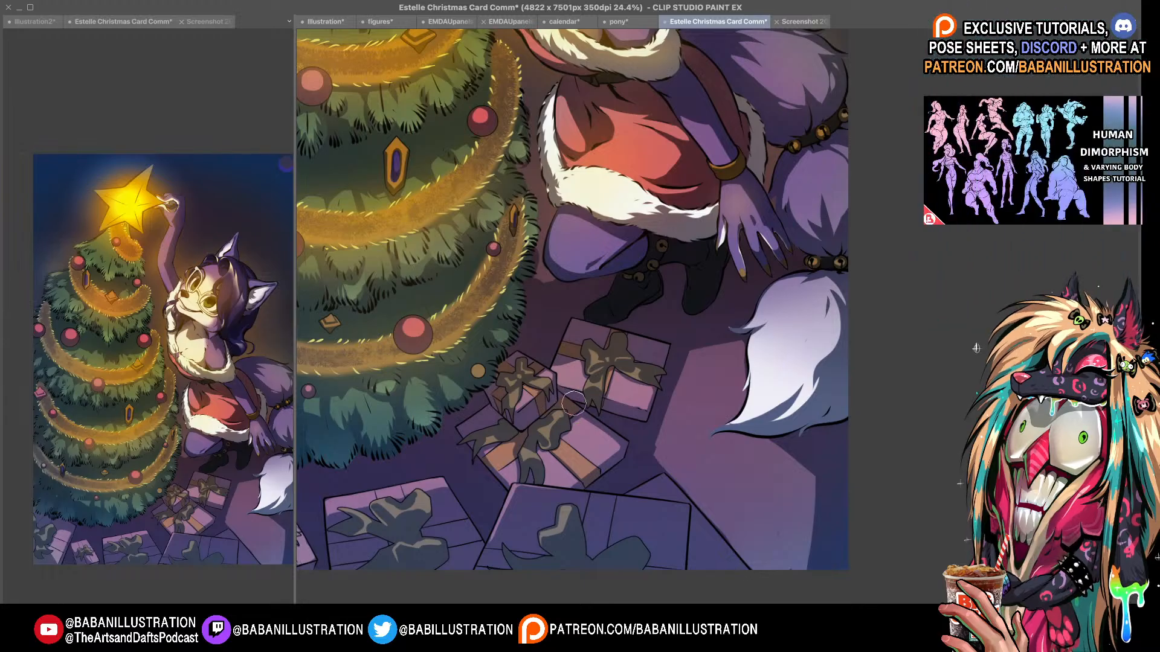
{"action": "left_click_drag", "start_coordinate": [496, 473], "coordinate": [576, 428]}
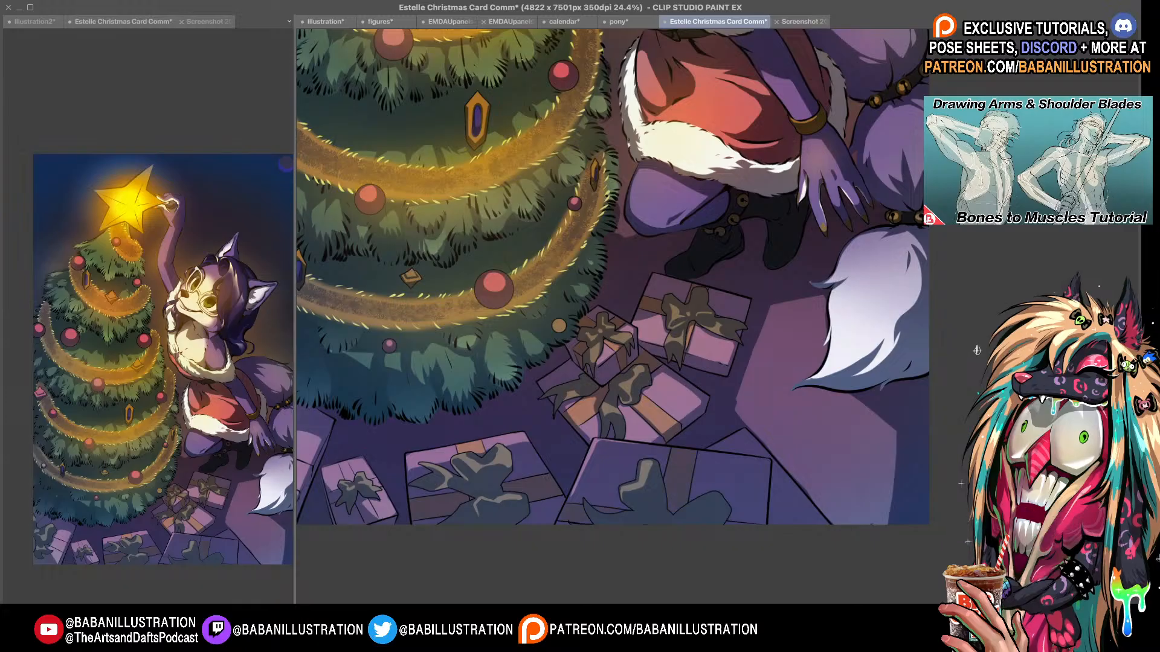
{"action": "left_click_drag", "start_coordinate": [580, 290], "coordinate": [451, 280]}
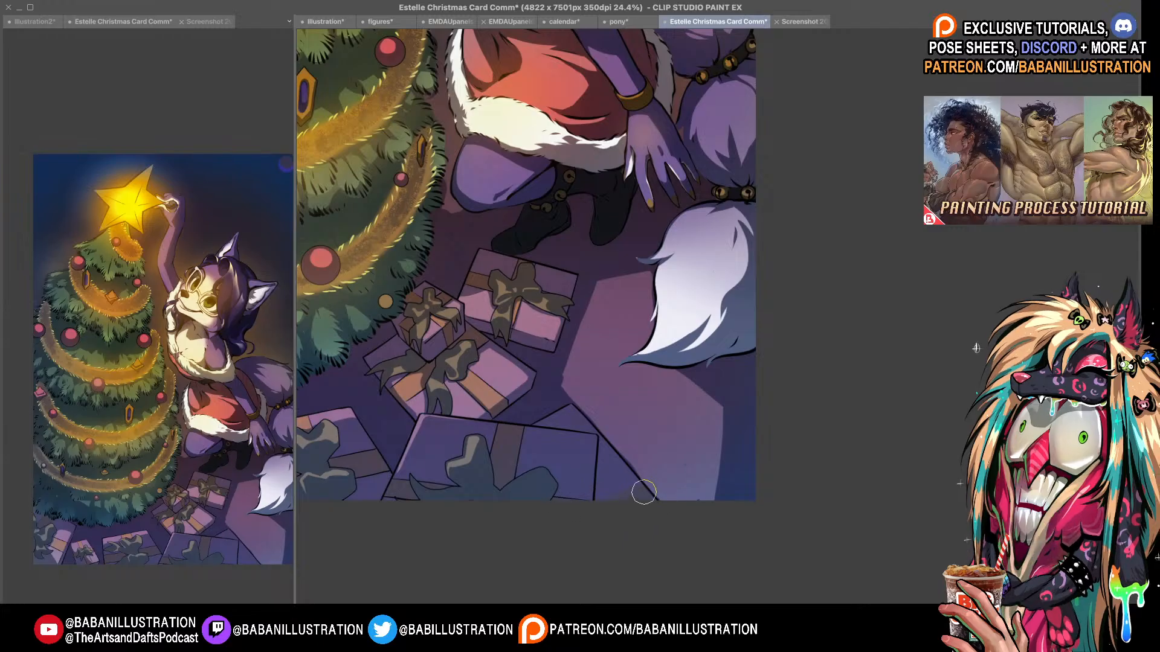
{"action": "left_click_drag", "start_coordinate": [813, 301], "coordinate": [825, 333]}
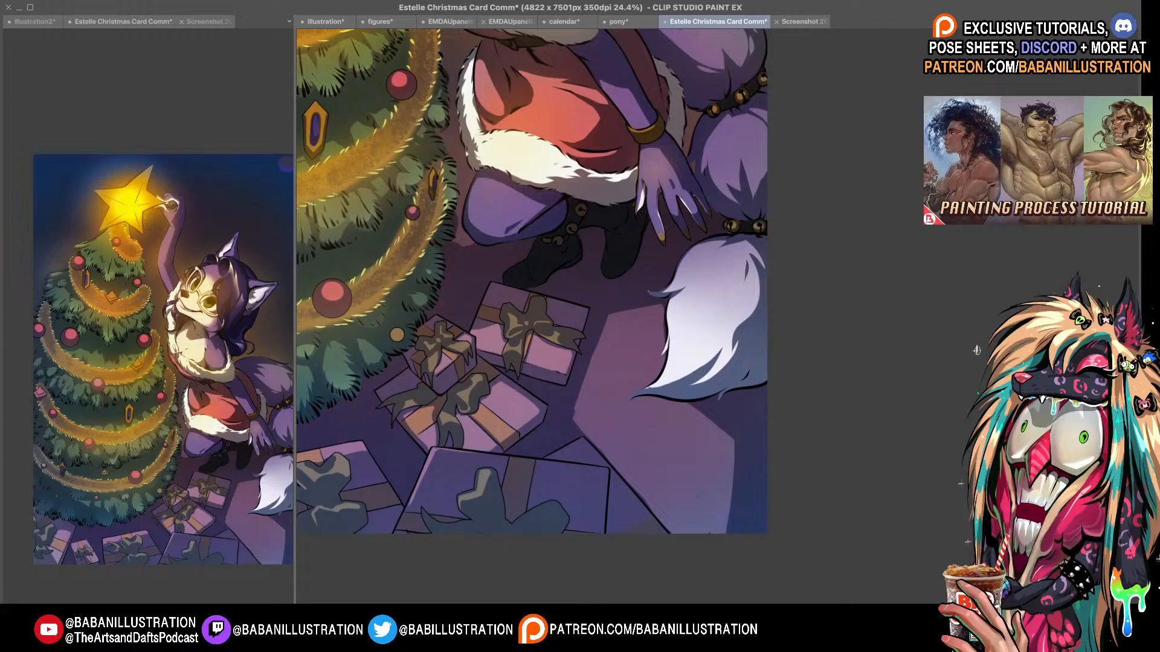
{"action": "key", "text": "super+z"}
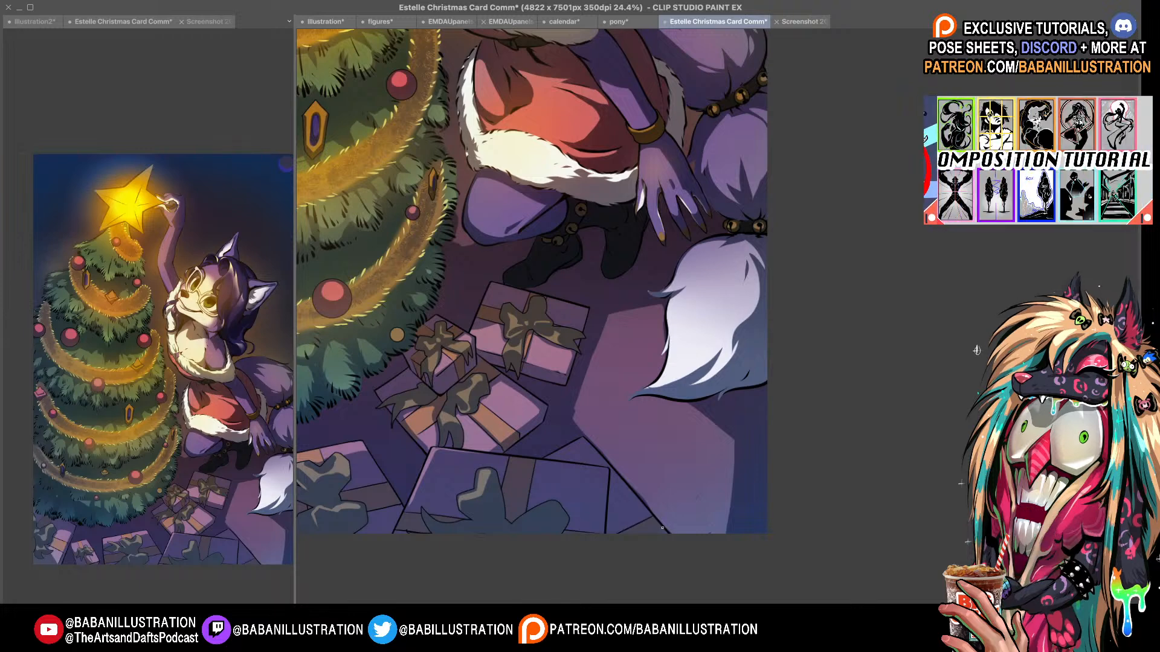
{"action": "left_click_drag", "start_coordinate": [655, 502], "coordinate": [686, 524]}
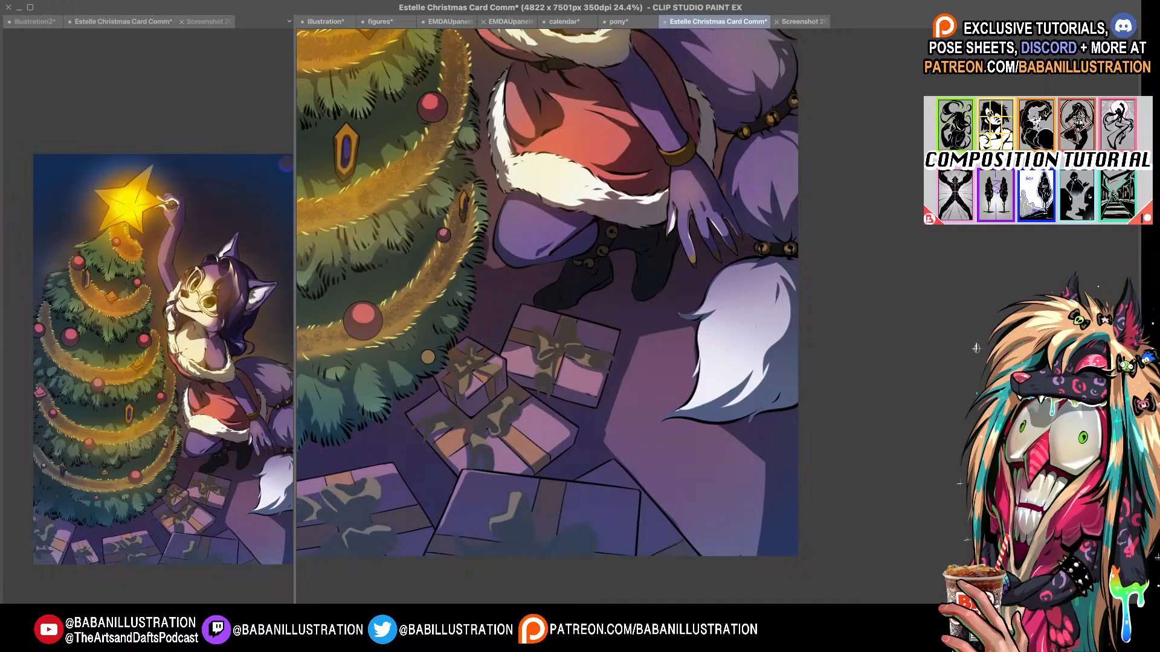
- Colour the ribbon bands on the artwork's lower-left present and on the small present with the star-shaped bow
{"action": "left_click_drag", "start_coordinate": [464, 373], "coordinate": [499, 388]}
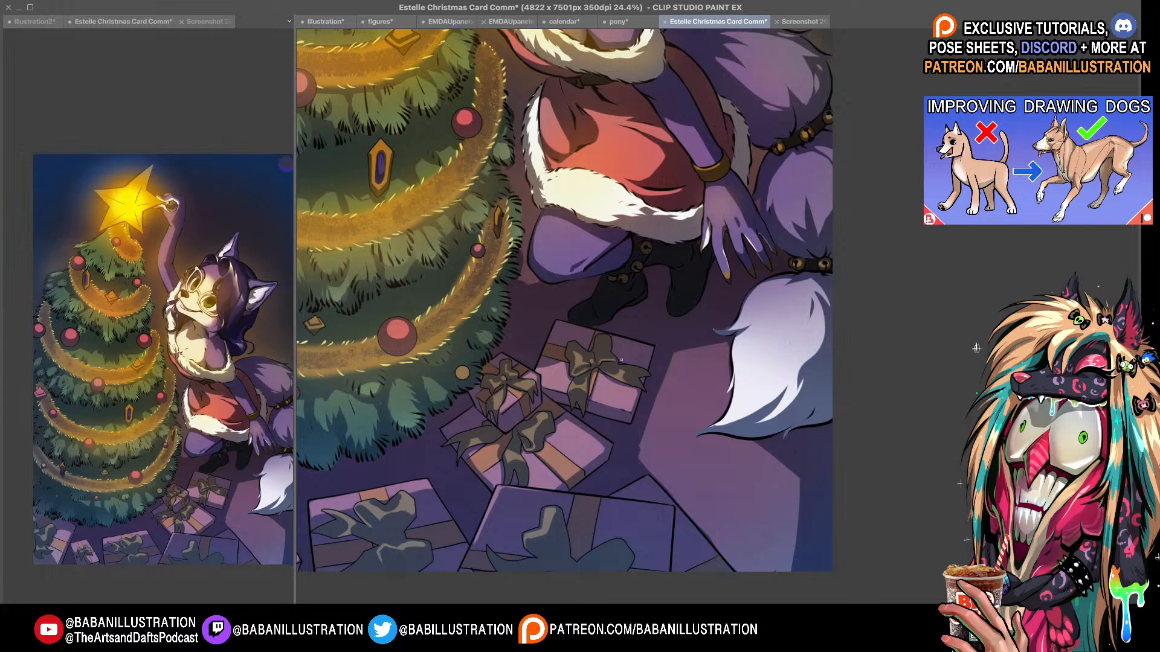
{"action": "left_click_drag", "start_coordinate": [611, 364], "coordinate": [670, 293]}
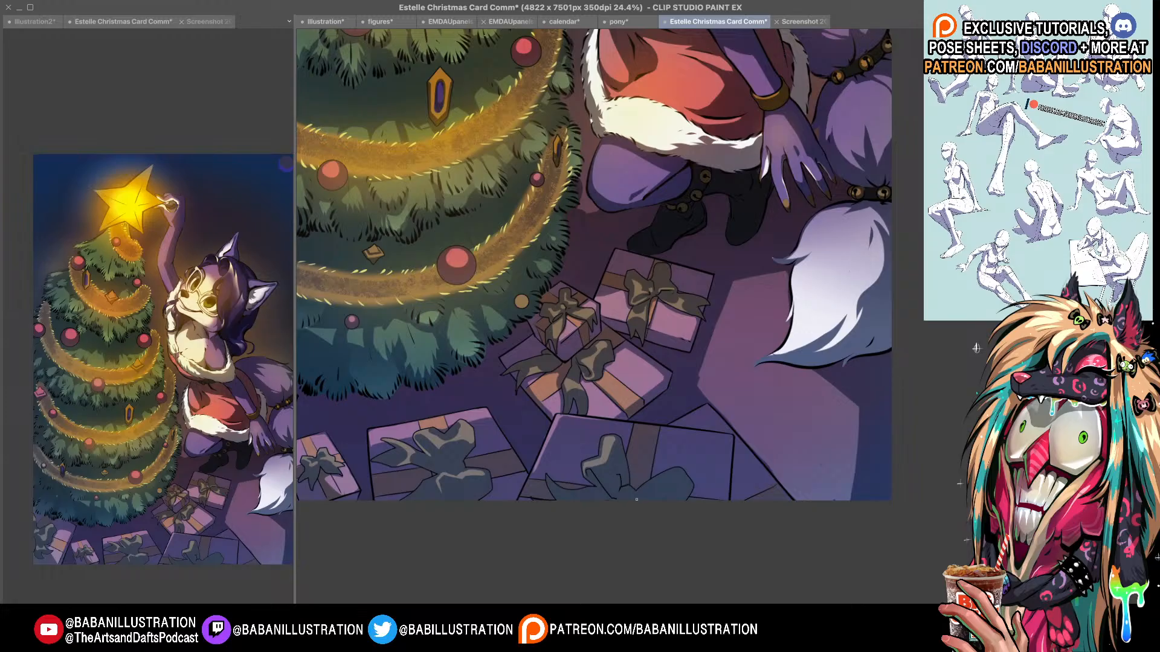
{"action": "left_click_drag", "start_coordinate": [422, 452], "coordinate": [546, 490]}
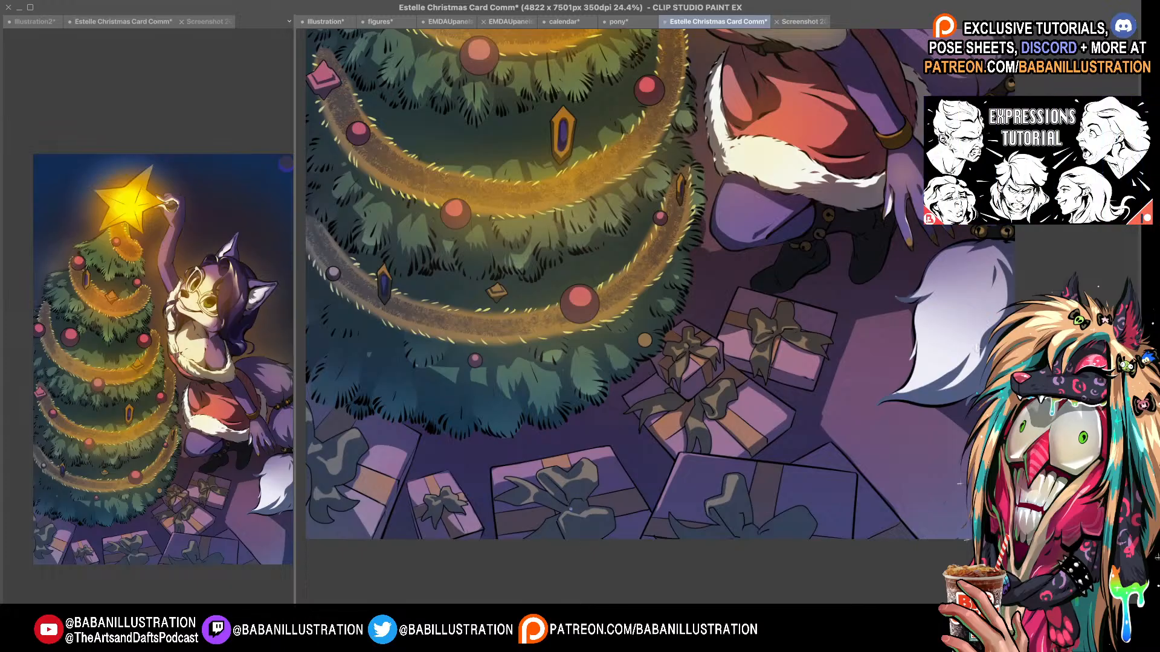
{"action": "left_click_drag", "start_coordinate": [441, 491], "coordinate": [534, 494]}
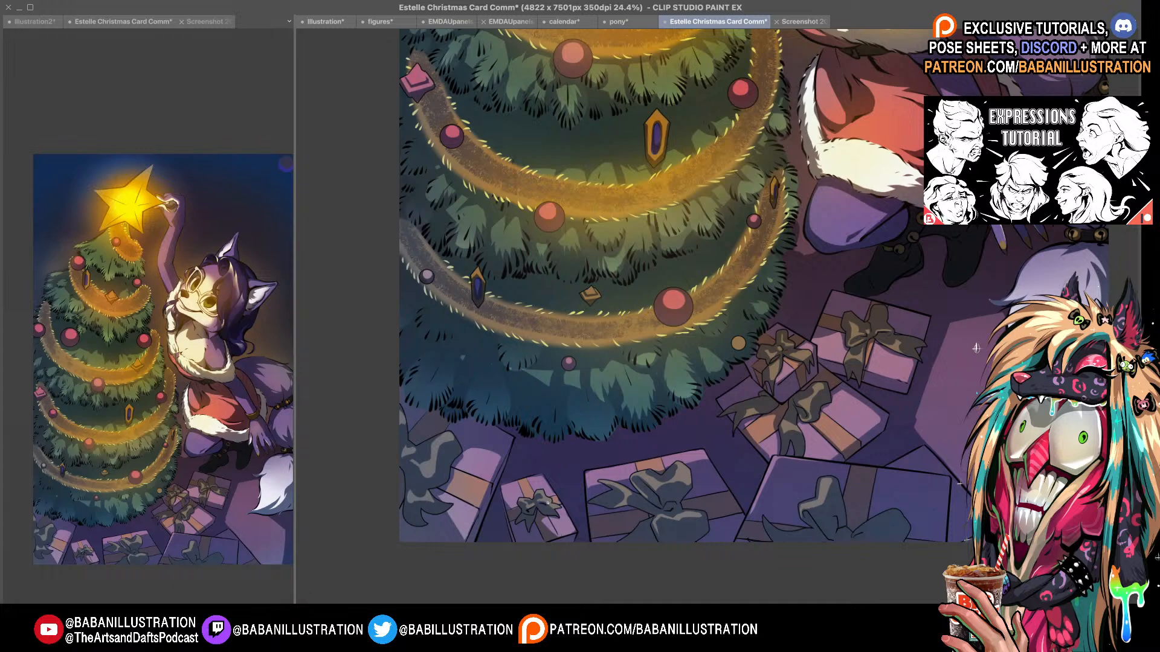
{"action": "left_click_drag", "start_coordinate": [548, 503], "coordinate": [560, 536]}
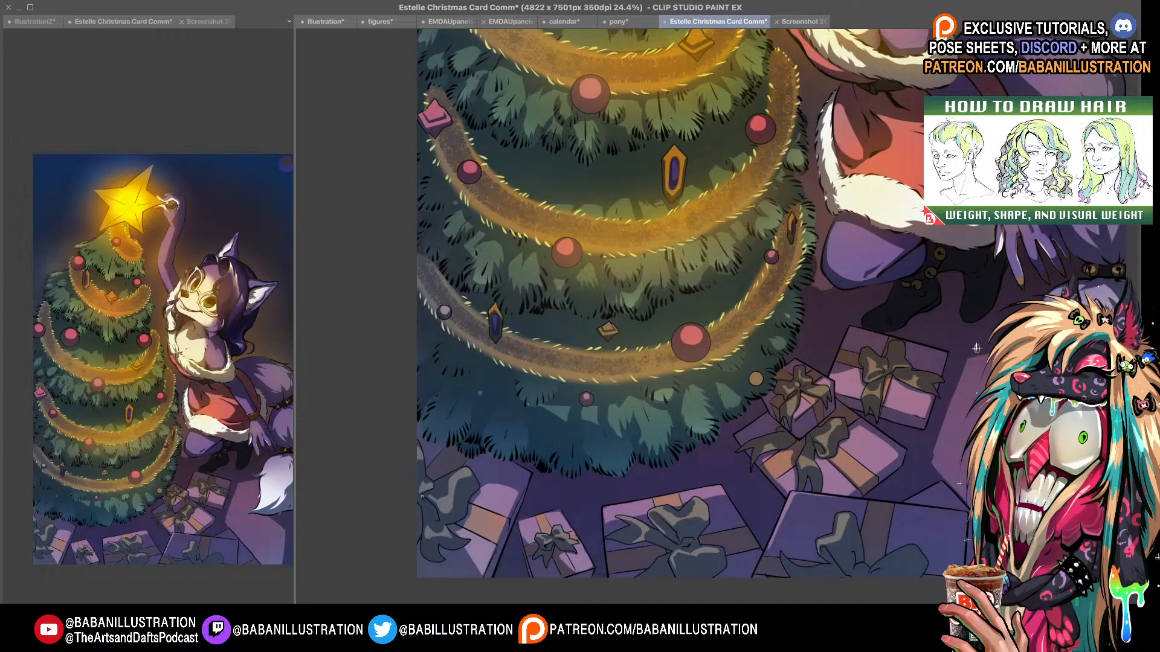
- Compare the whole illustration with and without the character's shadows and the tree's needle linework
{"action": "left_click_drag", "start_coordinate": [694, 387], "coordinate": [549, 357]}
{"action": "scroll", "coordinate": [778, 410], "scroll_direction": "down", "scroll_amount": 4}
{"action": "left_click_drag", "start_coordinate": [923, 338], "coordinate": [785, 433]}
{"action": "left_click_drag", "start_coordinate": [684, 454], "coordinate": [689, 462]}
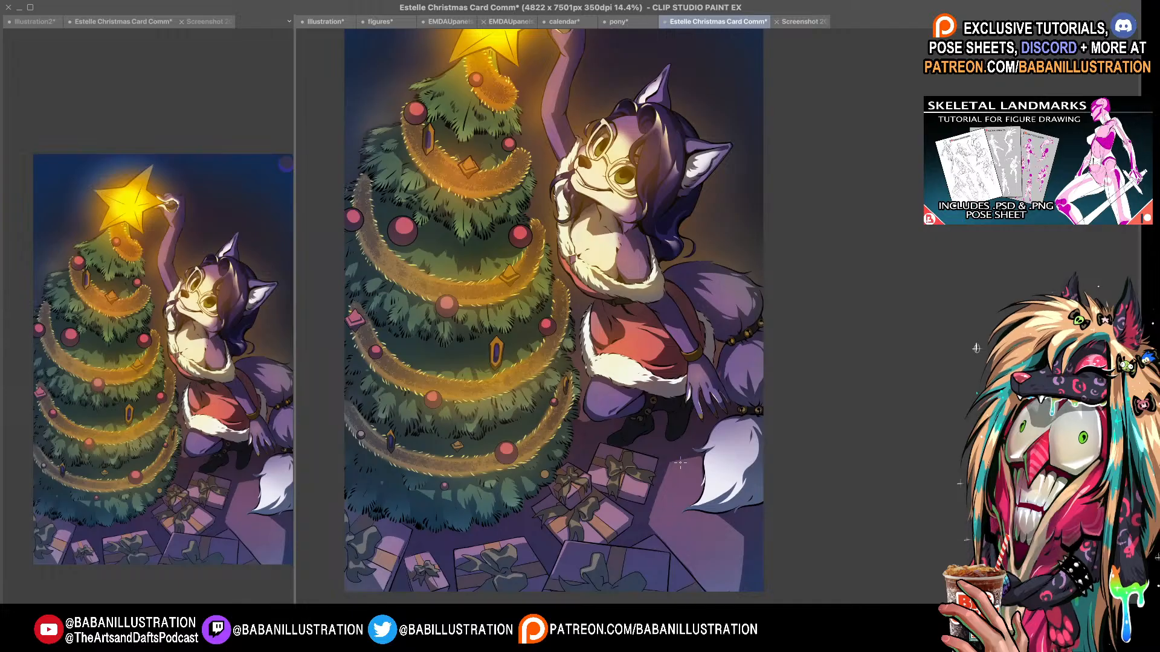
{"action": "left_click_drag", "start_coordinate": [680, 463], "coordinate": [669, 527]}
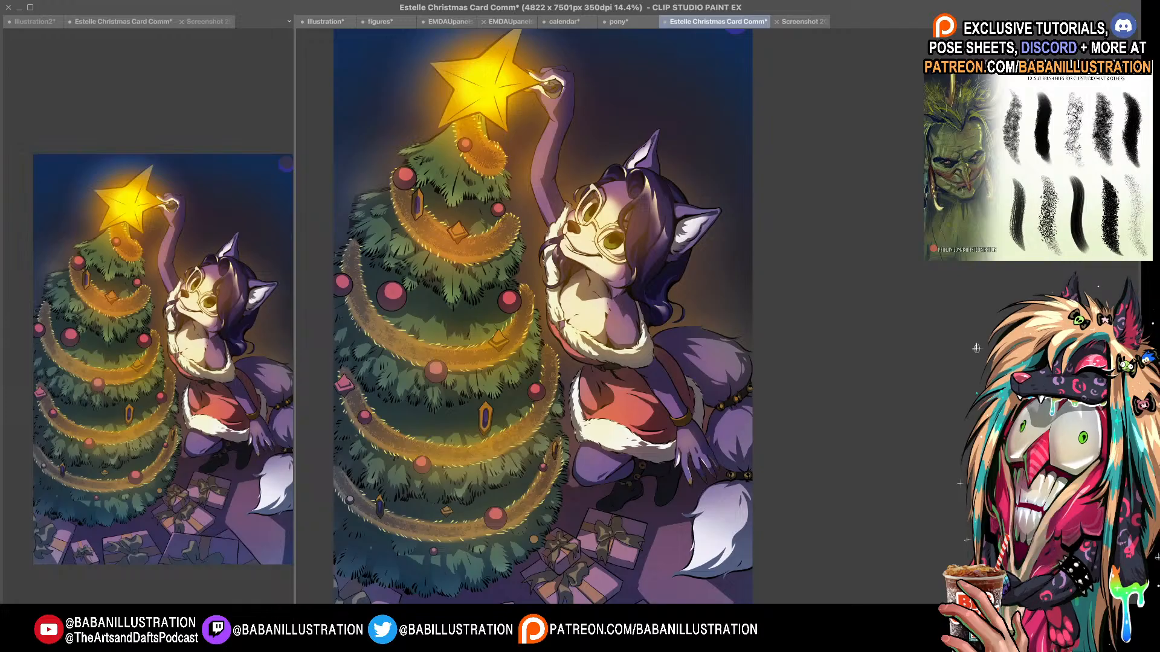
{"action": "key", "text": "super+z"}
{"action": "key", "text": "super+z"}
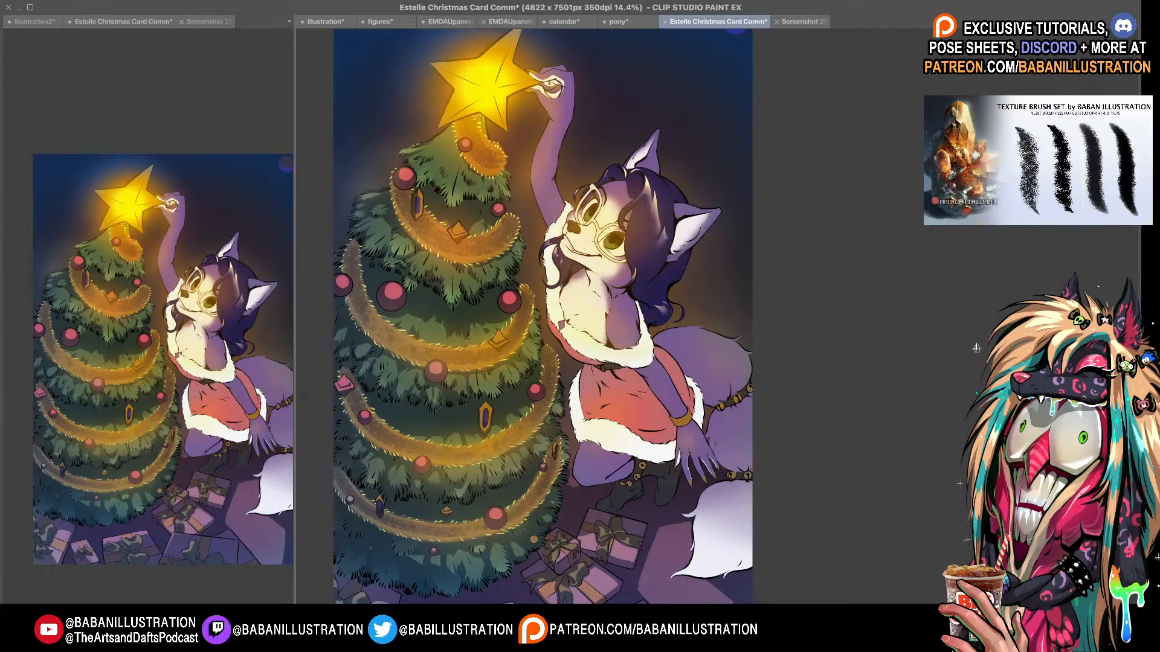
{"action": "key", "text": "super+shift+z"}
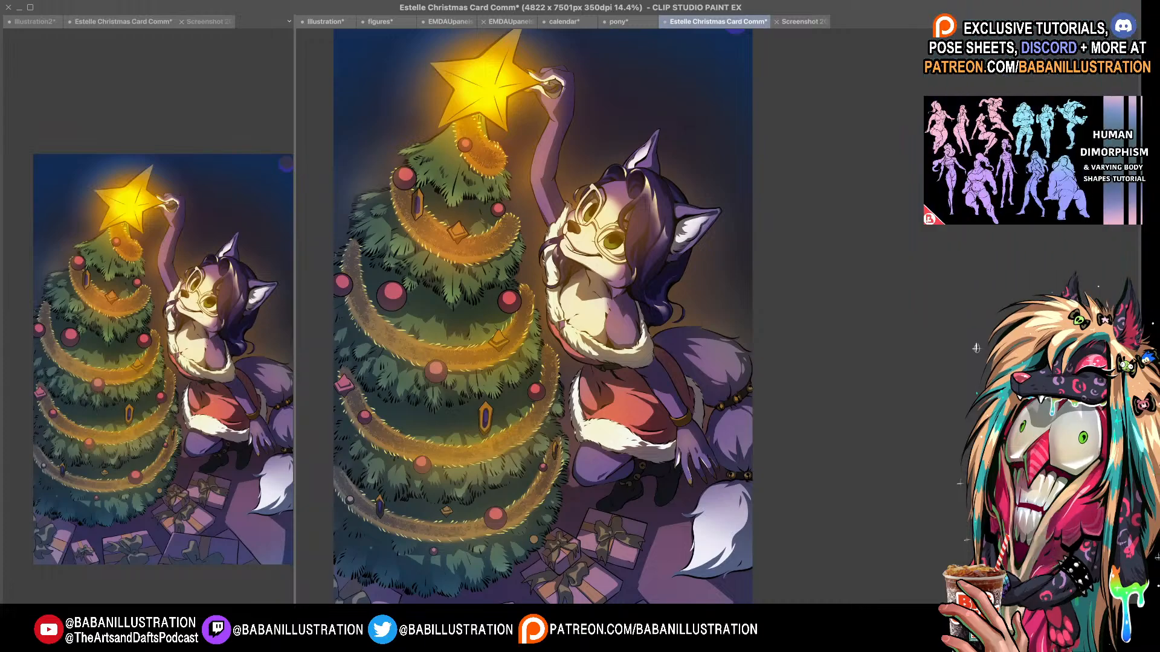
{"action": "key", "text": "ctrl+z"}
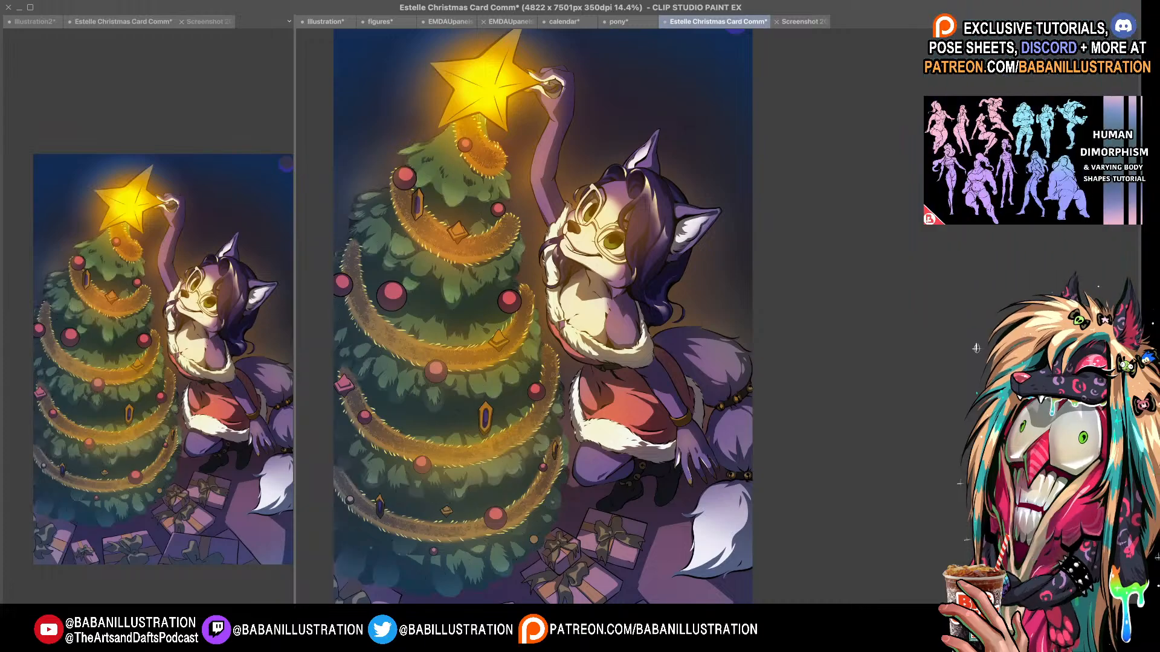
{"action": "key", "text": "ctrl+y"}
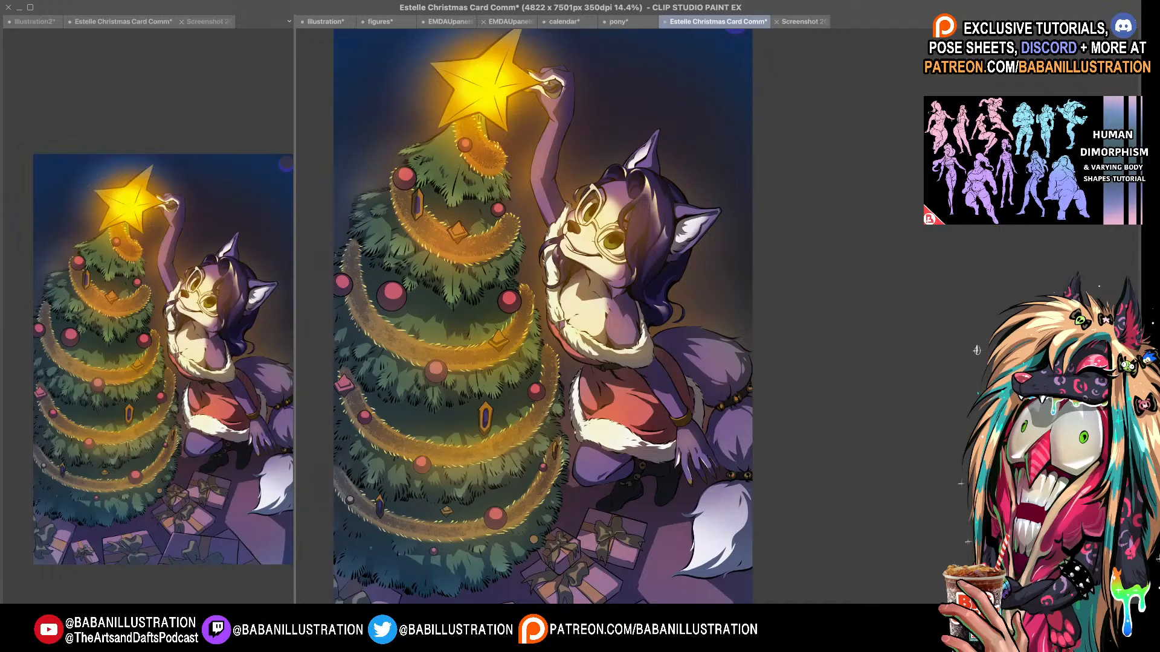
- Paint small pale-yellow lights around the tree garland level with the character's chest
{"action": "scroll", "coordinate": [474, 322], "scroll_direction": "up", "scroll_amount": 3}
{"action": "left_click_drag", "start_coordinate": [474, 321], "coordinate": [503, 385]}
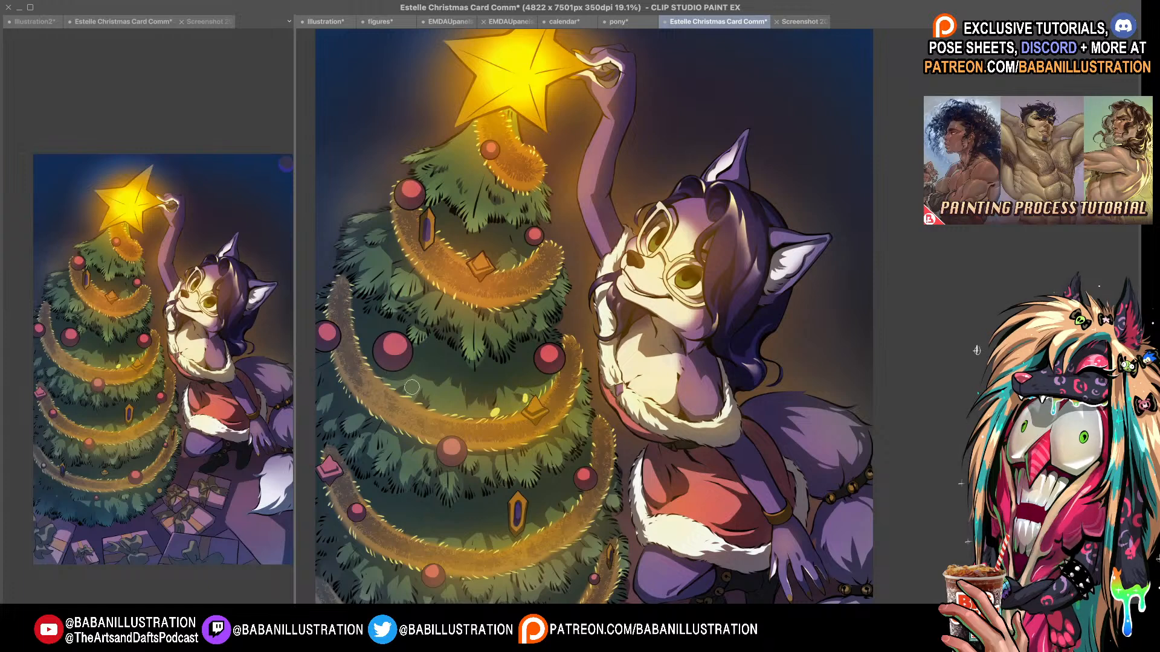
{"action": "left_click_drag", "start_coordinate": [408, 389], "coordinate": [405, 383]}
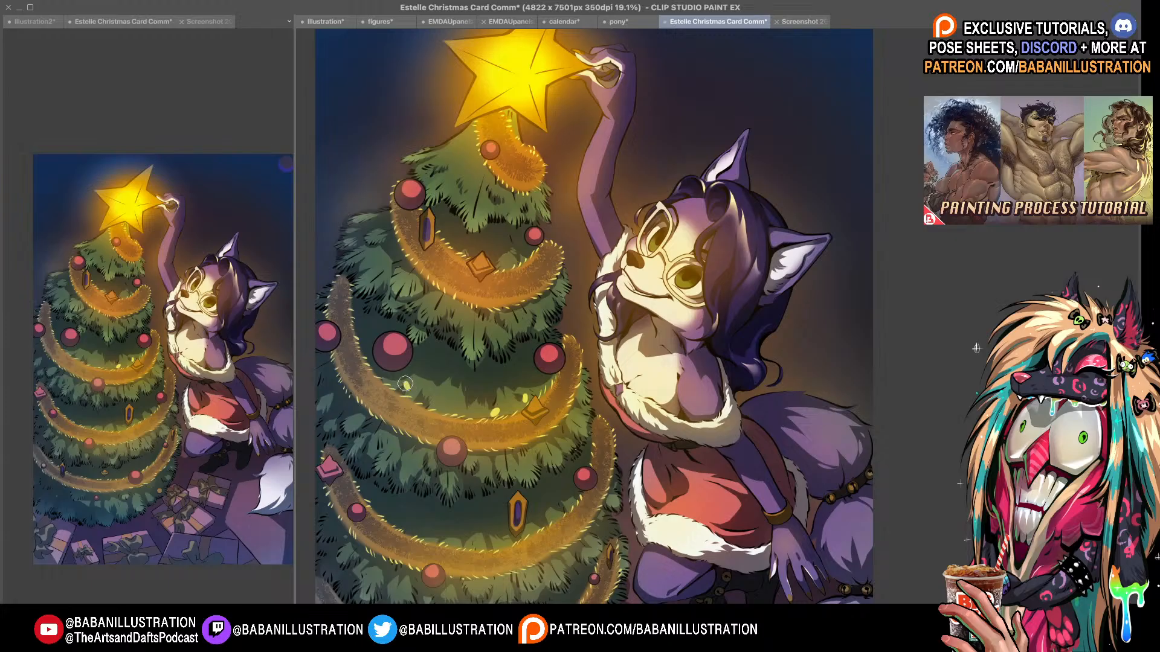
{"action": "left_click", "coordinate": [447, 409]}
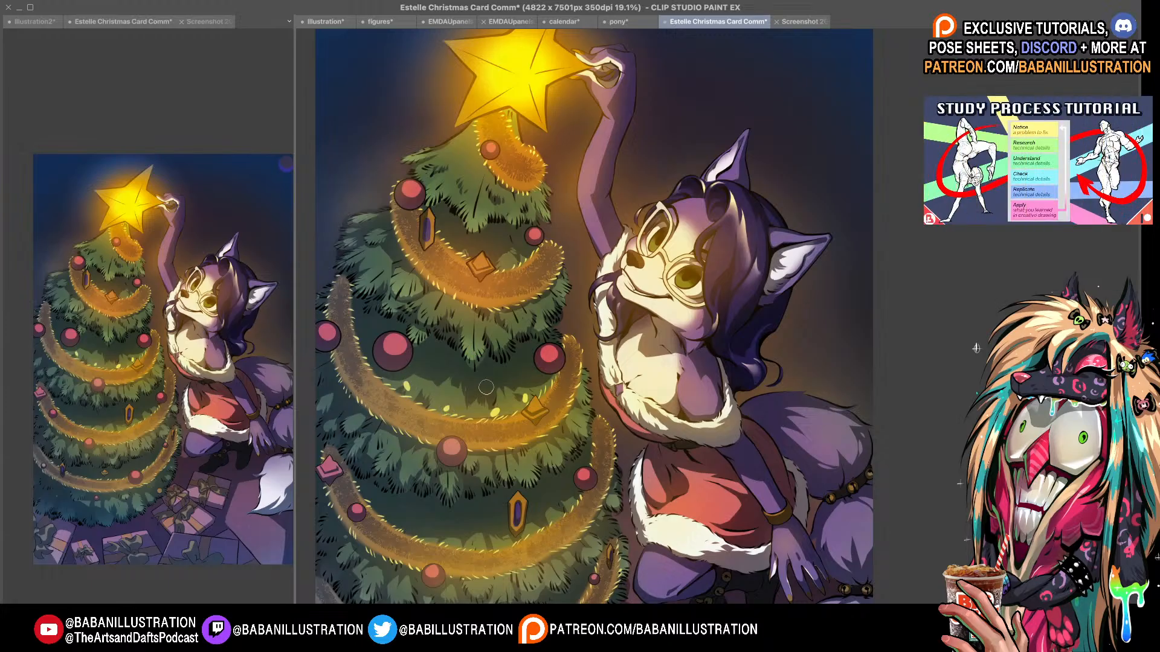
{"action": "left_click_drag", "start_coordinate": [496, 394], "coordinate": [493, 393]}
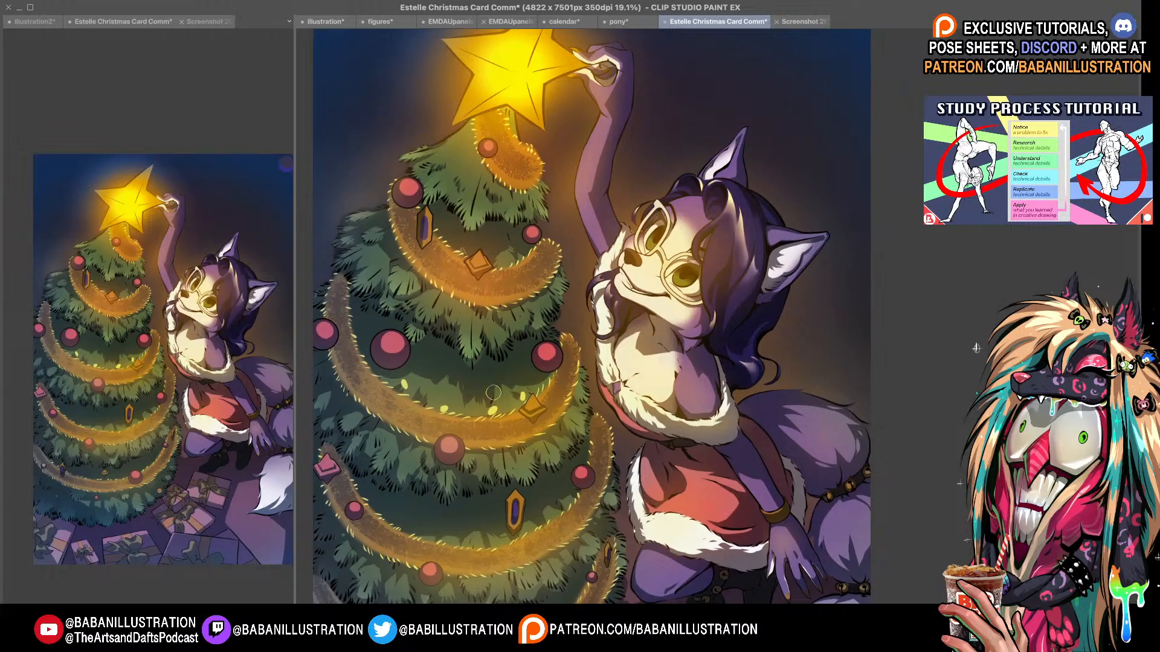
{"action": "left_click", "coordinate": [479, 458]}
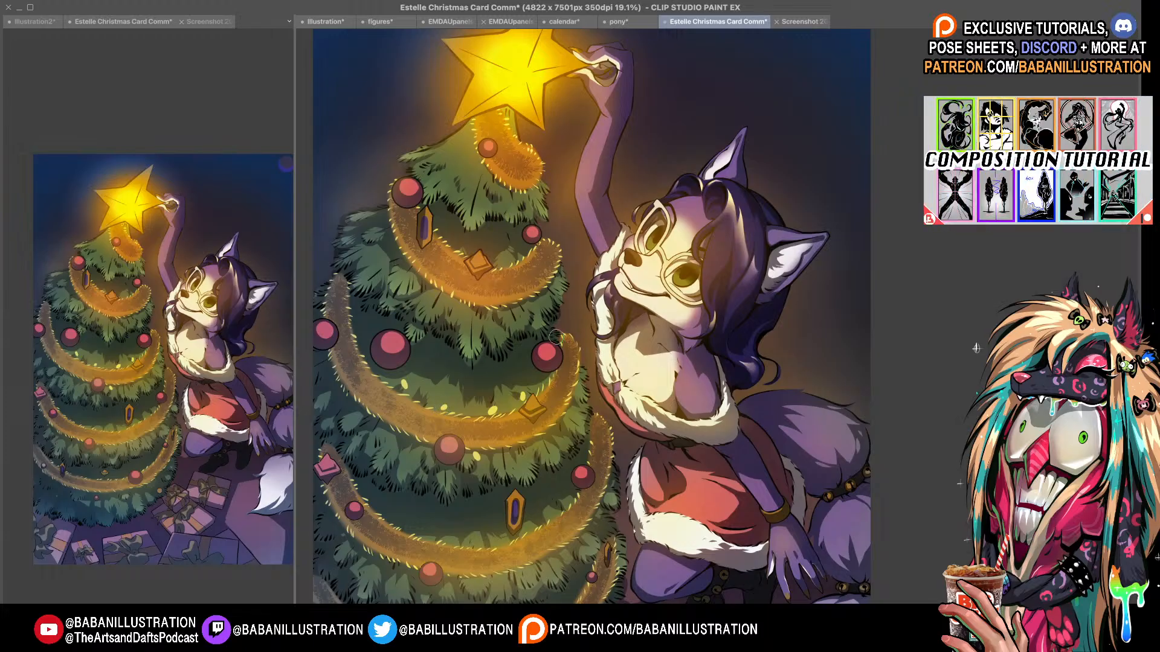
{"action": "left_click", "coordinate": [563, 429]}
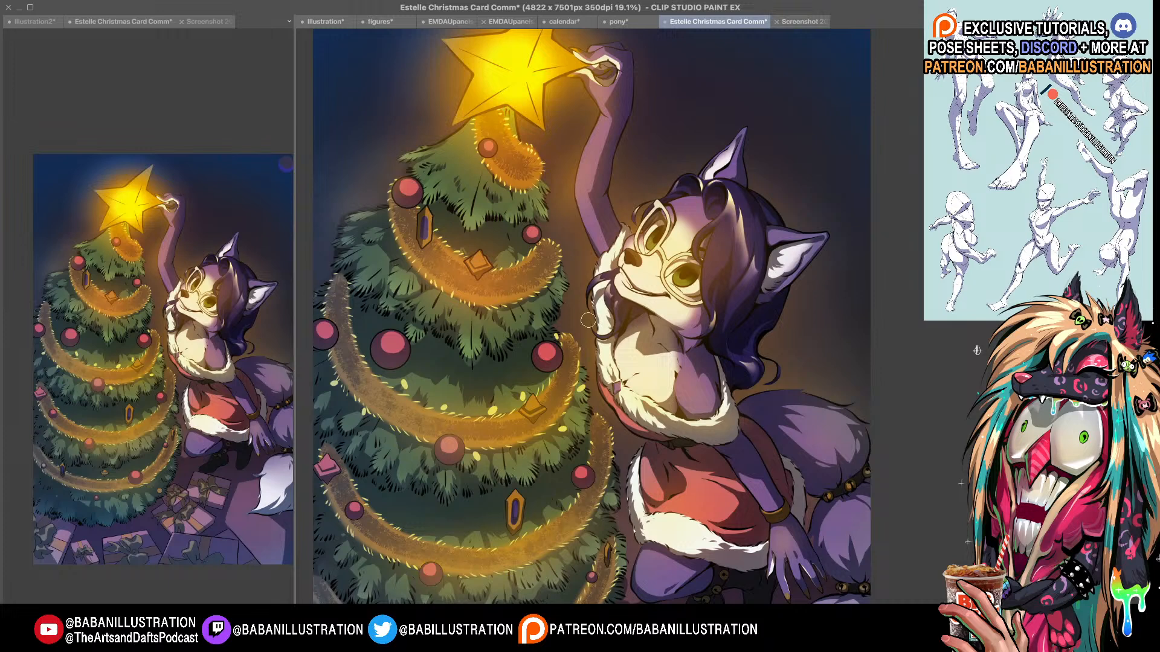
- Add small pale-yellow lights around the left part of the tree's chest-level garland
{"action": "scroll", "coordinate": [580, 326], "scroll_direction": "up", "scroll_amount": 3}
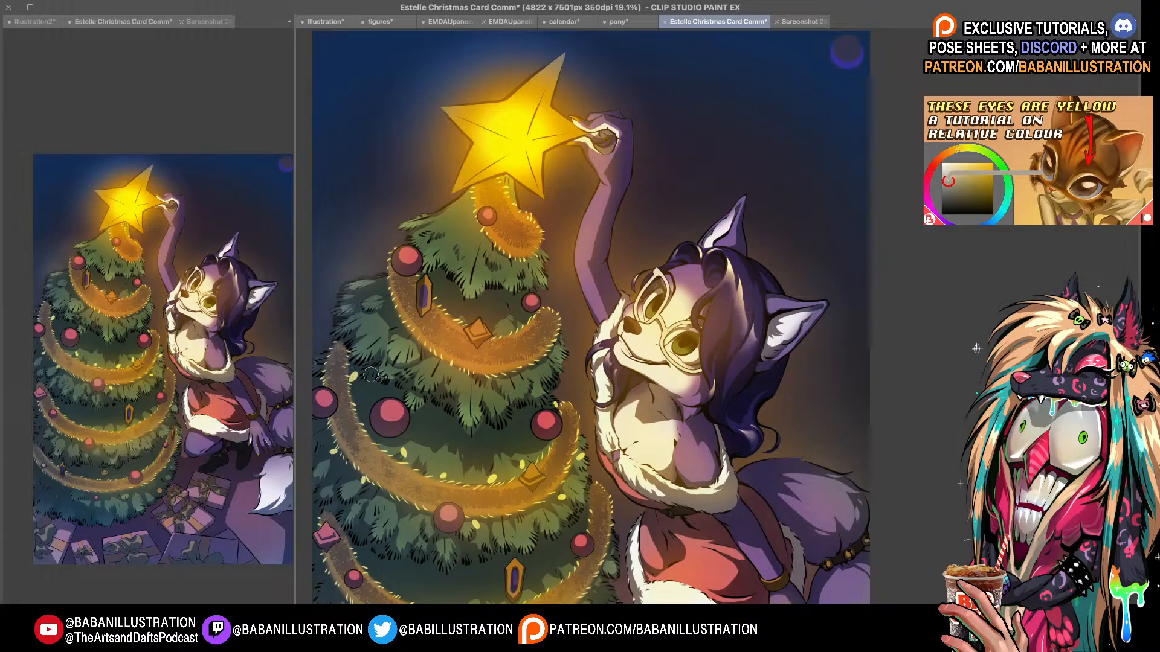
{"action": "scroll", "coordinate": [402, 399], "scroll_direction": "down", "scroll_amount": 1}
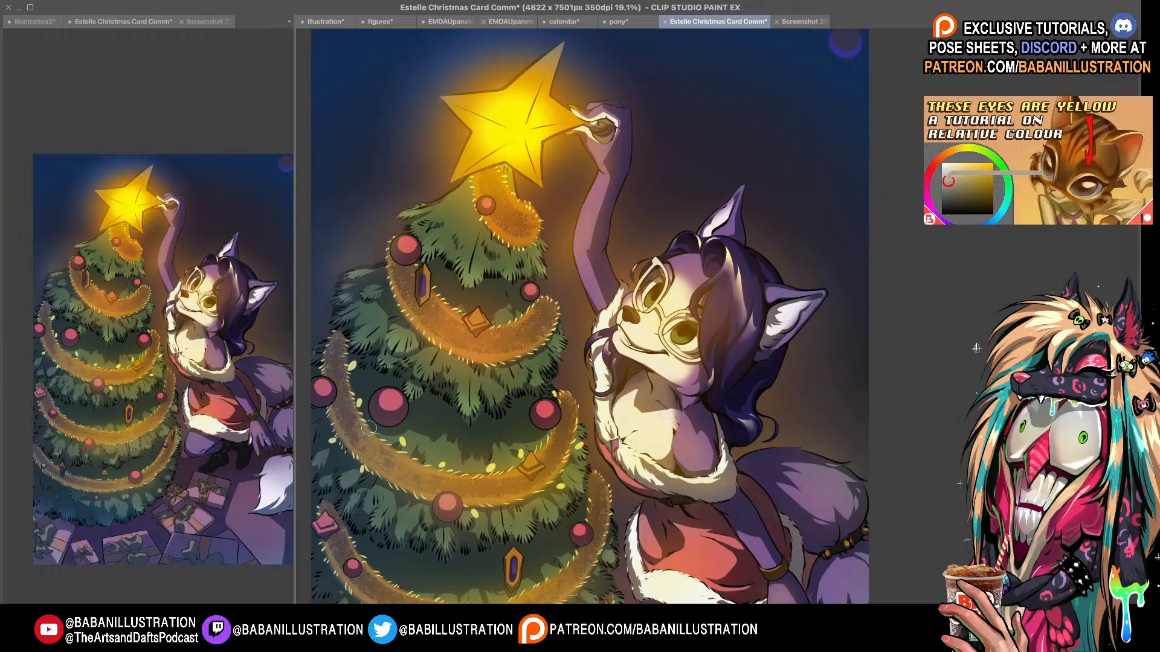
{"action": "scroll", "coordinate": [363, 432], "scroll_direction": "down", "scroll_amount": 2}
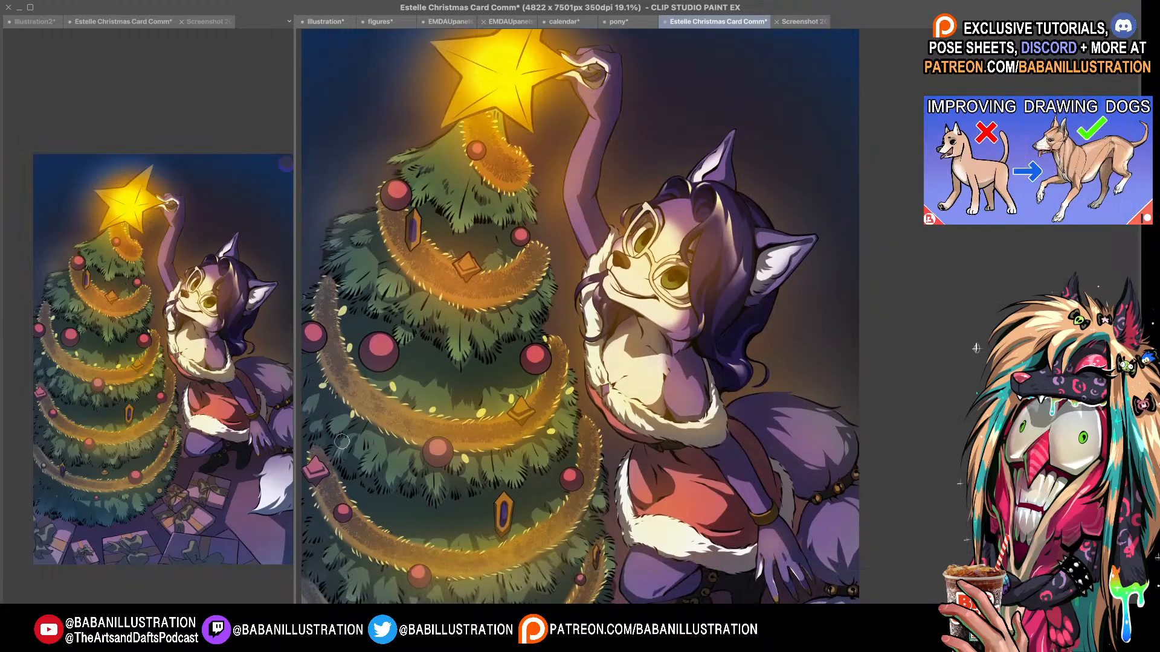
{"action": "scroll", "coordinate": [355, 498], "scroll_direction": "down", "scroll_amount": 1}
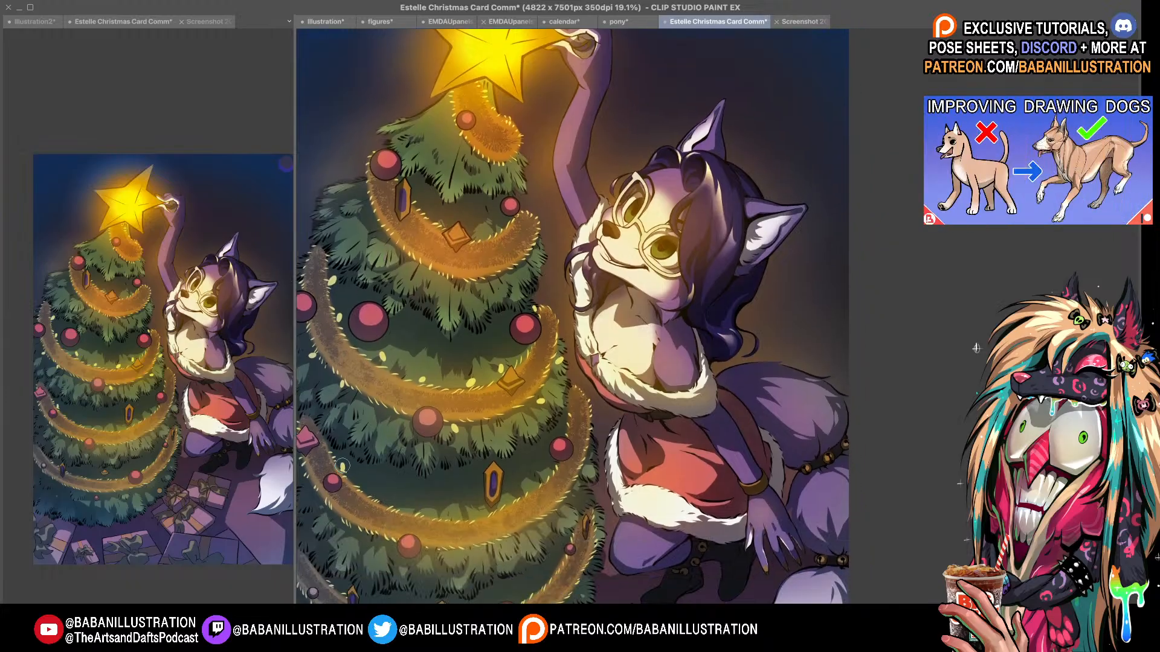
{"action": "left_click_drag", "start_coordinate": [315, 495], "coordinate": [313, 498]}
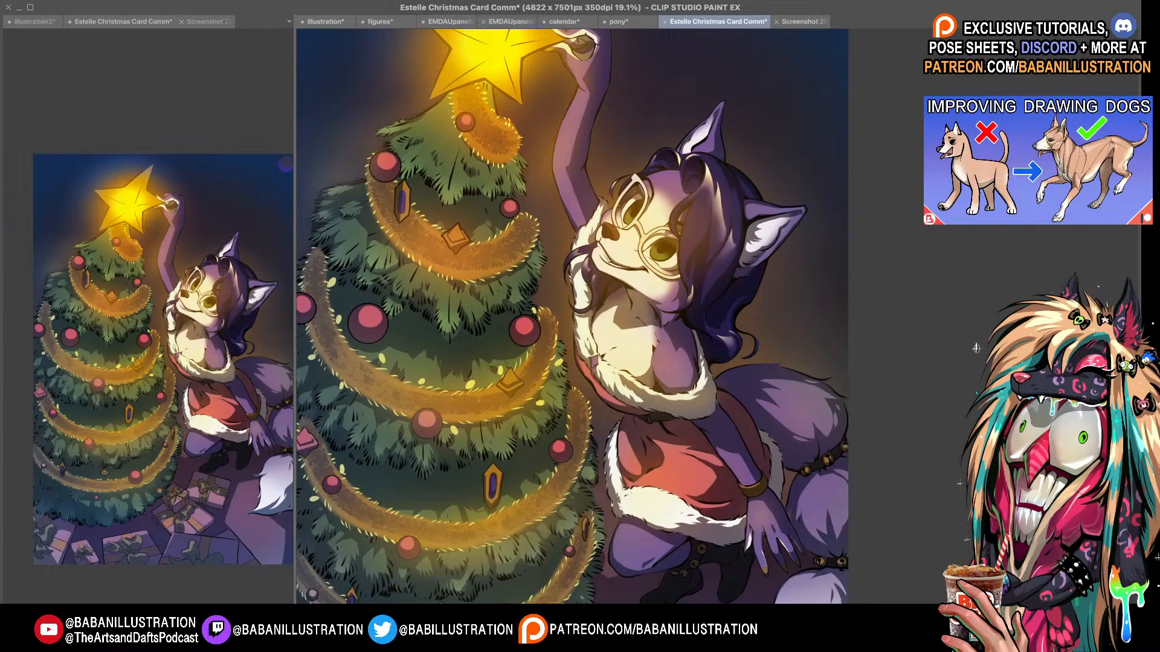
- Paint small pale-yellow lights around the two uppermost garlands, just below the glowing star
{"action": "scroll", "coordinate": [573, 317], "scroll_direction": "up", "scroll_amount": 4}
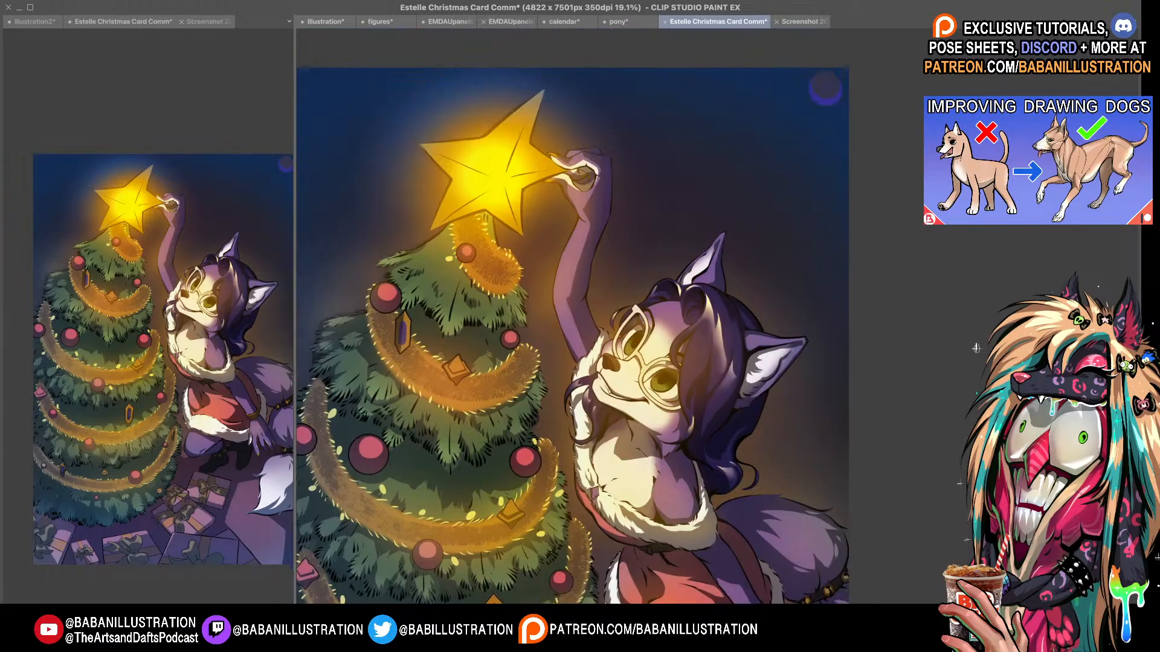
{"action": "left_click", "coordinate": [485, 298]}
{"action": "left_click", "coordinate": [508, 251]}
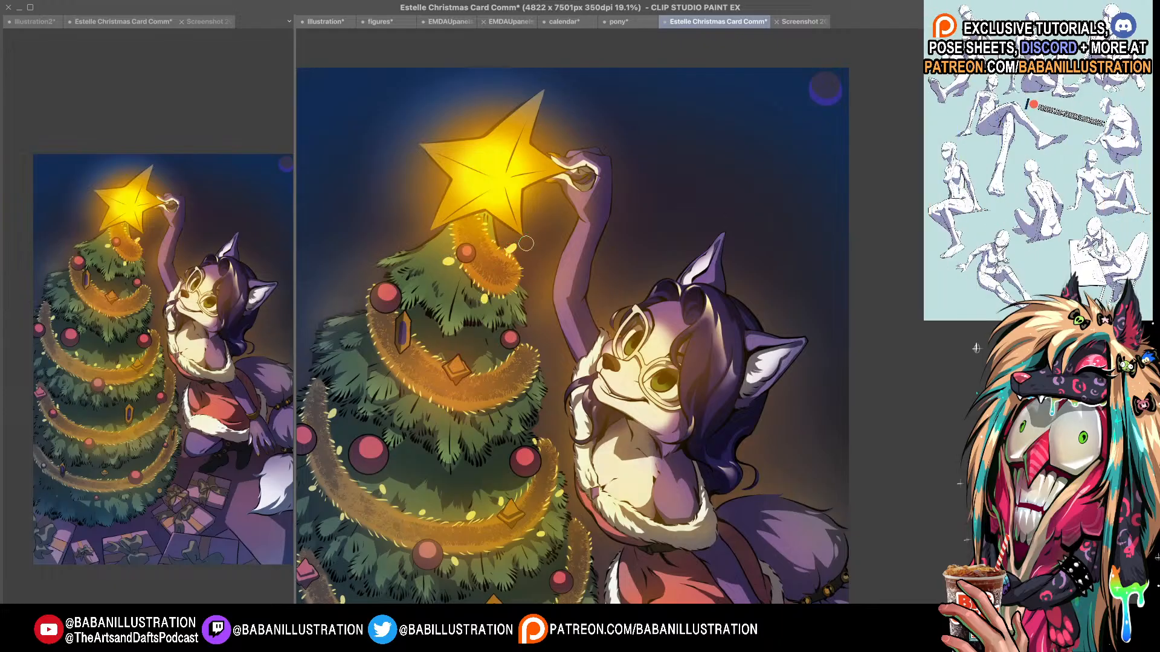
{"action": "left_click", "coordinate": [514, 245]}
{"action": "left_click", "coordinate": [511, 246]}
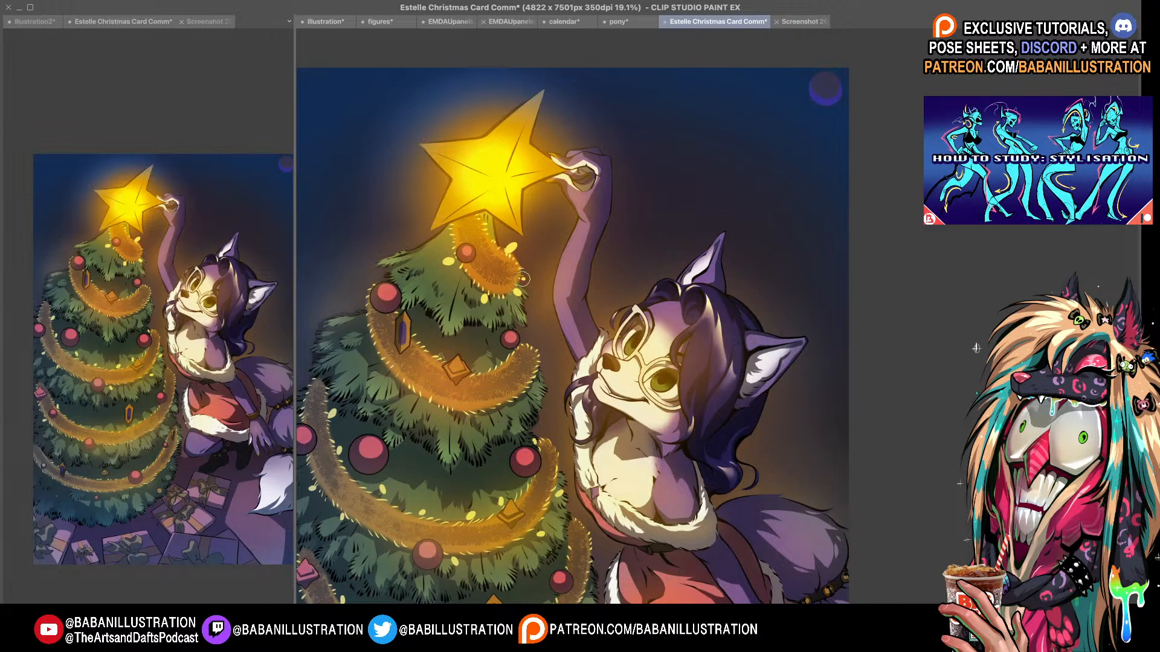
{"action": "left_click", "coordinate": [360, 294]}
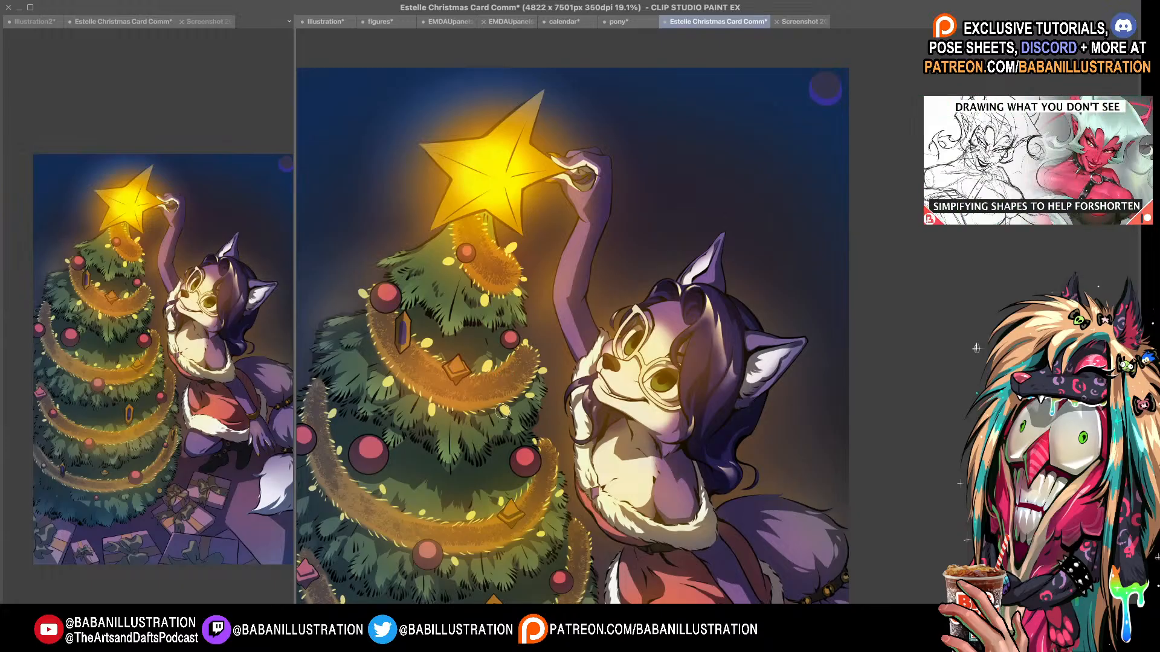
- Paint small pale-yellow lights along the garland level with the character's skirt and knees
{"action": "scroll", "coordinate": [502, 411], "scroll_direction": "down", "scroll_amount": 2}
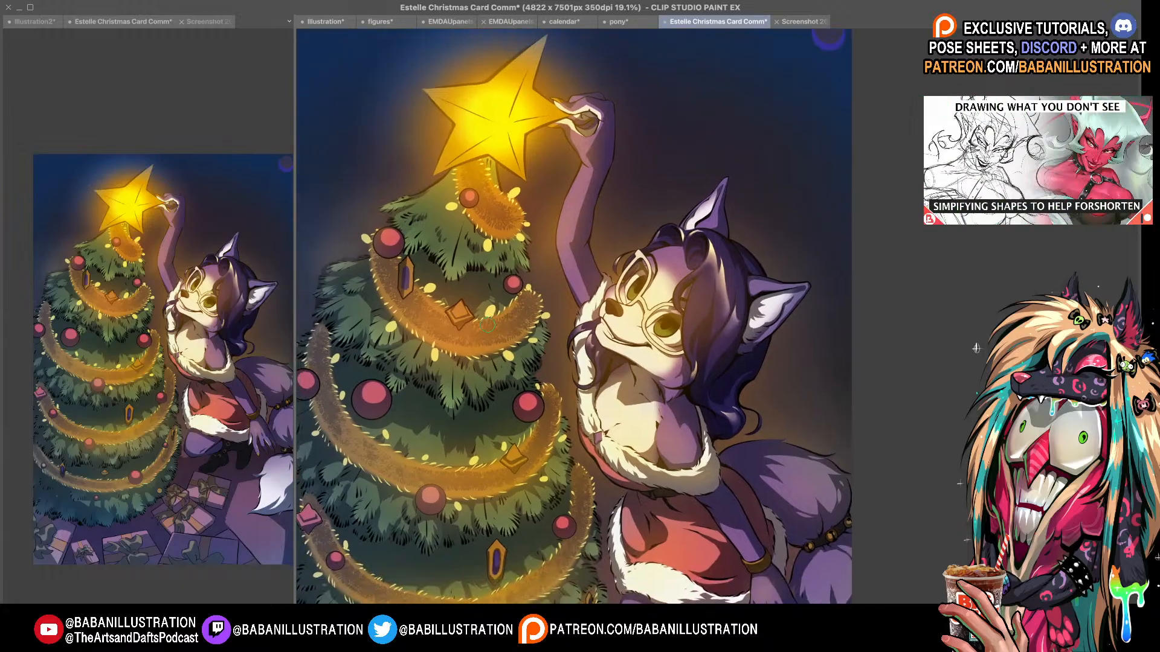
{"action": "scroll", "coordinate": [424, 379], "scroll_direction": "down", "scroll_amount": 3}
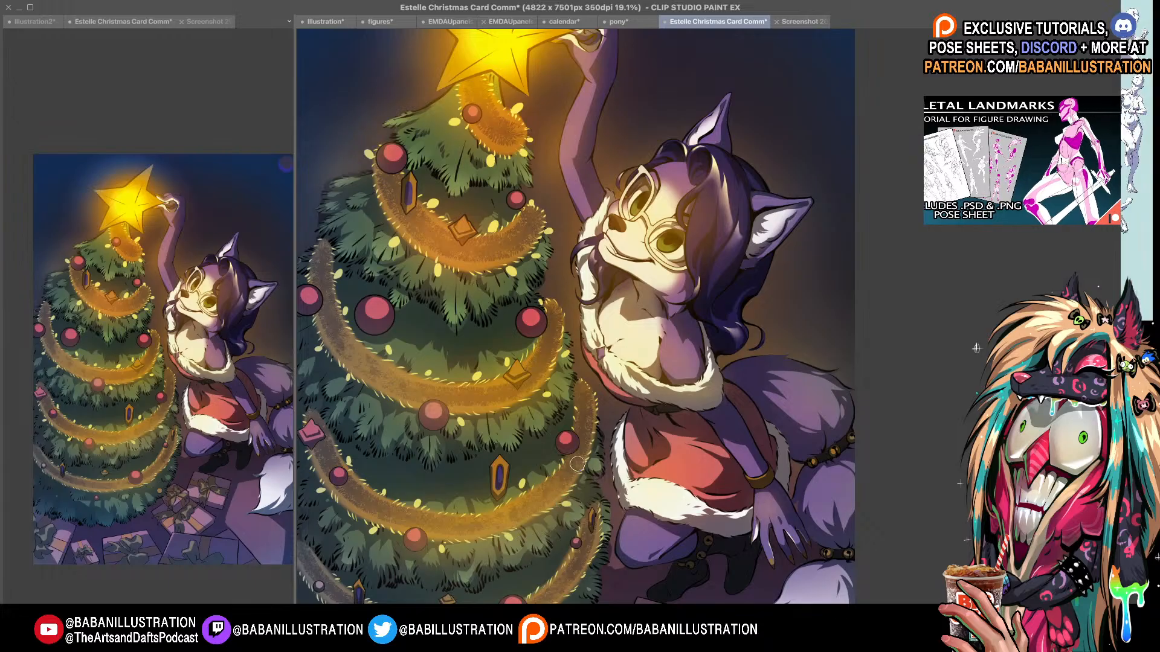
{"action": "scroll", "coordinate": [564, 454], "scroll_direction": "down", "scroll_amount": 2}
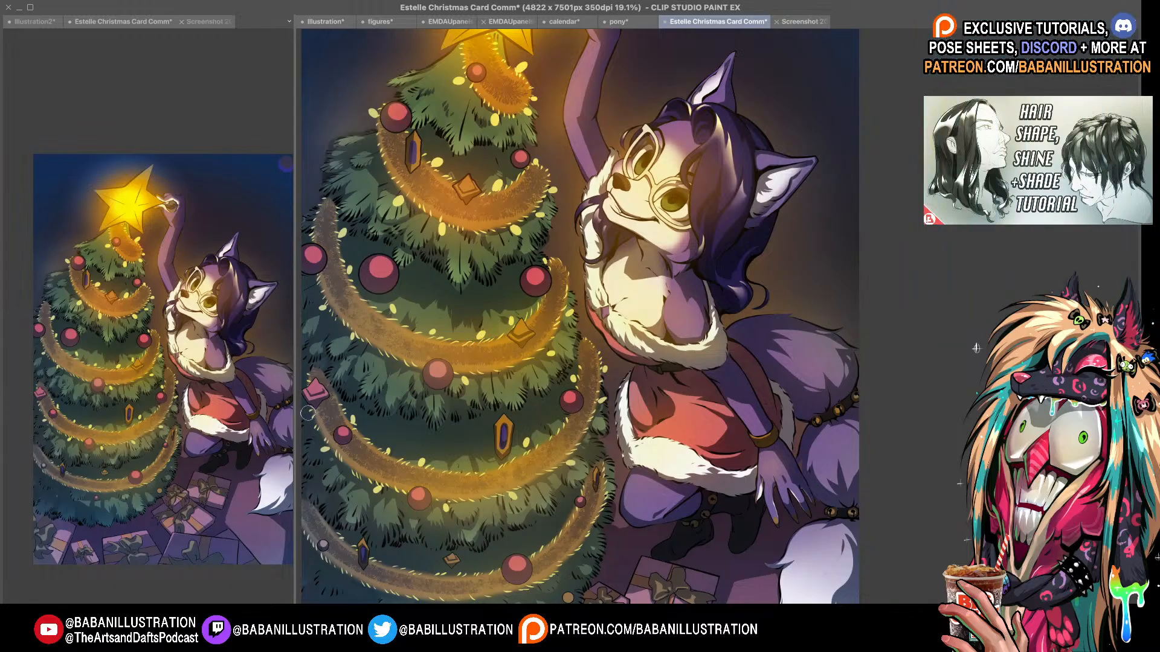
{"action": "scroll", "coordinate": [322, 415], "scroll_direction": "down", "scroll_amount": 2}
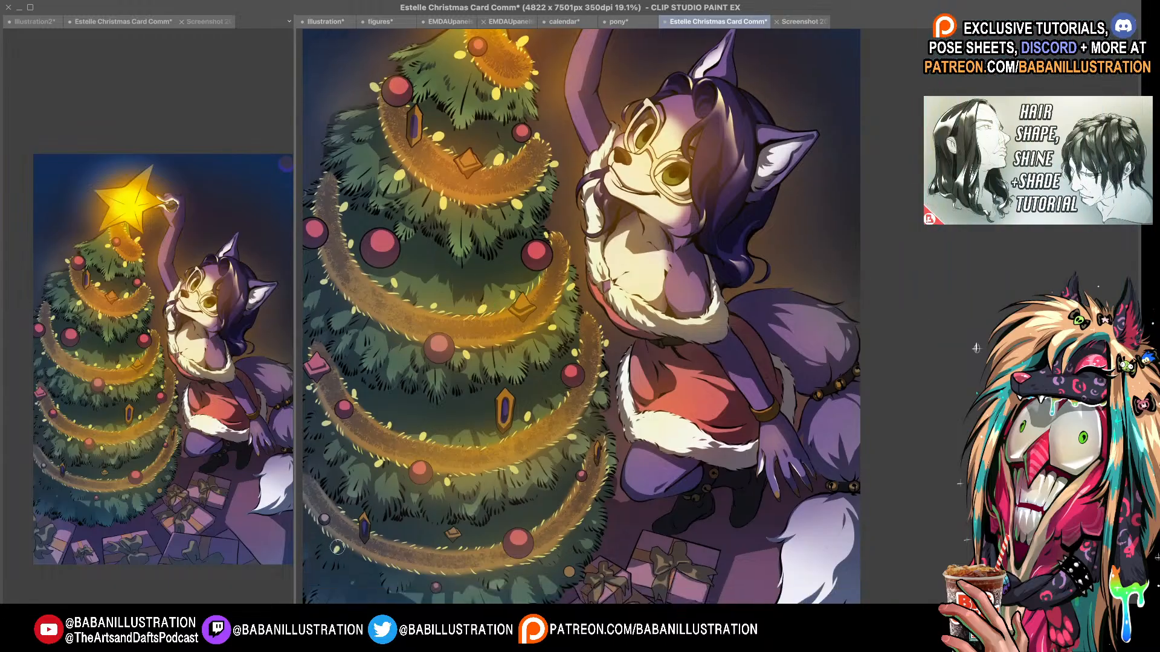
- Paint small pale-yellow lights around the lowest garland, above the presents
{"action": "left_click_drag", "start_coordinate": [340, 547], "coordinate": [393, 536]}
{"action": "scroll", "coordinate": [363, 521], "scroll_direction": "down", "scroll_amount": 2}
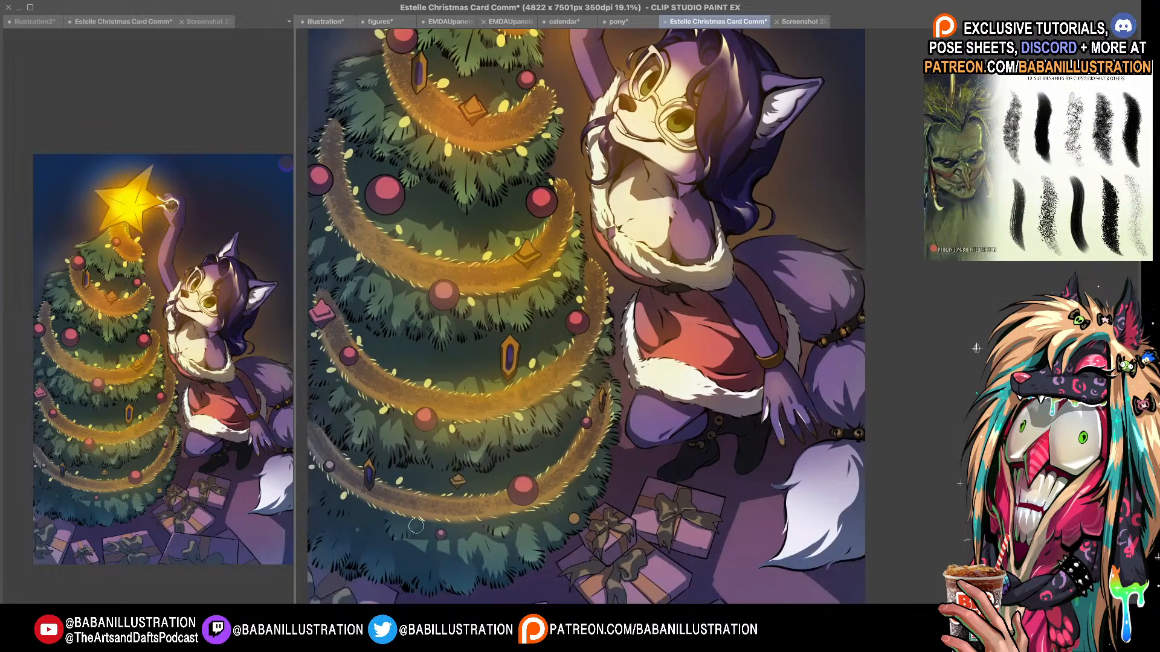
{"action": "left_click_drag", "start_coordinate": [422, 523], "coordinate": [424, 525]}
{"action": "left_click_drag", "start_coordinate": [461, 524], "coordinate": [461, 527]}
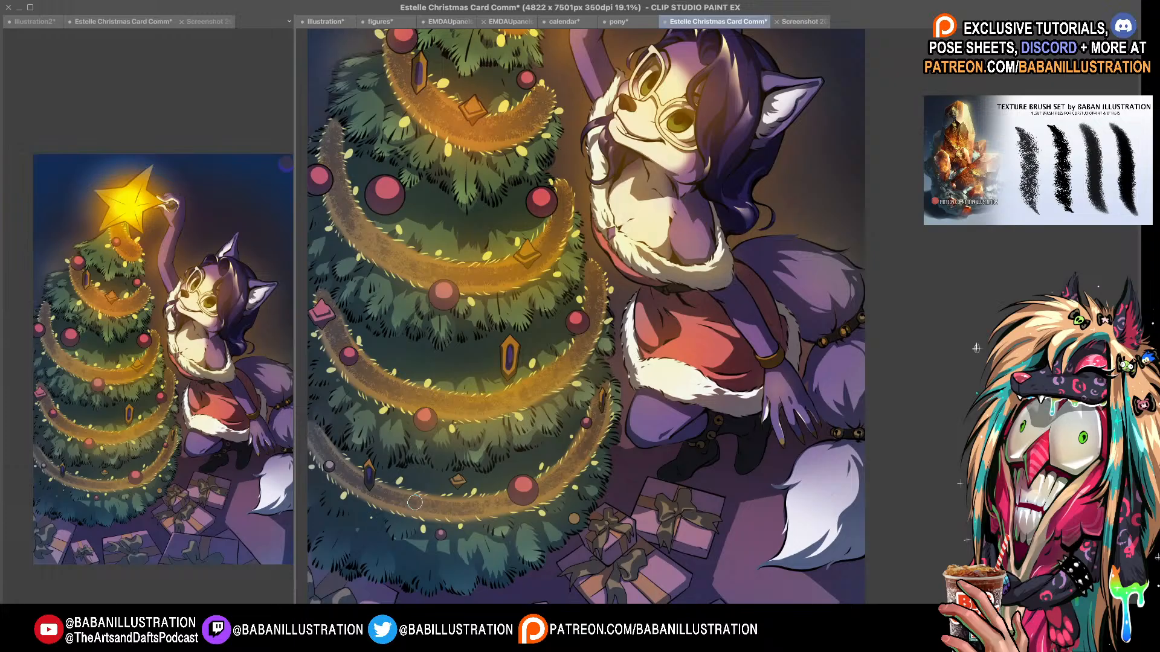
{"action": "scroll", "coordinate": [459, 477], "scroll_direction": "up", "scroll_amount": 3}
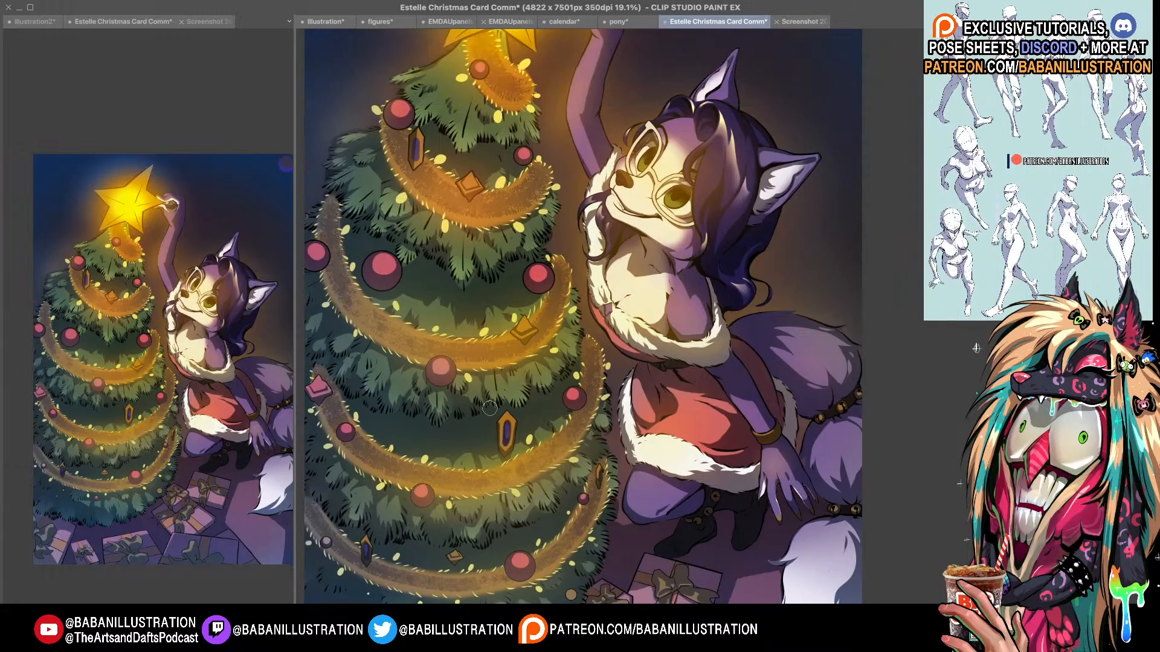
- Mark spots on the star, tree, character and floor with green strokes in the overall view, and clear those marks
{"action": "scroll", "coordinate": [490, 408], "scroll_direction": "down", "scroll_amount": 2}
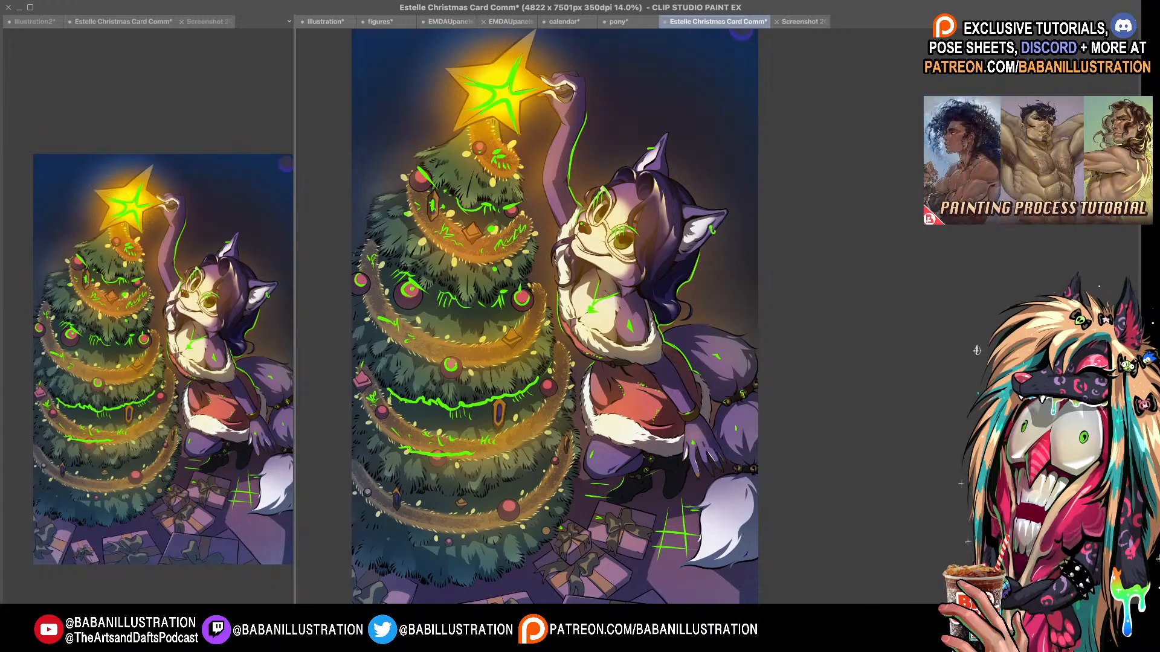
{"action": "left_click_drag", "start_coordinate": [591, 483], "coordinate": [572, 417]}
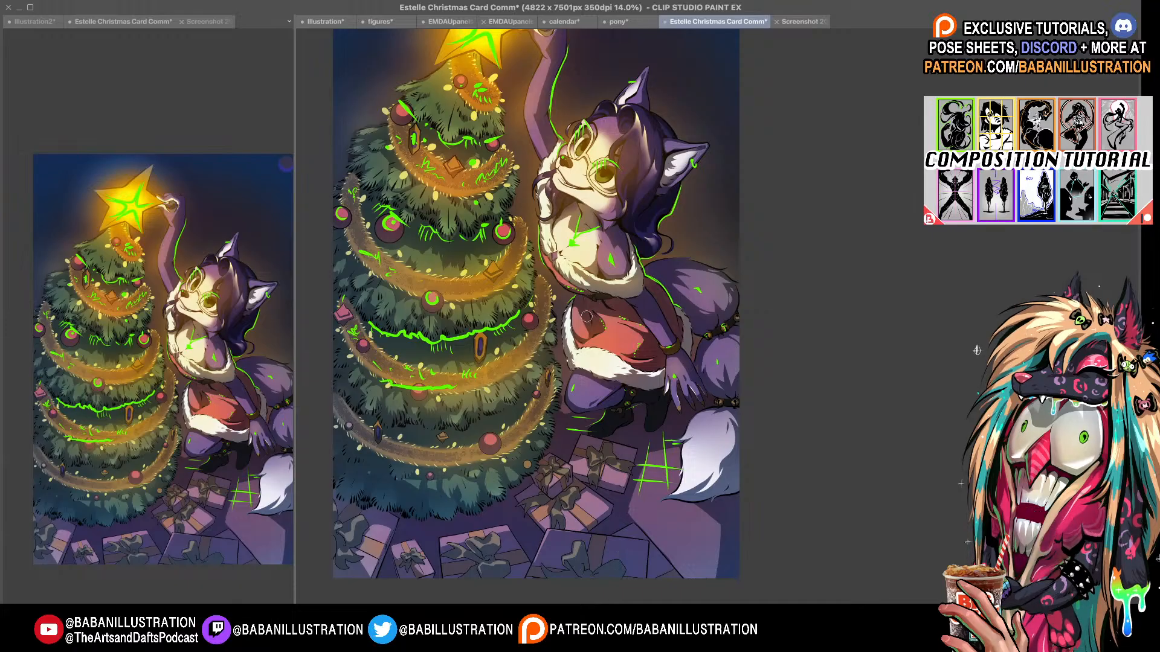
{"action": "left_click_drag", "start_coordinate": [584, 399], "coordinate": [575, 437]}
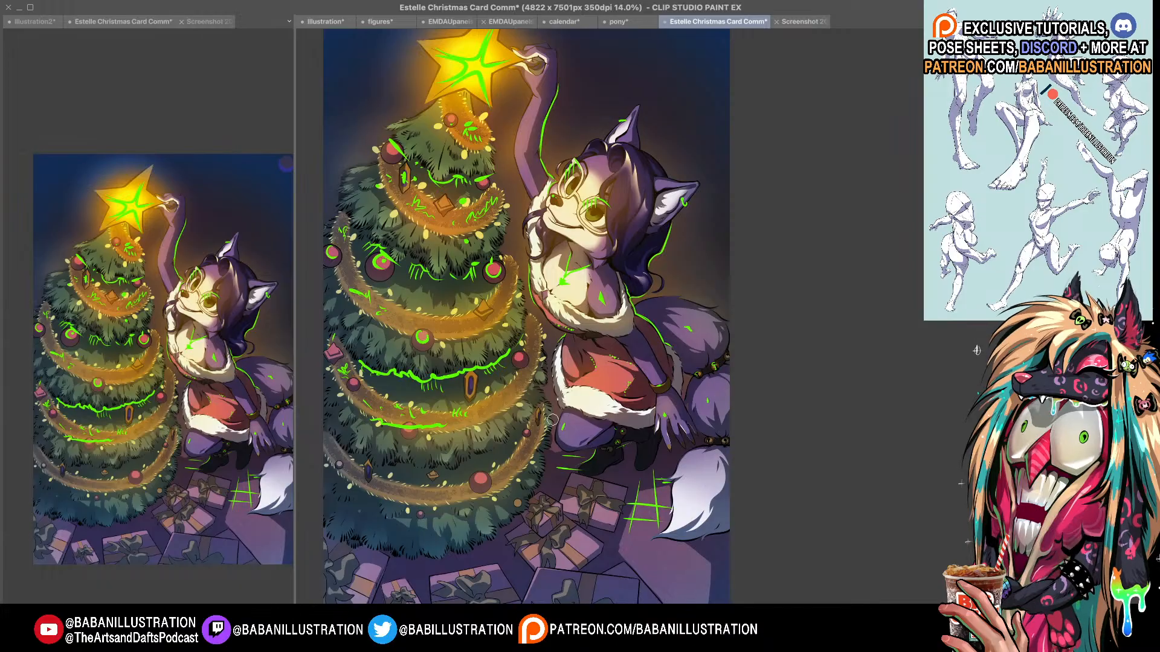
{"action": "key", "text": "super+minus"}
{"action": "left_click_drag", "start_coordinate": [799, 306], "coordinate": [785, 319]}
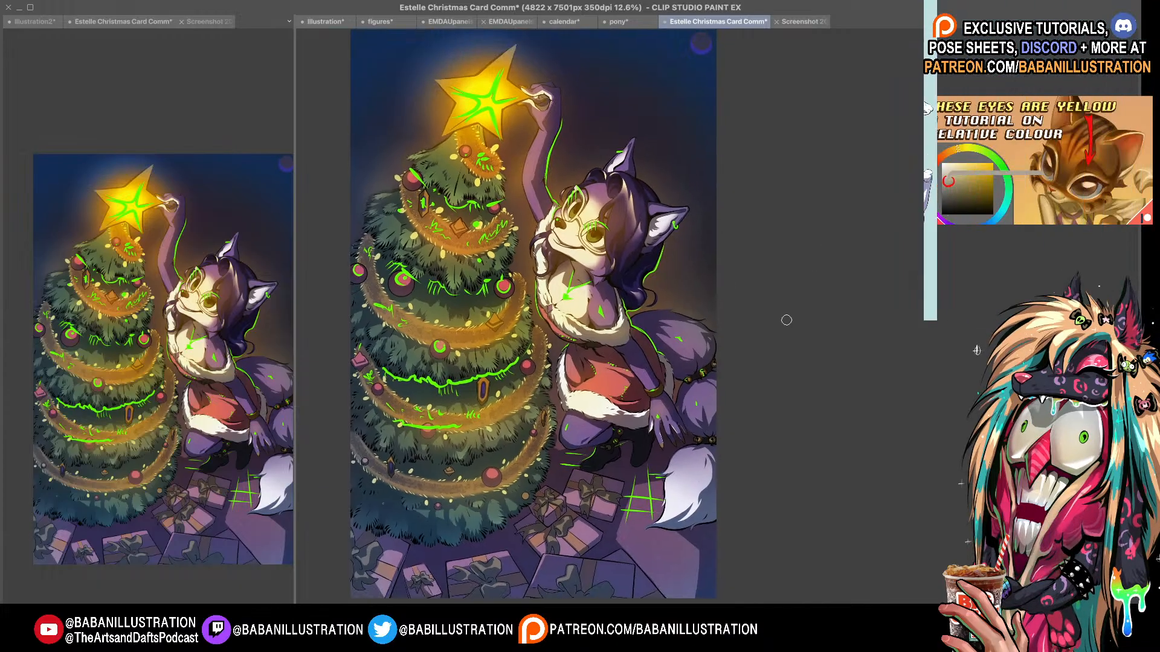
{"action": "key", "text": "Delete"}
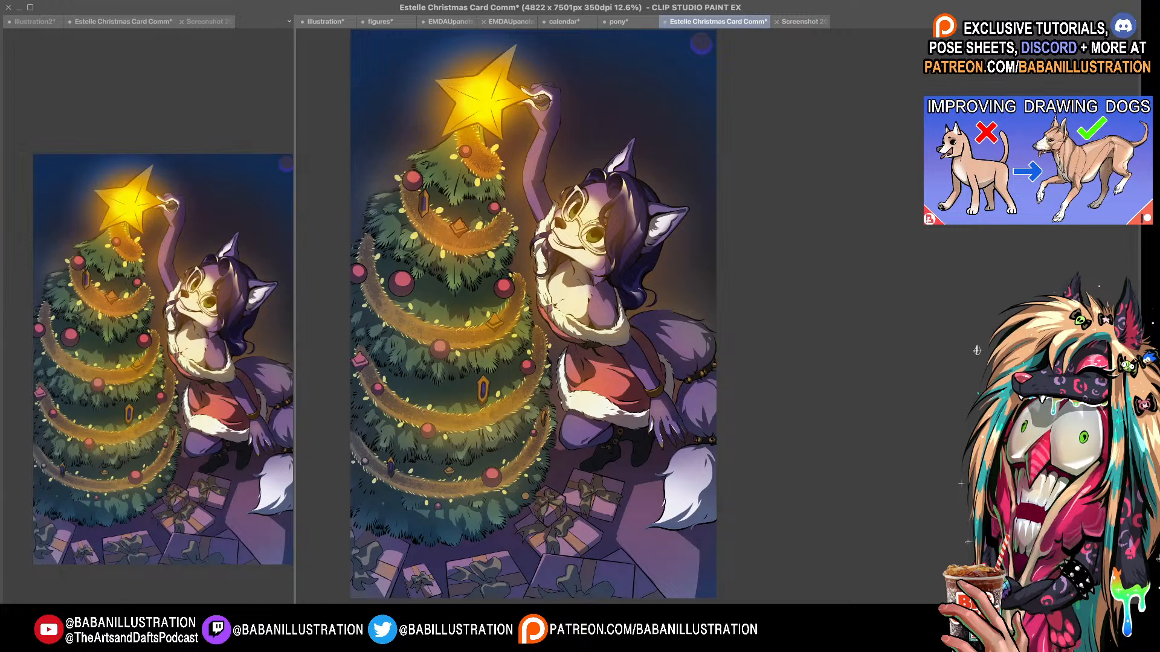
- Add a plaid pattern behind the tree and character and scale its tile down to a fine white-lined check
{"action": "key", "text": "ctrl+v"}
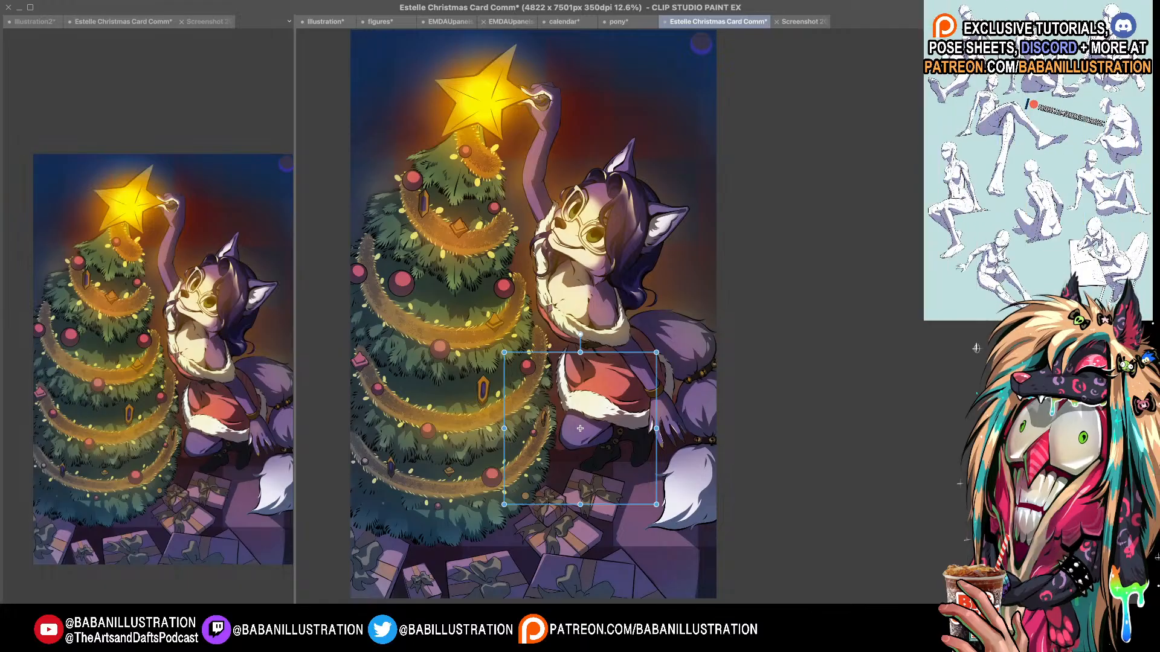
{"action": "left_click_drag", "start_coordinate": [656, 352], "coordinate": [530, 478]}
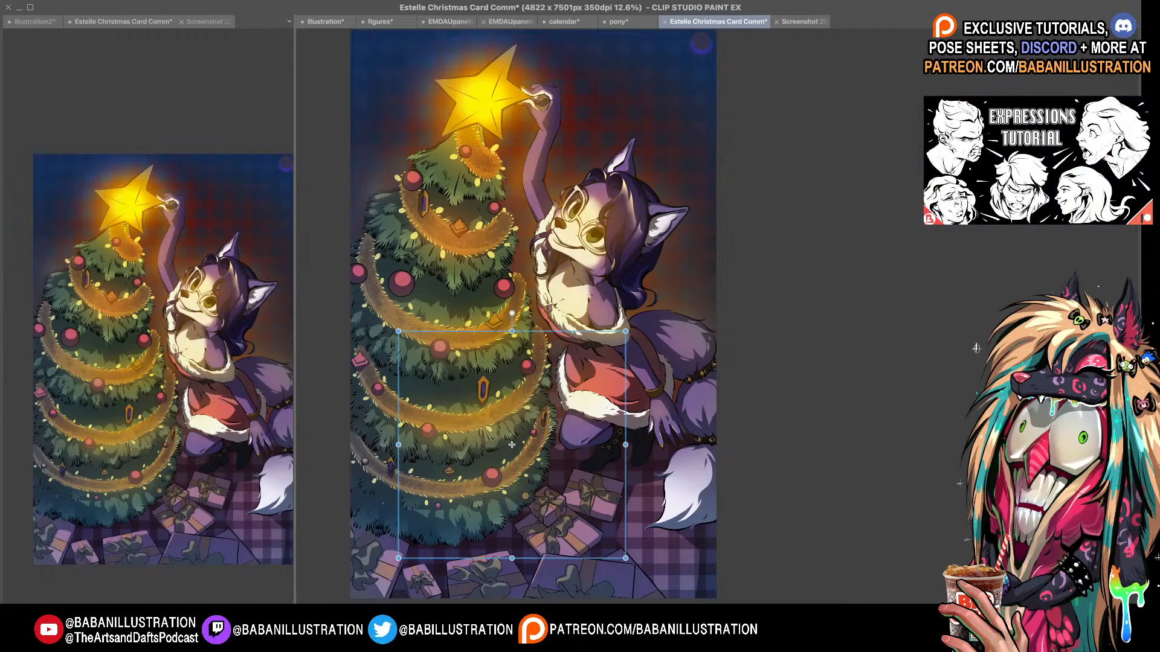
{"action": "left_click_drag", "start_coordinate": [625, 331], "coordinate": [491, 465]}
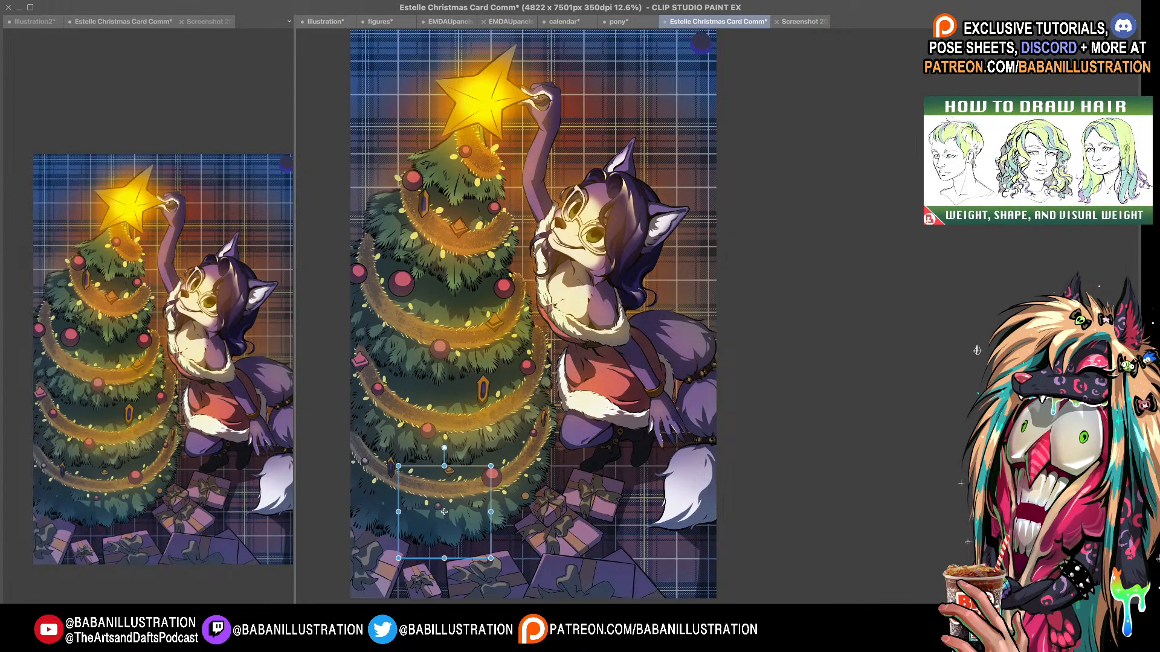
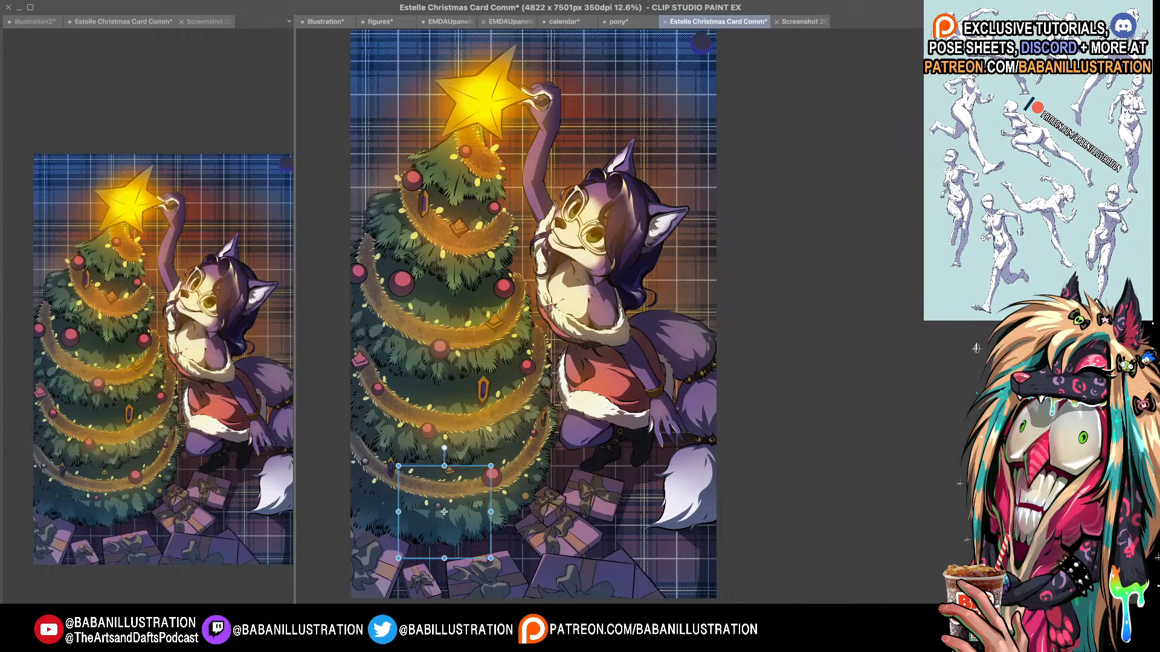
{"action": "key", "text": "Return"}
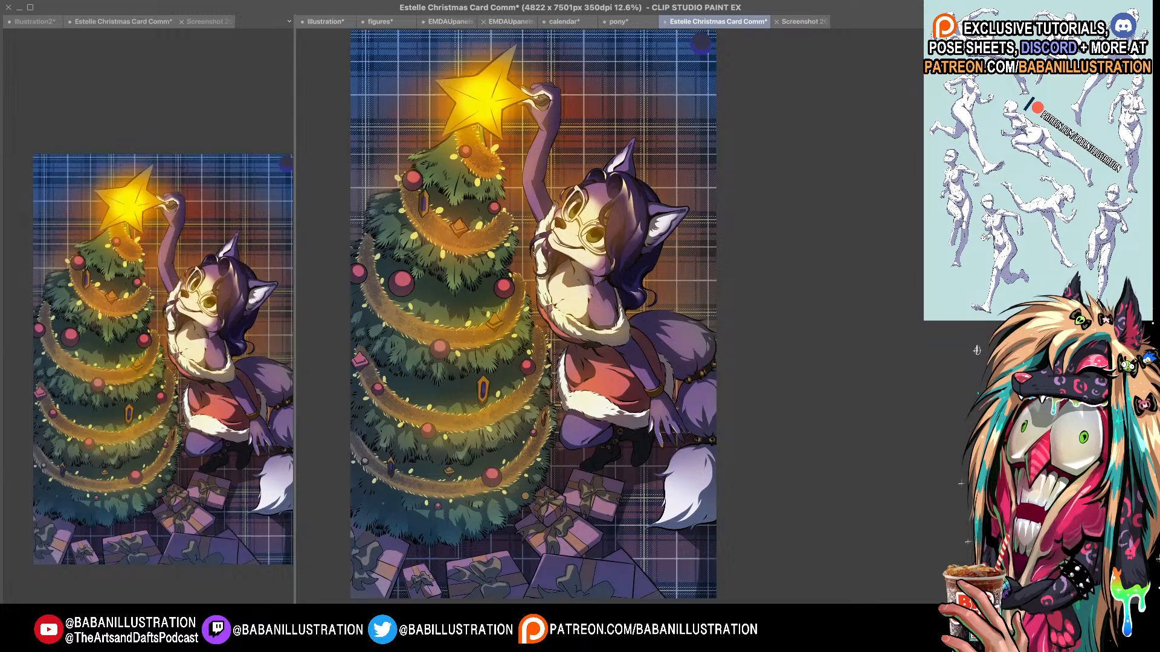
- Select the plaid from just below the star to the canvas bottom and compress it vertically towards the floor
{"action": "left_click_drag", "start_coordinate": [319, 147], "coordinate": [799, 603]}
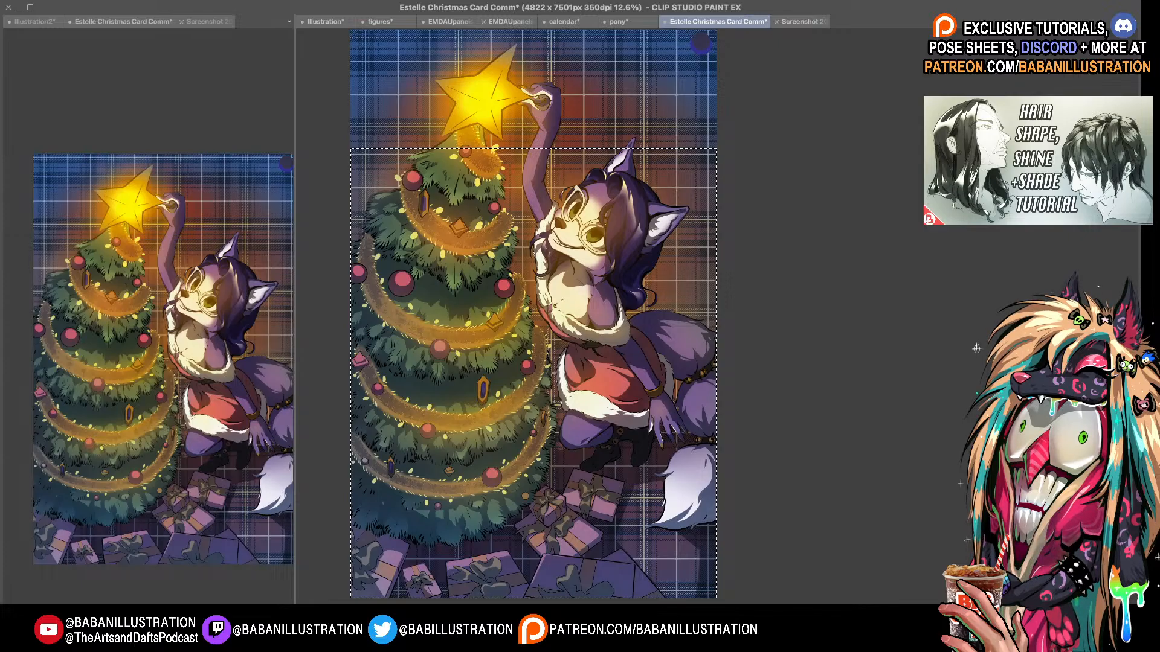
{"action": "key", "text": "ctrl+t"}
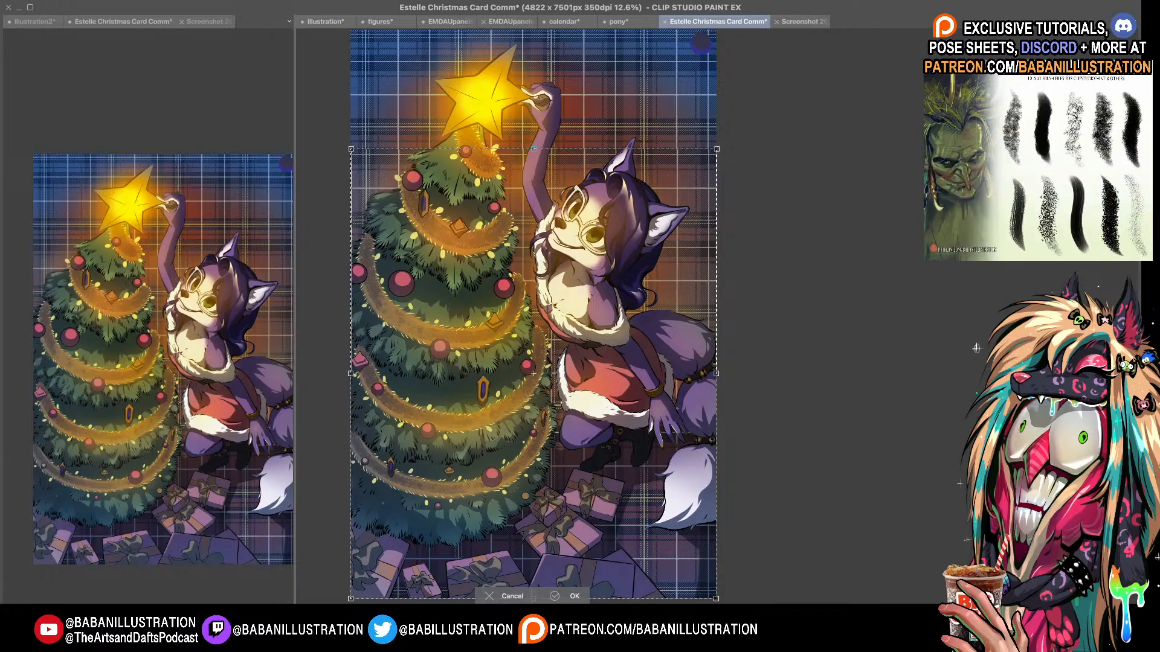
{"action": "left_click_drag", "start_coordinate": [533, 149], "coordinate": [531, 270]}
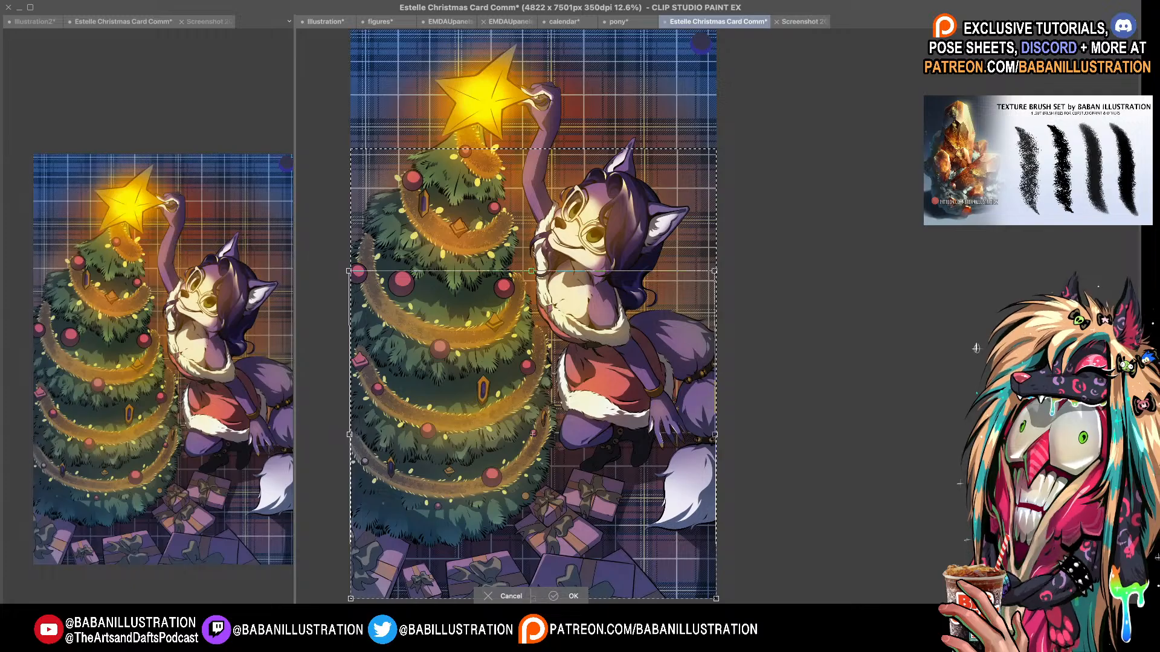
{"action": "left_click_drag", "start_coordinate": [530, 271], "coordinate": [531, 273]}
- Adjust the upper-right and lower-right corners of the plaid's transform box to fit the pattern to the floor
{"action": "left_click_drag", "start_coordinate": [715, 272], "coordinate": [712, 273]}
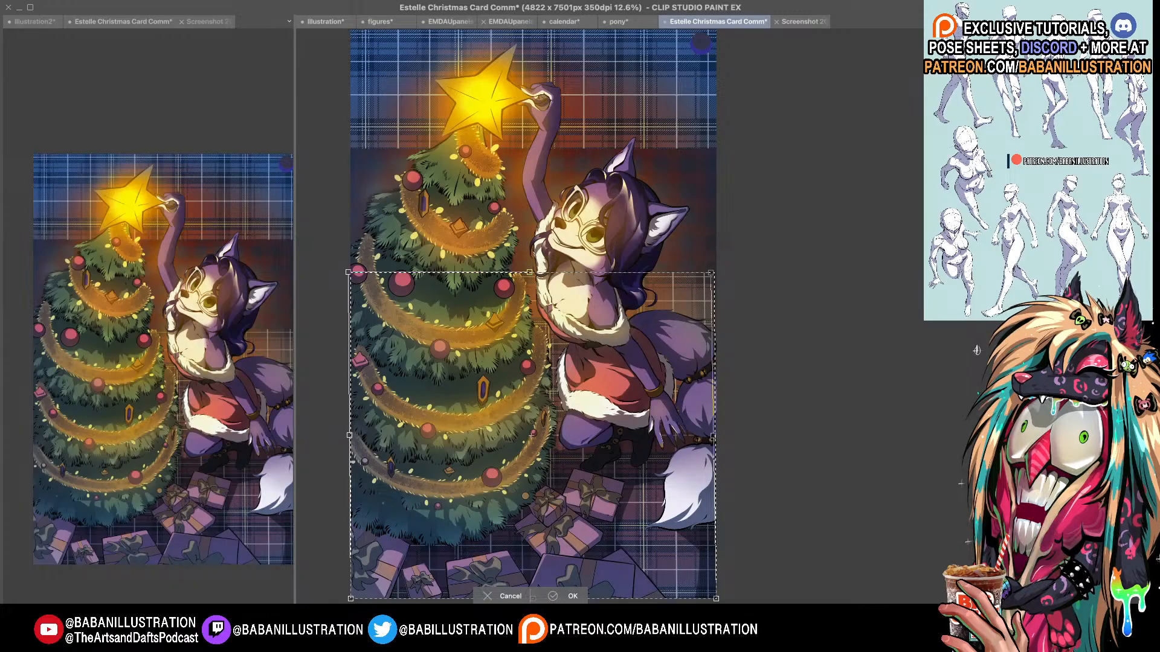
{"action": "left_click_drag", "start_coordinate": [710, 273], "coordinate": [683, 274]}
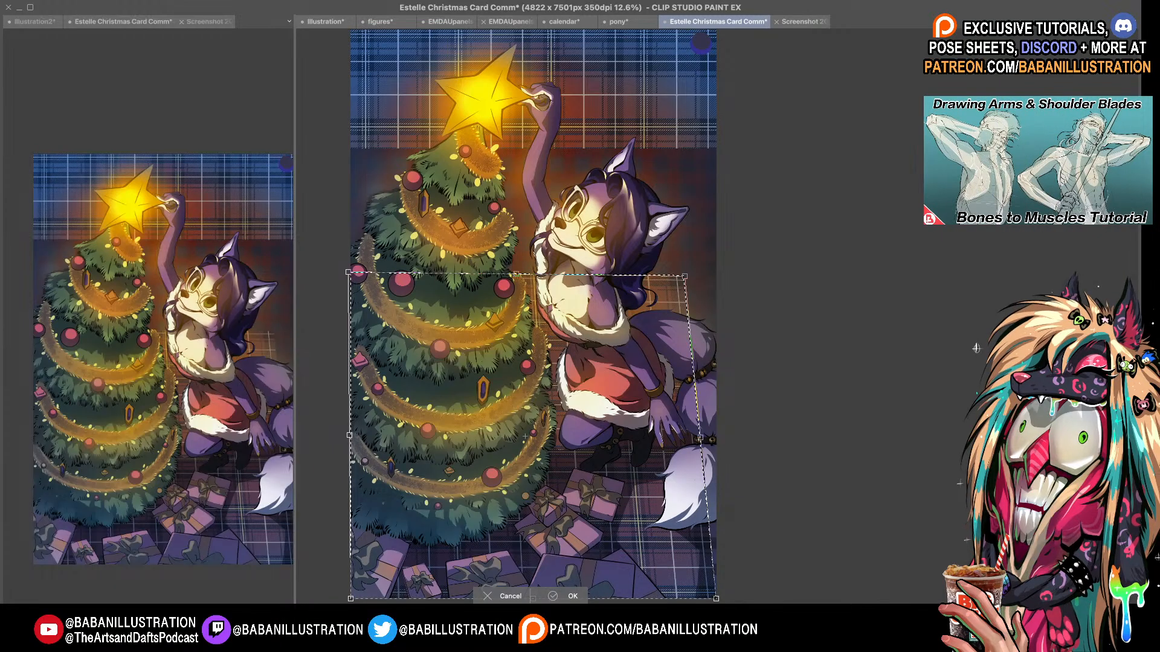
{"action": "left_click_drag", "start_coordinate": [684, 276], "coordinate": [713, 273]}
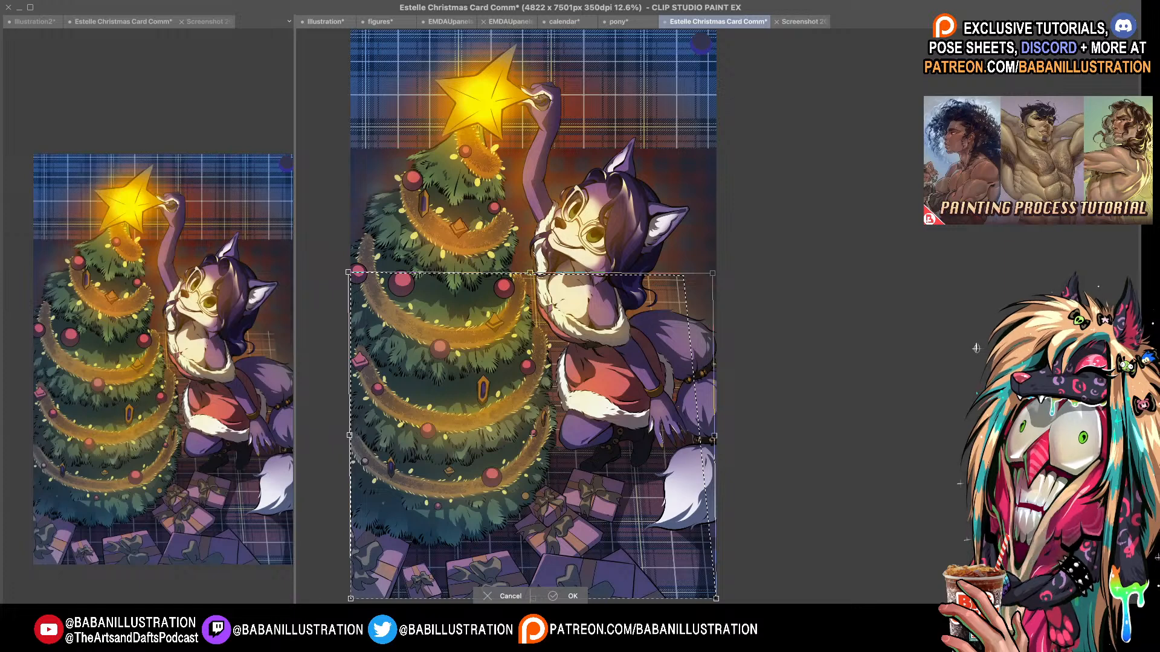
{"action": "left_click_drag", "start_coordinate": [712, 274], "coordinate": [719, 275]}
{"action": "scroll", "coordinate": [628, 302], "scroll_direction": "down", "scroll_amount": 1}
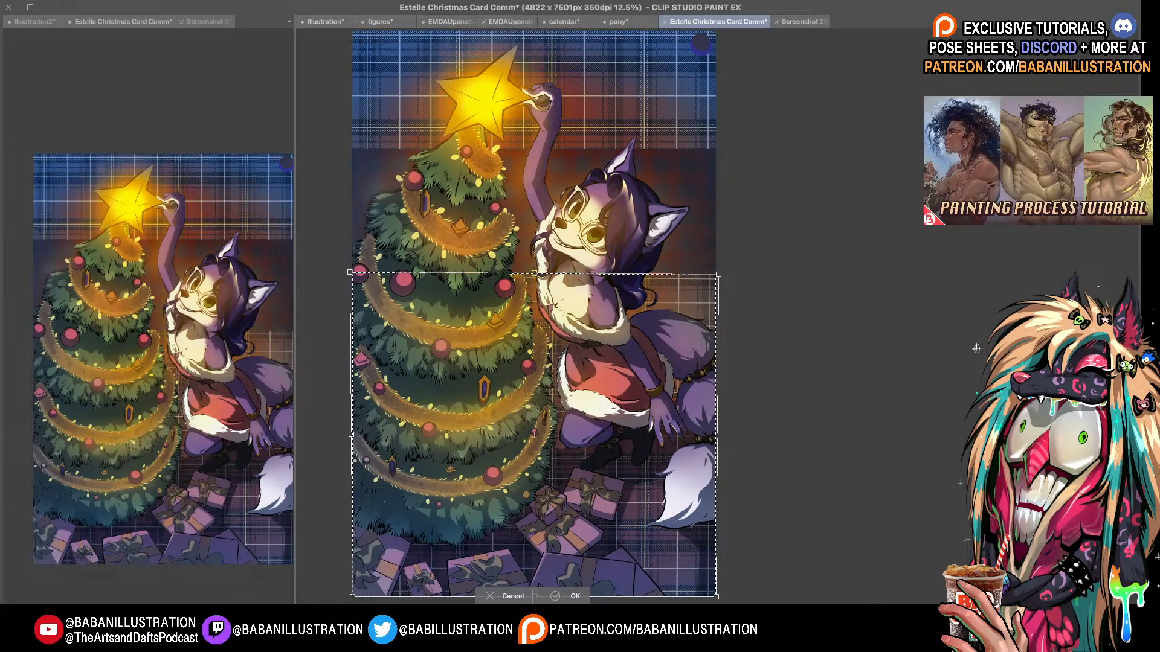
{"action": "left_click_drag", "start_coordinate": [604, 423], "coordinate": [621, 381]}
{"action": "left_click_drag", "start_coordinate": [733, 555], "coordinate": [739, 558]}
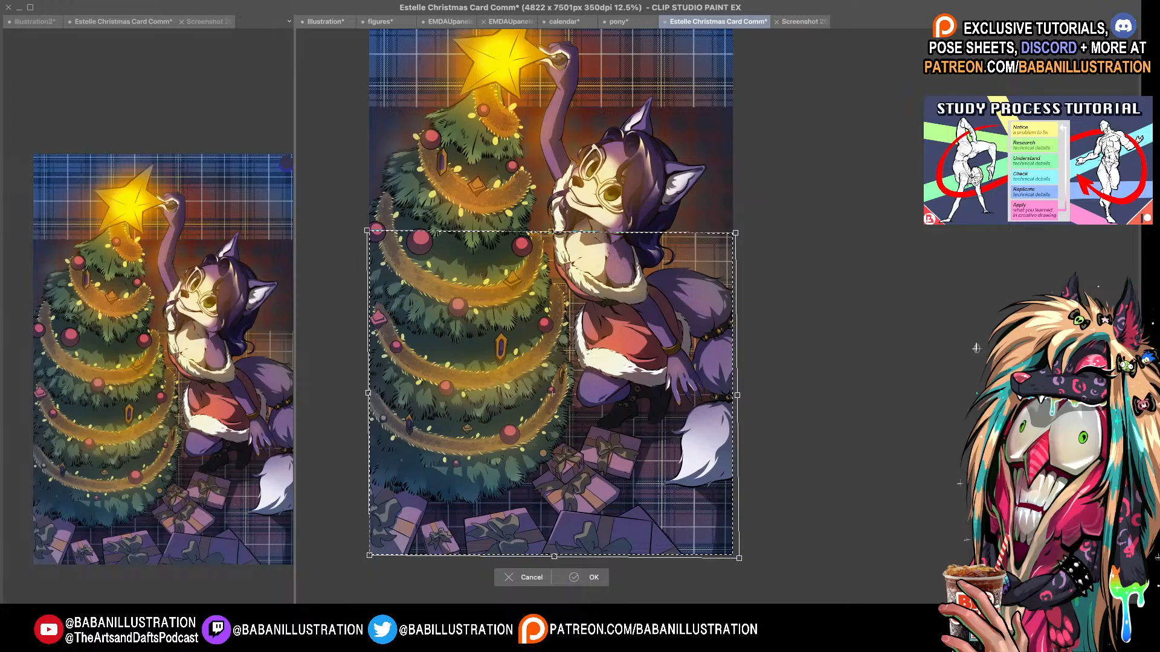
- Distort the floor's plaid pattern into a trapezoid by spreading both lower corners outward beyond the canvas
{"action": "left_click_drag", "start_coordinate": [738, 559], "coordinate": [792, 569]}
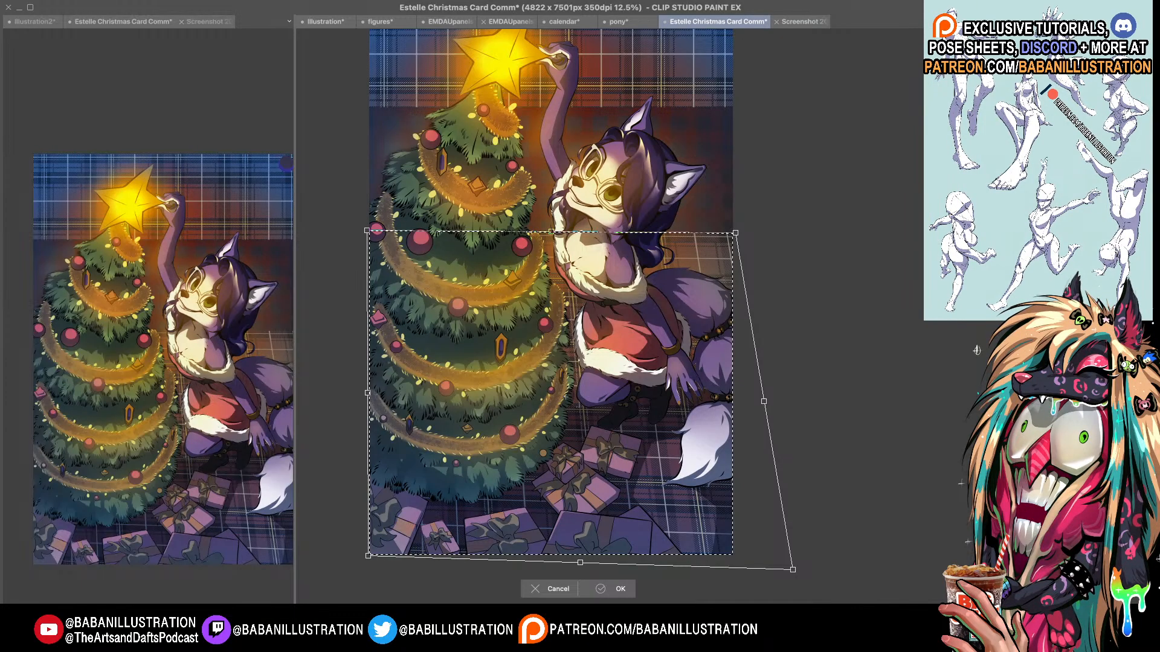
{"action": "left_click_drag", "start_coordinate": [368, 555], "coordinate": [297, 578]}
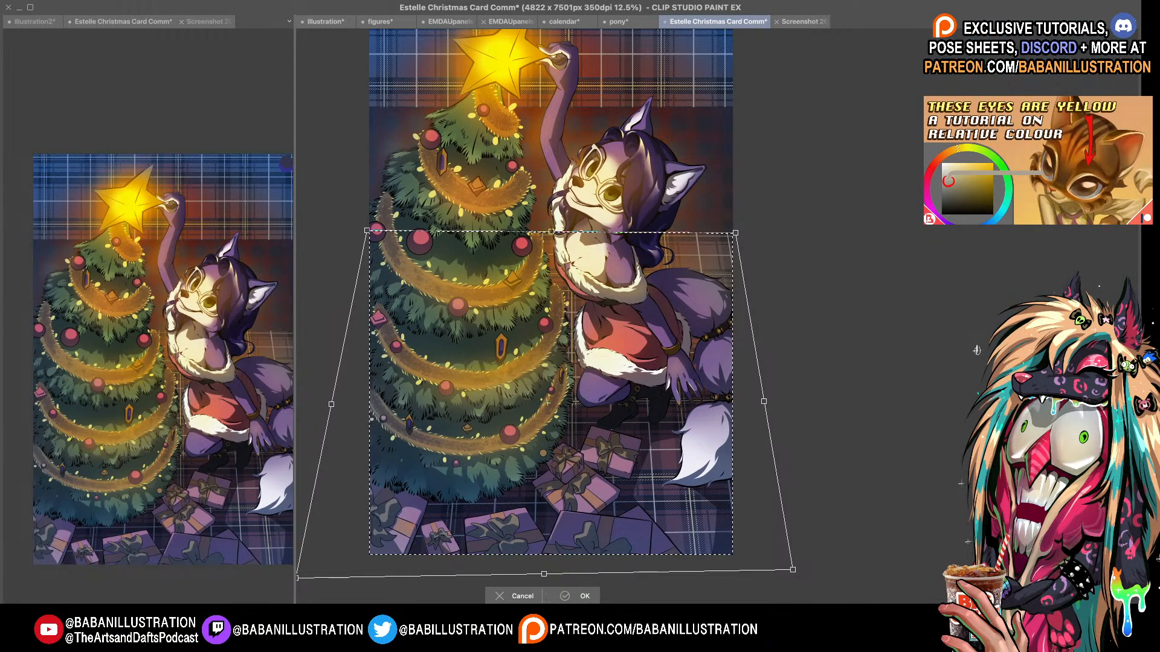
{"action": "left_click_drag", "start_coordinate": [792, 570], "coordinate": [791, 571]}
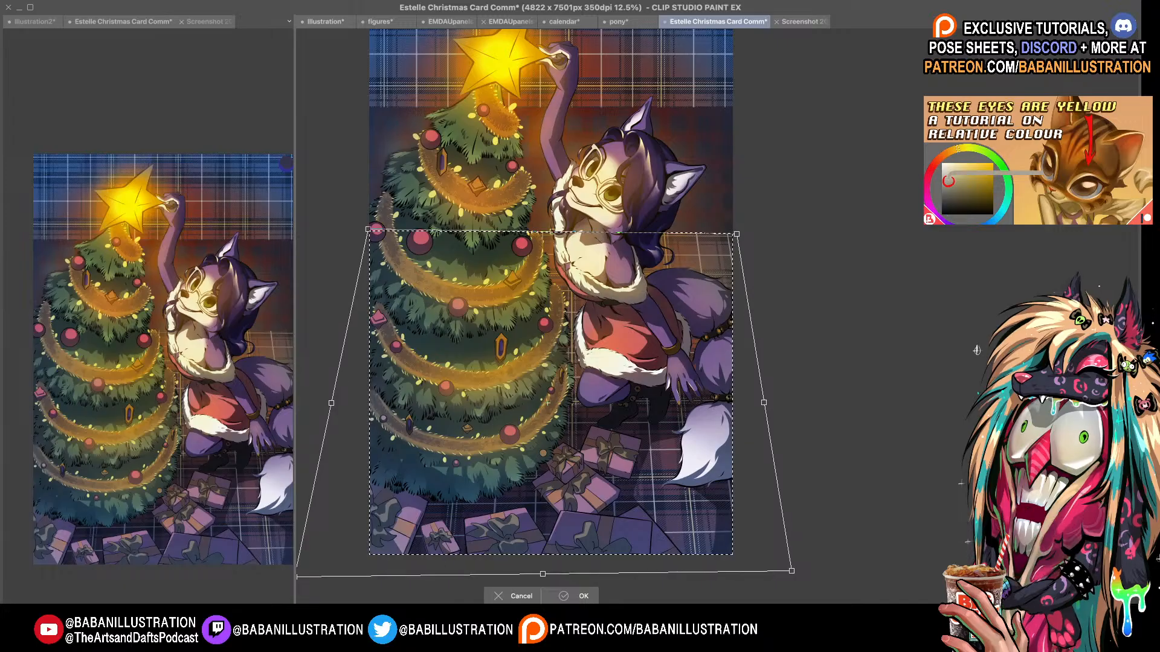
- Rotate the distorted floor plaid slightly clockwise to angle it across the floor
{"action": "left_click_drag", "start_coordinate": [976, 348], "coordinate": [977, 351]}
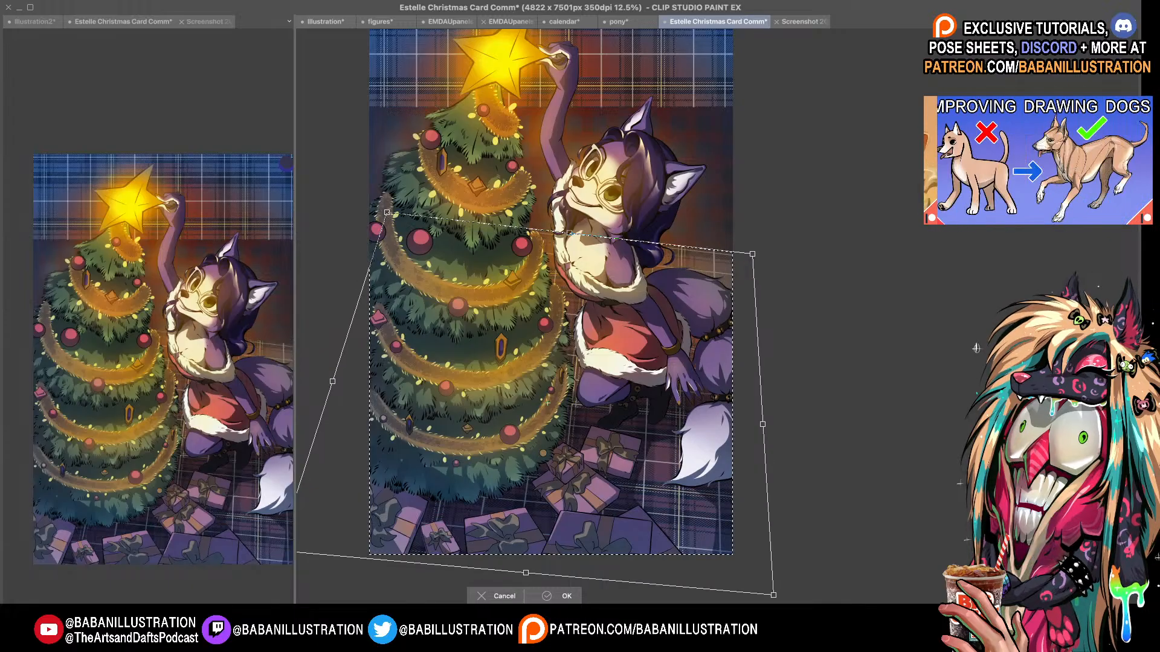
{"action": "left_click_drag", "start_coordinate": [977, 349], "coordinate": [976, 350]}
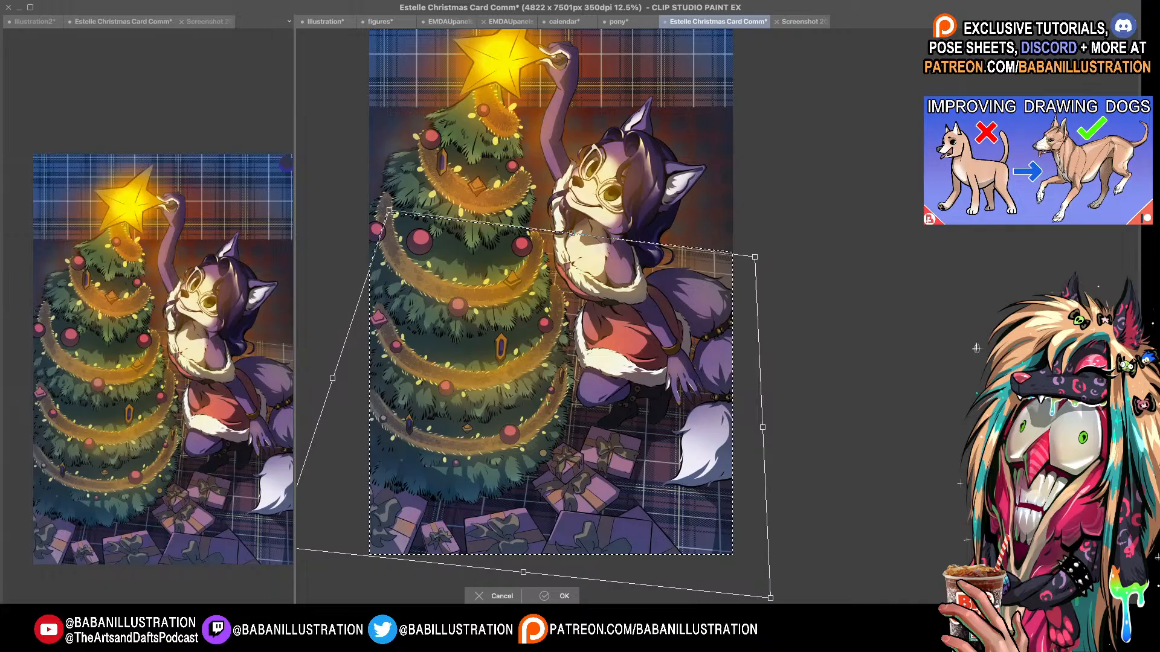
{"action": "left_click_drag", "start_coordinate": [976, 348], "coordinate": [977, 351]}
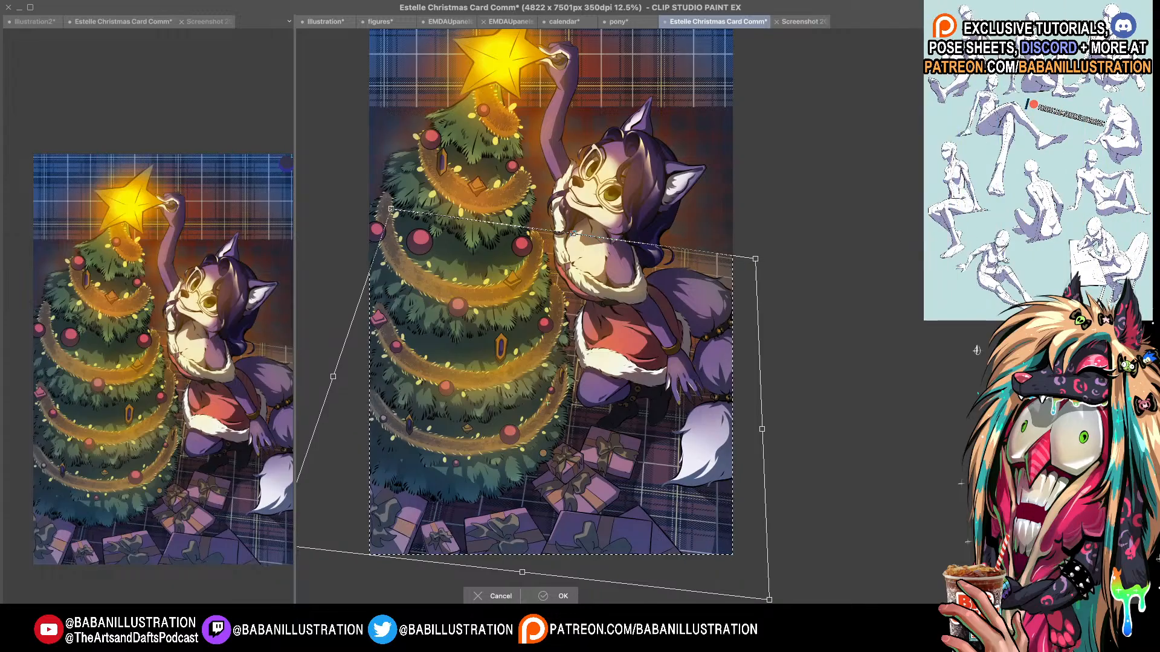
- Lower the floor plaid's upper-left corner and raise its upper-right corner slightly to flatten the far edge
{"action": "left_click_drag", "start_coordinate": [391, 209], "coordinate": [390, 209]}
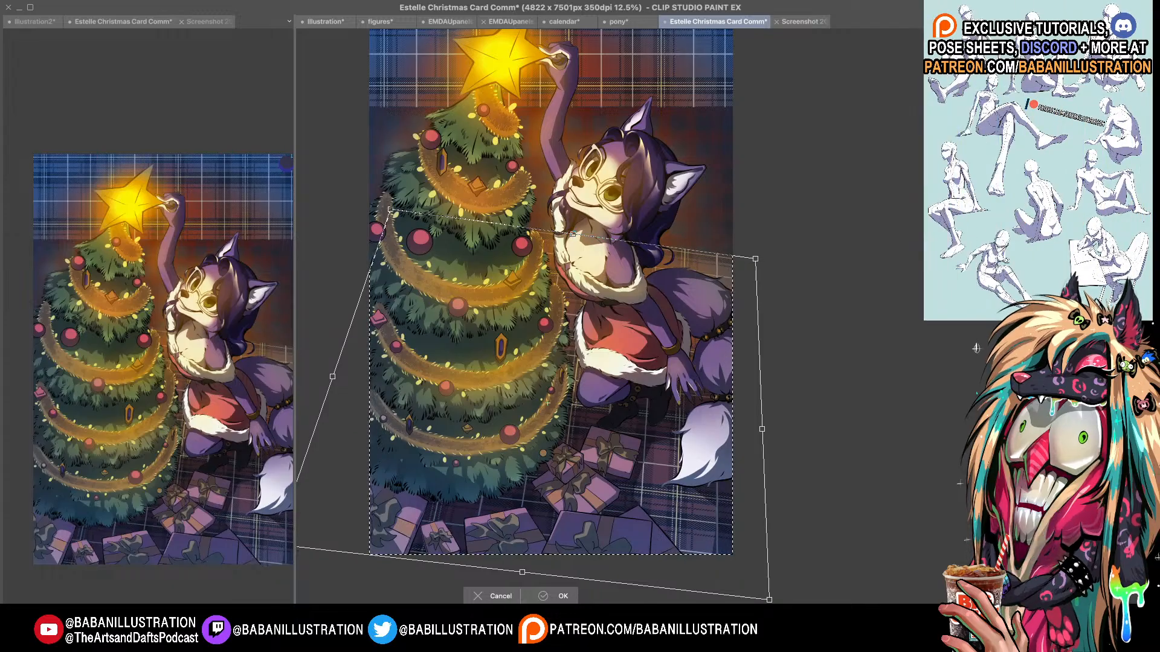
{"action": "left_click_drag", "start_coordinate": [390, 209], "coordinate": [390, 238]}
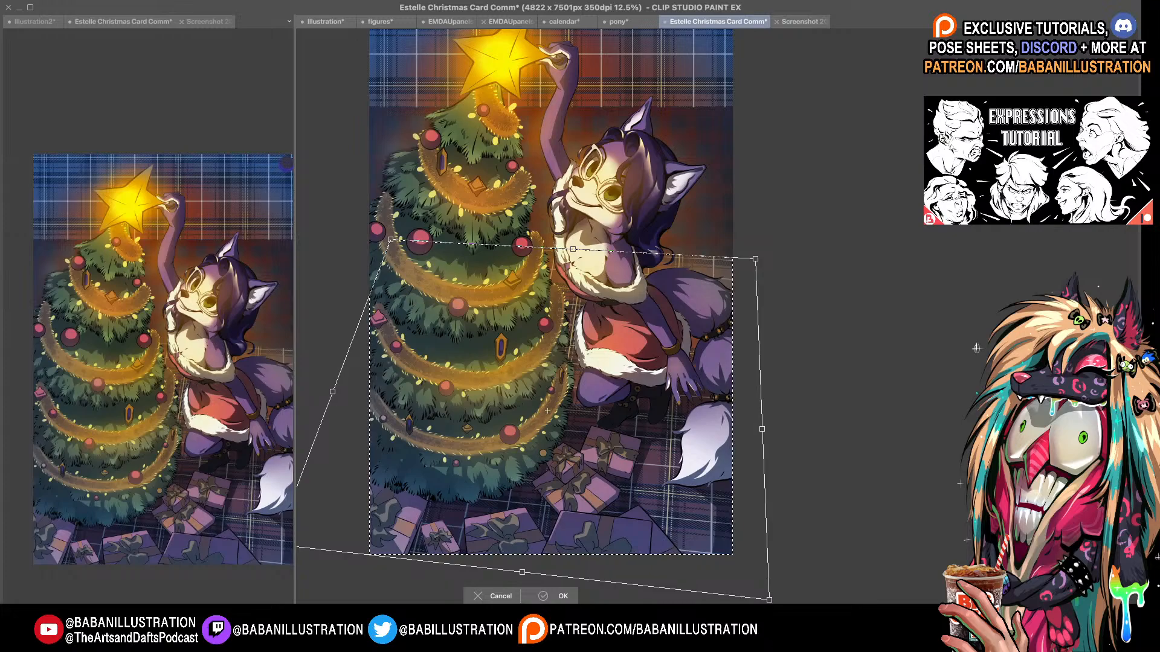
{"action": "left_click_drag", "start_coordinate": [755, 258], "coordinate": [757, 256]}
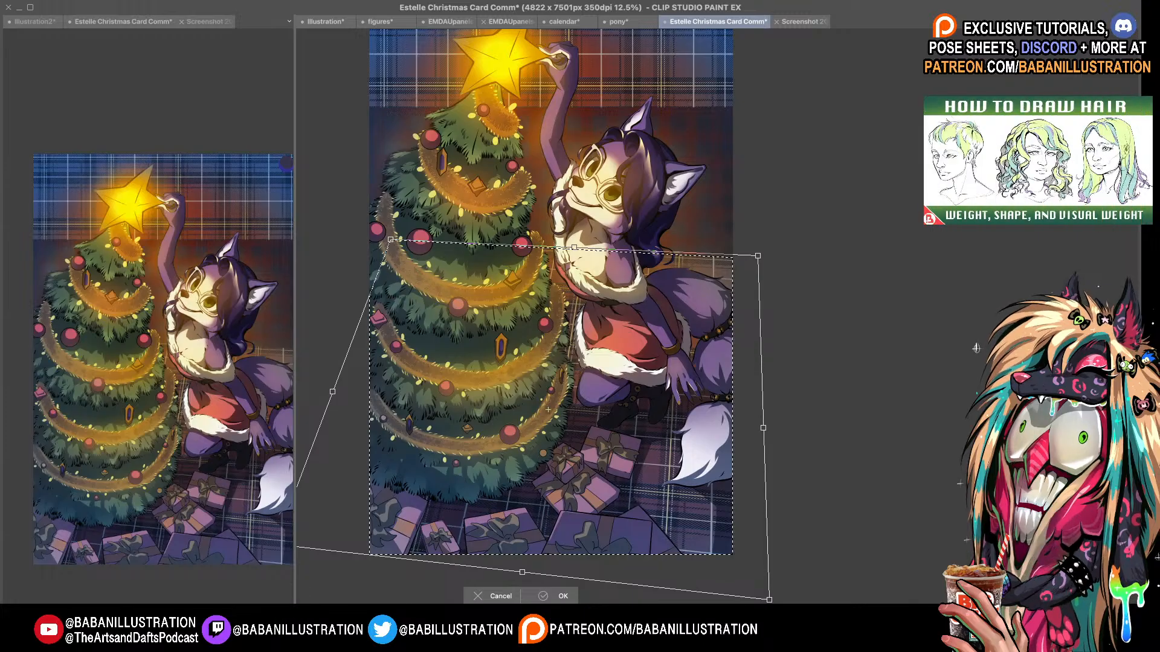
{"action": "left_click_drag", "start_coordinate": [757, 256], "coordinate": [758, 254]}
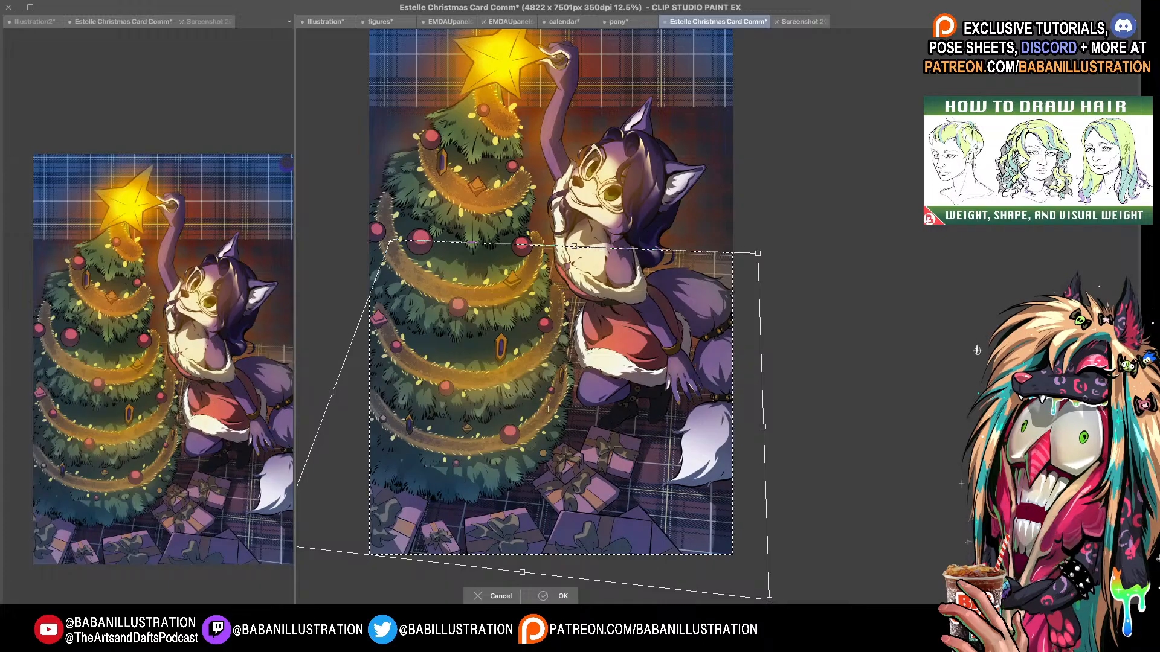
- Refine the floor plaid's perspective by pulling the lower-left and both upper corners inward and the lower-right corner outward
{"action": "key", "text": "ctrl+minus"}
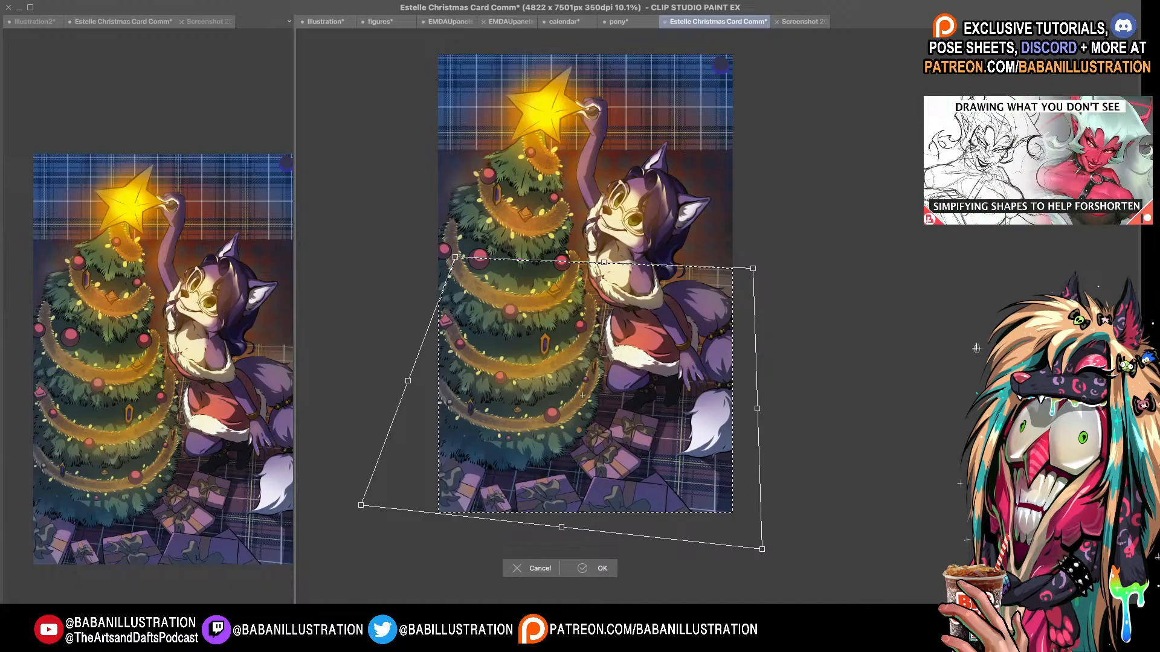
{"action": "left_click_drag", "start_coordinate": [361, 505], "coordinate": [381, 513]}
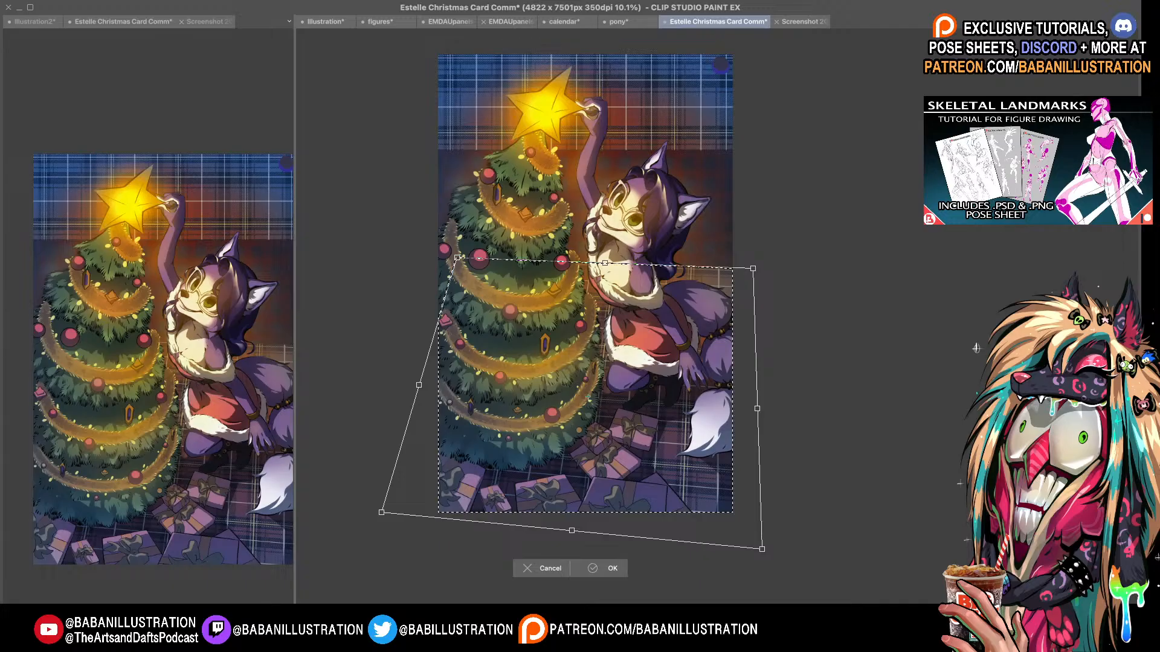
{"action": "left_click_drag", "start_coordinate": [457, 258], "coordinate": [473, 258]}
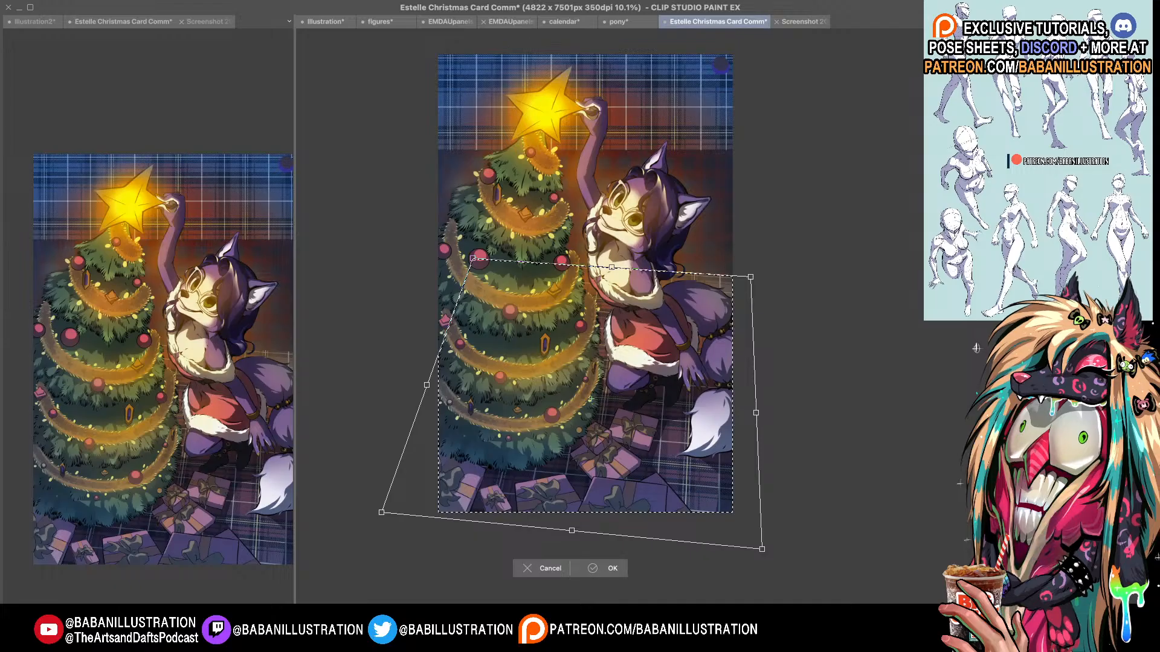
{"action": "left_click_drag", "start_coordinate": [750, 277], "coordinate": [742, 278]}
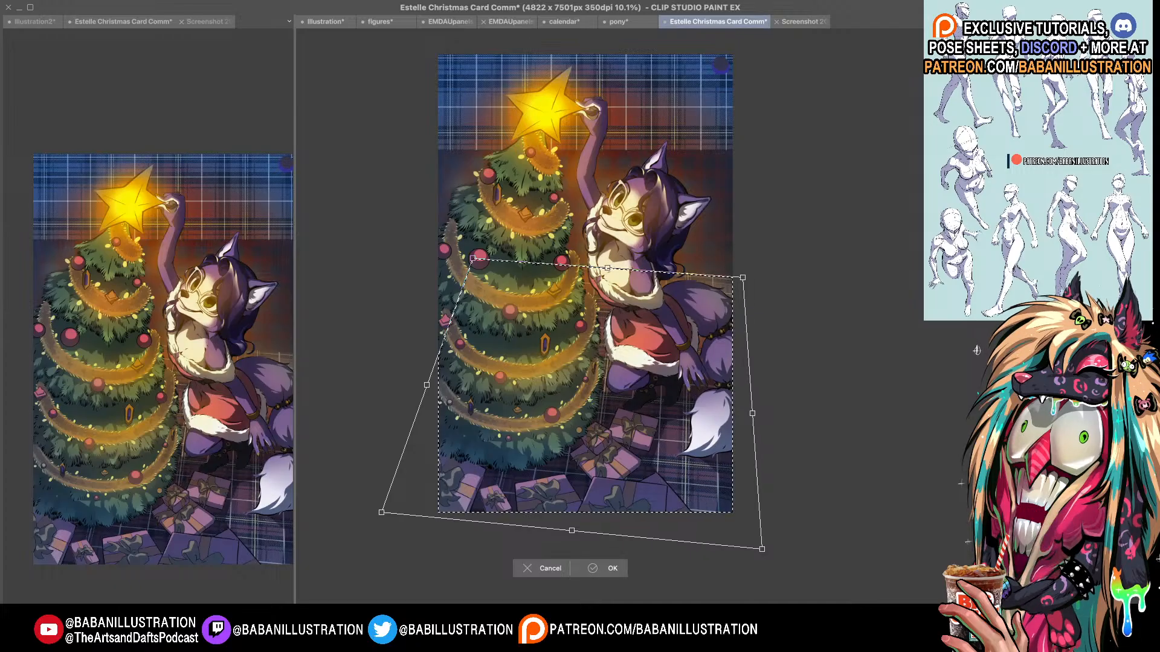
{"action": "left_click_drag", "start_coordinate": [762, 549], "coordinate": [764, 550]}
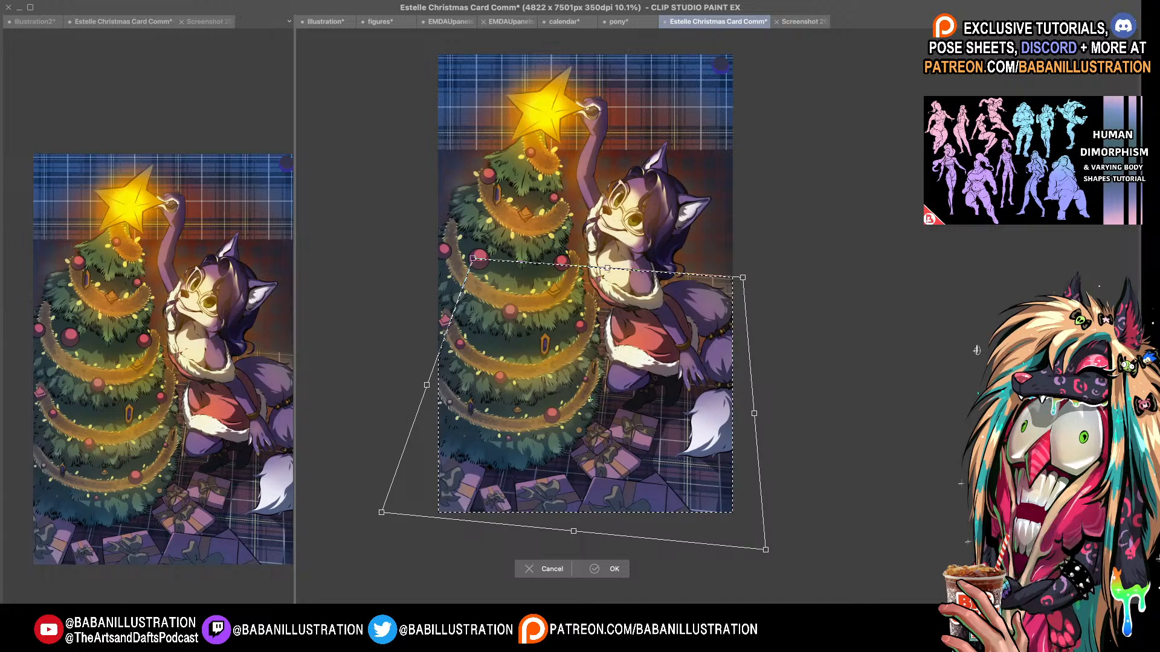
{"action": "left_click_drag", "start_coordinate": [765, 550], "coordinate": [770, 555]}
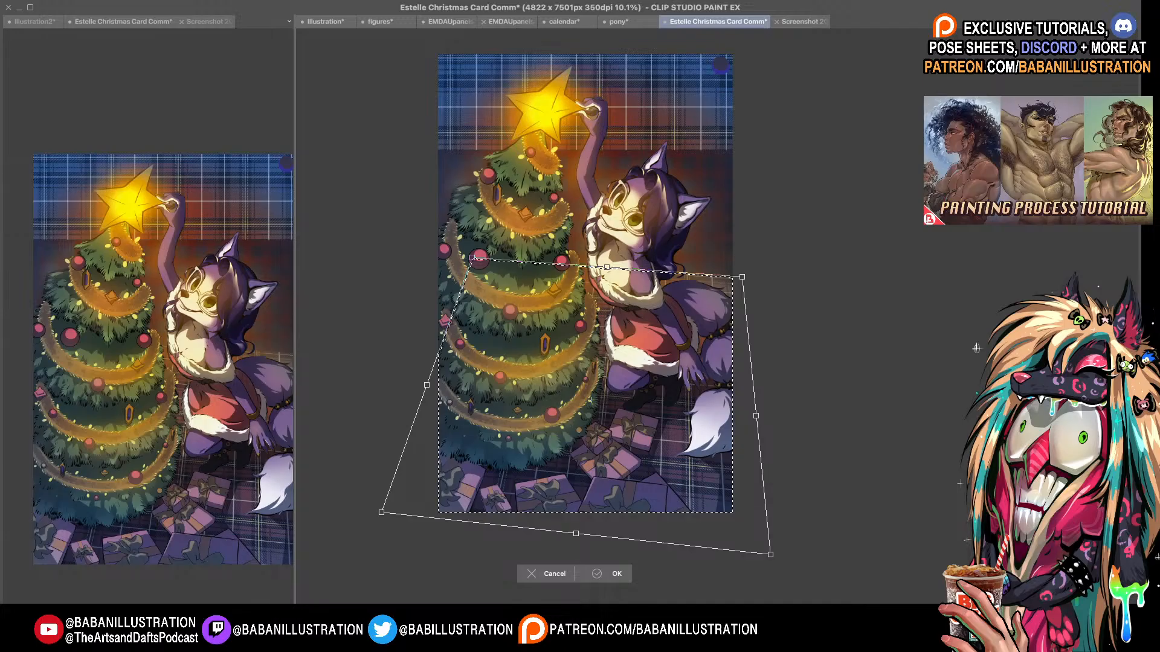
- Shift the floor plaid's far edge slightly upward, apply the transformation and clear the selection
{"action": "left_click_drag", "start_coordinate": [607, 267], "coordinate": [608, 260]}
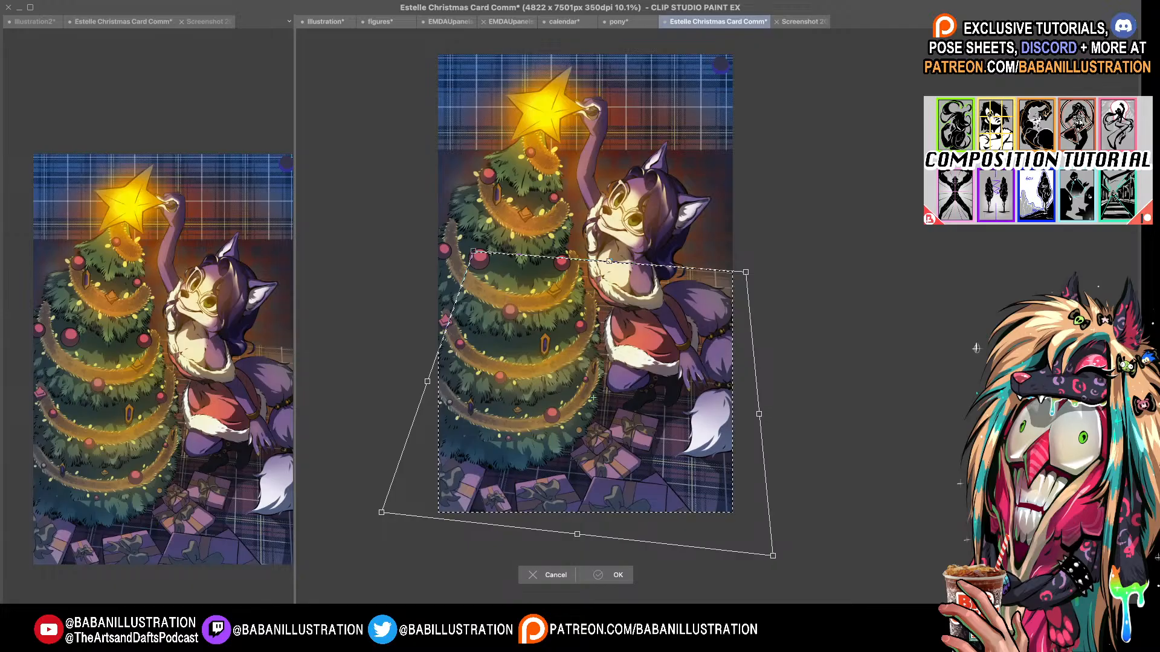
{"action": "key", "text": "Return"}
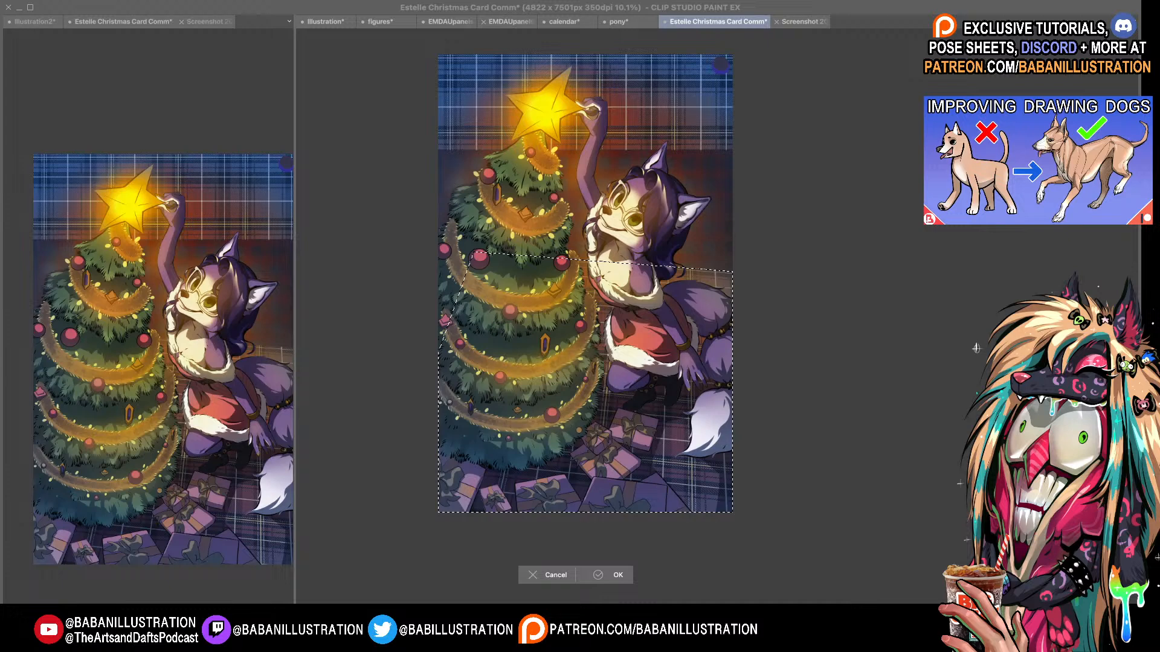
{"action": "key", "text": "Return"}
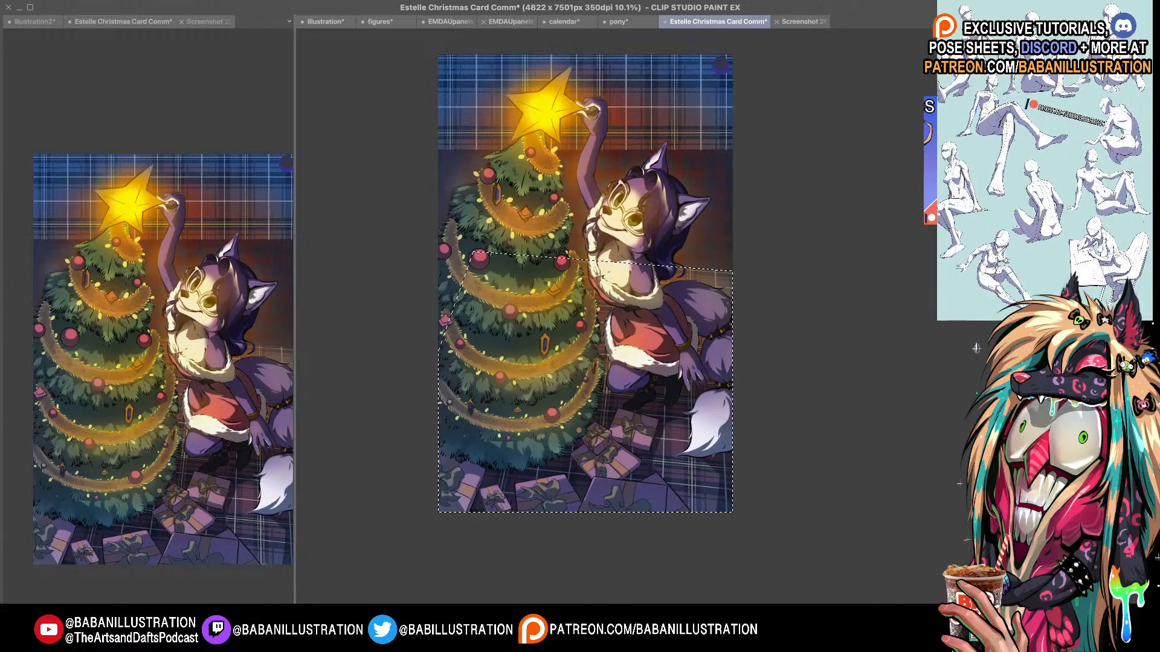
{"action": "key", "text": "ctrl+d"}
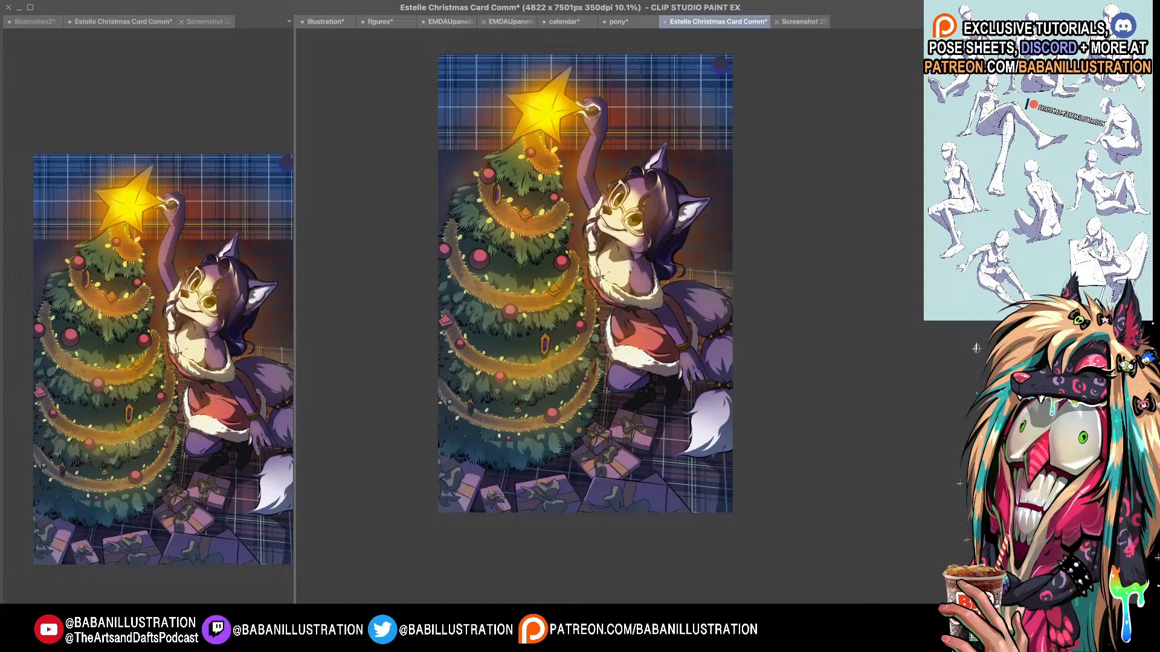
- Remove the plaid pattern from the wall behind the tree and character, keeping it on the floor
{"action": "left_click_drag", "start_coordinate": [585, 284], "coordinate": [577, 314]}
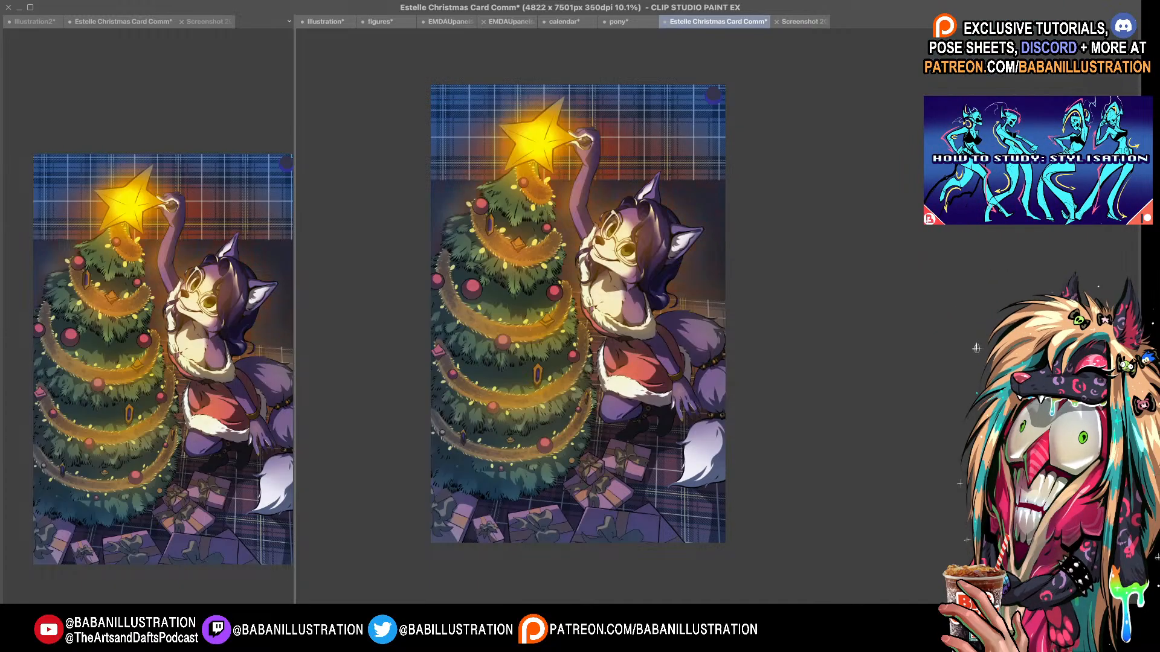
{"action": "mouse_move", "coordinate": [391, 66]}
{"action": "left_mouse_down"}
{"action": "mouse_move", "coordinate": [654, 168]}
{"action": "mouse_move", "coordinate": [781, 200]}
{"action": "left_mouse_up"}
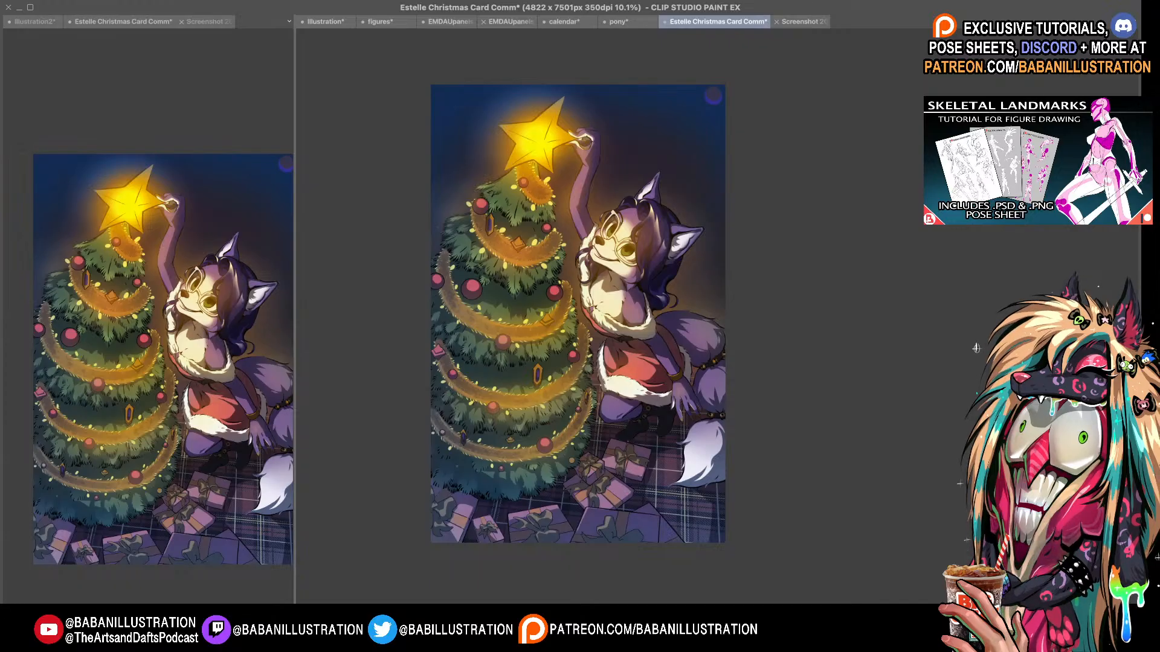
- Bring back the MERRY CHRISTMAS lettering with its frosted snow texture and sparkles, plus the green highlight marks over the artwork
{"action": "key", "text": "super+z"}
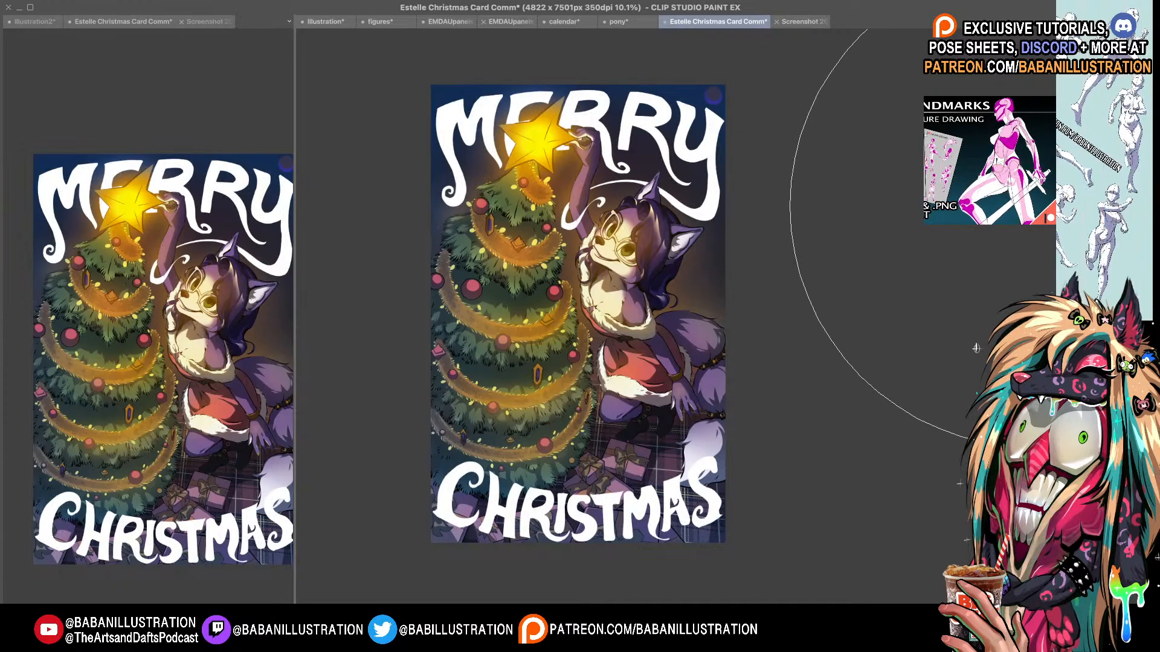
{"action": "key", "text": "super+y"}
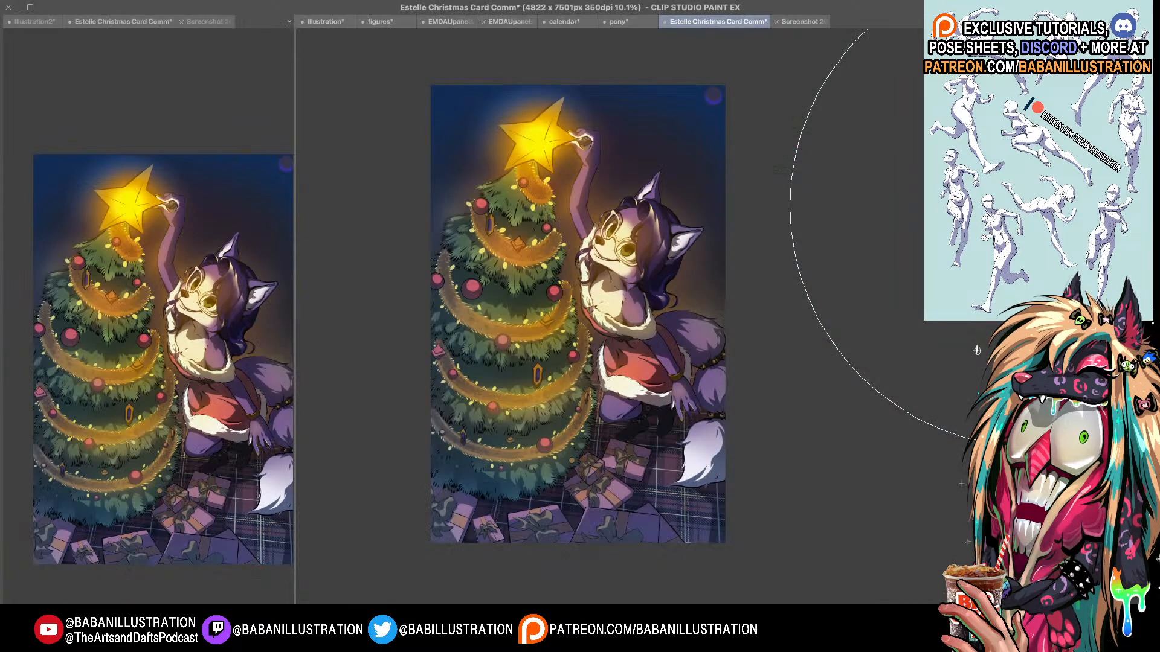
{"action": "key", "text": "super+z"}
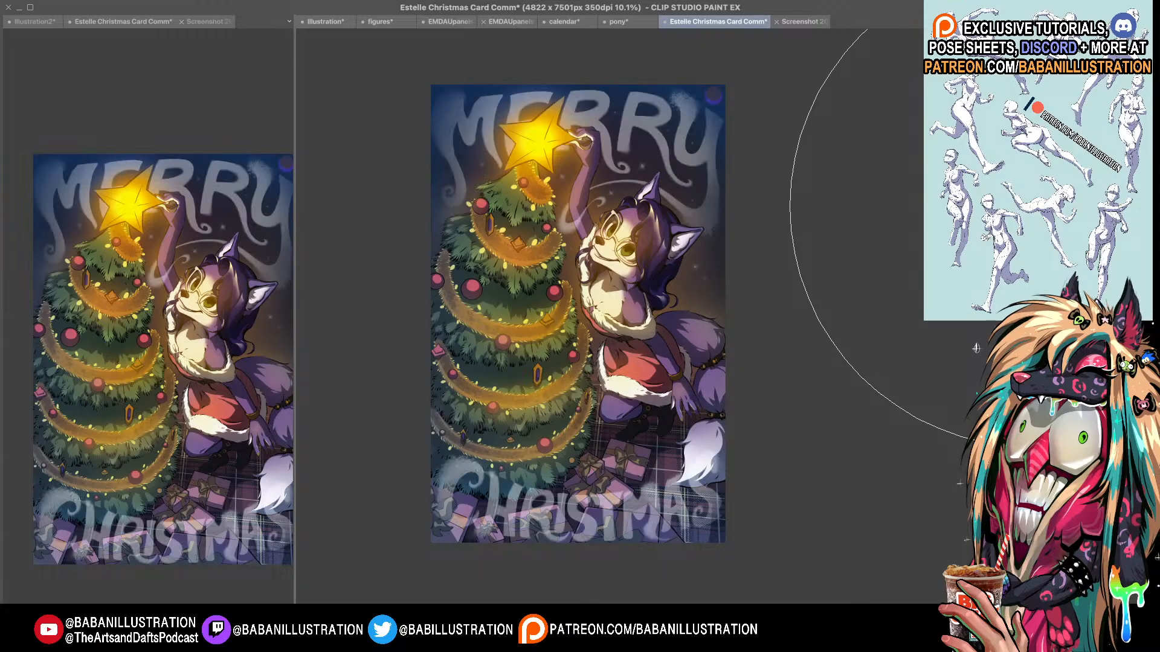
{"action": "key", "text": "super+z"}
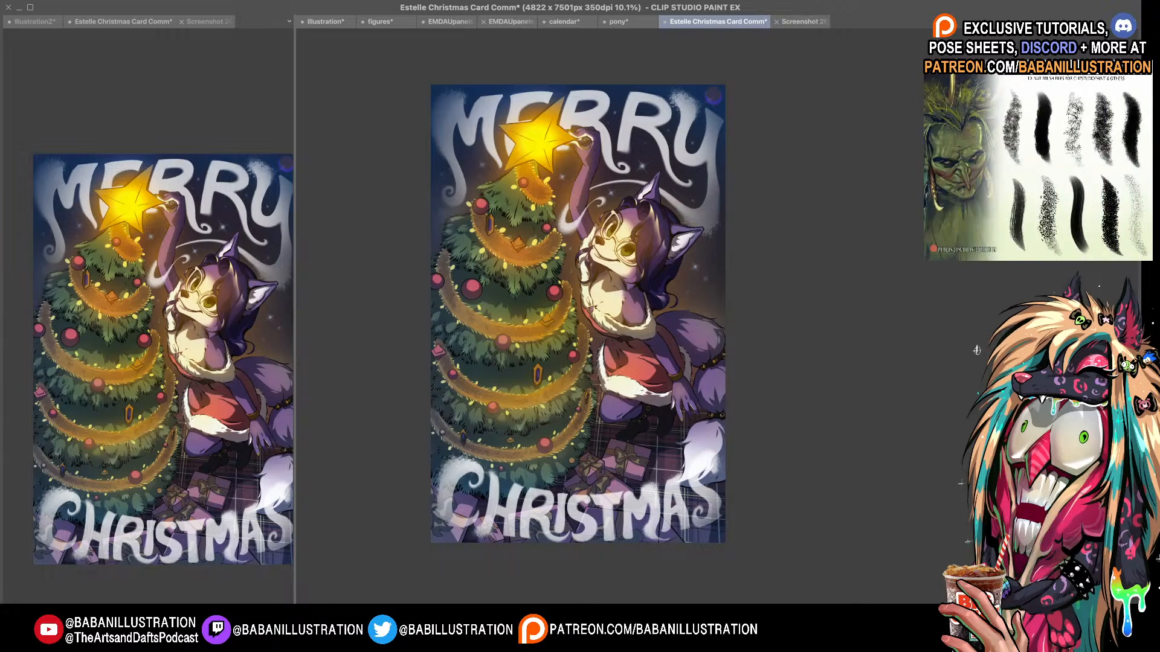
{"action": "key", "text": "super+z"}
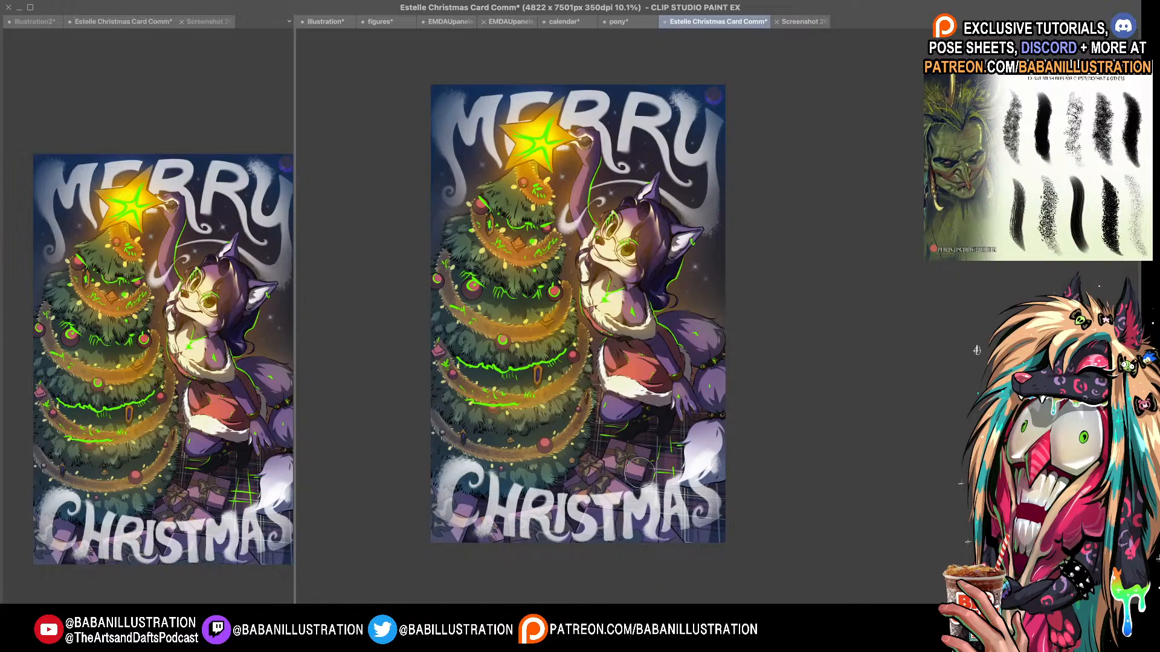
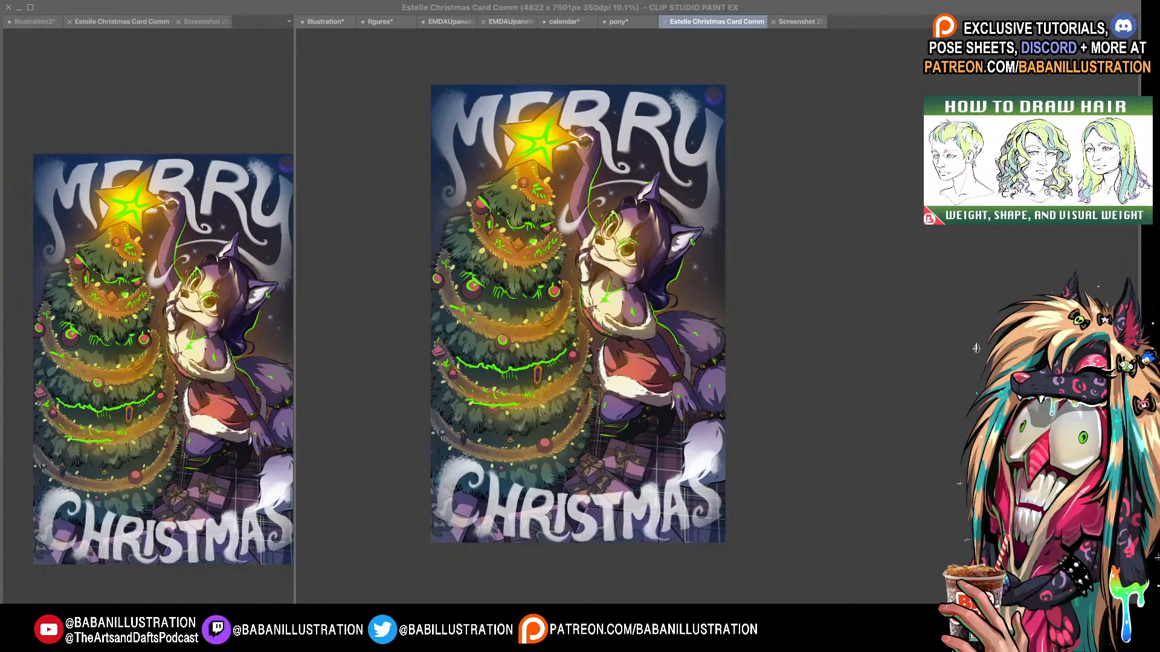
- Delete the bright green marks drawn over the star, tree and character
{"action": "left_click", "coordinate": [721, 444]}
{"action": "left_click_drag", "start_coordinate": [741, 342], "coordinate": [712, 378]}
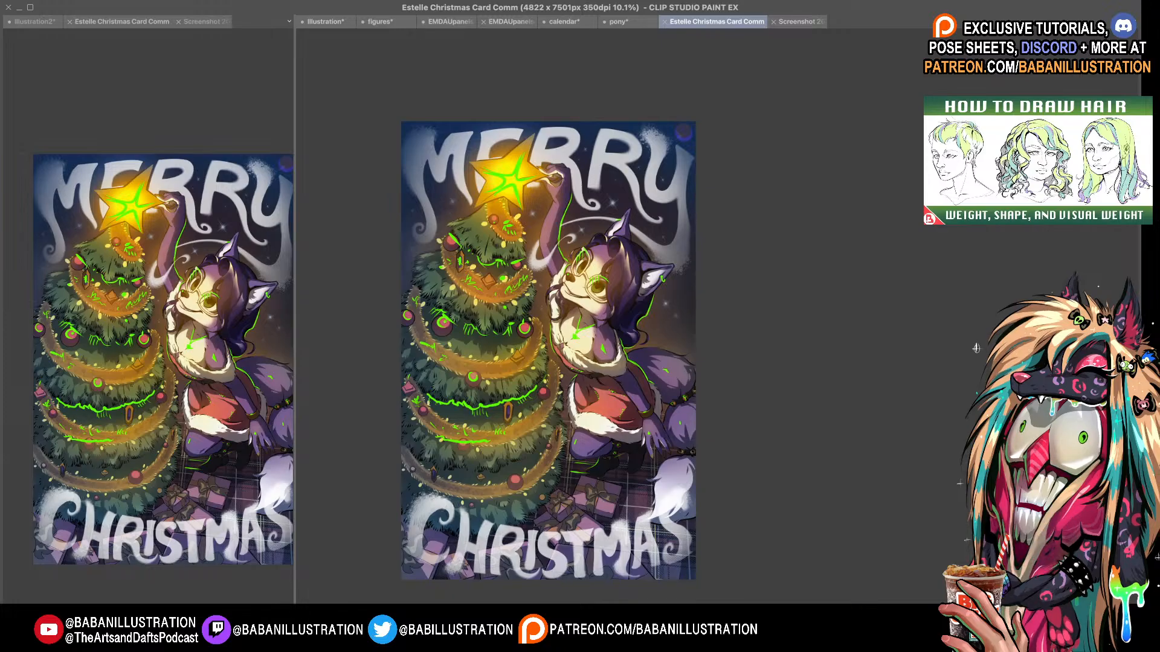
{"action": "key", "text": "Delete"}
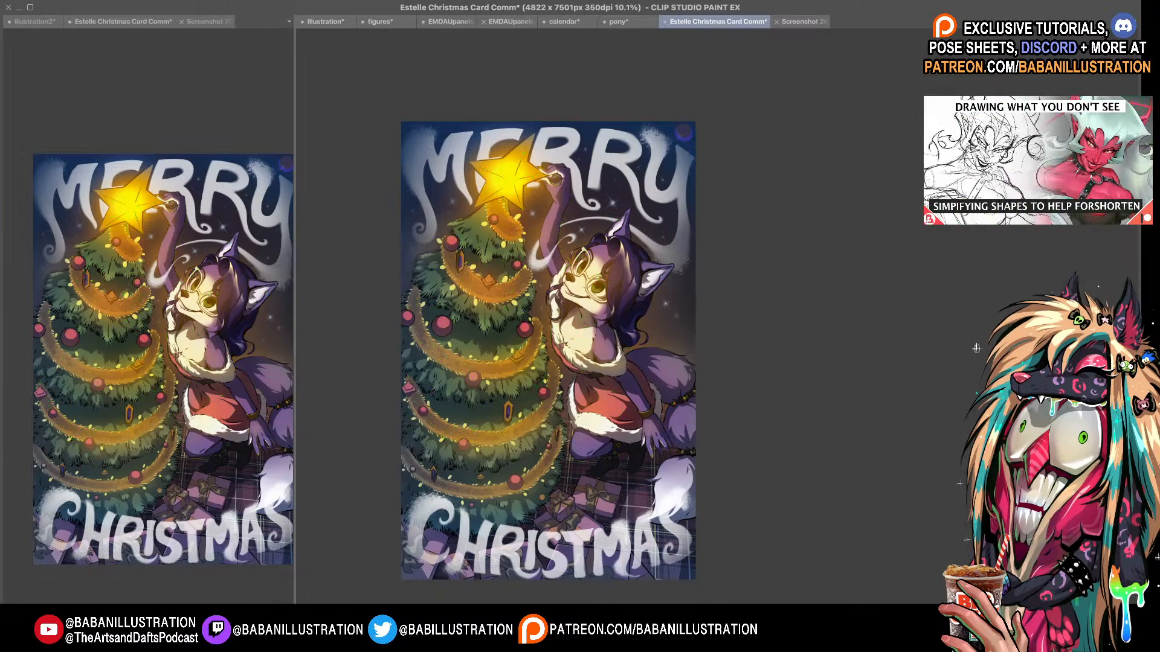
- Compare the card with and without the tree's green foliage, leaving the foliage shown
{"action": "scroll", "coordinate": [976, 350], "scroll_direction": "down", "scroll_amount": 1}
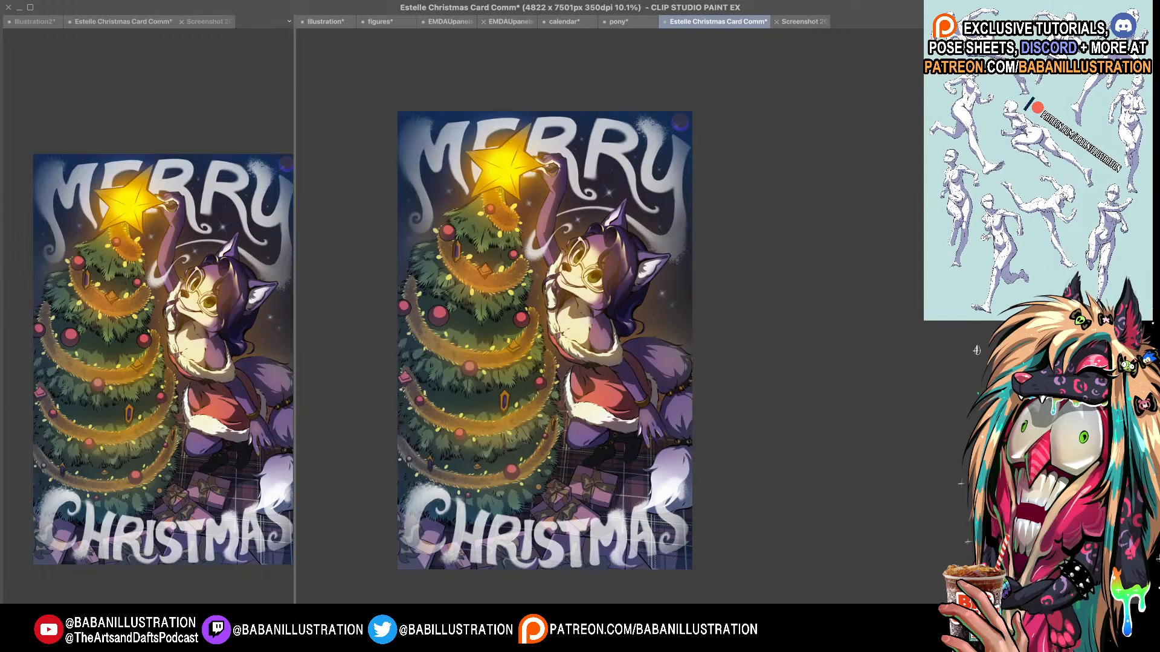
{"action": "key", "text": "super+z"}
{"action": "key", "text": "super+y"}
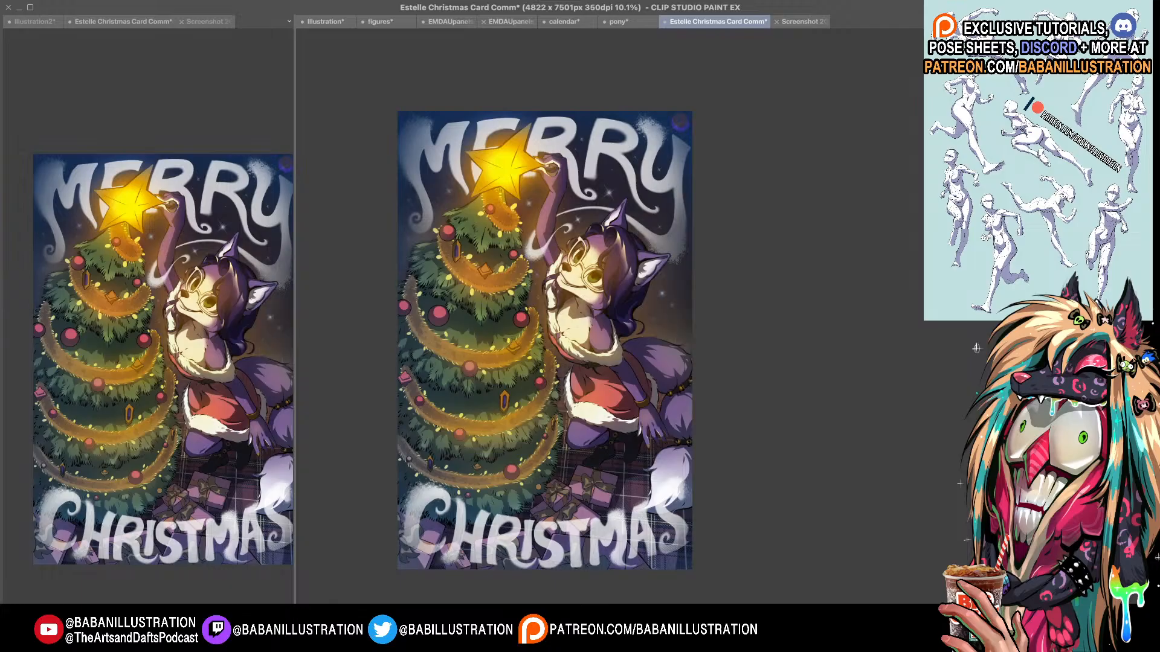
{"action": "key", "text": "super+z"}
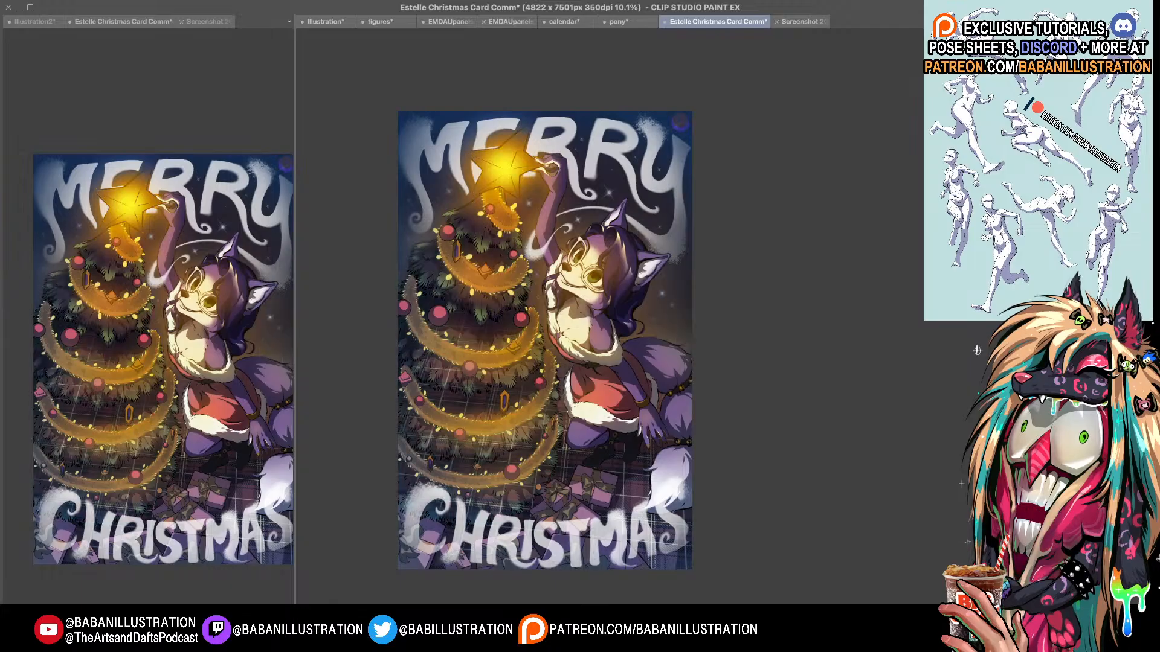
{"action": "key", "text": "super+y"}
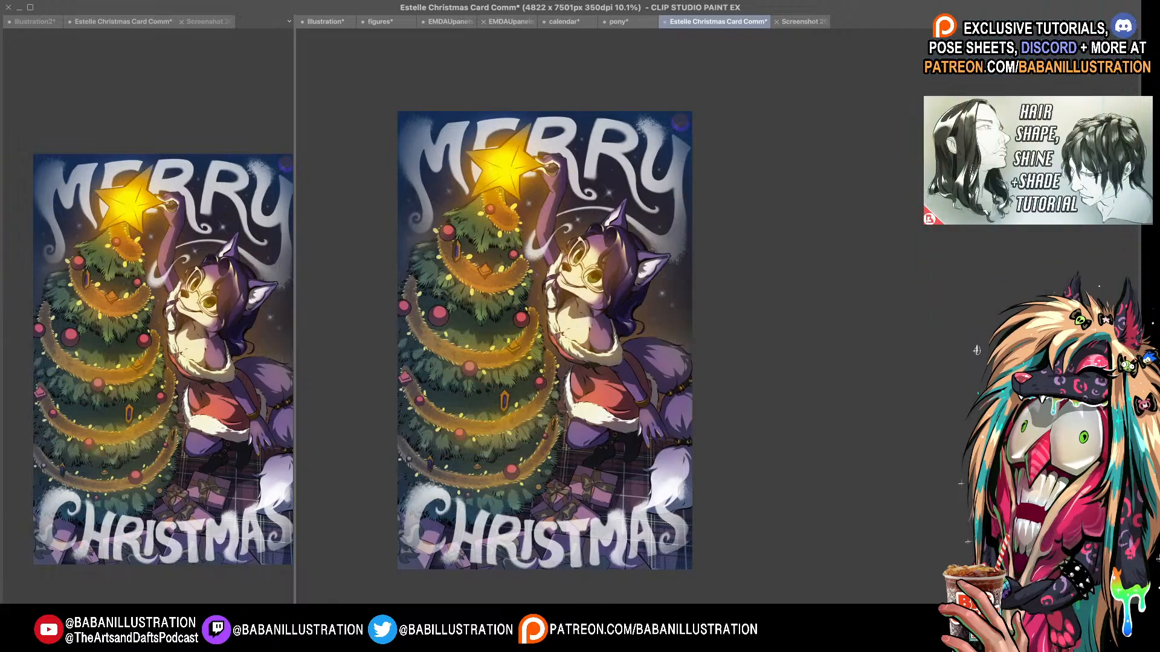
{"action": "key", "text": "super+z"}
{"action": "key", "text": "super+y"}
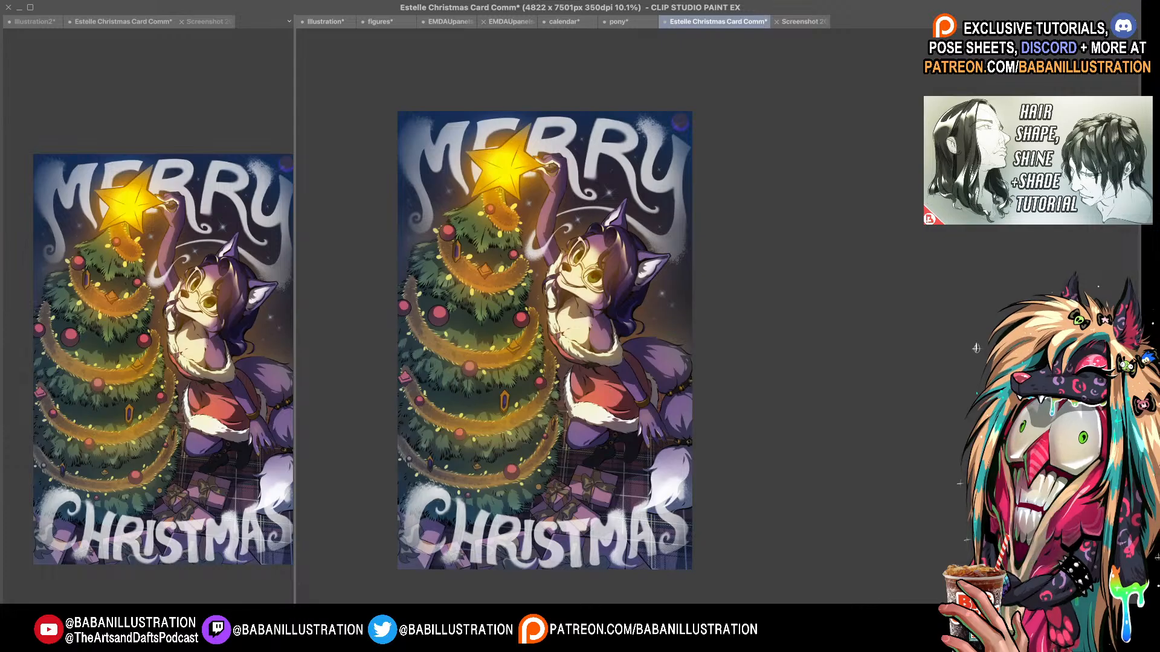
- Paint soft green shading and warm light over the tree's foliage between the garlands, working from the upper tiers down to the base
{"action": "scroll", "coordinate": [454, 278], "scroll_direction": "up", "scroll_amount": 1}
{"action": "scroll", "coordinate": [454, 278], "scroll_direction": "up", "scroll_amount": 3}
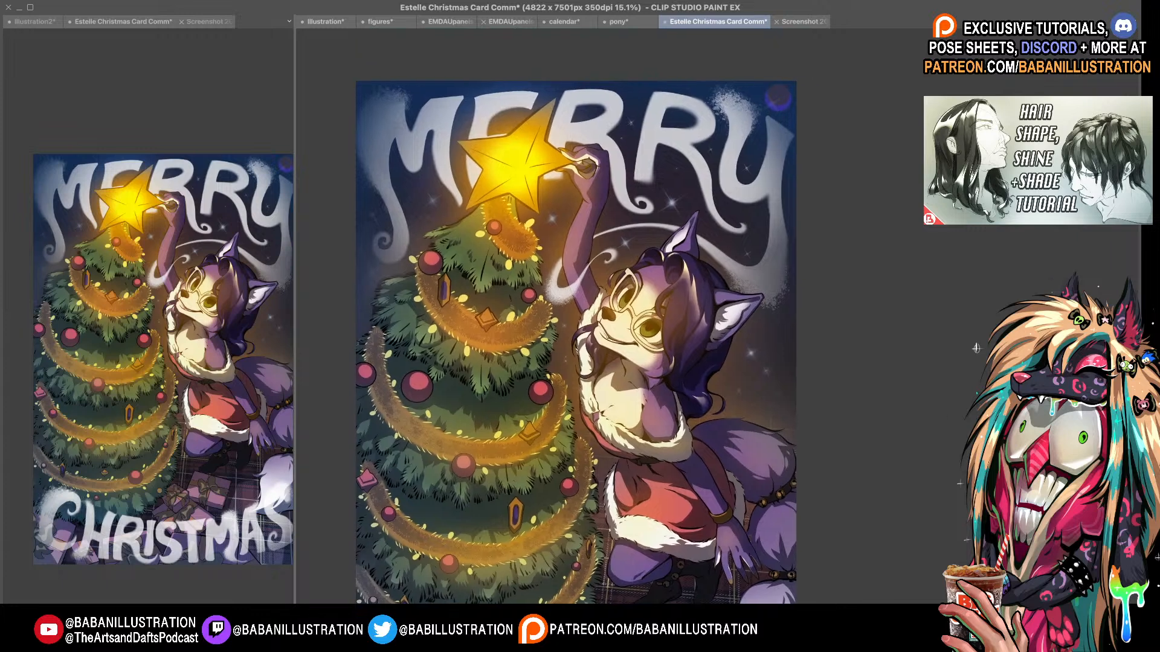
{"action": "left_click_drag", "start_coordinate": [823, 308], "coordinate": [819, 274]}
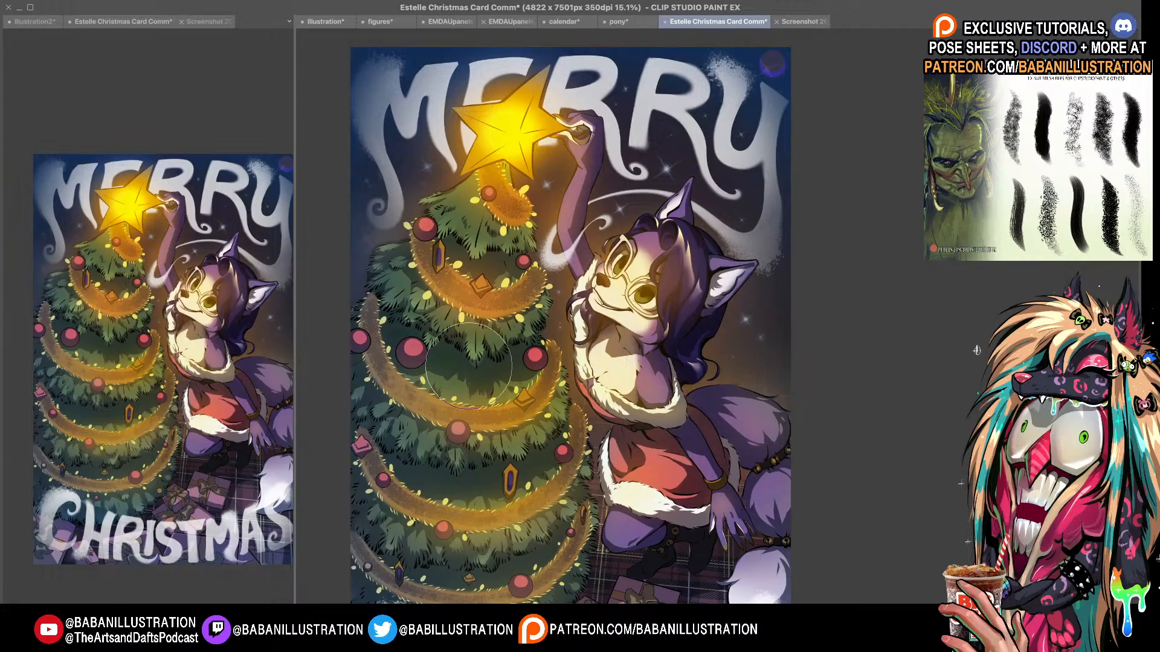
{"action": "left_click_drag", "start_coordinate": [628, 362], "coordinate": [623, 354]}
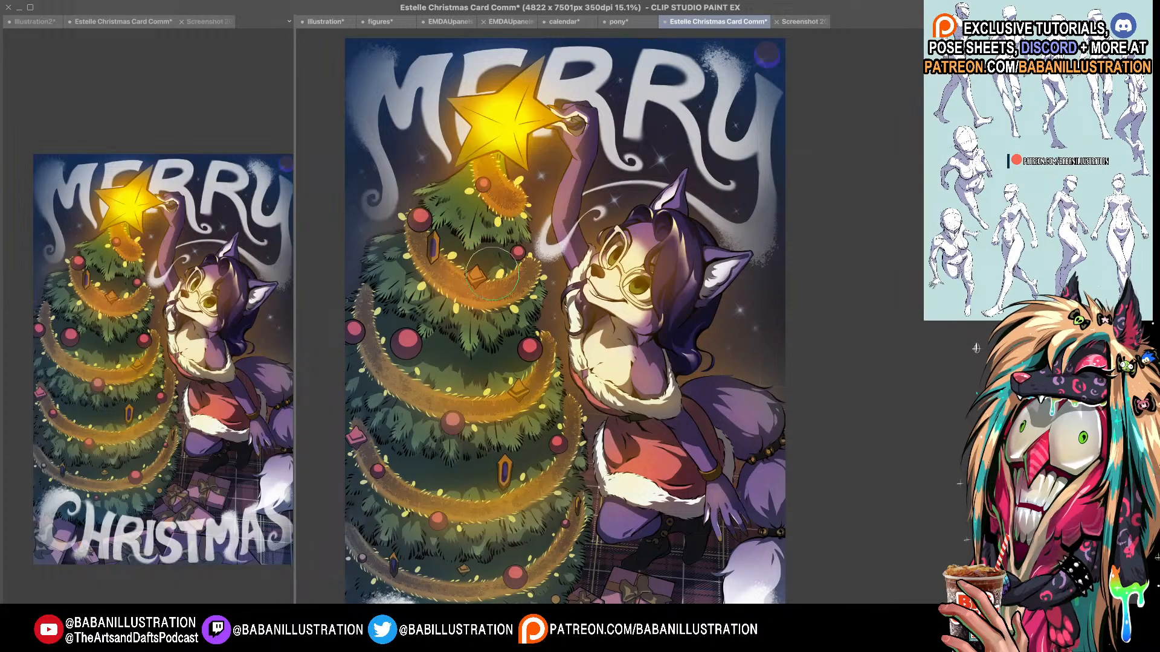
{"action": "left_click_drag", "start_coordinate": [498, 287], "coordinate": [489, 279]}
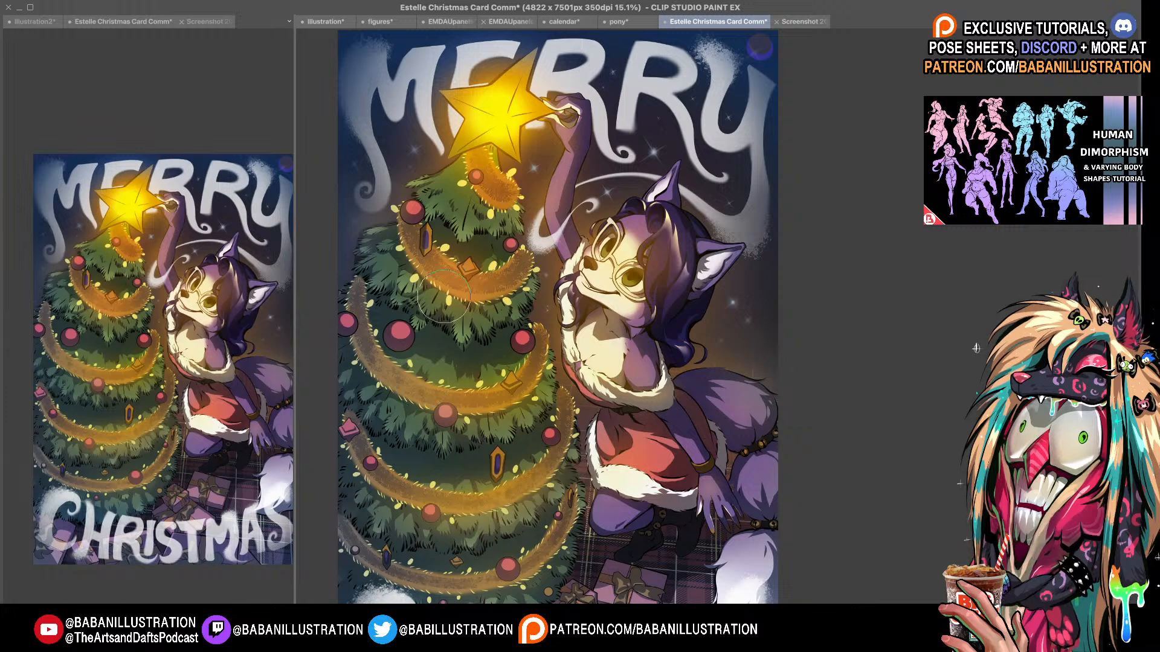
{"action": "left_click_drag", "start_coordinate": [447, 302], "coordinate": [442, 293]}
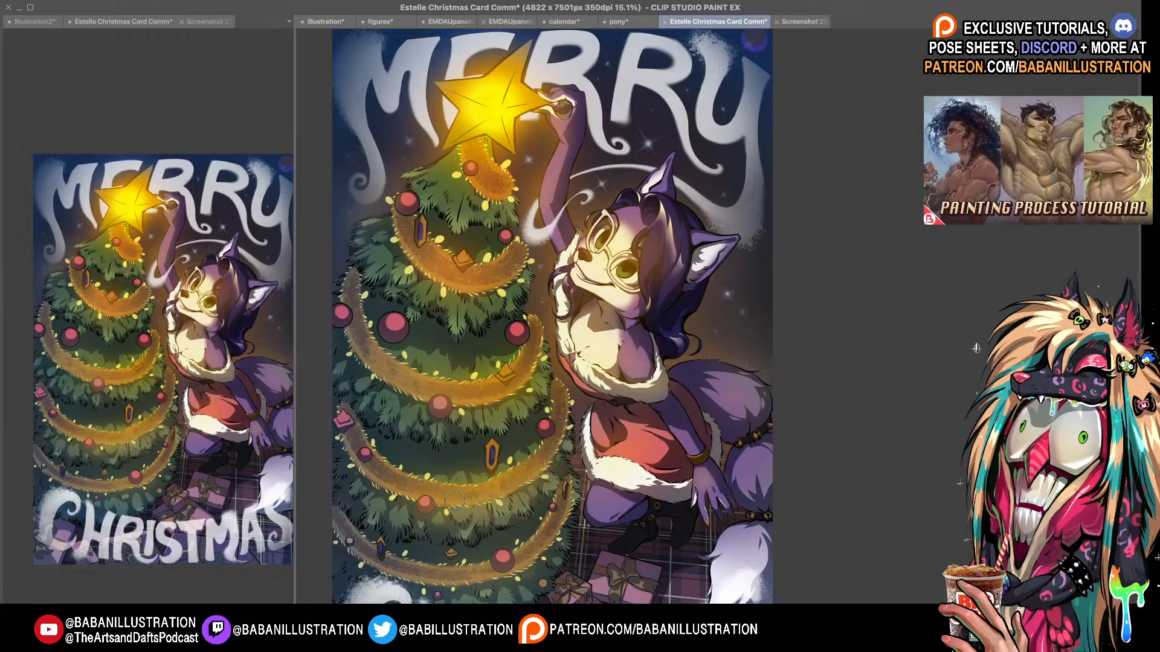
{"action": "scroll", "coordinate": [472, 510], "scroll_direction": "down", "scroll_amount": 3}
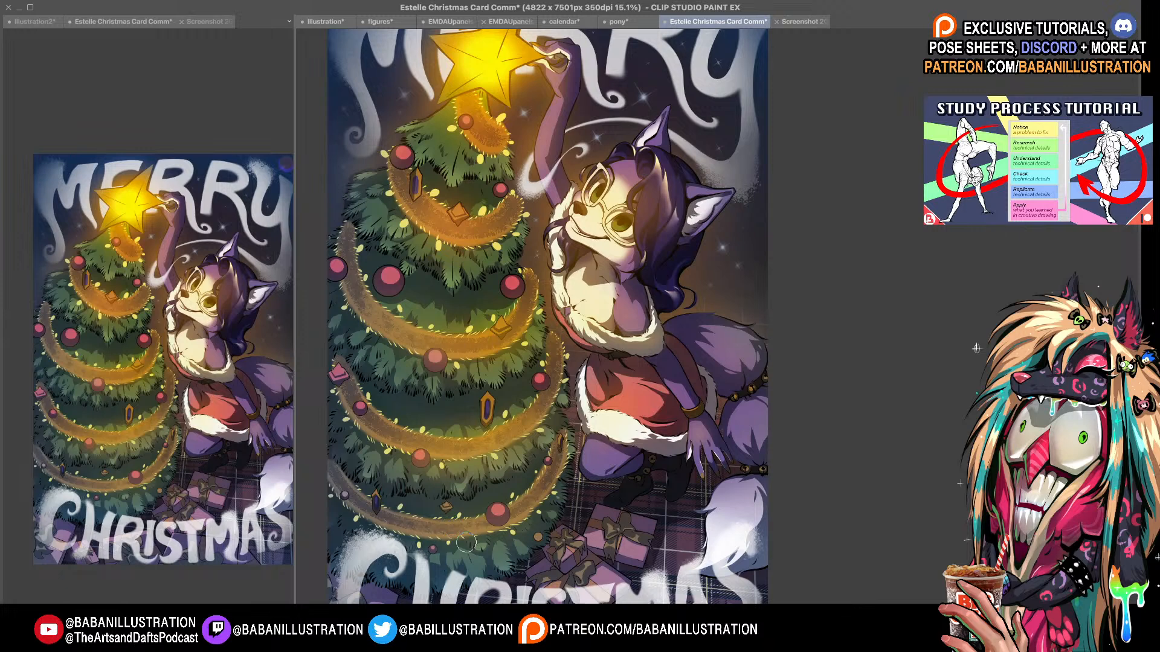
{"action": "left_click_drag", "start_coordinate": [471, 517], "coordinate": [450, 586]}
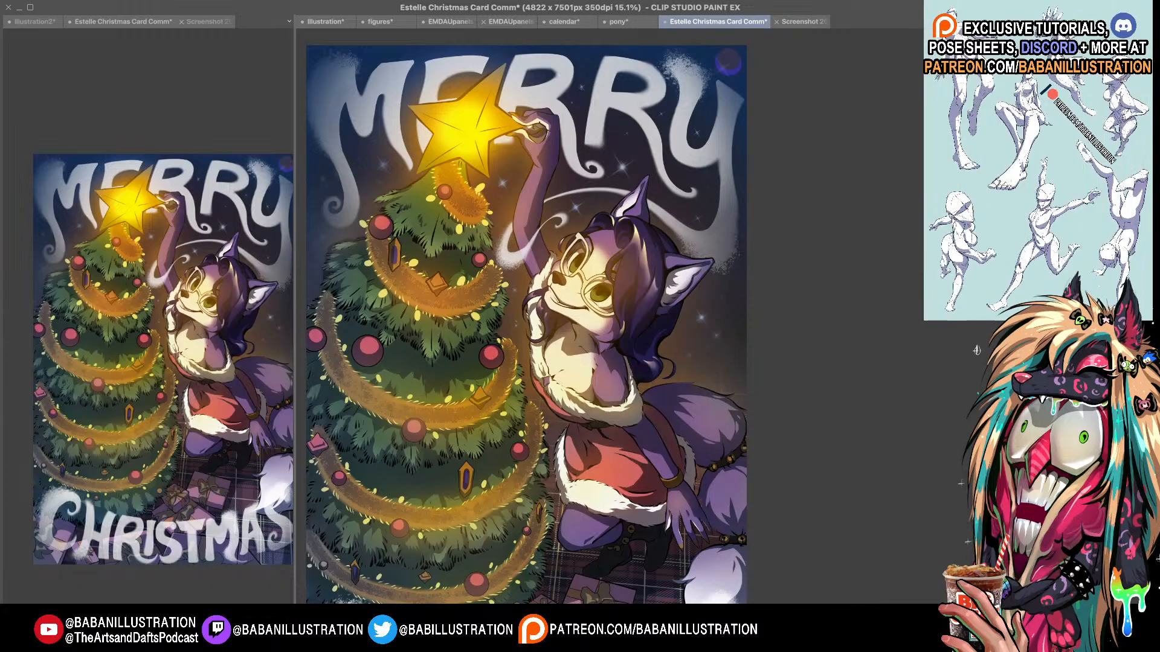
- Reselect the tree area and invert the selection, clear it, and check the last edit by undoing and redoing it
{"action": "key", "text": "super+shift+d"}
{"action": "key", "text": "ctrl+shift+i"}
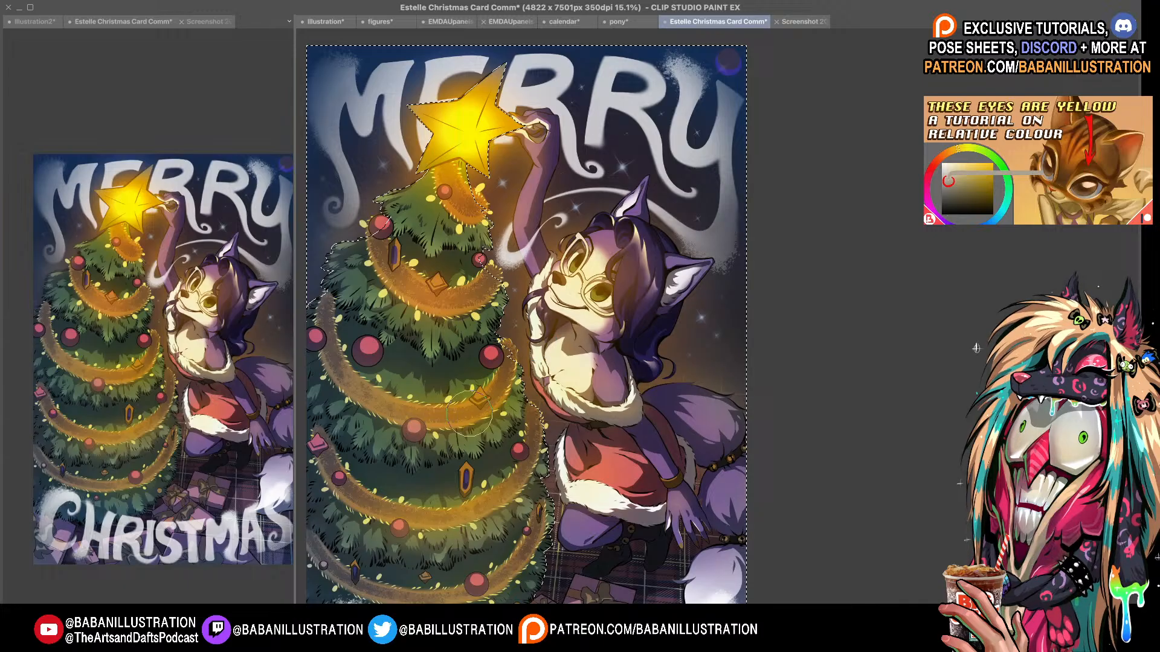
{"action": "key", "text": "ctrl+d"}
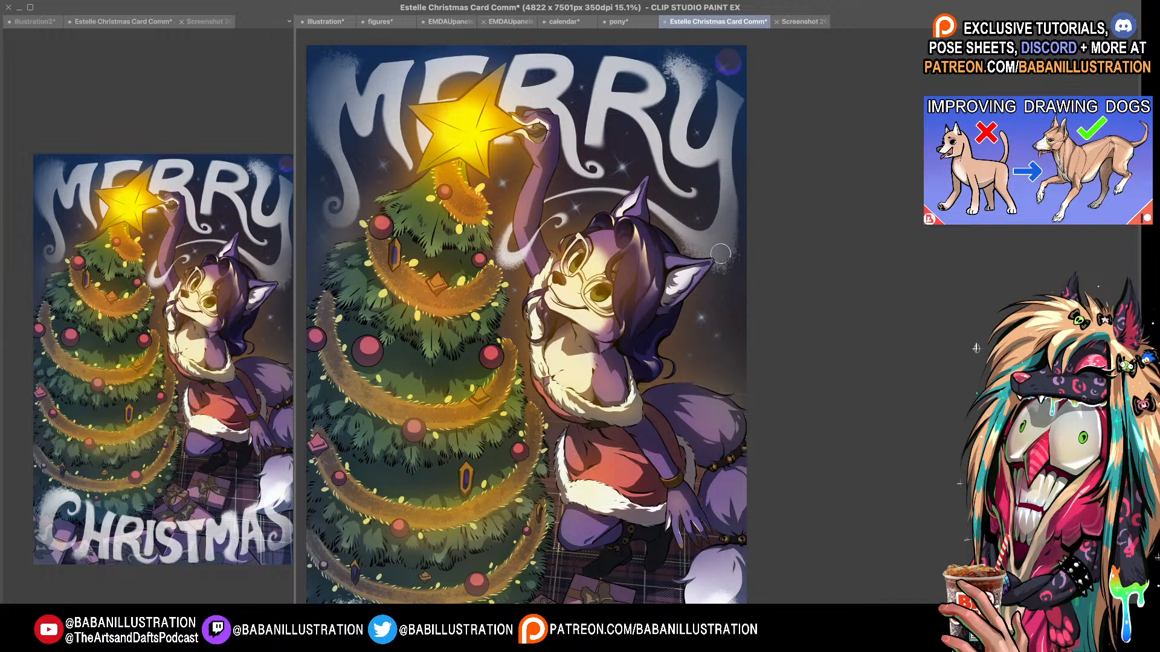
{"action": "left_click_drag", "start_coordinate": [646, 362], "coordinate": [662, 365]}
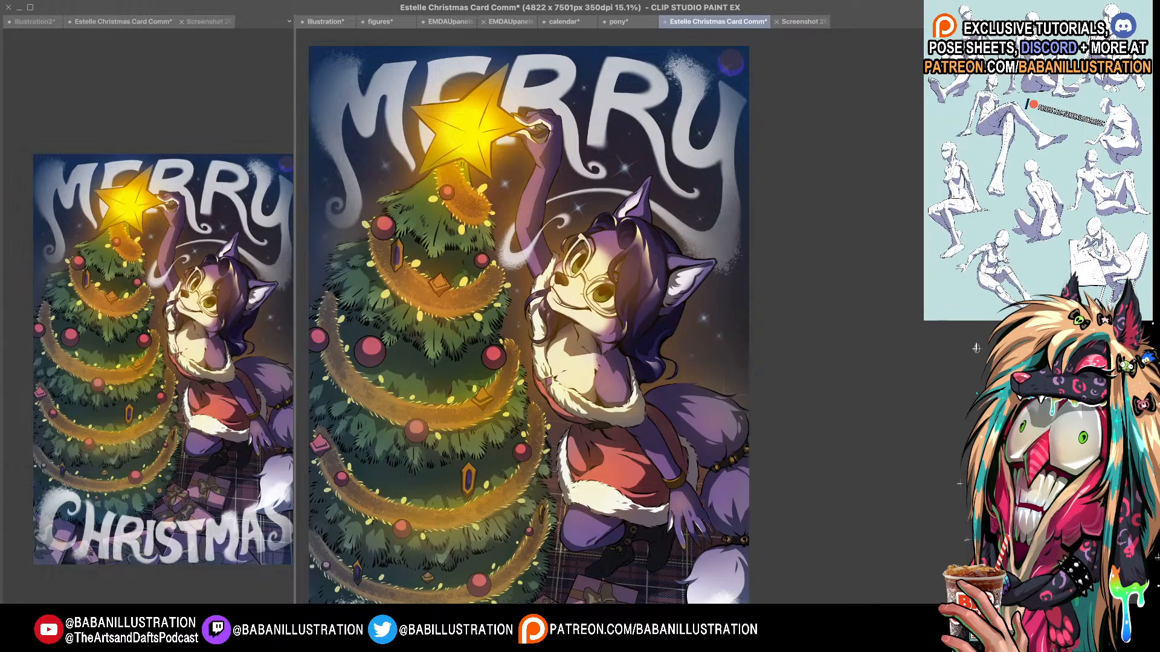
{"action": "key", "text": "ctrl+z"}
{"action": "key", "text": "ctrl+y"}
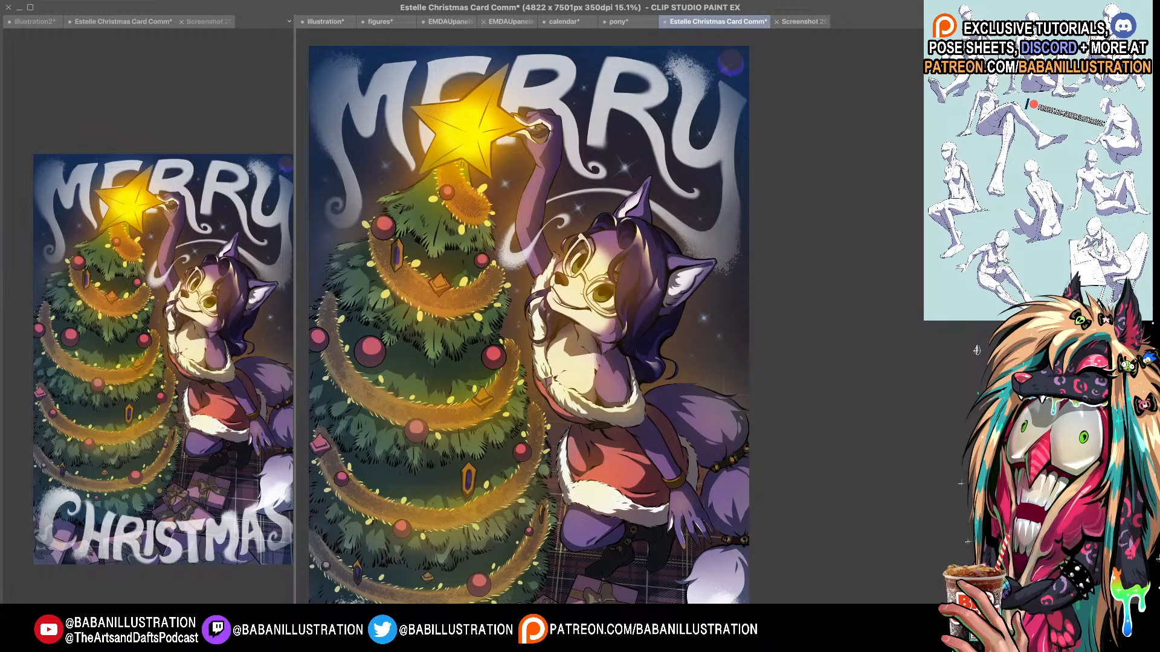
- Brush a bright yellow glow across the centre and points of the tree-top star, undoing the unwanted stroke
{"action": "mouse_move", "coordinate": [458, 127]}
{"action": "left_mouse_down"}
{"action": "mouse_move", "coordinate": [461, 178]}
{"action": "mouse_move", "coordinate": [472, 158]}
{"action": "left_mouse_up"}
{"action": "key", "text": "ctrl+z"}
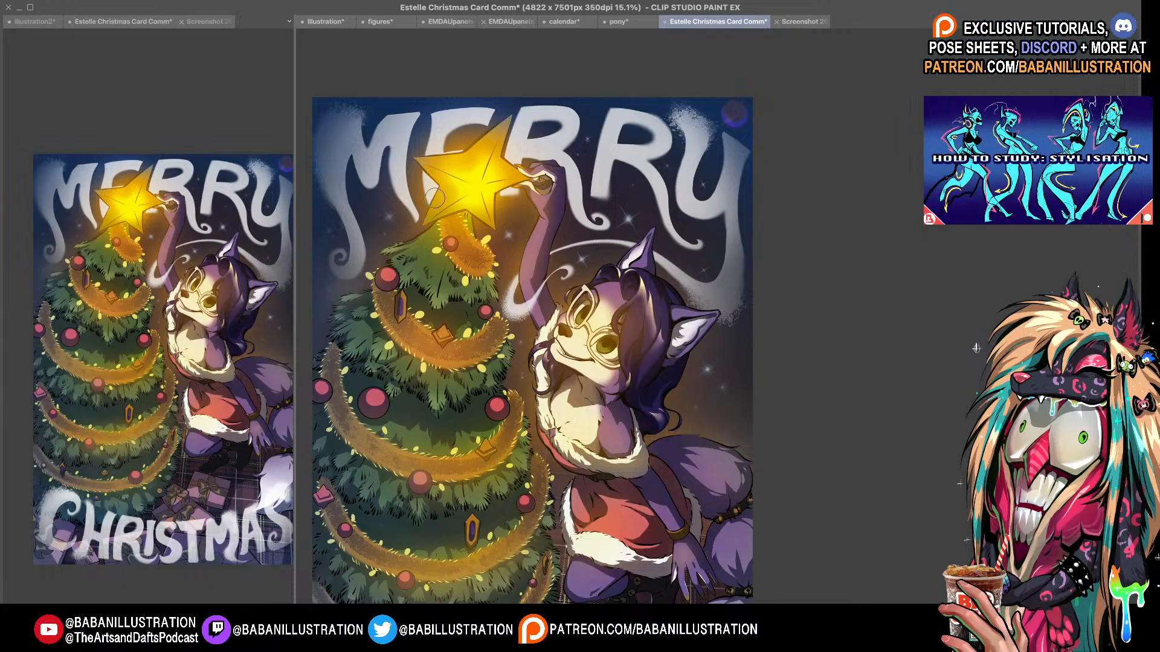
{"action": "left_click_drag", "start_coordinate": [459, 212], "coordinate": [473, 208]}
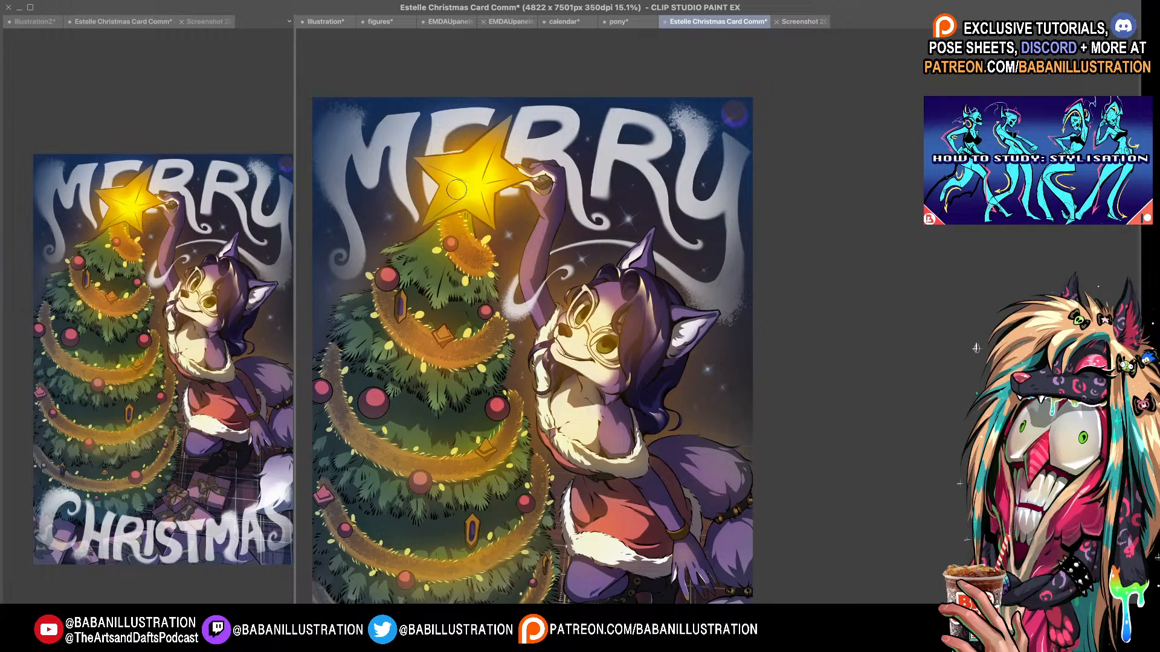
{"action": "mouse_move", "coordinate": [462, 196]}
{"action": "left_mouse_down"}
{"action": "mouse_move", "coordinate": [402, 140]}
{"action": "mouse_move", "coordinate": [445, 173]}
{"action": "mouse_move", "coordinate": [492, 185]}
{"action": "mouse_move", "coordinate": [421, 172]}
{"action": "mouse_move", "coordinate": [451, 190]}
{"action": "mouse_move", "coordinate": [450, 119]}
{"action": "mouse_move", "coordinate": [460, 162]}
{"action": "mouse_move", "coordinate": [476, 168]}
{"action": "mouse_move", "coordinate": [434, 157]}
{"action": "mouse_move", "coordinate": [518, 134]}
{"action": "mouse_move", "coordinate": [443, 165]}
{"action": "mouse_move", "coordinate": [464, 173]}
{"action": "mouse_move", "coordinate": [503, 136]}
{"action": "left_mouse_up"}
{"action": "mouse_move", "coordinate": [452, 171]}
{"action": "left_mouse_down"}
{"action": "mouse_move", "coordinate": [497, 177]}
{"action": "mouse_move", "coordinate": [486, 210]}
{"action": "mouse_move", "coordinate": [459, 182]}
{"action": "mouse_move", "coordinate": [427, 213]}
{"action": "mouse_move", "coordinate": [468, 192]}
{"action": "mouse_move", "coordinate": [435, 218]}
{"action": "mouse_move", "coordinate": [463, 202]}
{"action": "mouse_move", "coordinate": [483, 223]}
{"action": "mouse_move", "coordinate": [472, 207]}
{"action": "mouse_move", "coordinate": [486, 219]}
{"action": "mouse_move", "coordinate": [453, 192]}
{"action": "left_mouse_up"}
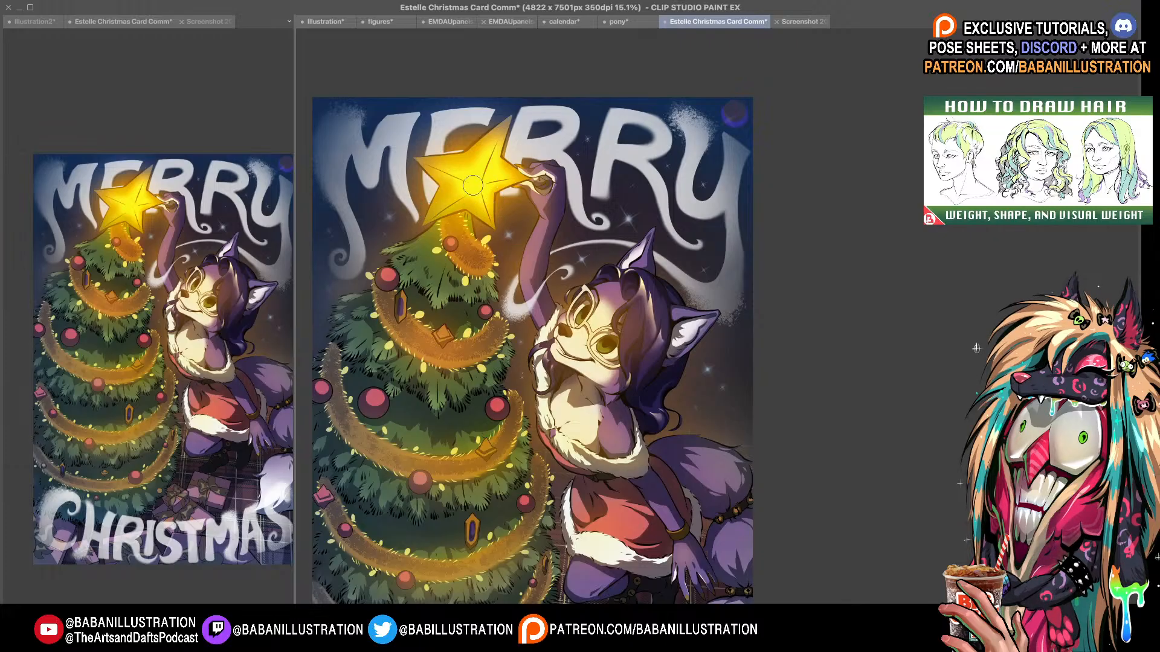
{"action": "left_click_drag", "start_coordinate": [441, 160], "coordinate": [473, 147]}
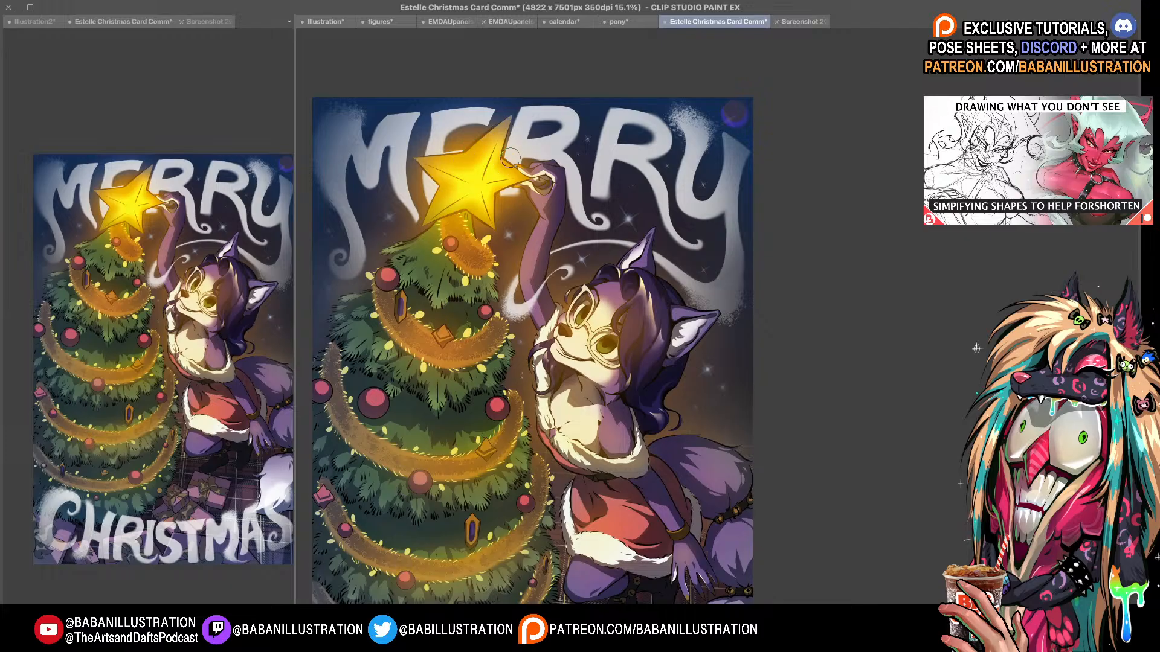
{"action": "scroll", "coordinate": [471, 222], "scroll_direction": "up", "scroll_amount": 3}
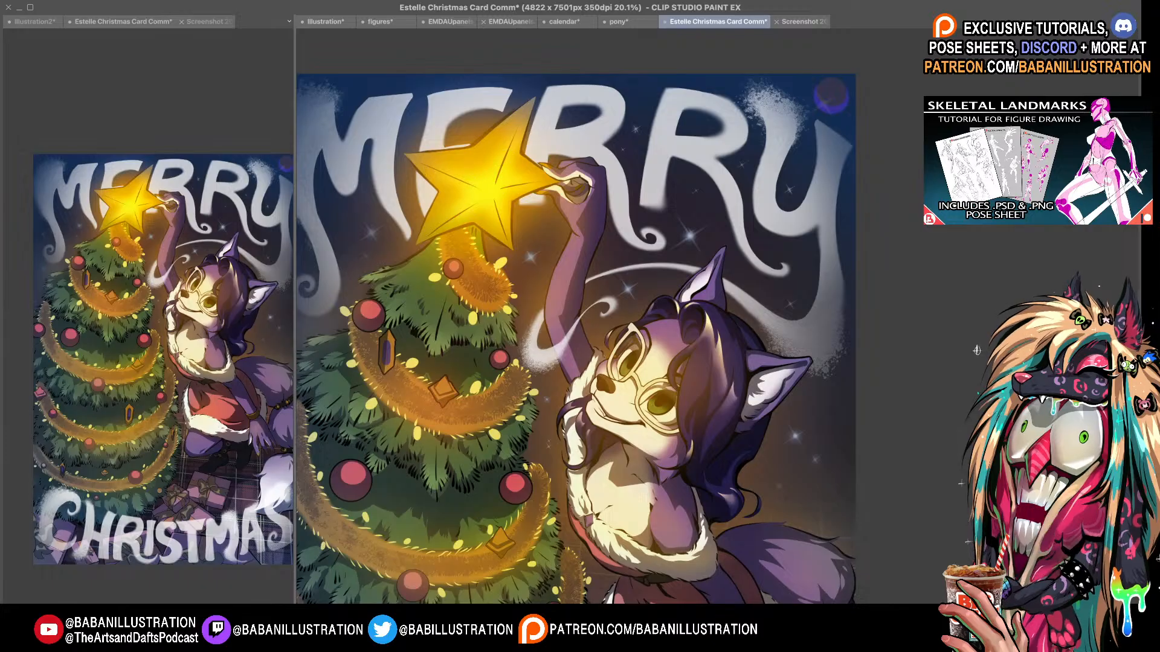
{"action": "scroll", "coordinate": [341, 300], "scroll_direction": "down", "scroll_amount": 1}
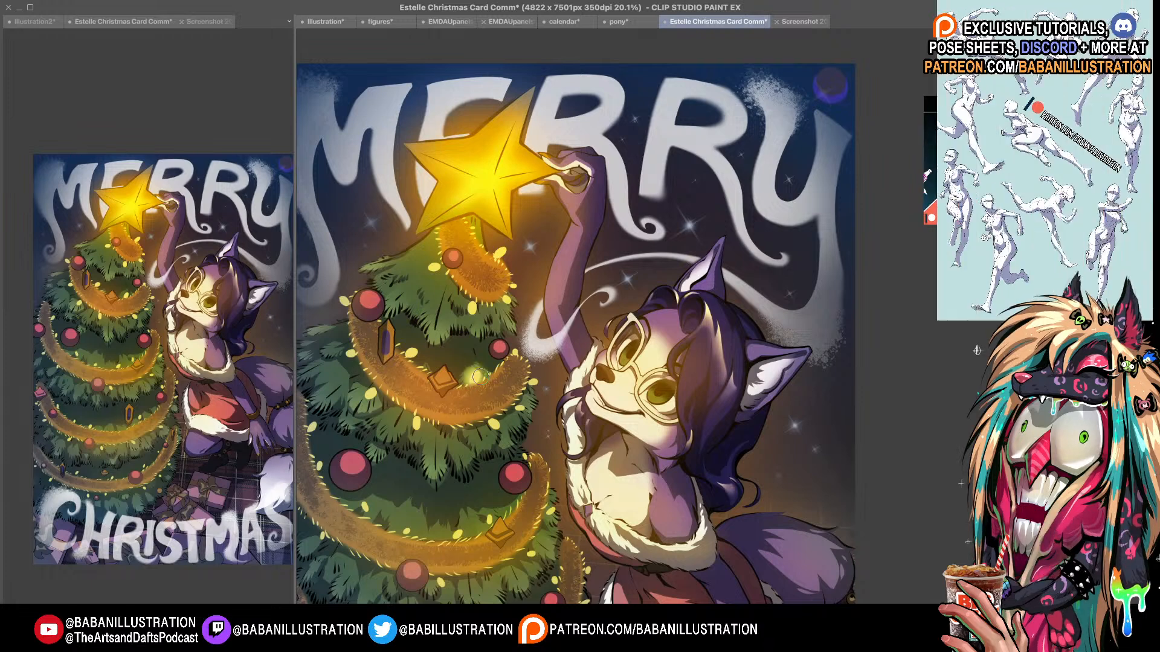
- Compare the artwork with and without the line art on the garlands, tree foliage, star and character
{"action": "left_click_drag", "start_coordinate": [560, 462], "coordinate": [573, 461]}
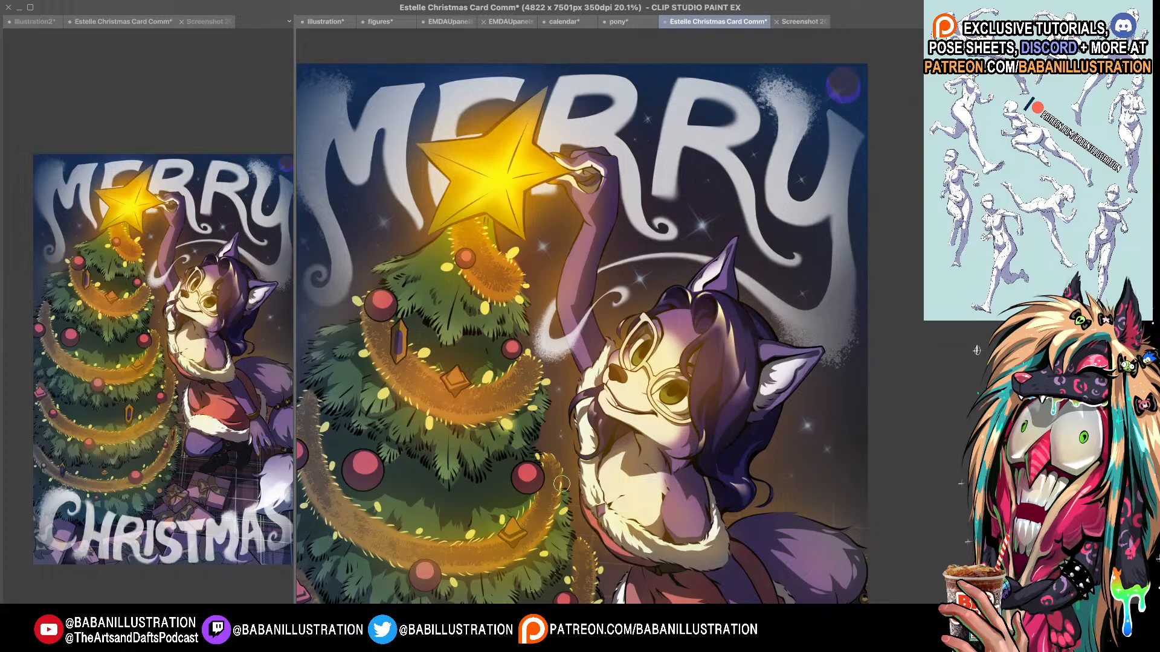
{"action": "key", "text": "ctrl+z"}
{"action": "left_click_drag", "start_coordinate": [932, 164], "coordinate": [893, 155]}
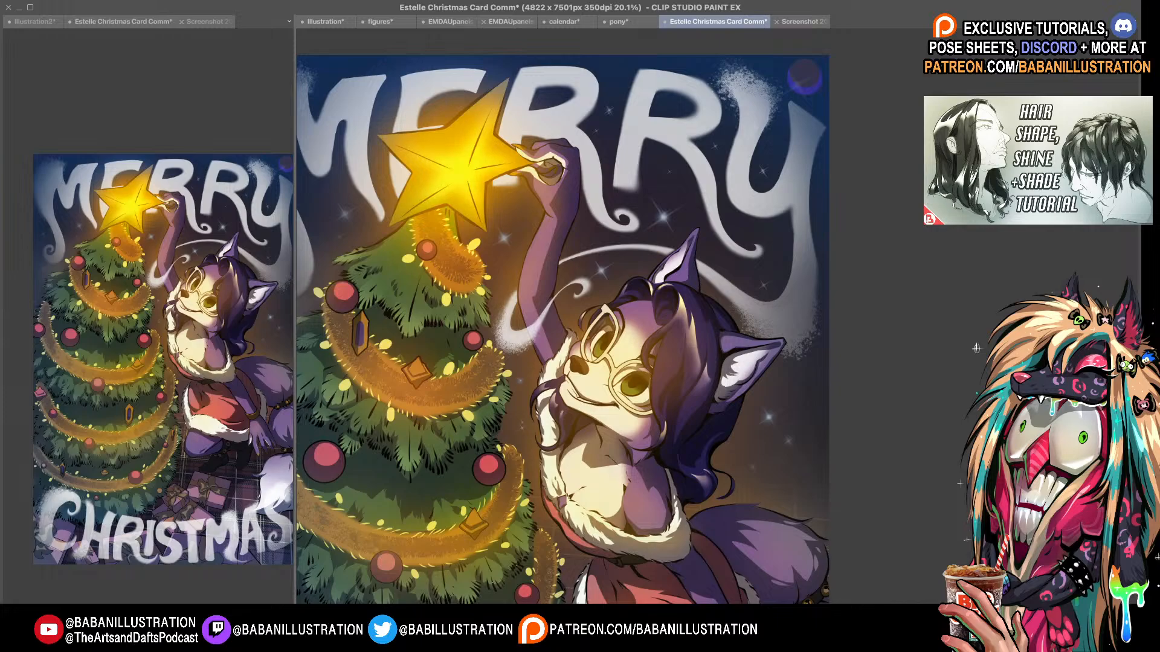
{"action": "key", "text": "ctrl+z"}
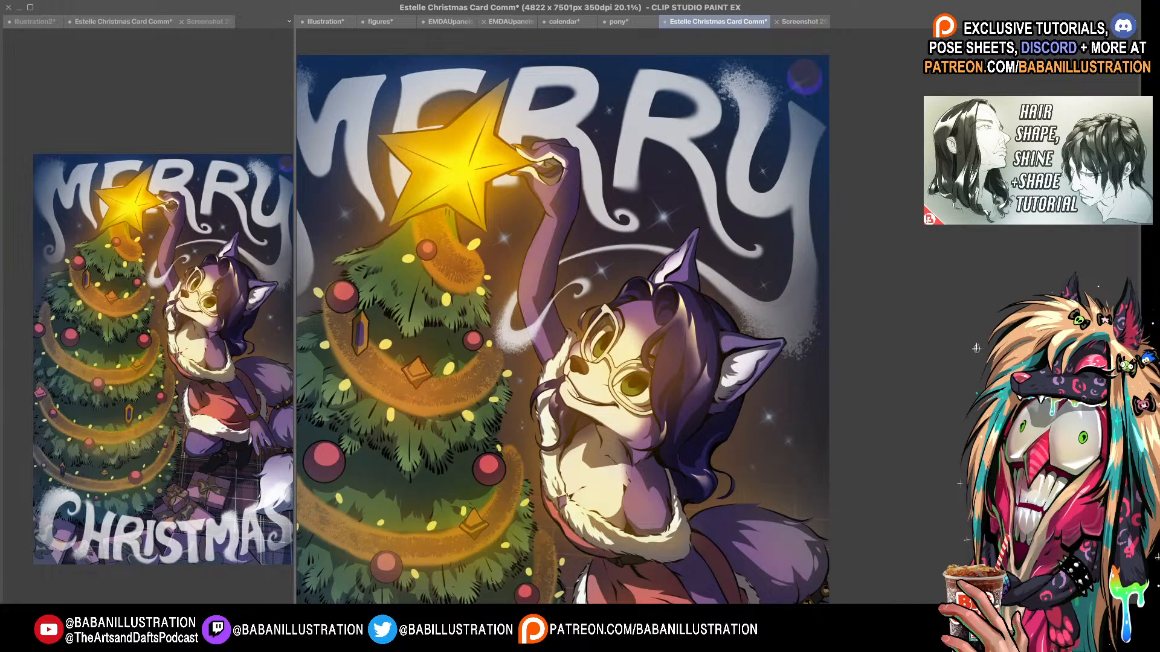
{"action": "key", "text": "ctrl+y"}
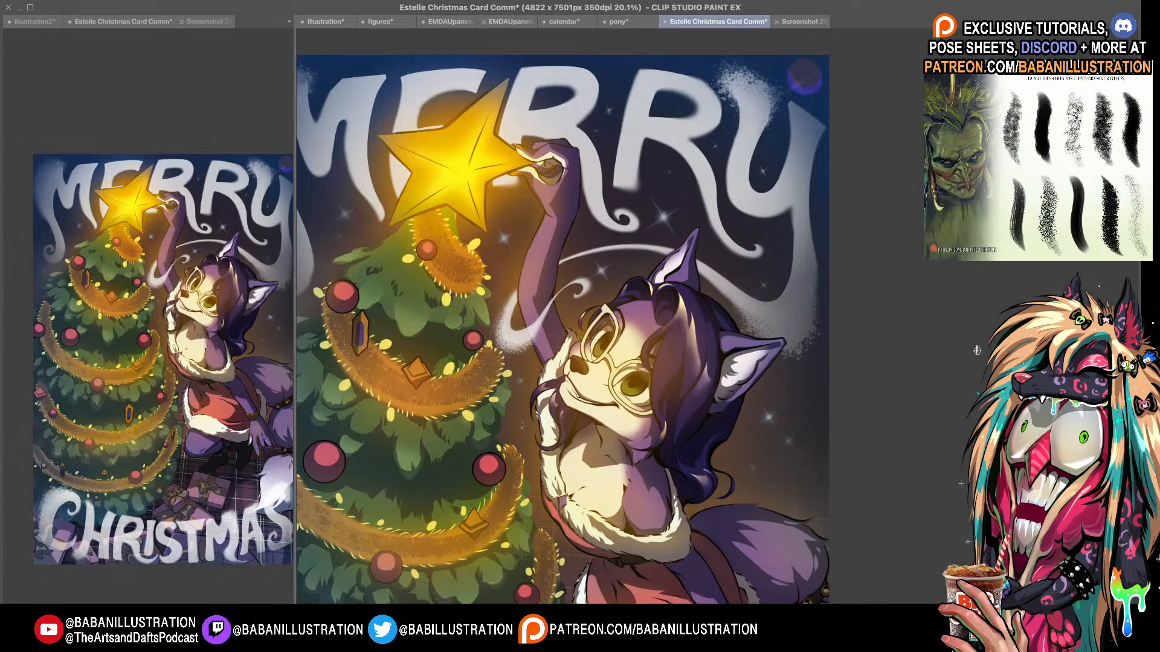
{"action": "key", "text": "ctrl+y"}
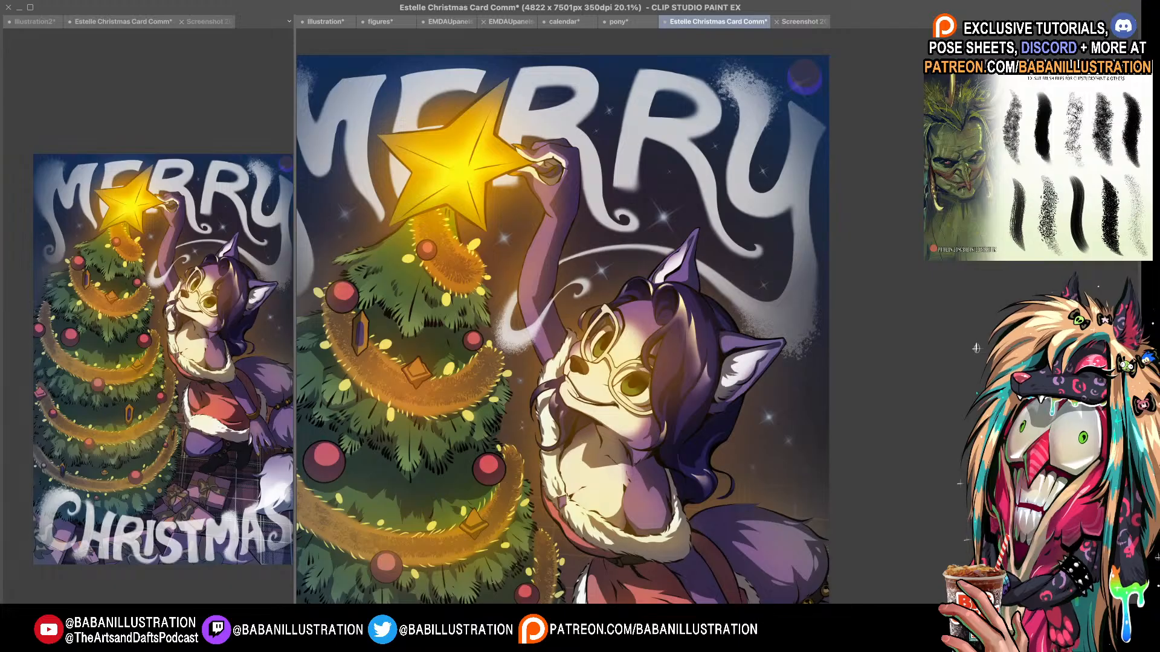
{"action": "key", "text": "ctrl+z"}
{"action": "key", "text": "ctrl+y"}
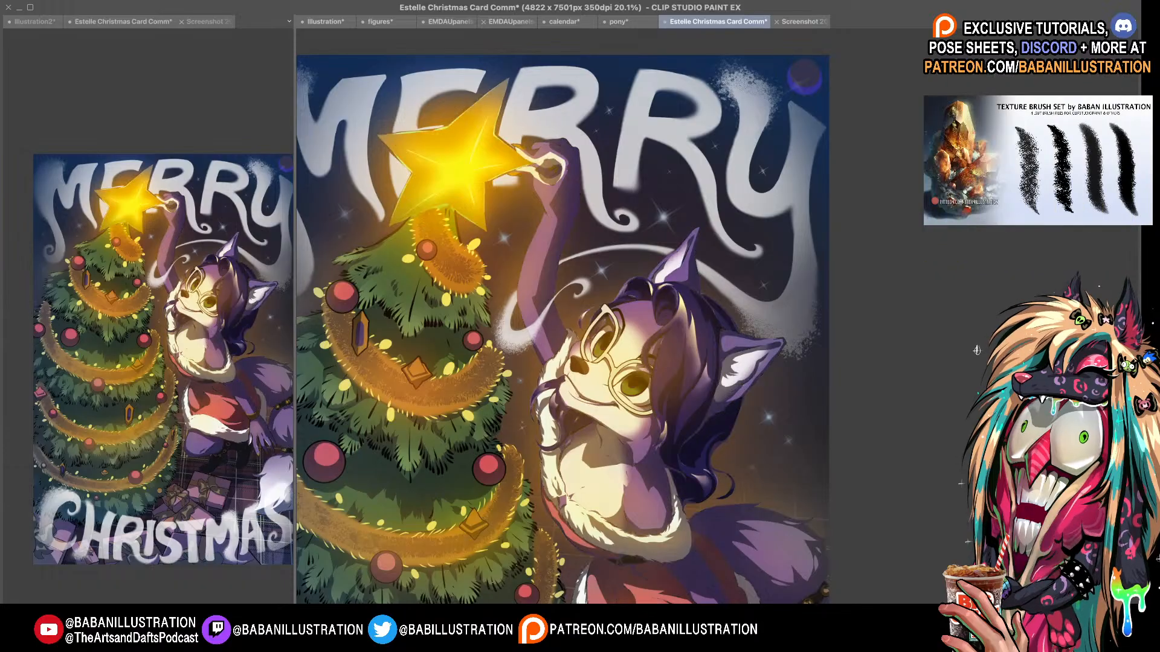
- Replace the star's dark inner lines with thin bright highlights along its facets, undoing the stray strokes
{"action": "left_click_drag", "start_coordinate": [891, 195], "coordinate": [903, 233]}
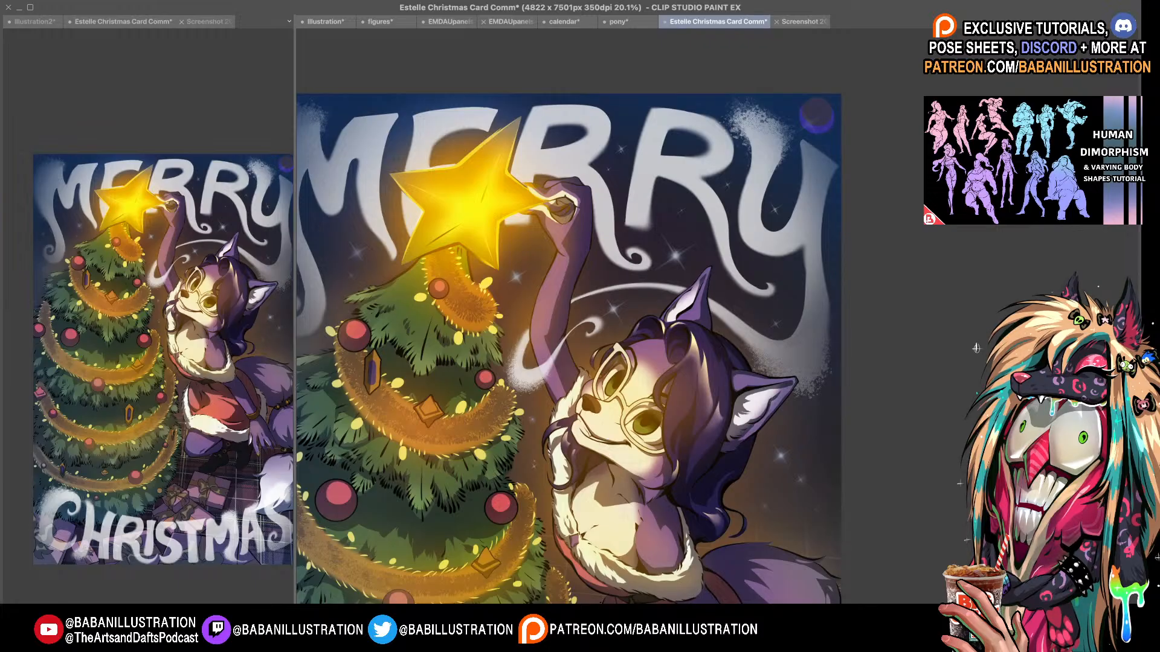
{"action": "key", "text": "super+z"}
{"action": "key", "text": "super+z"}
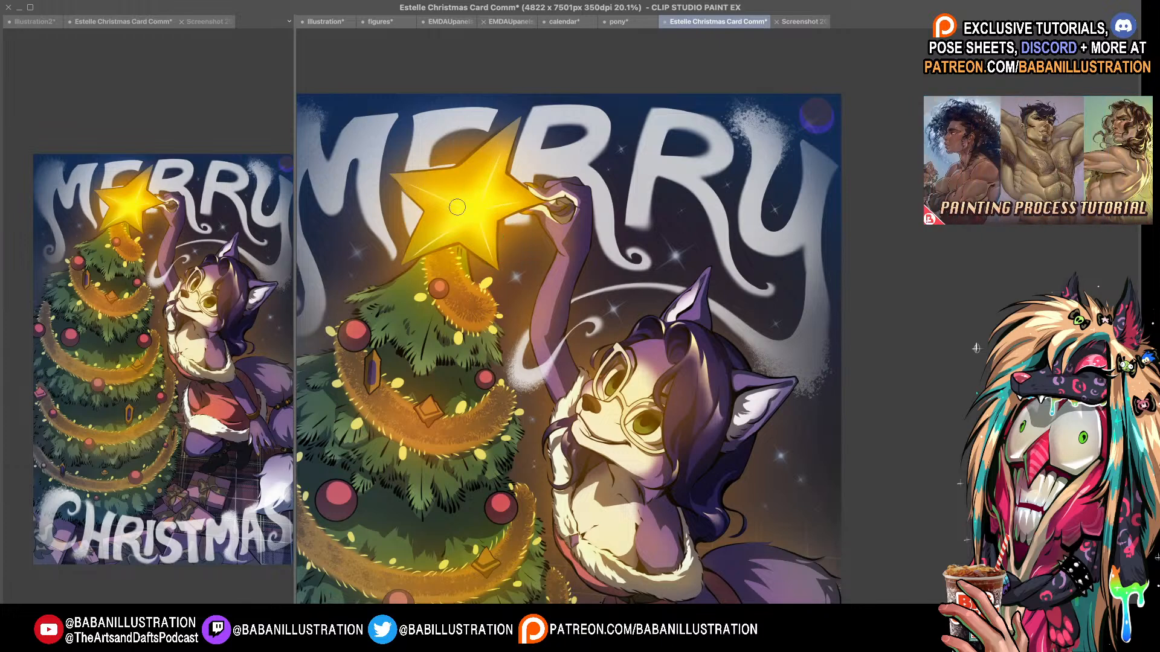
- Compare the card with and without the blue colour overlay on the background and plaid floor
{"action": "left_click_drag", "start_coordinate": [639, 461], "coordinate": [621, 416]}
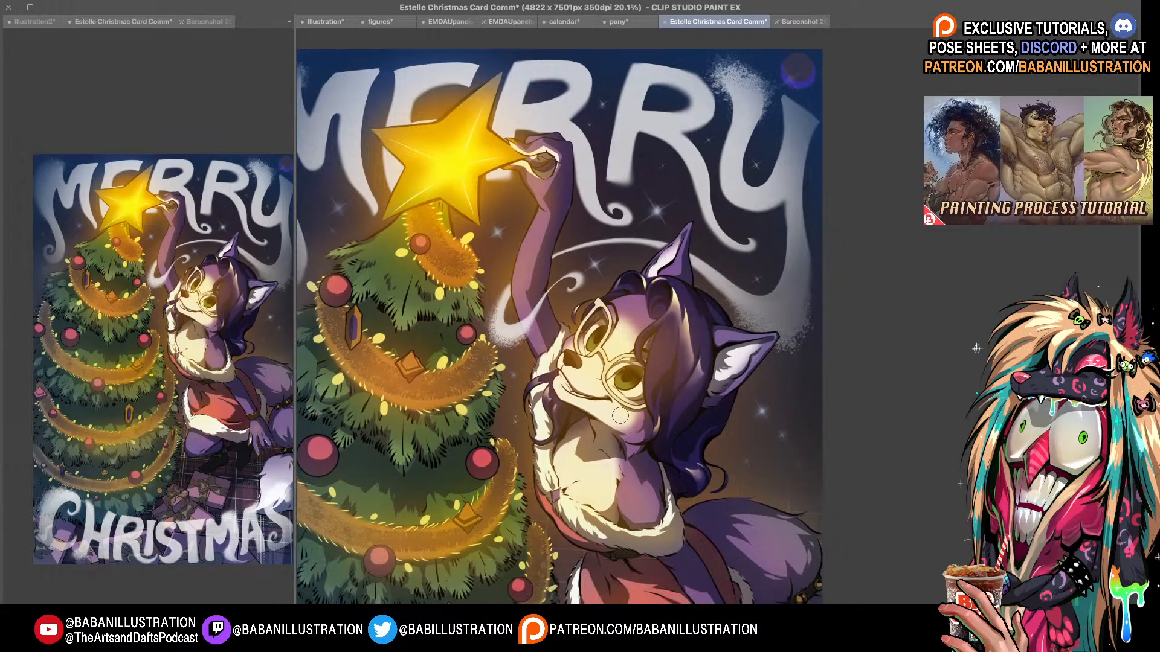
{"action": "left_click_drag", "start_coordinate": [715, 468], "coordinate": [730, 449]}
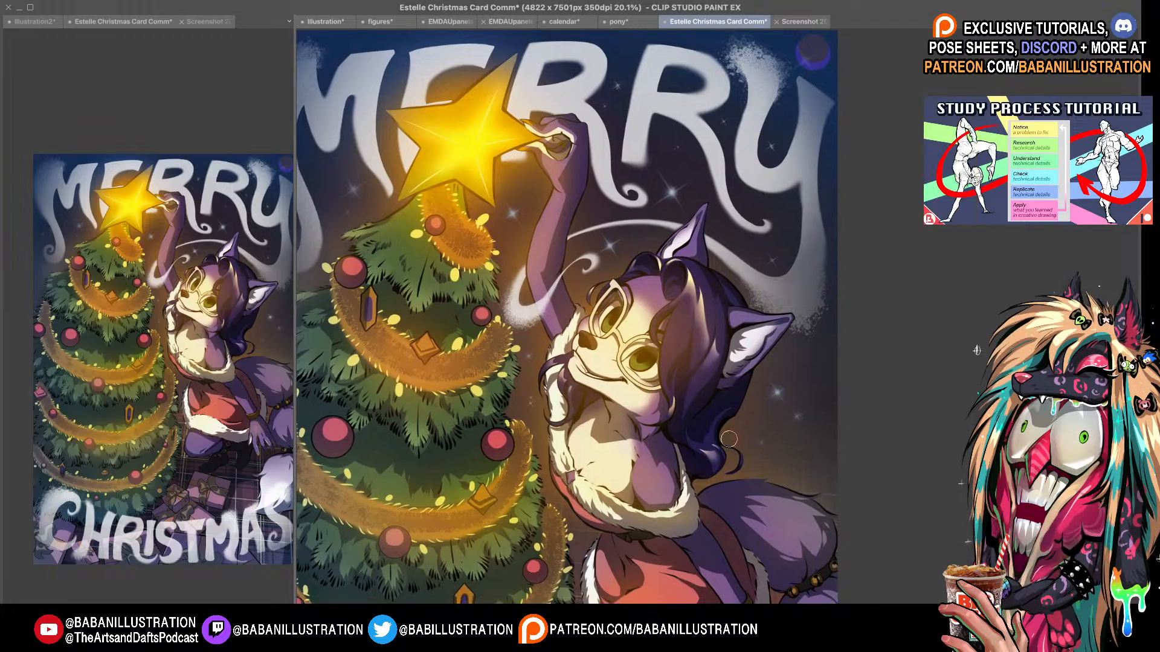
{"action": "scroll", "coordinate": [567, 317], "scroll_direction": "down", "scroll_amount": 2}
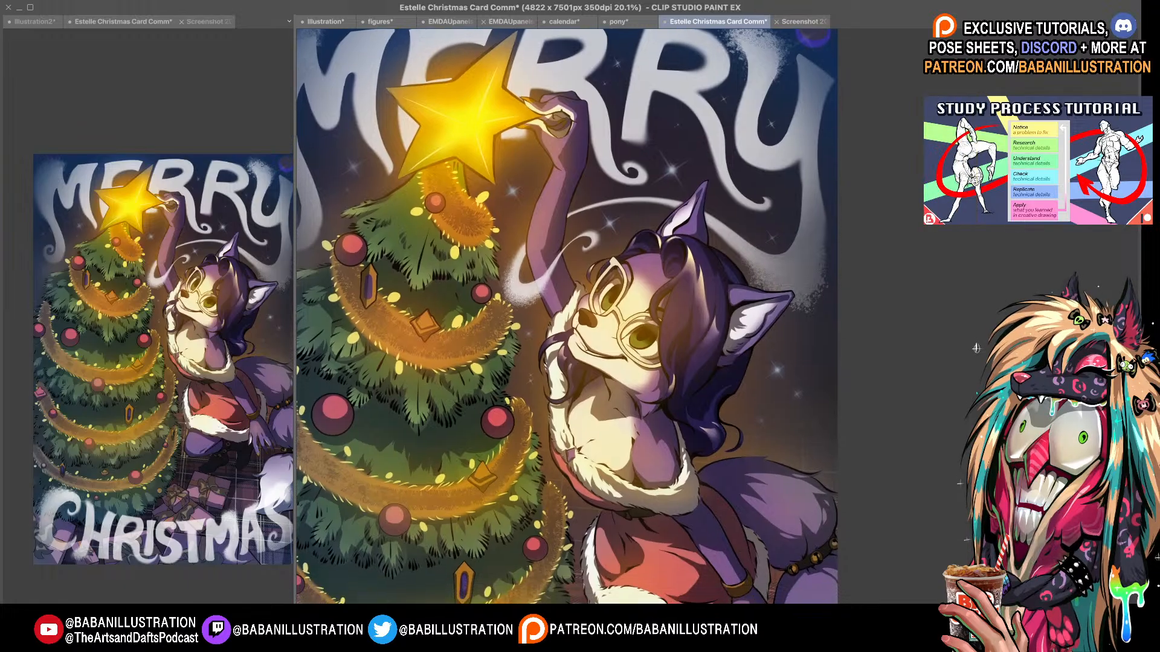
{"action": "left_click_drag", "start_coordinate": [566, 317], "coordinate": [563, 334]}
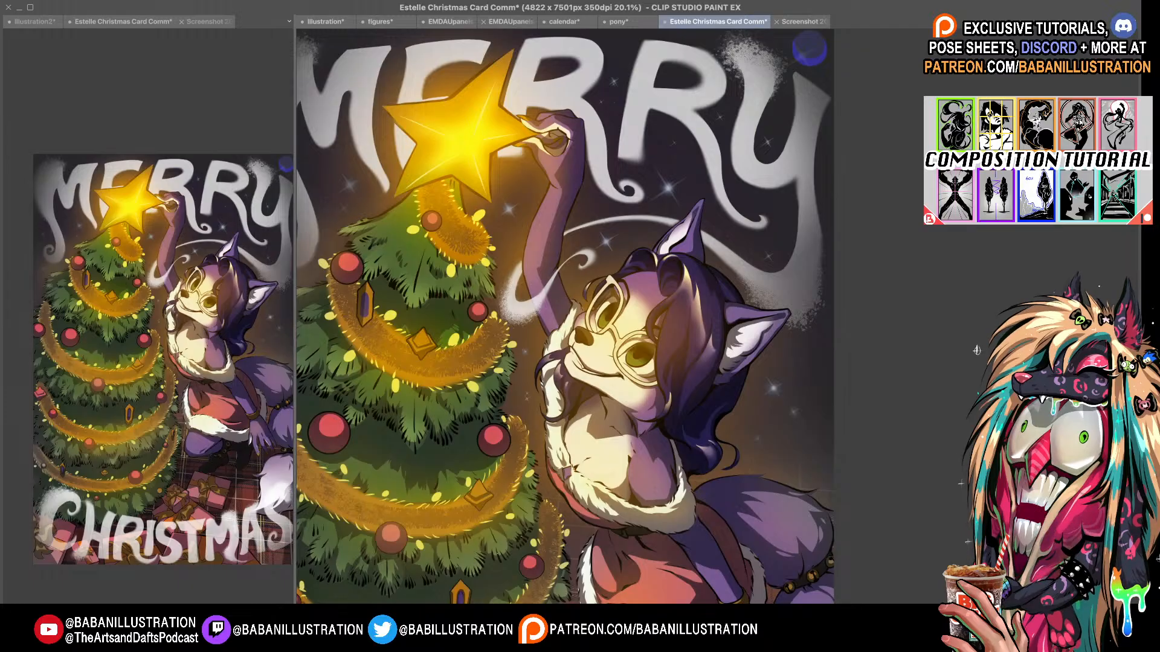
- Draw a thin gold V-shaped necklace on the character's chest, undoing the first line and redrawing it longer
{"action": "scroll", "coordinate": [567, 316], "scroll_direction": "up", "scroll_amount": 2}
{"action": "left_click_drag", "start_coordinate": [616, 327], "coordinate": [480, 301]}
{"action": "left_click_drag", "start_coordinate": [638, 415], "coordinate": [655, 399]}
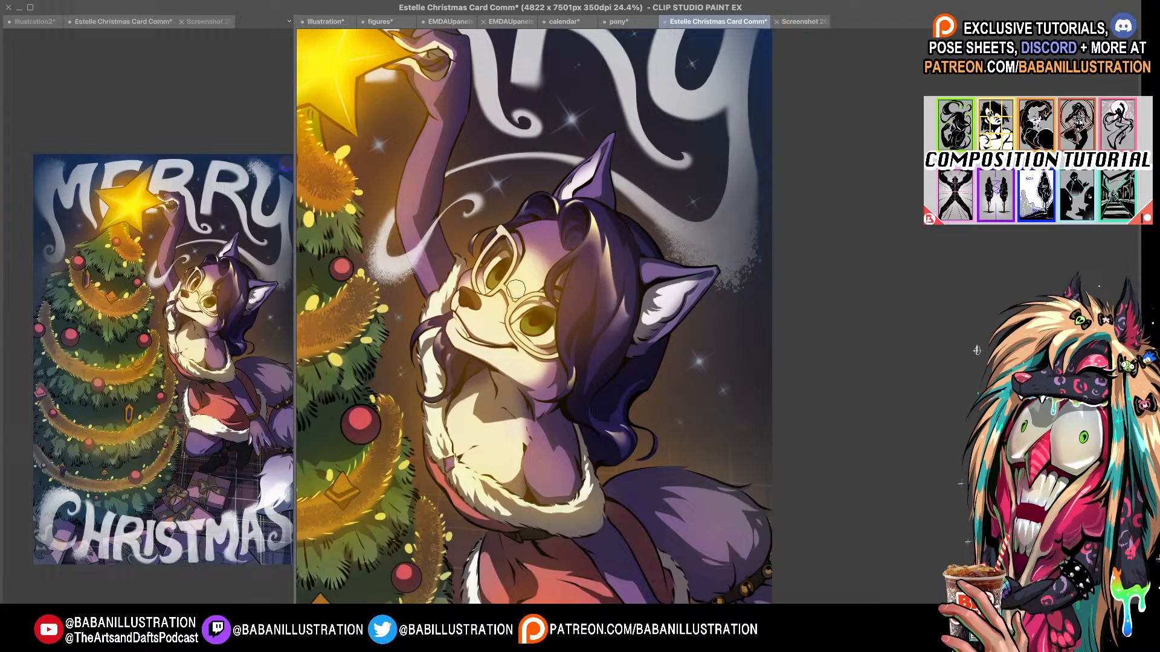
{"action": "left_click_drag", "start_coordinate": [492, 385], "coordinate": [473, 435]}
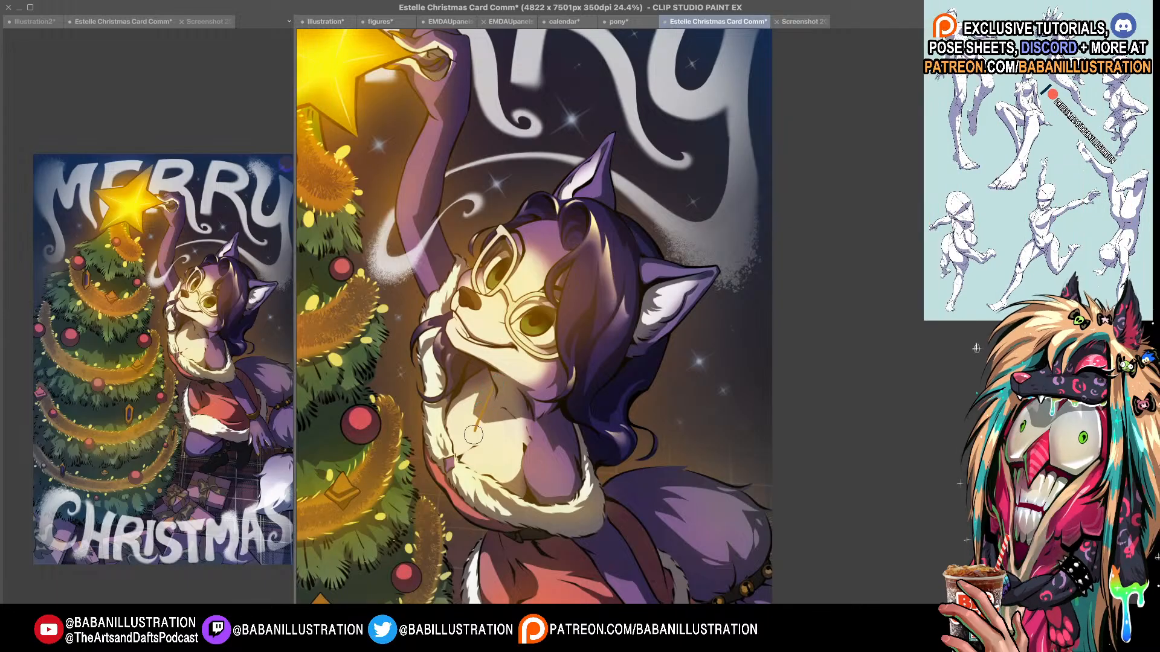
{"action": "left_click_drag", "start_coordinate": [492, 387], "coordinate": [474, 435]}
{"action": "key", "text": "super+z"}
{"action": "mouse_move", "coordinate": [493, 387]}
{"action": "left_mouse_down"}
{"action": "mouse_move", "coordinate": [483, 433]}
{"action": "mouse_move", "coordinate": [524, 410]}
{"action": "mouse_move", "coordinate": [467, 465]}
{"action": "left_mouse_up"}
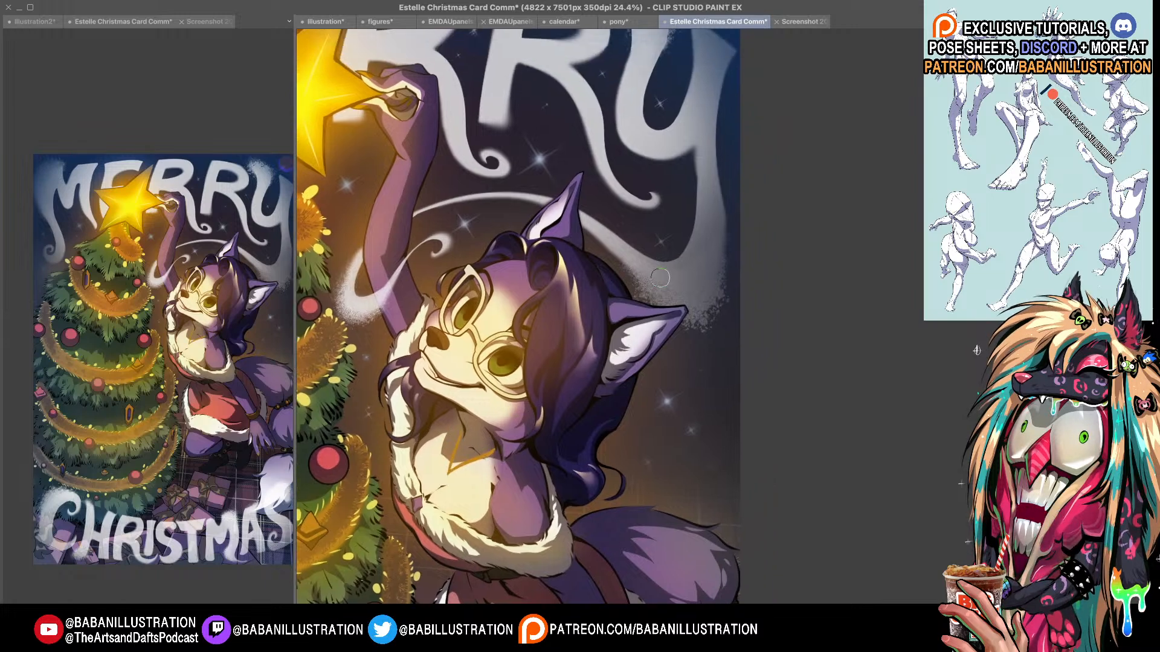
- Draw small gold hoop earrings on the outer edges of both of the character's ears
{"action": "left_click_drag", "start_coordinate": [658, 336], "coordinate": [664, 346]}
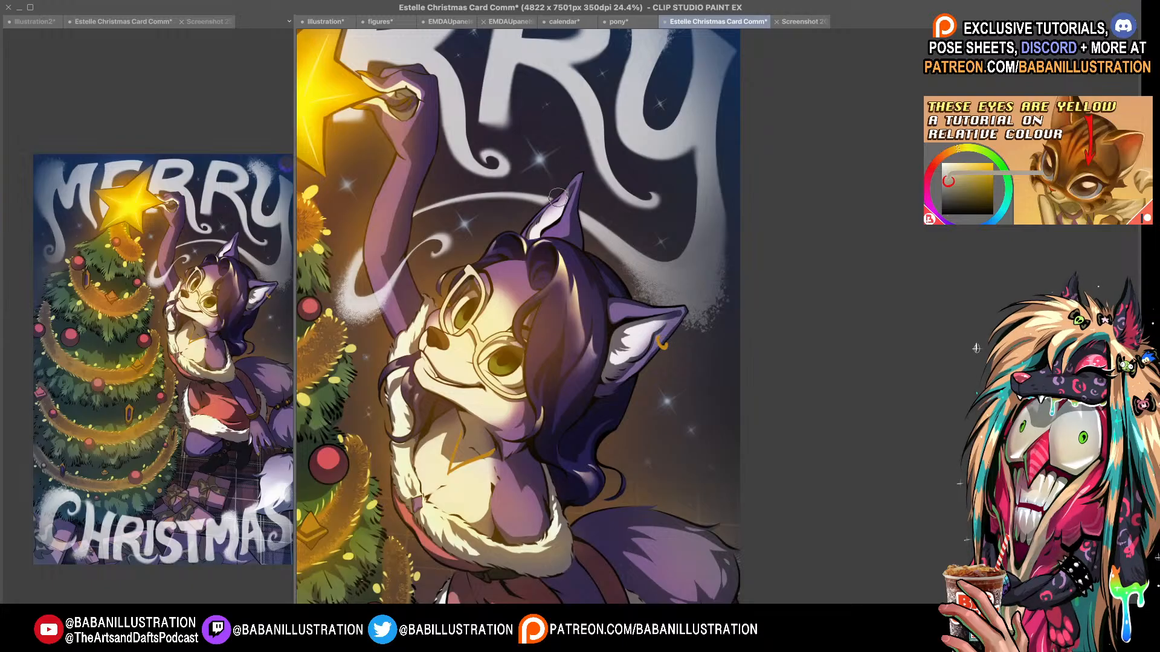
{"action": "left_click_drag", "start_coordinate": [559, 199], "coordinate": [554, 199]}
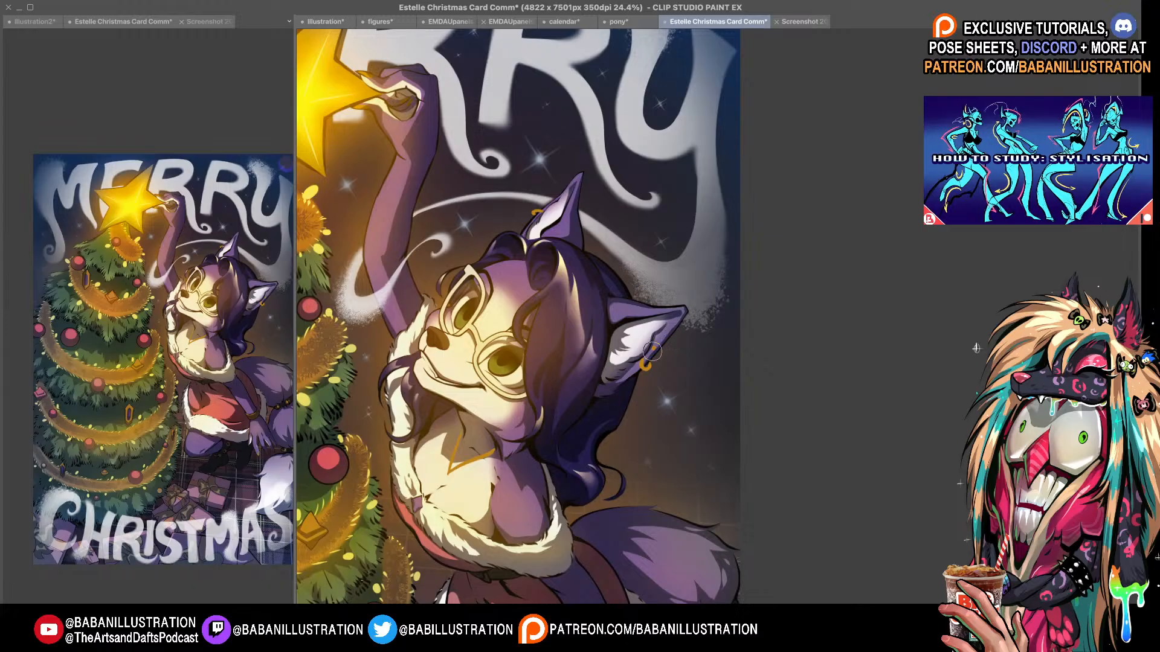
{"action": "left_click", "coordinate": [653, 348]}
{"action": "mouse_move", "coordinate": [651, 362]}
{"action": "left_mouse_down"}
{"action": "mouse_move", "coordinate": [657, 329]}
{"action": "mouse_move", "coordinate": [642, 316]}
{"action": "mouse_move", "coordinate": [675, 390]}
{"action": "left_mouse_up"}
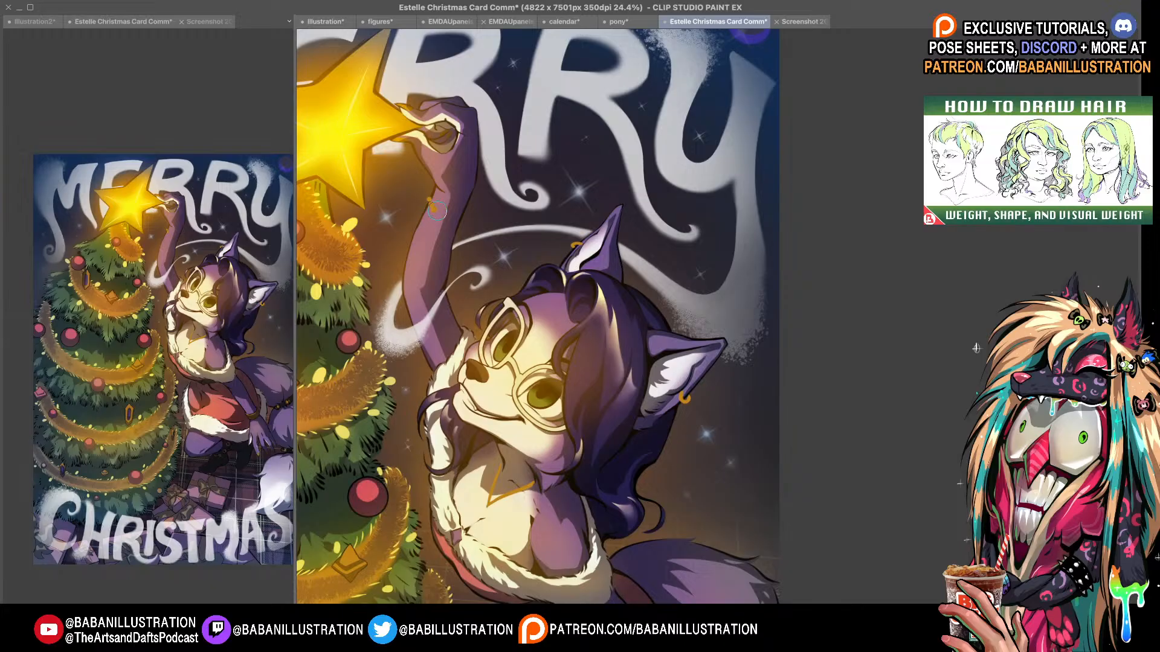
- Draw a gold beaded bracelet around the wrist of the character's raised arm
{"action": "left_click_drag", "start_coordinate": [443, 216], "coordinate": [452, 215]}
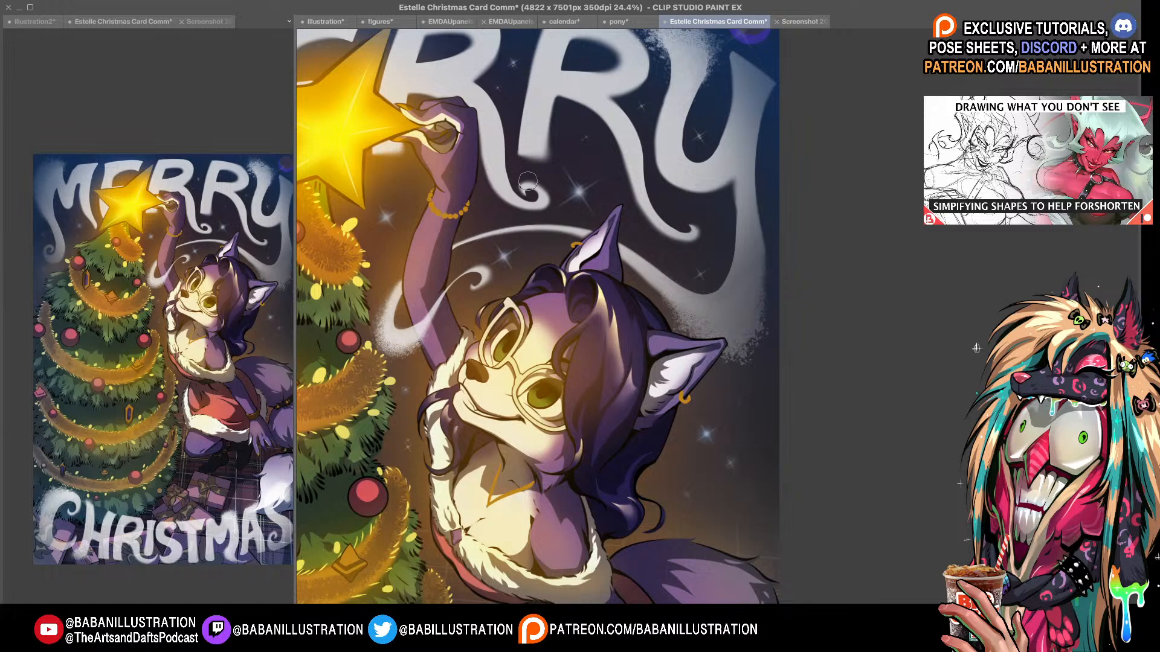
{"action": "left_click_drag", "start_coordinate": [520, 242], "coordinate": [490, 132]}
{"action": "left_click_drag", "start_coordinate": [723, 539], "coordinate": [693, 413]}
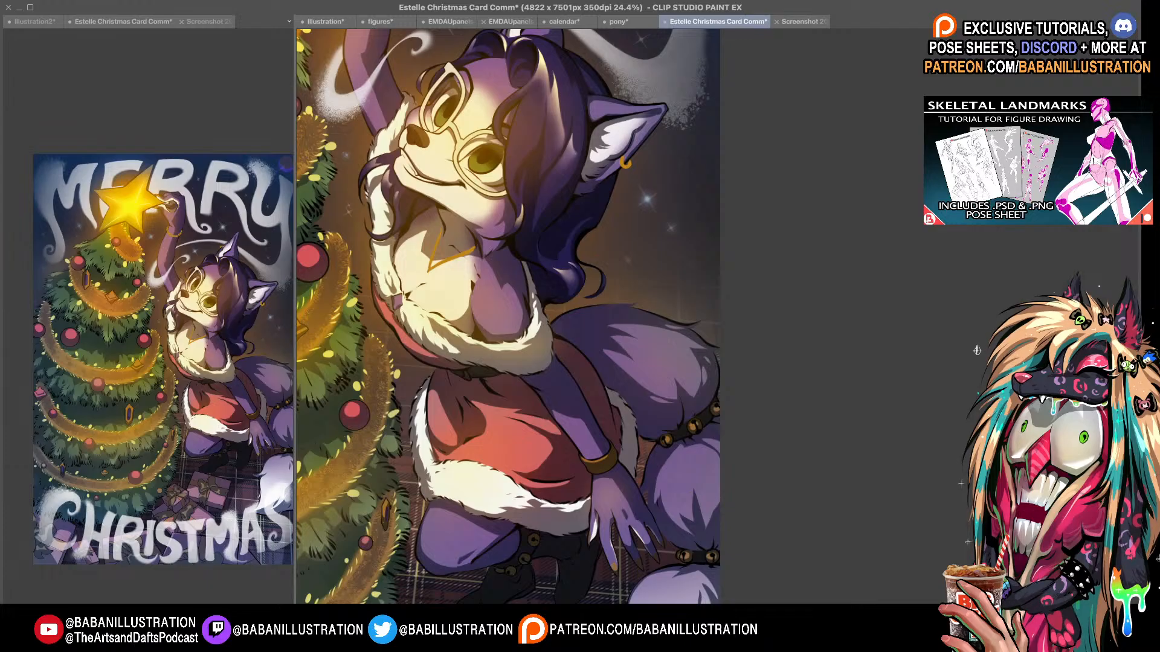
{"action": "left_click_drag", "start_coordinate": [501, 164], "coordinate": [536, 361]}
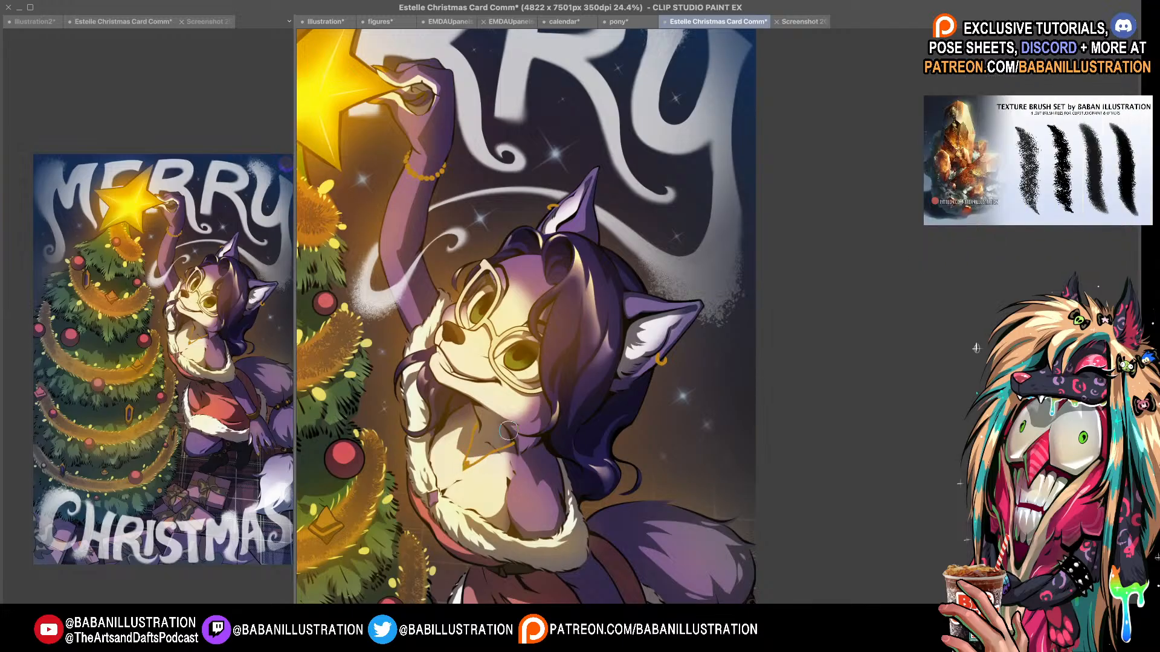
- Paint bright gold highlights on the bells strapped around the character's tail
{"action": "left_click_drag", "start_coordinate": [519, 417], "coordinate": [476, 211]}
{"action": "left_click_drag", "start_coordinate": [488, 435], "coordinate": [494, 445]}
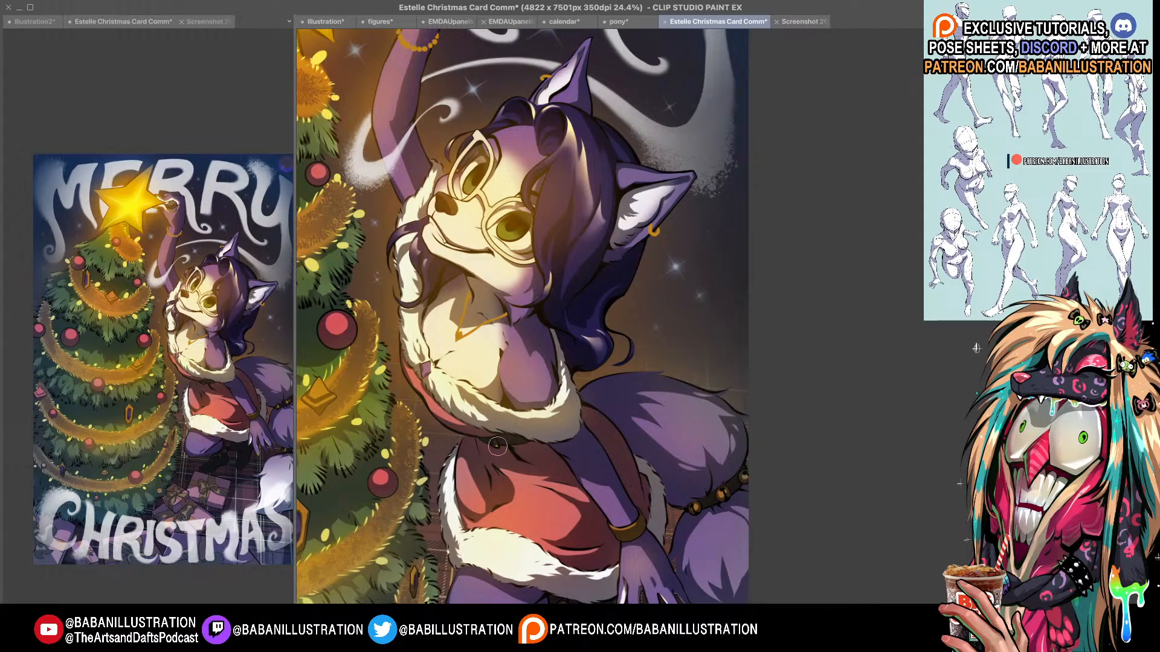
{"action": "left_click_drag", "start_coordinate": [495, 444], "coordinate": [451, 318]}
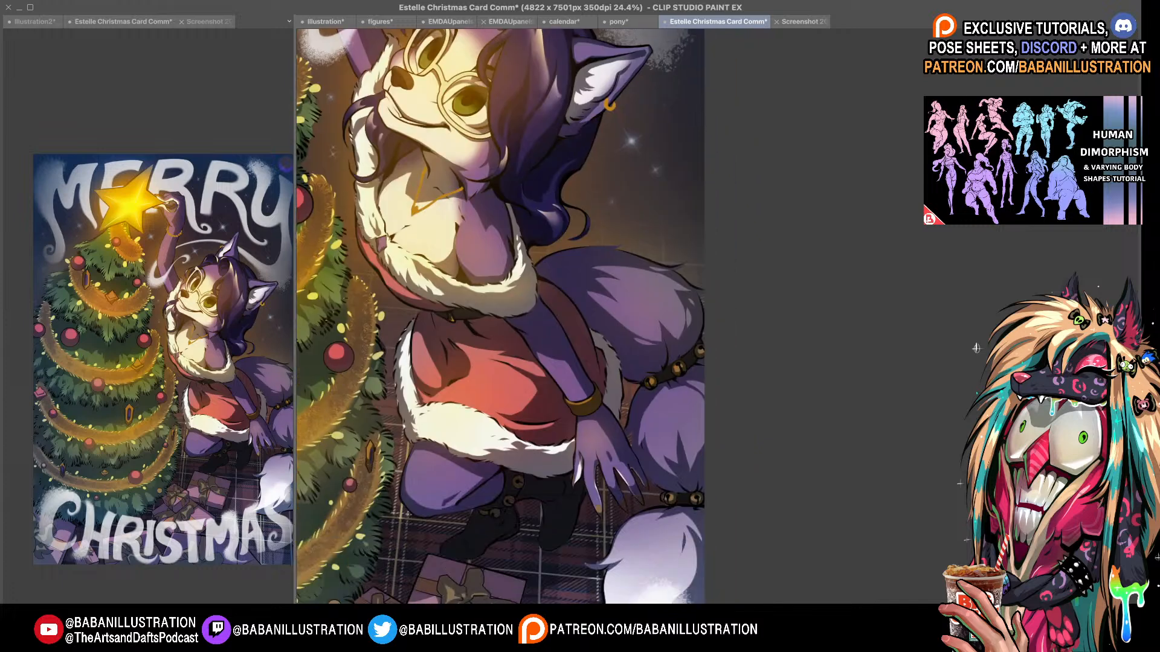
{"action": "left_click_drag", "start_coordinate": [909, 380], "coordinate": [869, 303]}
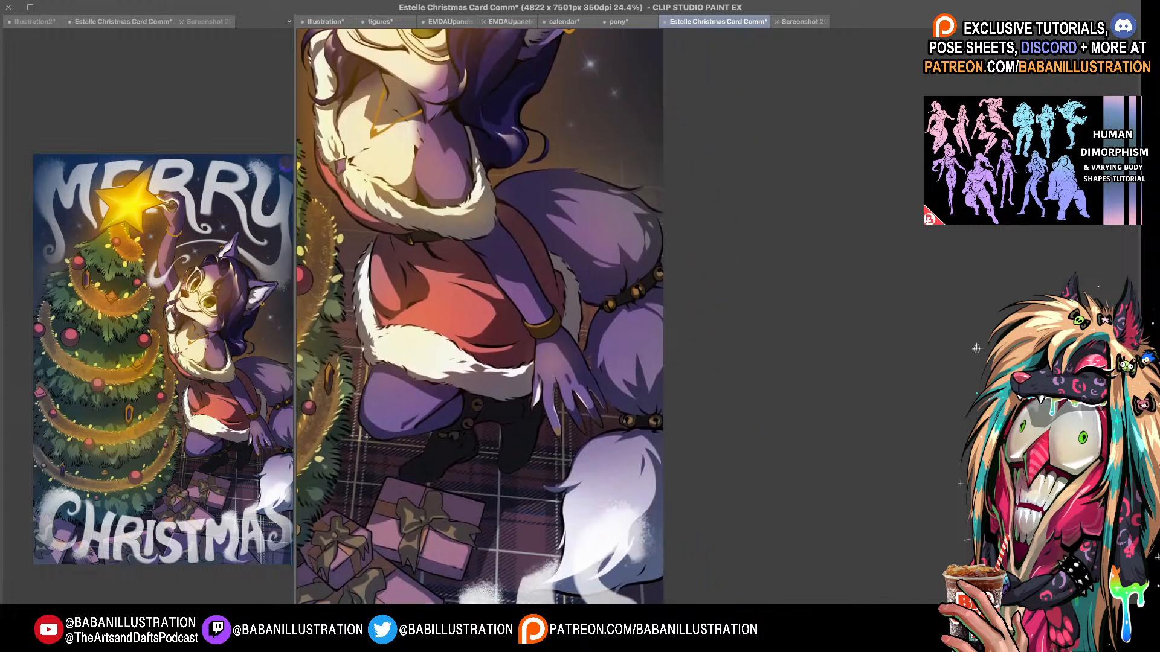
{"action": "left_click_drag", "start_coordinate": [698, 379], "coordinate": [689, 388]}
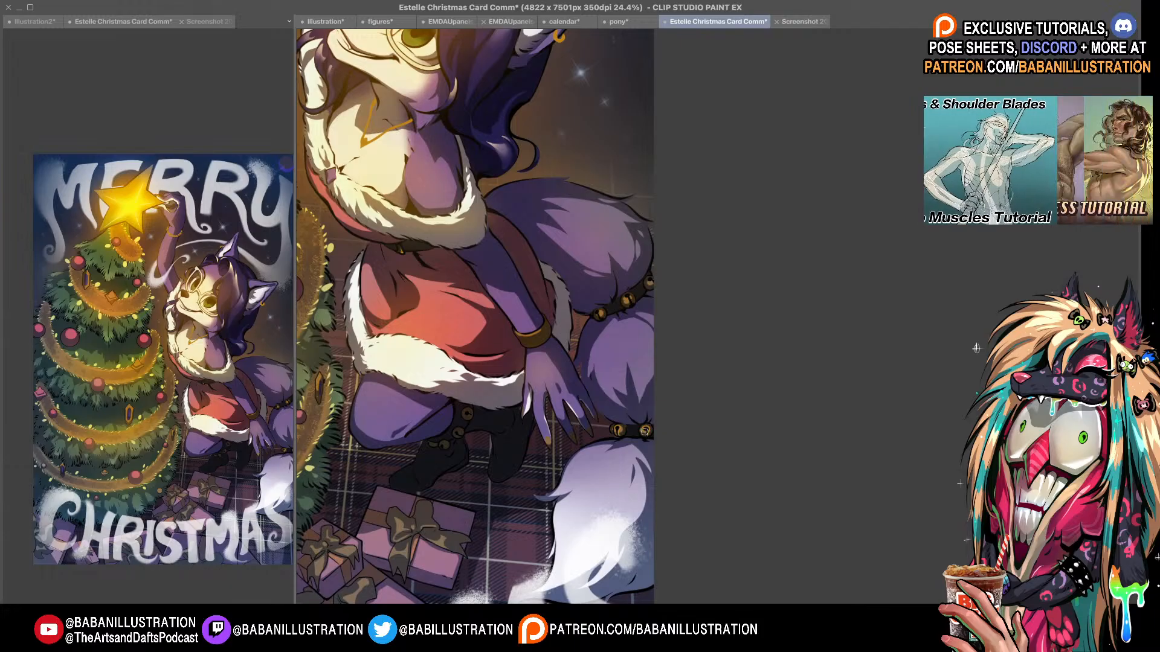
{"action": "left_click_drag", "start_coordinate": [644, 433], "coordinate": [642, 444]}
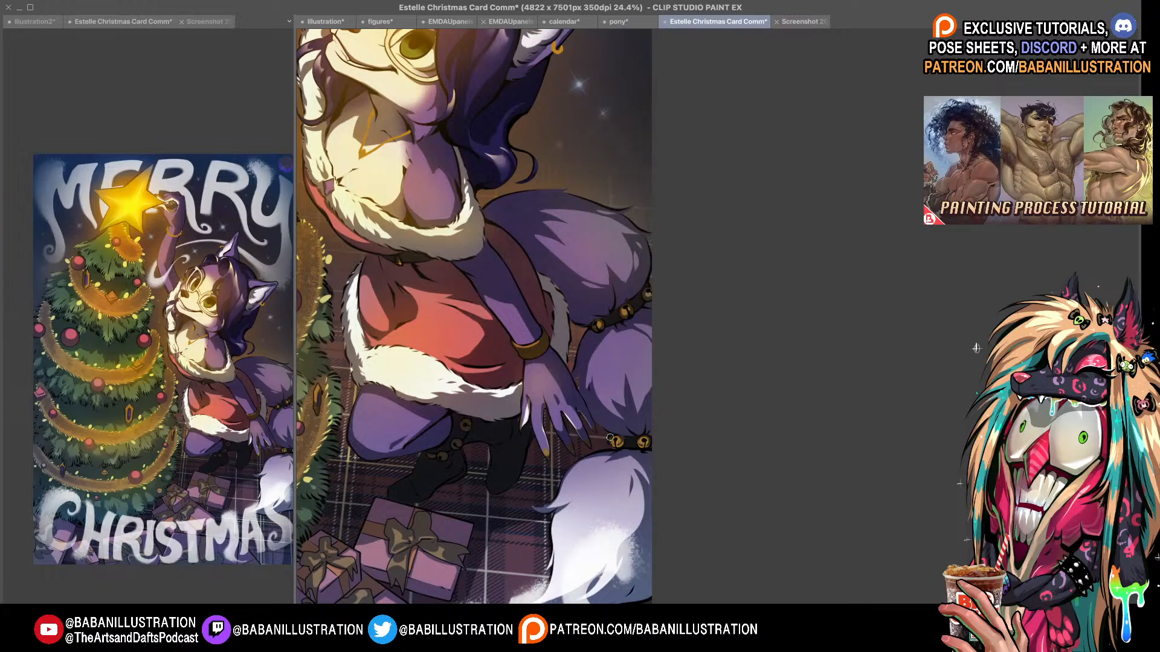
{"action": "left_click_drag", "start_coordinate": [557, 439], "coordinate": [541, 460]}
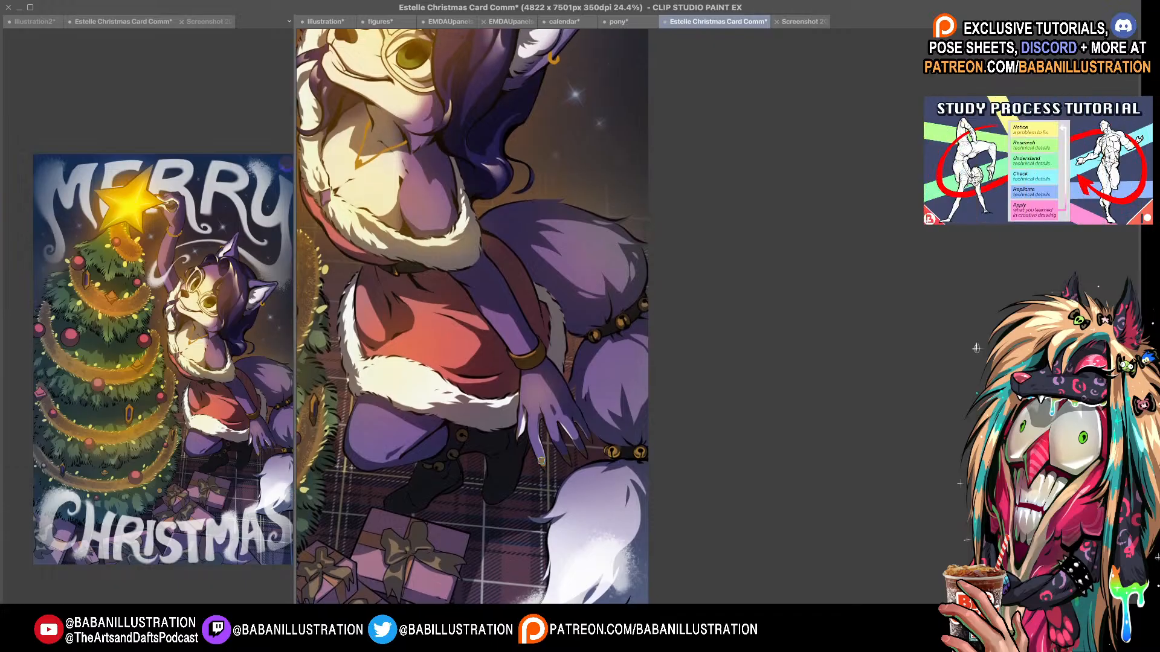
{"action": "left_click", "coordinate": [565, 459]}
{"action": "left_click", "coordinate": [583, 455]}
{"action": "left_click_drag", "start_coordinate": [583, 456], "coordinate": [576, 520]}
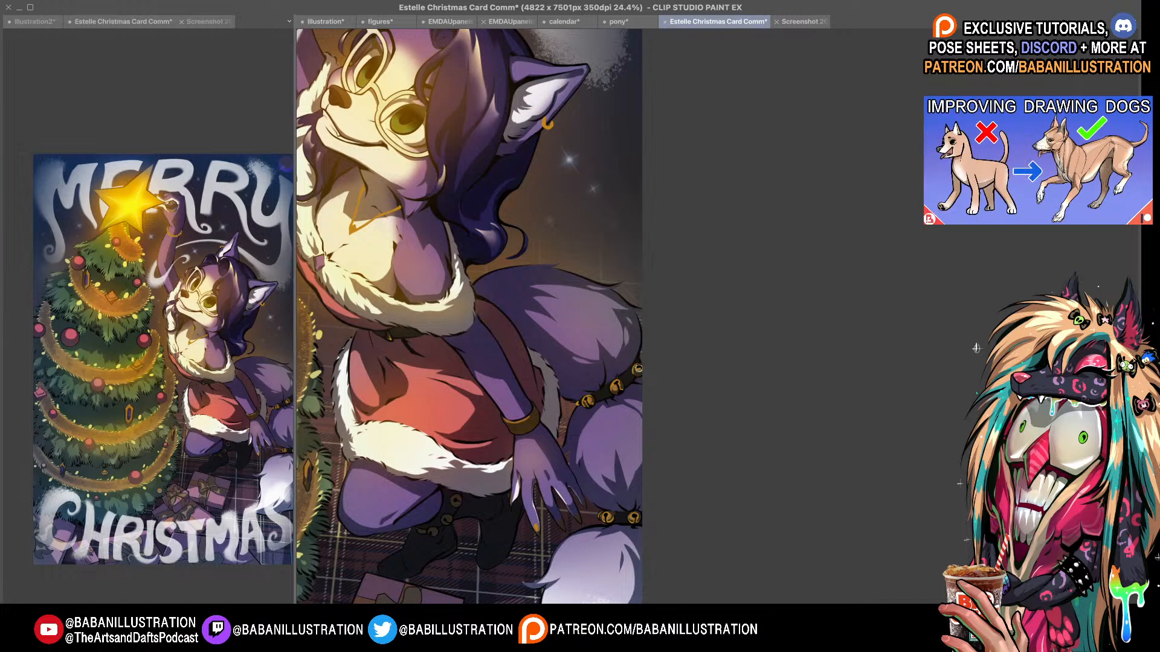
- Add gold highlights to the bells on the character's boots and to the bracelet on the lowered wrist
{"action": "left_click_drag", "start_coordinate": [674, 359], "coordinate": [784, 307]}
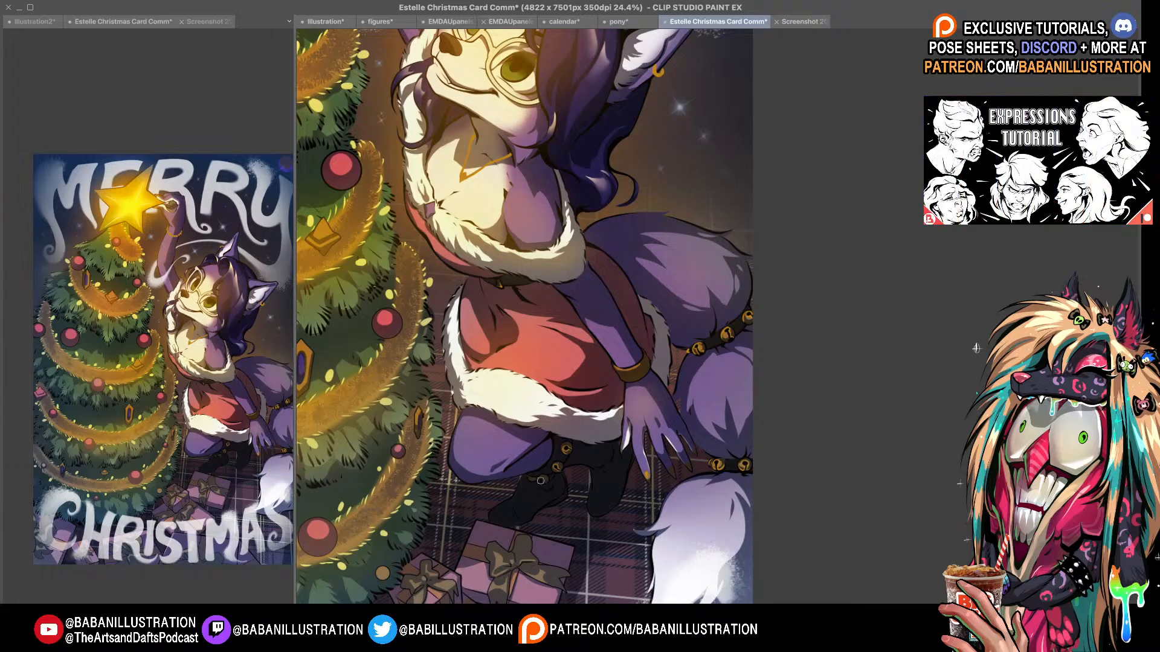
{"action": "scroll", "coordinate": [691, 409], "scroll_direction": "down", "scroll_amount": 2}
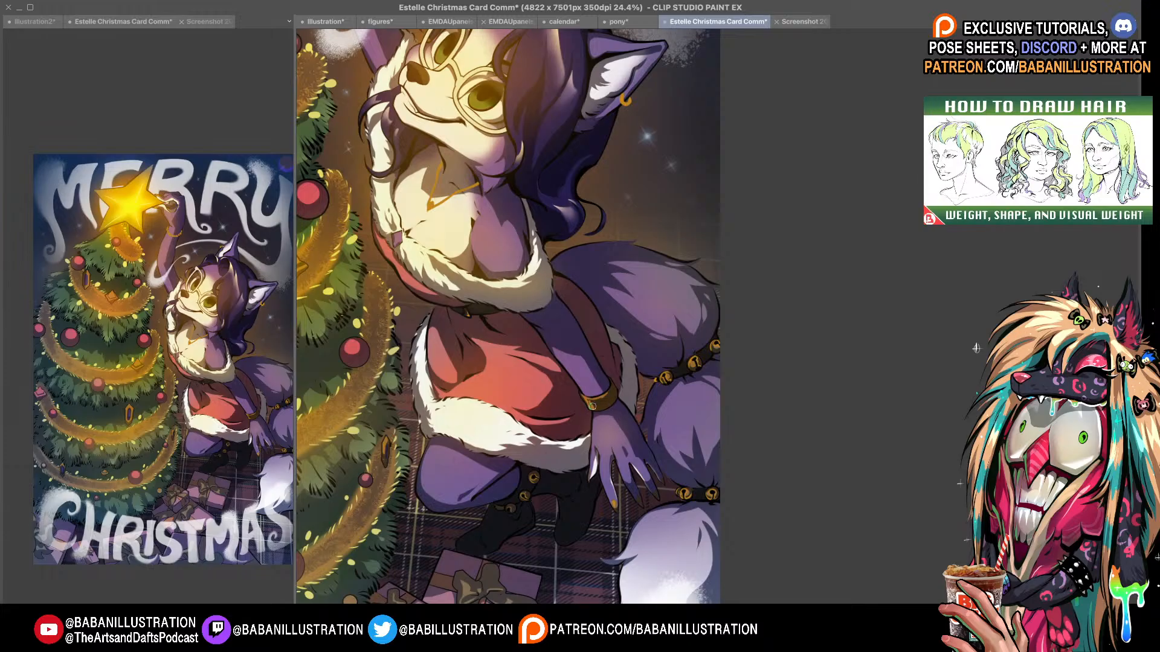
{"action": "left_click_drag", "start_coordinate": [604, 405], "coordinate": [599, 443]}
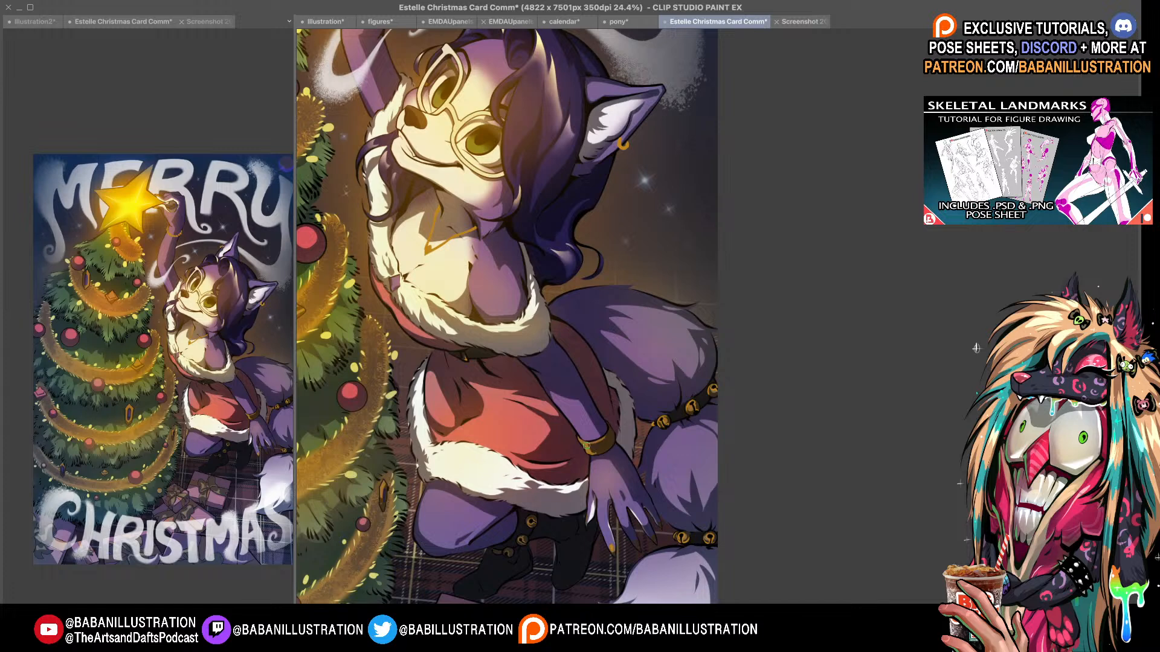
{"action": "left_click_drag", "start_coordinate": [586, 446], "coordinate": [518, 479]}
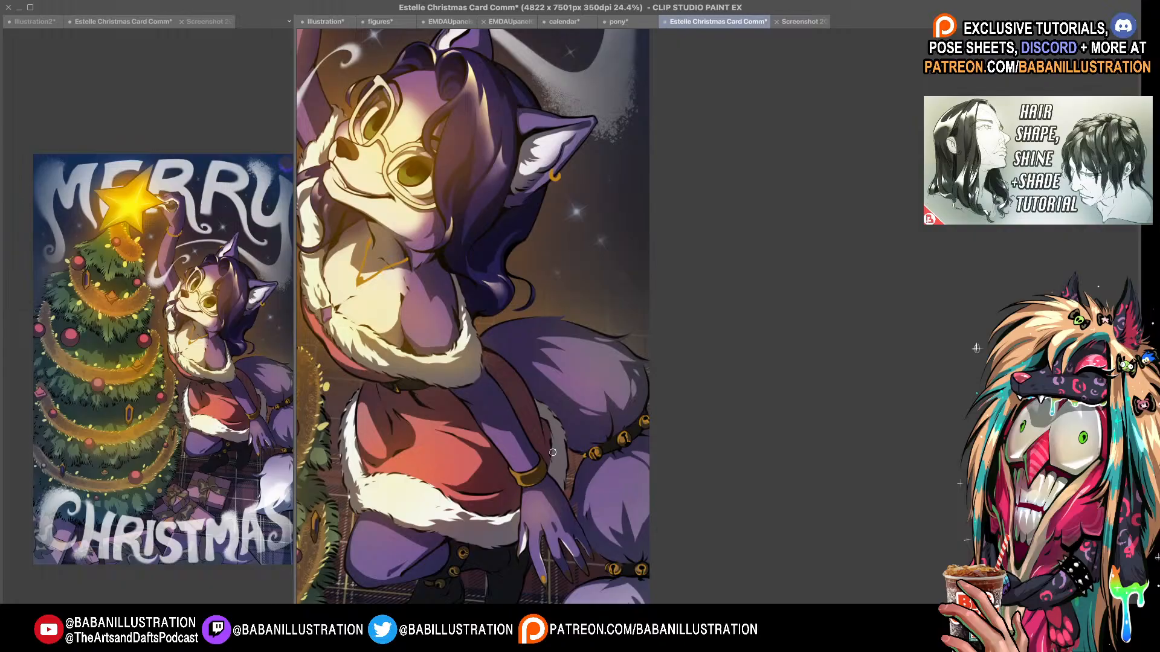
- Check the whole card, and paint a brighter green tone into the iris of the character's eye nearer the hair
{"action": "scroll", "coordinate": [553, 452], "scroll_direction": "down", "scroll_amount": 5}
{"action": "left_click_drag", "start_coordinate": [552, 453], "coordinate": [706, 474]}
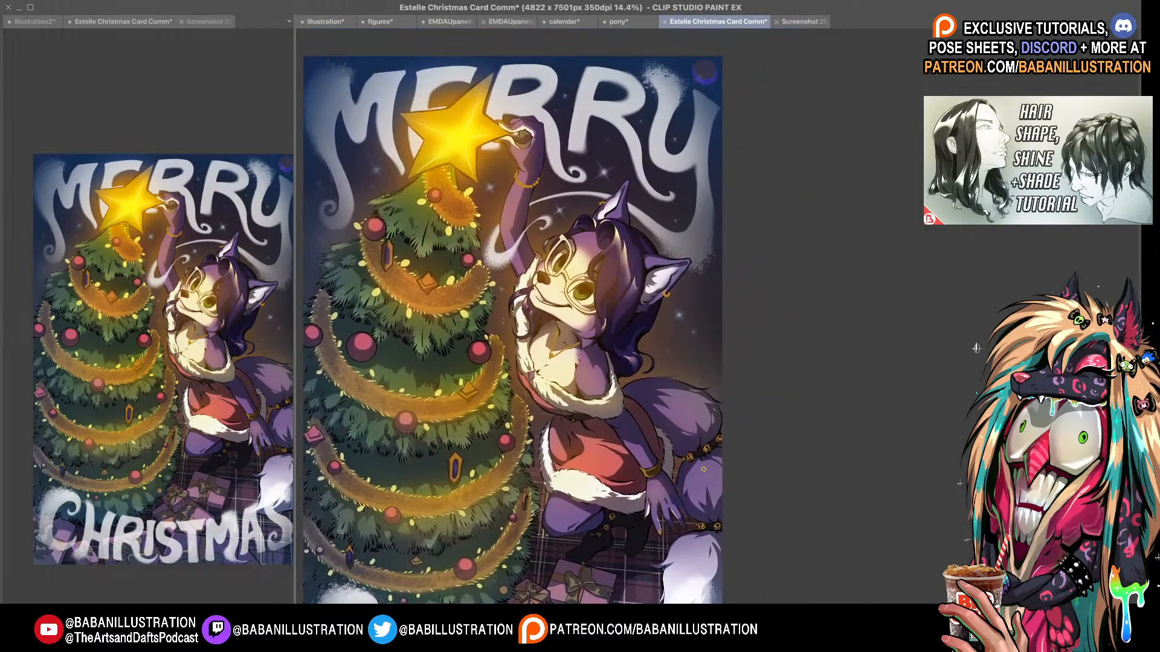
{"action": "scroll", "coordinate": [671, 370], "scroll_direction": "up", "scroll_amount": 2}
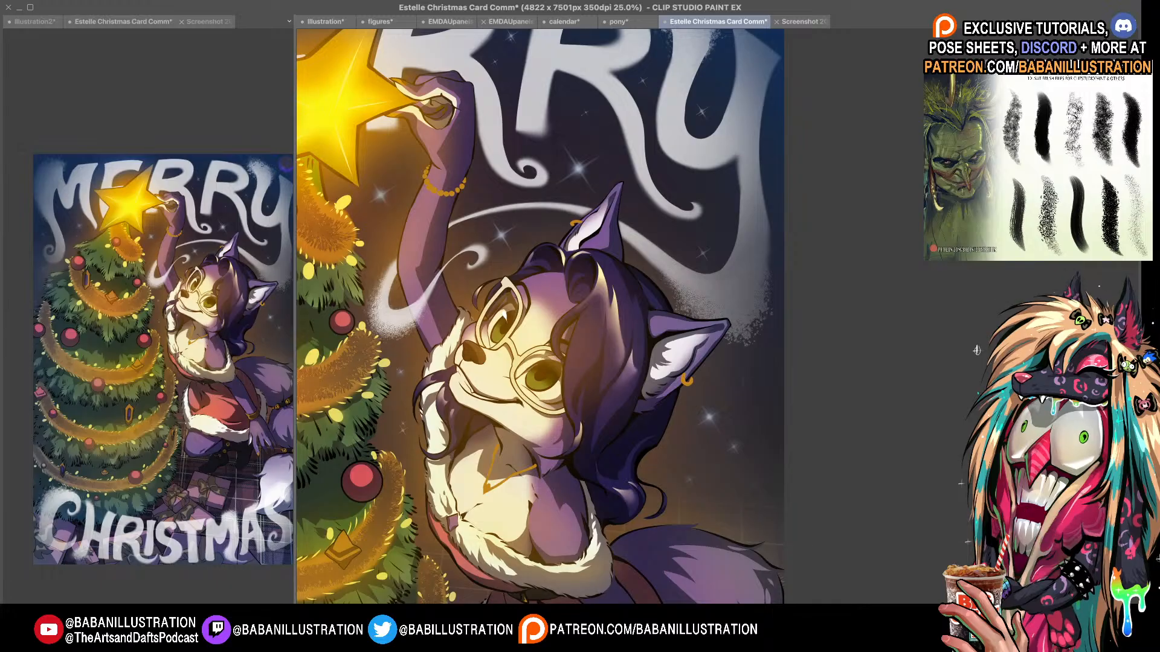
{"action": "scroll", "coordinate": [512, 338], "scroll_direction": "up", "scroll_amount": 1}
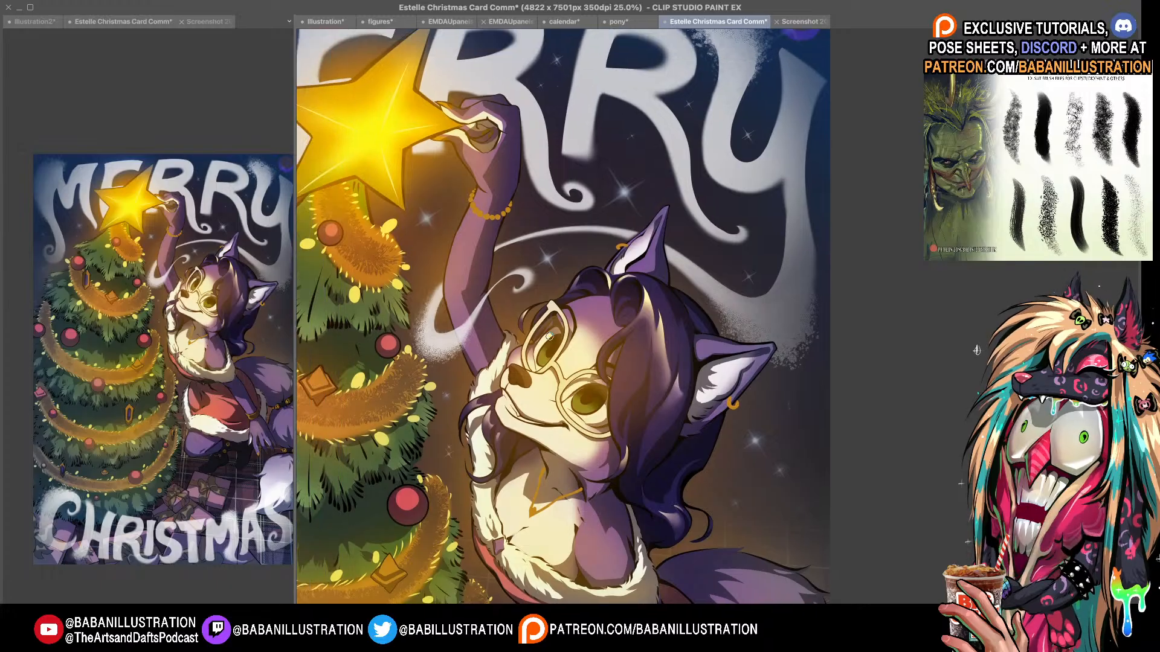
{"action": "left_click_drag", "start_coordinate": [589, 392], "coordinate": [582, 397]}
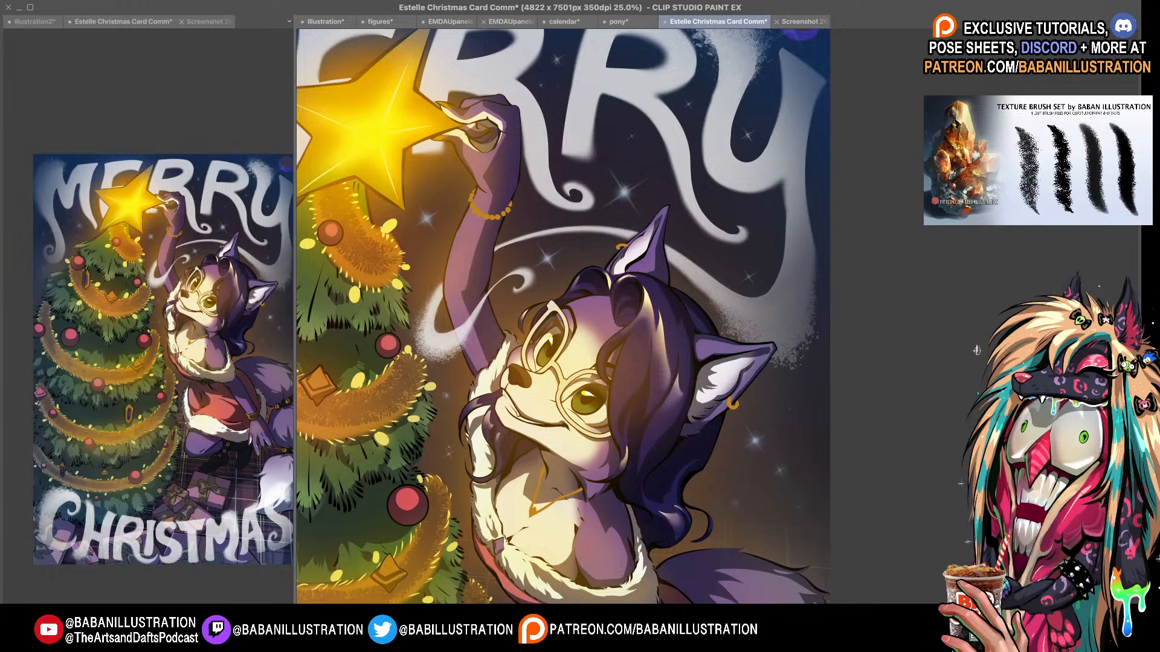
{"action": "left_click_drag", "start_coordinate": [647, 443], "coordinate": [650, 430]}
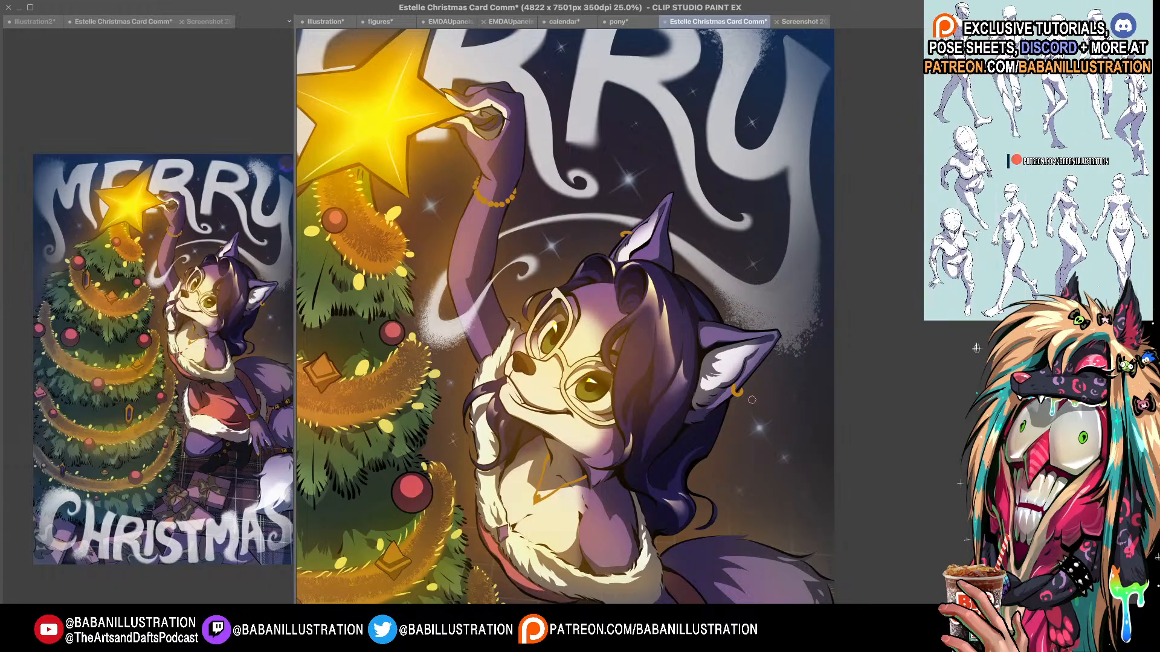
- Mirror the canvas view to check the face and refine the bright green irises, and restore the normal orientation
{"action": "key", "text": "h"}
{"action": "left_click_drag", "start_coordinate": [497, 361], "coordinate": [498, 388]}
{"action": "left_click_drag", "start_coordinate": [513, 335], "coordinate": [520, 343]}
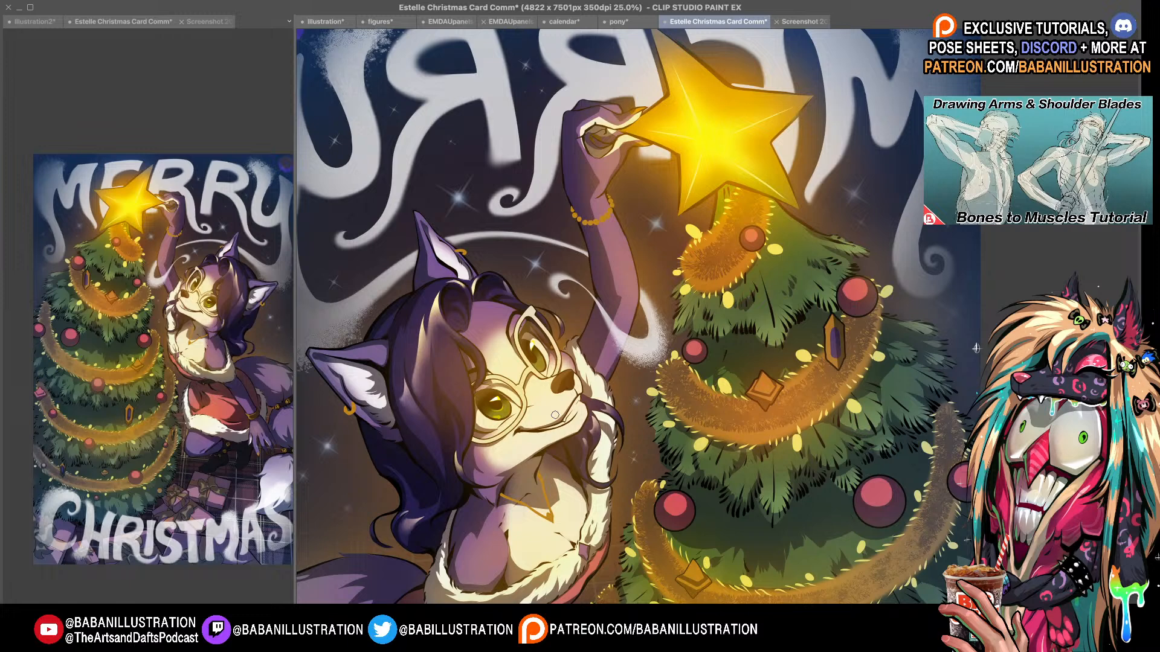
{"action": "scroll", "coordinate": [555, 415], "scroll_direction": "up", "scroll_amount": 1}
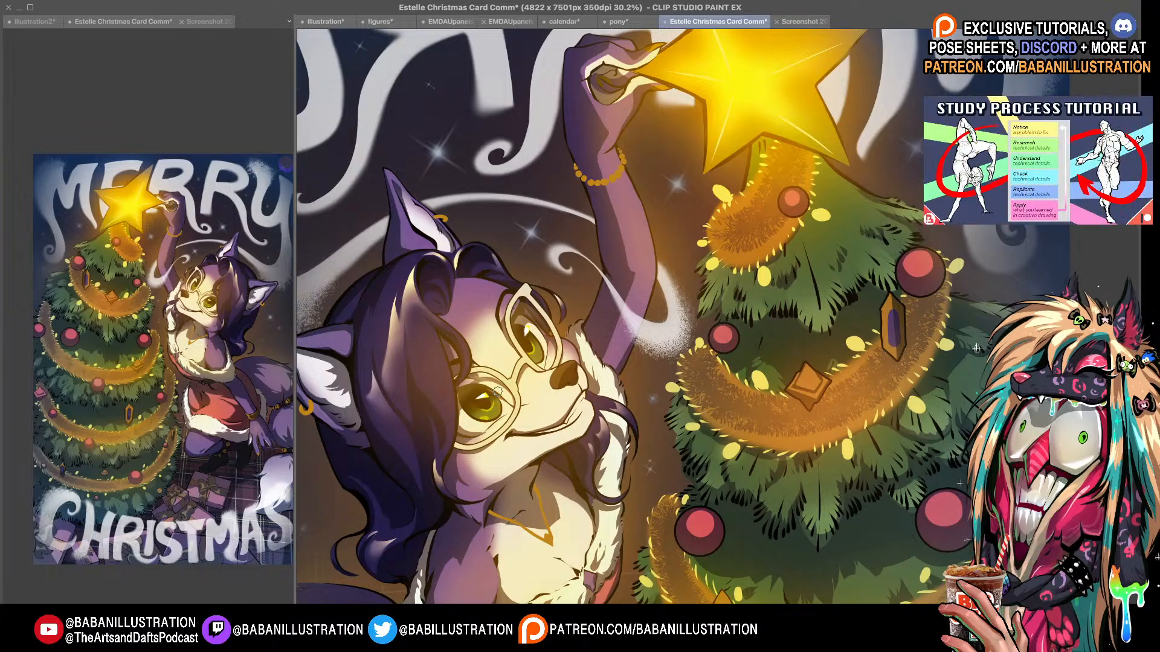
{"action": "scroll", "coordinate": [496, 391], "scroll_direction": "left", "scroll_amount": 1}
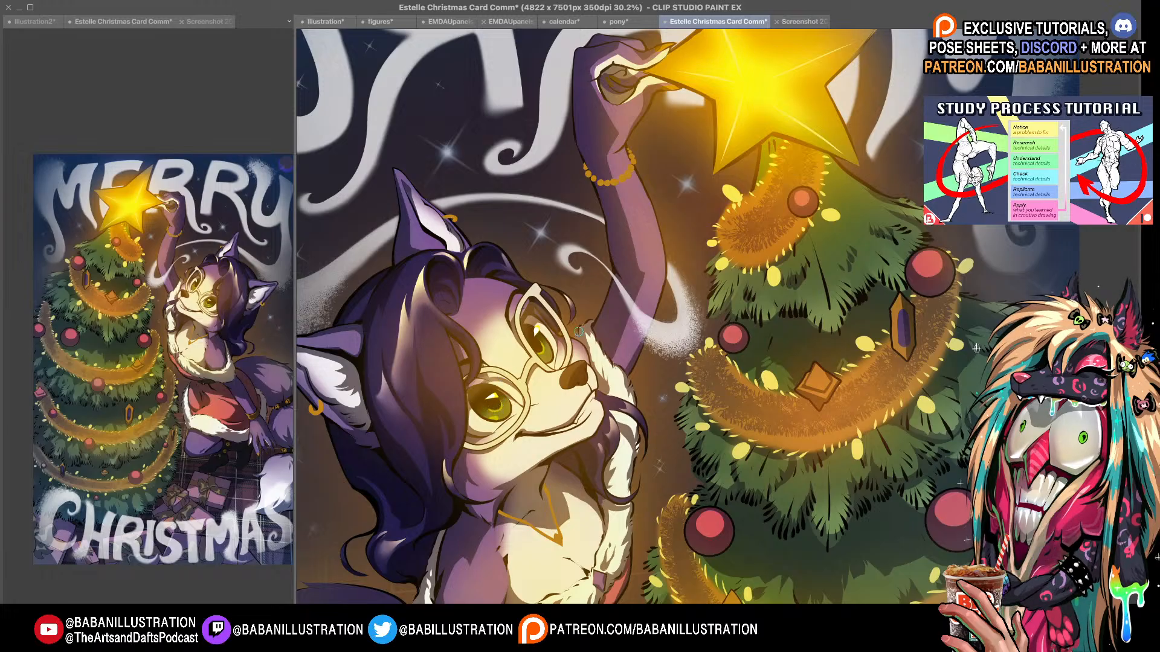
{"action": "key", "text": "h"}
{"action": "mouse_move", "coordinate": [1010, 379]}
{"action": "left_mouse_down"}
{"action": "mouse_move", "coordinate": [578, 384]}
{"action": "mouse_move", "coordinate": [611, 385]}
{"action": "left_mouse_up"}
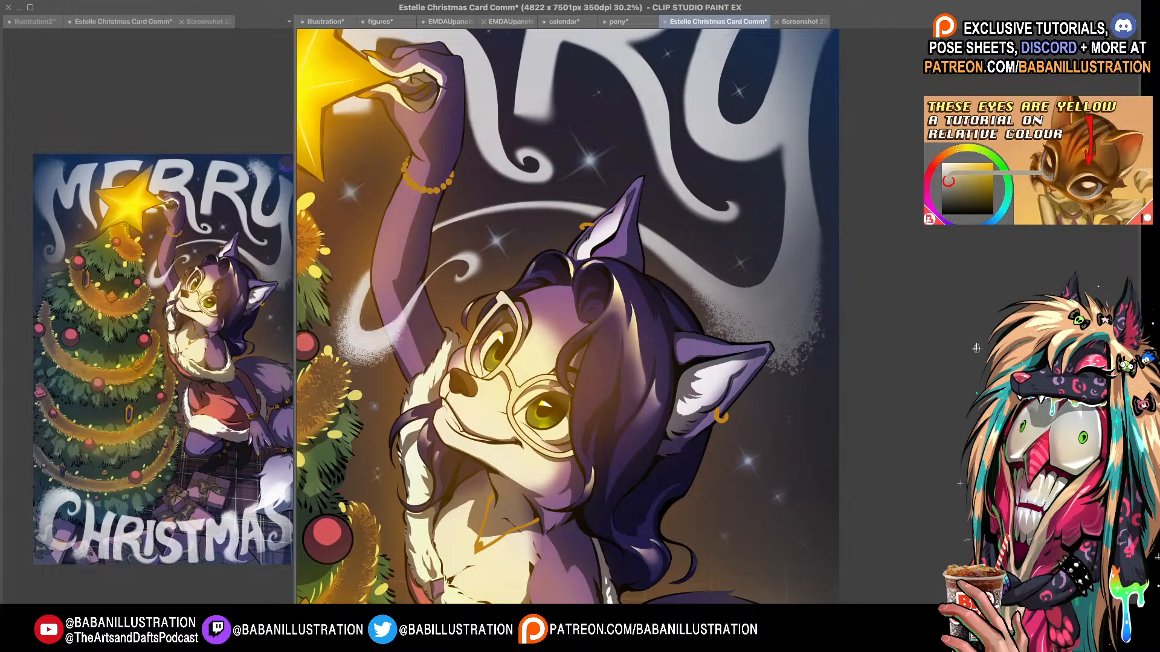
- Touch up the soft warm lighting on the character's hair and forehead
{"action": "left_click_drag", "start_coordinate": [514, 368], "coordinate": [530, 369]}
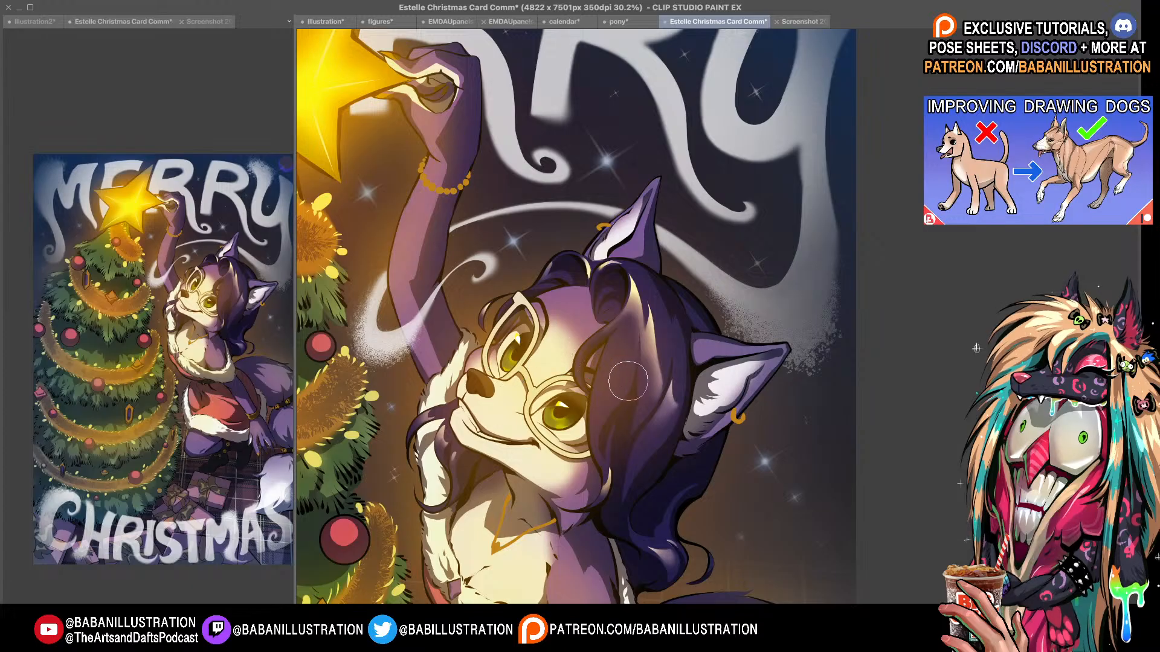
{"action": "left_click_drag", "start_coordinate": [798, 371], "coordinate": [784, 314]}
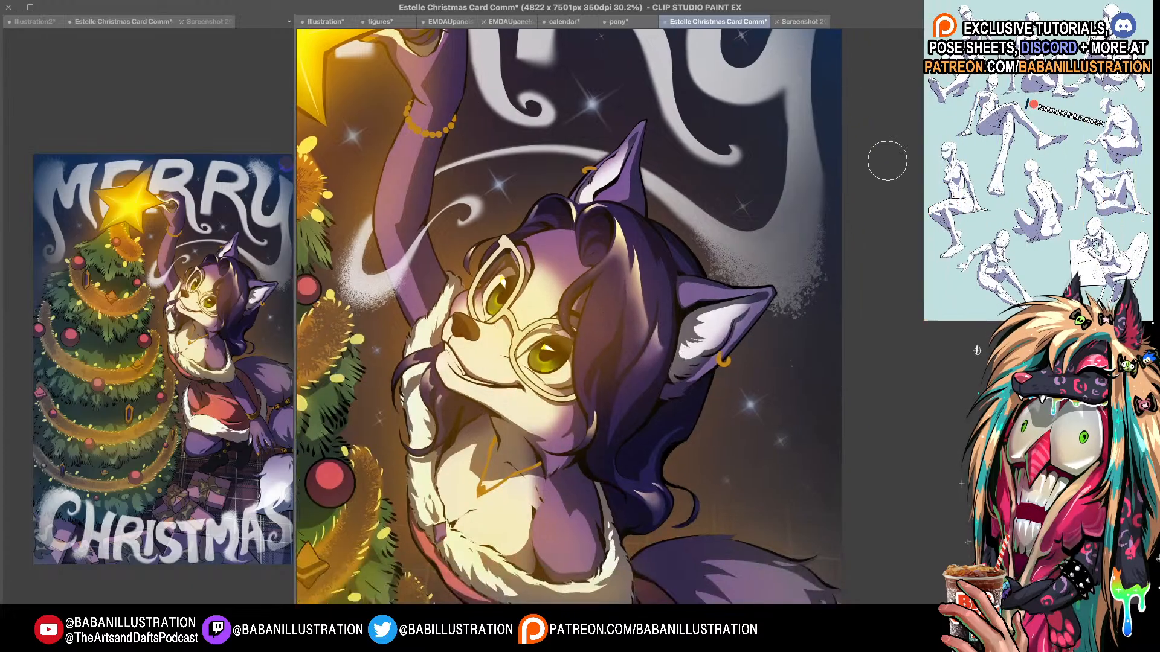
{"action": "left_click_drag", "start_coordinate": [571, 337], "coordinate": [575, 355]}
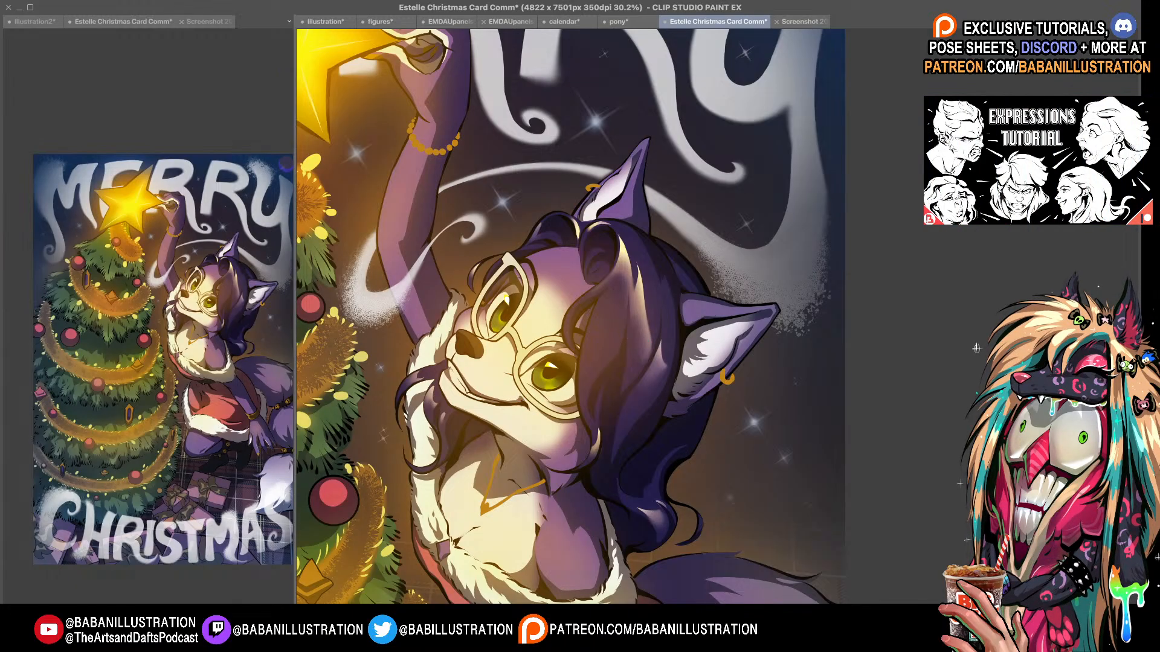
{"action": "left_click_drag", "start_coordinate": [536, 233], "coordinate": [527, 246]}
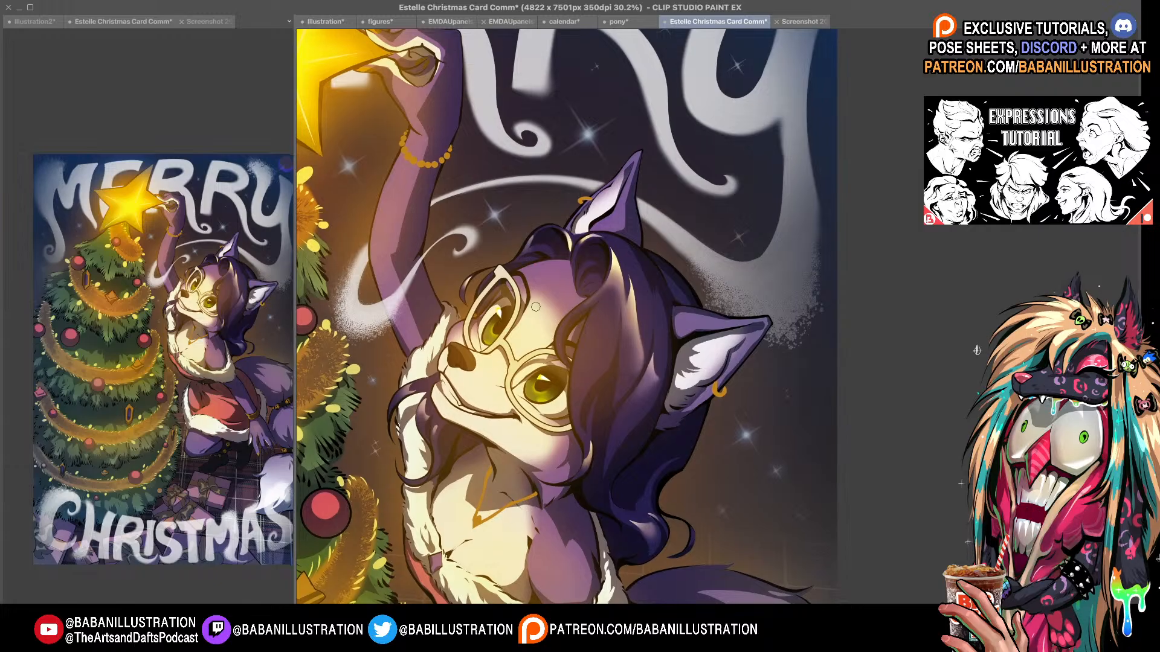
{"action": "left_click_drag", "start_coordinate": [530, 336], "coordinate": [567, 477]}
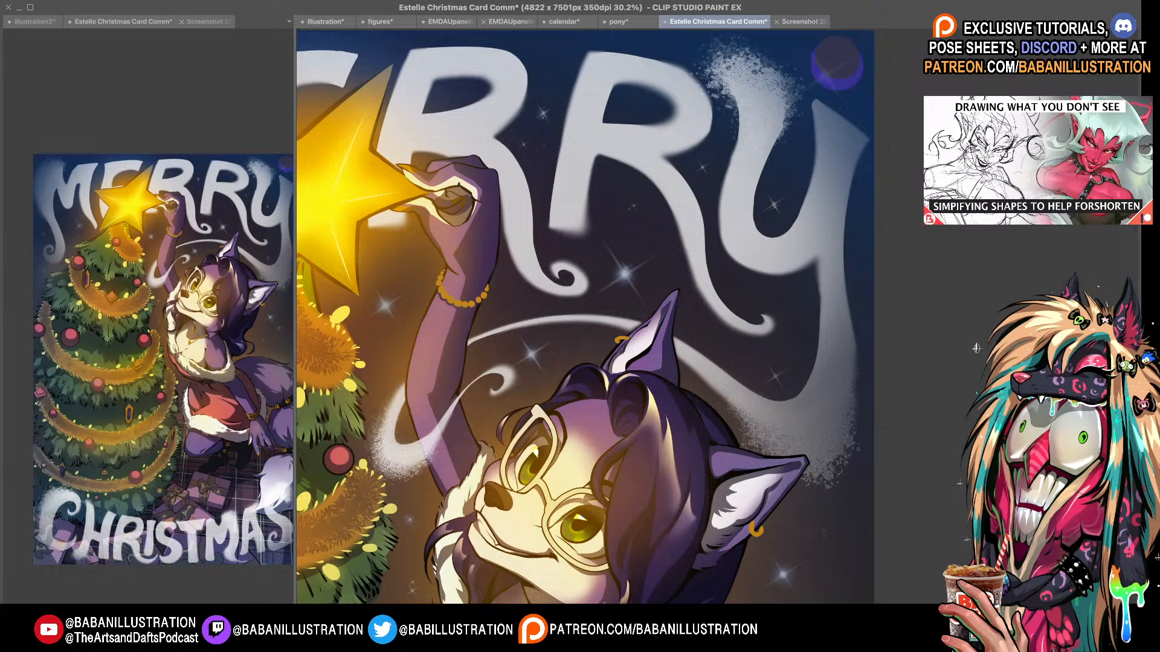
{"action": "left_click_drag", "start_coordinate": [631, 465], "coordinate": [658, 384]}
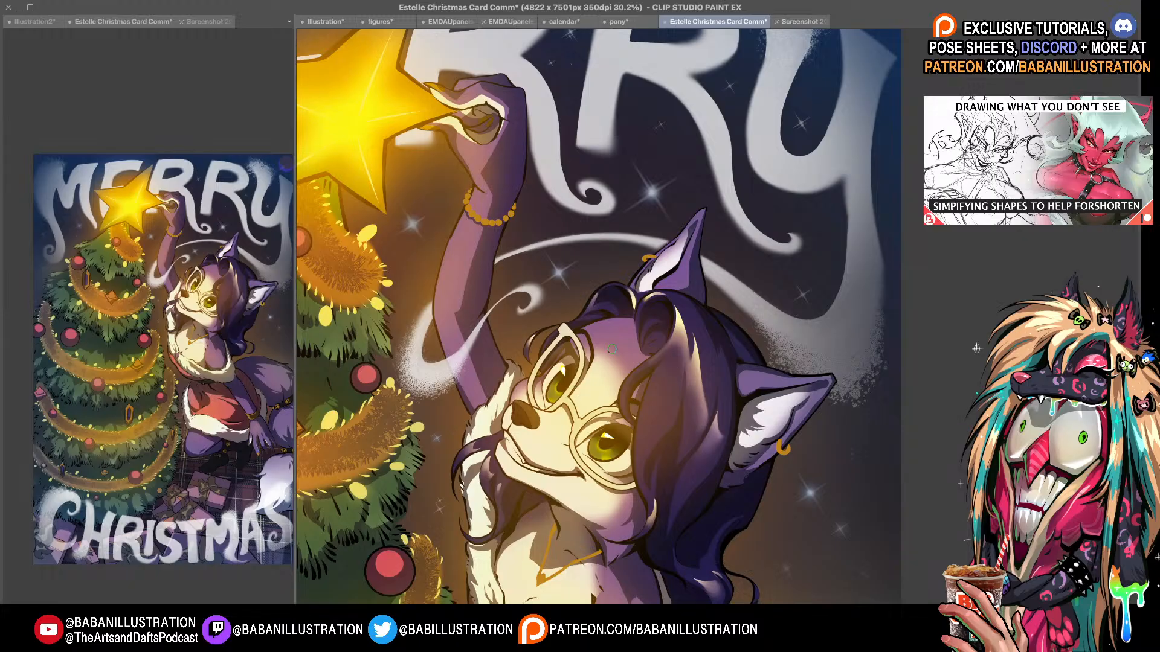
- Paint a thin gold rim light along the back edge of the character's red dress, between the arm and the tail
{"action": "left_click_drag", "start_coordinate": [714, 373], "coordinate": [644, 262]}
{"action": "left_click_drag", "start_coordinate": [621, 527], "coordinate": [524, 407]}
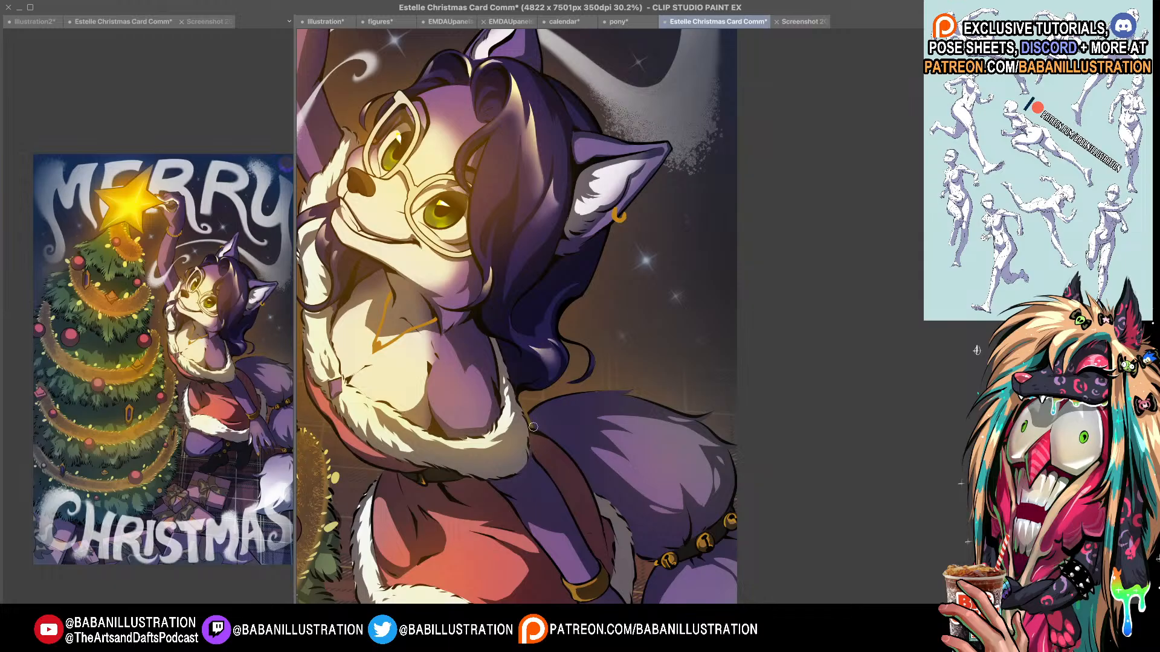
{"action": "left_click_drag", "start_coordinate": [656, 397], "coordinate": [647, 391]}
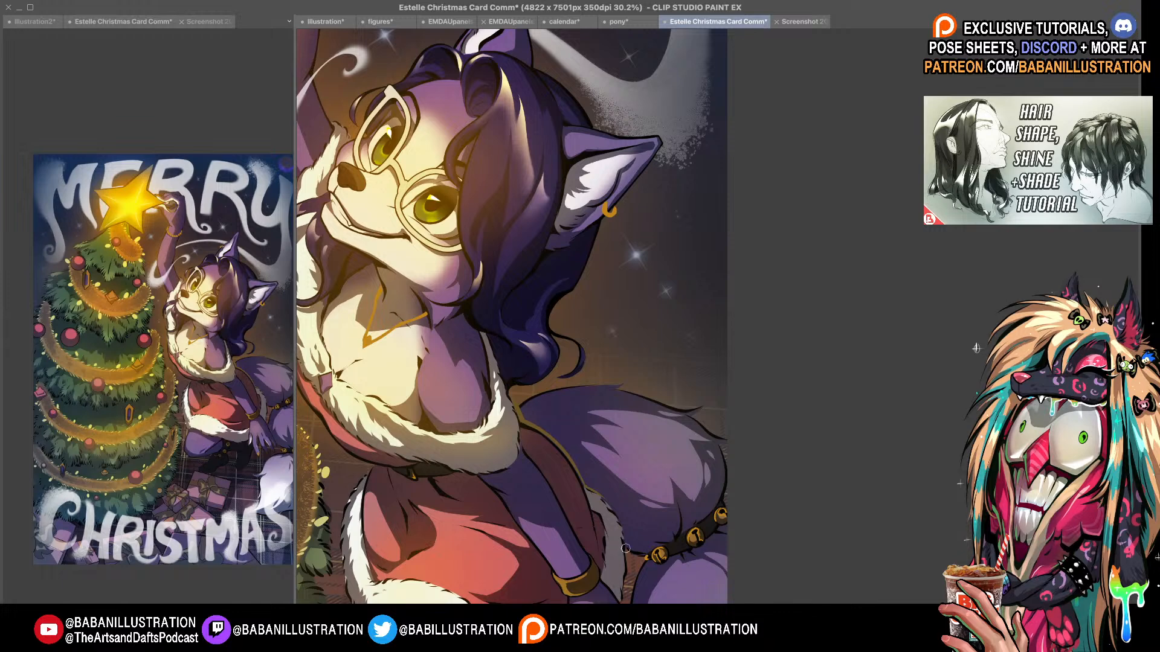
{"action": "left_click_drag", "start_coordinate": [515, 366], "coordinate": [654, 361]}
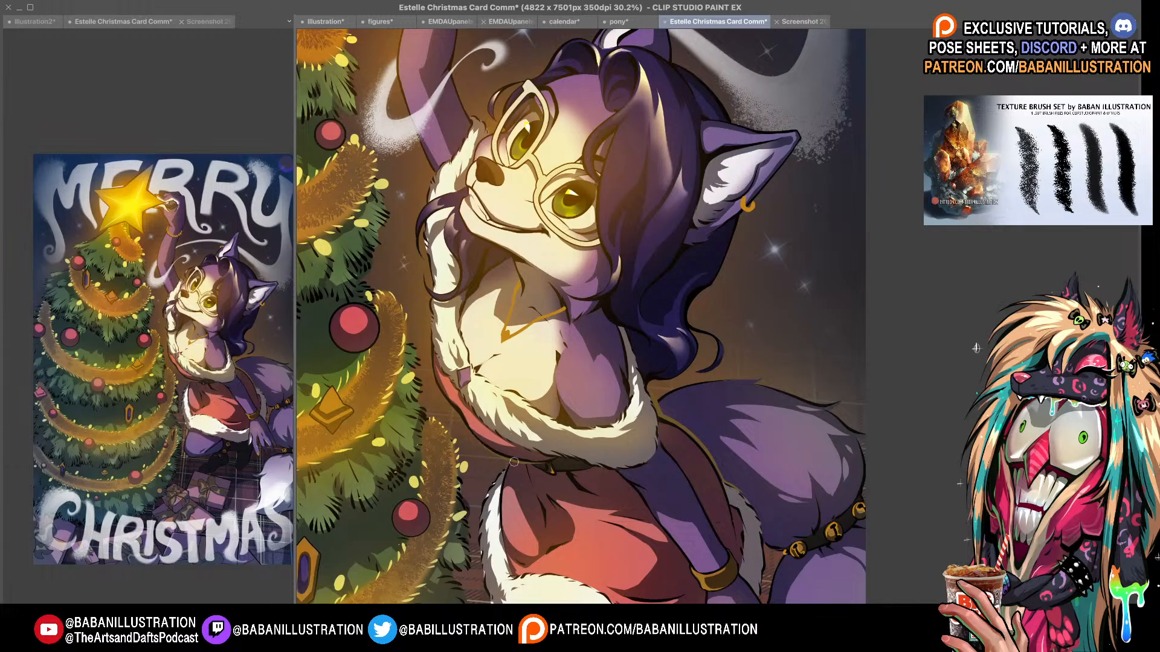
{"action": "left_click_drag", "start_coordinate": [719, 277], "coordinate": [648, 365]}
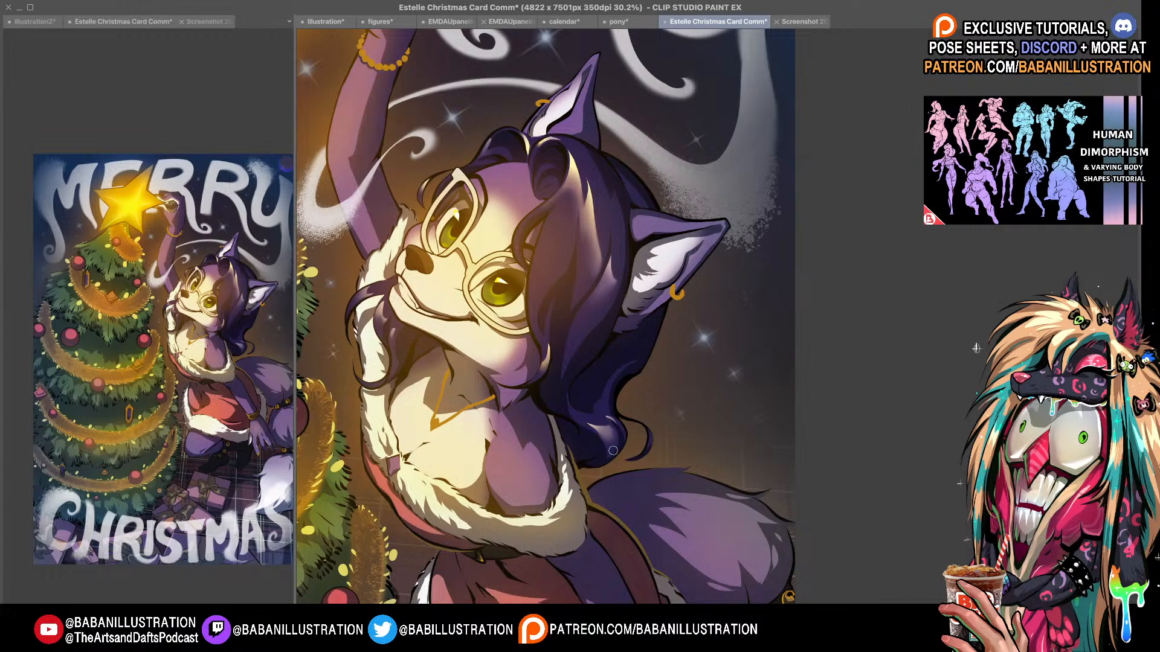
{"action": "left_click_drag", "start_coordinate": [621, 468], "coordinate": [606, 174]}
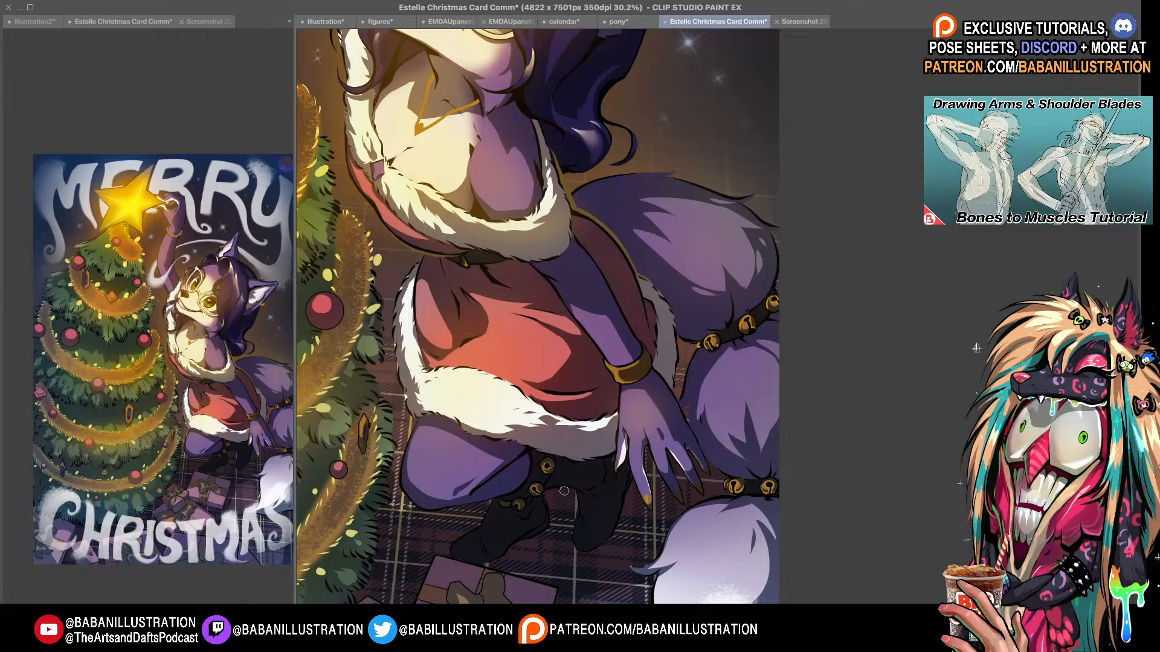
{"action": "left_click_drag", "start_coordinate": [547, 461], "coordinate": [557, 446]}
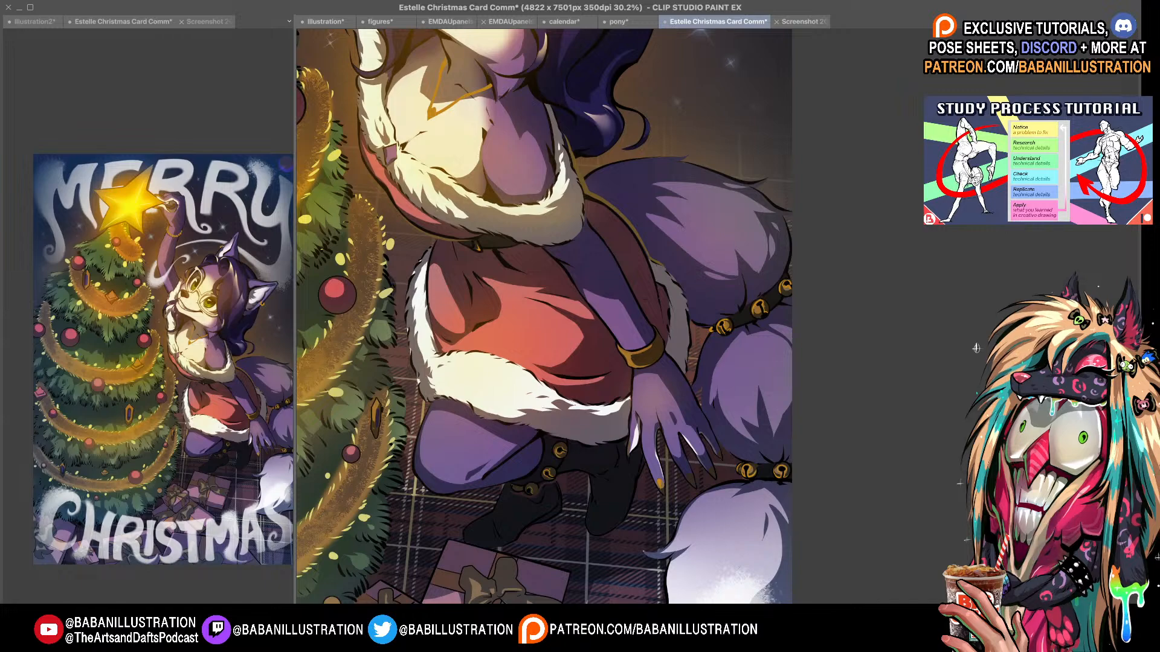
- Paint a thin gold rim light along the outer back edge of the character's long hair, up to the ear
{"action": "left_click_drag", "start_coordinate": [552, 484], "coordinate": [526, 531]}
{"action": "left_click_drag", "start_coordinate": [531, 302], "coordinate": [459, 337]}
{"action": "left_click_drag", "start_coordinate": [654, 422], "coordinate": [658, 454]}
{"action": "left_click_drag", "start_coordinate": [511, 311], "coordinate": [550, 565]}
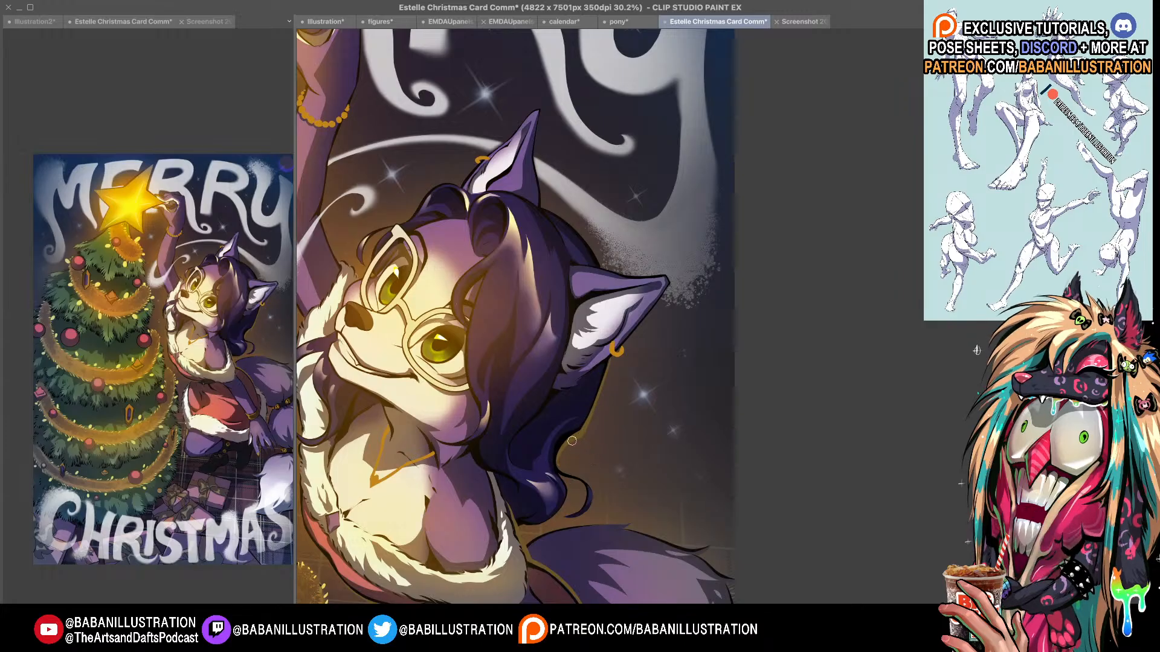
{"action": "left_click_drag", "start_coordinate": [576, 434], "coordinate": [594, 470]}
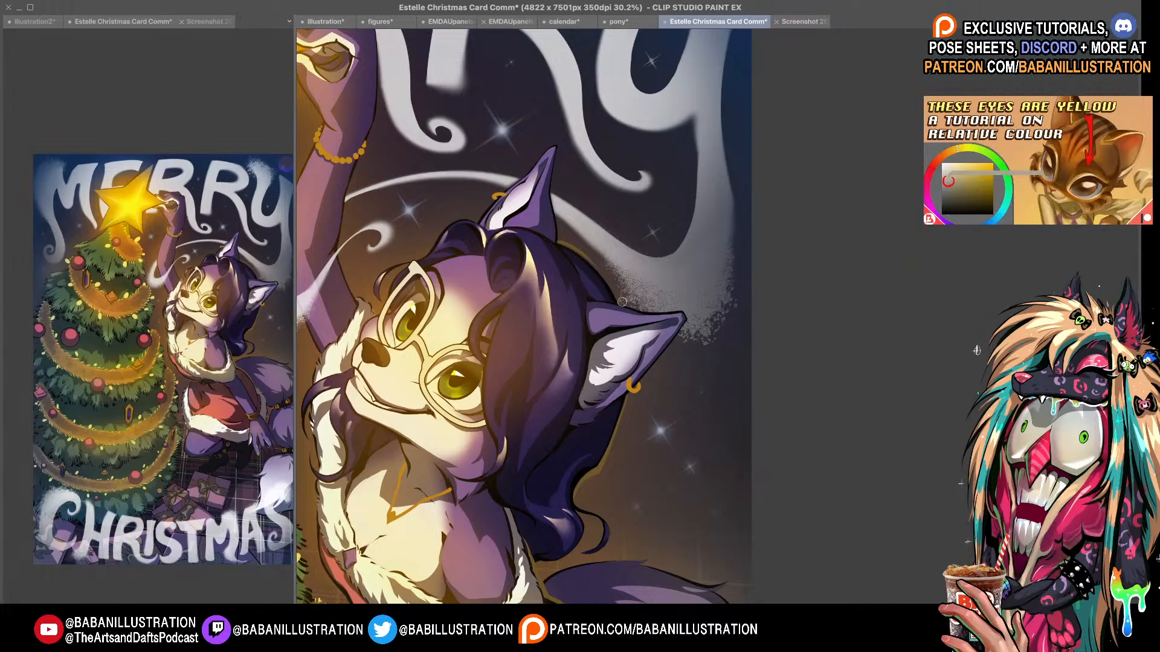
{"action": "mouse_move", "coordinate": [575, 254]}
{"action": "left_mouse_down"}
{"action": "mouse_move", "coordinate": [578, 302]}
{"action": "mouse_move", "coordinate": [601, 318]}
{"action": "left_mouse_up"}
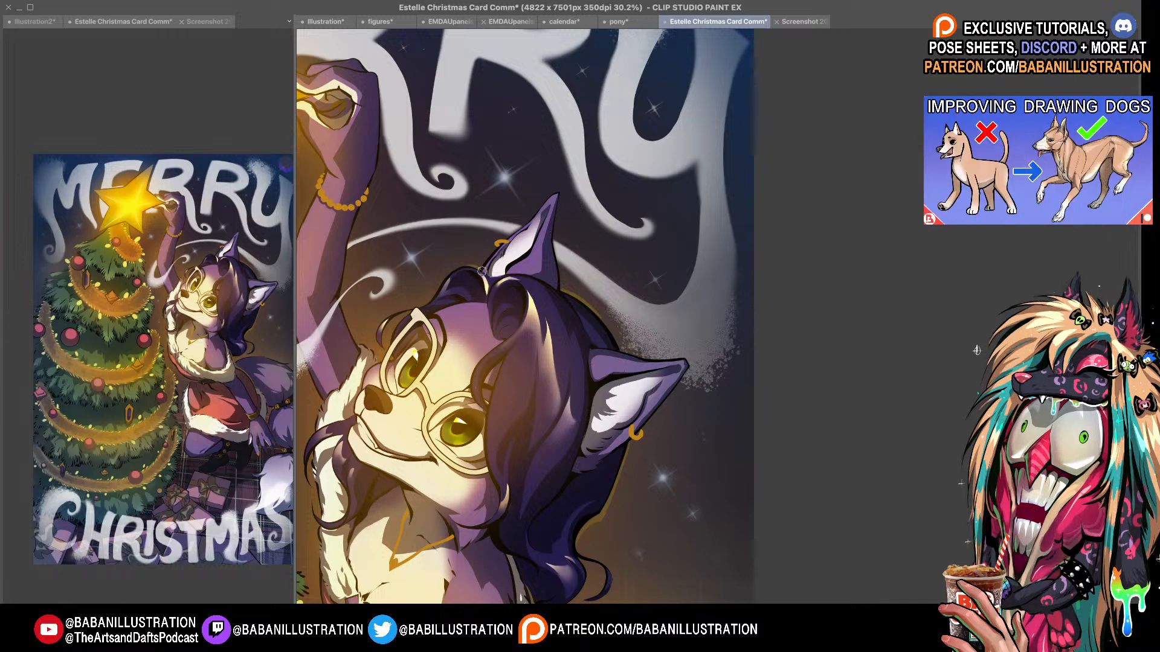
- Paint a thin gold rim light along the outer edge of the character's raised hand and arm
{"action": "scroll", "coordinate": [484, 407], "scroll_direction": "left", "scroll_amount": 3}
{"action": "scroll", "coordinate": [483, 407], "scroll_direction": "up", "scroll_amount": 1}
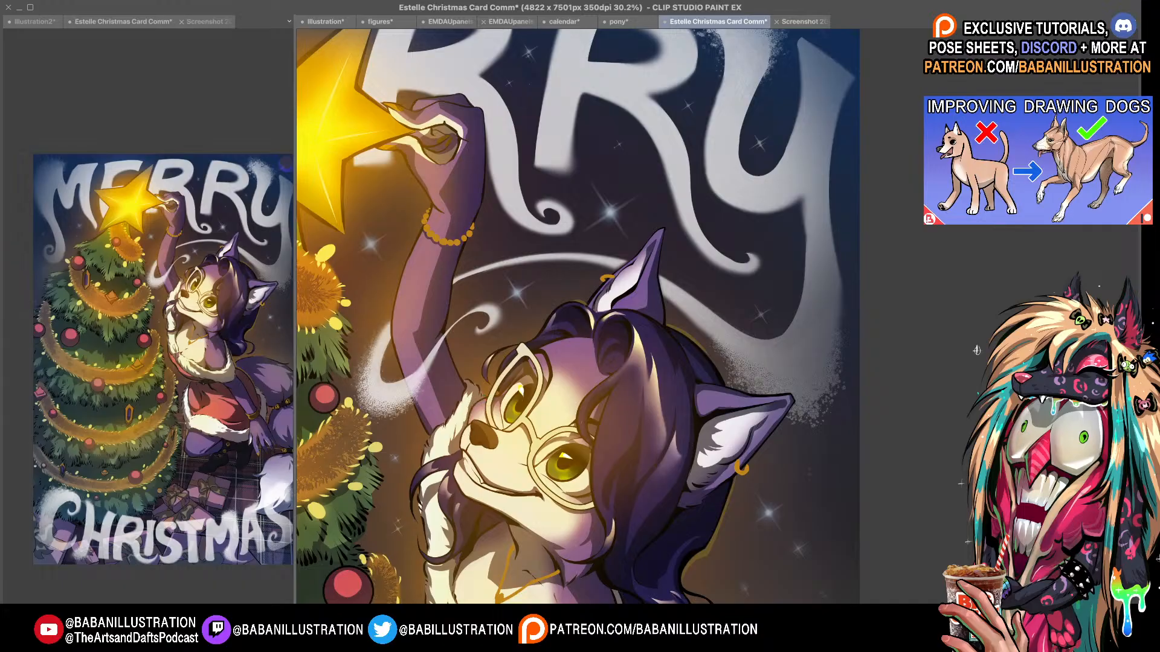
{"action": "scroll", "coordinate": [583, 147], "scroll_direction": "right", "scroll_amount": 2}
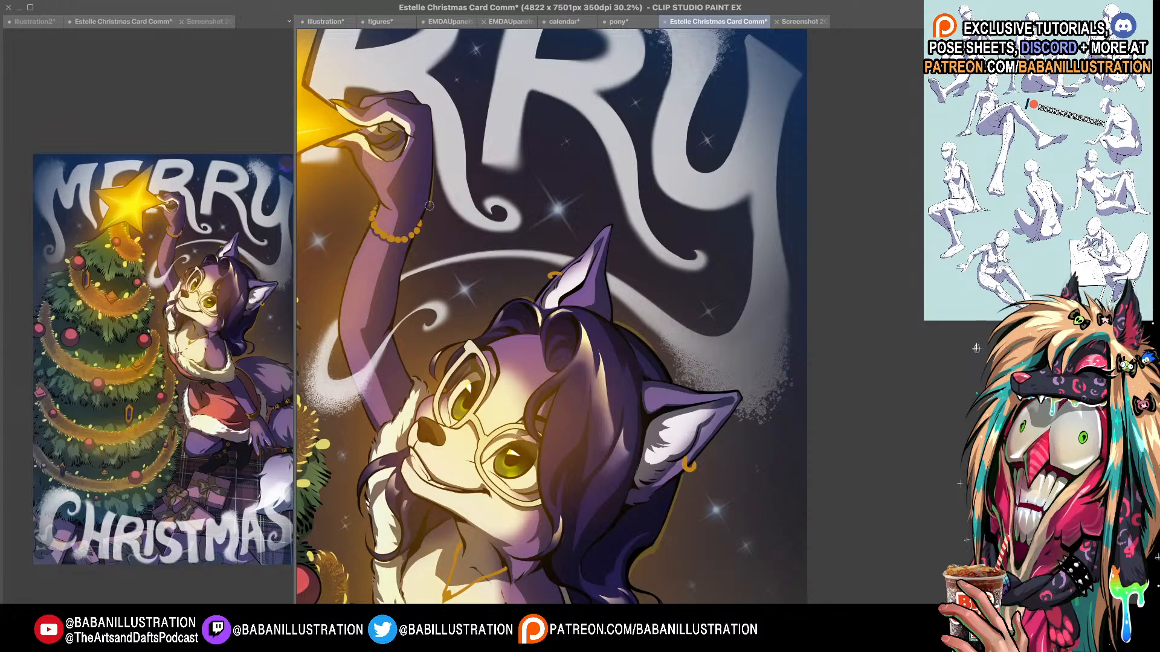
{"action": "scroll", "coordinate": [423, 217], "scroll_direction": "up", "scroll_amount": 1}
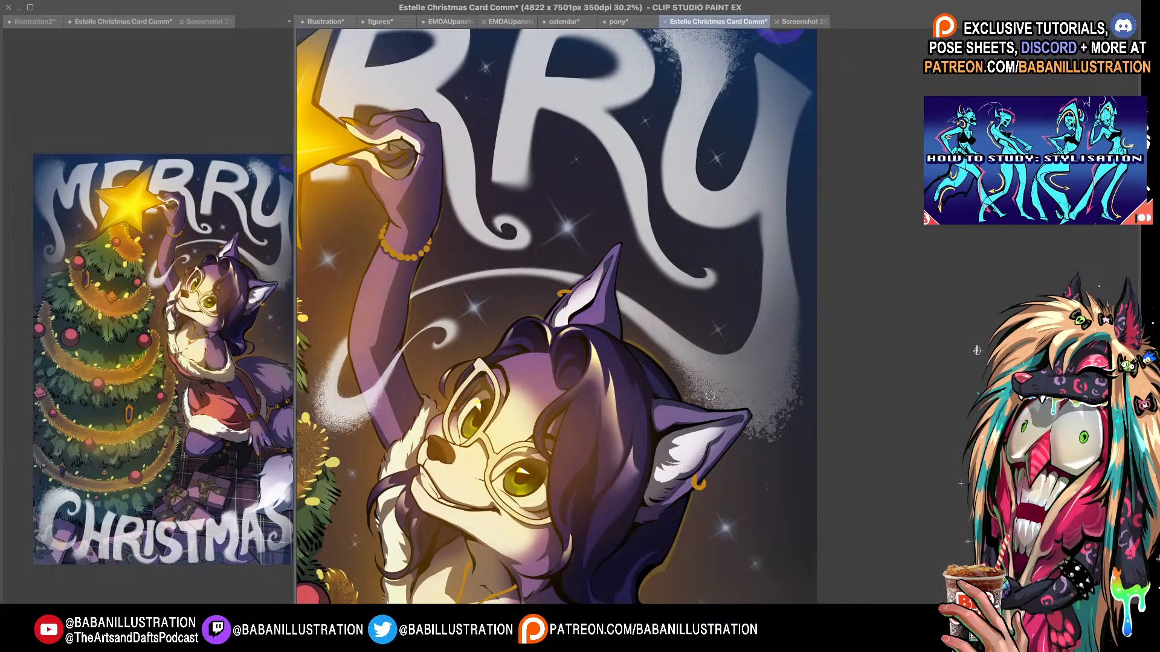
- Extend the thin gold rim light around the outer edges of both ears and the crown of the hair
{"action": "left_click_drag", "start_coordinate": [707, 385], "coordinate": [676, 308]}
{"action": "left_click_drag", "start_coordinate": [674, 373], "coordinate": [691, 365]}
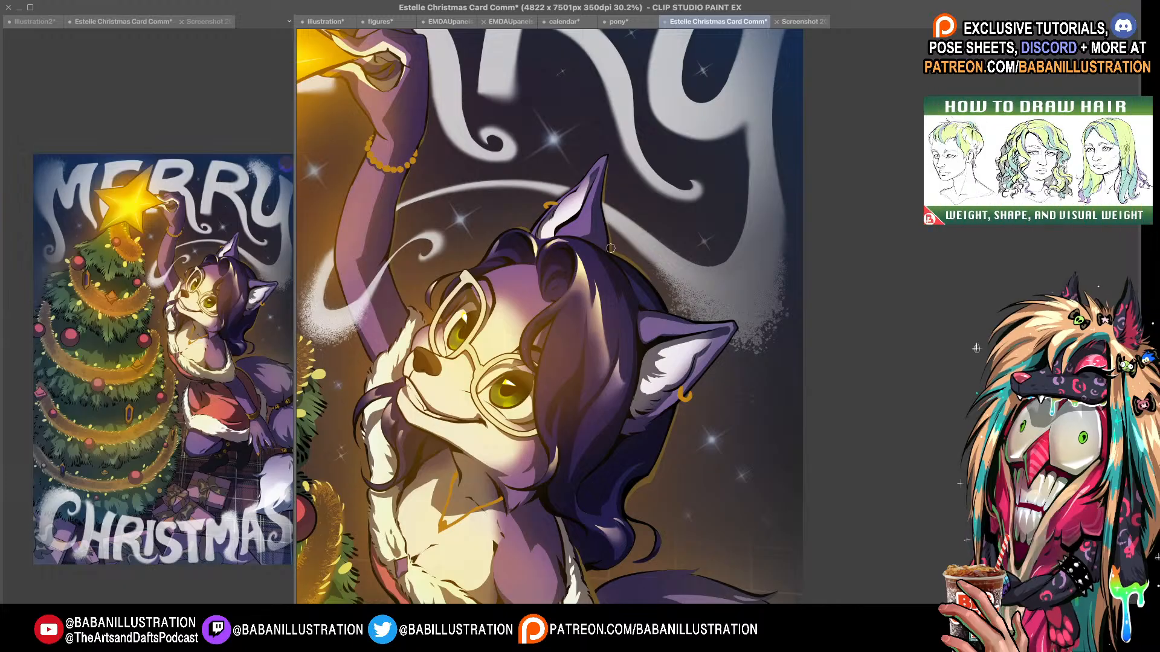
{"action": "left_click_drag", "start_coordinate": [701, 166], "coordinate": [685, 191]}
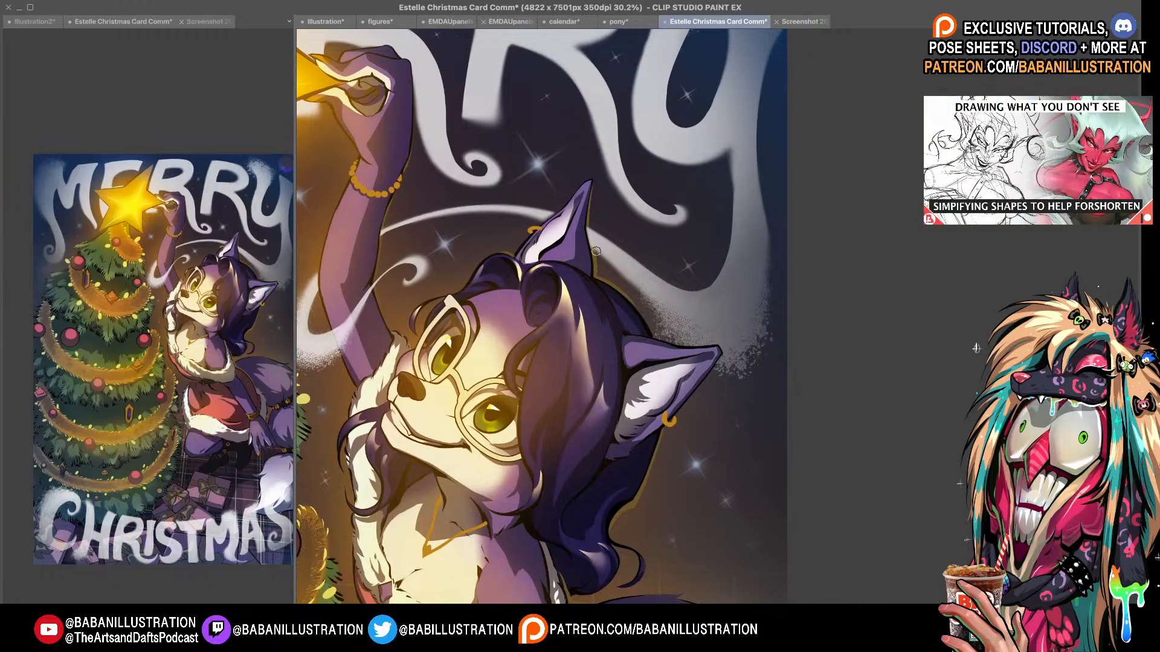
{"action": "left_click_drag", "start_coordinate": [732, 321], "coordinate": [737, 281]}
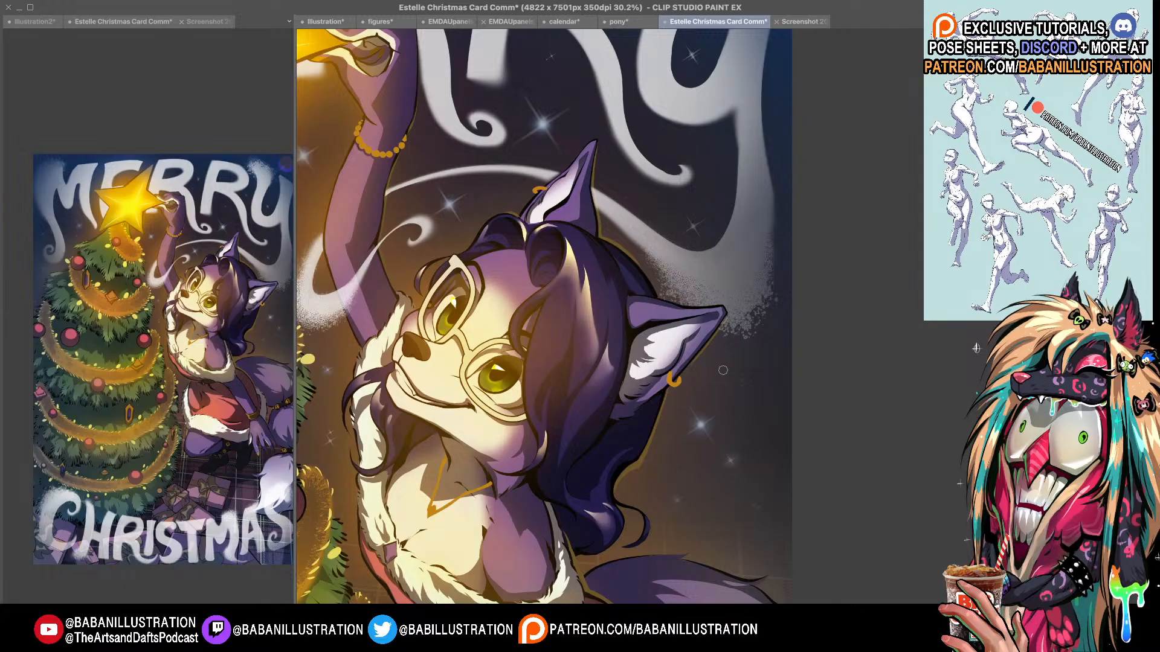
{"action": "left_click_drag", "start_coordinate": [739, 286], "coordinate": [747, 304]}
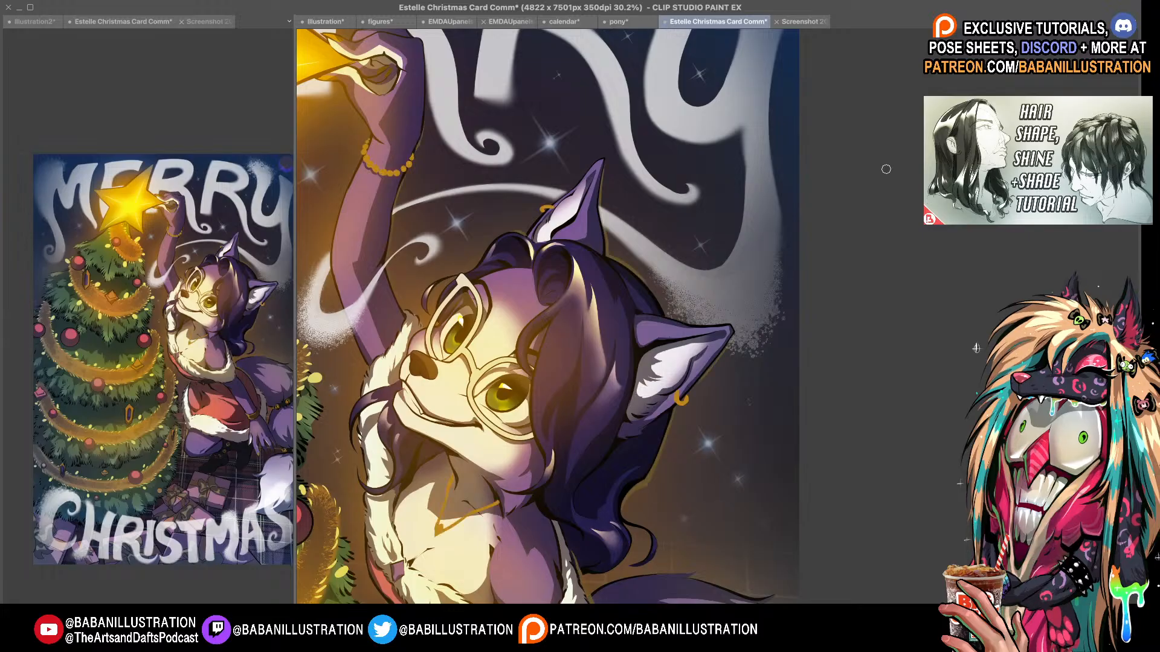
- Check the face and the rim lighting in a mirrored canvas view, and restore the normal orientation
{"action": "left_click_drag", "start_coordinate": [559, 370], "coordinate": [587, 383]}
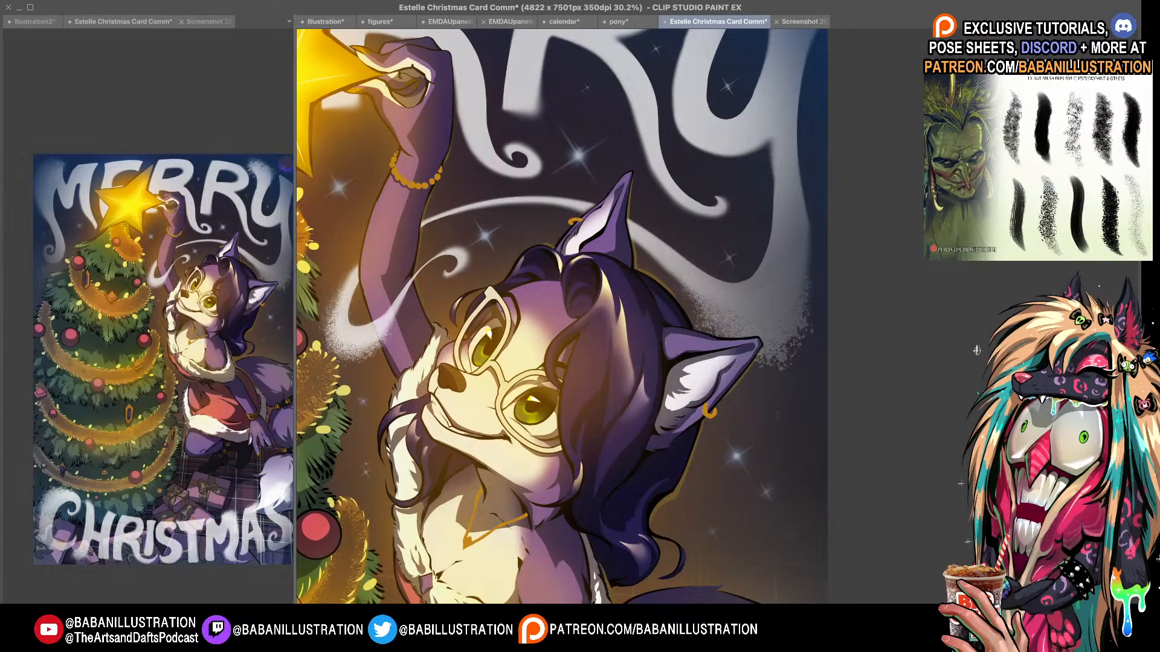
{"action": "left_click_drag", "start_coordinate": [588, 393], "coordinate": [585, 396]}
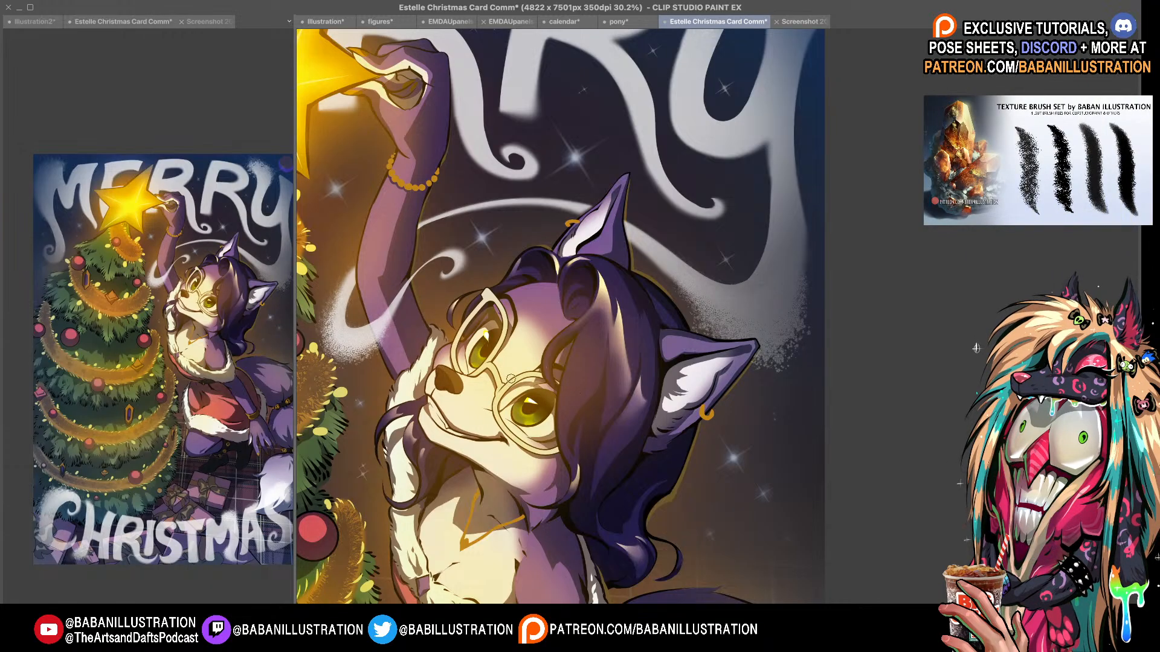
{"action": "left_click_drag", "start_coordinate": [570, 365], "coordinate": [568, 365]}
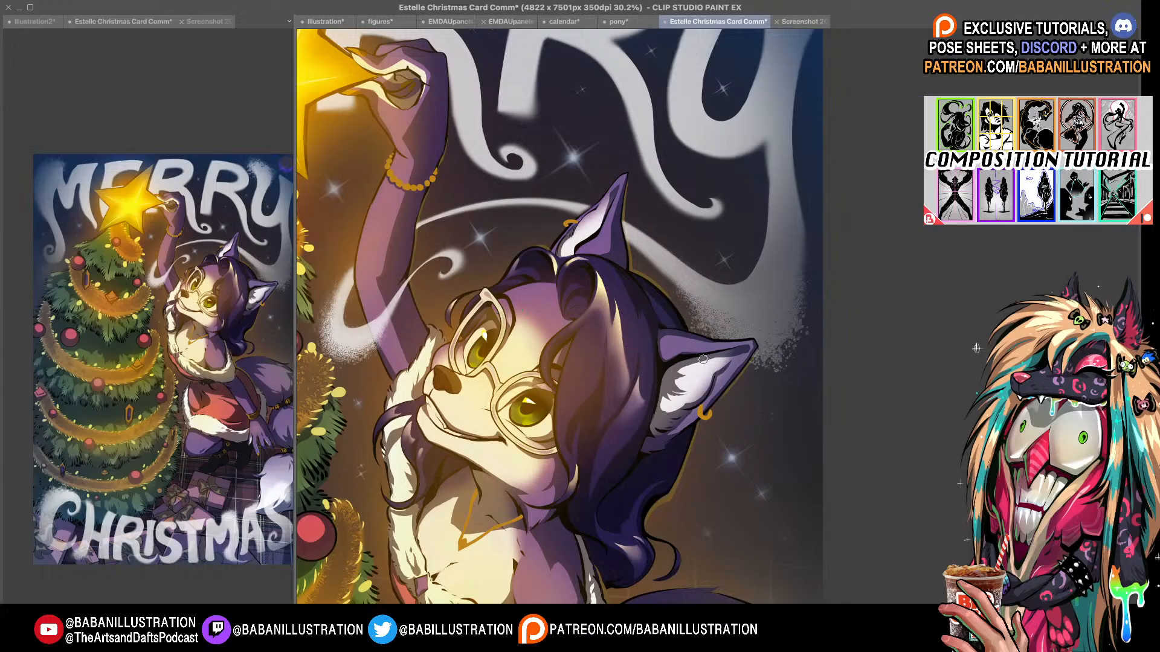
{"action": "key", "text": "h"}
{"action": "mouse_move", "coordinate": [1103, 495]}
{"action": "left_mouse_down"}
{"action": "mouse_move", "coordinate": [817, 437]}
{"action": "mouse_move", "coordinate": [712, 469]}
{"action": "mouse_move", "coordinate": [702, 490]}
{"action": "left_mouse_up"}
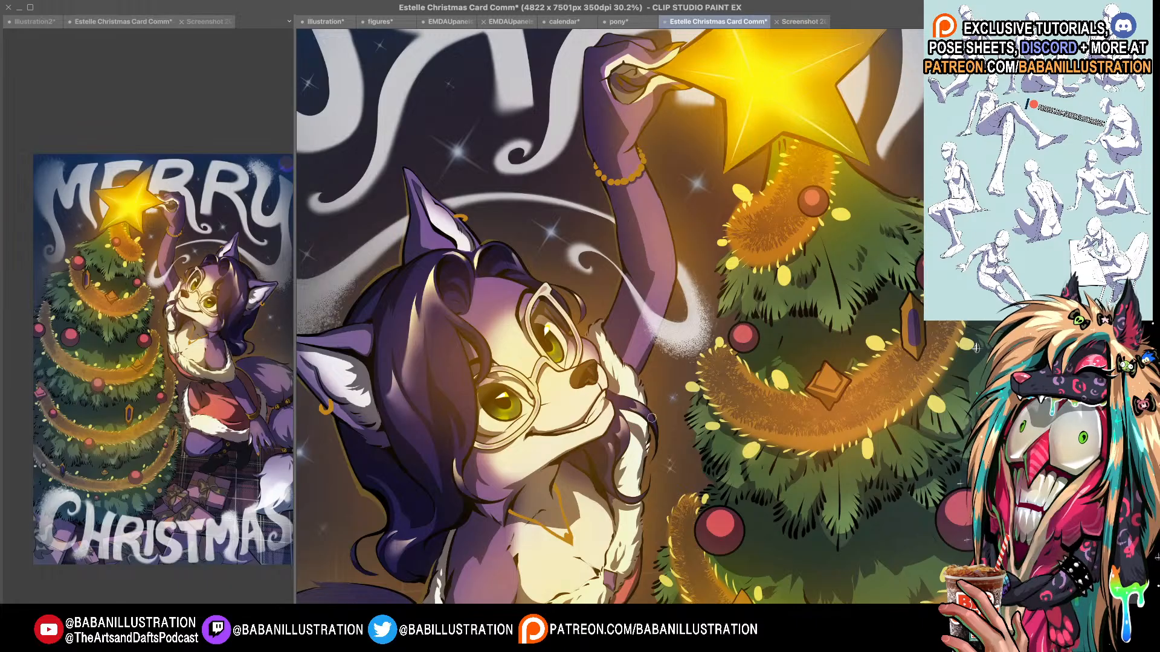
{"action": "key", "text": "h"}
{"action": "left_click_drag", "start_coordinate": [870, 351], "coordinate": [502, 376]}
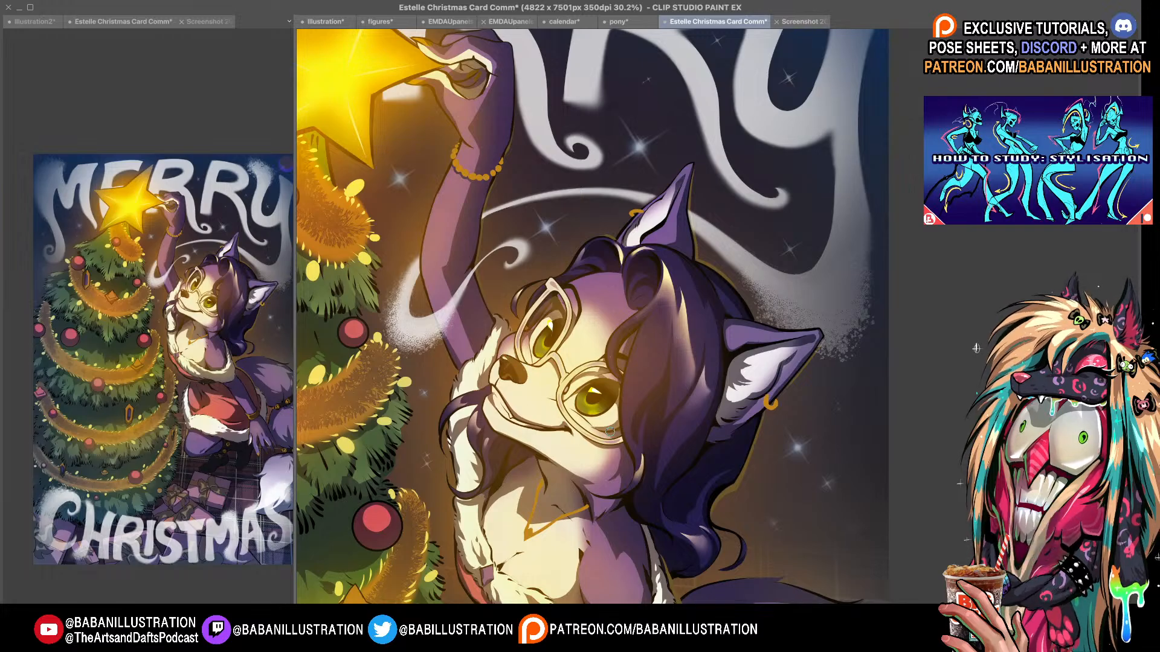
- Paint a thin gold rim light along the upper edge of the tail and behind the skirt's white fur trim
{"action": "left_click_drag", "start_coordinate": [690, 350], "coordinate": [674, 252]}
{"action": "left_click_drag", "start_coordinate": [723, 393], "coordinate": [590, 296]}
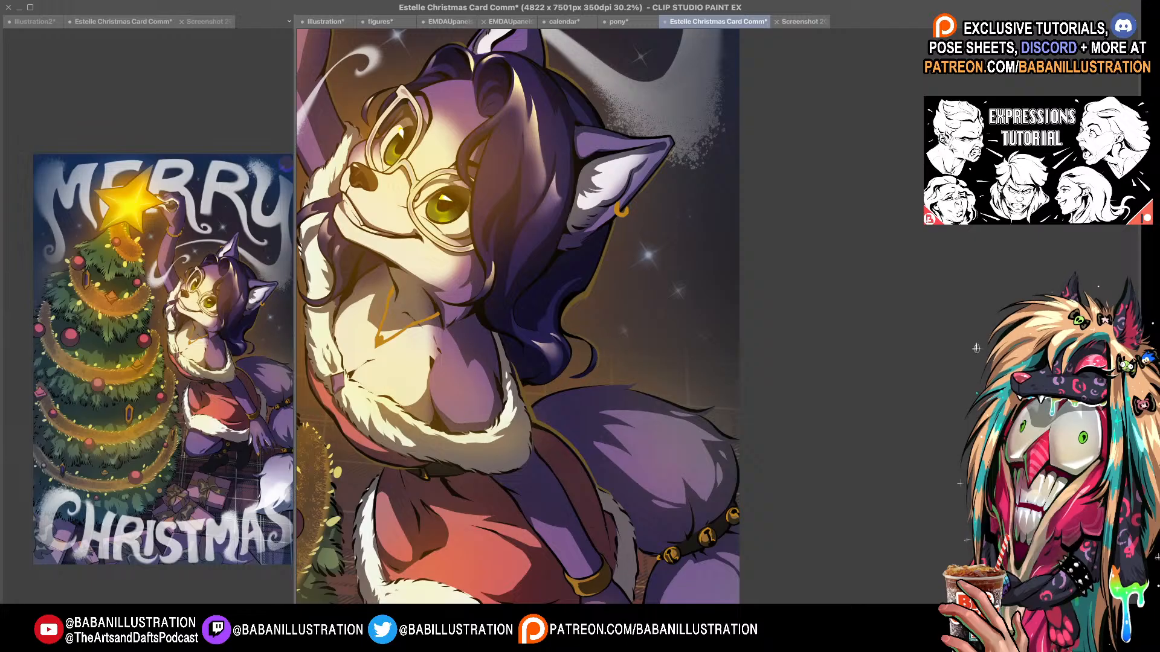
{"action": "left_click_drag", "start_coordinate": [544, 395], "coordinate": [505, 377]}
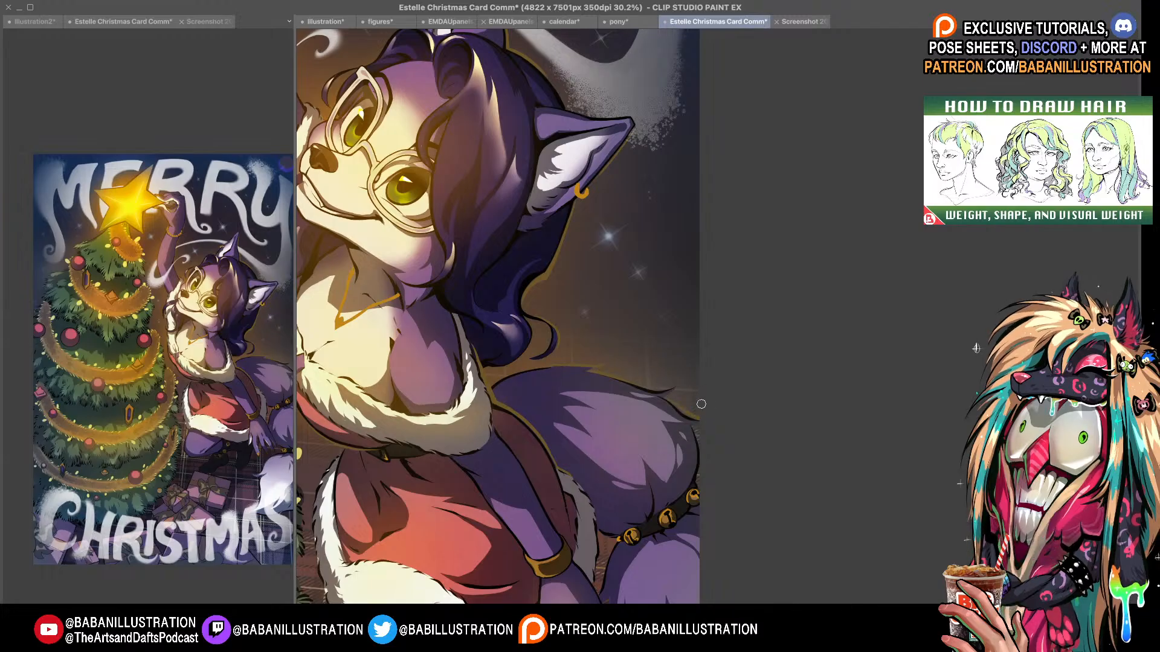
{"action": "scroll", "coordinate": [709, 422], "scroll_direction": "down", "scroll_amount": 5}
{"action": "left_click_drag", "start_coordinate": [694, 518], "coordinate": [661, 461]}
{"action": "scroll", "coordinate": [661, 461], "scroll_direction": "up", "scroll_amount": 2}
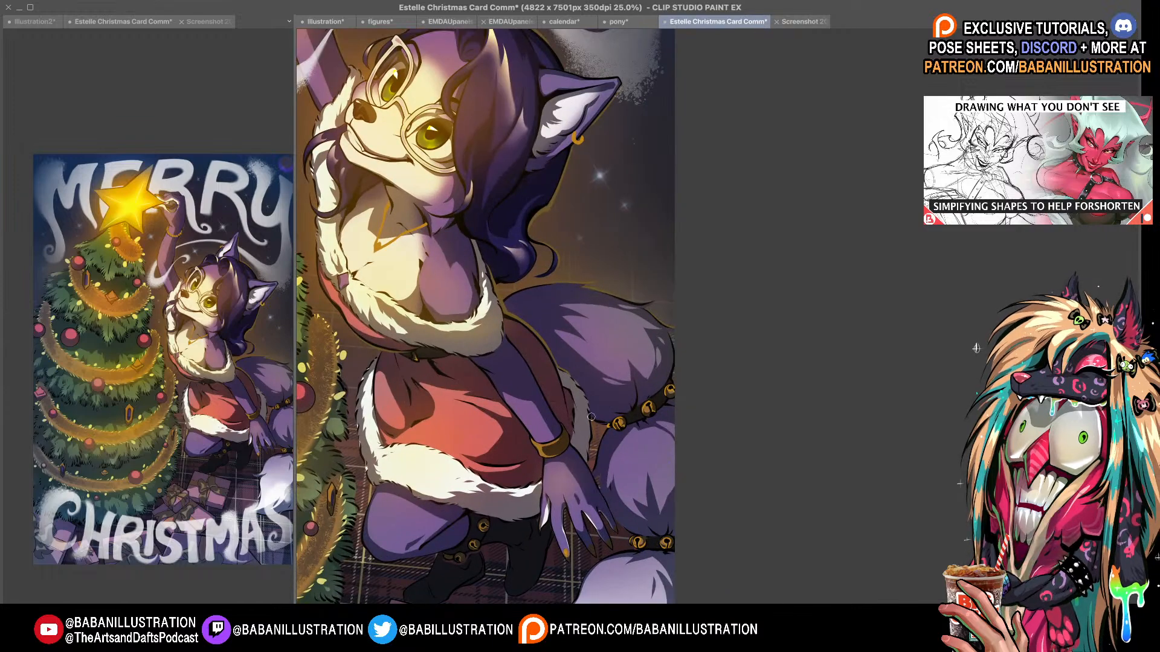
{"action": "left_click_drag", "start_coordinate": [607, 437], "coordinate": [713, 511]}
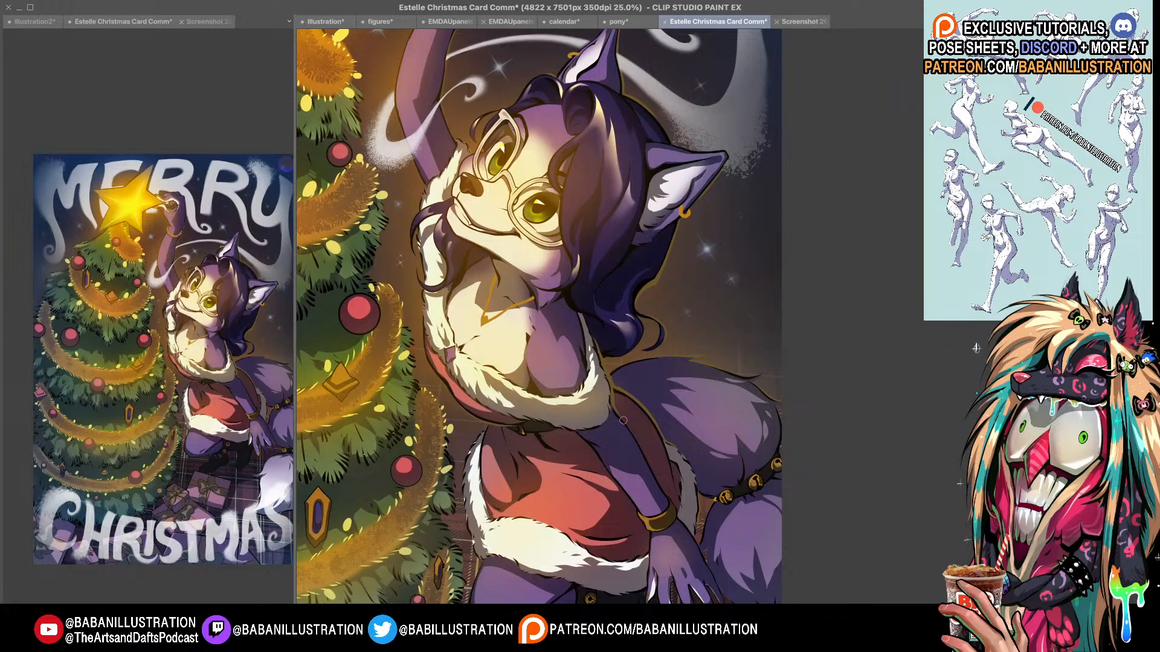
- Examine the whole card at a reduced size, and return to a close view of the character to judge the lighting
{"action": "scroll", "coordinate": [628, 417], "scroll_direction": "down", "scroll_amount": 5}
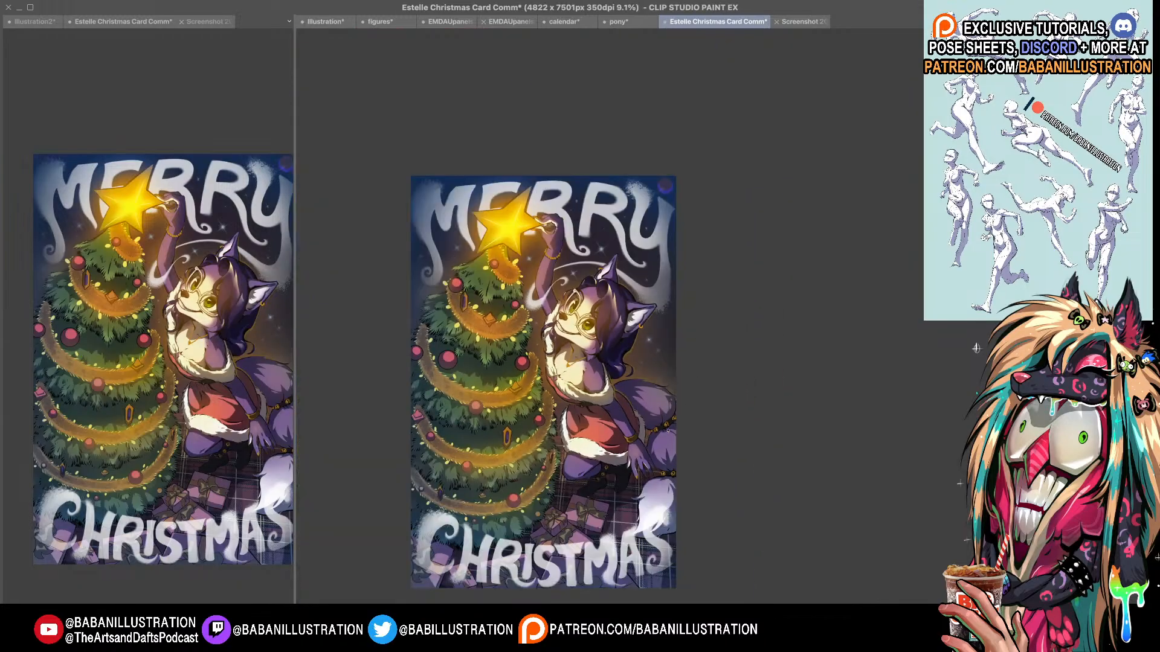
{"action": "left_click_drag", "start_coordinate": [668, 431], "coordinate": [660, 399]}
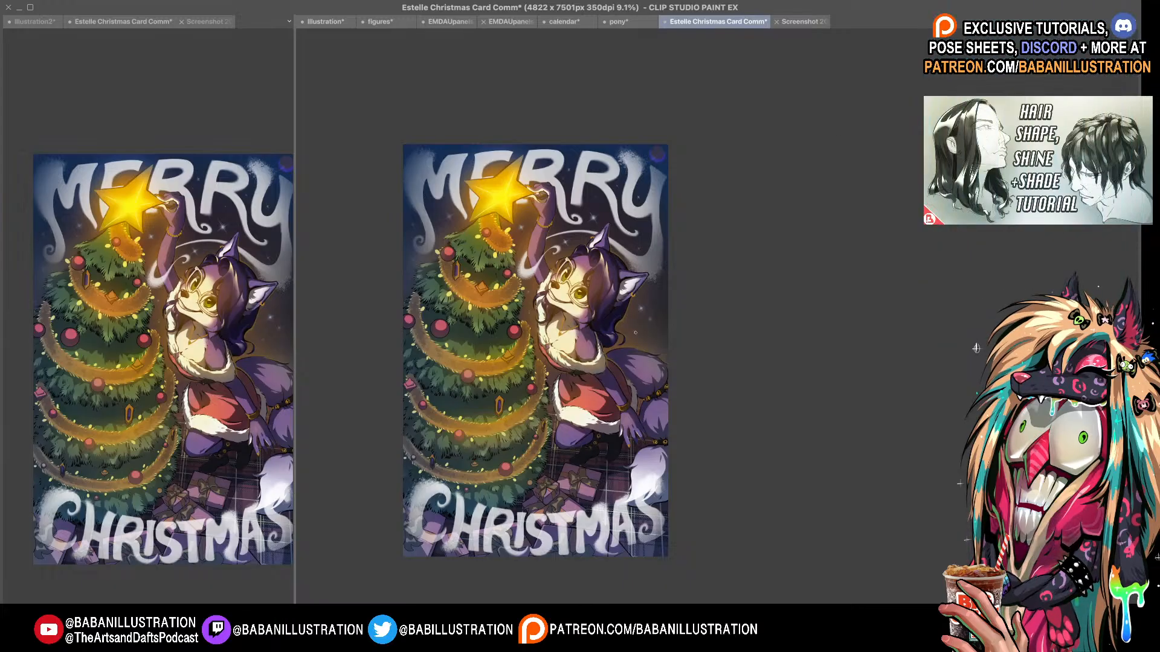
{"action": "scroll", "coordinate": [635, 333], "scroll_direction": "up", "scroll_amount": 3}
{"action": "left_click_drag", "start_coordinate": [730, 405], "coordinate": [729, 357]}
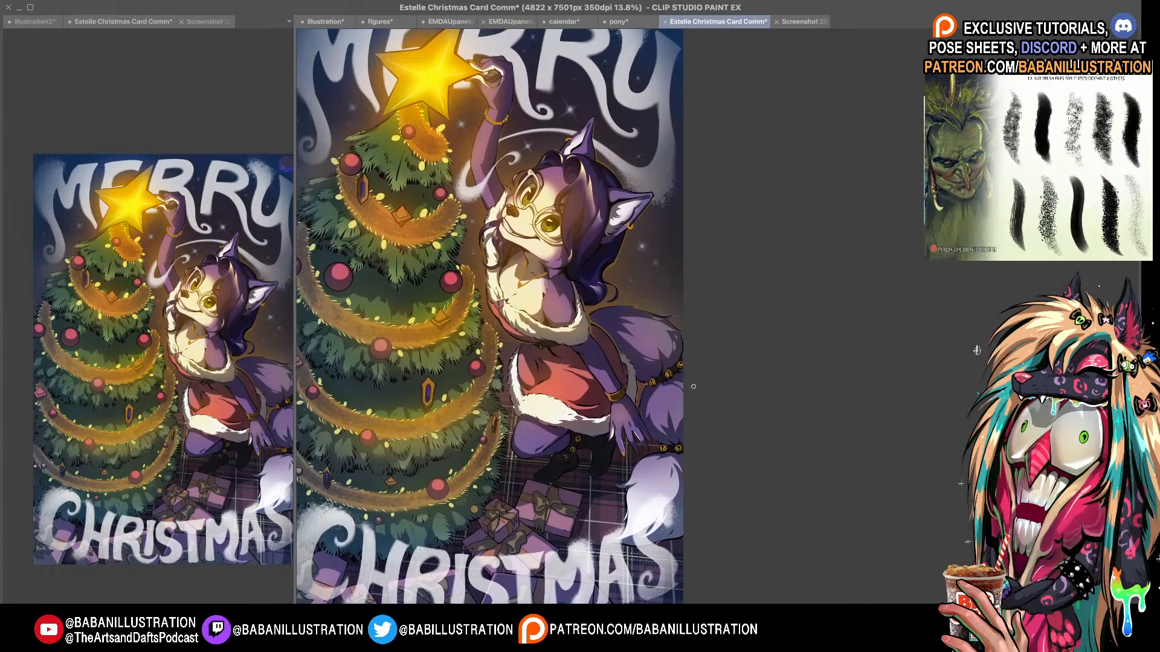
{"action": "scroll", "coordinate": [570, 299], "scroll_direction": "up", "scroll_amount": 3}
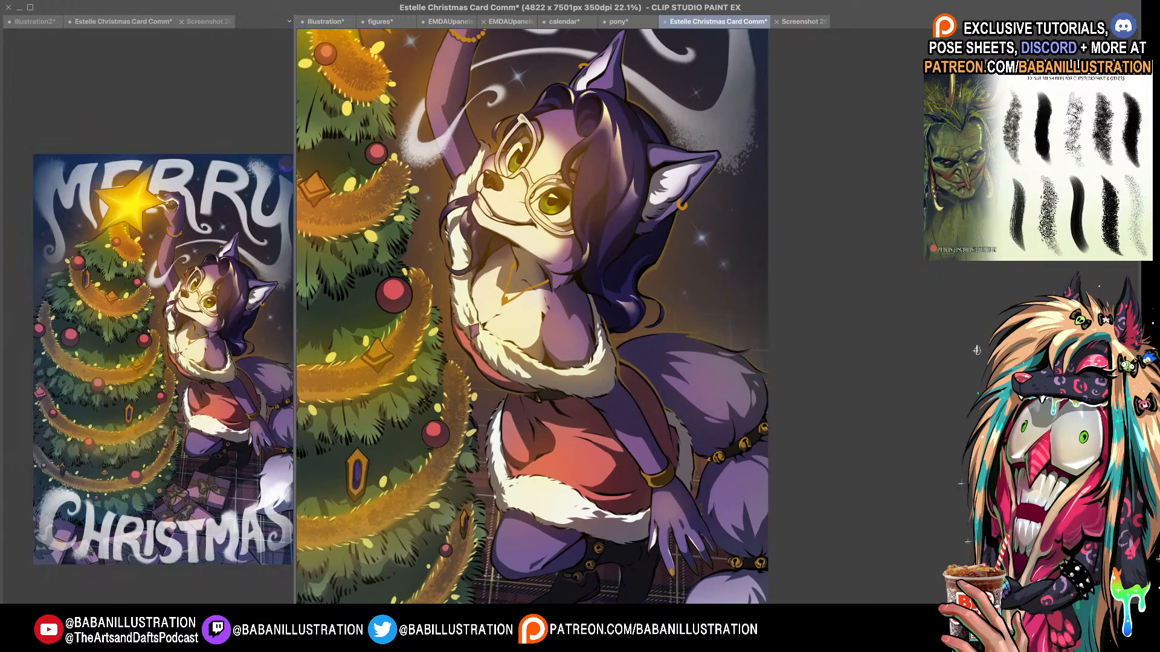
{"action": "scroll", "coordinate": [572, 304], "scroll_direction": "up", "scroll_amount": 1}
{"action": "mouse_move", "coordinate": [567, 308]}
{"action": "left_mouse_down"}
{"action": "mouse_move", "coordinate": [569, 329]}
{"action": "mouse_move", "coordinate": [543, 261]}
{"action": "mouse_move", "coordinate": [579, 327]}
{"action": "left_mouse_up"}
{"action": "scroll", "coordinate": [565, 327], "scroll_direction": "up", "scroll_amount": 1}
{"action": "scroll", "coordinate": [571, 363], "scroll_direction": "up", "scroll_amount": 1}
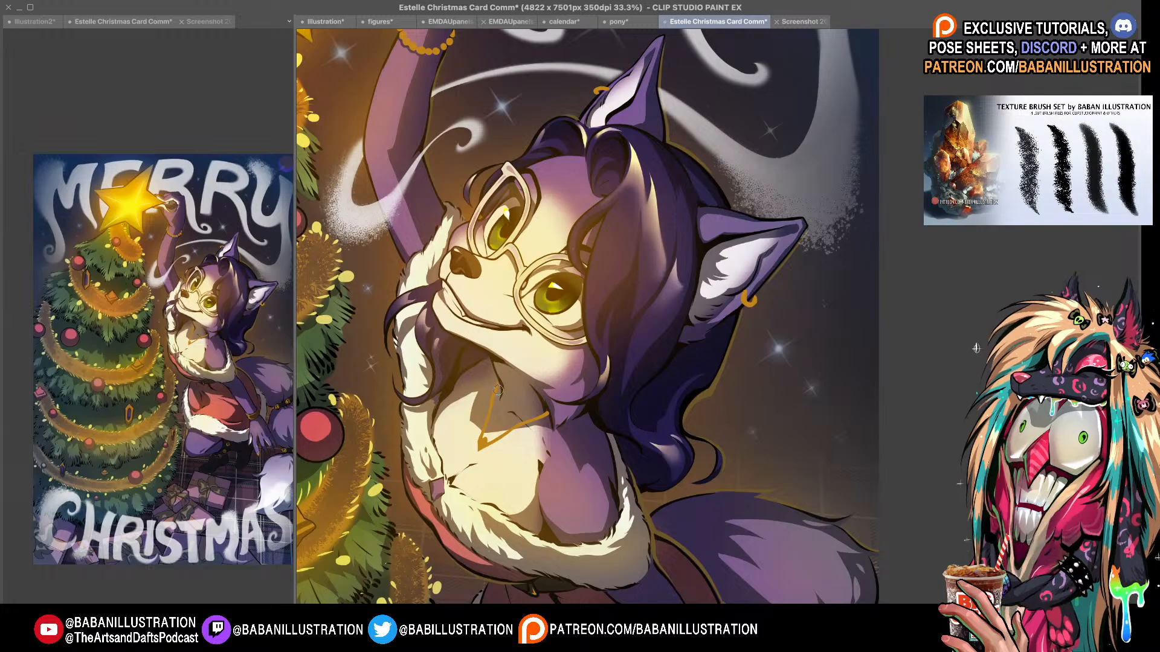
- Paint violet highlights inside both of the character's ears, undoing the unwanted strokes
{"action": "scroll", "coordinate": [498, 385], "scroll_direction": "up", "scroll_amount": 5}
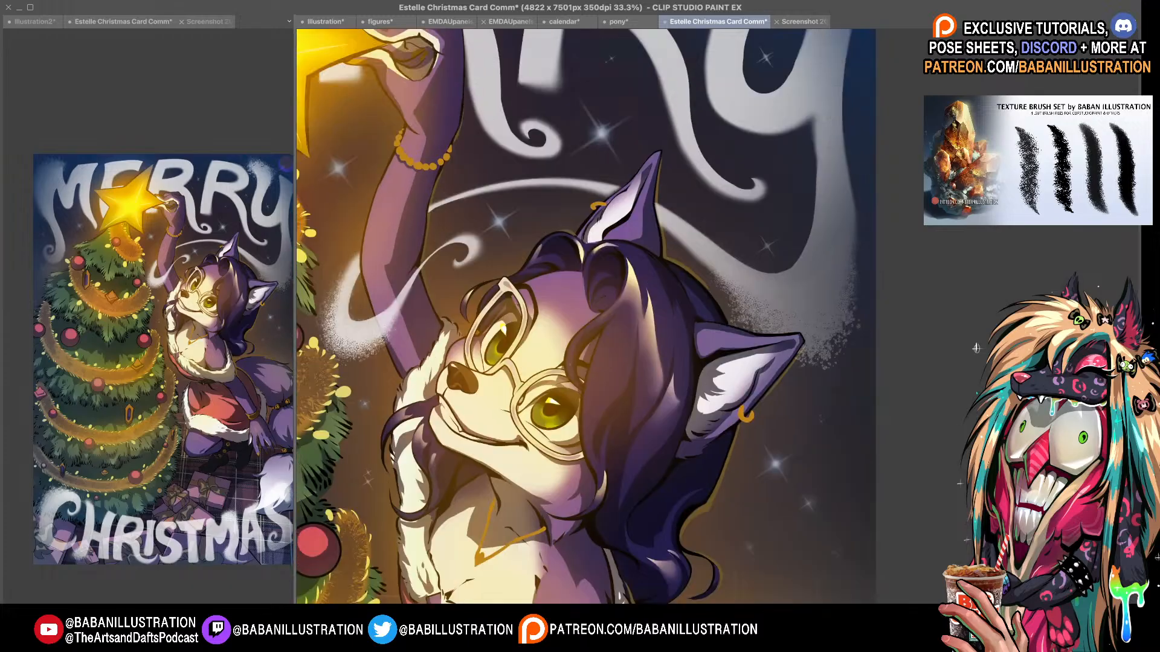
{"action": "scroll", "coordinate": [587, 317], "scroll_direction": "up", "scroll_amount": 1}
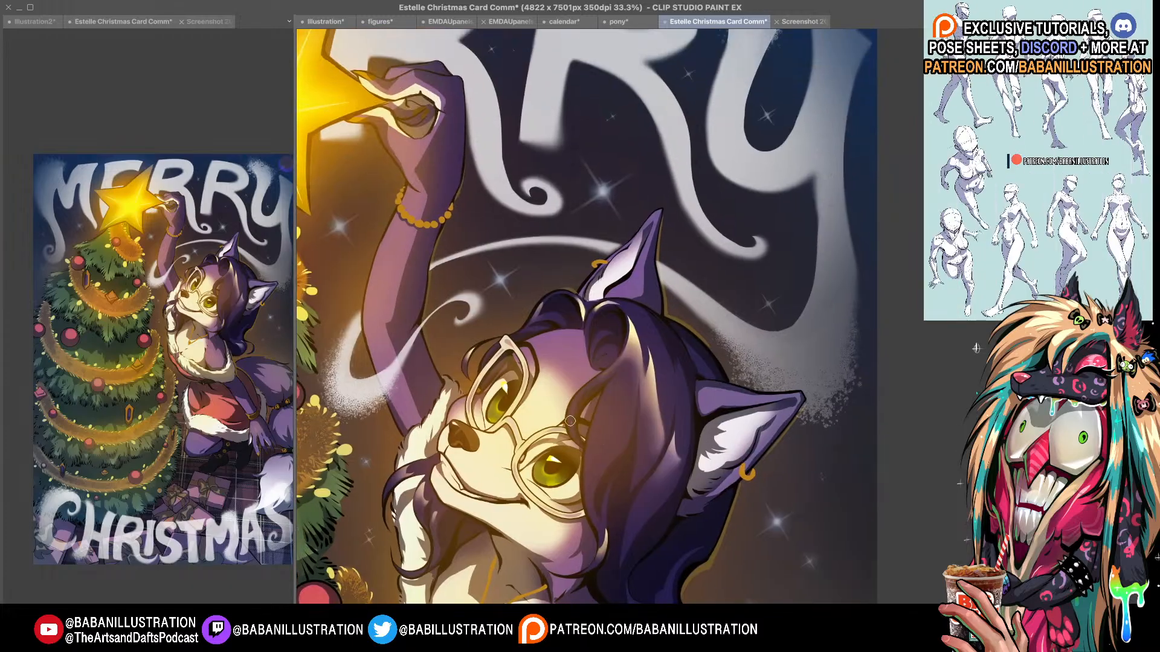
{"action": "mouse_move", "coordinate": [571, 419]}
{"action": "left_mouse_down"}
{"action": "mouse_move", "coordinate": [592, 485]}
{"action": "mouse_move", "coordinate": [581, 369]}
{"action": "mouse_move", "coordinate": [619, 492]}
{"action": "mouse_move", "coordinate": [597, 360]}
{"action": "mouse_move", "coordinate": [568, 307]}
{"action": "mouse_move", "coordinate": [556, 318]}
{"action": "mouse_move", "coordinate": [573, 310]}
{"action": "mouse_move", "coordinate": [504, 389]}
{"action": "mouse_move", "coordinate": [507, 358]}
{"action": "left_mouse_up"}
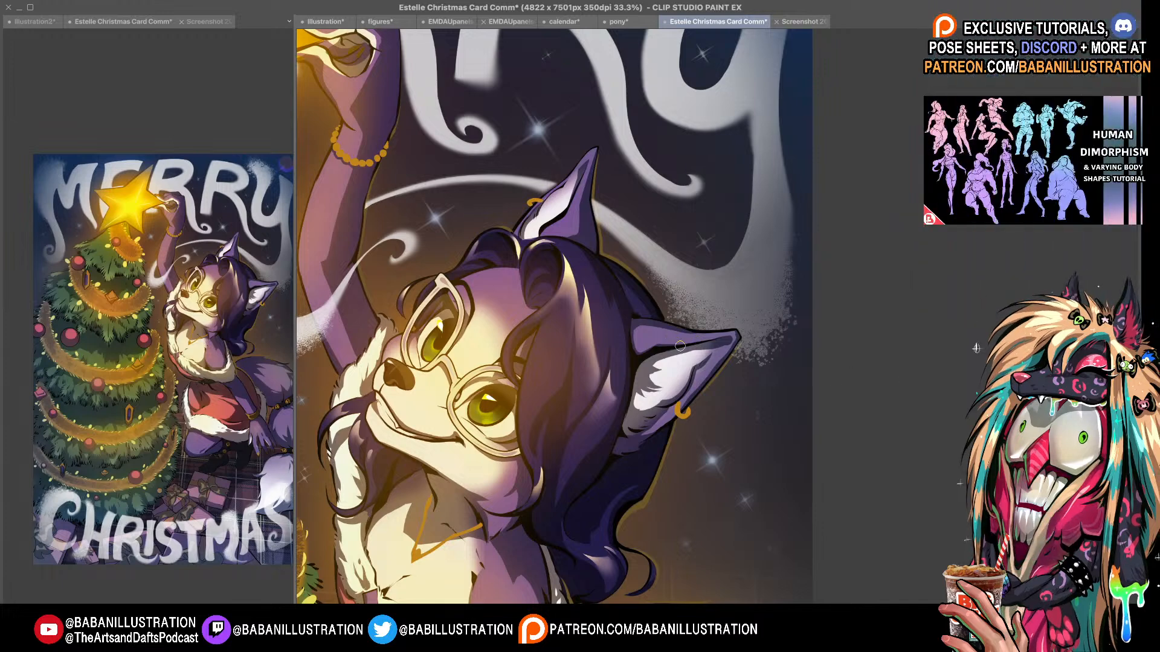
{"action": "left_click_drag", "start_coordinate": [681, 346], "coordinate": [682, 339]}
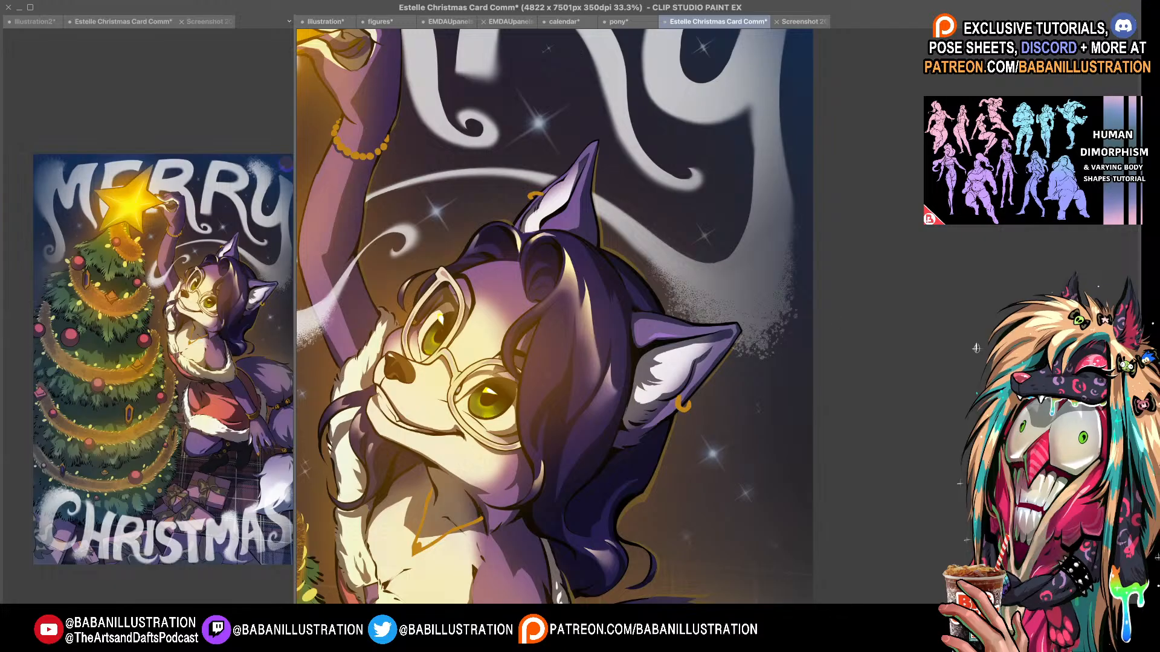
{"action": "mouse_move", "coordinate": [668, 318]}
{"action": "left_mouse_down"}
{"action": "mouse_move", "coordinate": [658, 357]}
{"action": "mouse_move", "coordinate": [688, 360]}
{"action": "mouse_move", "coordinate": [656, 361]}
{"action": "mouse_move", "coordinate": [724, 354]}
{"action": "mouse_move", "coordinate": [690, 360]}
{"action": "left_mouse_up"}
{"action": "key", "text": "ctrl+z"}
{"action": "key", "text": "ctrl+z"}
{"action": "left_click_drag", "start_coordinate": [676, 277], "coordinate": [693, 291]}
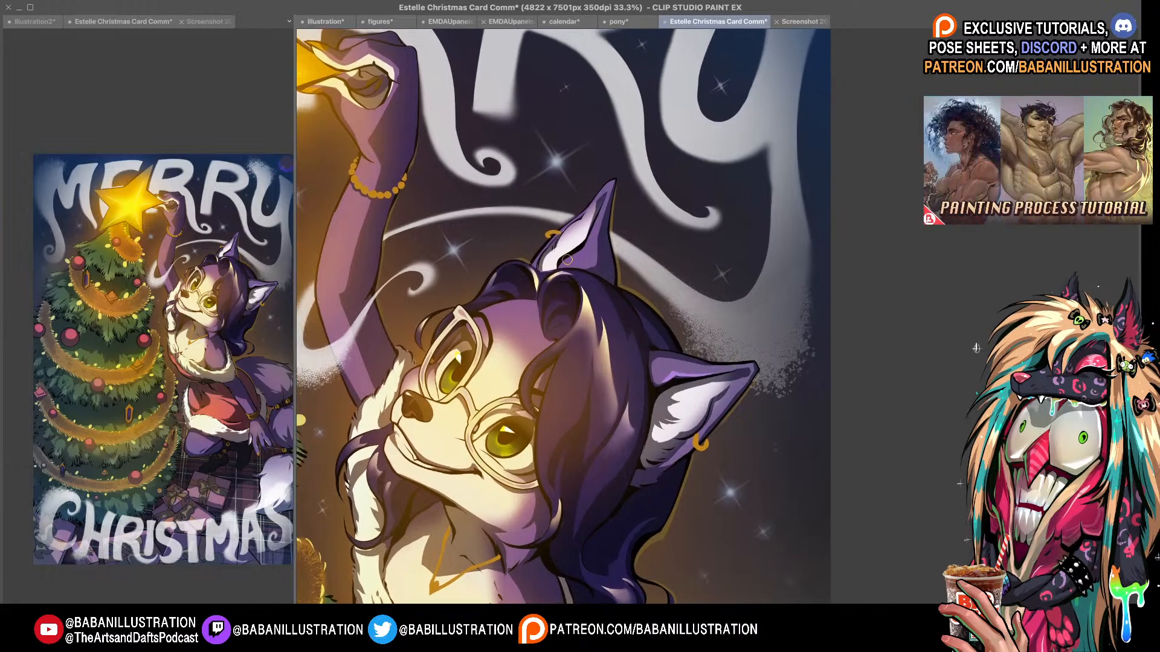
{"action": "left_click_drag", "start_coordinate": [560, 265], "coordinate": [589, 242]}
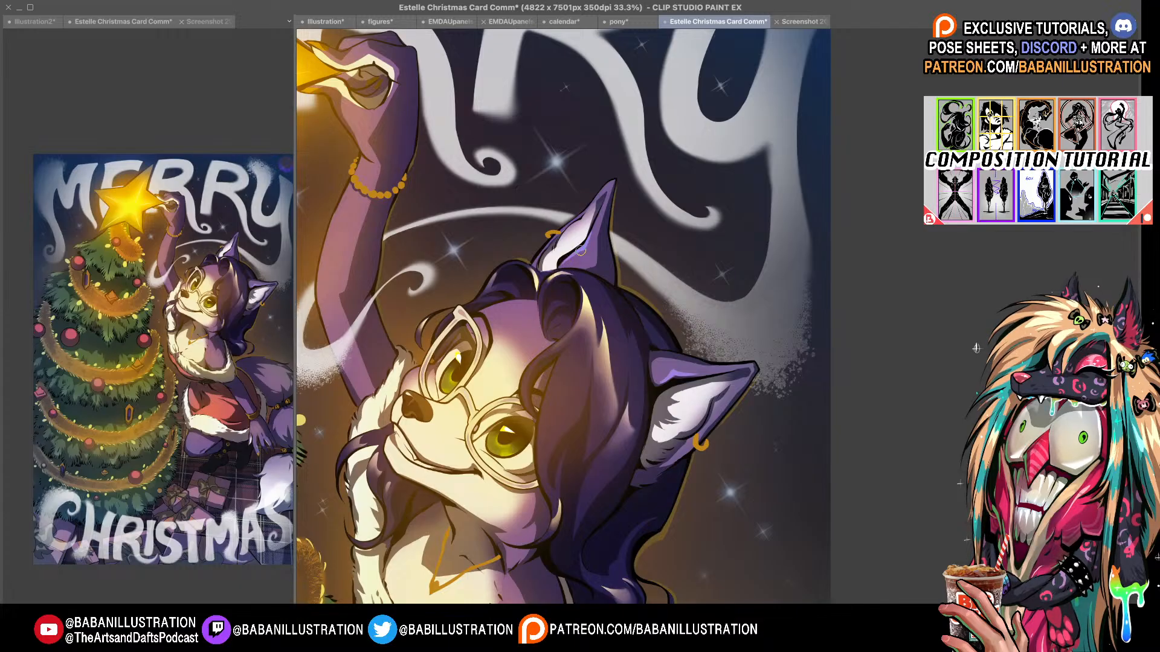
- Paint a soft violet highlight on the shadowed side of the character's chest, and touch up the hair highlights
{"action": "scroll", "coordinate": [598, 276], "scroll_direction": "down", "scroll_amount": 5}
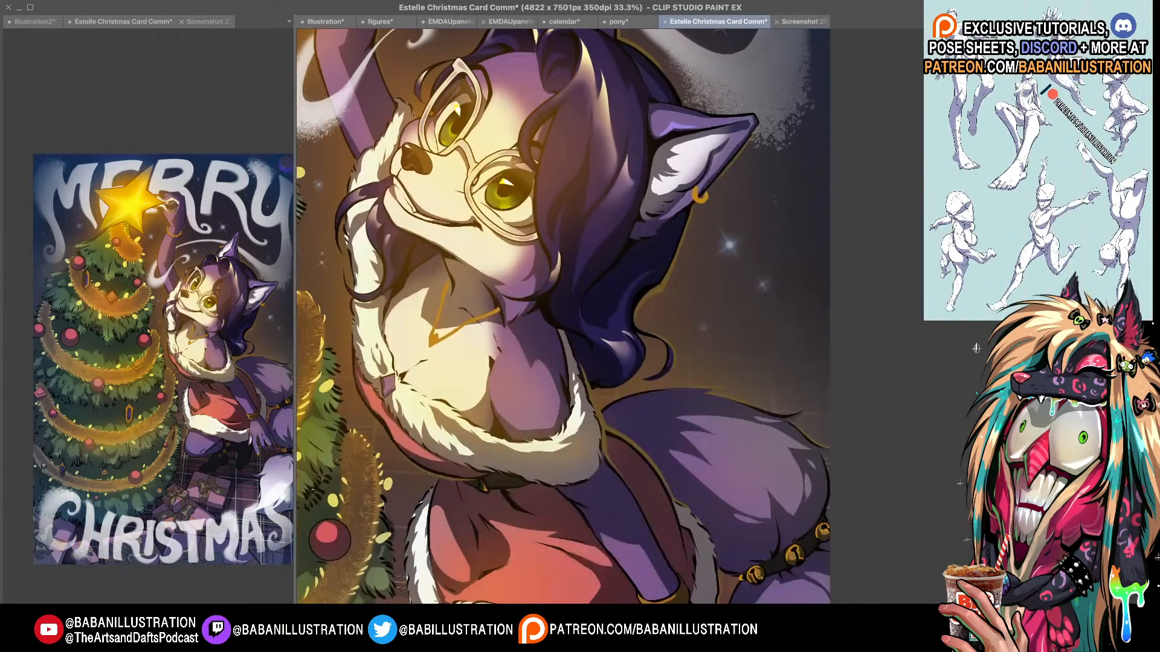
{"action": "scroll", "coordinate": [587, 349], "scroll_direction": "up", "scroll_amount": 1}
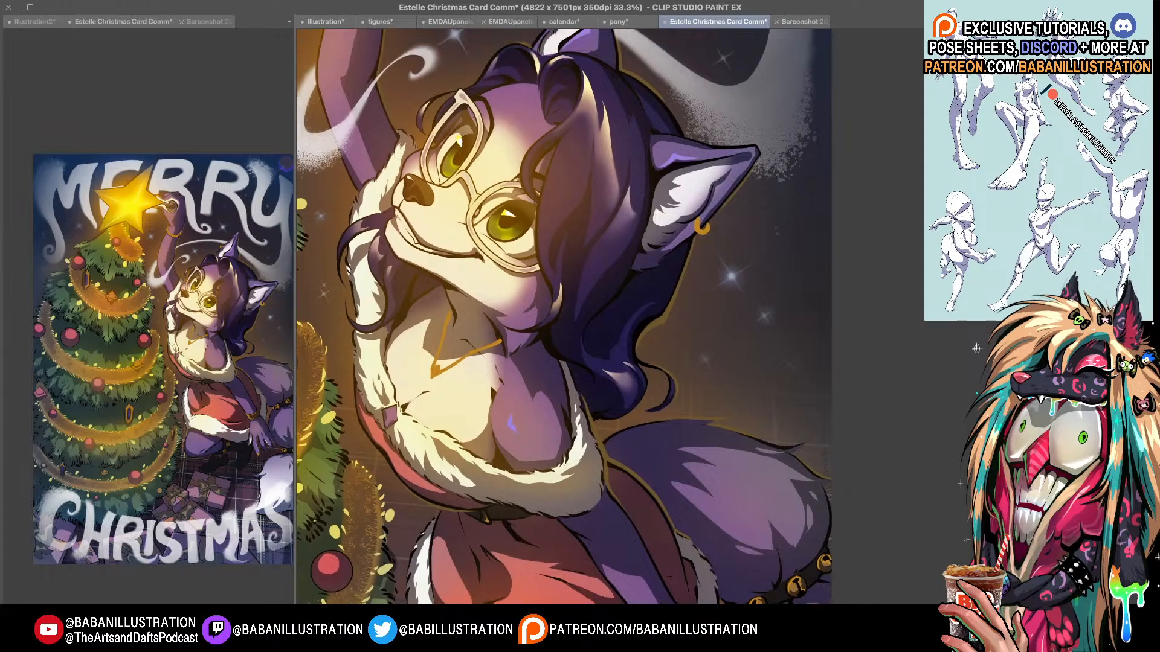
{"action": "scroll", "coordinate": [568, 464], "scroll_direction": "up", "scroll_amount": 1}
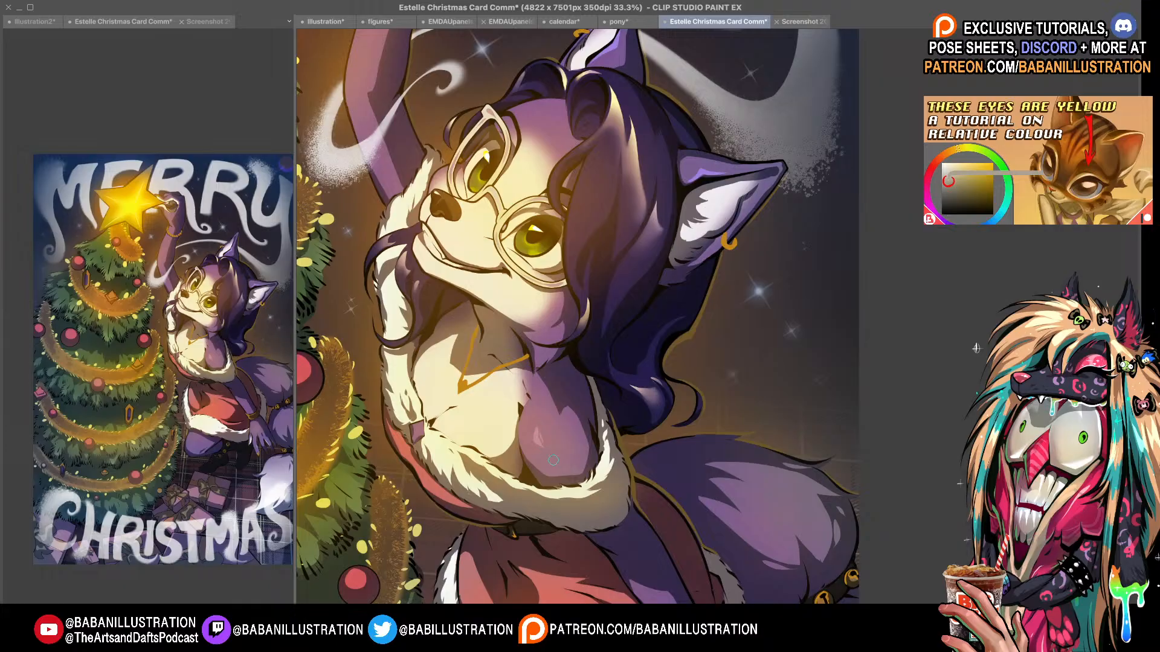
{"action": "scroll", "coordinate": [537, 433], "scroll_direction": "up", "scroll_amount": 5}
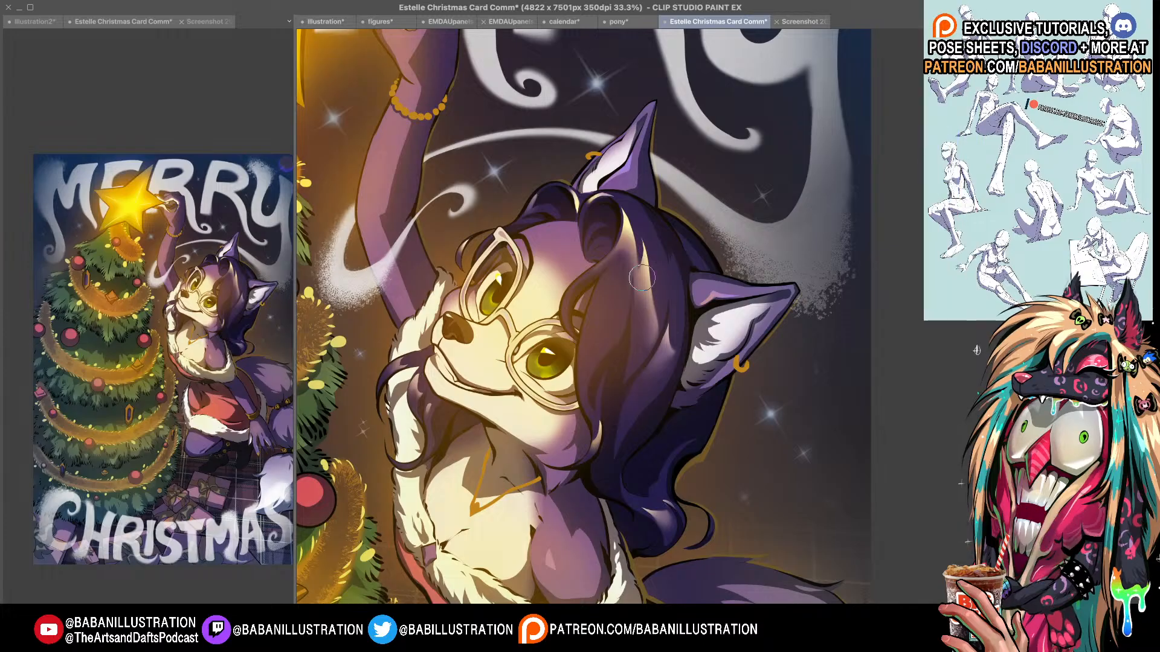
{"action": "left_click_drag", "start_coordinate": [642, 278], "coordinate": [616, 134]}
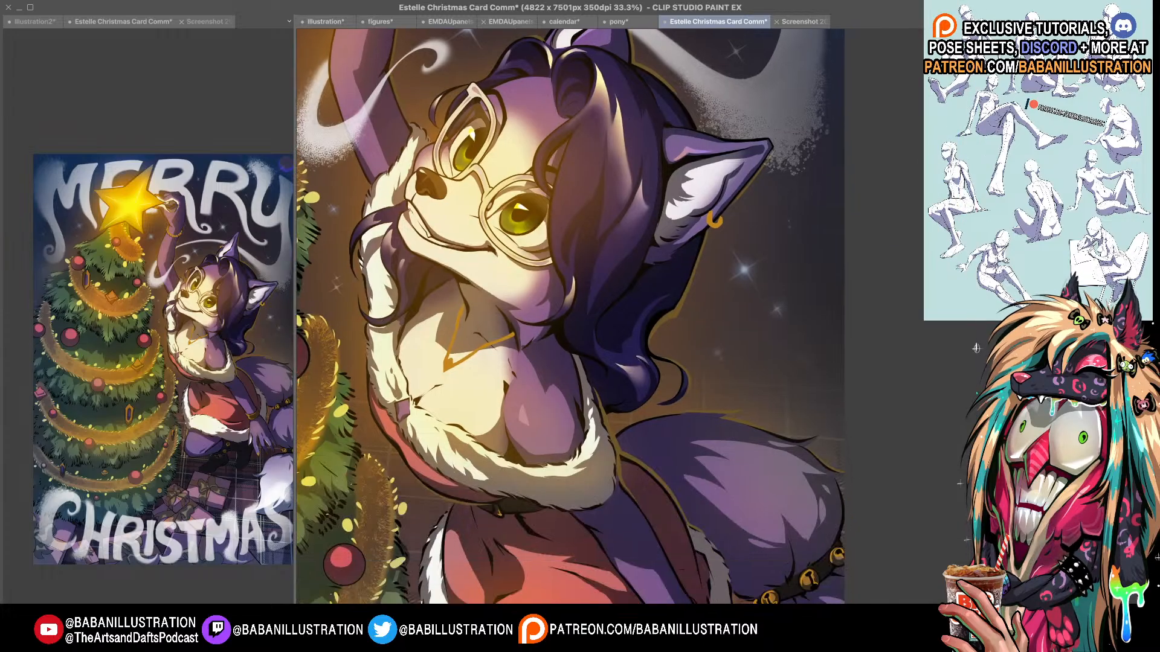
- Paint small violet highlights on the shaded fur of the tail's two purple segments, above and below the belled strap
{"action": "mouse_move", "coordinate": [700, 515]}
{"action": "left_mouse_down"}
{"action": "mouse_move", "coordinate": [644, 335]}
{"action": "mouse_move", "coordinate": [653, 354]}
{"action": "left_mouse_up"}
{"action": "left_click_drag", "start_coordinate": [685, 475], "coordinate": [669, 424]}
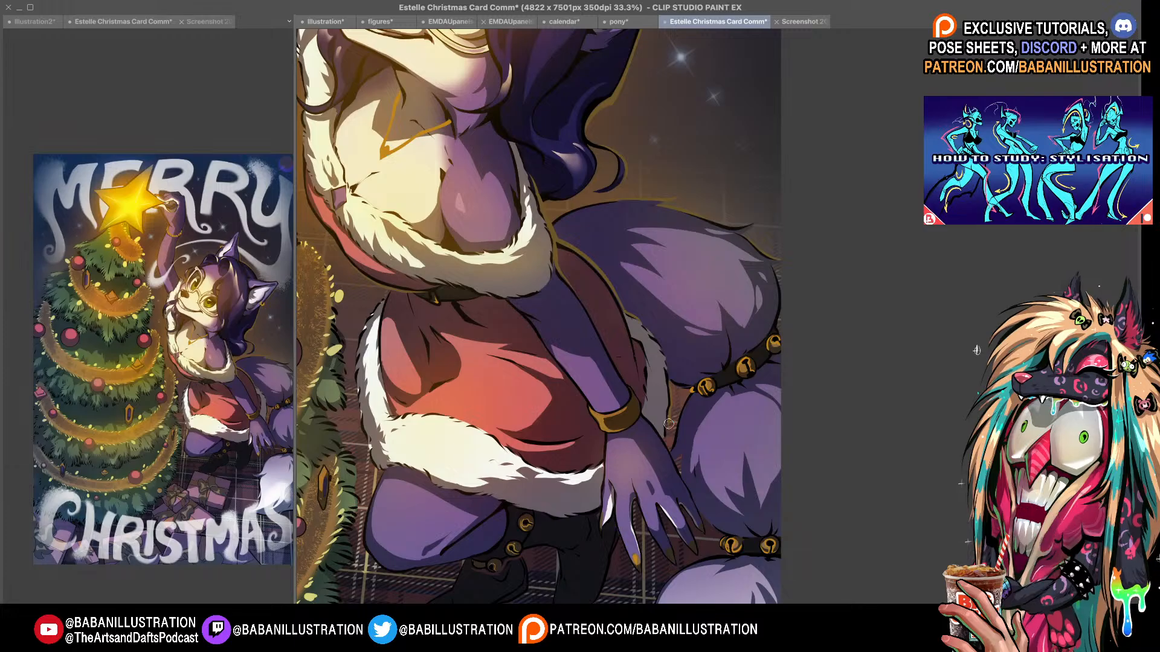
{"action": "left_click_drag", "start_coordinate": [601, 257], "coordinate": [605, 274]}
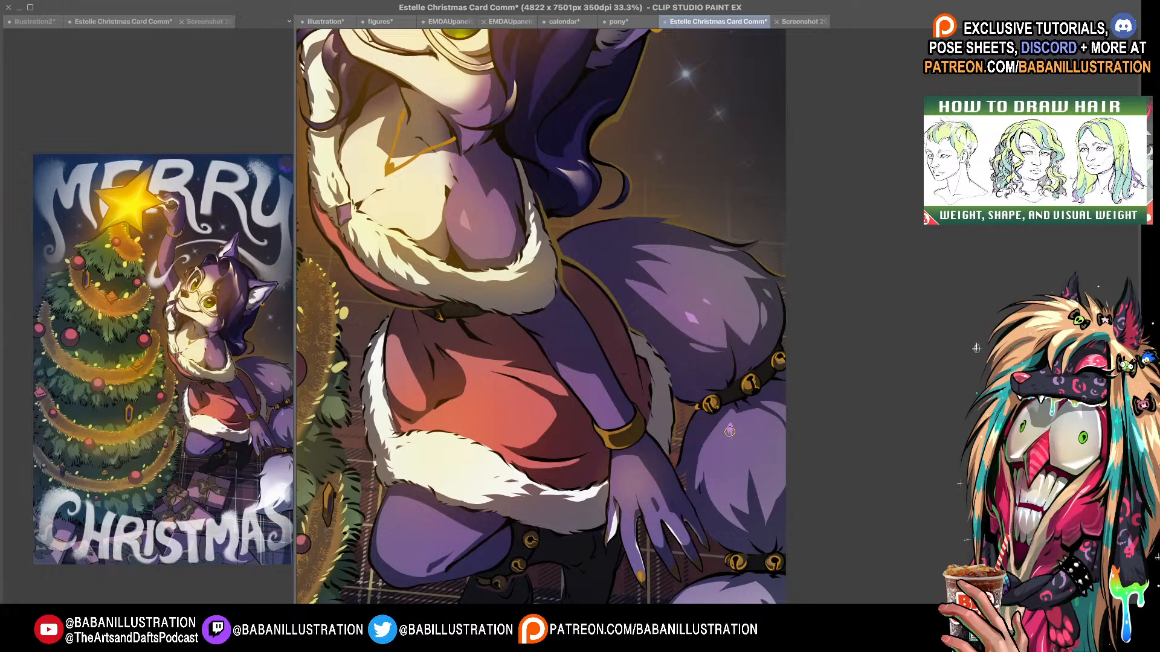
{"action": "left_click_drag", "start_coordinate": [730, 425], "coordinate": [730, 439]}
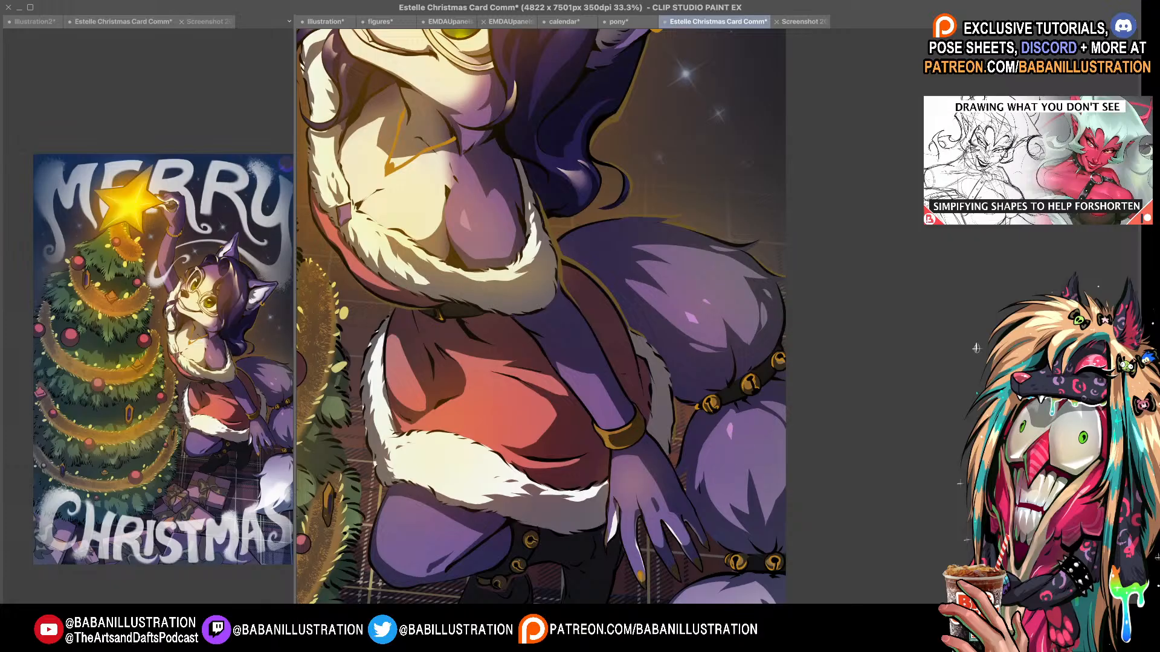
{"action": "left_click_drag", "start_coordinate": [791, 331], "coordinate": [795, 317]}
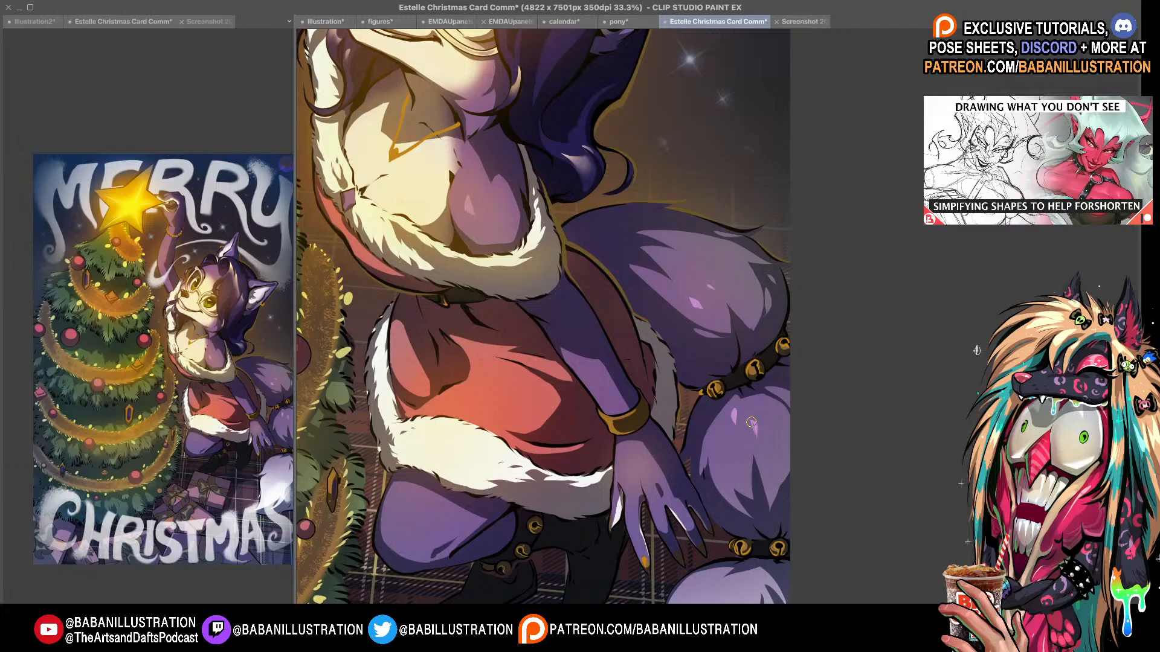
{"action": "mouse_move", "coordinate": [799, 461]}
{"action": "left_mouse_down"}
{"action": "mouse_move", "coordinate": [805, 436]}
{"action": "mouse_move", "coordinate": [782, 394]}
{"action": "left_mouse_up"}
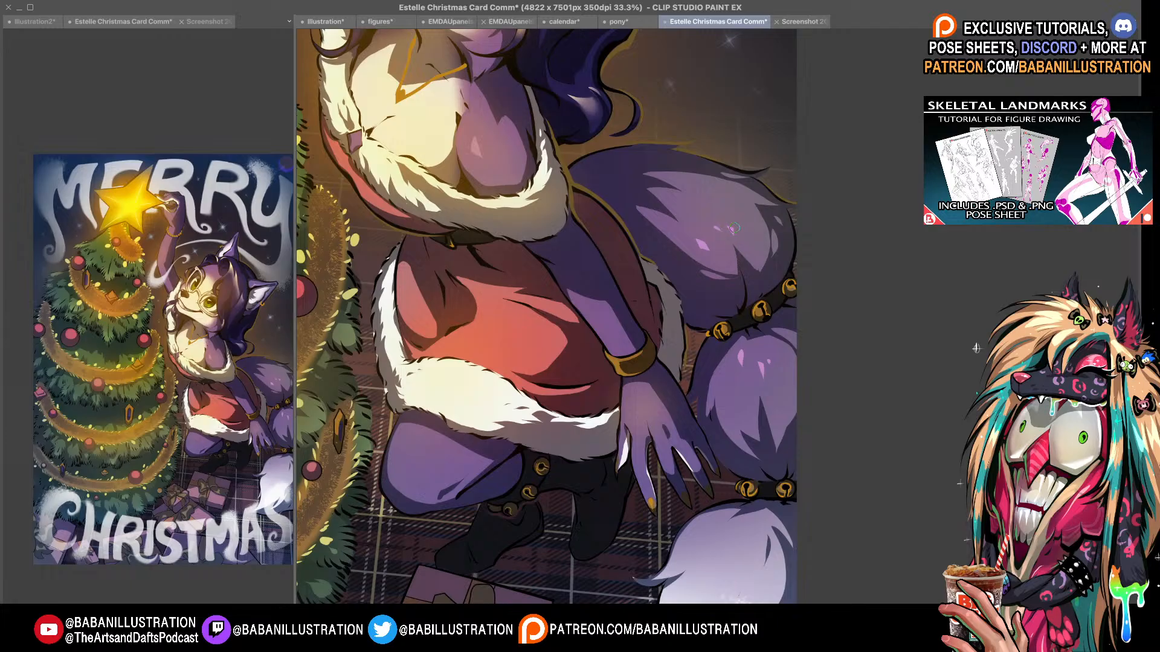
- Paint a small violet highlight on the character's bent knee
{"action": "left_click_drag", "start_coordinate": [664, 314], "coordinate": [723, 318]}
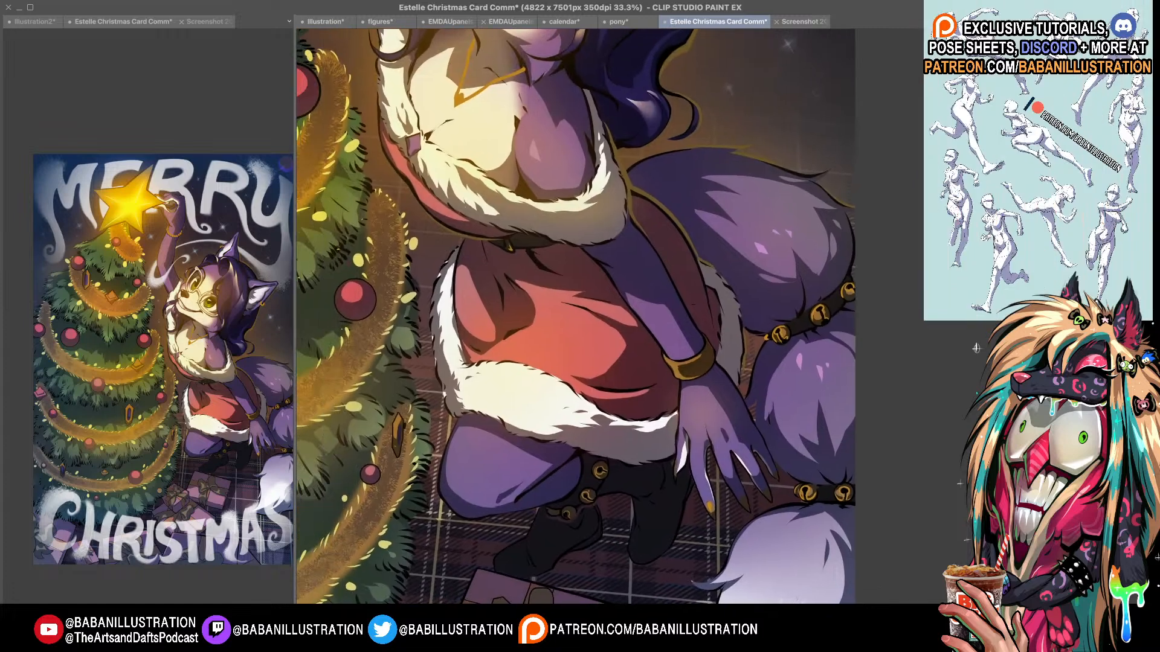
{"action": "left_click_drag", "start_coordinate": [625, 459], "coordinate": [650, 486]}
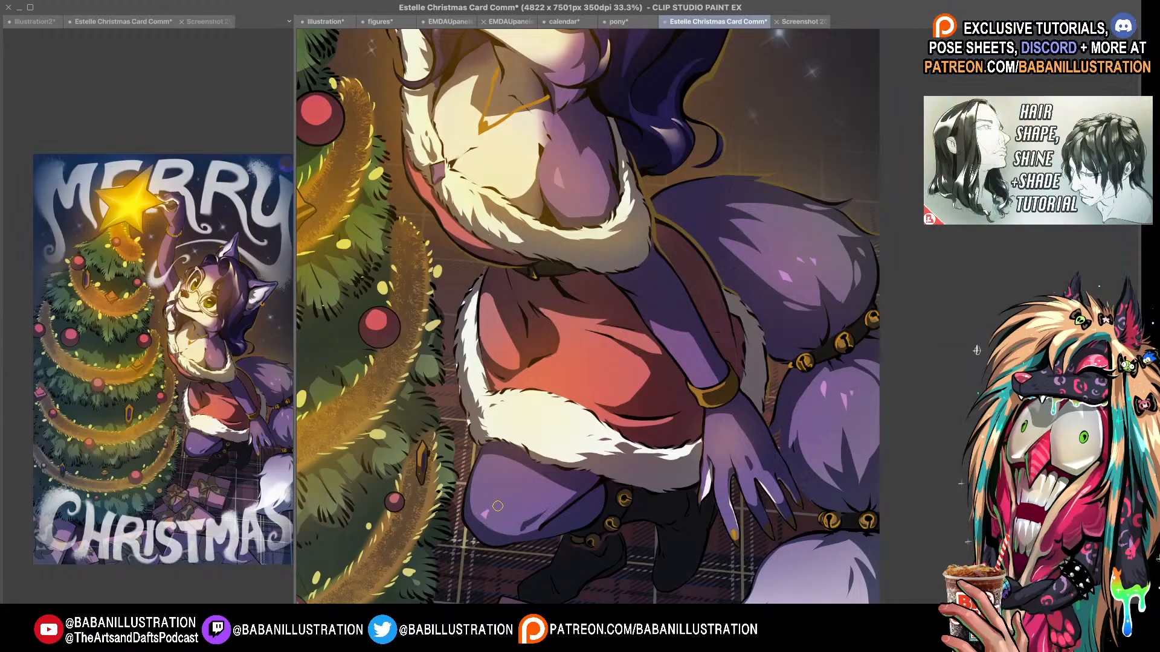
{"action": "scroll", "coordinate": [553, 491], "scroll_direction": "up", "scroll_amount": 3}
{"action": "scroll", "coordinate": [623, 477], "scroll_direction": "down", "scroll_amount": 4}
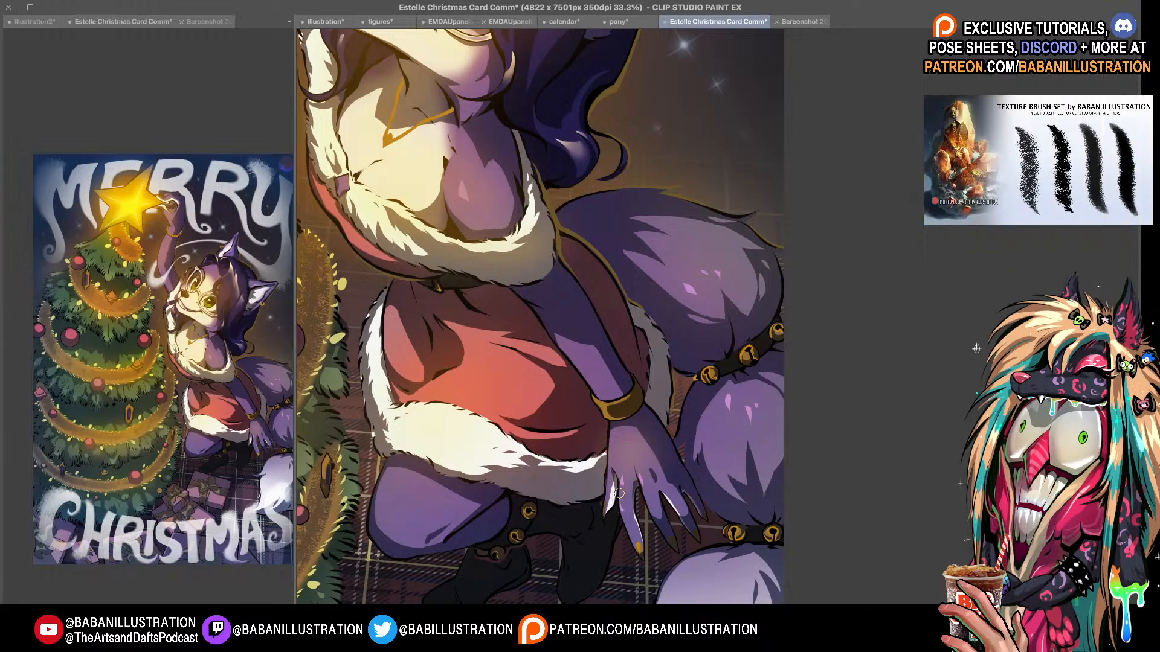
- Add violet highlights to the lowered hand and tint the thumb claw gold
{"action": "left_click_drag", "start_coordinate": [619, 501], "coordinate": [702, 472]}
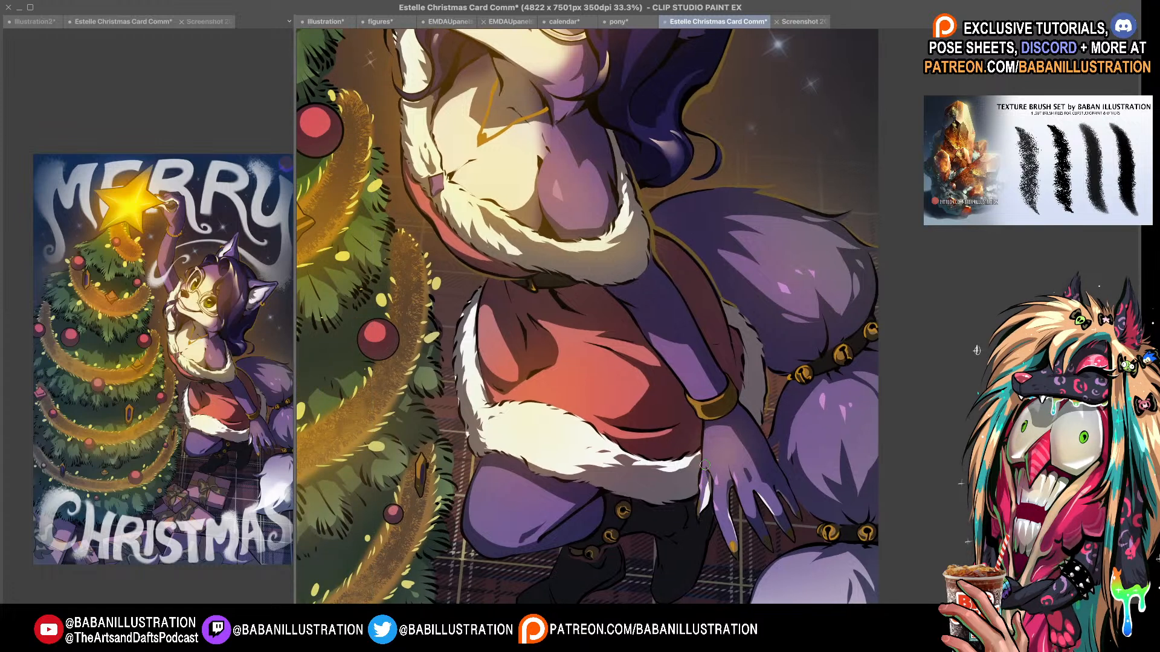
{"action": "left_click_drag", "start_coordinate": [704, 468], "coordinate": [662, 419]}
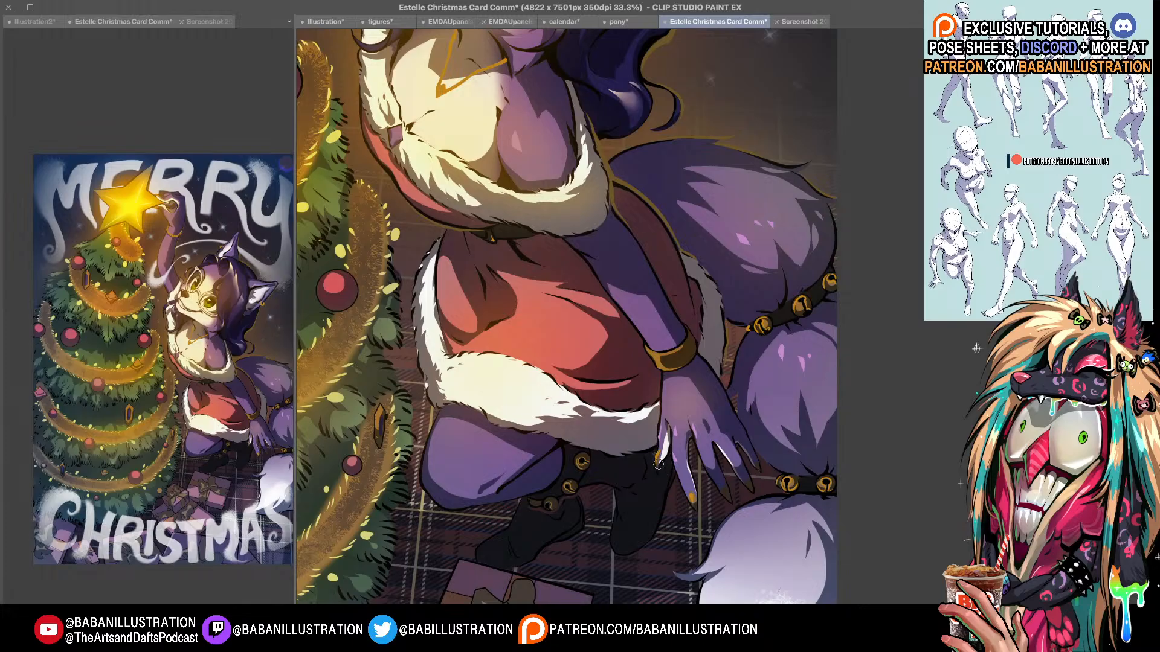
{"action": "left_click_drag", "start_coordinate": [659, 463], "coordinate": [663, 471]}
- Paint small violet highlights on the upper part of the white tail tip, below the last belled strap
{"action": "left_click_drag", "start_coordinate": [790, 427], "coordinate": [789, 425]}
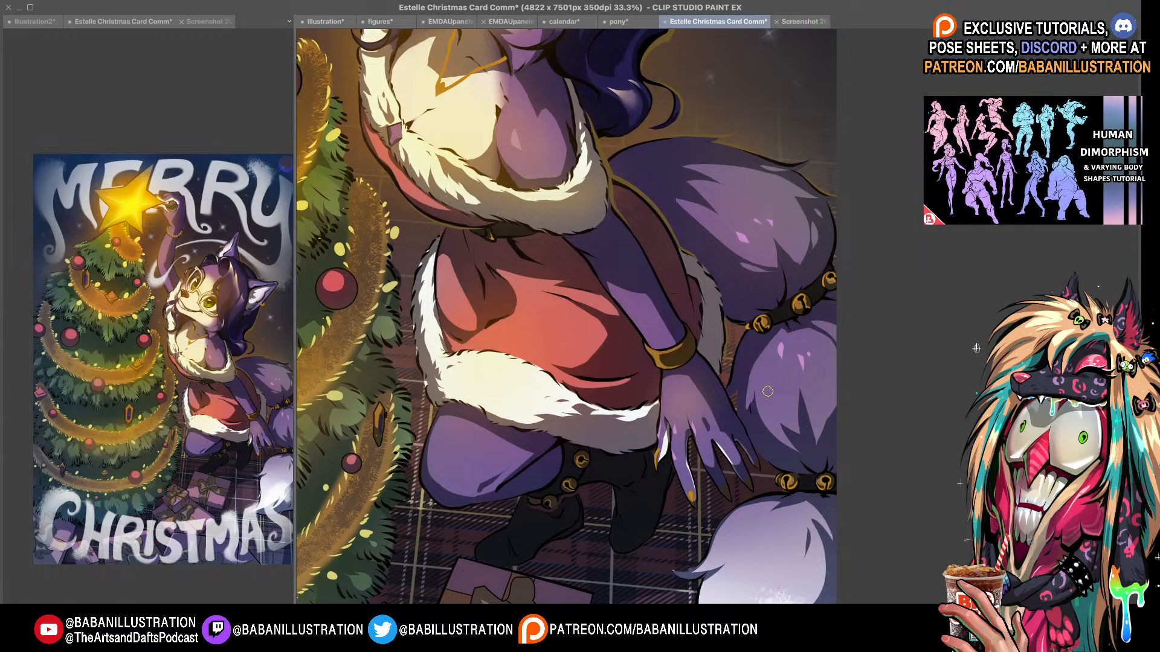
{"action": "left_click_drag", "start_coordinate": [740, 348], "coordinate": [684, 384]}
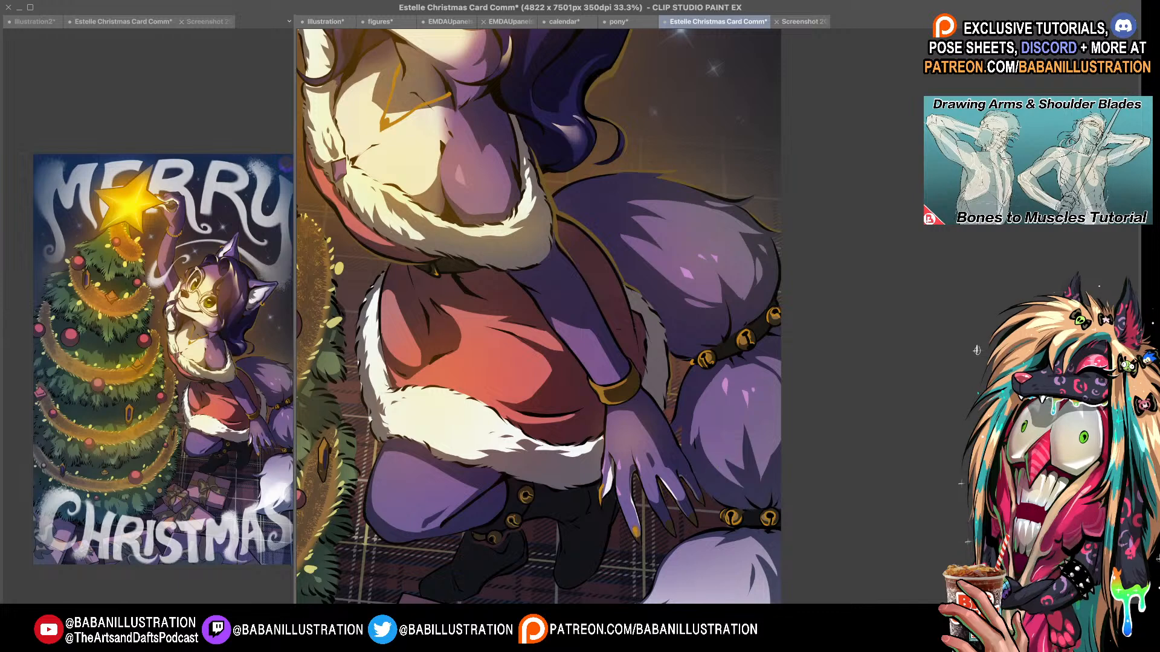
{"action": "mouse_move", "coordinate": [729, 464]}
{"action": "left_mouse_down"}
{"action": "mouse_move", "coordinate": [731, 402]}
{"action": "mouse_move", "coordinate": [674, 307]}
{"action": "left_mouse_up"}
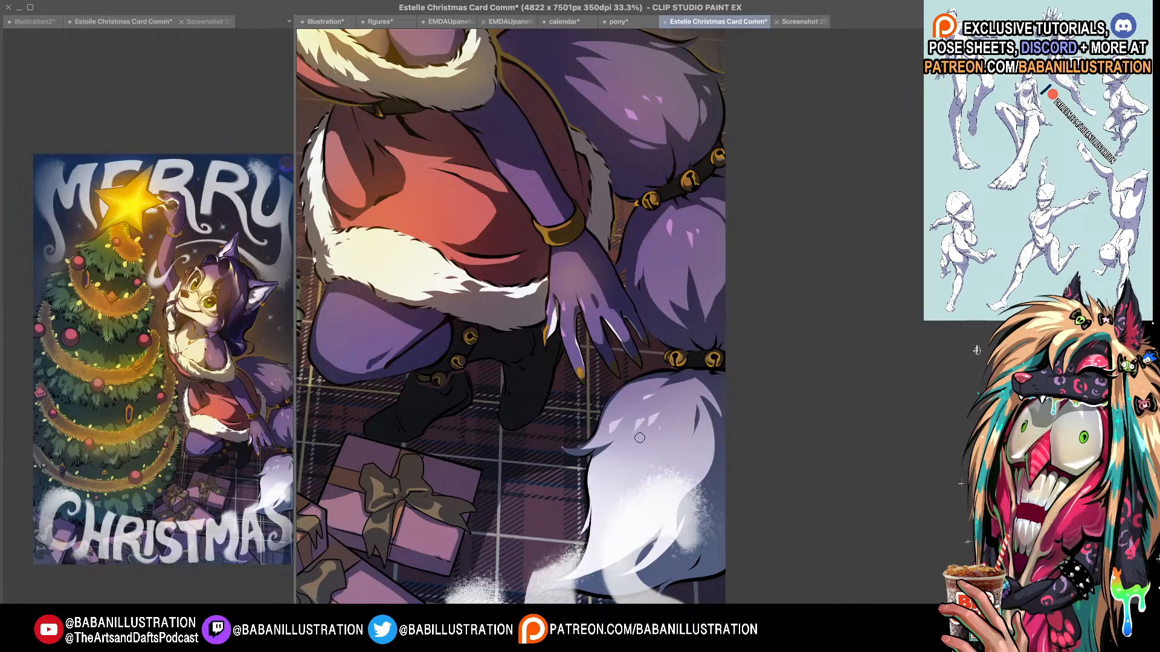
- Repaint the gem on the coat's chest fur trim in deep violet with a bright highlight
{"action": "left_click_drag", "start_coordinate": [519, 290], "coordinate": [761, 414]}
{"action": "left_click_drag", "start_coordinate": [640, 241], "coordinate": [605, 502]}
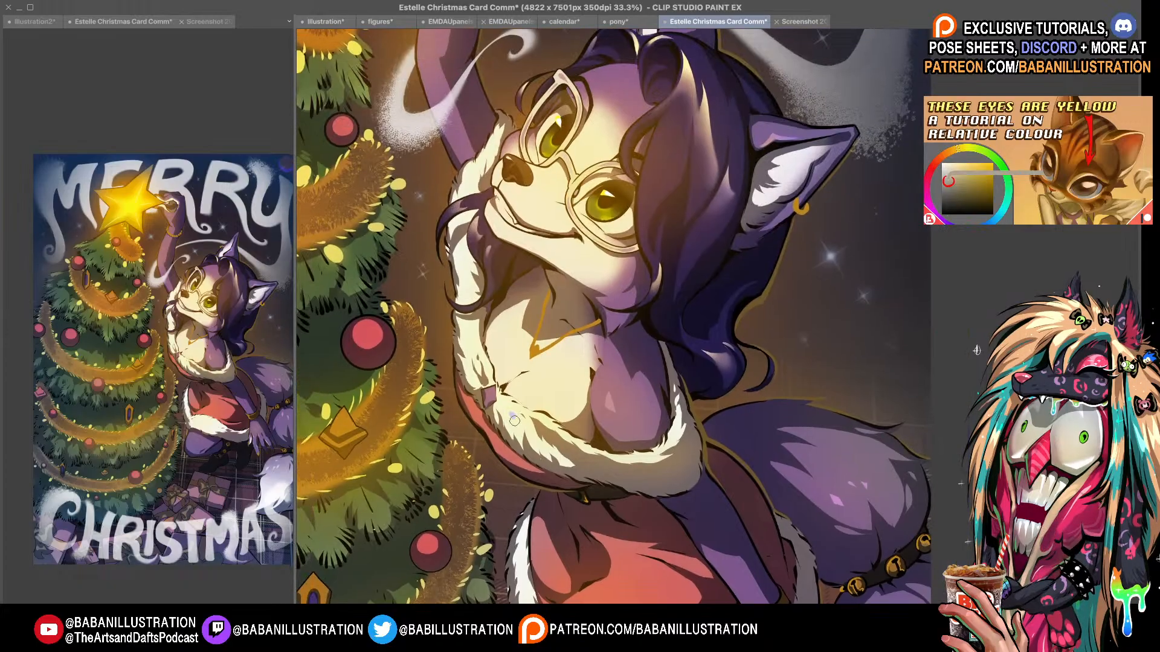
{"action": "left_click_drag", "start_coordinate": [513, 417], "coordinate": [494, 435]}
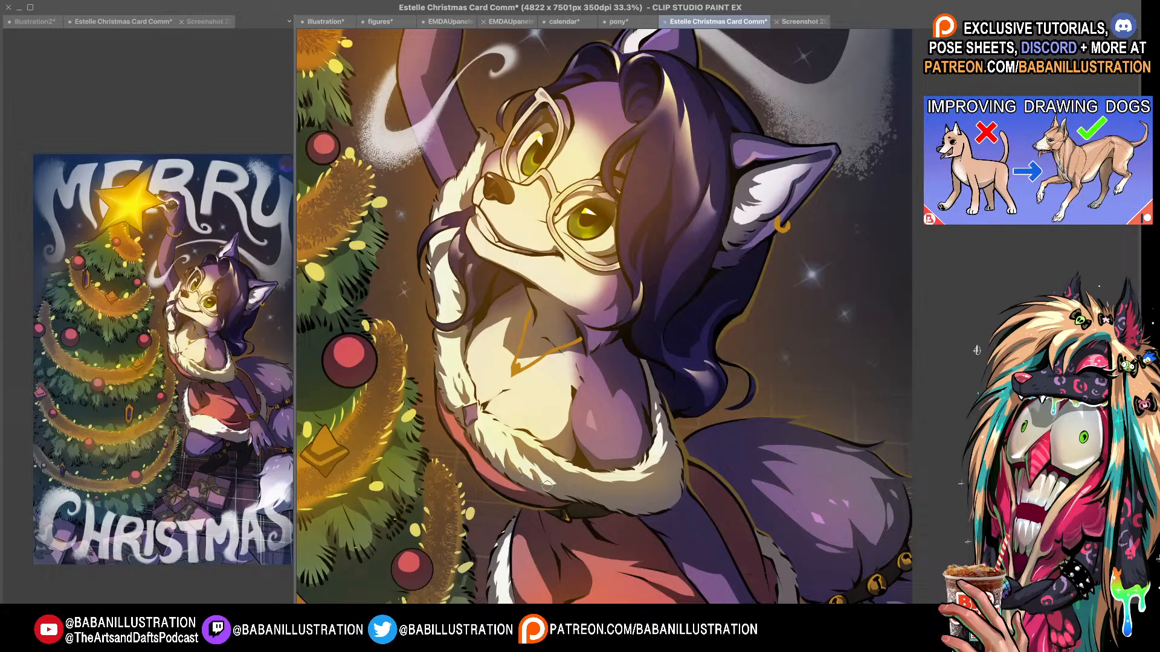
{"action": "left_click_drag", "start_coordinate": [546, 491], "coordinate": [501, 418]}
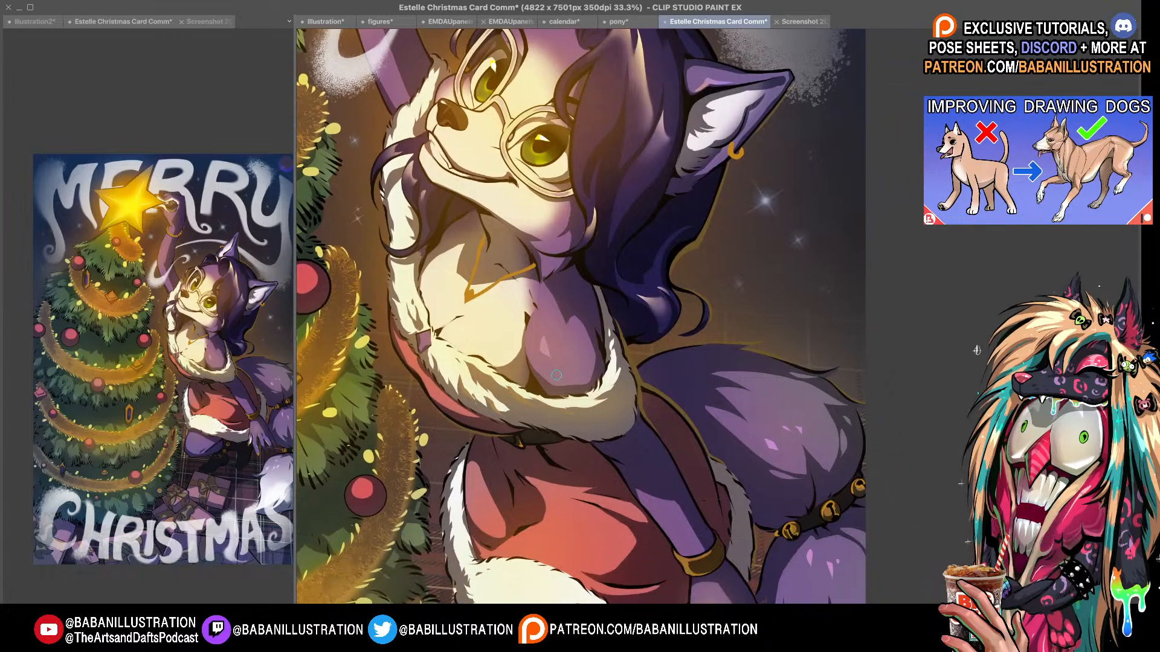
{"action": "left_click_drag", "start_coordinate": [580, 208], "coordinate": [617, 337]}
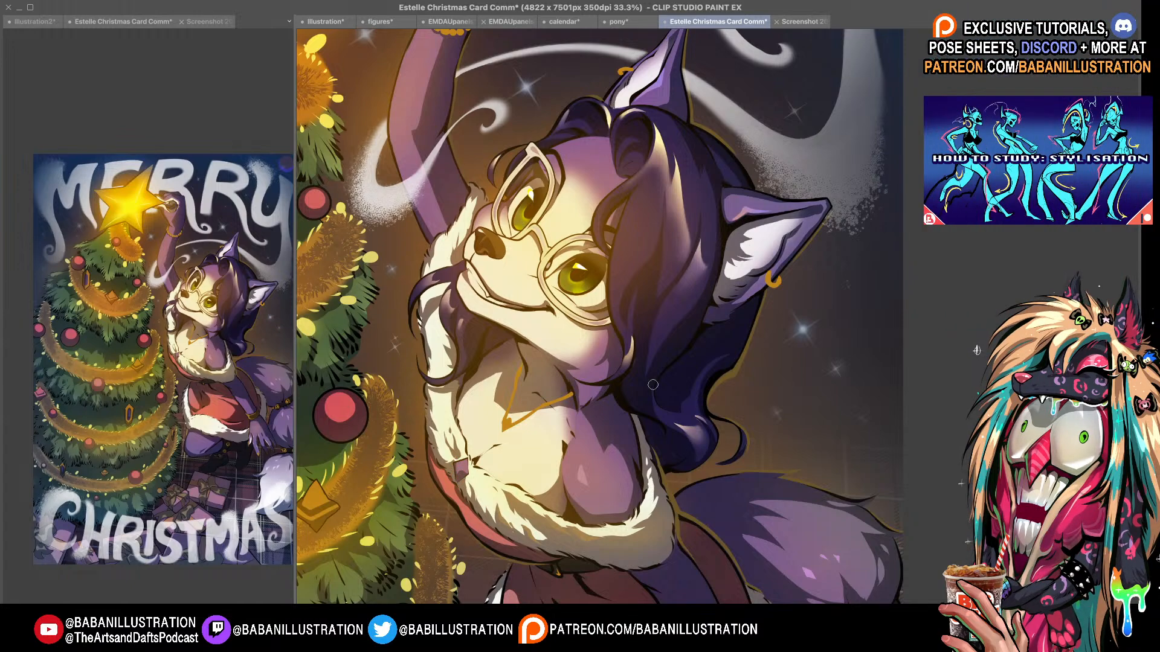
{"action": "left_click_drag", "start_coordinate": [460, 474], "coordinate": [482, 473]}
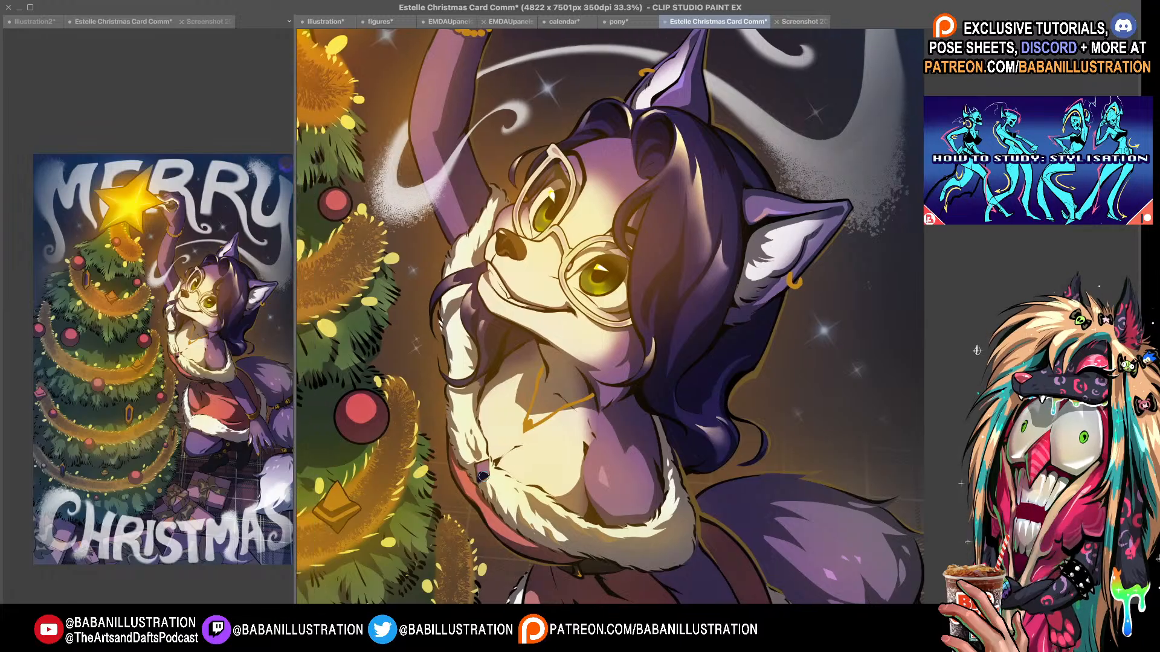
{"action": "left_click_drag", "start_coordinate": [523, 442], "coordinate": [521, 439]}
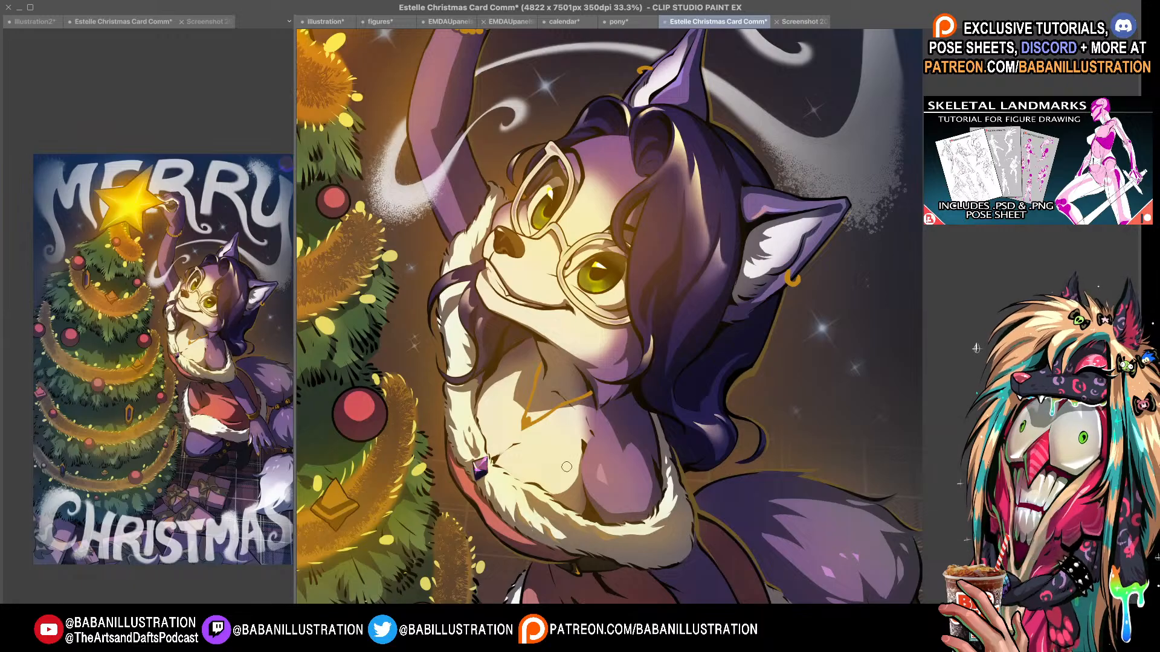
- Check the drawing in a mirrored view, restore its orientation, and examine the whole card at a reduced size
{"action": "key", "text": "h"}
{"action": "left_click_drag", "start_coordinate": [1064, 381], "coordinate": [705, 351]}
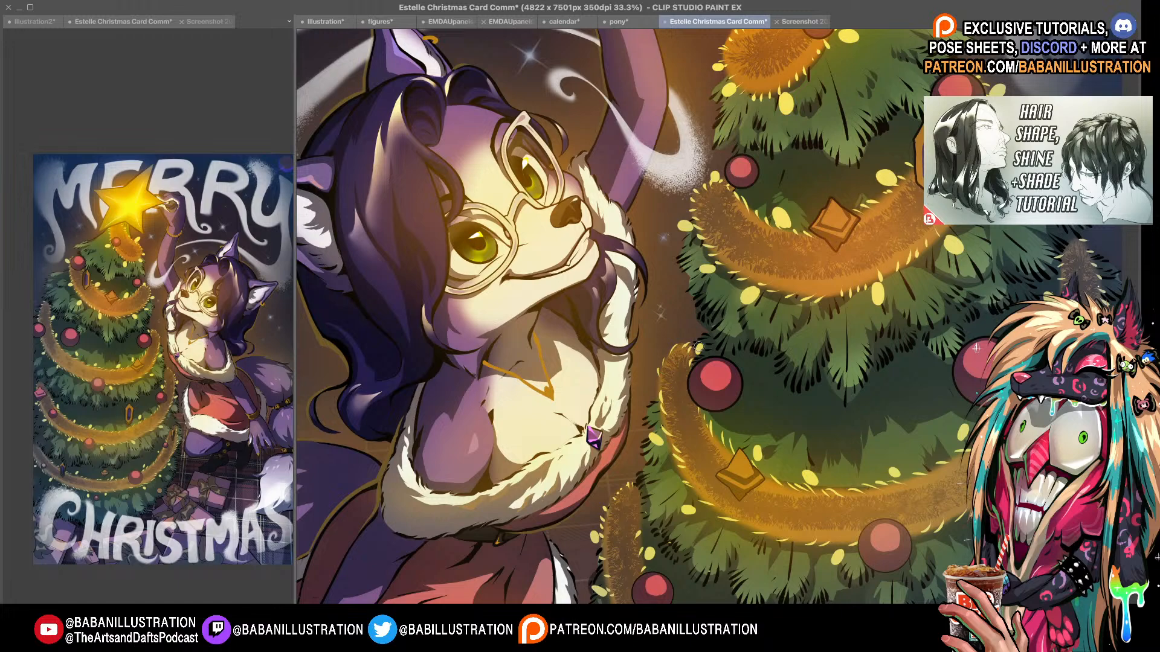
{"action": "key", "text": "h"}
{"action": "scroll", "coordinate": [975, 349], "scroll_direction": "right", "scroll_amount": 6}
{"action": "scroll", "coordinate": [976, 348], "scroll_direction": "left", "scroll_amount": 5}
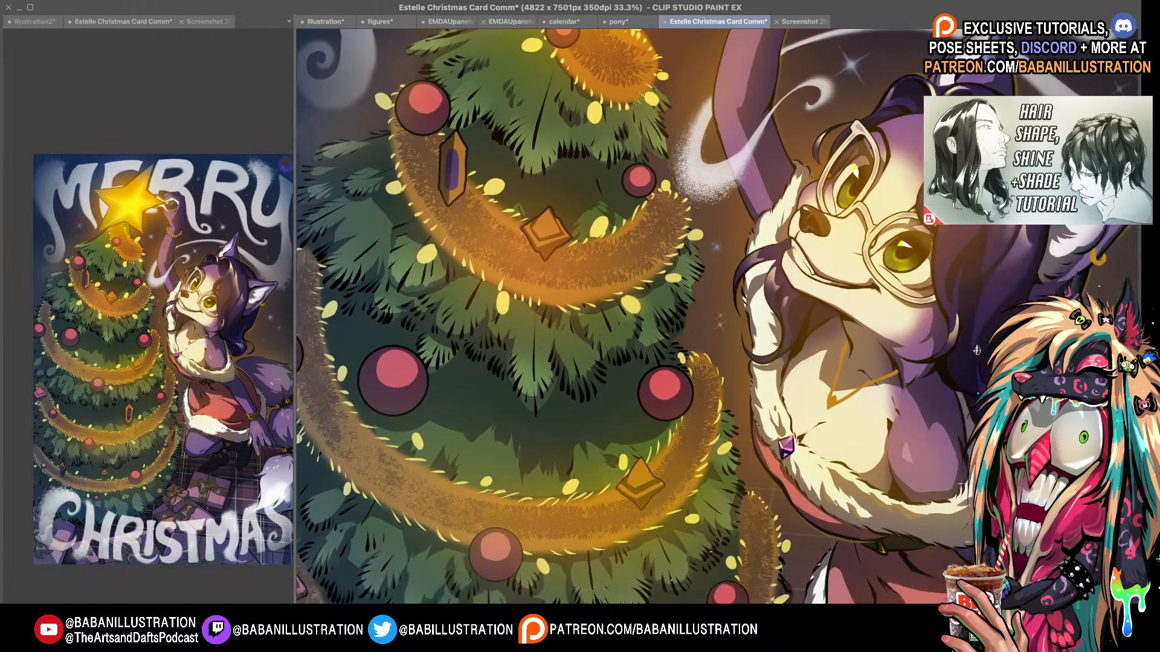
{"action": "scroll", "coordinate": [976, 350], "scroll_direction": "down", "scroll_amount": 3}
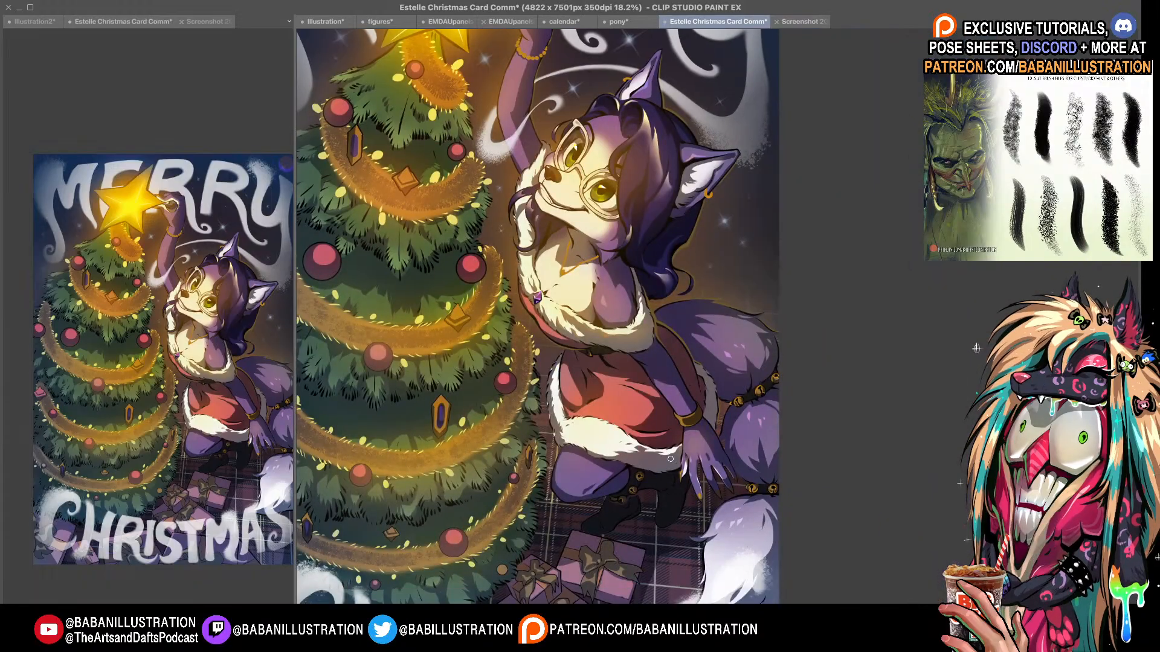
{"action": "scroll", "coordinate": [976, 348], "scroll_direction": "down", "scroll_amount": 2}
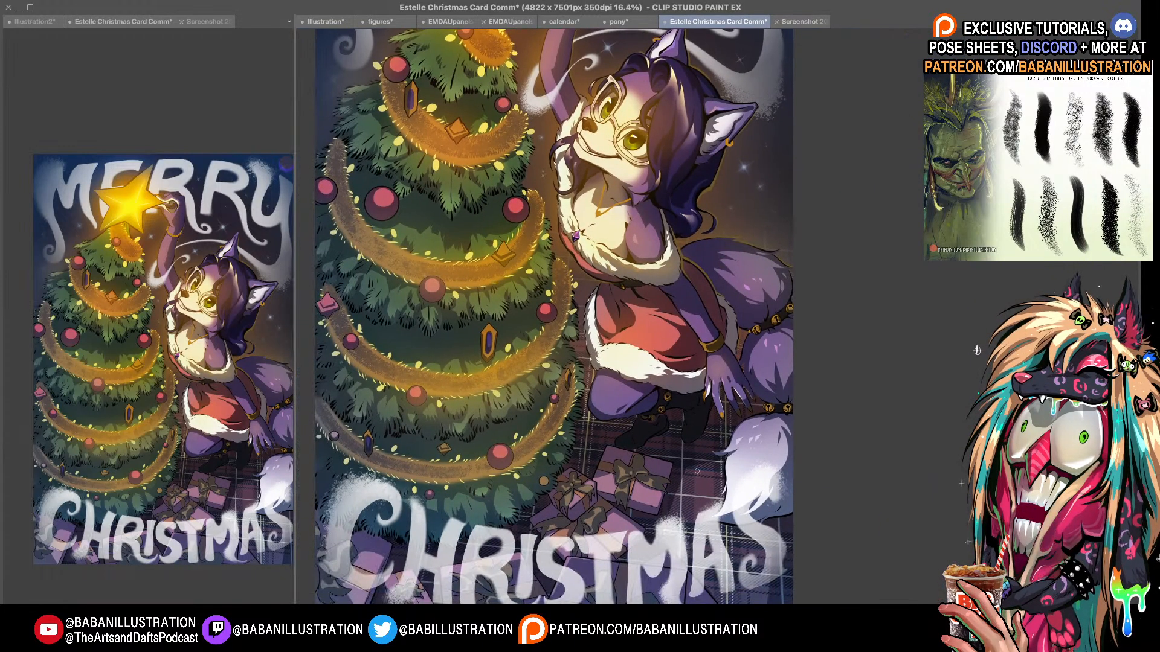
{"action": "scroll", "coordinate": [976, 349], "scroll_direction": "down", "scroll_amount": 1}
{"action": "left_click_drag", "start_coordinate": [695, 428], "coordinate": [648, 454]}
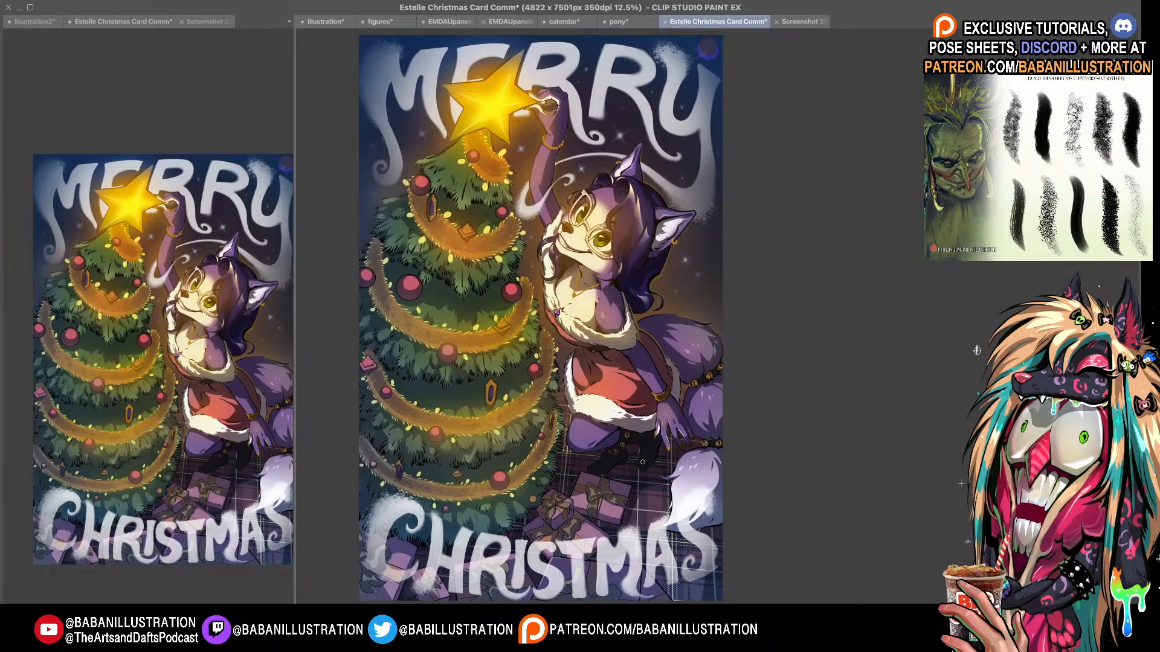
{"action": "scroll", "coordinate": [612, 460], "scroll_direction": "up", "scroll_amount": 1}
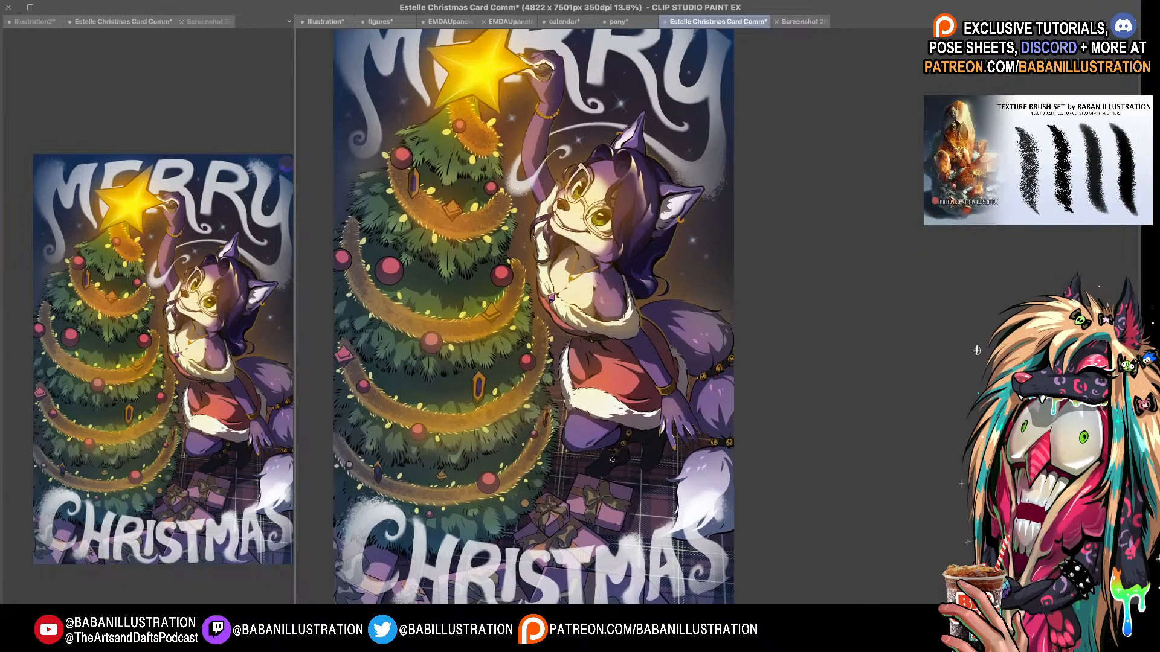
{"action": "left_click_drag", "start_coordinate": [611, 460], "coordinate": [640, 460]}
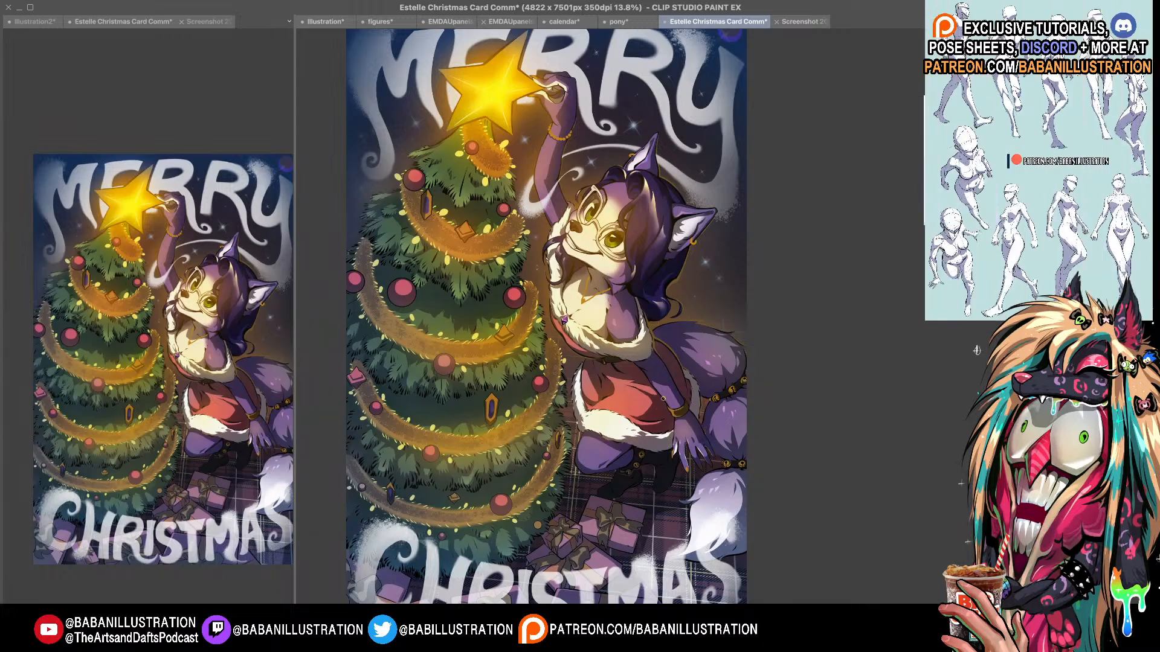
{"action": "left_click_drag", "start_coordinate": [634, 436], "coordinate": [646, 522]}
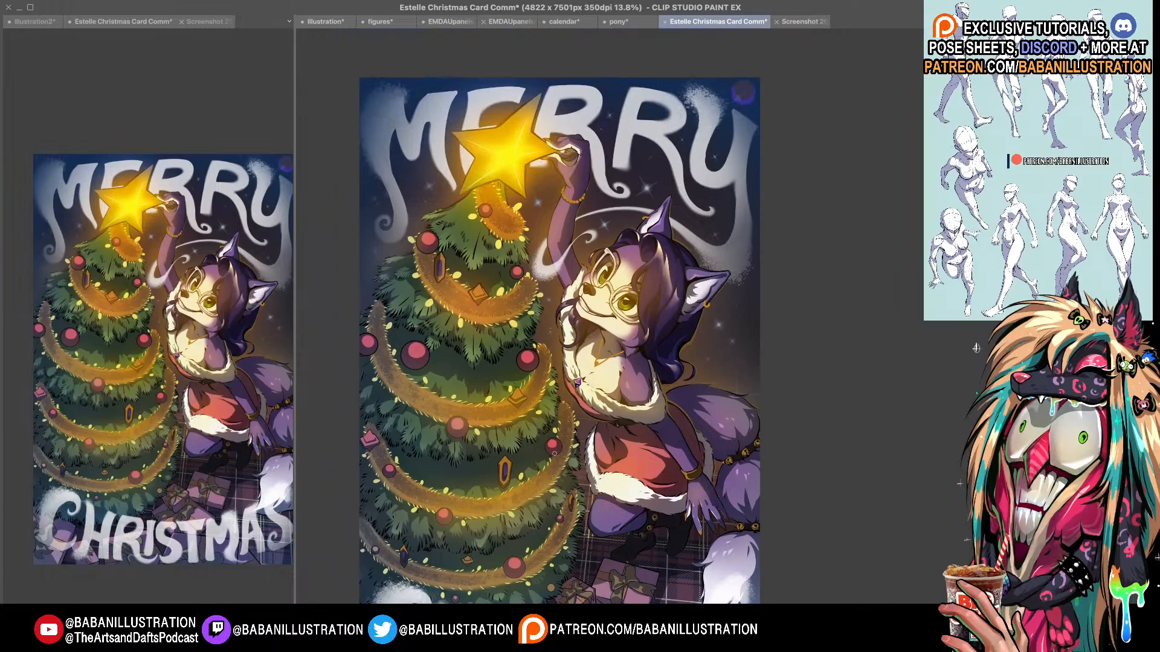
- Colour the highlight marks bright green, and paint over those along the hair, back and chest with a large brush to recolour them
{"action": "scroll", "coordinate": [546, 562], "scroll_direction": "up", "scroll_amount": 1}
{"action": "left_click_drag", "start_coordinate": [628, 363], "coordinate": [630, 395]}
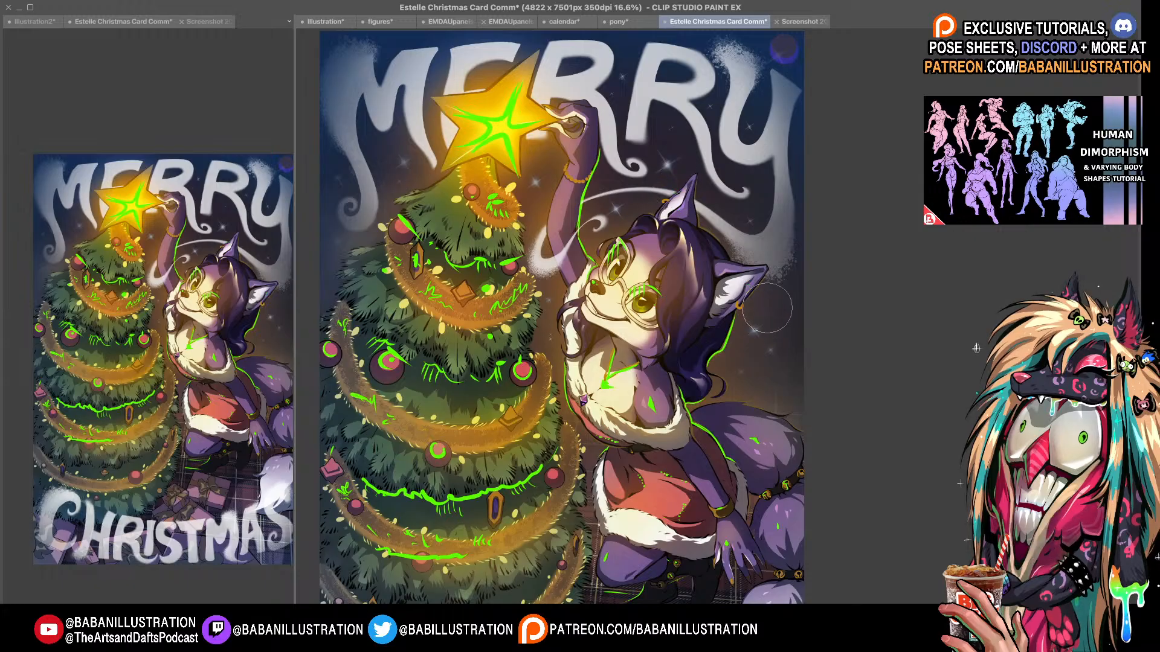
{"action": "mouse_move", "coordinate": [743, 310]}
{"action": "left_mouse_down"}
{"action": "mouse_move", "coordinate": [697, 370]}
{"action": "mouse_move", "coordinate": [724, 441]}
{"action": "mouse_move", "coordinate": [619, 384]}
{"action": "left_mouse_up"}
{"action": "left_click_drag", "start_coordinate": [635, 153], "coordinate": [609, 137]}
{"action": "mouse_move", "coordinate": [571, 260]}
{"action": "left_mouse_down"}
{"action": "mouse_move", "coordinate": [581, 205]}
{"action": "mouse_move", "coordinate": [584, 215]}
{"action": "left_mouse_up"}
{"action": "left_click_drag", "start_coordinate": [645, 328], "coordinate": [631, 275]}
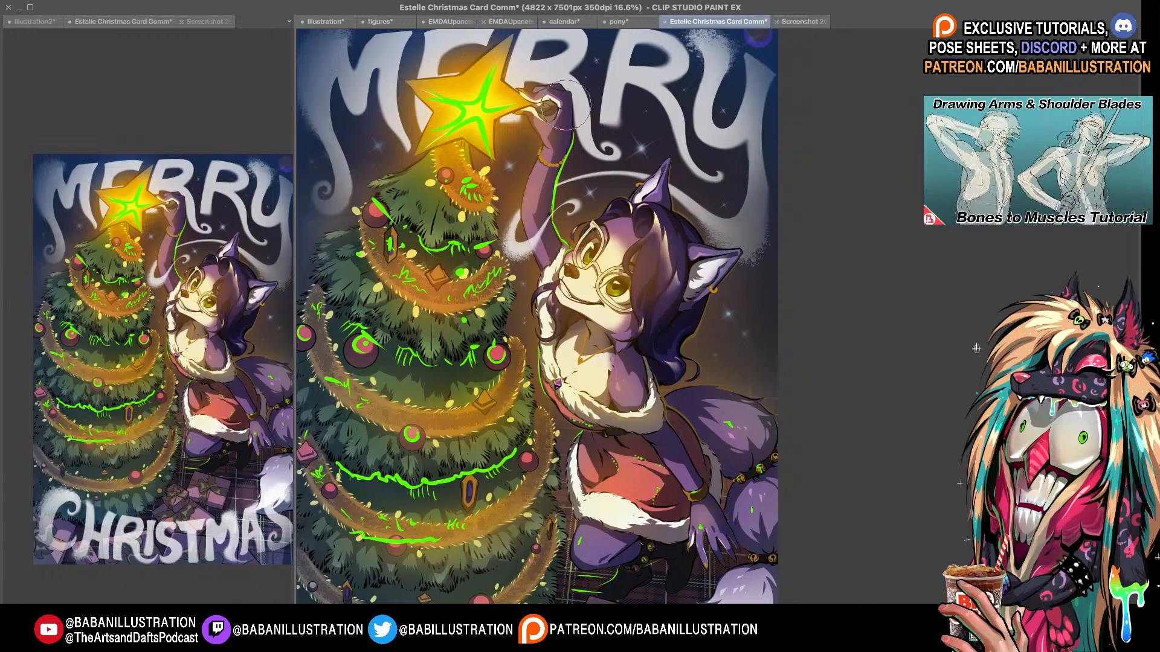
- Paint over the remaining green highlight marks on the raised arm, tail, hand and bent knee to recolour them
{"action": "mouse_move", "coordinate": [567, 121]}
{"action": "left_mouse_down"}
{"action": "mouse_move", "coordinate": [558, 178]}
{"action": "mouse_move", "coordinate": [569, 241]}
{"action": "left_mouse_up"}
{"action": "left_click_drag", "start_coordinate": [614, 278], "coordinate": [537, 191]}
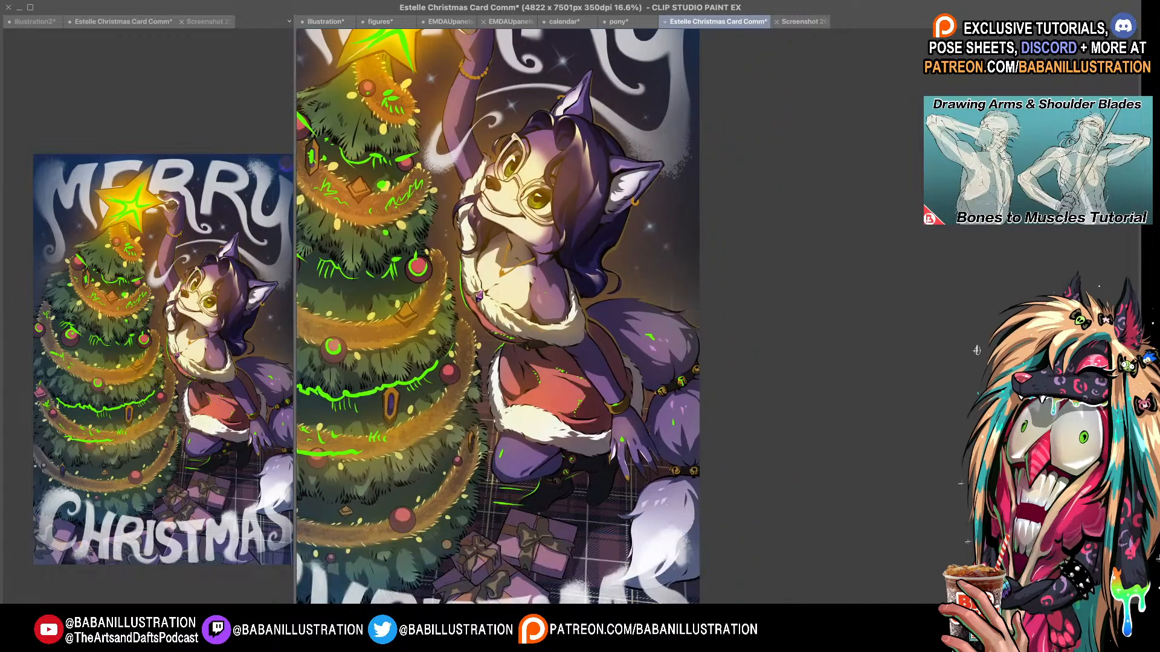
{"action": "left_click_drag", "start_coordinate": [465, 269], "coordinate": [478, 309]}
{"action": "left_click_drag", "start_coordinate": [648, 334], "coordinate": [650, 331]}
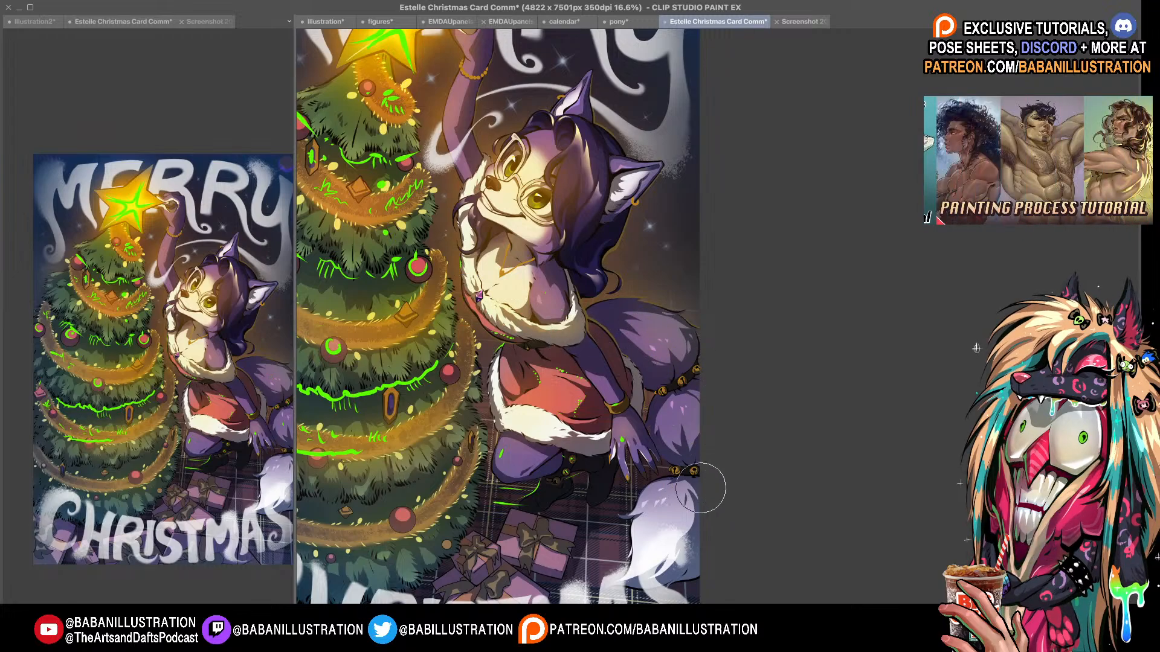
{"action": "left_click_drag", "start_coordinate": [602, 441], "coordinate": [702, 431]}
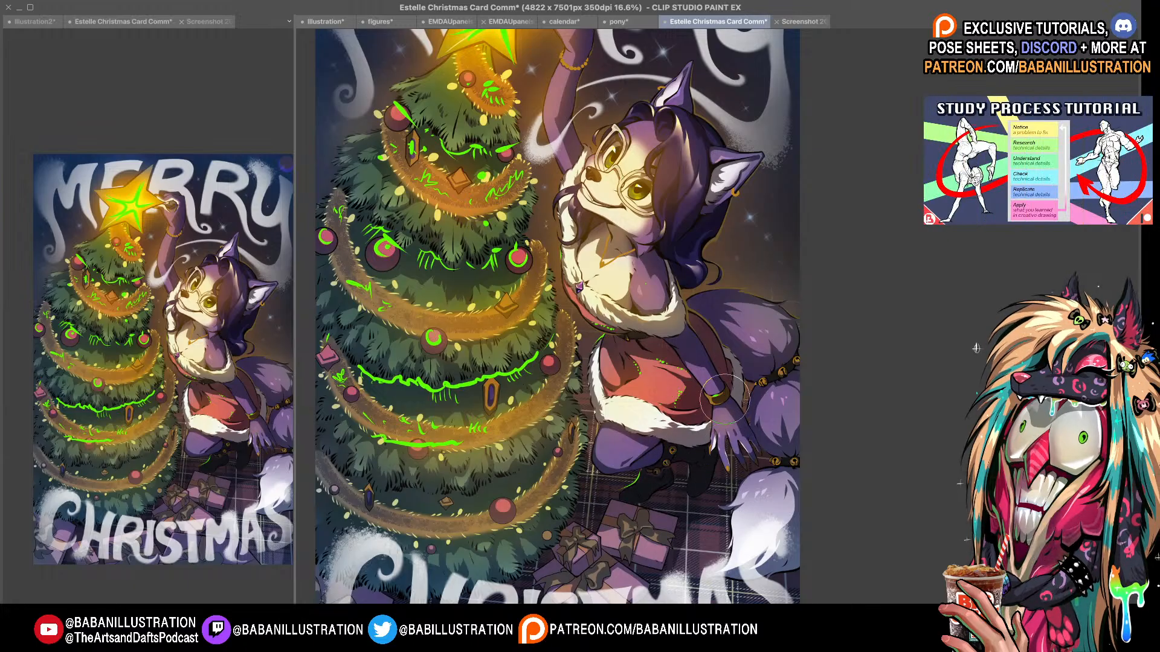
{"action": "mouse_move", "coordinate": [566, 490]}
{"action": "left_mouse_down"}
{"action": "mouse_move", "coordinate": [601, 577]}
{"action": "mouse_move", "coordinate": [596, 417]}
{"action": "mouse_move", "coordinate": [579, 399]}
{"action": "left_mouse_up"}
- Recolour the green highlight lines on the treetop star to glowing yellow
{"action": "mouse_move", "coordinate": [658, 314]}
{"action": "left_mouse_down"}
{"action": "mouse_move", "coordinate": [626, 470]}
{"action": "mouse_move", "coordinate": [631, 508]}
{"action": "left_mouse_up"}
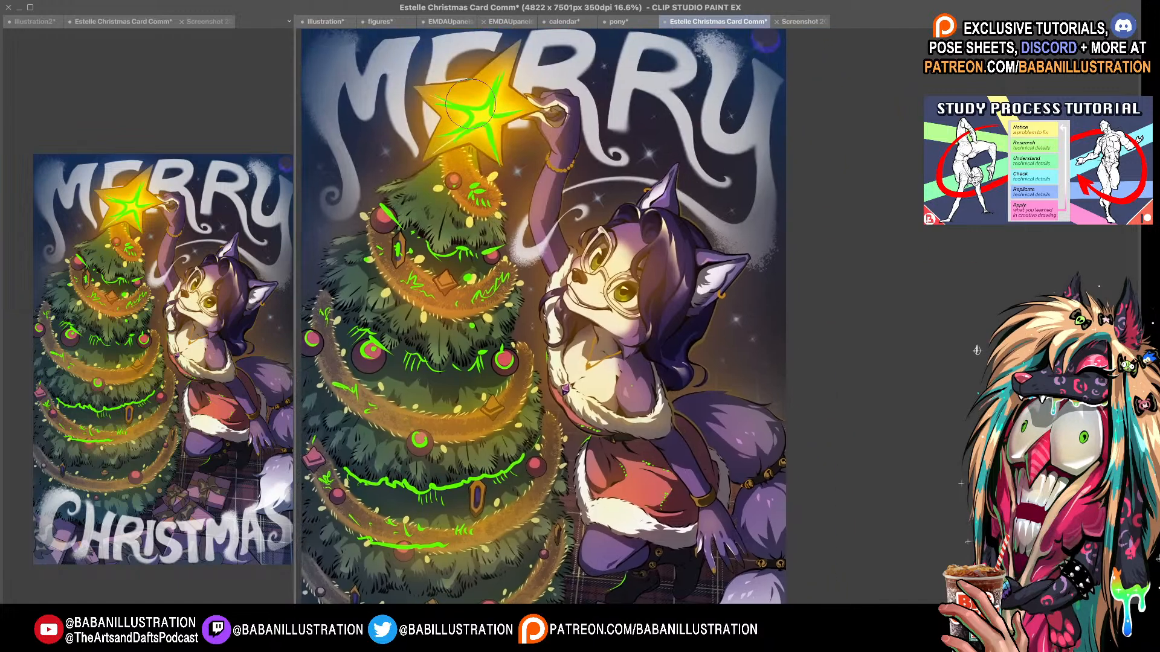
{"action": "mouse_move", "coordinate": [433, 145]}
{"action": "left_mouse_down"}
{"action": "mouse_move", "coordinate": [485, 116]}
{"action": "mouse_move", "coordinate": [506, 171]}
{"action": "mouse_move", "coordinate": [504, 77]}
{"action": "left_mouse_up"}
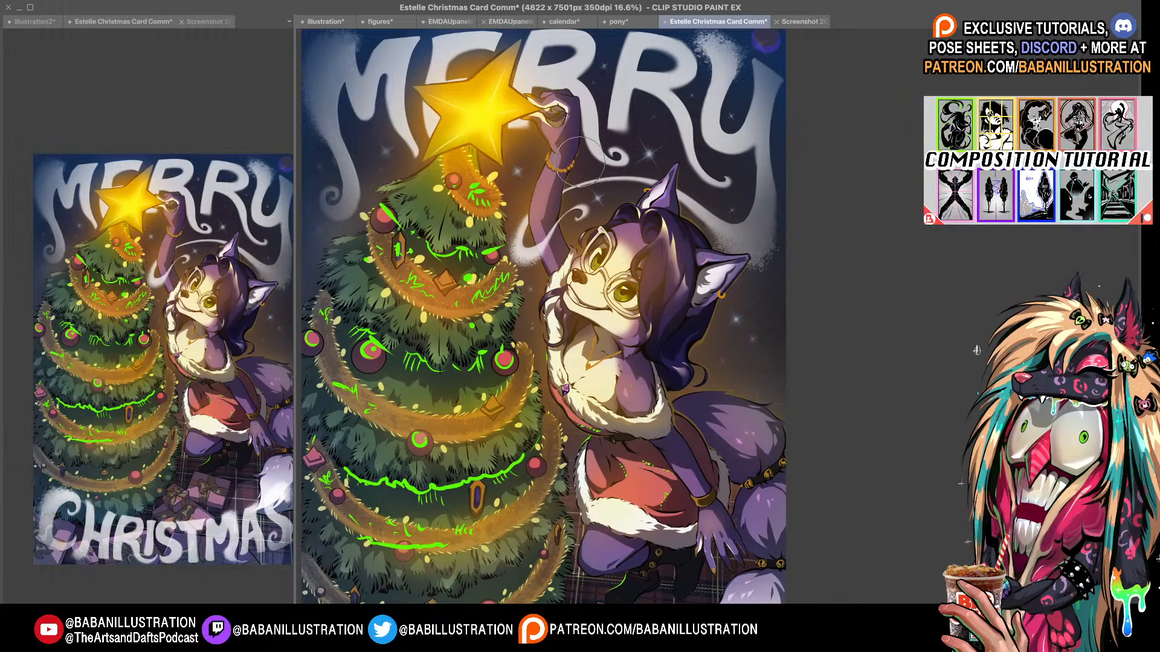
{"action": "left_click_drag", "start_coordinate": [635, 496], "coordinate": [618, 441]}
{"action": "scroll", "coordinate": [636, 427], "scroll_direction": "down", "scroll_amount": 1}
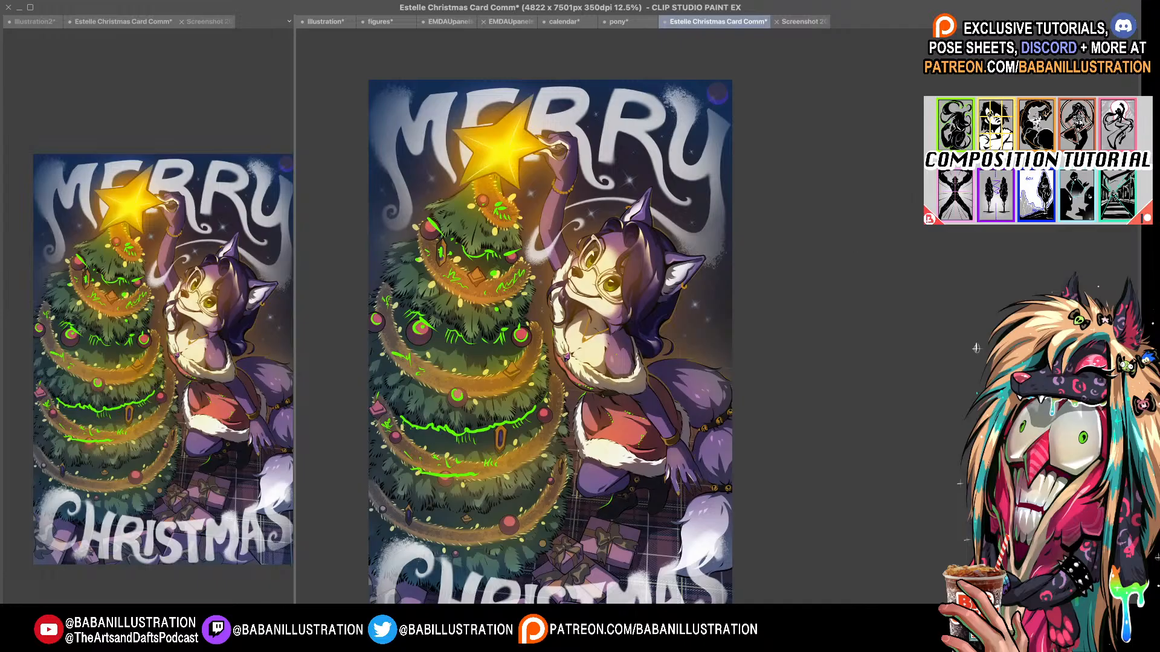
- Clear the green highlight marks from the Christmas tree and undo the extra deletion that removed its shading
{"action": "key", "text": "Delete"}
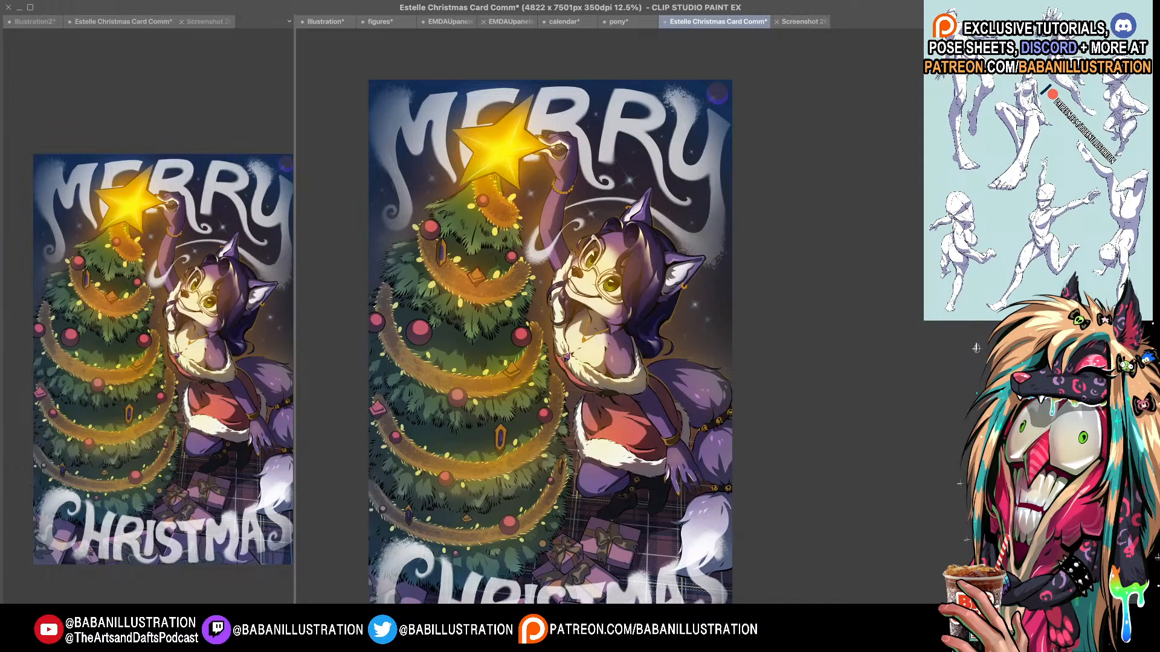
{"action": "key", "text": "Delete"}
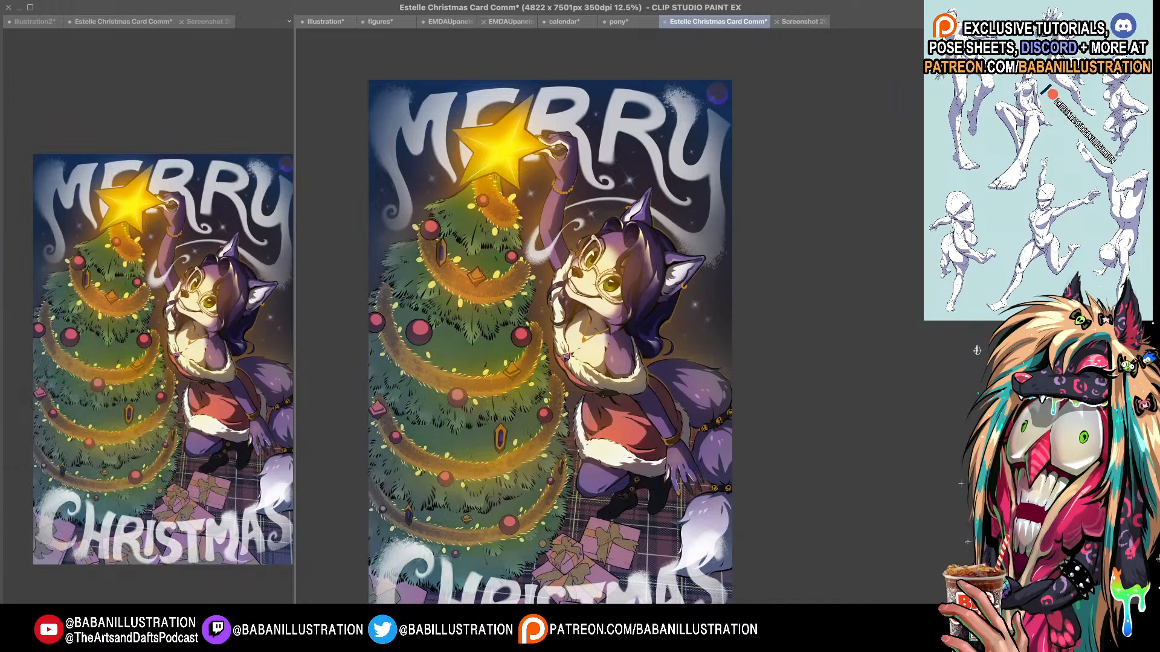
{"action": "key", "text": "ctrl+z"}
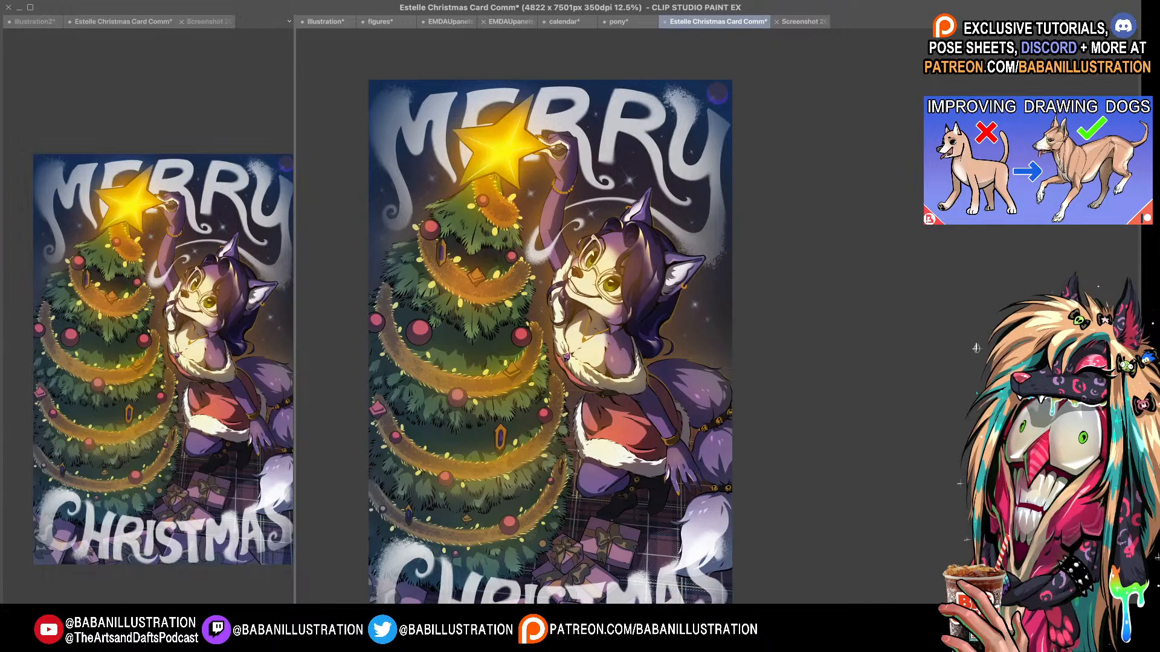
- Lasso the foliage beneath the tree's upper branch tier, following the jagged needle edge and the garland below it
{"action": "scroll", "coordinate": [540, 315], "scroll_direction": "up", "scroll_amount": 4}
{"action": "left_click_drag", "start_coordinate": [541, 315], "coordinate": [574, 367]}
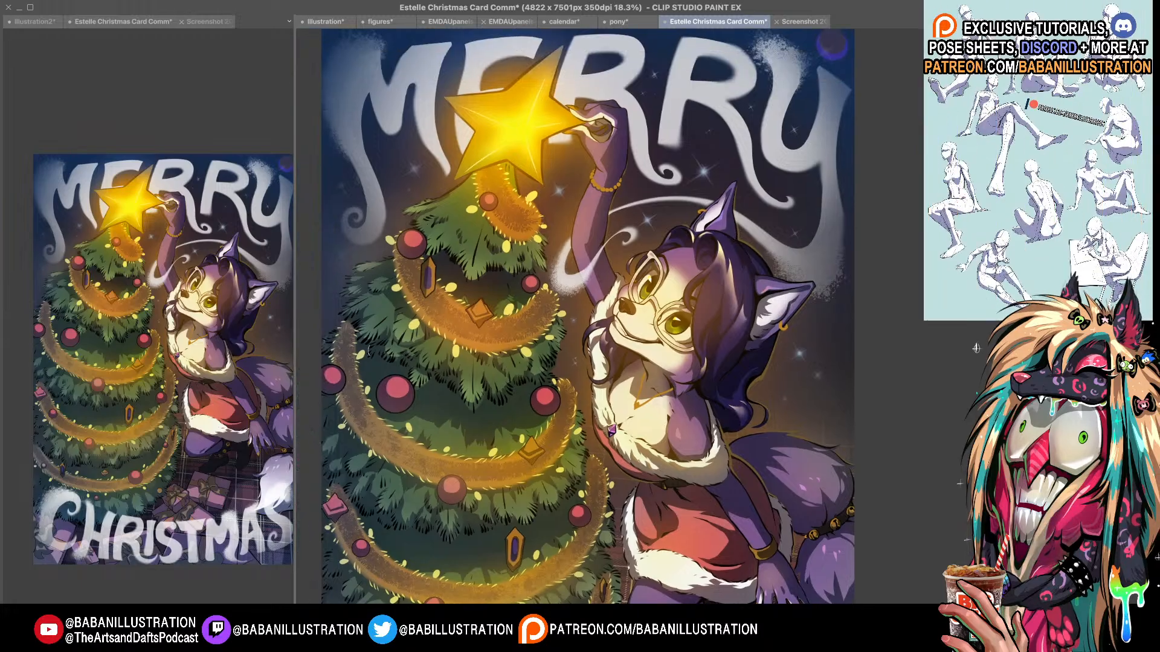
{"action": "mouse_move", "coordinate": [407, 366]}
{"action": "left_mouse_down"}
{"action": "mouse_move", "coordinate": [415, 387]}
{"action": "mouse_move", "coordinate": [429, 381]}
{"action": "left_mouse_up"}
{"action": "left_click_drag", "start_coordinate": [492, 401], "coordinate": [519, 385]}
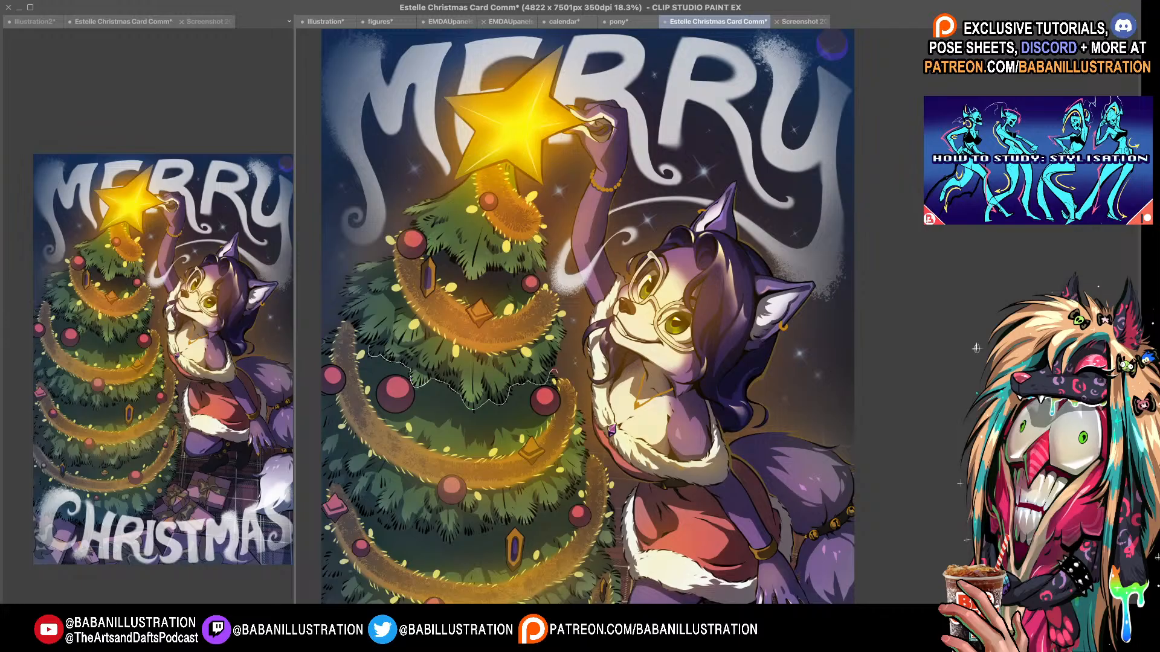
{"action": "left_click_drag", "start_coordinate": [464, 478], "coordinate": [425, 481]}
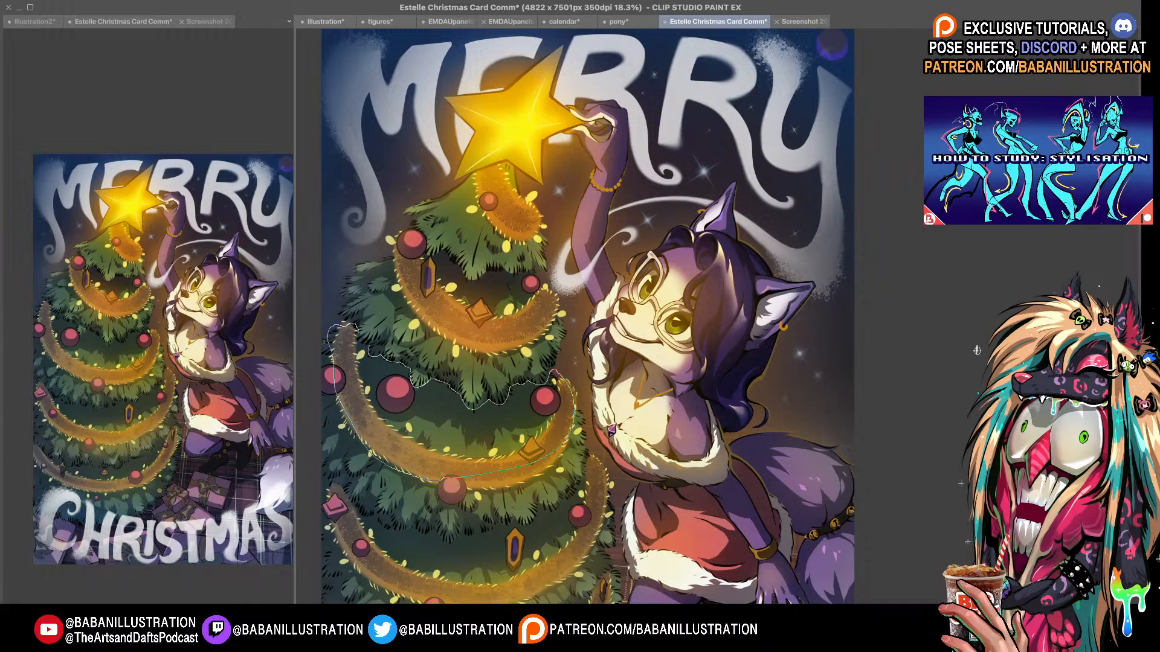
{"action": "left_click_drag", "start_coordinate": [358, 338], "coordinate": [369, 349]}
{"action": "left_click_drag", "start_coordinate": [422, 387], "coordinate": [414, 314]}
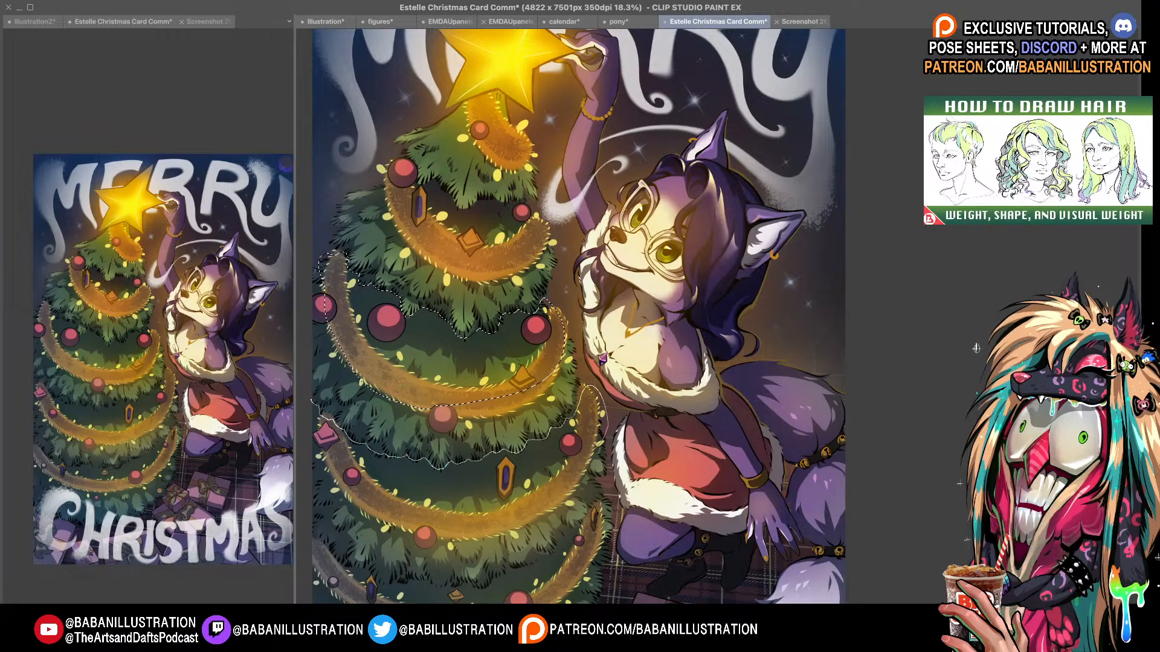
- Extend the freehand selection over the tree's lower branch tiers, down to its base above the Christmas lettering
{"action": "left_click_drag", "start_coordinate": [495, 506], "coordinate": [310, 454]}
{"action": "mouse_move", "coordinate": [483, 423]}
{"action": "left_mouse_down"}
{"action": "mouse_move", "coordinate": [466, 369]}
{"action": "mouse_move", "coordinate": [490, 337]}
{"action": "left_mouse_up"}
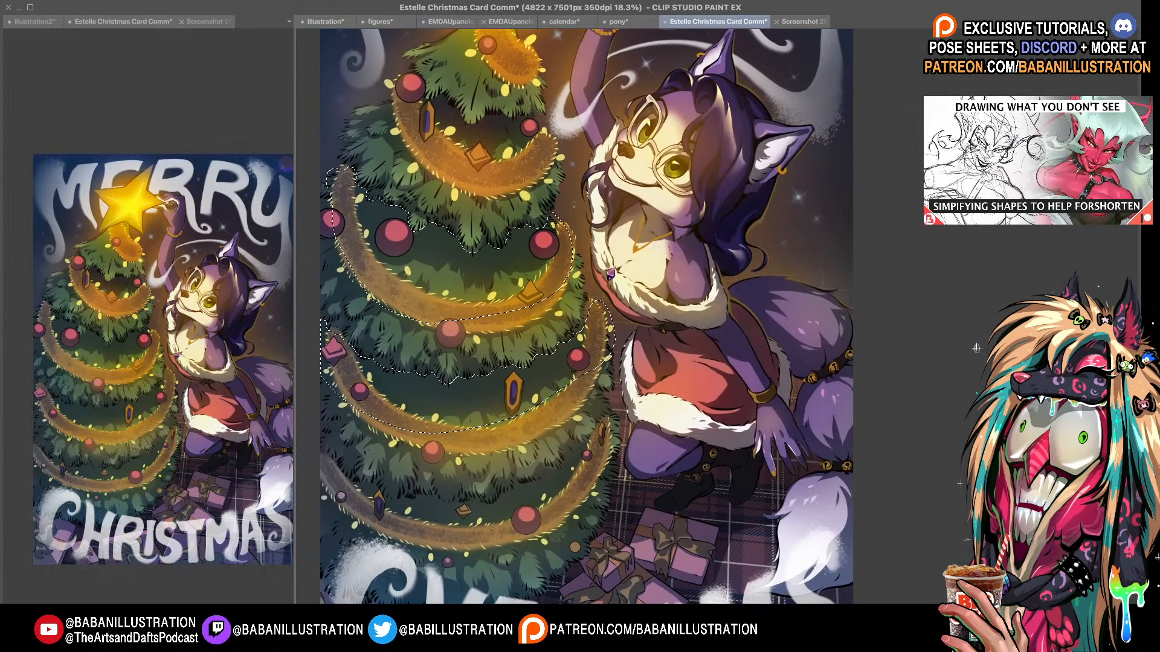
{"action": "left_click_drag", "start_coordinate": [343, 479], "coordinate": [428, 494]}
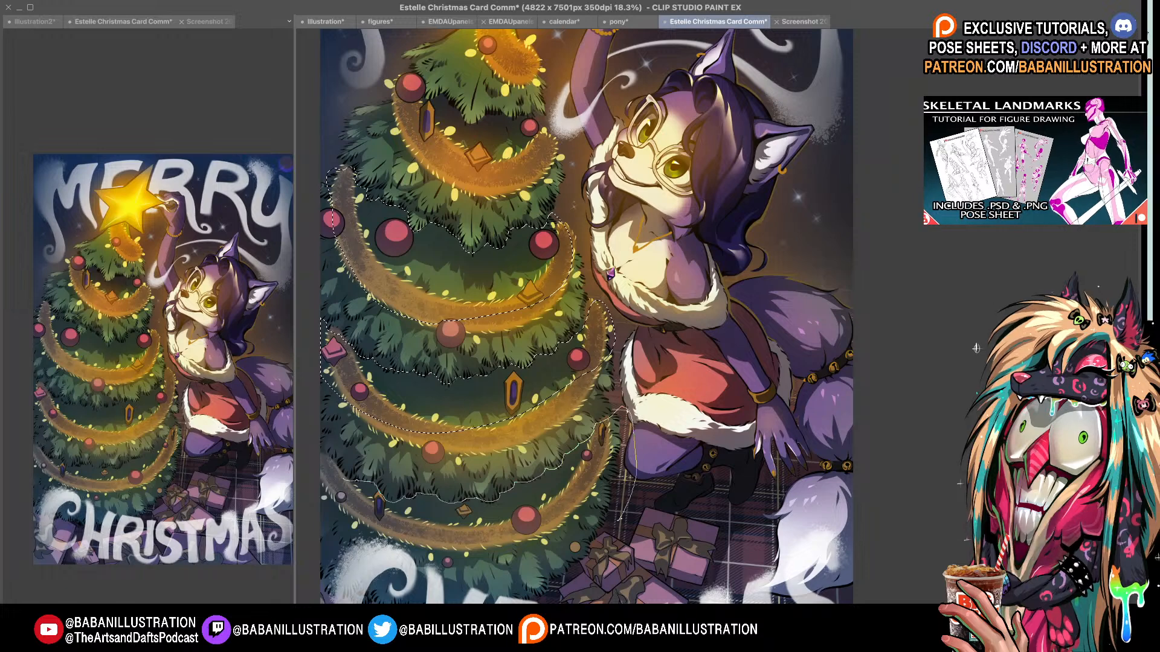
{"action": "mouse_move", "coordinate": [619, 520]}
{"action": "left_mouse_down"}
{"action": "mouse_move", "coordinate": [349, 560]}
{"action": "mouse_move", "coordinate": [320, 457]}
{"action": "left_mouse_up"}
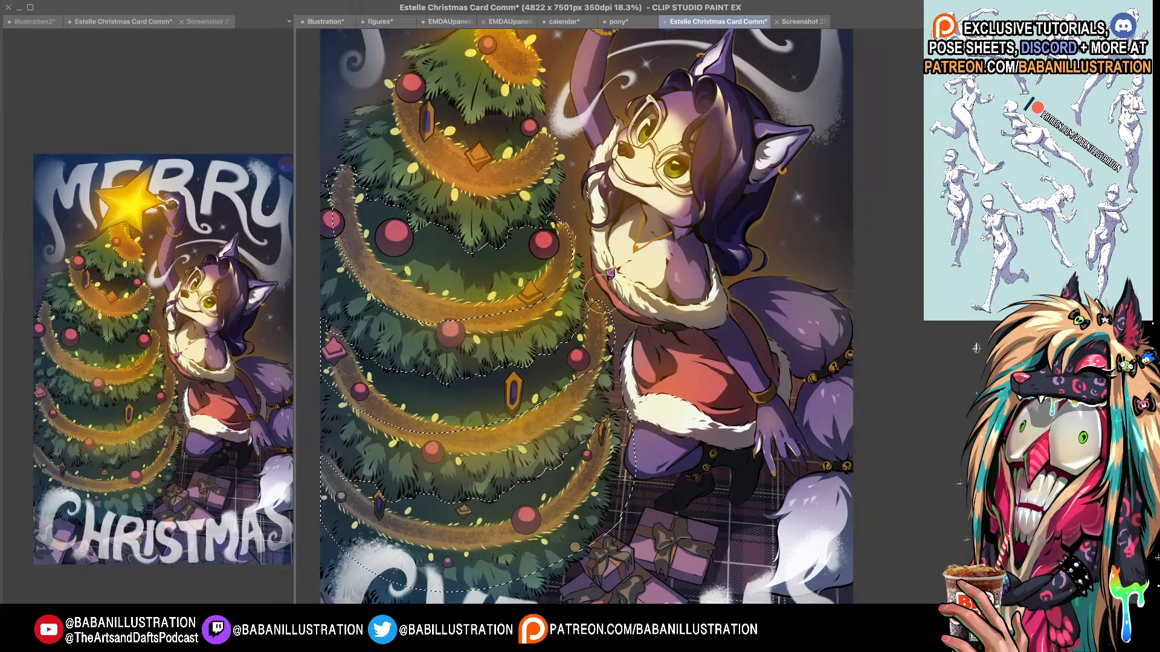
- Brush soft shading into the selected tree tiers with a large brush, and clear the selection
{"action": "scroll", "coordinate": [603, 292], "scroll_direction": "up", "scroll_amount": 1}
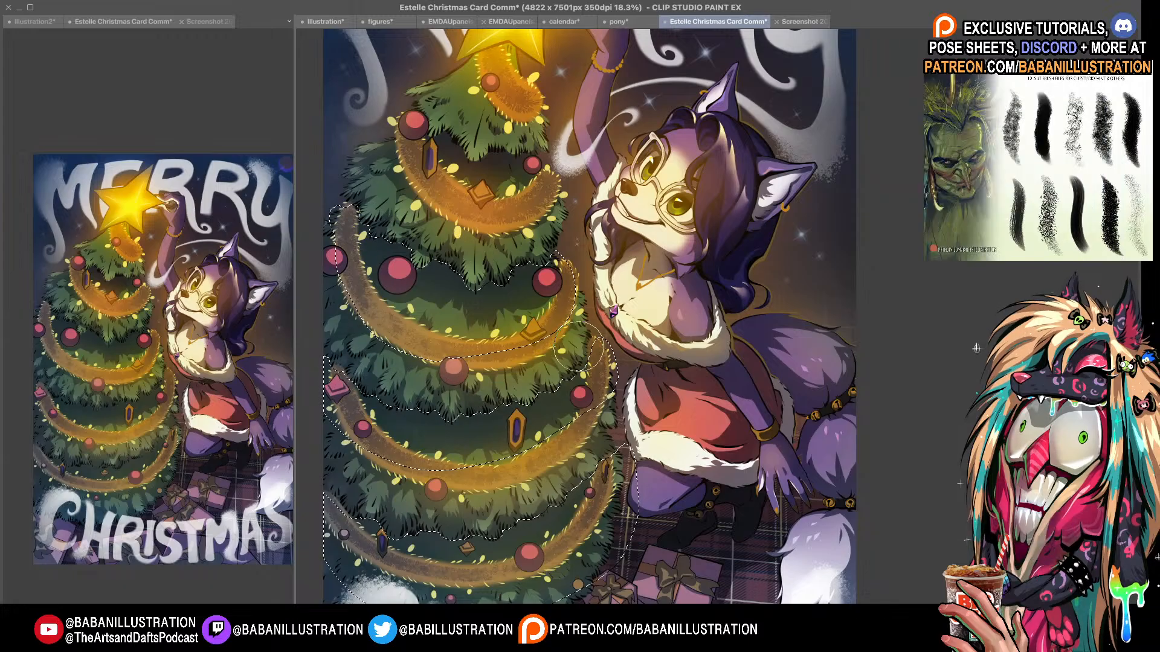
{"action": "left_click_drag", "start_coordinate": [483, 435], "coordinate": [460, 411]}
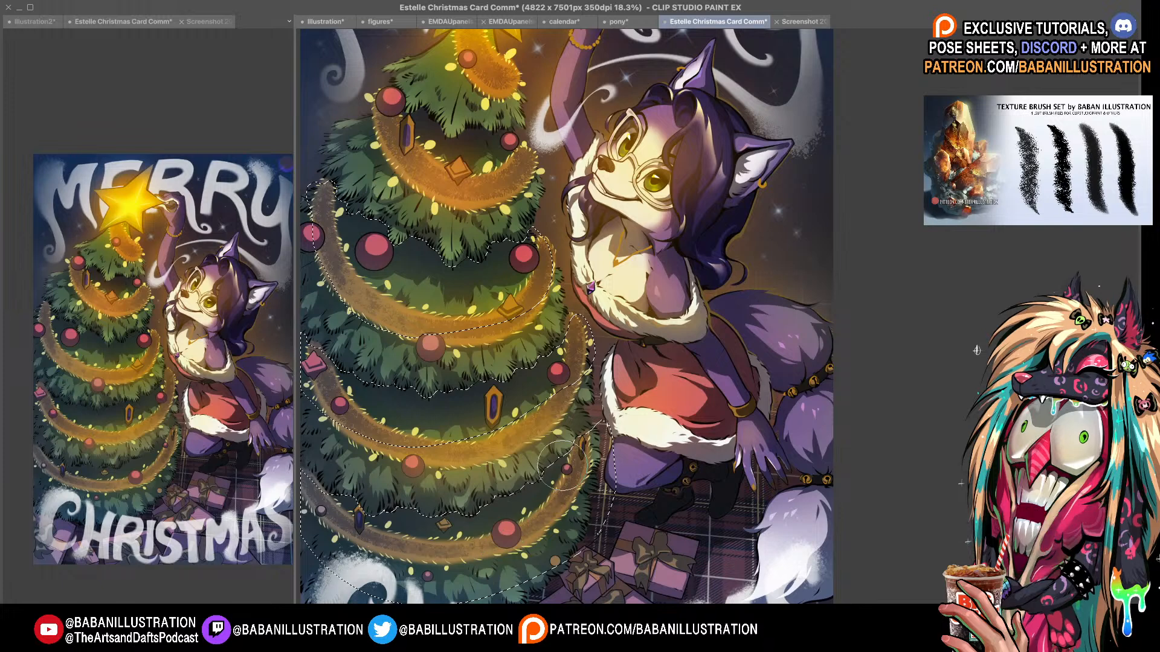
{"action": "left_click_drag", "start_coordinate": [562, 329], "coordinate": [568, 338]}
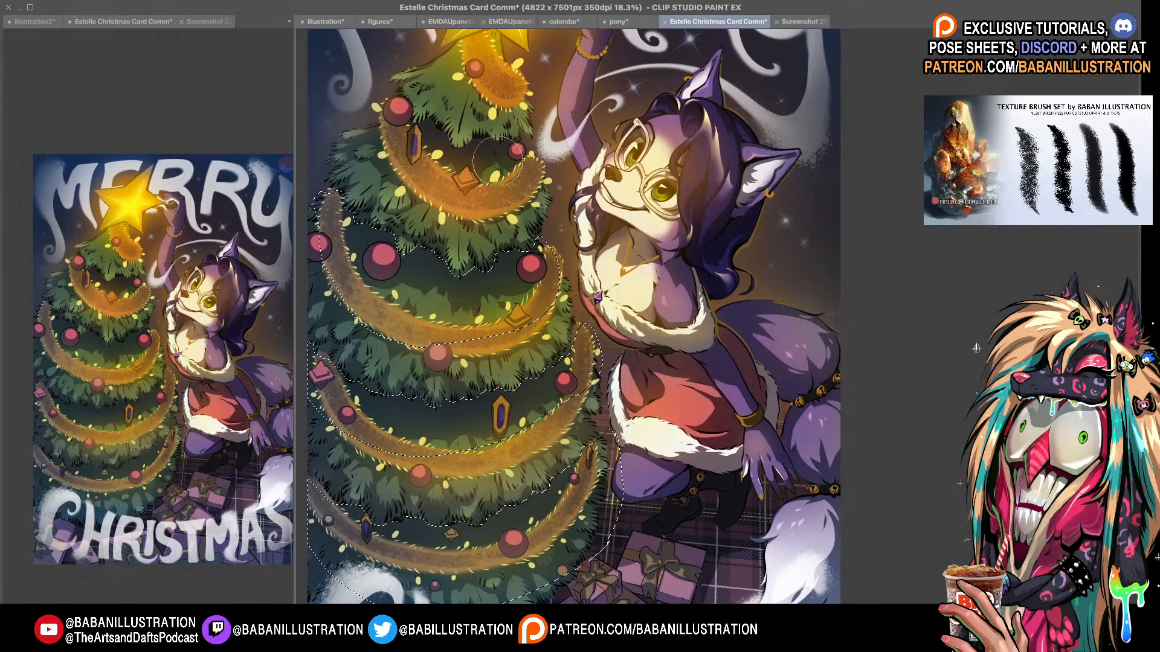
{"action": "scroll", "coordinate": [466, 295], "scroll_direction": "down", "scroll_amount": 3}
{"action": "left_click_drag", "start_coordinate": [475, 257], "coordinate": [437, 308]}
{"action": "left_click_drag", "start_coordinate": [490, 397], "coordinate": [503, 357]}
{"action": "left_click_drag", "start_coordinate": [678, 346], "coordinate": [685, 357]}
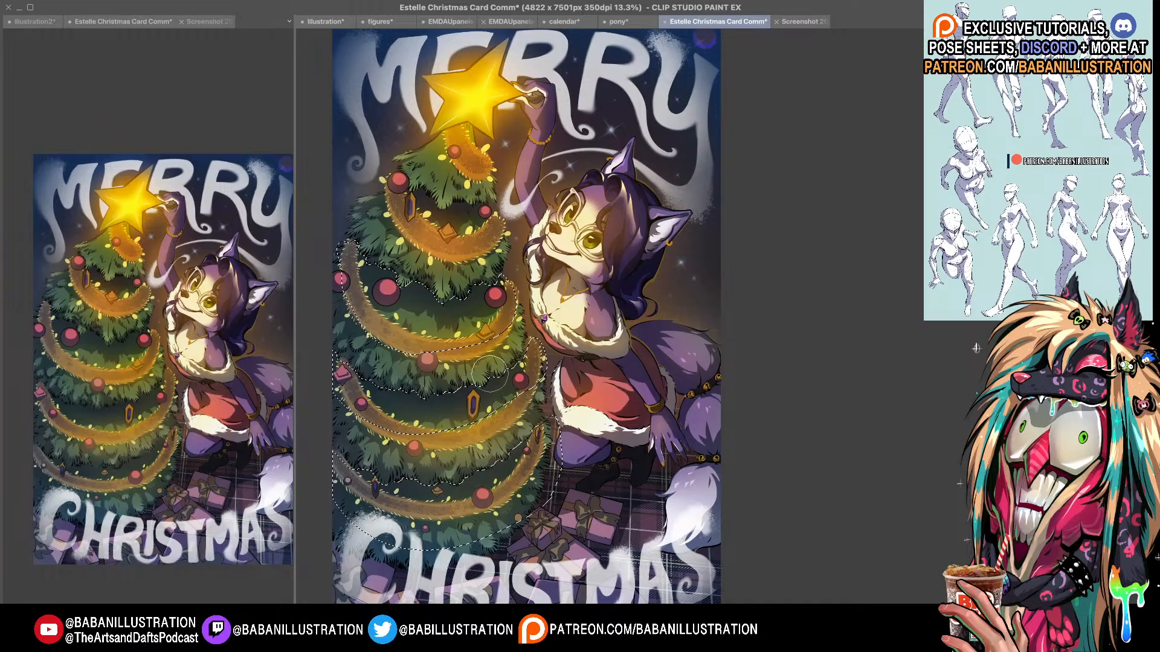
{"action": "key", "text": "ctrl+d"}
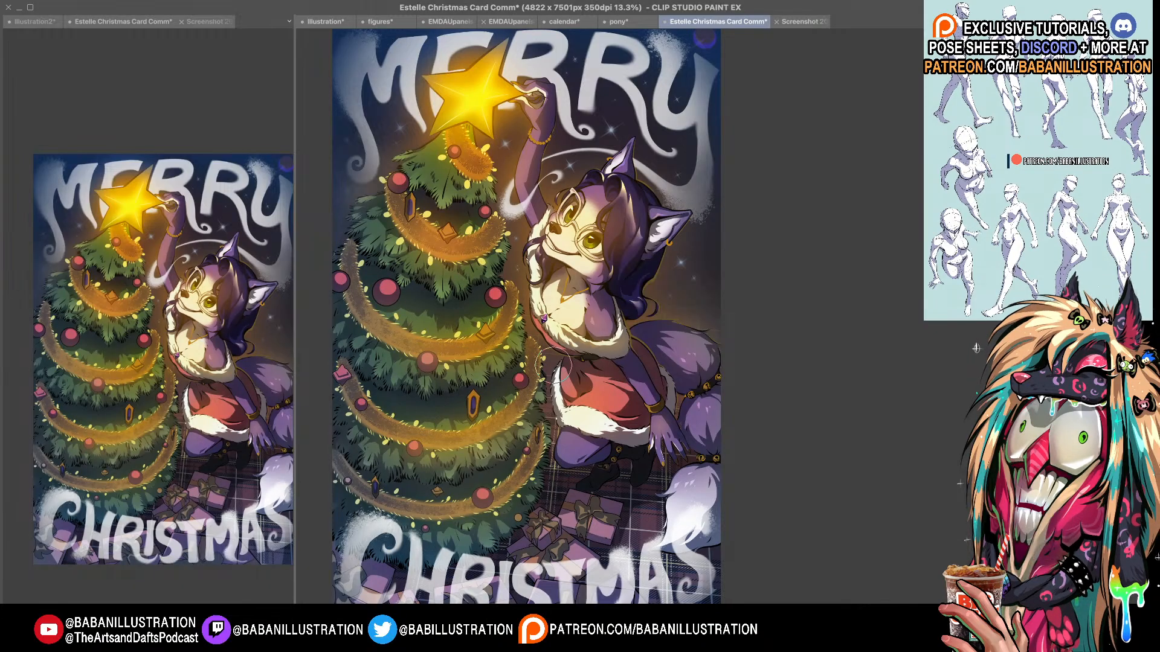
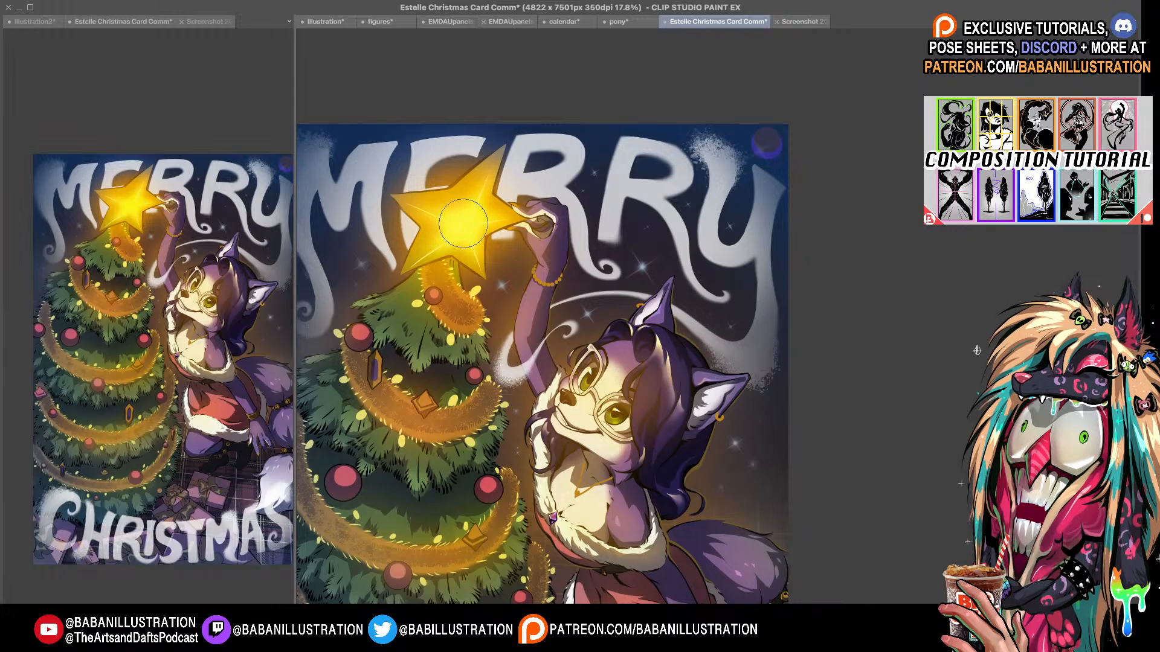
- Undo and redo the latest colour and glow changes to compare the star, tree and character with and without them
{"action": "scroll", "coordinate": [471, 211], "scroll_direction": "up", "scroll_amount": 1}
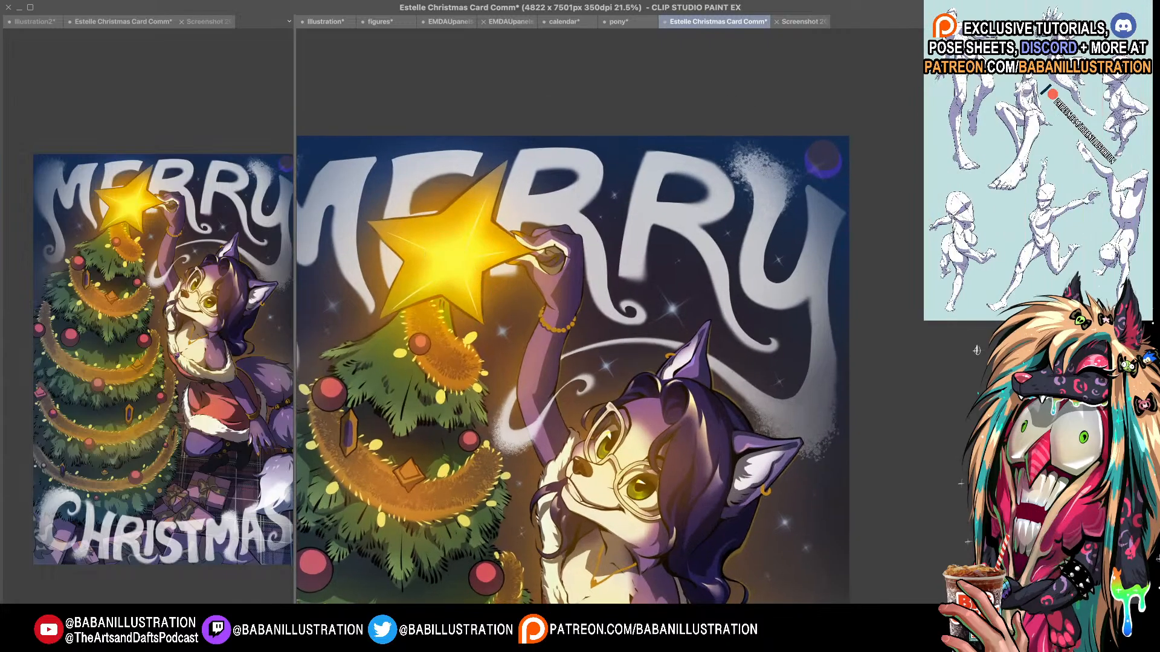
{"action": "key", "text": "ctrl+z"}
{"action": "key", "text": "ctrl+y"}
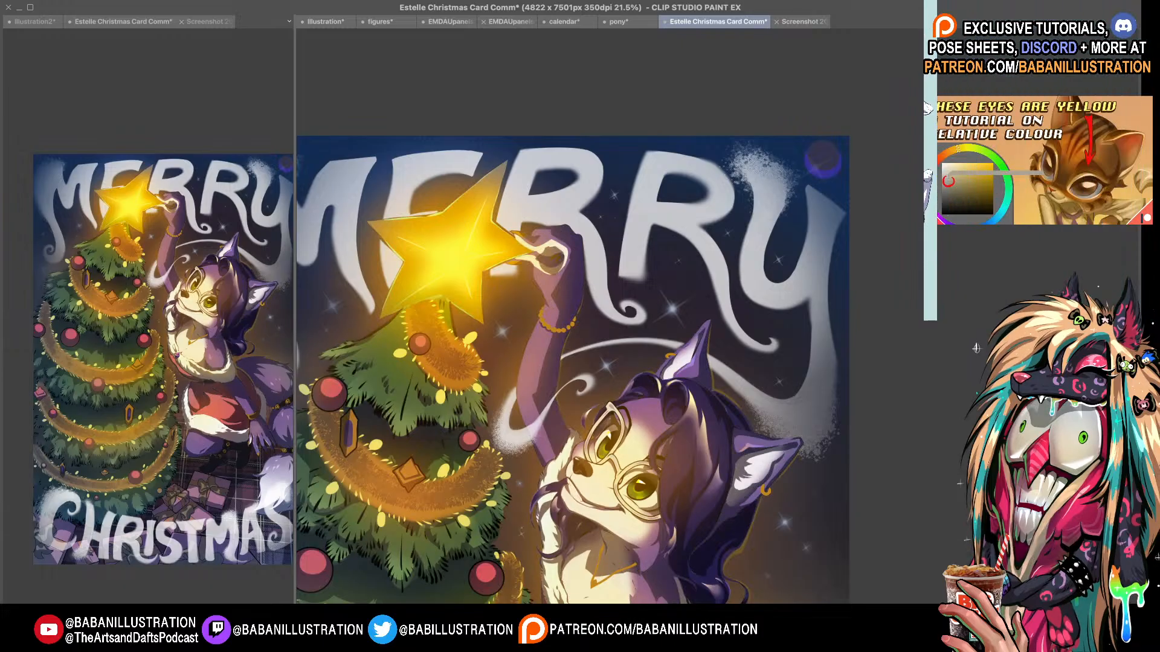
{"action": "key", "text": "ctrl+z"}
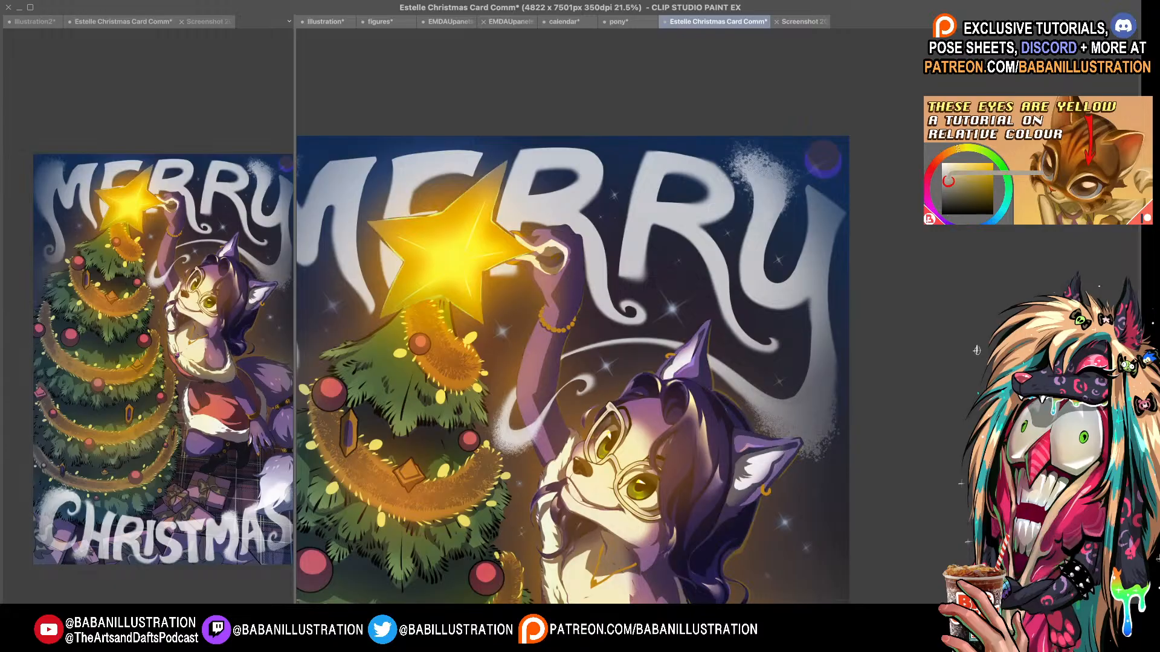
{"action": "key", "text": "ctrl+y"}
{"action": "left_click_drag", "start_coordinate": [876, 160], "coordinate": [885, 169]}
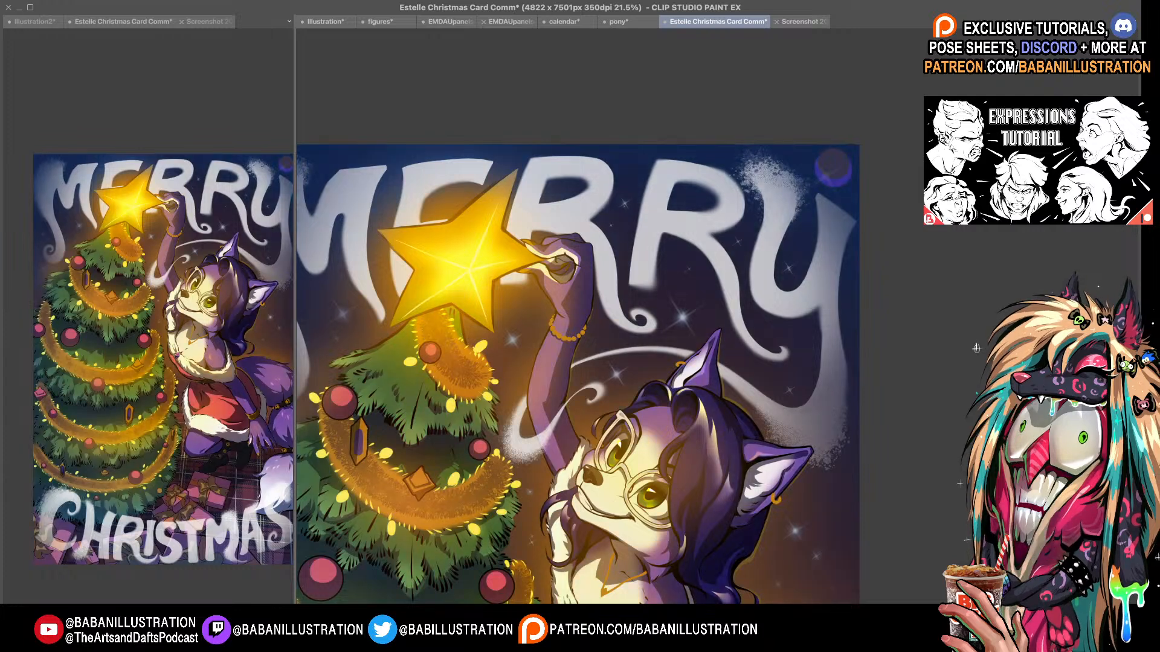
{"action": "key", "text": "super+z"}
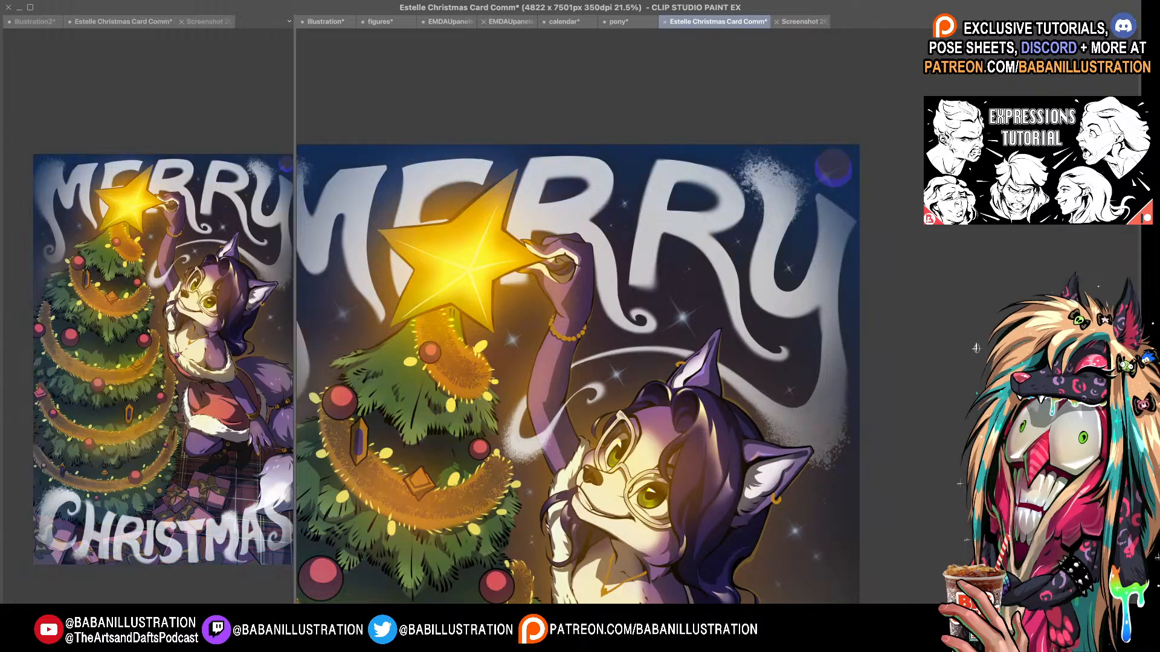
{"action": "key", "text": "super+shift+z"}
{"action": "key", "text": "super+shift+z"}
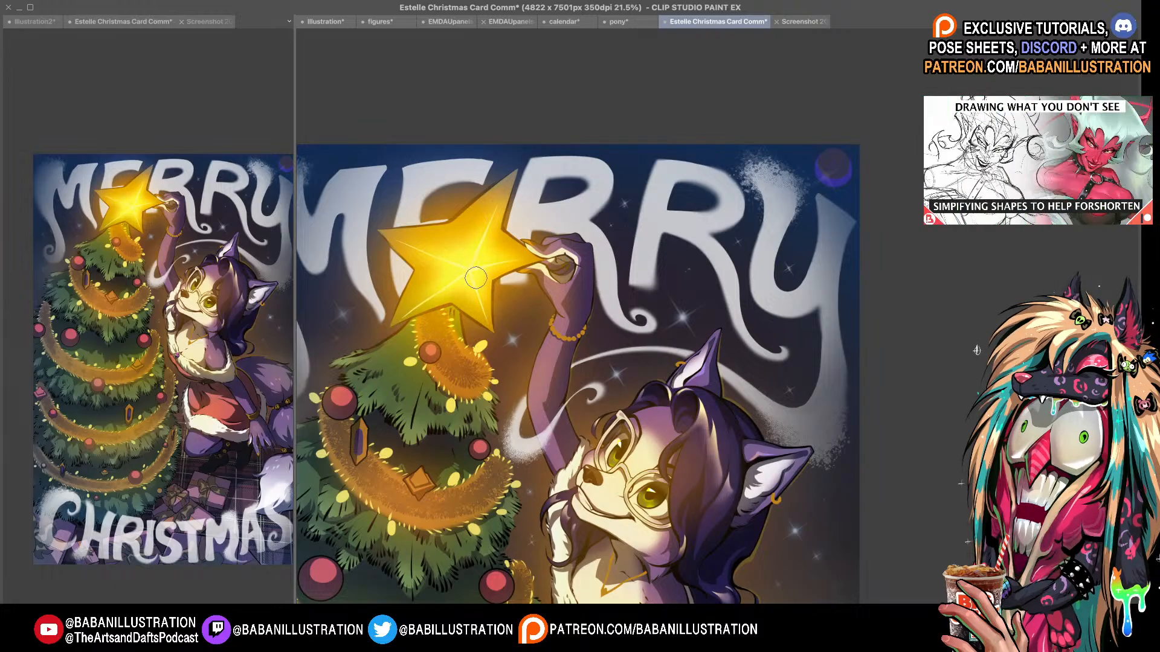
- Examine the whole card at a reduced size, and the character's face, hair and raised arm up close
{"action": "left_click_drag", "start_coordinate": [659, 540], "coordinate": [615, 323]}
{"action": "scroll", "coordinate": [616, 331], "scroll_direction": "down", "scroll_amount": 3}
{"action": "left_click_drag", "start_coordinate": [726, 330], "coordinate": [667, 238]}
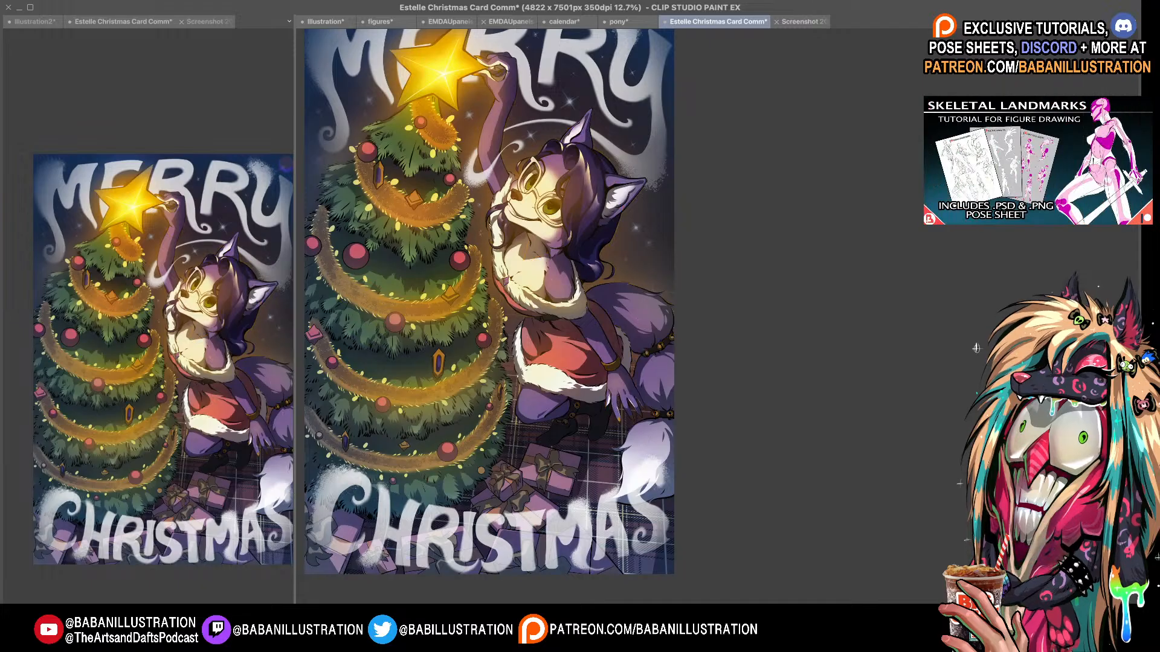
{"action": "scroll", "coordinate": [579, 155], "scroll_direction": "up", "scroll_amount": 3}
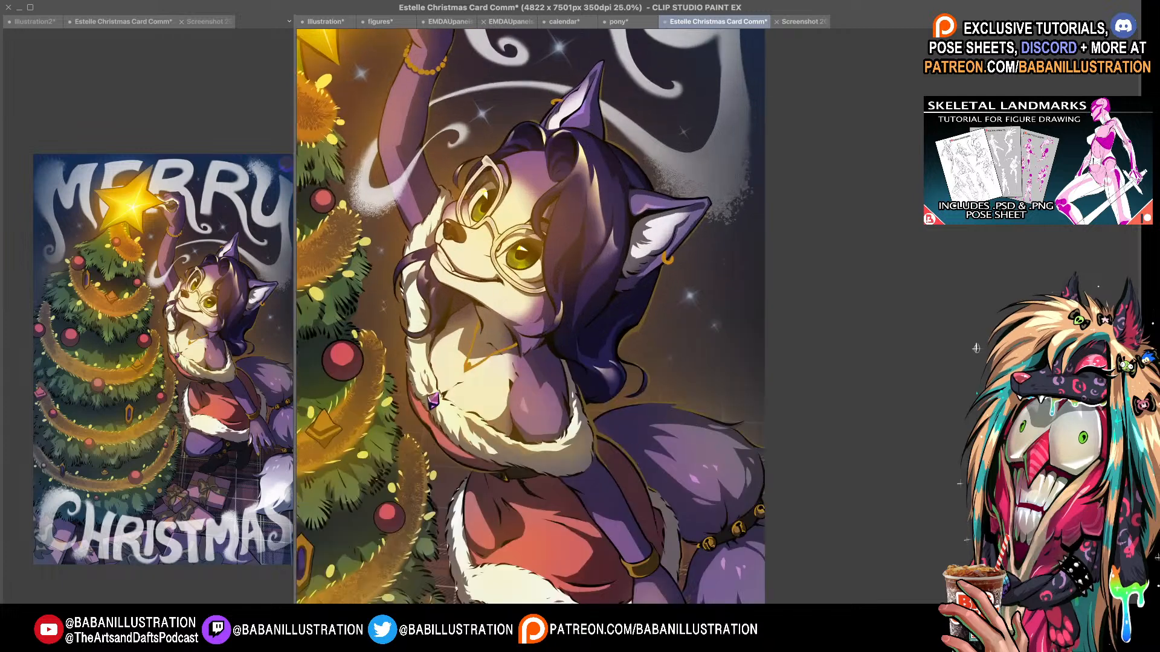
{"action": "left_click_drag", "start_coordinate": [600, 332], "coordinate": [582, 388]}
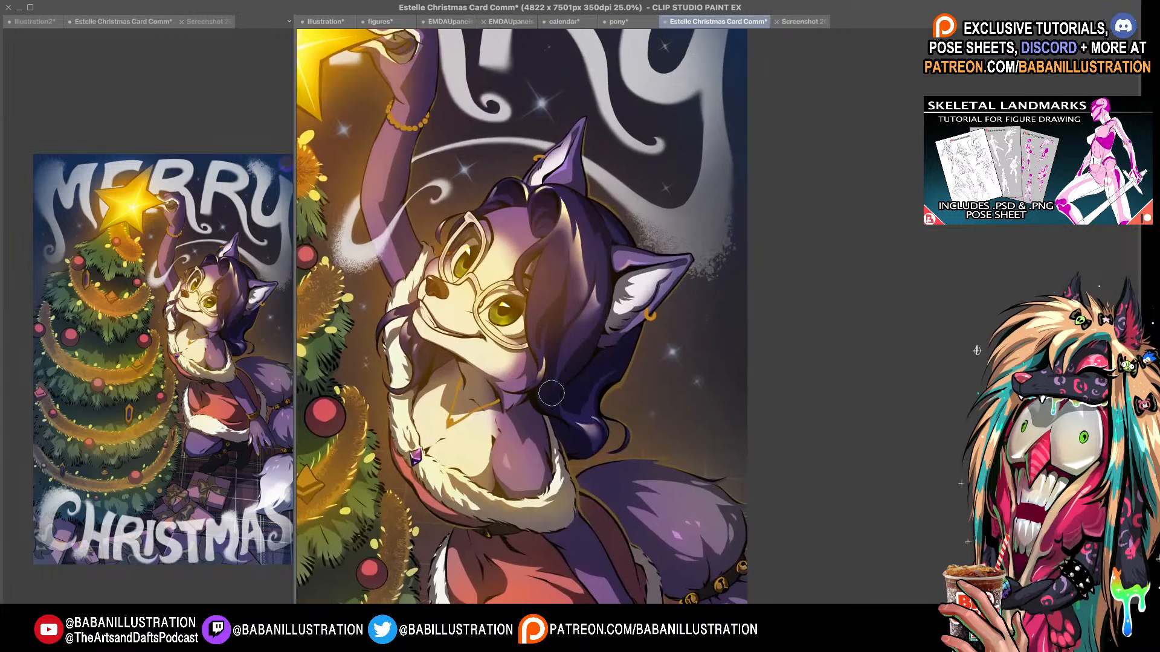
{"action": "scroll", "coordinate": [604, 375], "scroll_direction": "up", "scroll_amount": 2}
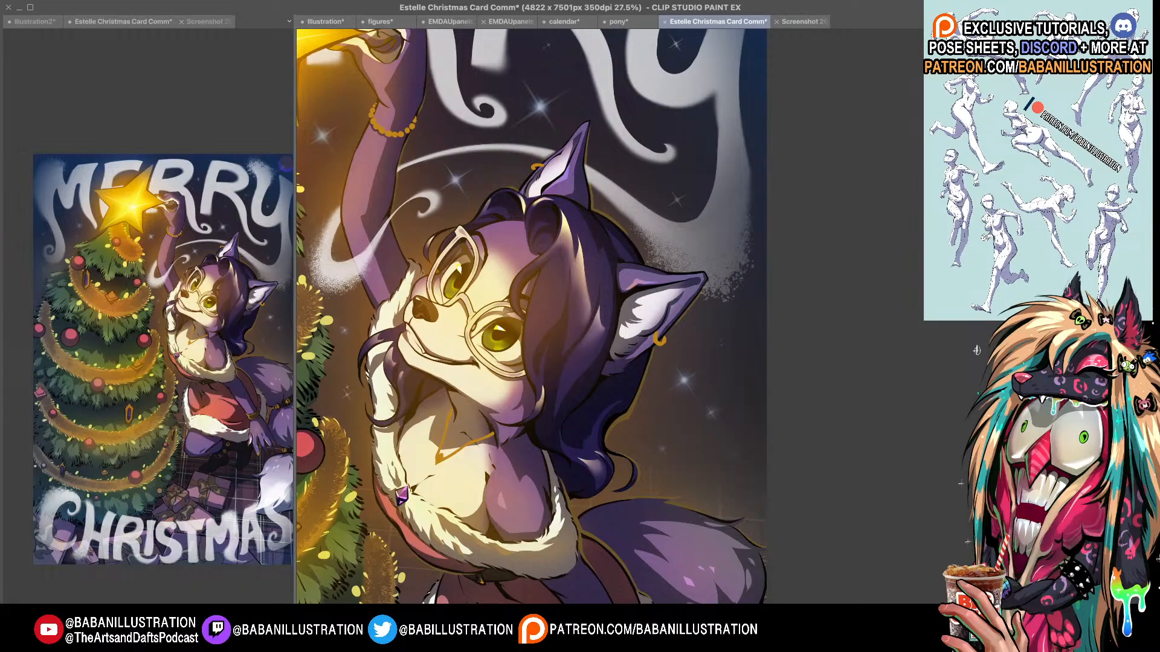
{"action": "mouse_move", "coordinate": [566, 313]}
{"action": "left_mouse_down"}
{"action": "mouse_move", "coordinate": [553, 332]}
{"action": "mouse_move", "coordinate": [549, 320]}
{"action": "left_mouse_up"}
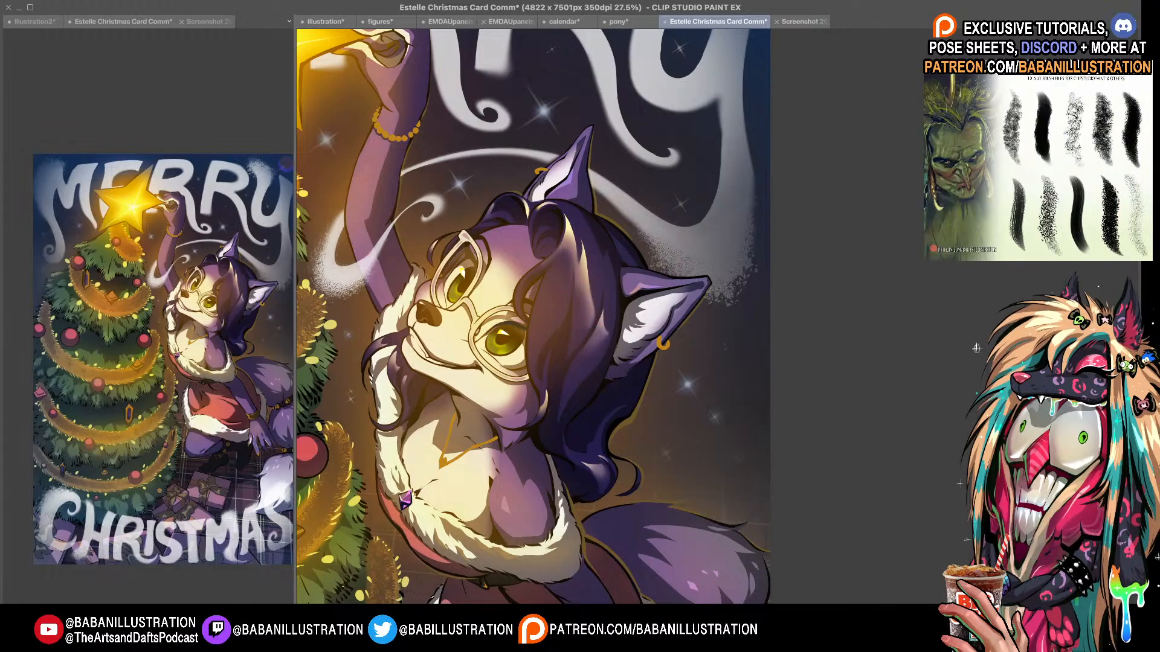
{"action": "left_click_drag", "start_coordinate": [613, 333], "coordinate": [615, 332]}
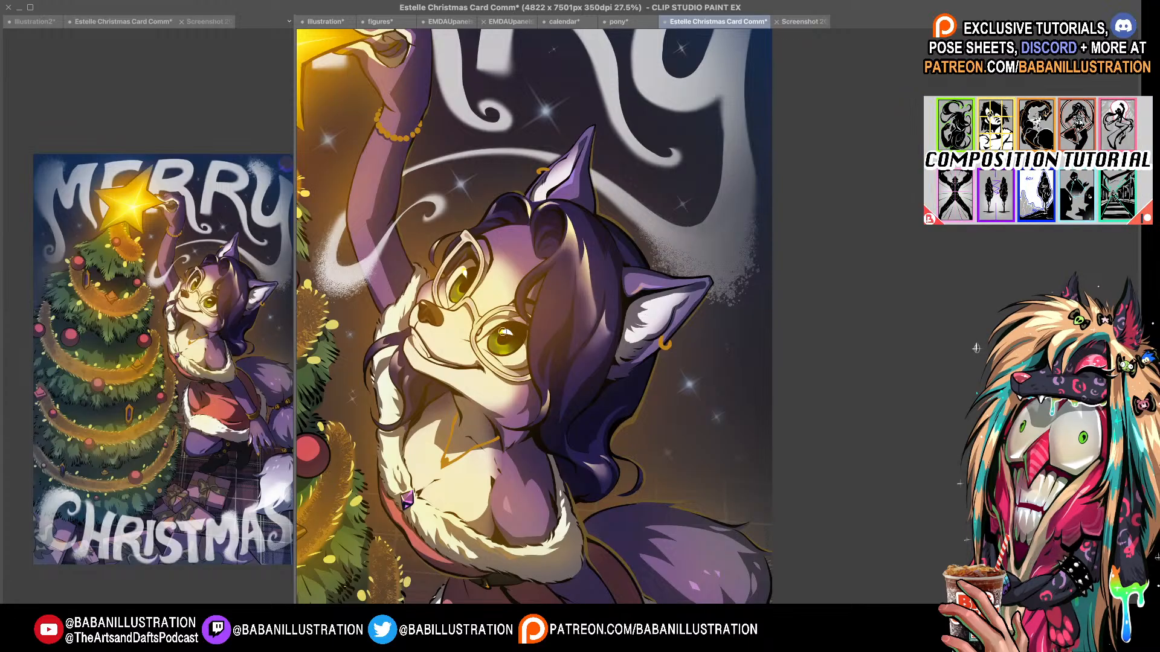
{"action": "left_click_drag", "start_coordinate": [507, 333], "coordinate": [505, 332]}
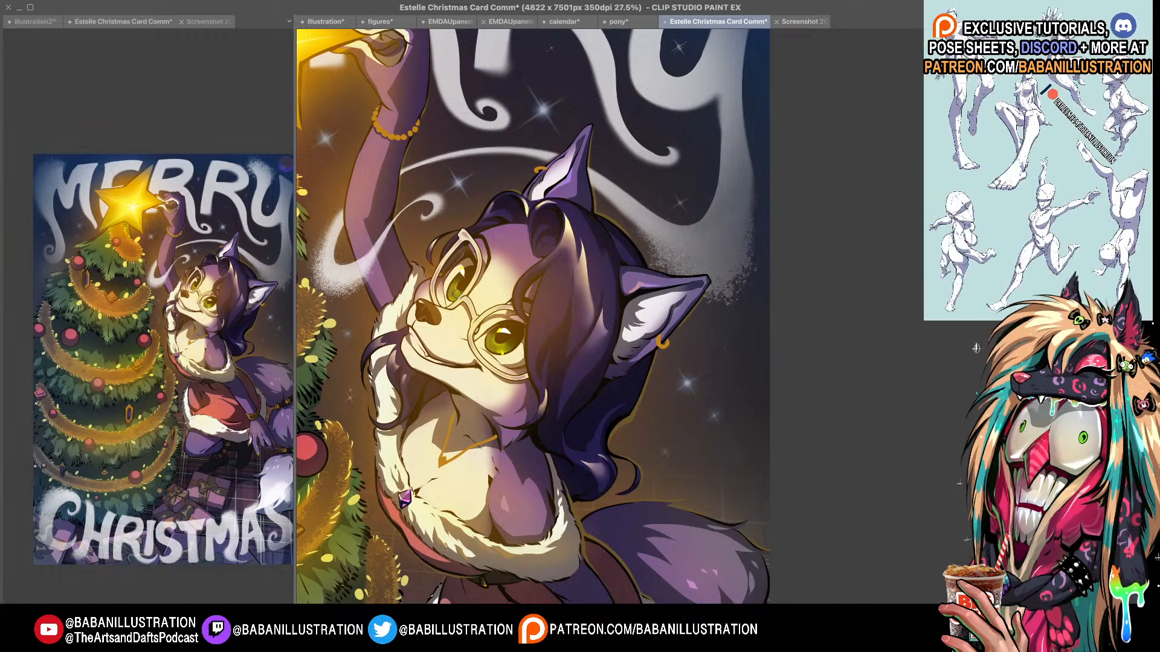
{"action": "left_click_drag", "start_coordinate": [579, 416], "coordinate": [566, 409]}
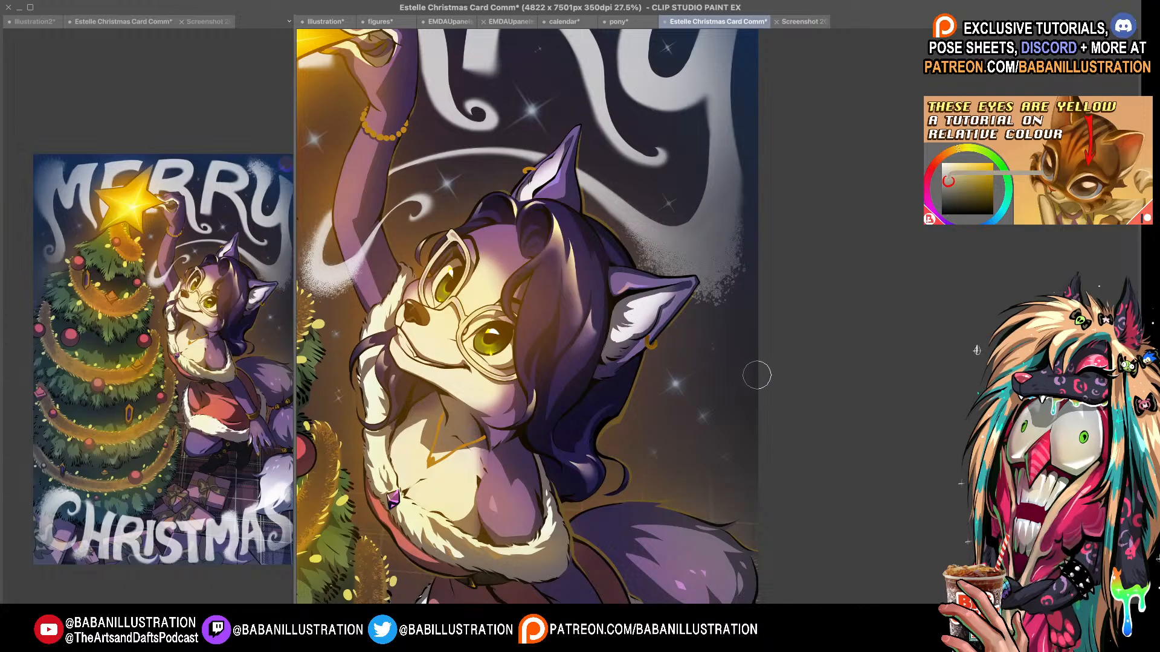
- Darken the character's gold bracelet, earring and necklace with a deeper golden-brown shade
{"action": "left_click_drag", "start_coordinate": [387, 127], "coordinate": [373, 110]}
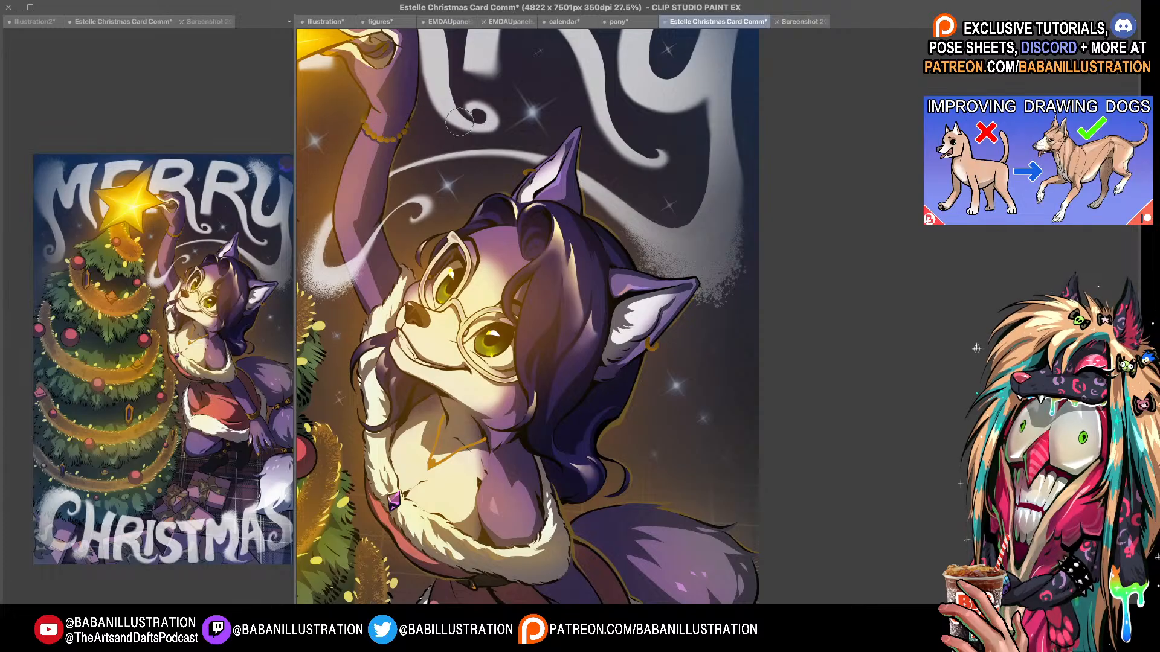
{"action": "left_click_drag", "start_coordinate": [652, 323], "coordinate": [663, 323]}
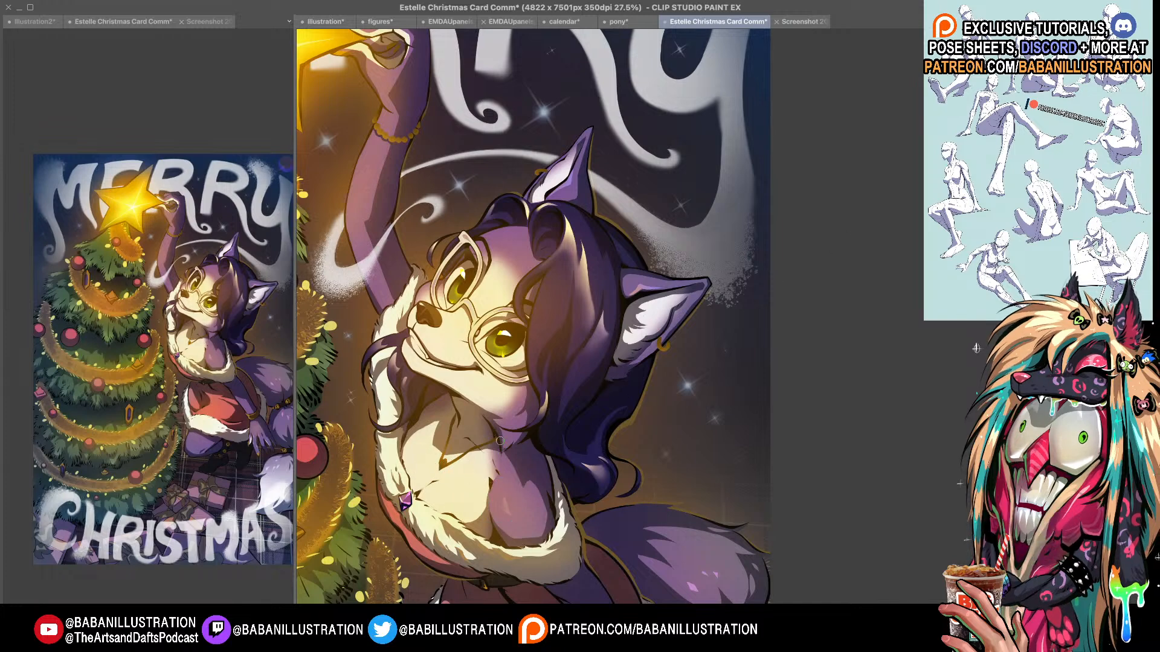
{"action": "scroll", "coordinate": [505, 462], "scroll_direction": "up", "scroll_amount": 2}
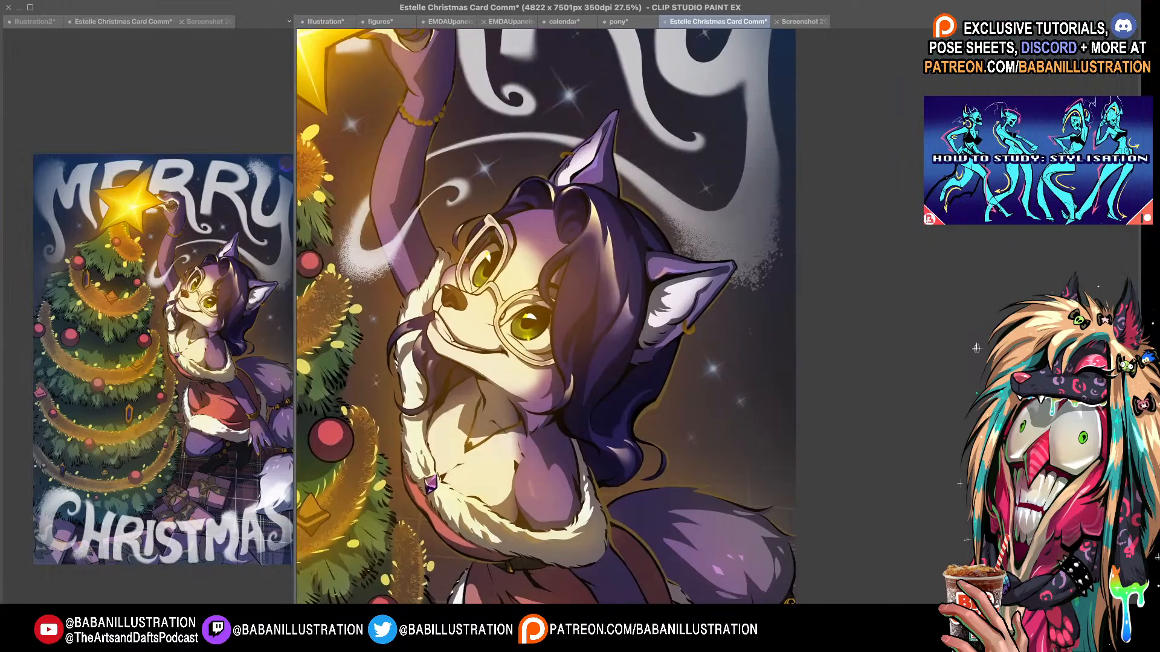
{"action": "left_click_drag", "start_coordinate": [508, 292], "coordinate": [514, 344]}
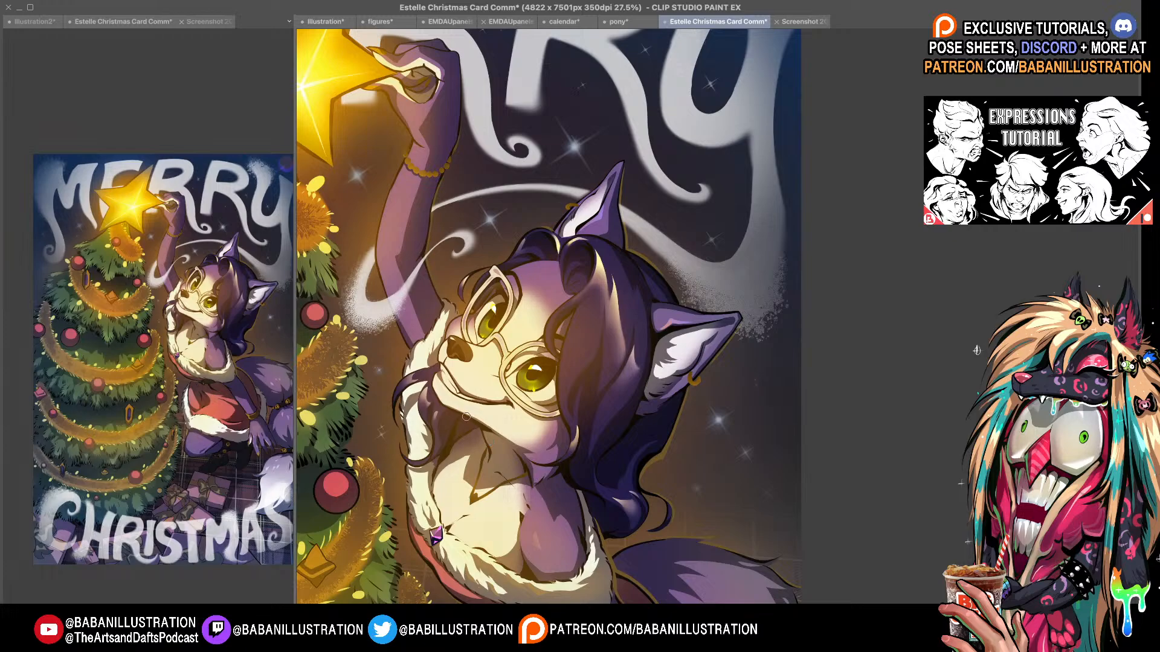
{"action": "left_click_drag", "start_coordinate": [501, 429], "coordinate": [491, 395]}
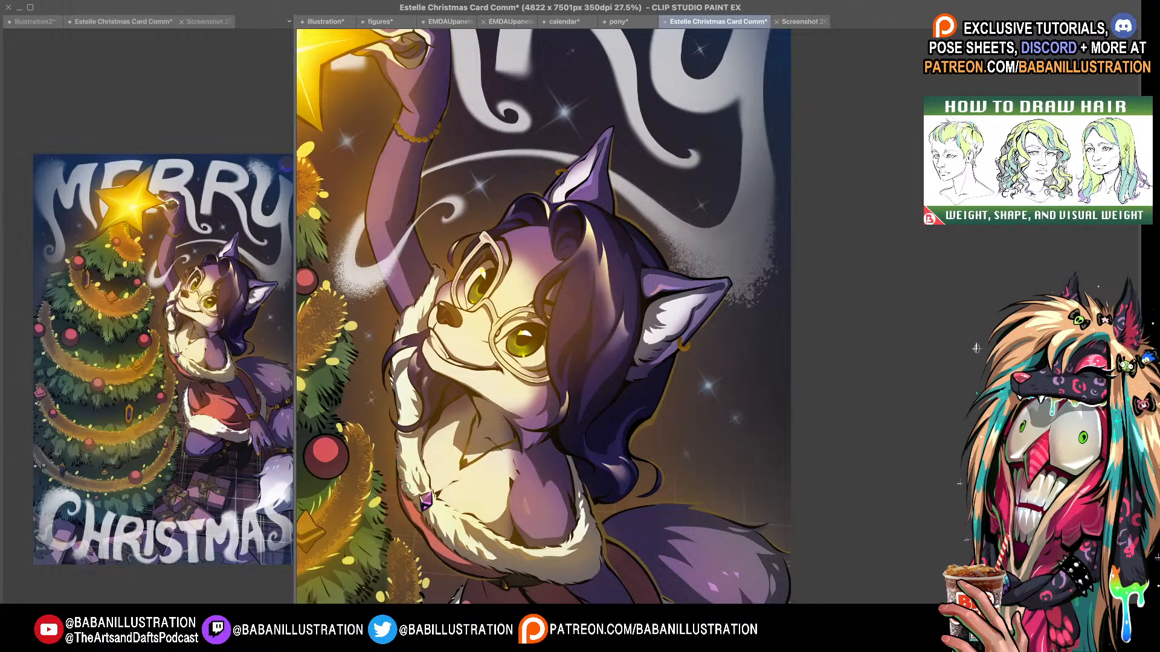
- Refine the gold shading on the raised wrist's bracelet and on the character's earrings
{"action": "left_click_drag", "start_coordinate": [664, 409], "coordinate": [642, 406]}
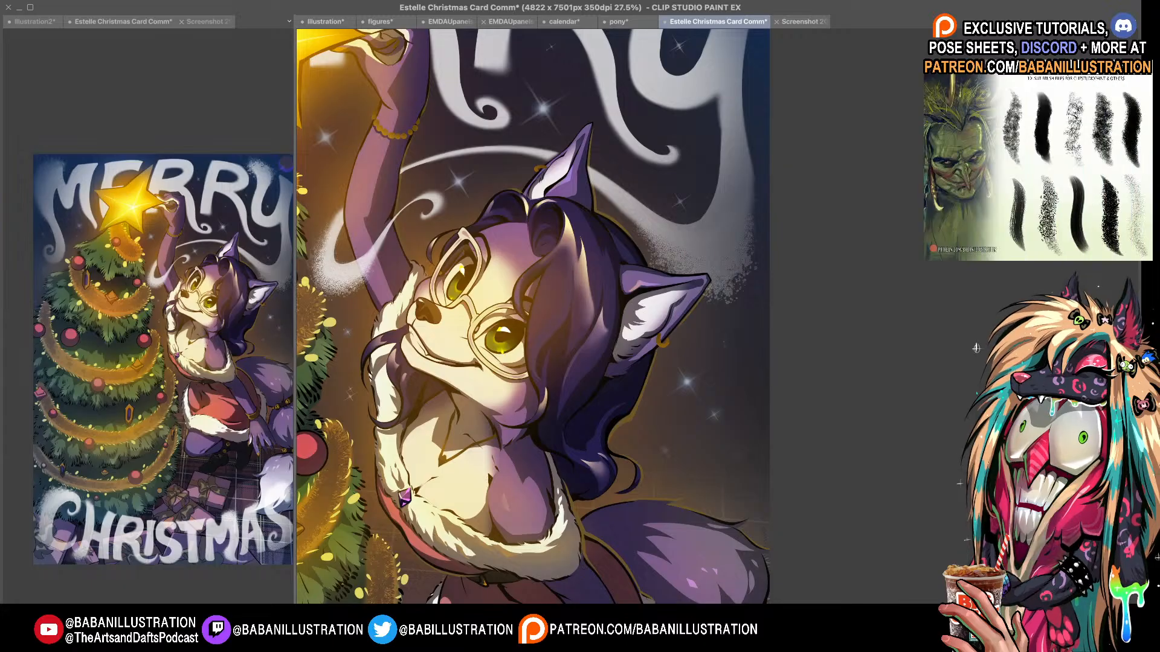
{"action": "left_click_drag", "start_coordinate": [546, 276], "coordinate": [529, 336]}
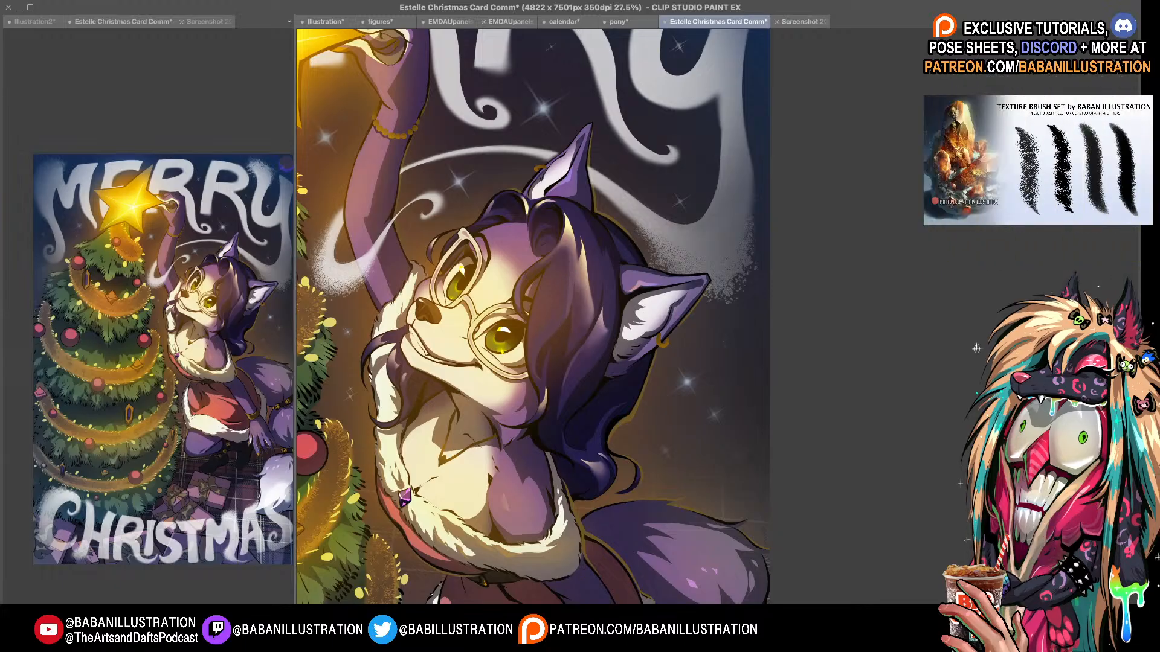
{"action": "left_click_drag", "start_coordinate": [558, 324], "coordinate": [554, 311]}
{"action": "mouse_move", "coordinate": [602, 281]}
{"action": "left_mouse_down"}
{"action": "mouse_move", "coordinate": [591, 231]}
{"action": "mouse_move", "coordinate": [595, 245]}
{"action": "left_mouse_up"}
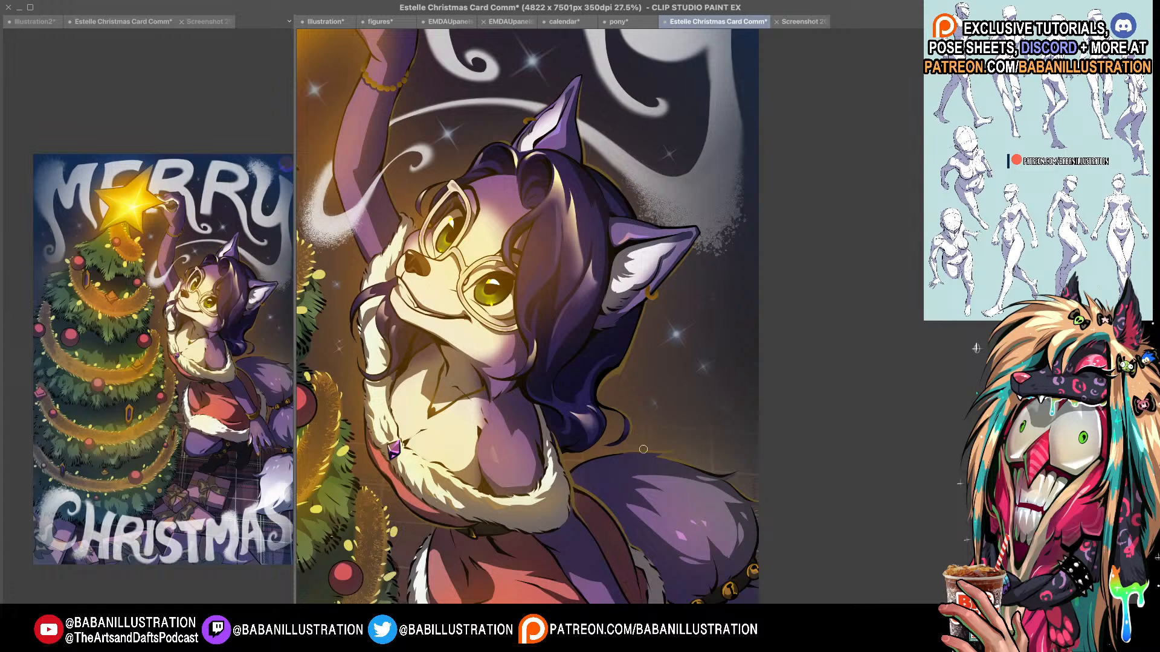
{"action": "left_click_drag", "start_coordinate": [507, 382], "coordinate": [529, 385]}
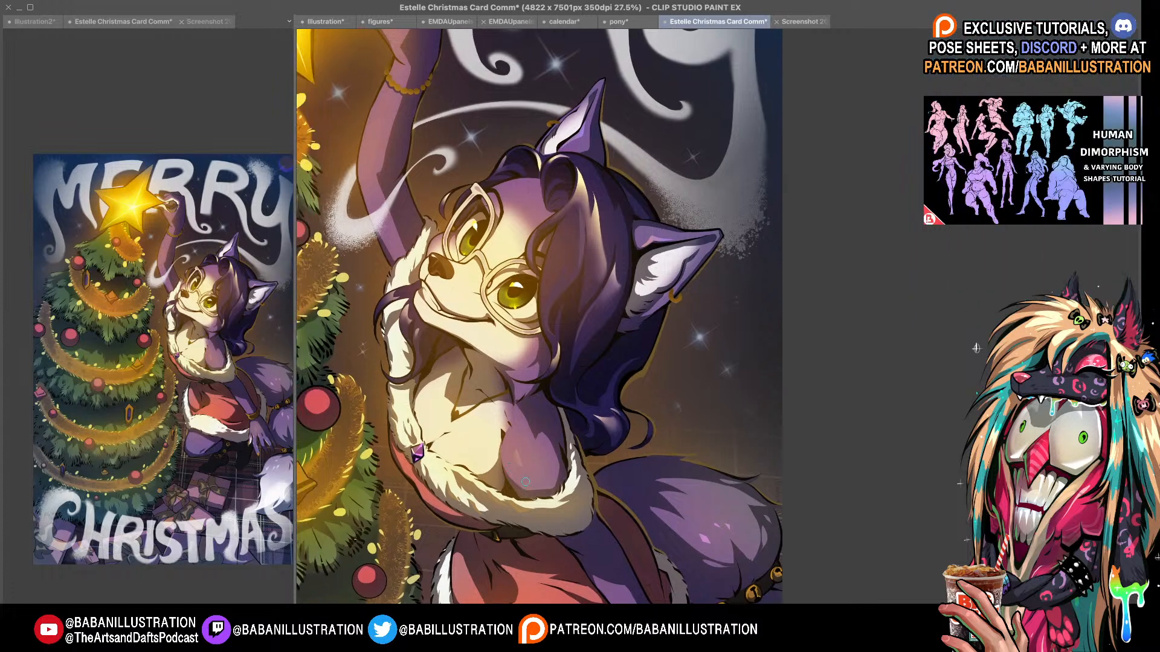
{"action": "left_click_drag", "start_coordinate": [514, 338], "coordinate": [529, 395]}
{"action": "left_click_drag", "start_coordinate": [507, 339], "coordinate": [463, 420]}
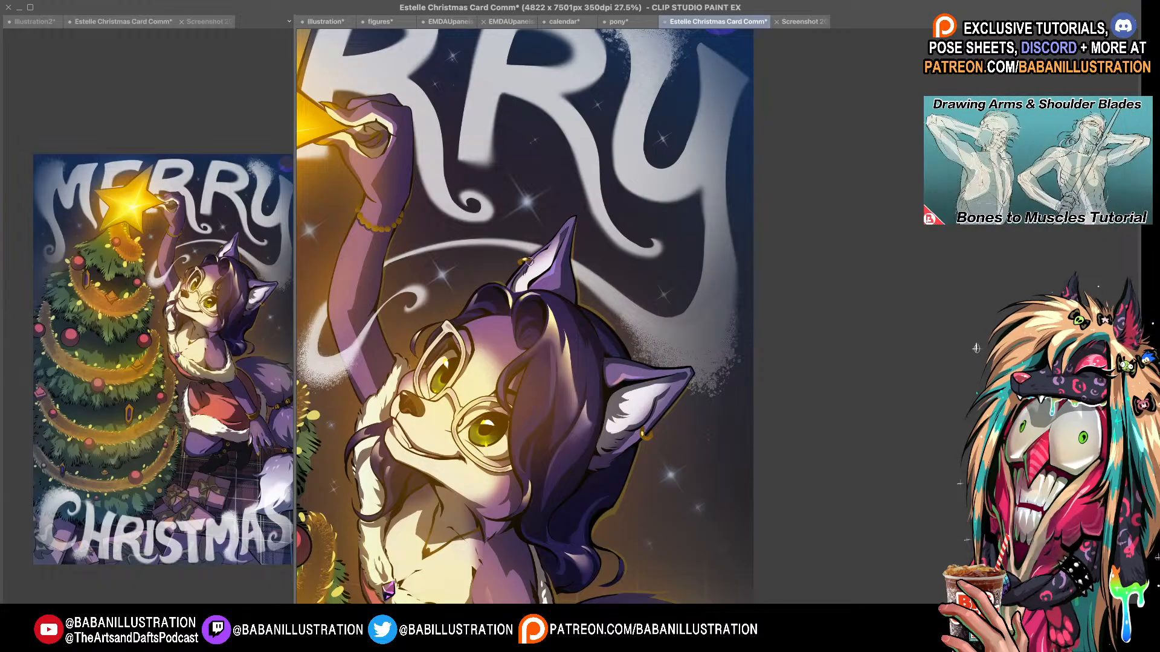
{"action": "left_click_drag", "start_coordinate": [524, 255], "coordinate": [527, 260]}
{"action": "scroll", "coordinate": [712, 299], "scroll_direction": "down", "scroll_amount": 3}
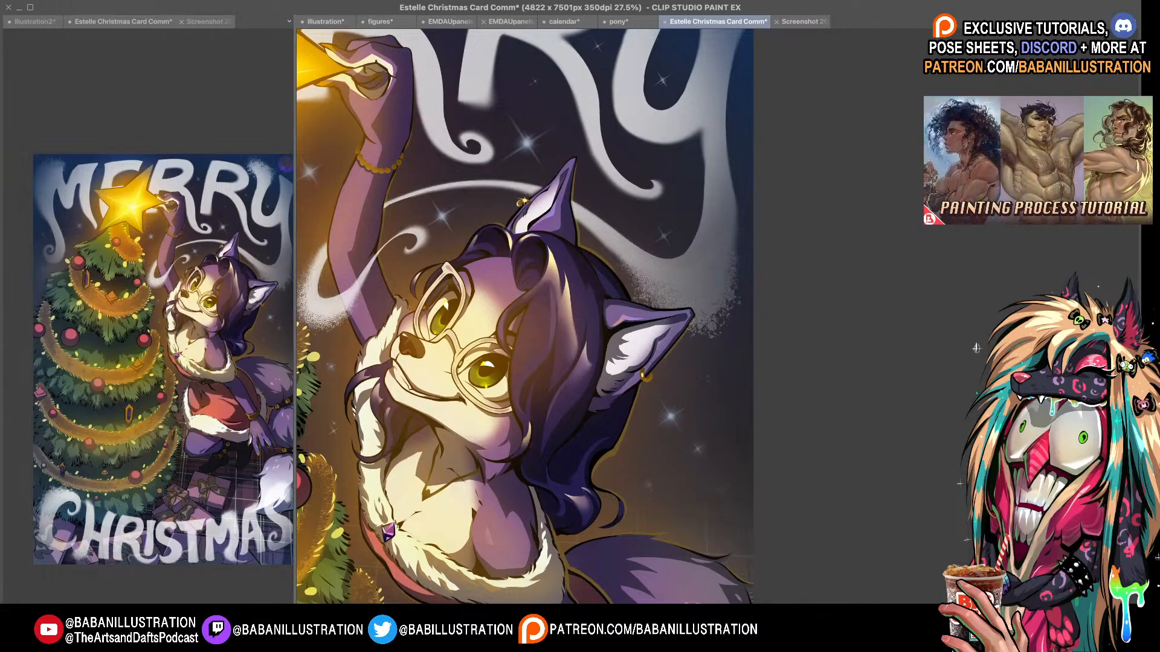
- Add bright gold highlights to the raised wrist's bracelet, the earrings and the necklace
{"action": "left_click_drag", "start_coordinate": [684, 356], "coordinate": [703, 367]}
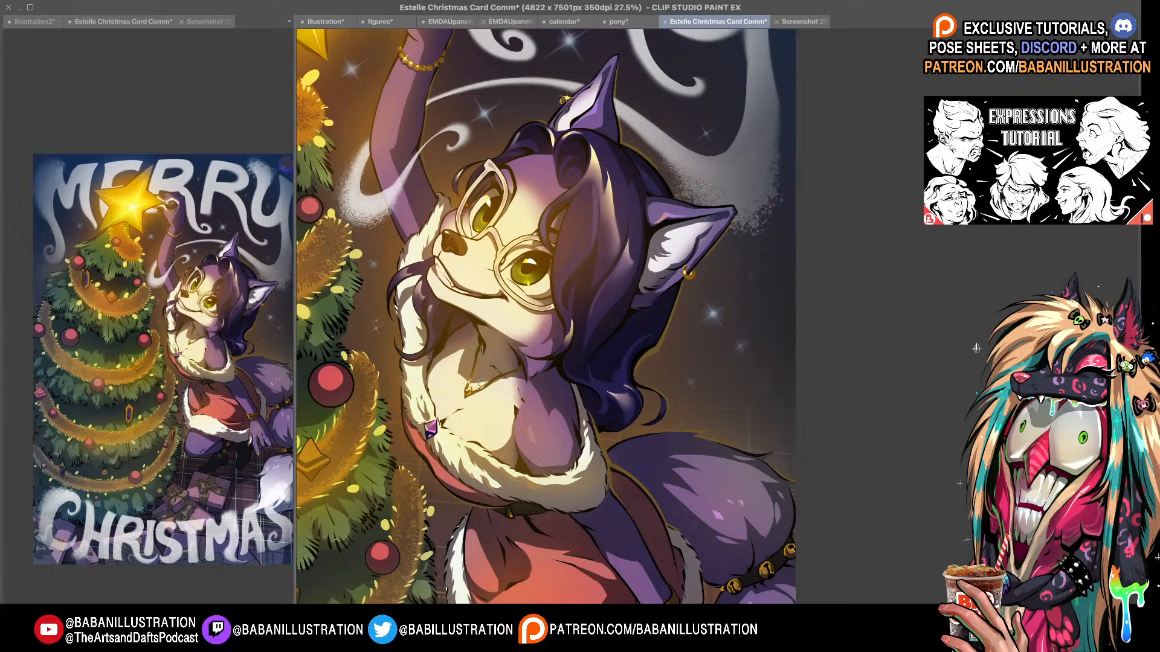
{"action": "left_click_drag", "start_coordinate": [544, 386], "coordinate": [515, 229]}
{"action": "left_click_drag", "start_coordinate": [676, 112], "coordinate": [669, 202]}
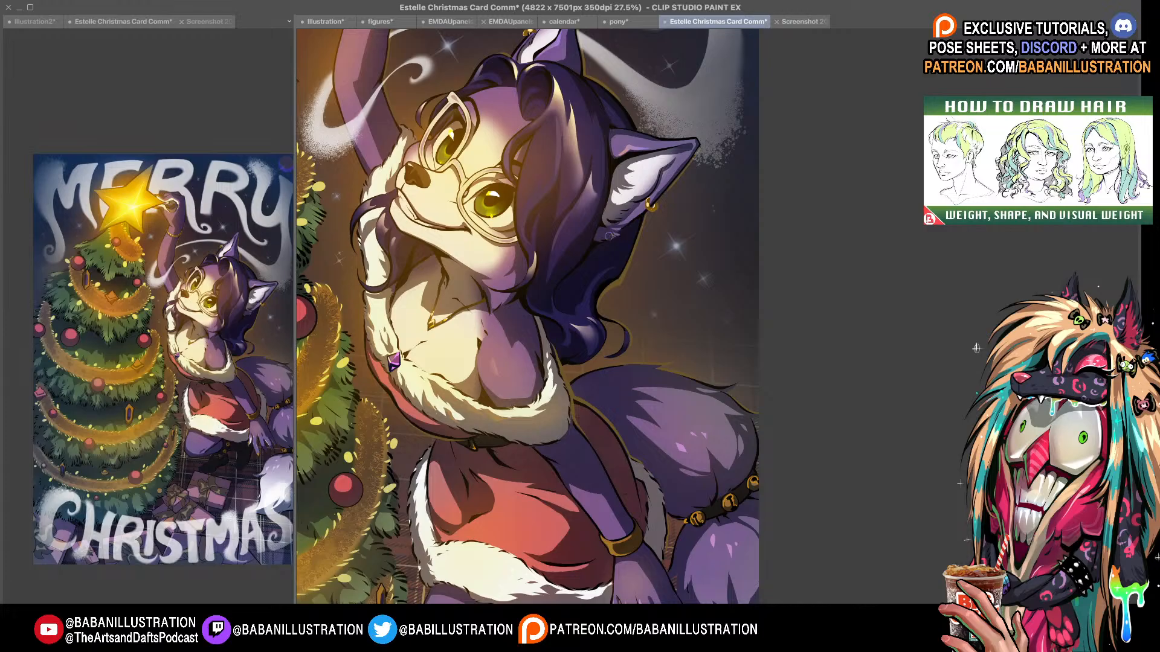
{"action": "left_click_drag", "start_coordinate": [655, 360], "coordinate": [651, 410]}
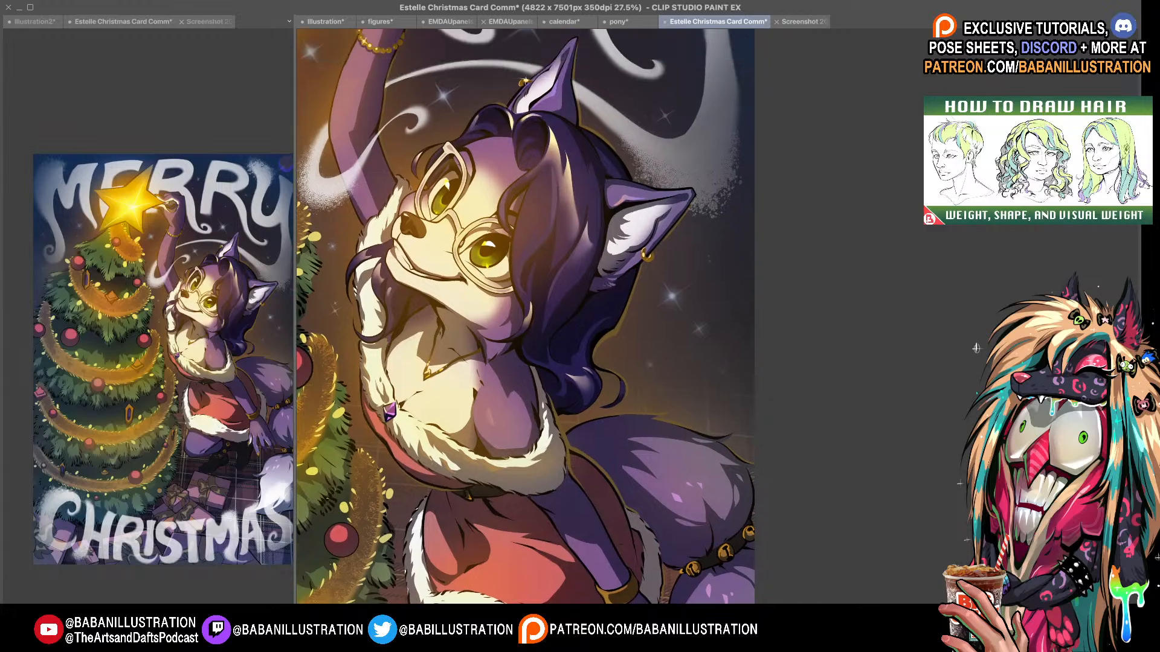
- Paint darker shading and bright highlights on the lowered wrist's gold cuff and the bells around the tail
{"action": "left_click_drag", "start_coordinate": [562, 374], "coordinate": [484, 191]}
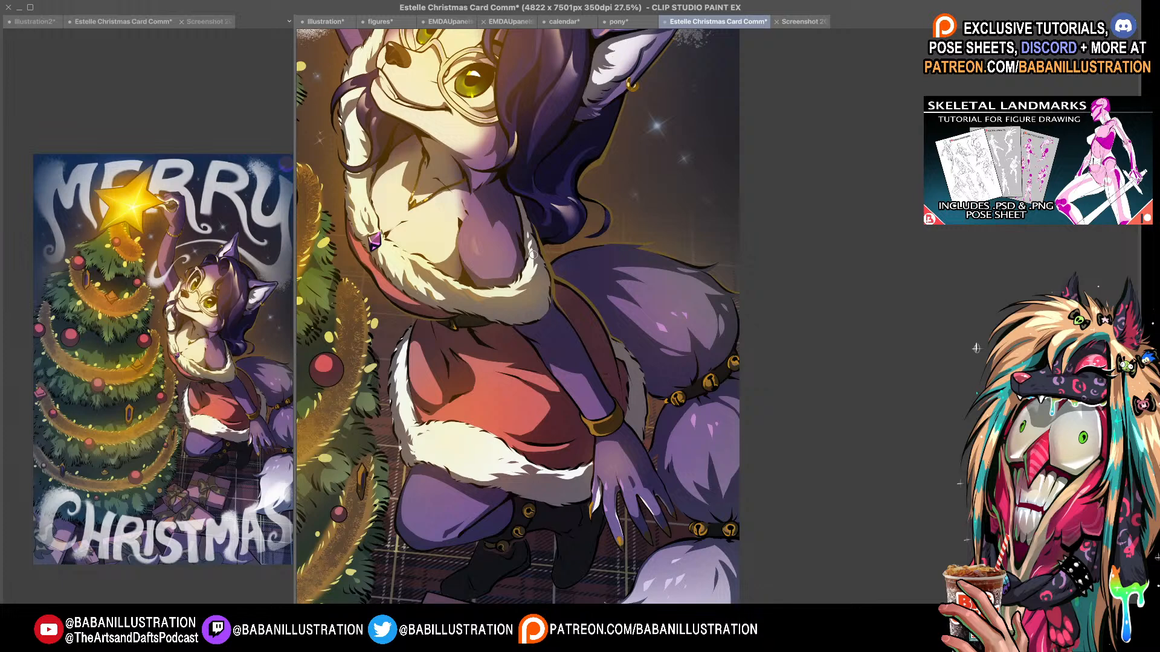
{"action": "left_click_drag", "start_coordinate": [664, 363], "coordinate": [662, 358]}
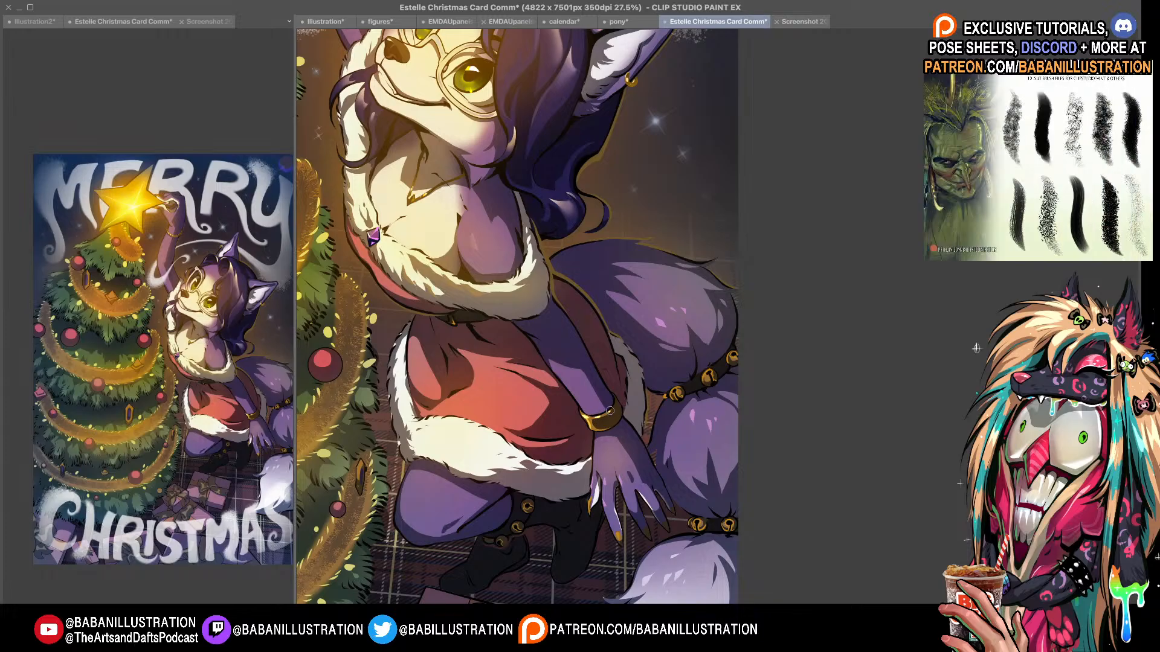
{"action": "left_click_drag", "start_coordinate": [610, 411], "coordinate": [608, 396]}
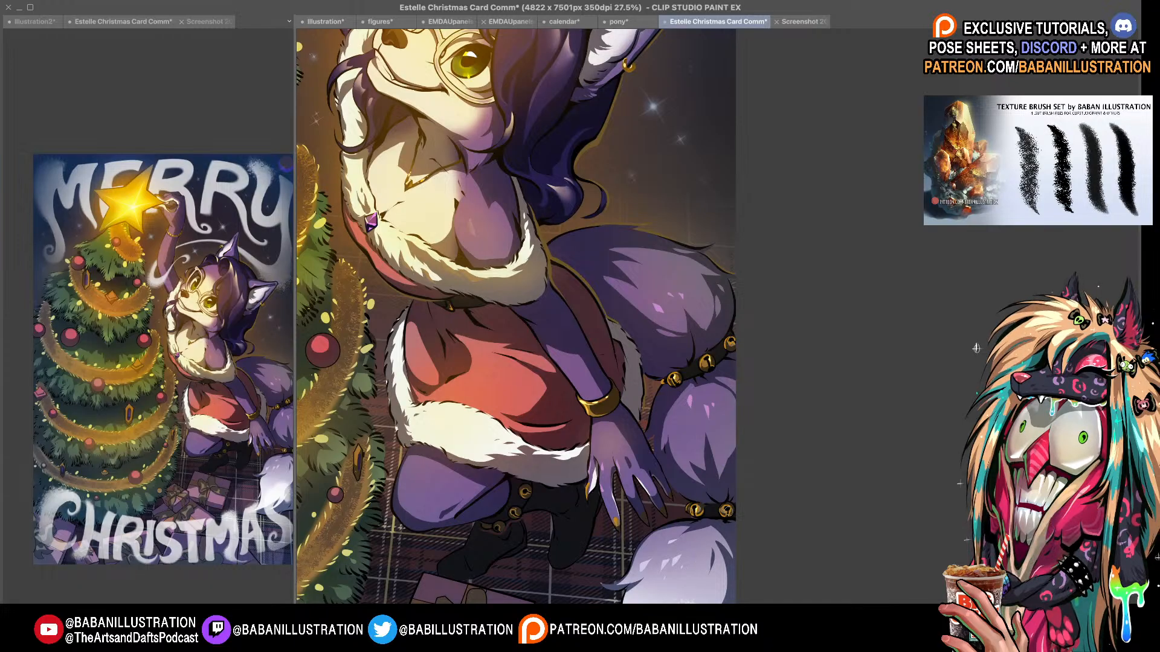
{"action": "left_click_drag", "start_coordinate": [745, 521], "coordinate": [760, 491]}
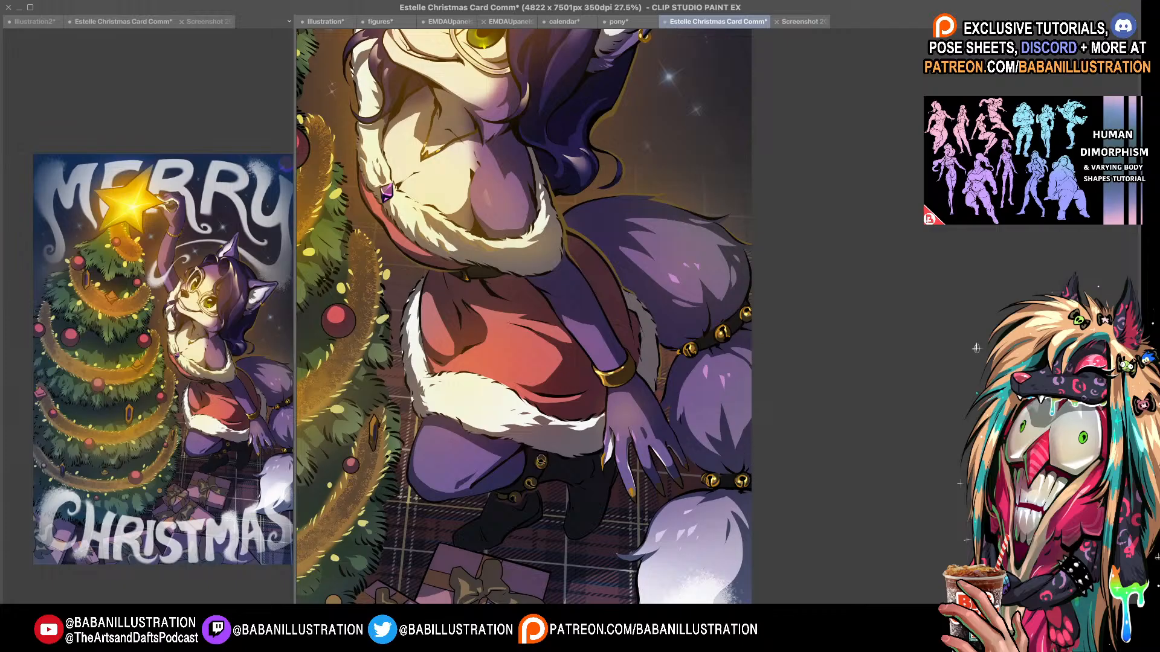
- Add glossy light reflections to the character's black boots
{"action": "left_click_drag", "start_coordinate": [538, 474], "coordinate": [562, 439]}
{"action": "left_click_drag", "start_coordinate": [627, 400], "coordinate": [622, 370]}
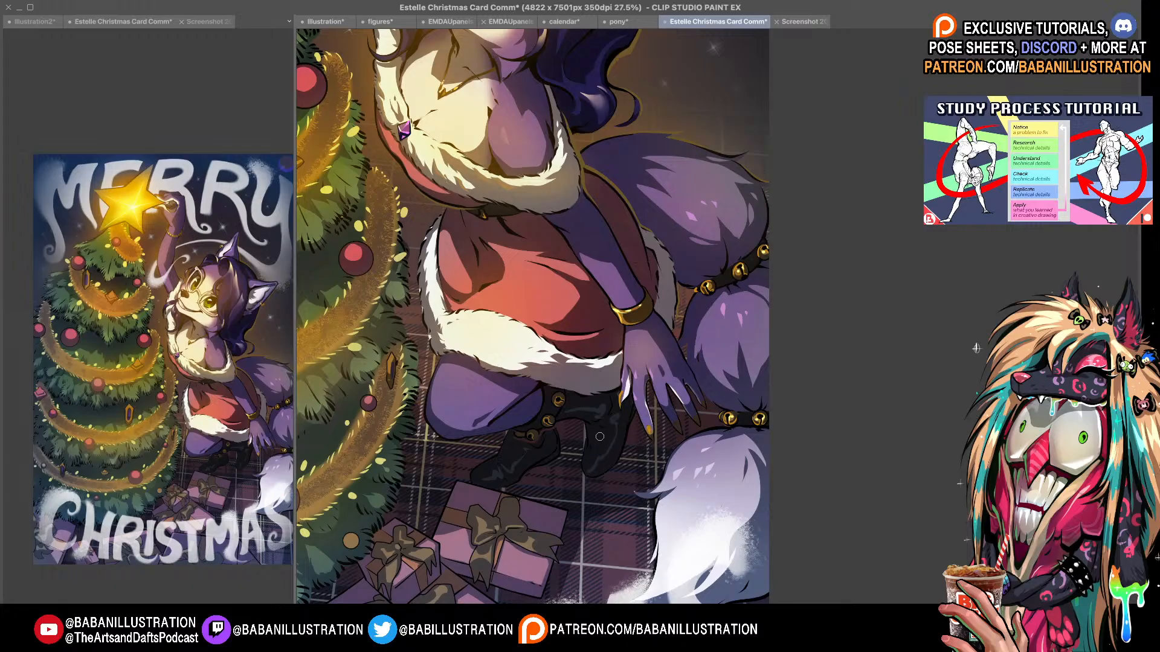
{"action": "left_click_drag", "start_coordinate": [598, 459], "coordinate": [616, 554]}
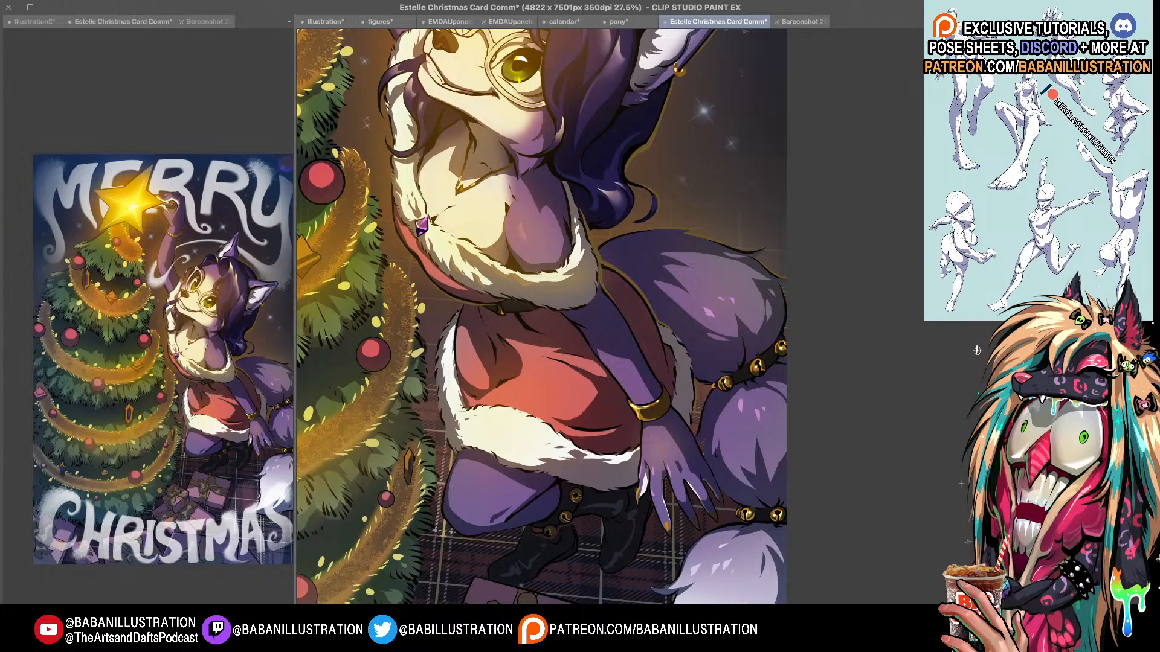
- Paint saturated red accents along the shadow edges of the Santa dress's skirt and bodice
{"action": "scroll", "coordinate": [608, 342], "scroll_direction": "up", "scroll_amount": 2}
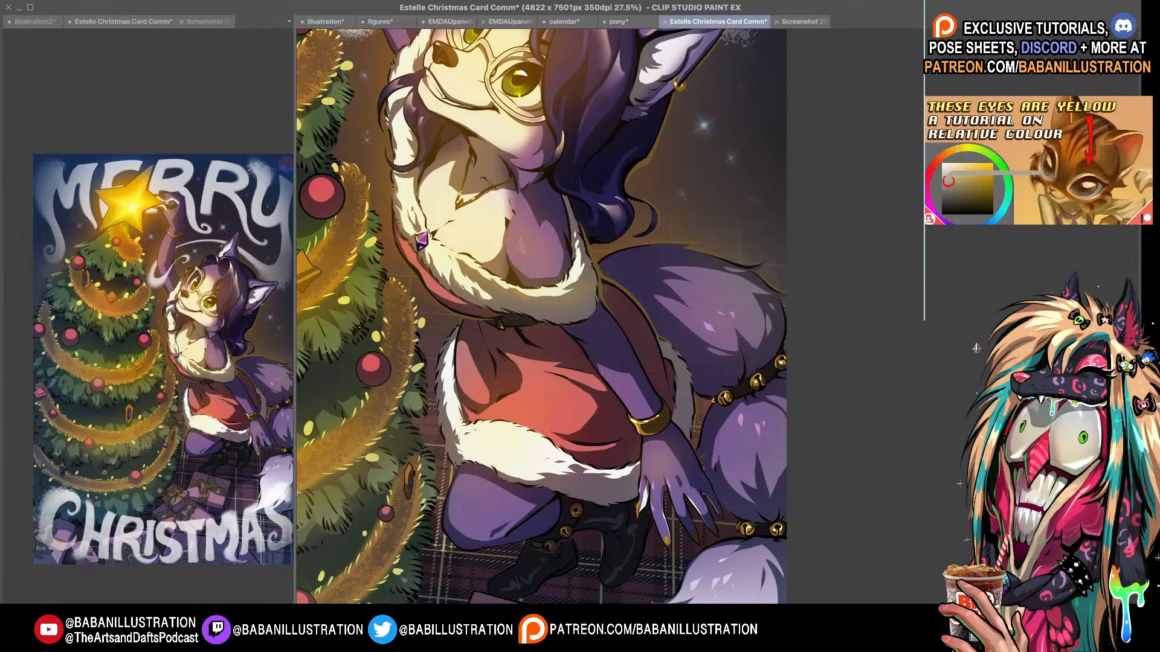
{"action": "scroll", "coordinate": [668, 360], "scroll_direction": "up", "scroll_amount": 1}
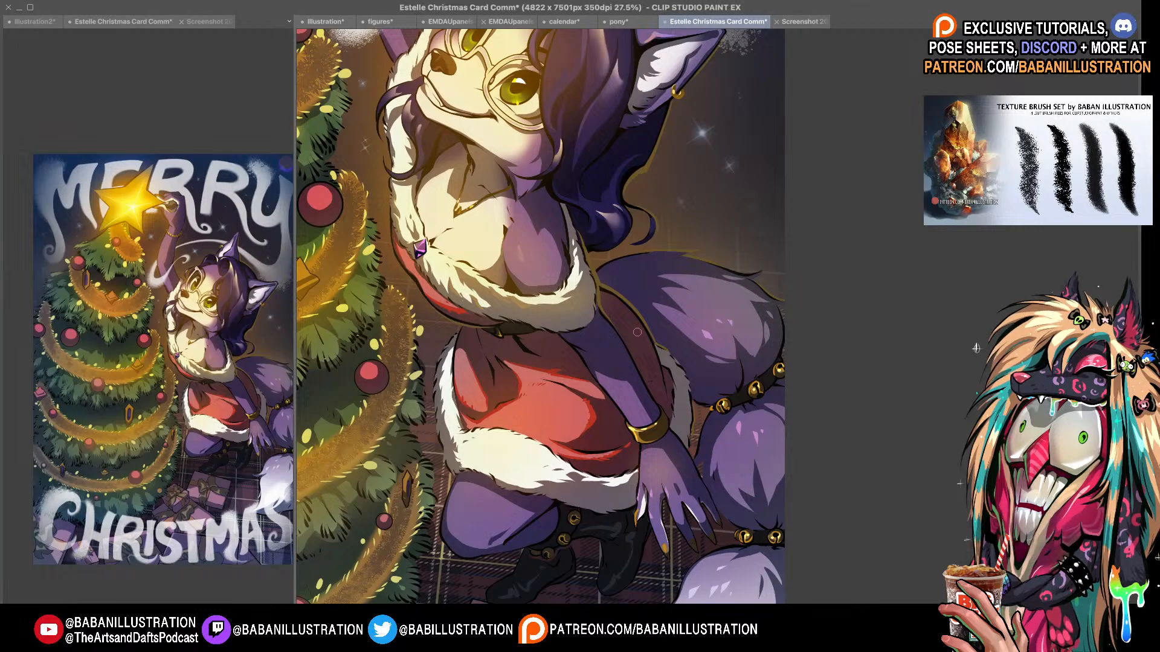
{"action": "left_click_drag", "start_coordinate": [802, 362], "coordinate": [818, 353]}
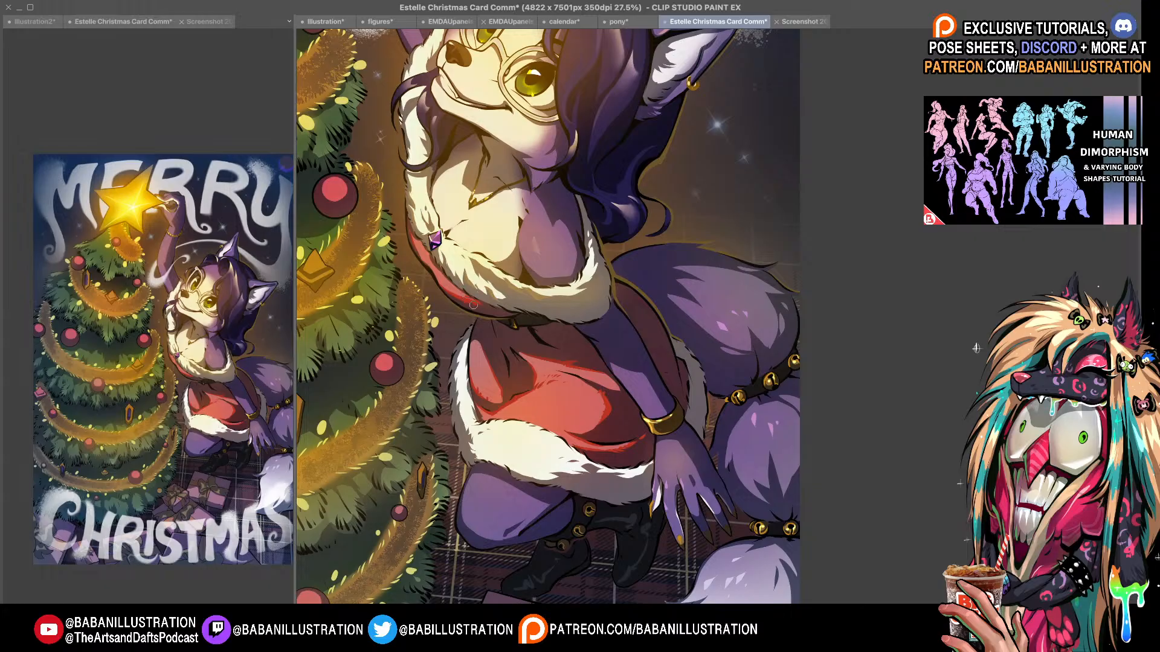
{"action": "left_click_drag", "start_coordinate": [524, 293], "coordinate": [562, 413]}
{"action": "left_click_drag", "start_coordinate": [657, 459], "coordinate": [563, 290]}
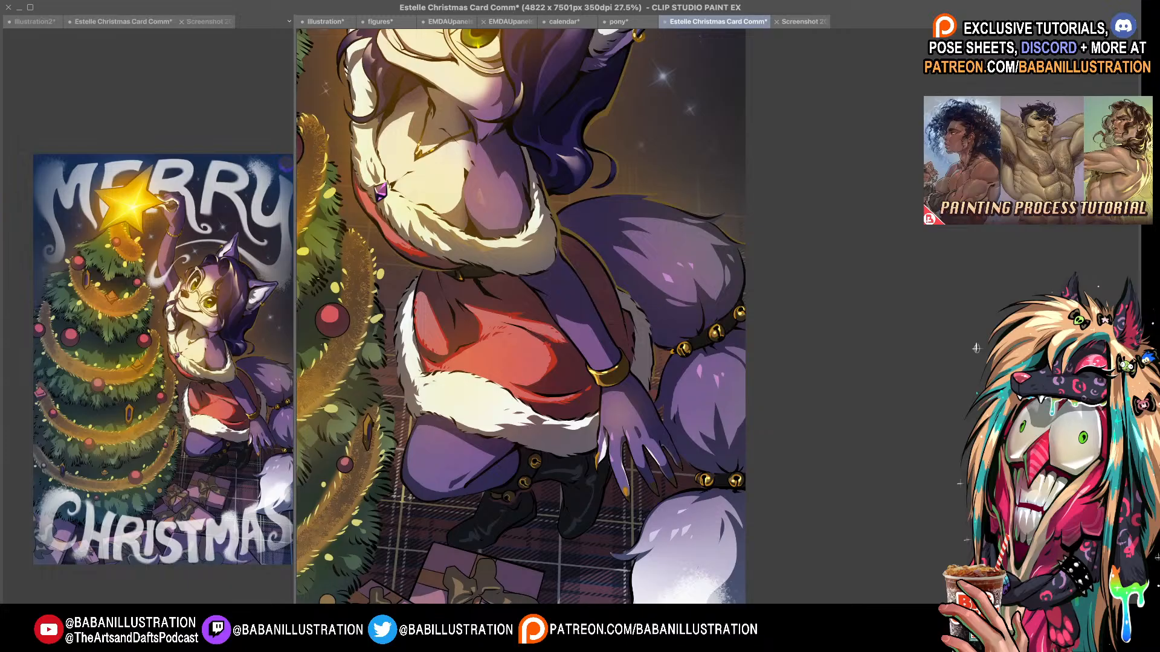
- Compare the card at a reduced size with and without the latest edits by undoing and redoing them
{"action": "scroll", "coordinate": [560, 342], "scroll_direction": "down", "scroll_amount": 3}
{"action": "left_click_drag", "start_coordinate": [513, 326], "coordinate": [602, 401]}
{"action": "scroll", "coordinate": [598, 350], "scroll_direction": "up", "scroll_amount": 3}
{"action": "left_click_drag", "start_coordinate": [598, 338], "coordinate": [567, 441]}
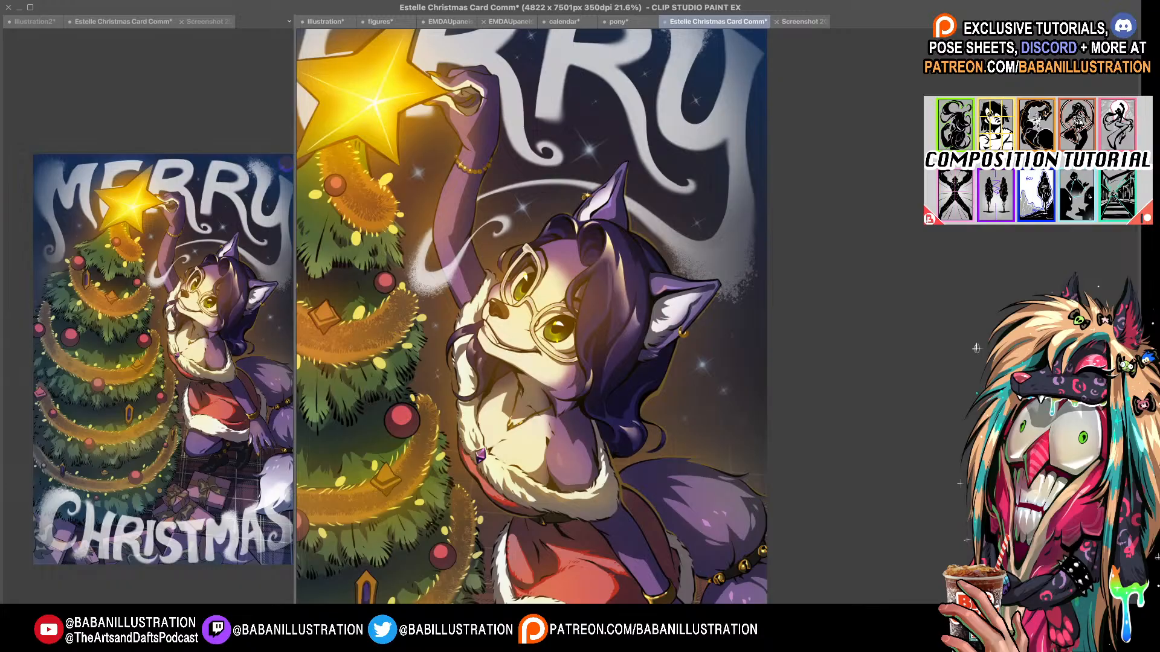
{"action": "key", "text": "super+z"}
{"action": "key", "text": "super+shift+z"}
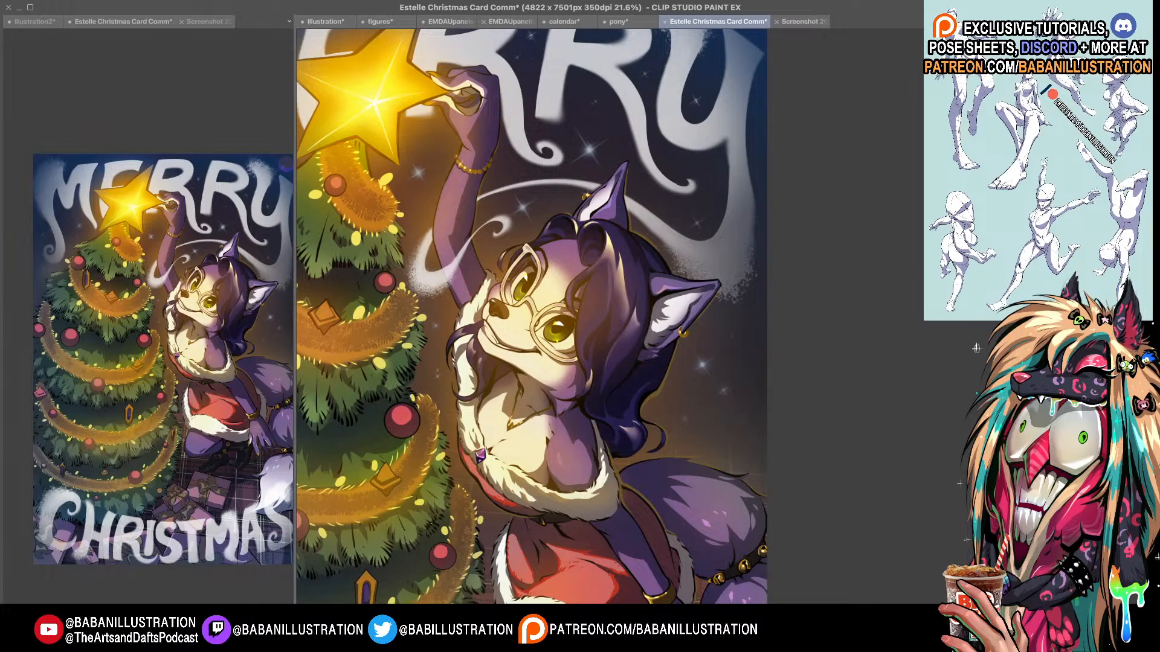
{"action": "left_click_drag", "start_coordinate": [529, 276], "coordinate": [527, 282]}
{"action": "key", "text": "super+z"}
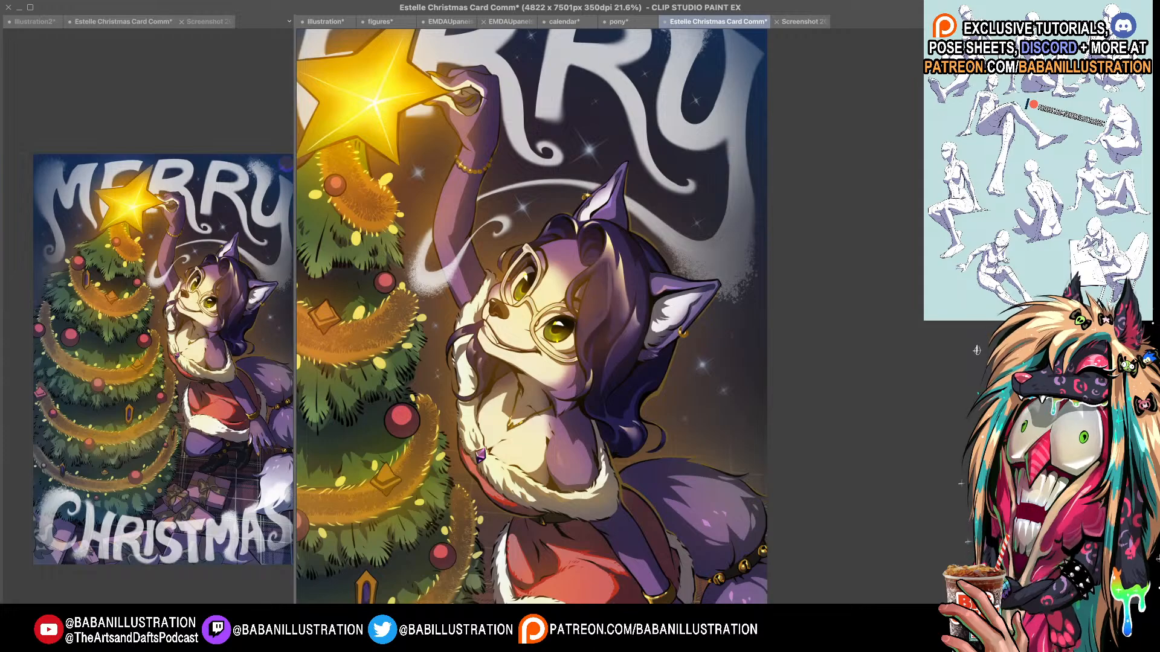
- Mark spots on the tree's foliage, garlands and ornaments in bright green, and clear the marks
{"action": "left_click_drag", "start_coordinate": [575, 295], "coordinate": [581, 294]}
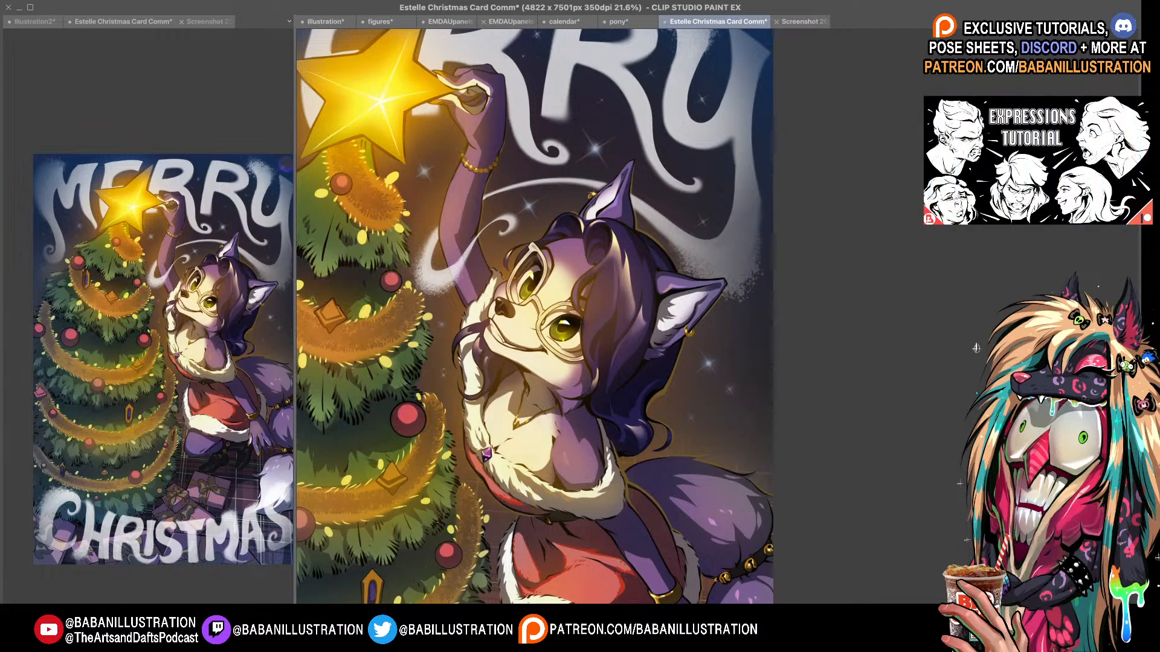
{"action": "left_click_drag", "start_coordinate": [697, 465], "coordinate": [683, 274]}
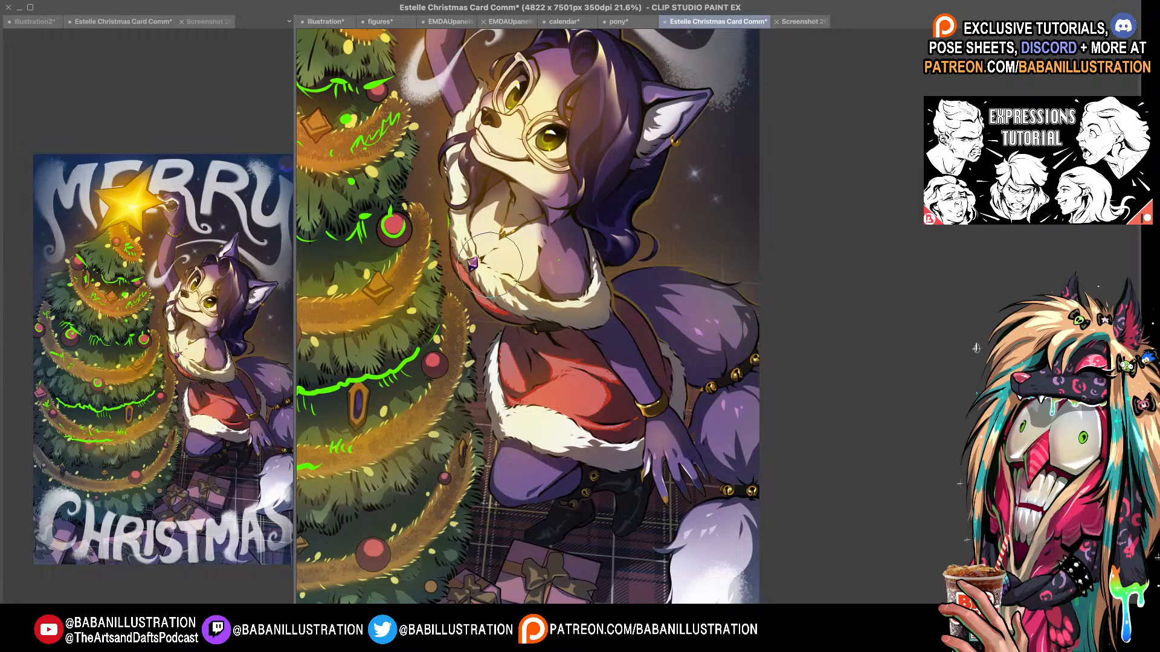
{"action": "left_click_drag", "start_coordinate": [571, 146], "coordinate": [586, 282]}
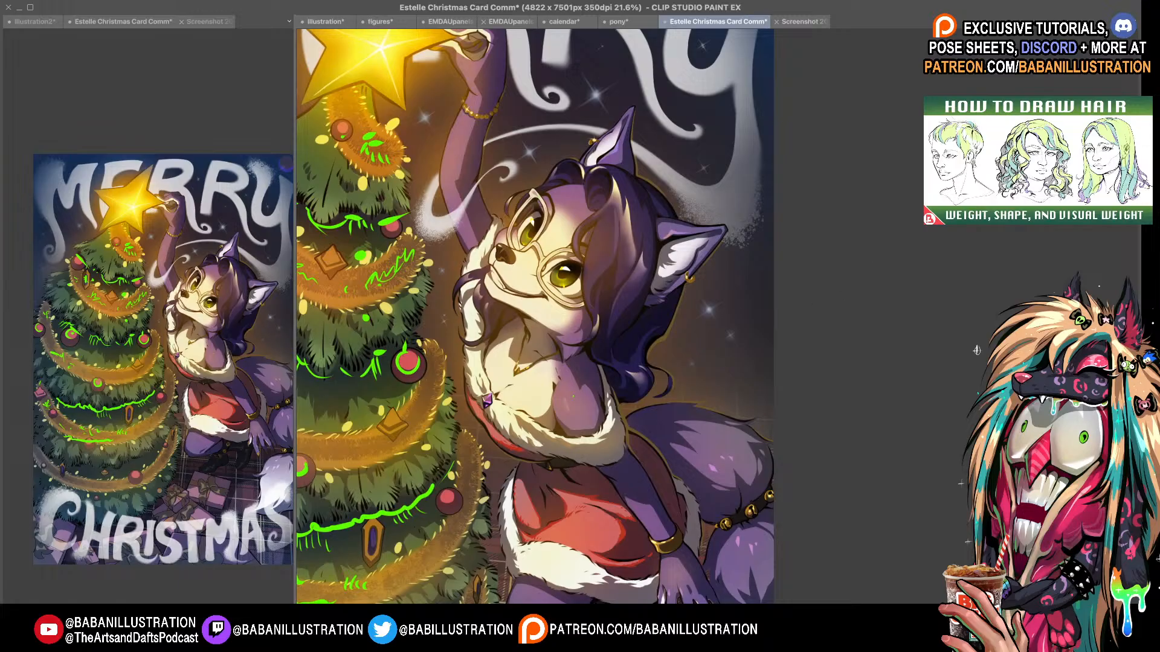
{"action": "key", "text": "Delete"}
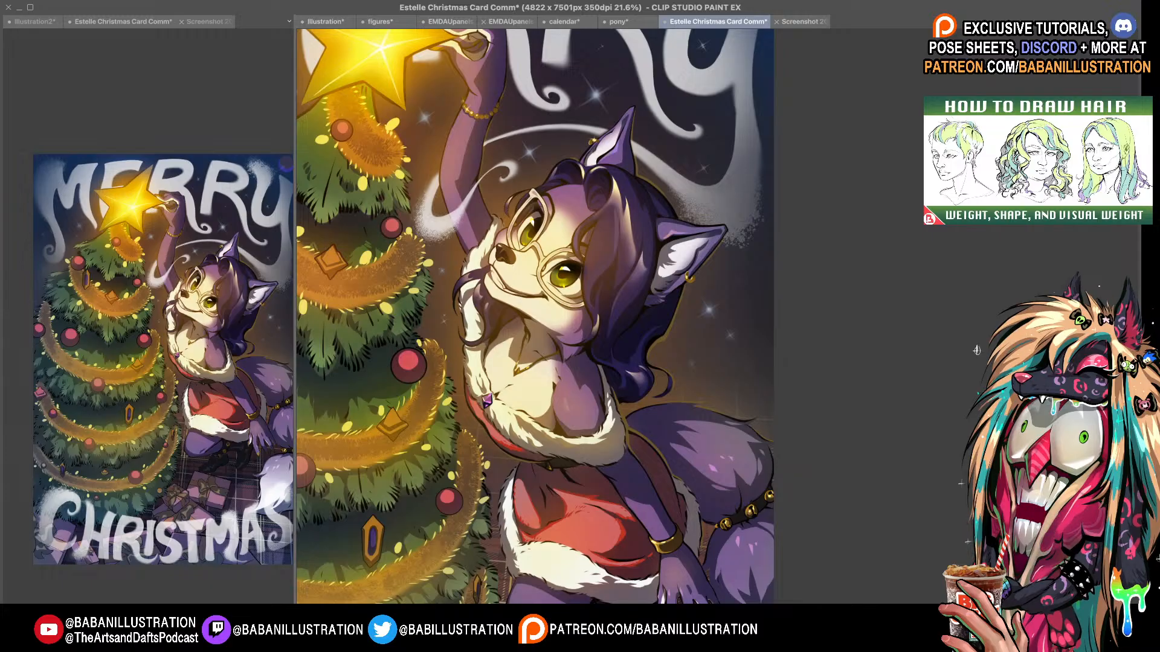
- Examine the tree's lower tiers, the presents and the whole card at a reduced size
{"action": "scroll", "coordinate": [604, 317], "scroll_direction": "down", "scroll_amount": 4}
{"action": "scroll", "coordinate": [604, 316], "scroll_direction": "up", "scroll_amount": 1}
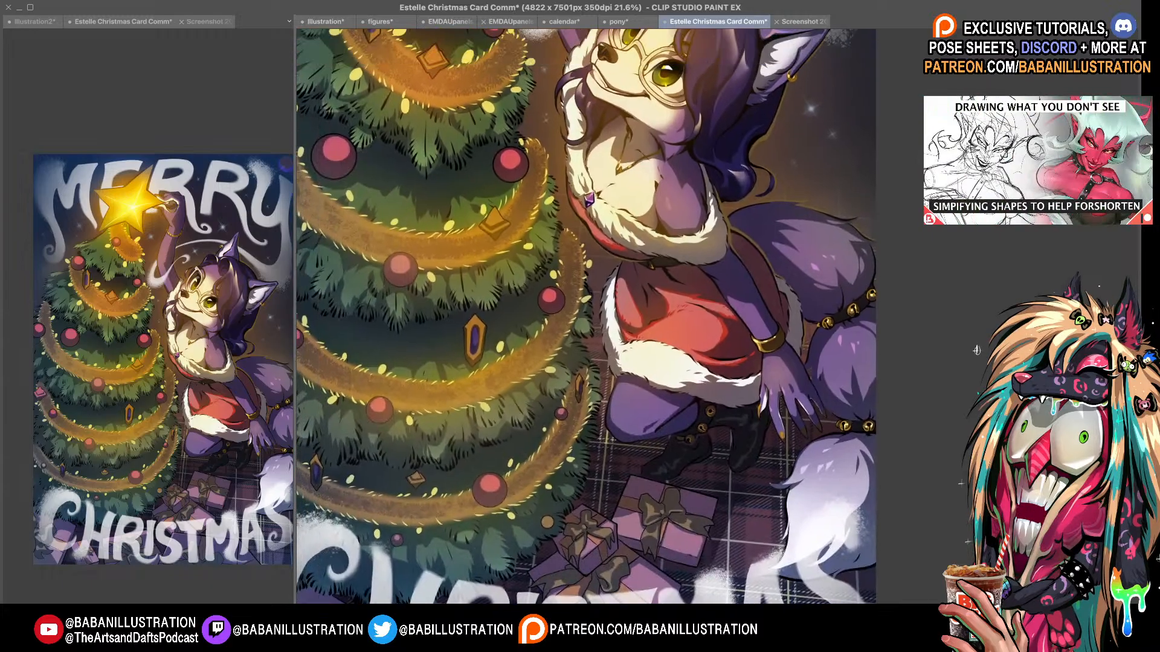
{"action": "scroll", "coordinate": [718, 302], "scroll_direction": "down", "scroll_amount": 3}
{"action": "scroll", "coordinate": [589, 316], "scroll_direction": "right", "scroll_amount": 3}
{"action": "scroll", "coordinate": [590, 316], "scroll_direction": "up", "scroll_amount": 1}
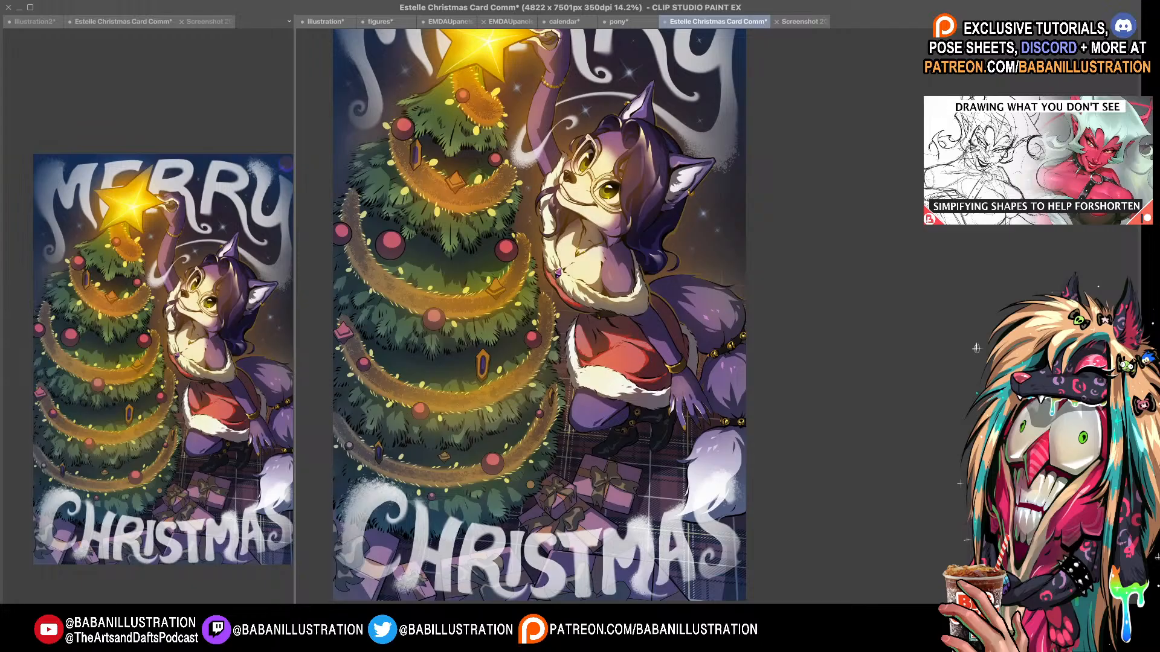
{"action": "scroll", "coordinate": [546, 316], "scroll_direction": "down", "scroll_amount": 1}
{"action": "scroll", "coordinate": [546, 315], "scroll_direction": "left", "scroll_amount": 1}
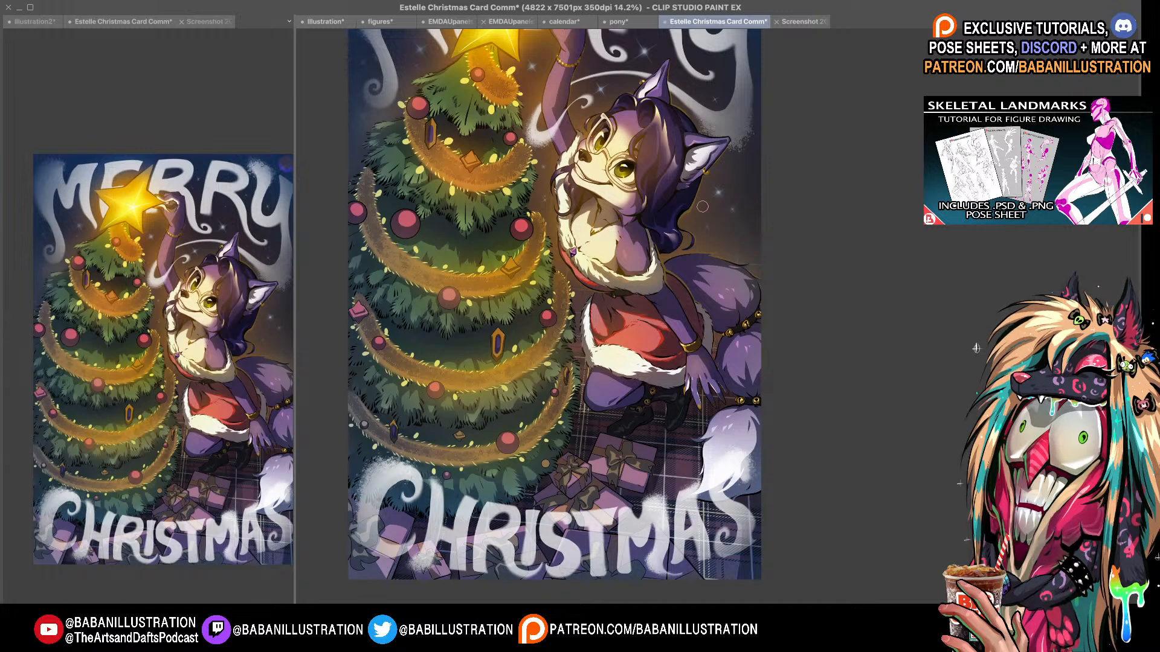
- Refine the shading of the character's purple hair with small brush strokes
{"action": "scroll", "coordinate": [702, 207], "scroll_direction": "up", "scroll_amount": 2}
{"action": "left_click_drag", "start_coordinate": [791, 103], "coordinate": [824, 271]}
{"action": "left_click_drag", "start_coordinate": [646, 329], "coordinate": [640, 310]}
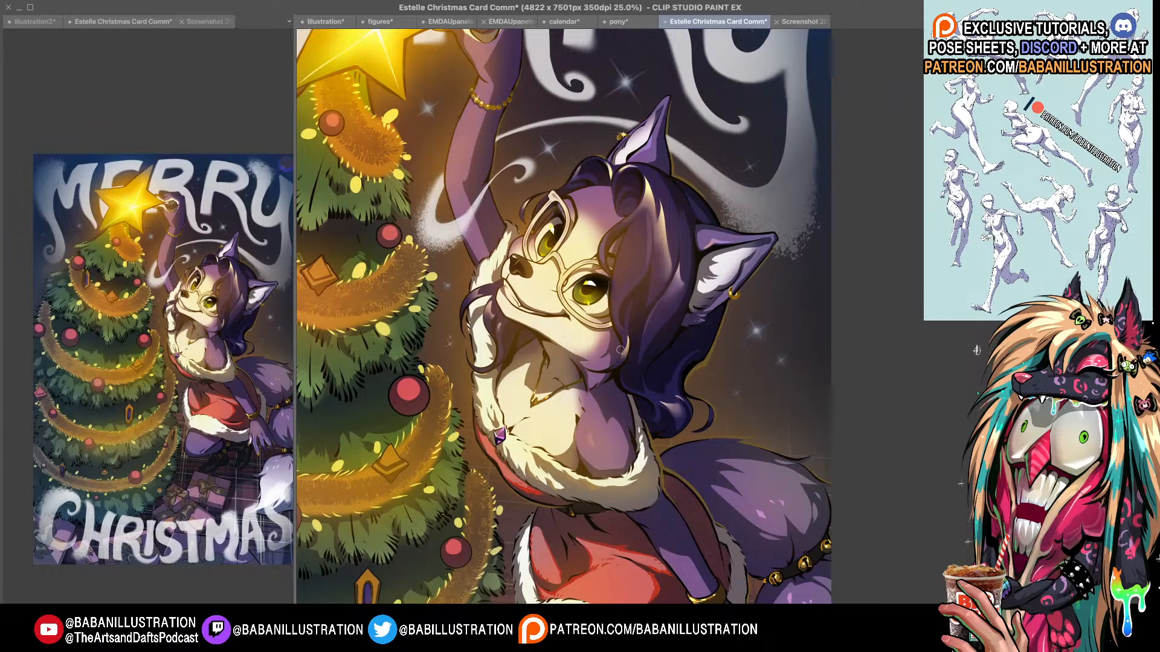
{"action": "left_click_drag", "start_coordinate": [628, 361], "coordinate": [641, 362]}
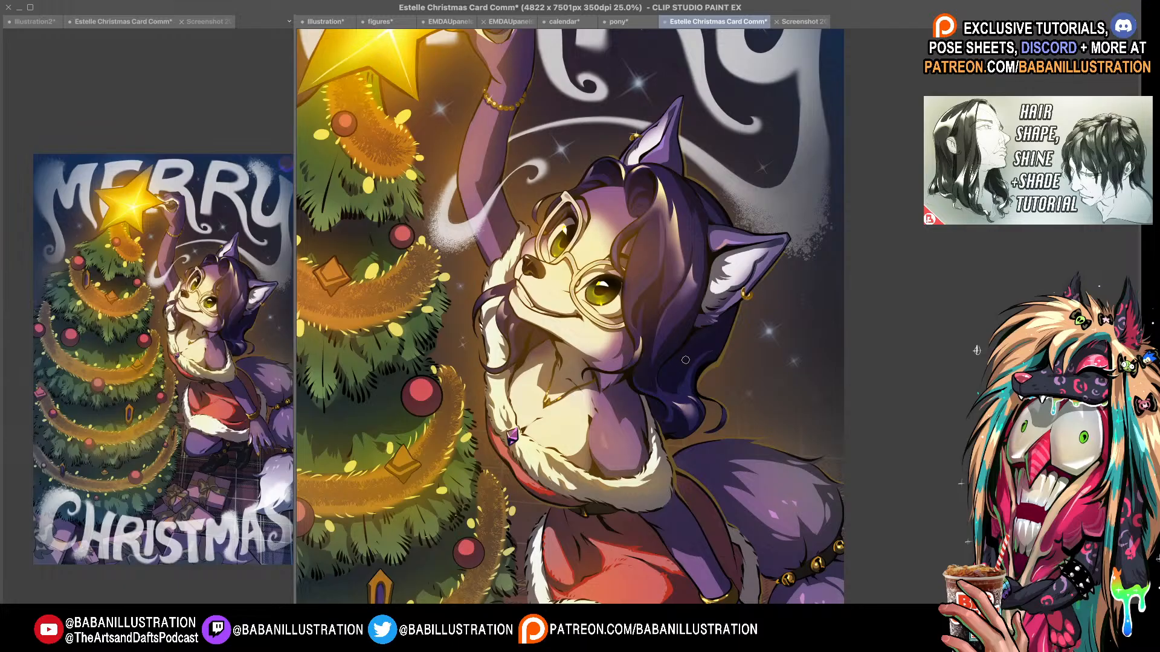
{"action": "left_click_drag", "start_coordinate": [680, 365], "coordinate": [679, 363]}
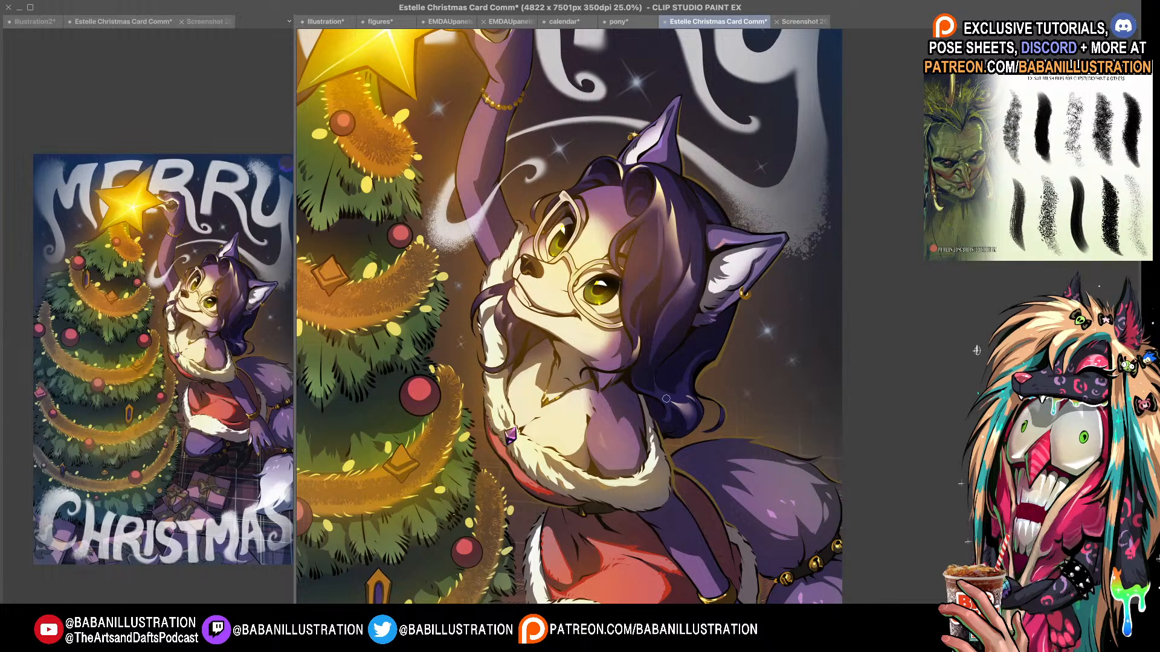
{"action": "scroll", "coordinate": [688, 356], "scroll_direction": "up", "scroll_amount": 3}
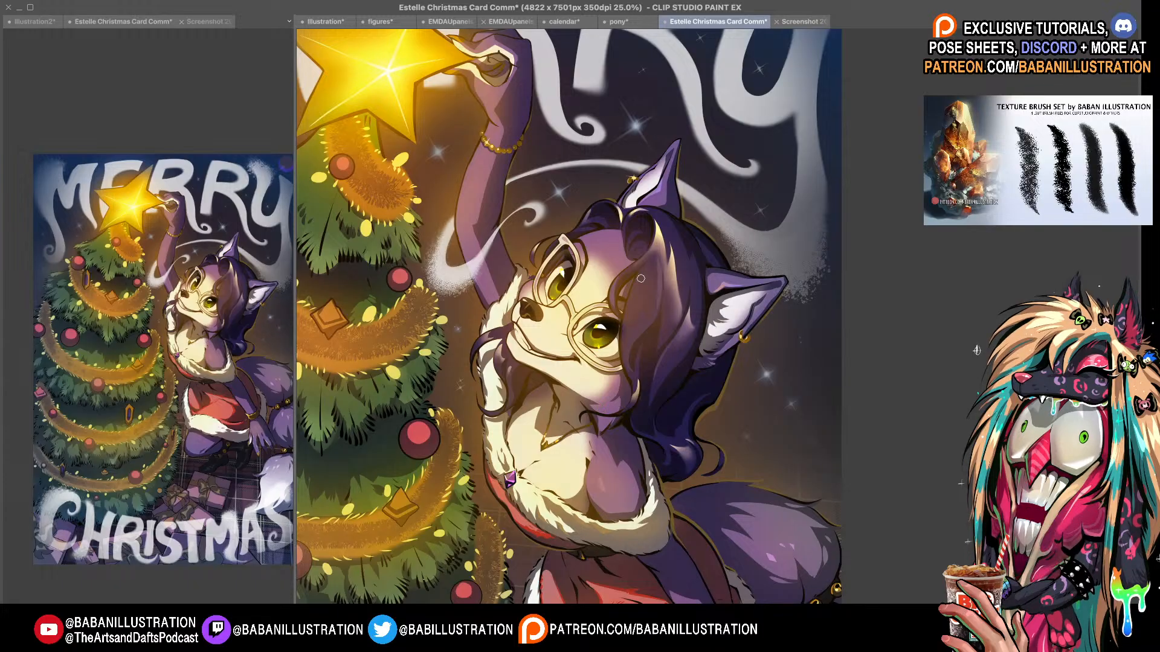
{"action": "left_click_drag", "start_coordinate": [542, 274], "coordinate": [534, 266]}
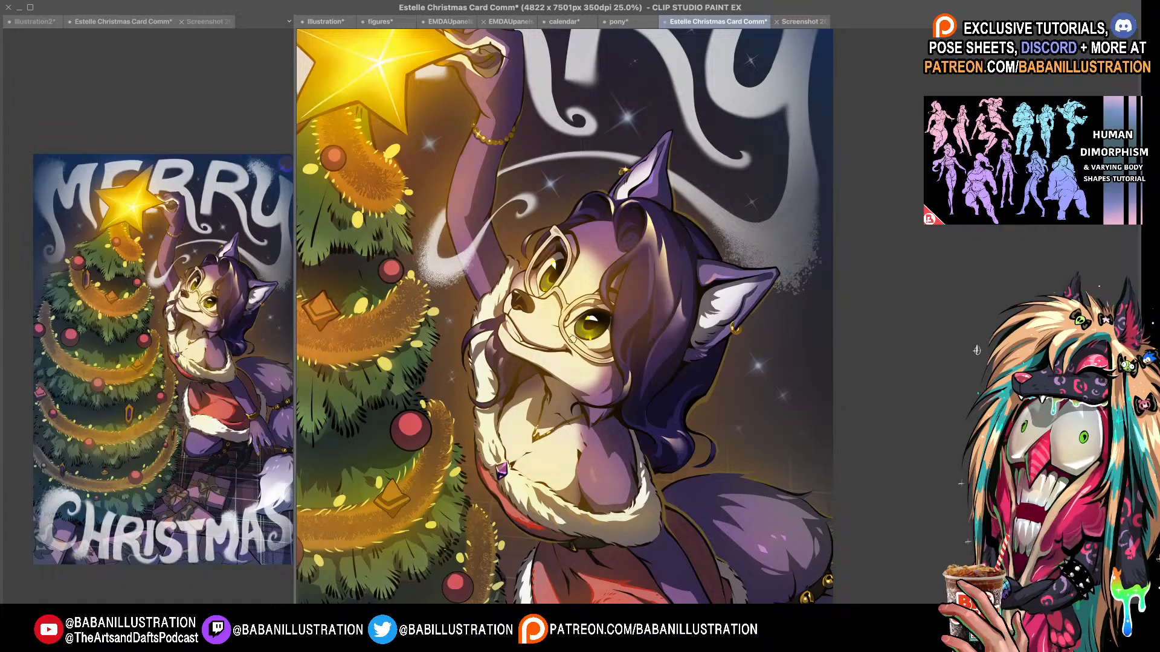
{"action": "left_click_drag", "start_coordinate": [564, 410], "coordinate": [557, 219]}
{"action": "left_click_drag", "start_coordinate": [530, 175], "coordinate": [524, 294]}
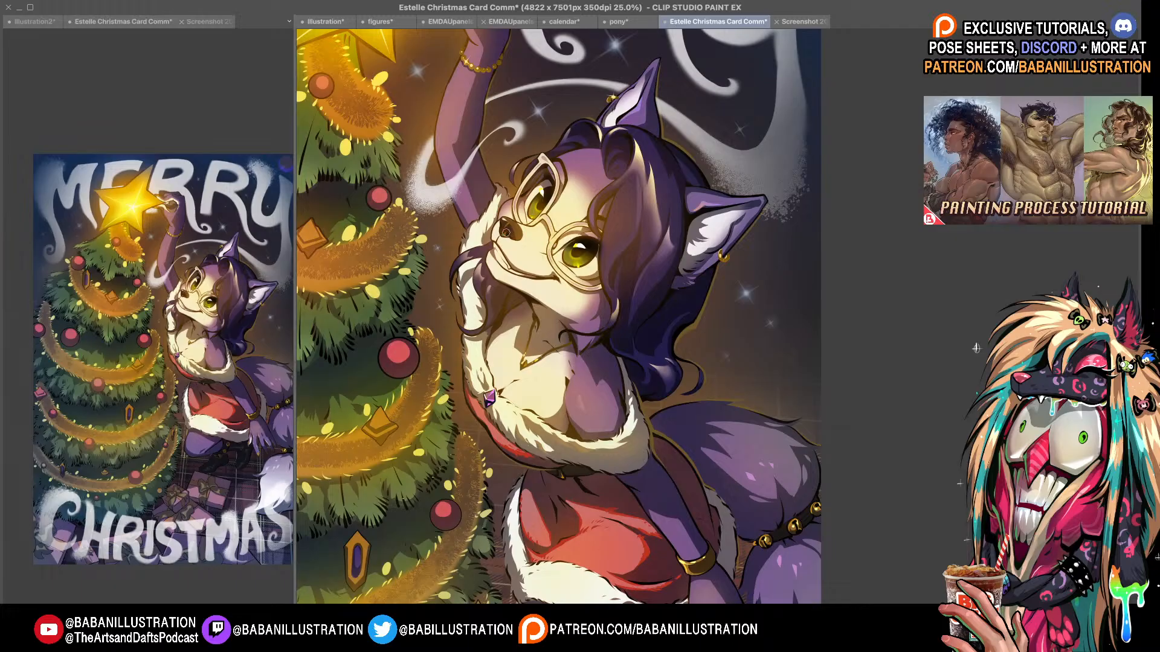
- Check the whole card at a reduced size and compare the tree's ornaments with and without their shading
{"action": "left_click_drag", "start_coordinate": [642, 309], "coordinate": [650, 195]}
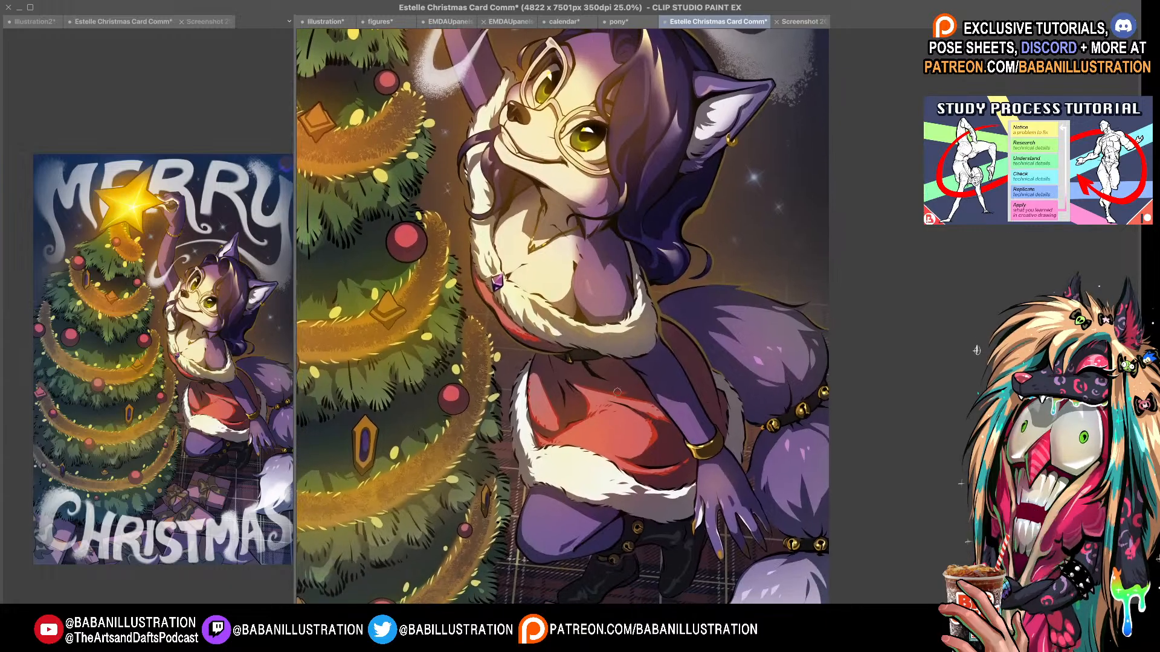
{"action": "scroll", "coordinate": [676, 407], "scroll_direction": "down", "scroll_amount": 3}
{"action": "left_click_drag", "start_coordinate": [674, 422], "coordinate": [682, 273]}
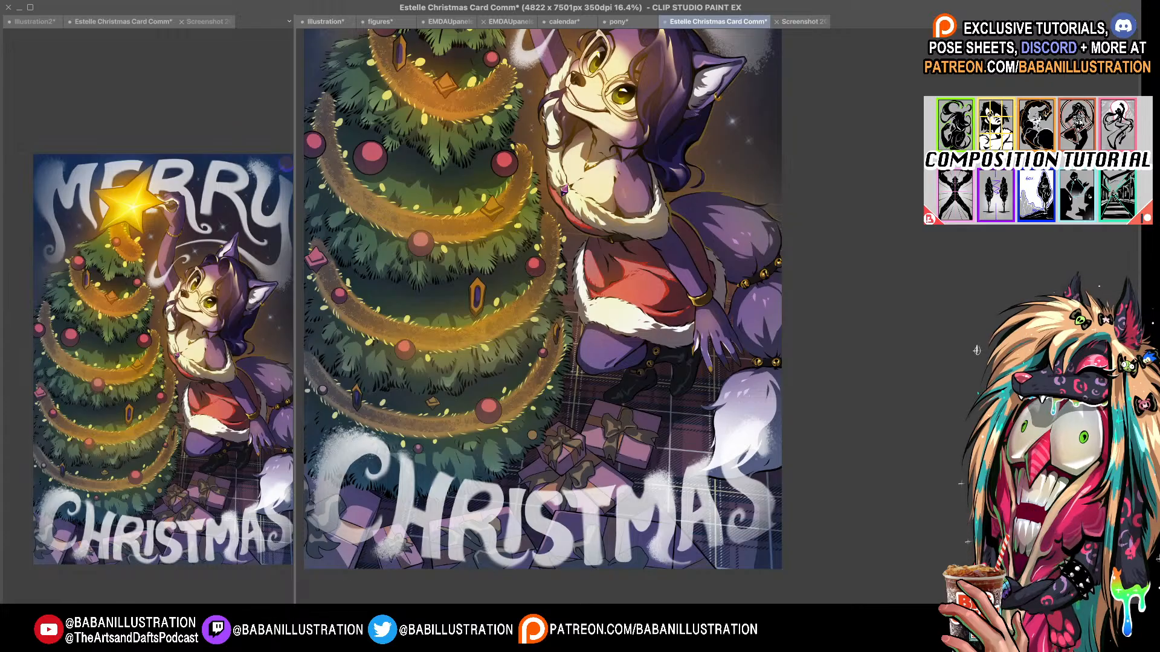
{"action": "key", "text": "ctrl+z"}
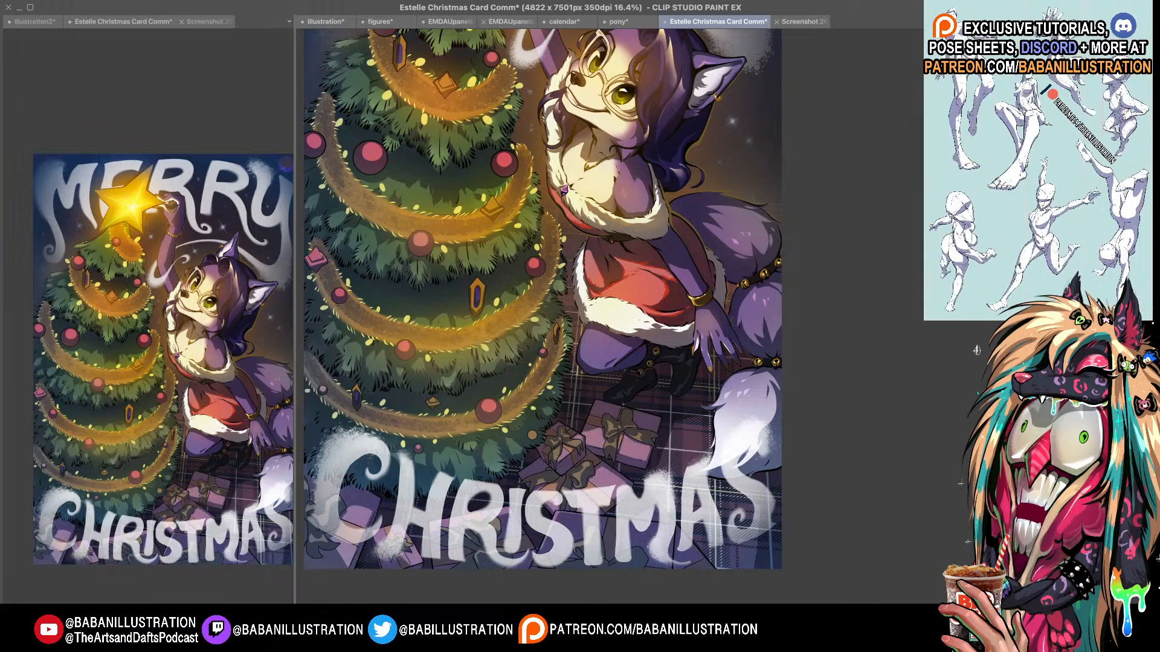
{"action": "key", "text": "ctrl+y"}
{"action": "left_click_drag", "start_coordinate": [543, 299], "coordinate": [567, 318]}
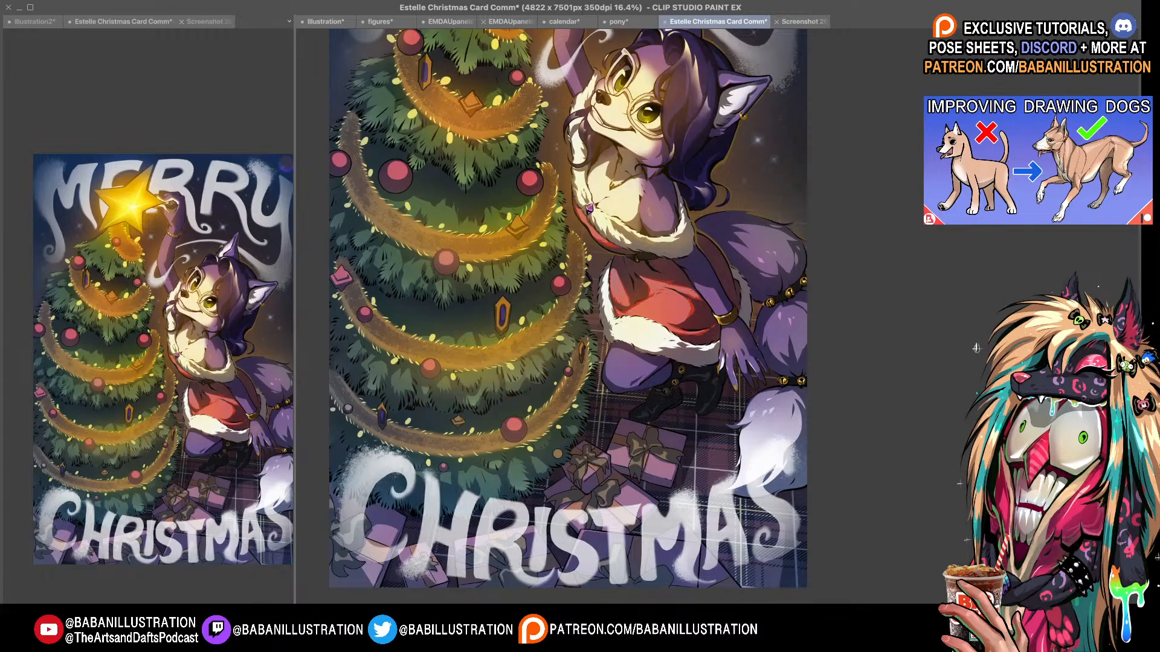
{"action": "key", "text": "super+z"}
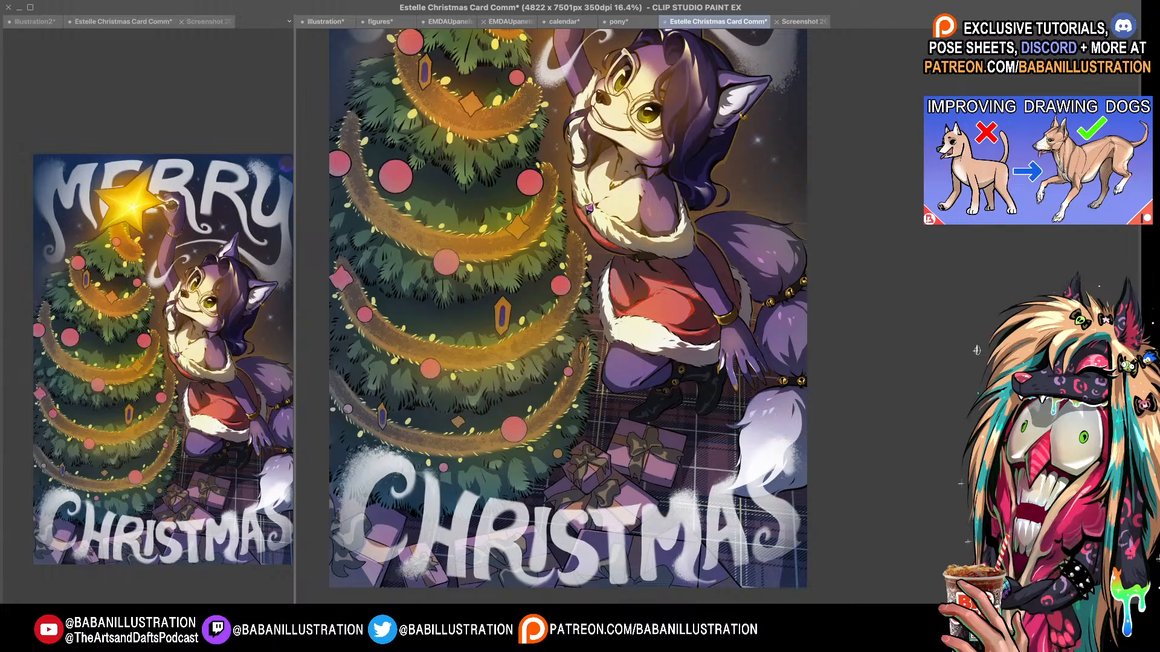
{"action": "key", "text": "super+shift+z"}
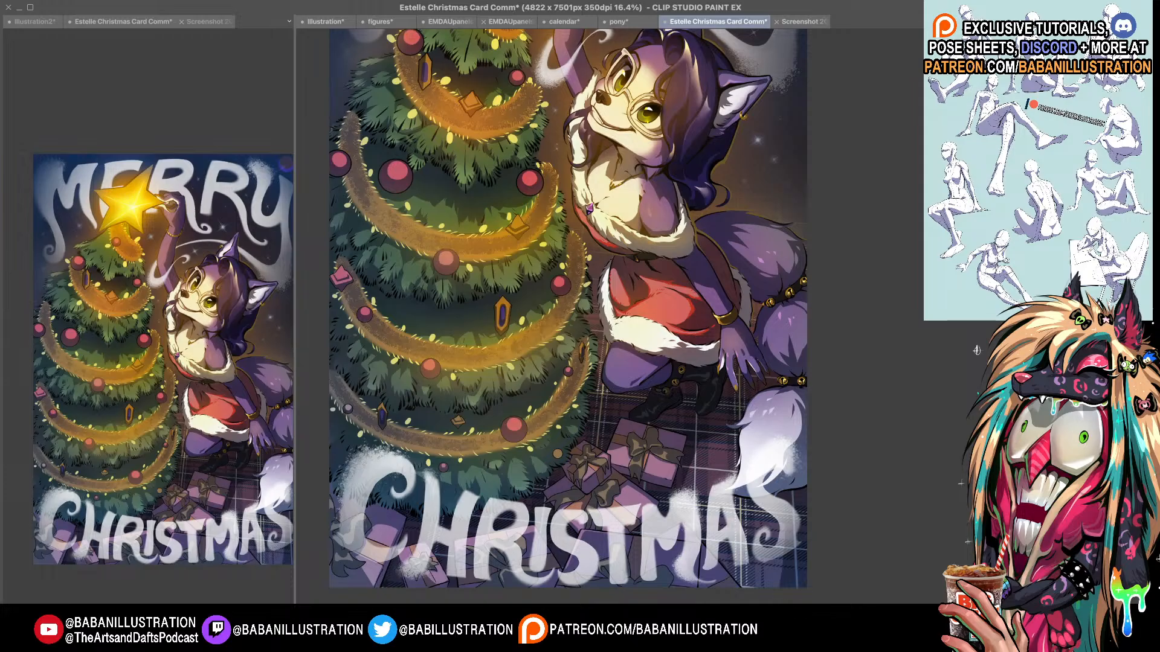
- Compare the tree with and without the ornaments' colours by repeatedly undoing and redoing them
{"action": "key", "text": "super+z"}
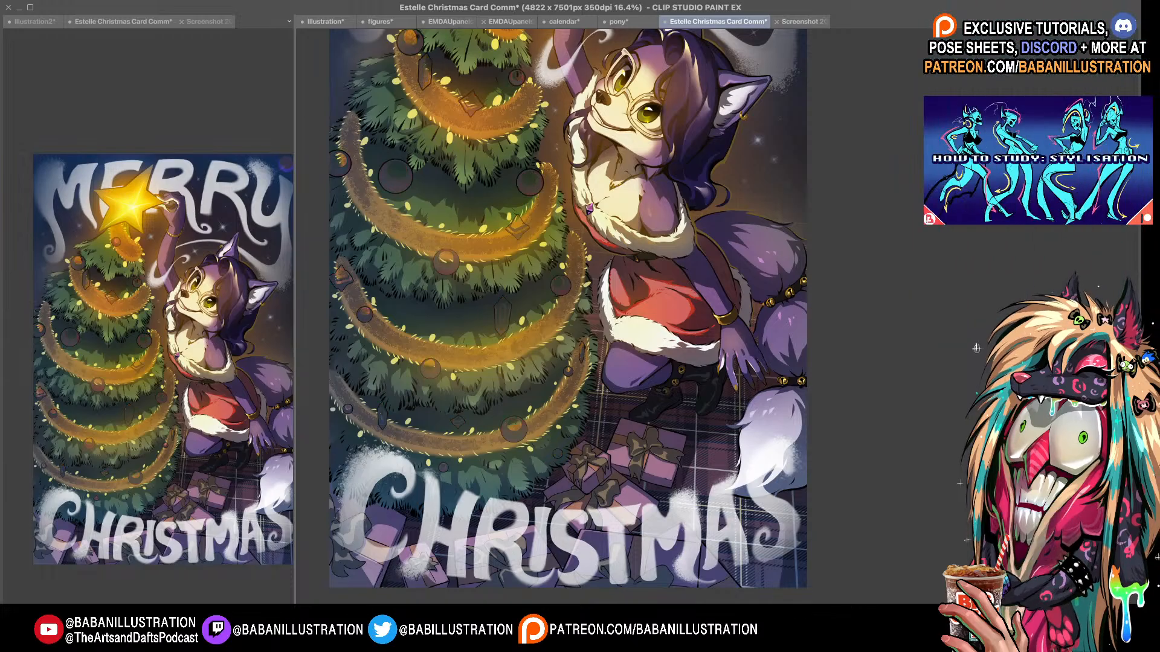
{"action": "key", "text": "super+shift+z"}
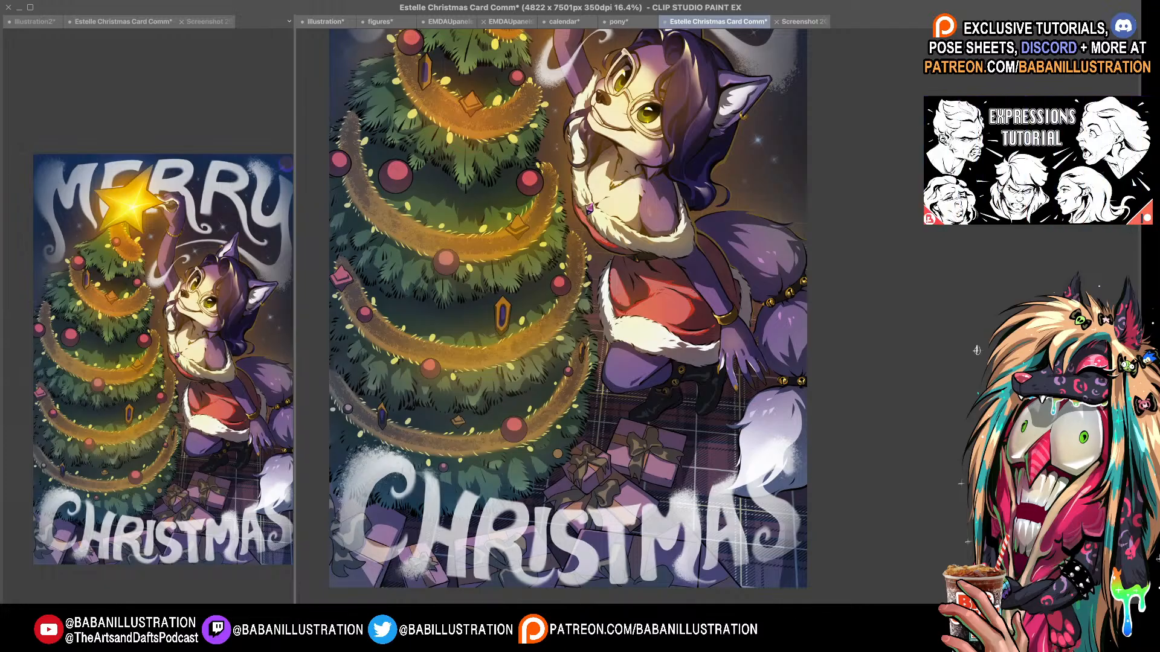
{"action": "key", "text": "super+z"}
{"action": "key", "text": "super+shift+z"}
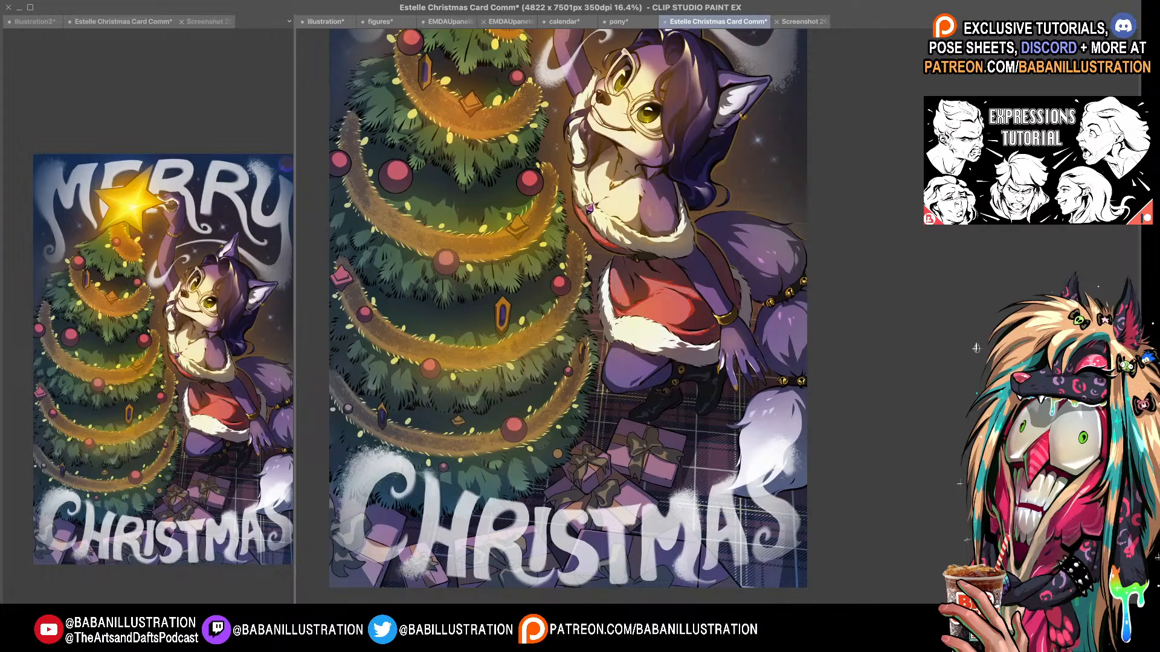
{"action": "key", "text": "super+z"}
{"action": "key", "text": "super+shift+z"}
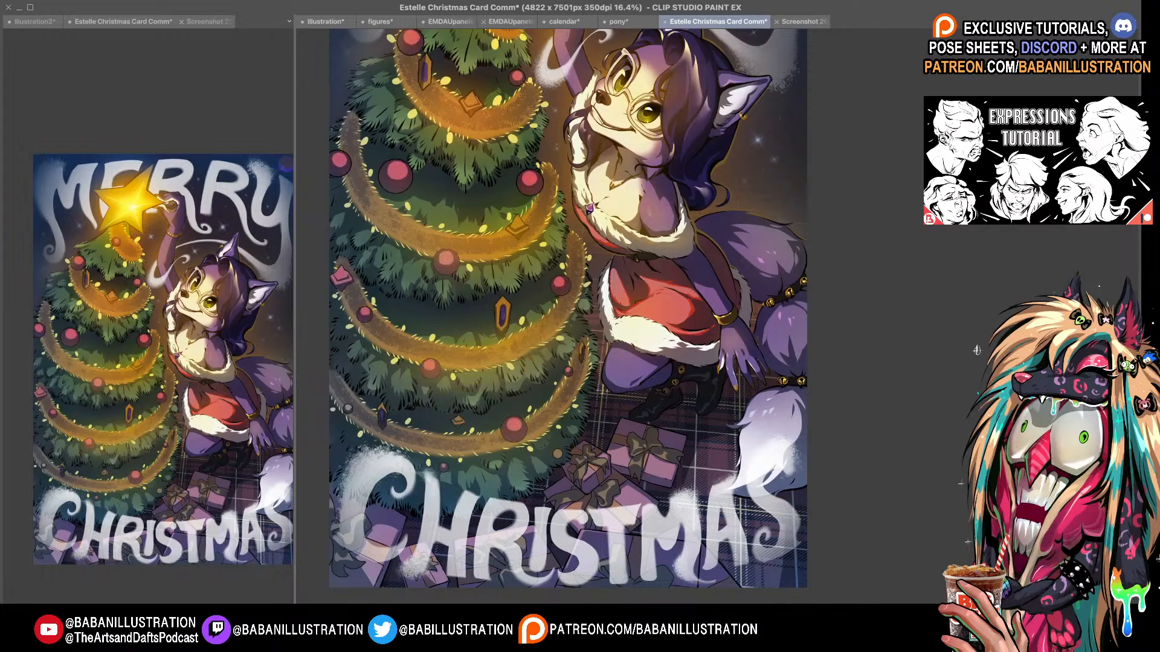
{"action": "left_click_drag", "start_coordinate": [841, 149], "coordinate": [836, 153]}
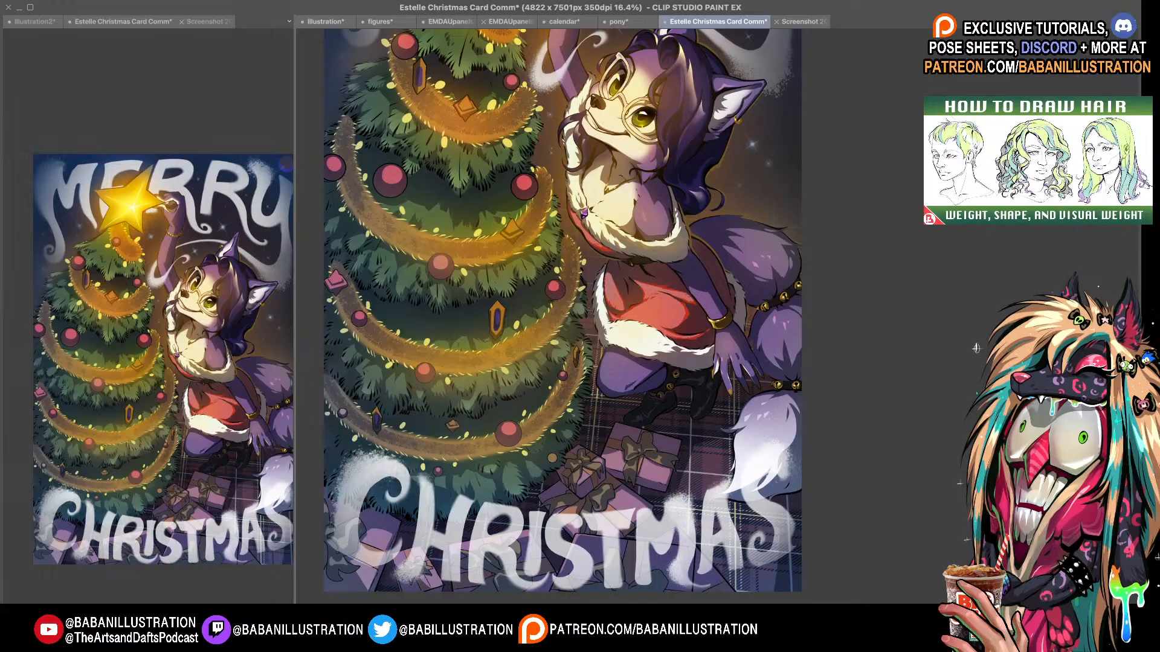
{"action": "key", "text": "super+z"}
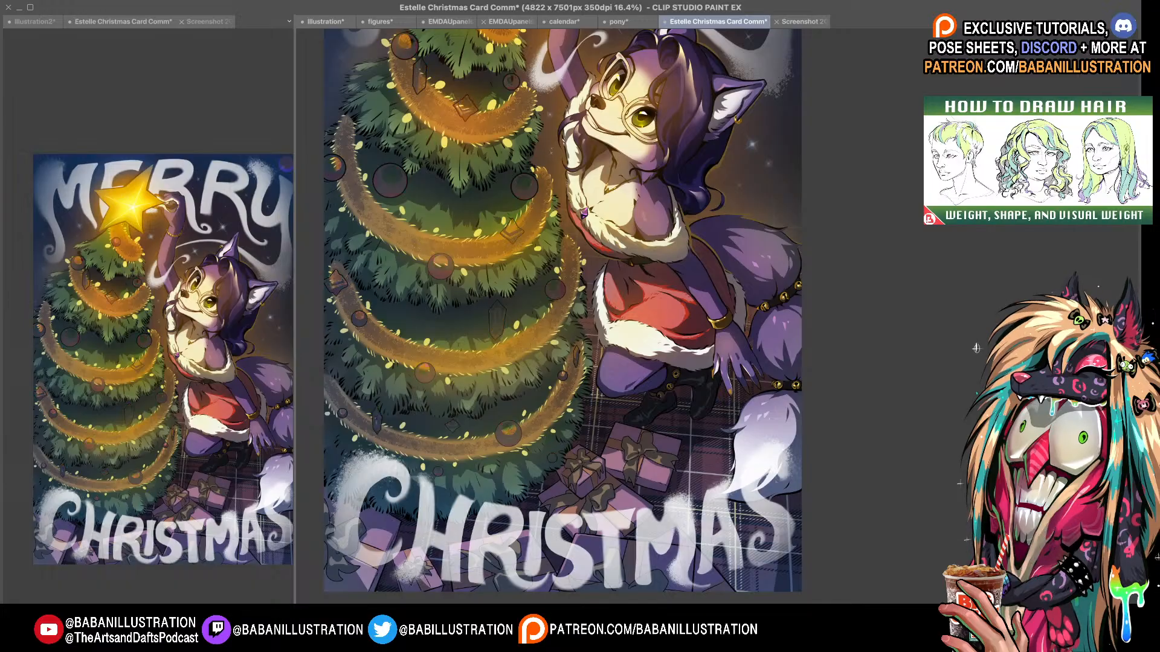
{"action": "key", "text": "super+shift+z"}
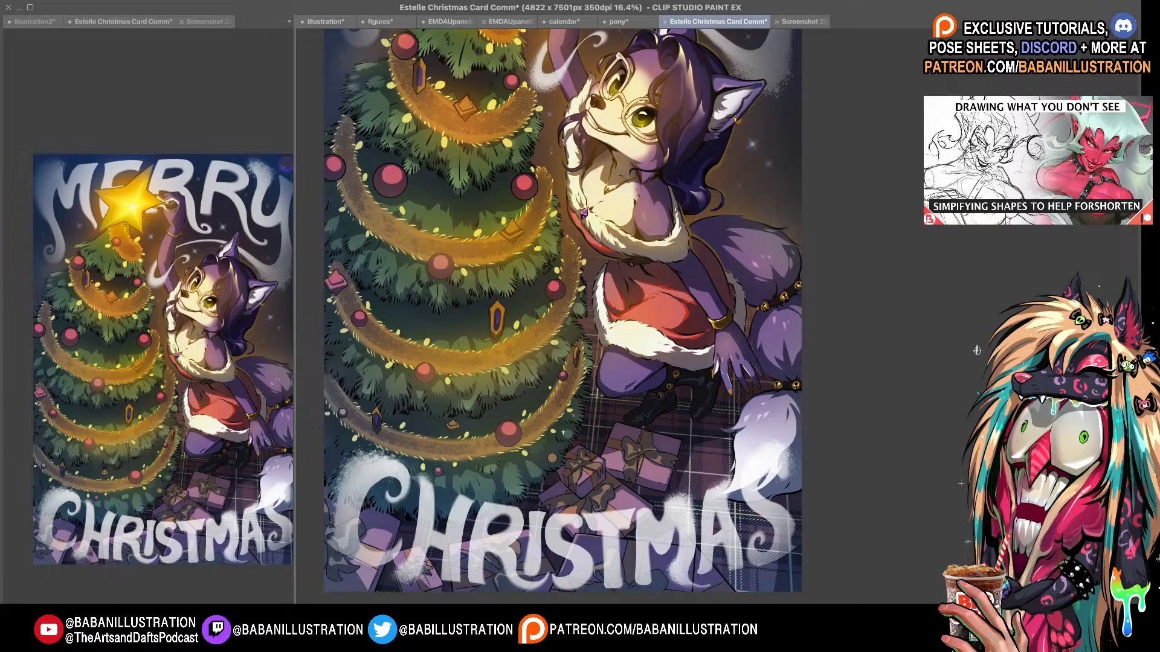
- Recolour the presents beneath the tree with deep pink wrapping and golden-brown ribbons
{"action": "left_click_drag", "start_coordinate": [561, 326], "coordinate": [590, 293]}
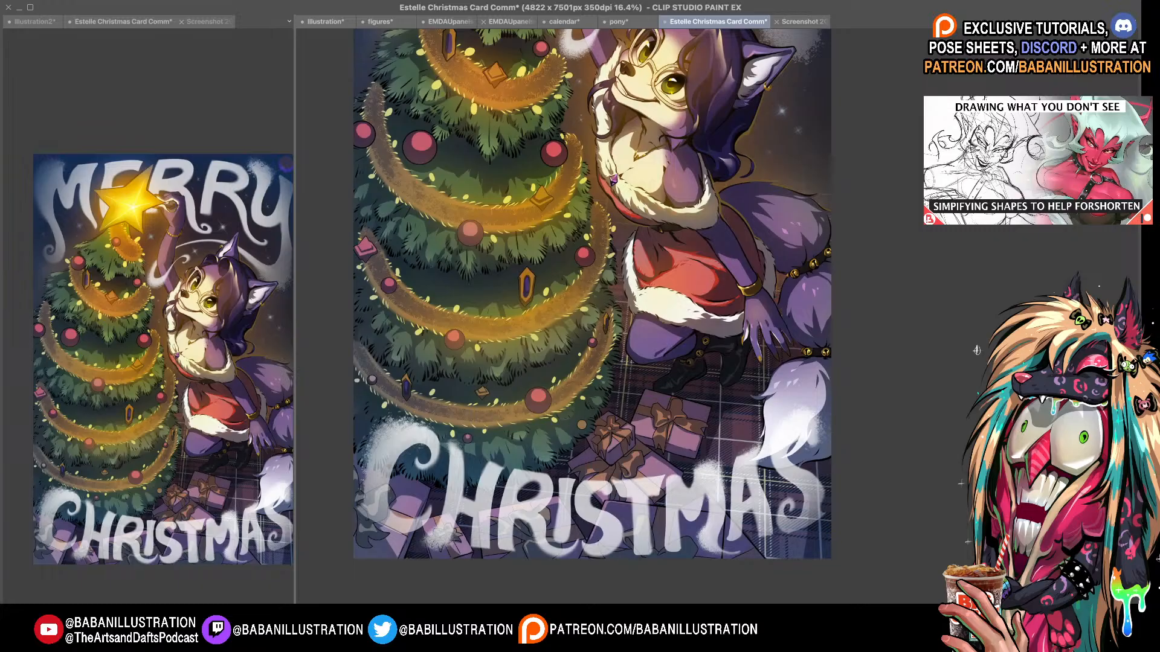
{"action": "left_click_drag", "start_coordinate": [580, 302], "coordinate": [555, 340]}
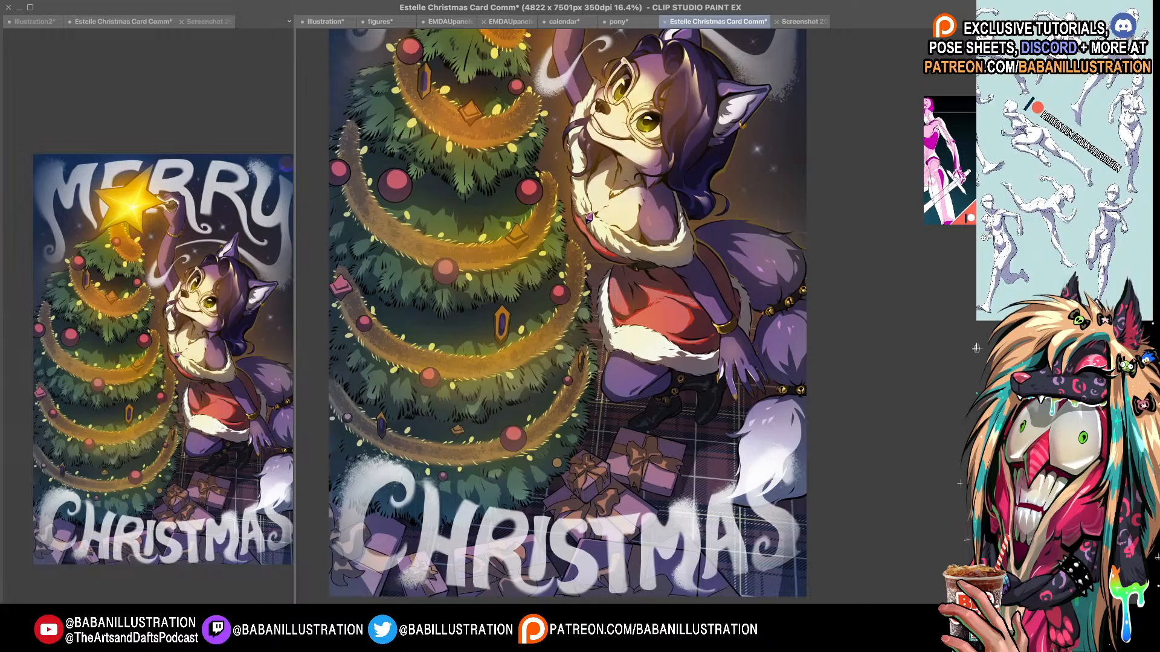
{"action": "key", "text": "ctrl+z"}
{"action": "left_click_drag", "start_coordinate": [568, 314], "coordinate": [565, 312]}
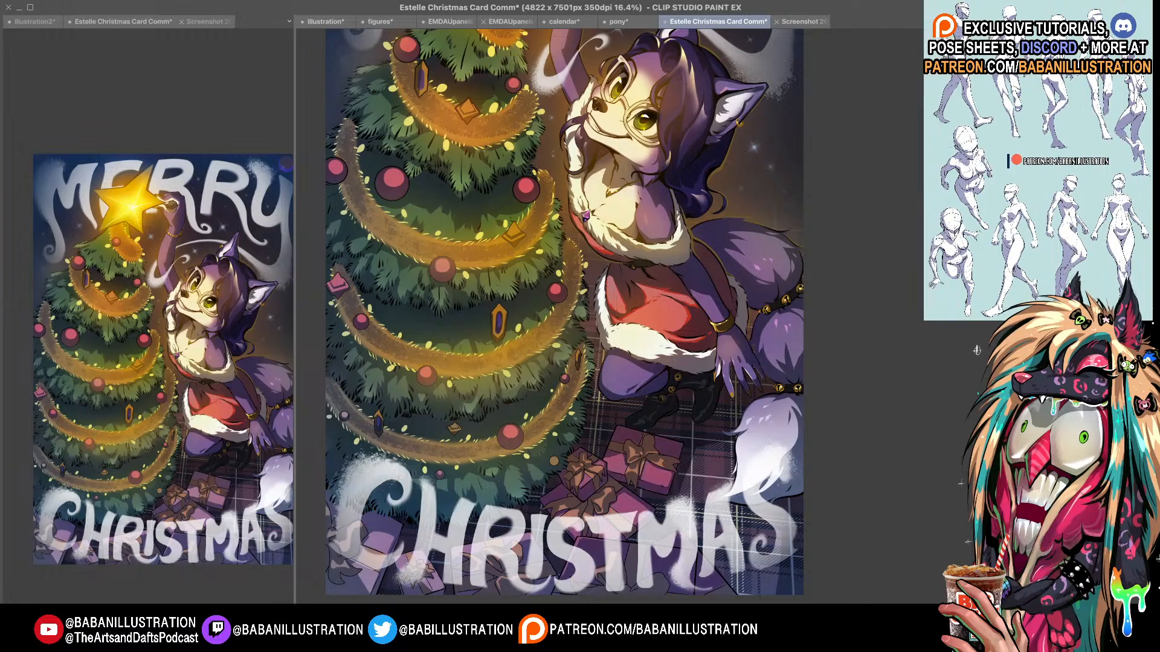
{"action": "left_click_drag", "start_coordinate": [565, 312], "coordinate": [567, 296]}
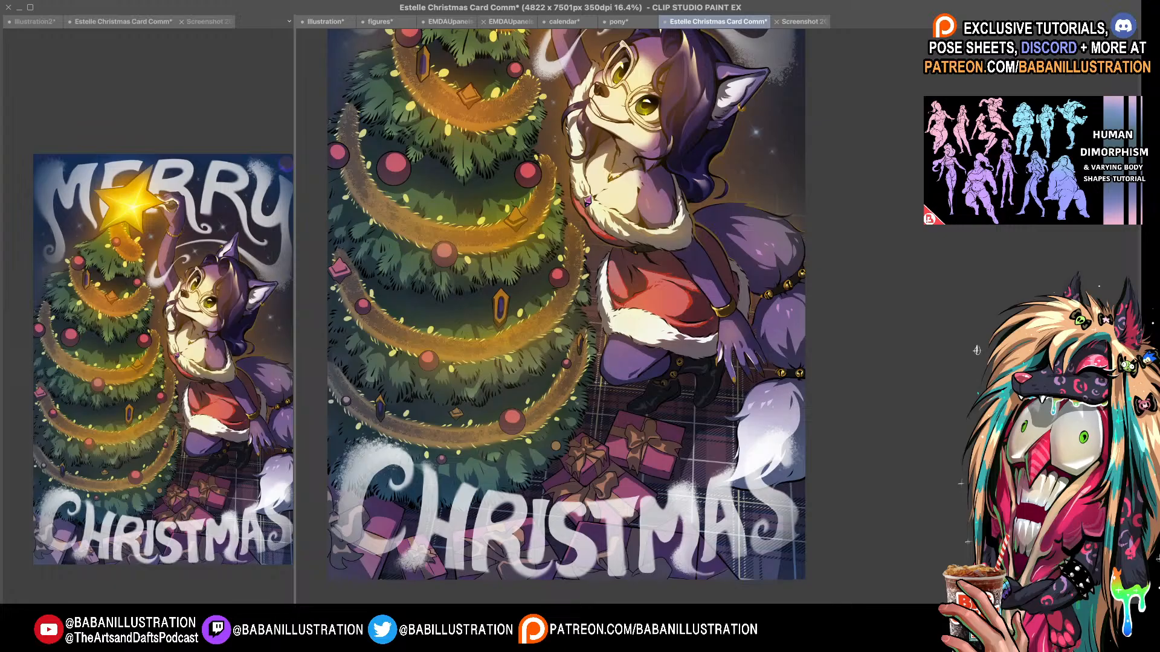
- Bring back the bright green marks on the tree and compare the card's muted and more saturated colours
{"action": "scroll", "coordinate": [977, 351], "scroll_direction": "up", "scroll_amount": 2}
{"action": "scroll", "coordinate": [560, 316], "scroll_direction": "down", "scroll_amount": 2}
{"action": "scroll", "coordinate": [554, 316], "scroll_direction": "down", "scroll_amount": 1}
{"action": "scroll", "coordinate": [554, 316], "scroll_direction": "up", "scroll_amount": 2}
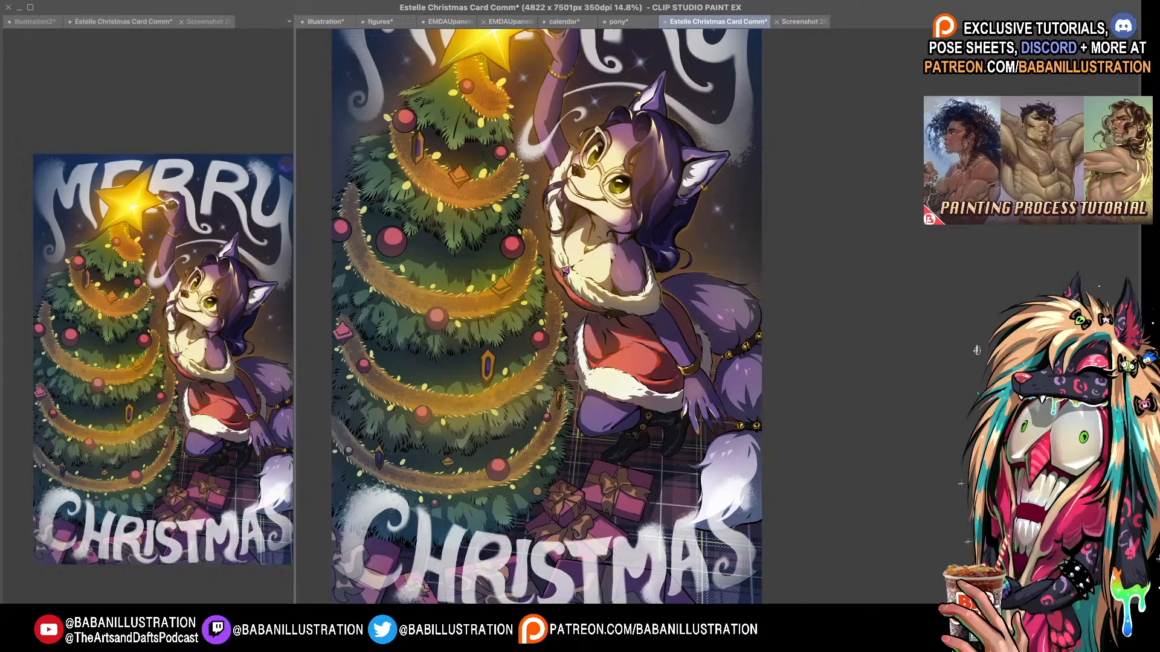
{"action": "key", "text": "super+z"}
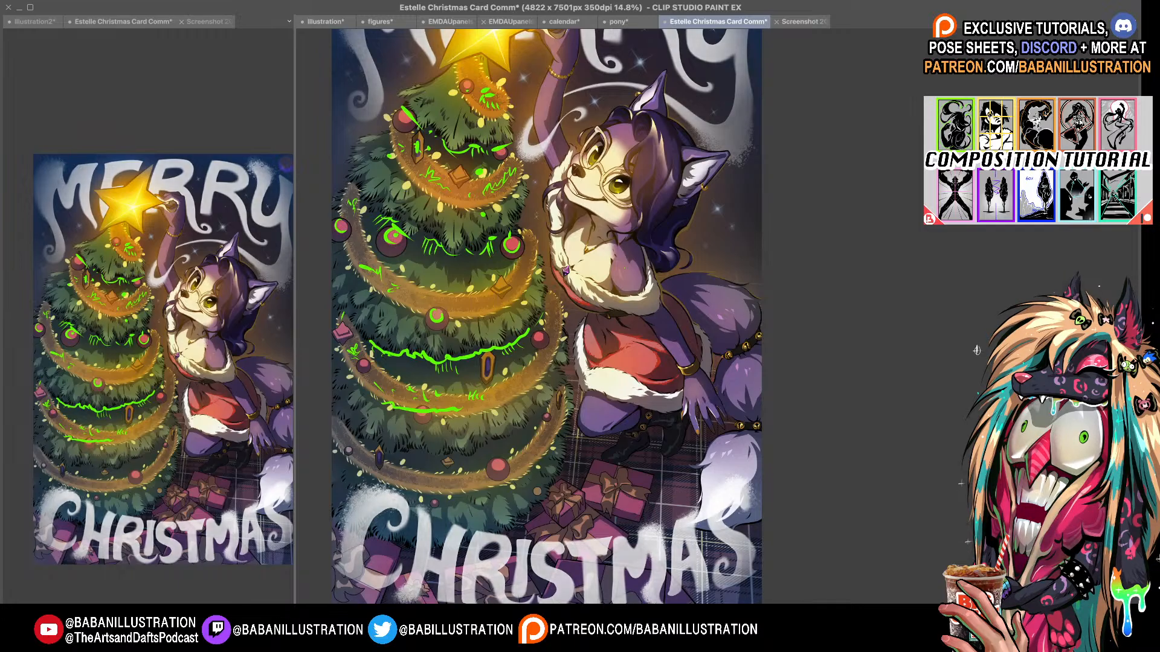
{"action": "left_click_drag", "start_coordinate": [547, 338], "coordinate": [494, 271]}
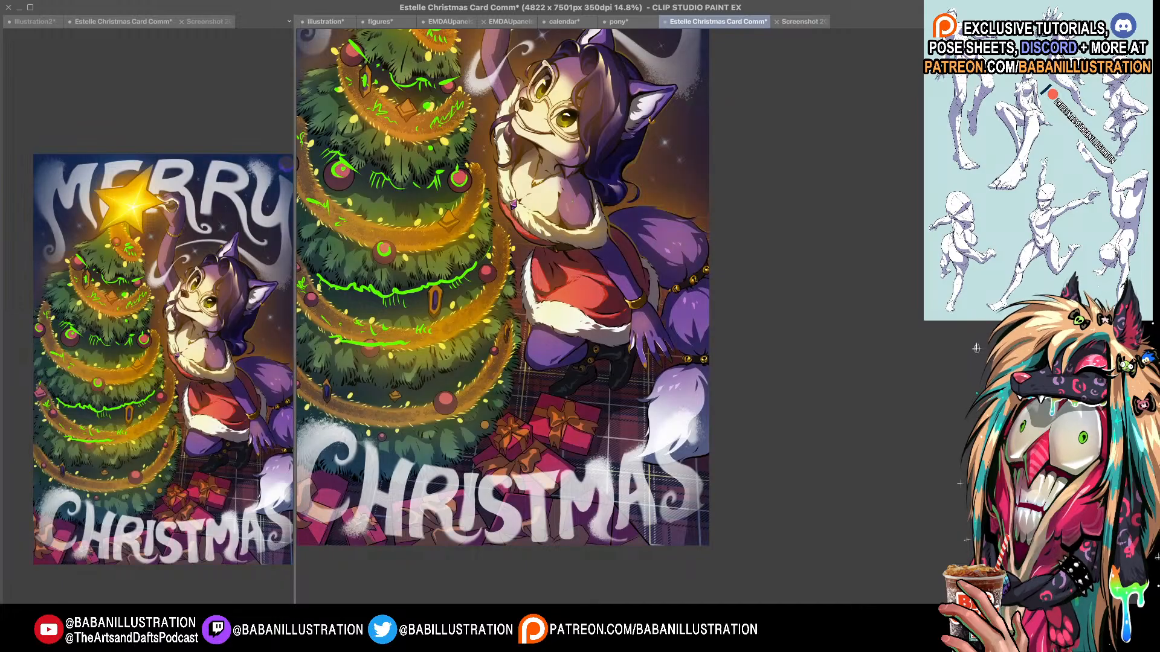
{"action": "left_click", "coordinate": [977, 351]}
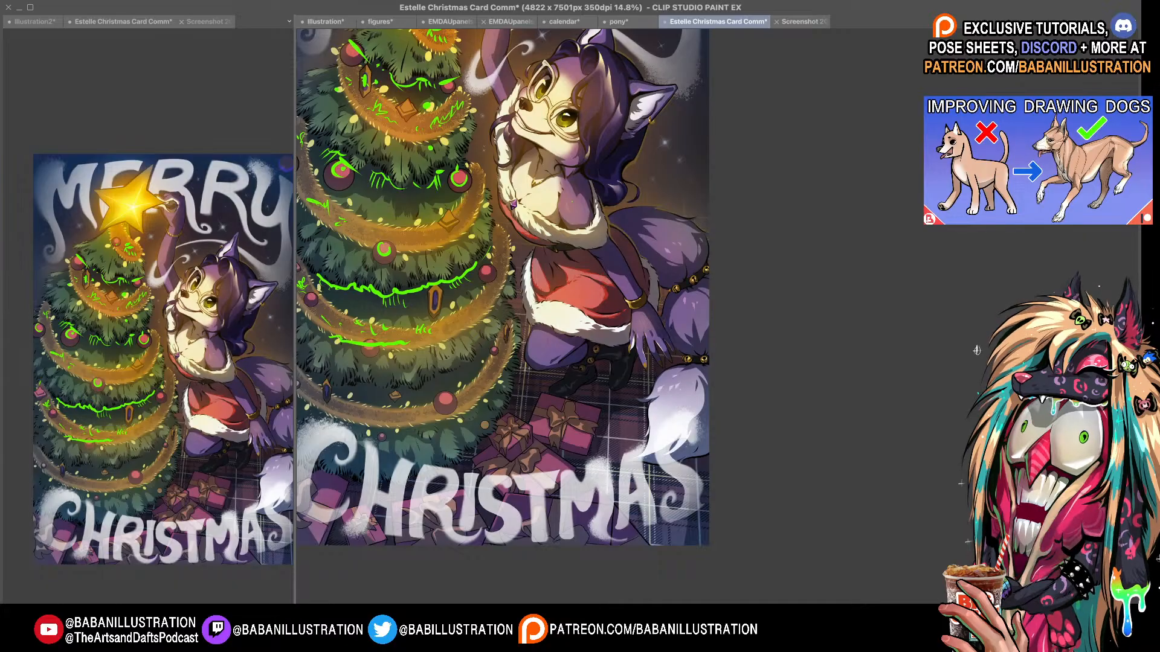
- Darken the white tip of the character's tail with soft shading and compare it by undoing and redoing
{"action": "left_click_drag", "start_coordinate": [784, 328], "coordinate": [816, 377]}
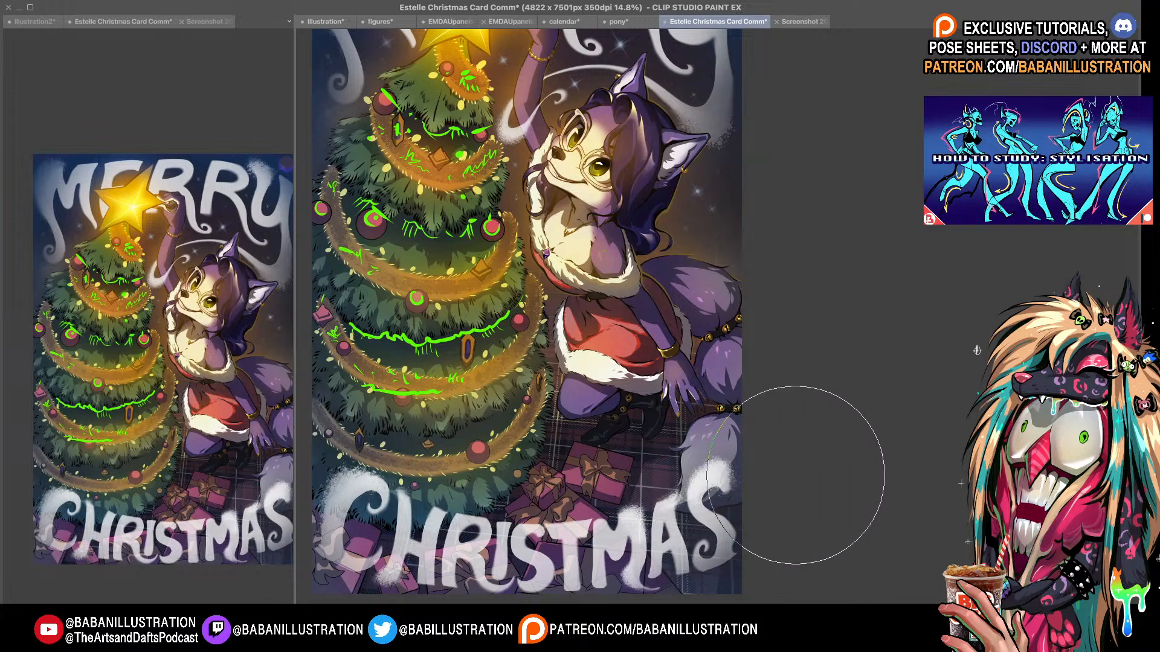
{"action": "key", "text": "b"}
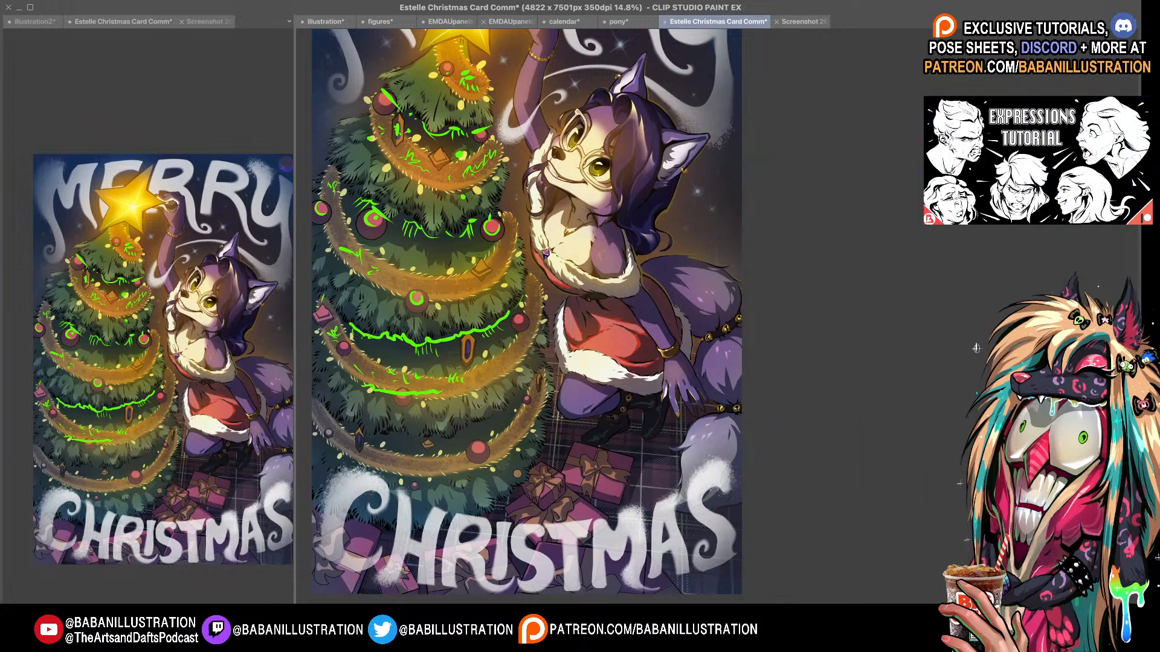
{"action": "key", "text": "b"}
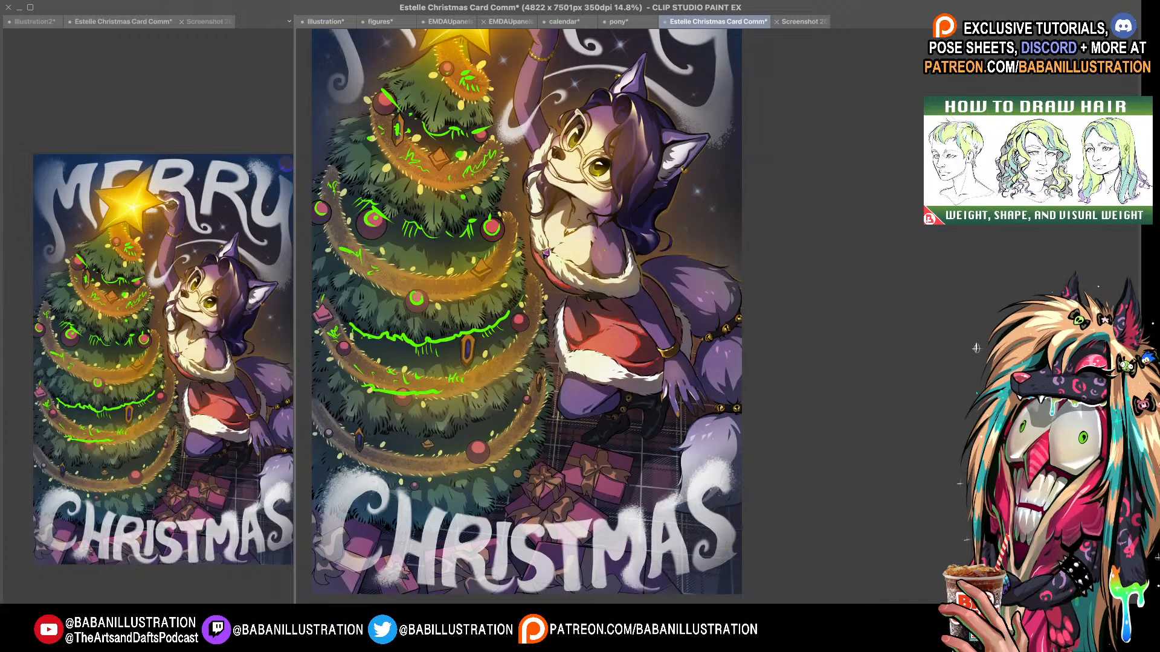
{"action": "left_click_drag", "start_coordinate": [796, 407], "coordinate": [807, 388]}
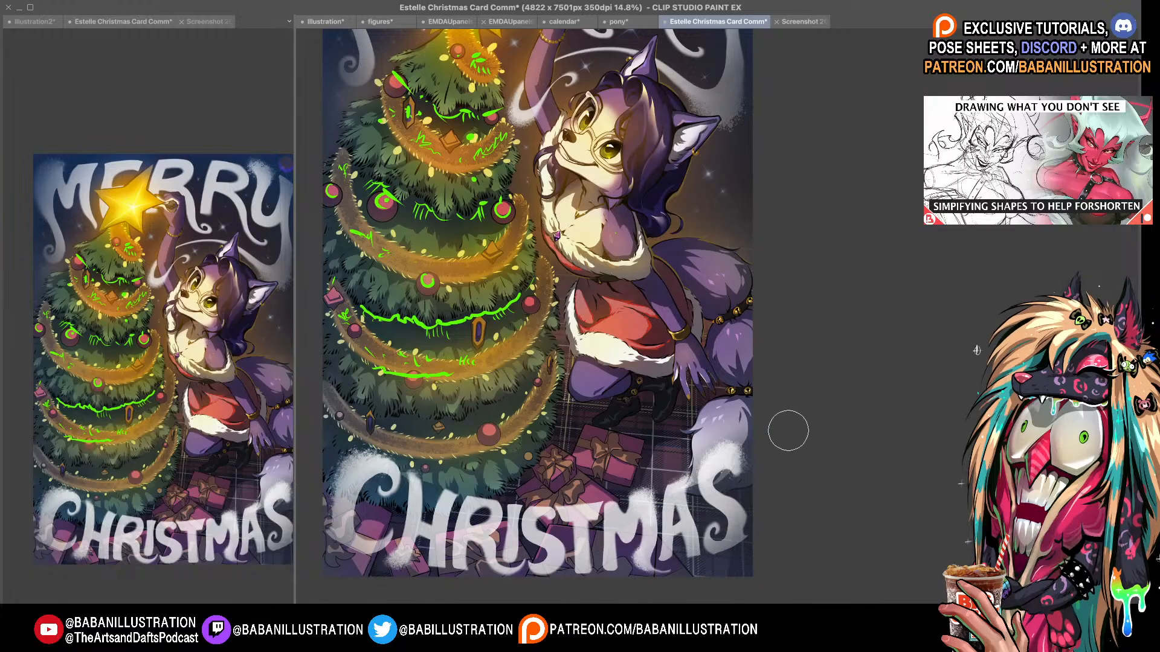
{"action": "scroll", "coordinate": [770, 441], "scroll_direction": "down", "scroll_amount": 2}
{"action": "left_click_drag", "start_coordinate": [770, 441], "coordinate": [728, 486]}
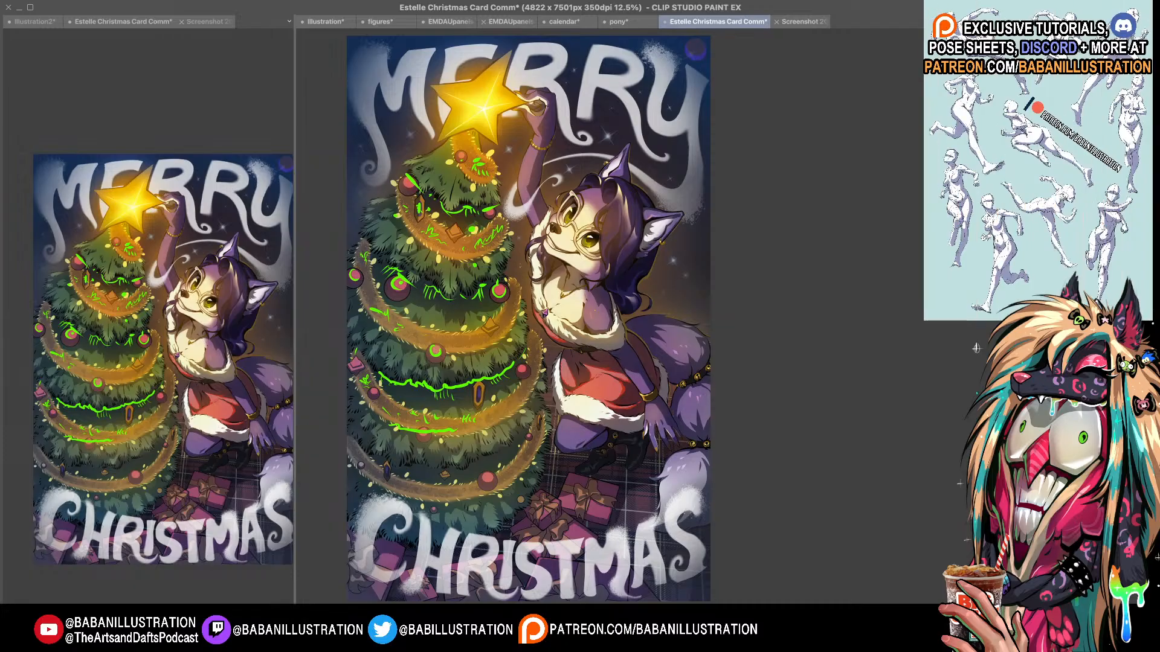
{"action": "key", "text": "ctrl+z"}
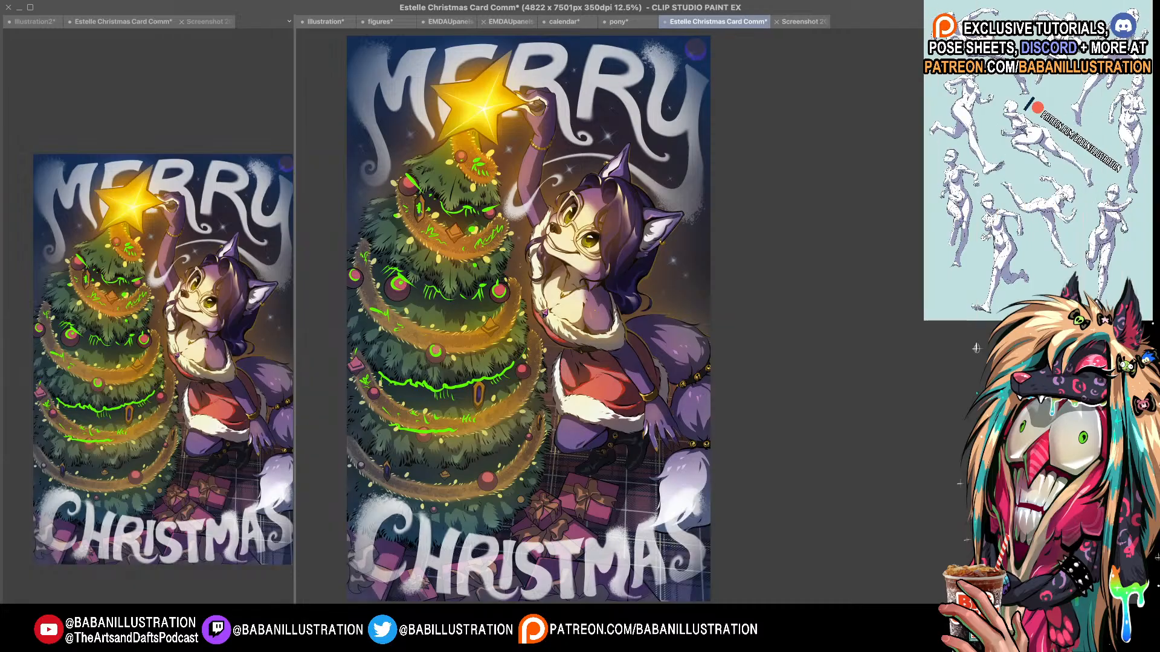
{"action": "key", "text": "ctrl+y"}
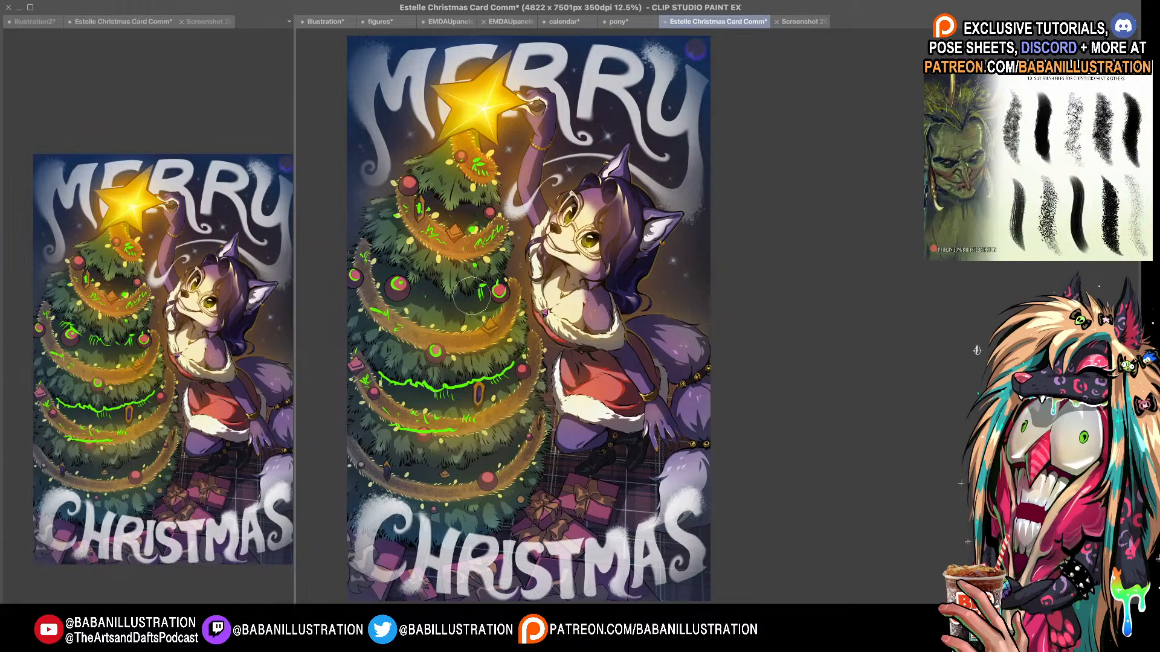
- Clear the bright green marks from the tree's foliage, garlands and ornaments
{"action": "mouse_move", "coordinate": [439, 350]}
{"action": "left_mouse_down"}
{"action": "mouse_move", "coordinate": [393, 359]}
{"action": "mouse_move", "coordinate": [375, 384]}
{"action": "mouse_move", "coordinate": [495, 380]}
{"action": "mouse_move", "coordinate": [525, 348]}
{"action": "mouse_move", "coordinate": [513, 348]}
{"action": "left_mouse_up"}
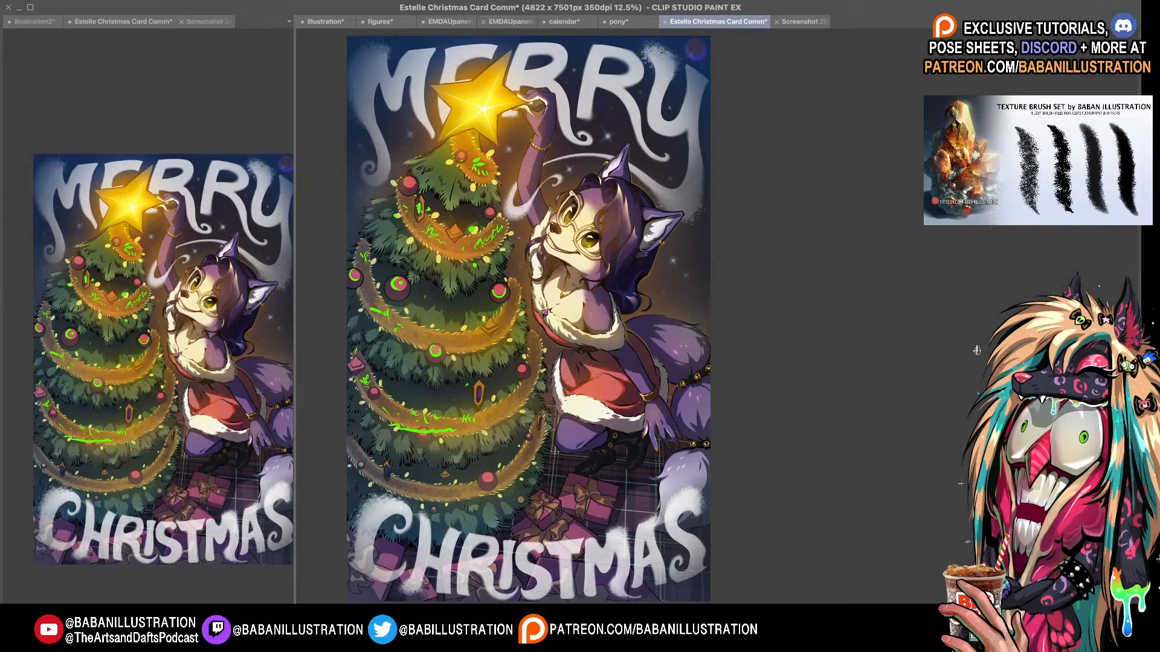
{"action": "key", "text": "Delete"}
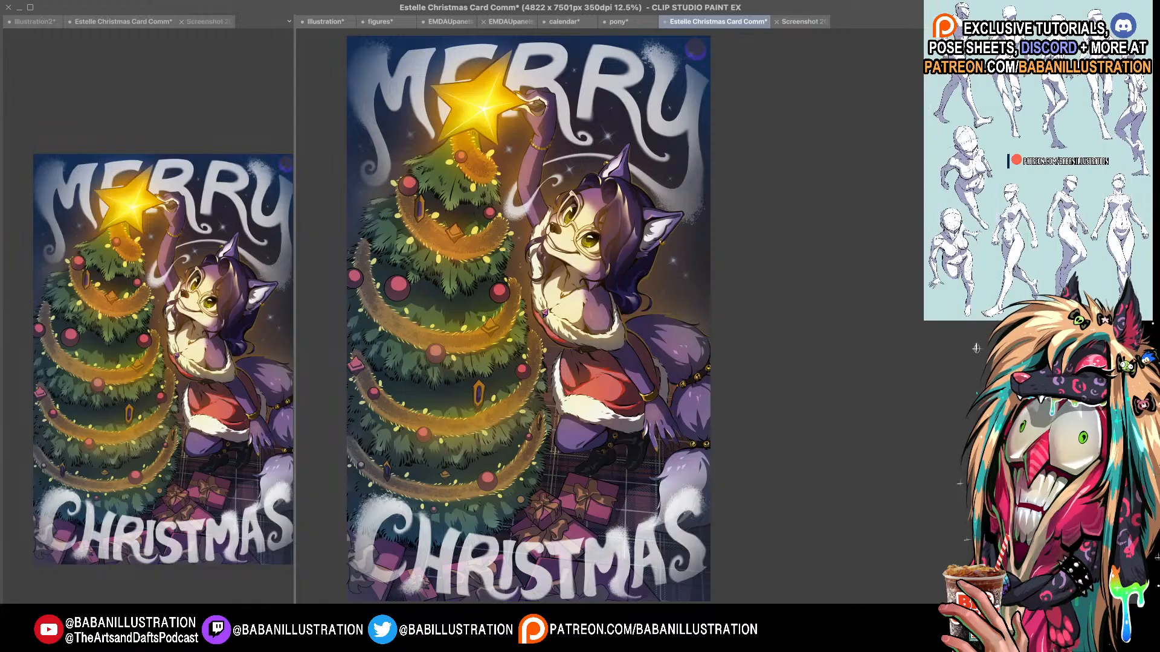
{"action": "key", "text": "ctrl+z"}
{"action": "key", "text": "ctrl+z"}
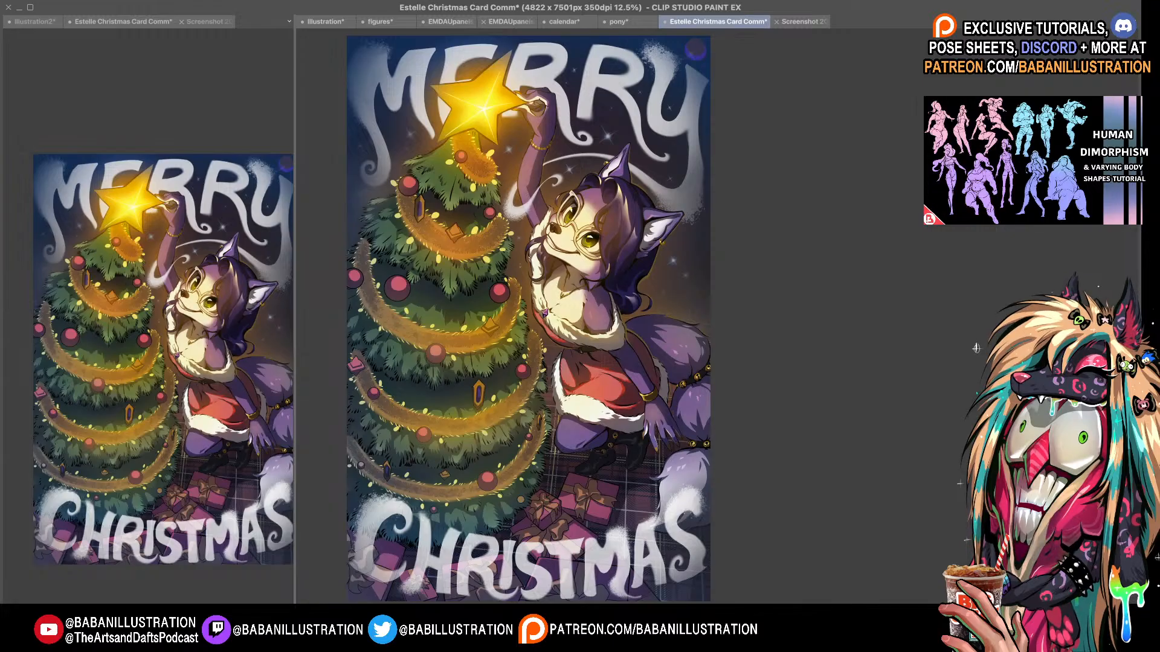
- Tuck the edge of the red bauble on the tree's far left behind the golden garland
{"action": "scroll", "coordinate": [557, 260], "scroll_direction": "up", "scroll_amount": 6}
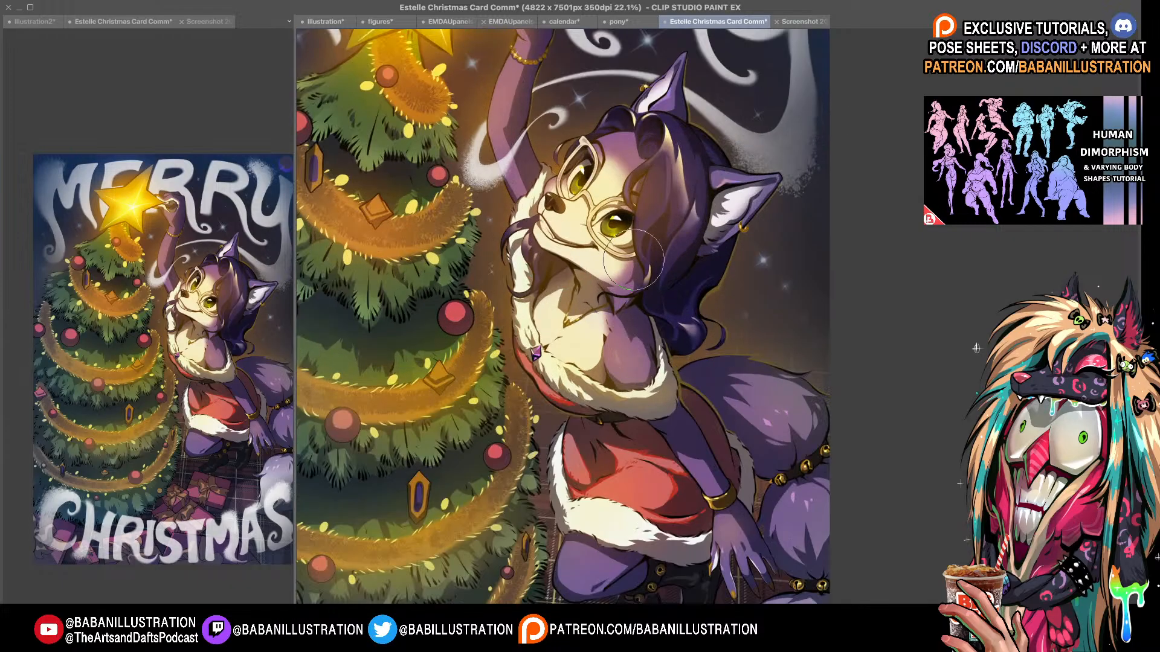
{"action": "mouse_move", "coordinate": [616, 291]}
{"action": "left_mouse_down"}
{"action": "mouse_move", "coordinate": [634, 350]}
{"action": "mouse_move", "coordinate": [742, 453]}
{"action": "mouse_move", "coordinate": [750, 308]}
{"action": "left_mouse_up"}
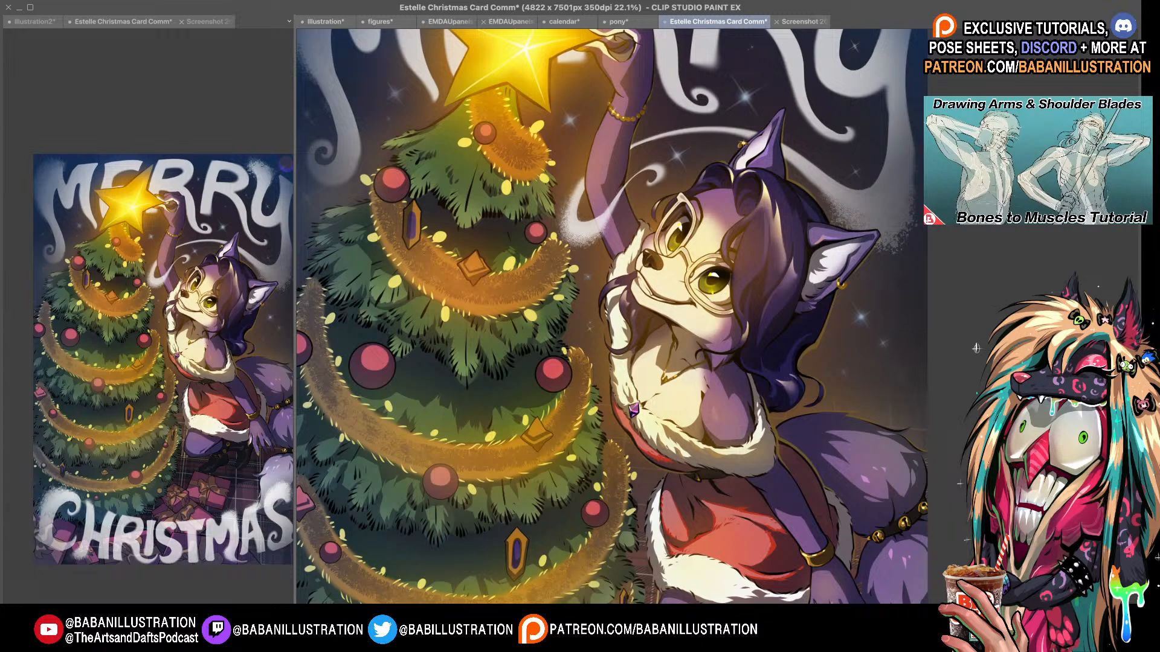
{"action": "left_click_drag", "start_coordinate": [564, 290], "coordinate": [597, 296]}
{"action": "scroll", "coordinate": [574, 339], "scroll_direction": "up", "scroll_amount": 1}
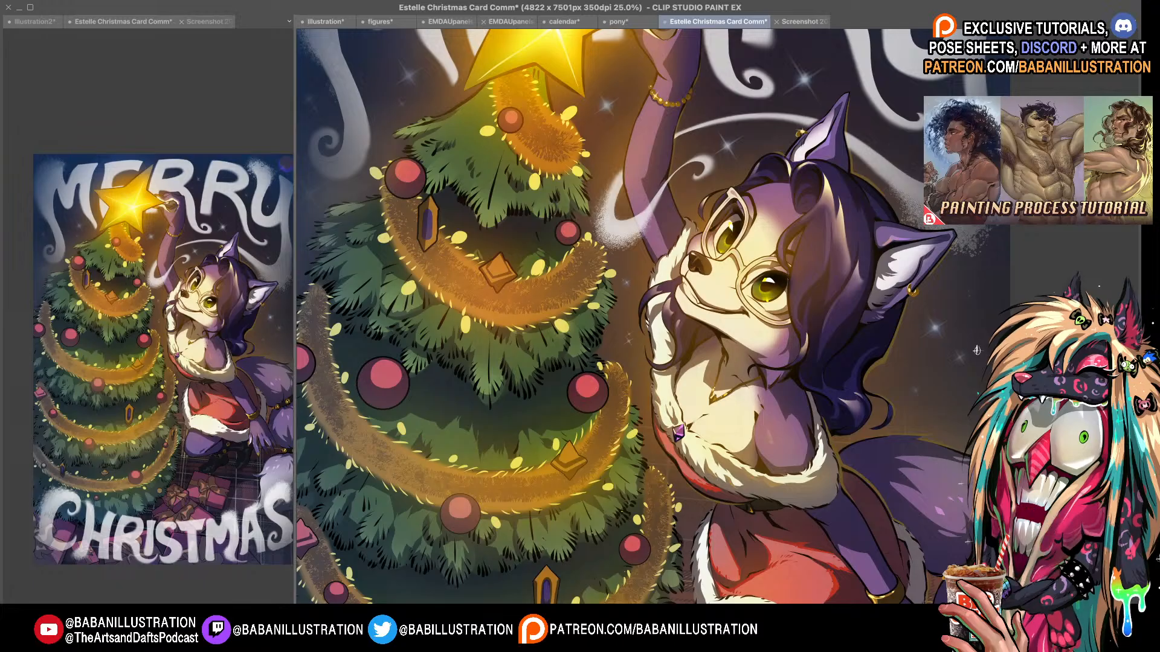
{"action": "left_click_drag", "start_coordinate": [671, 189], "coordinate": [687, 260]}
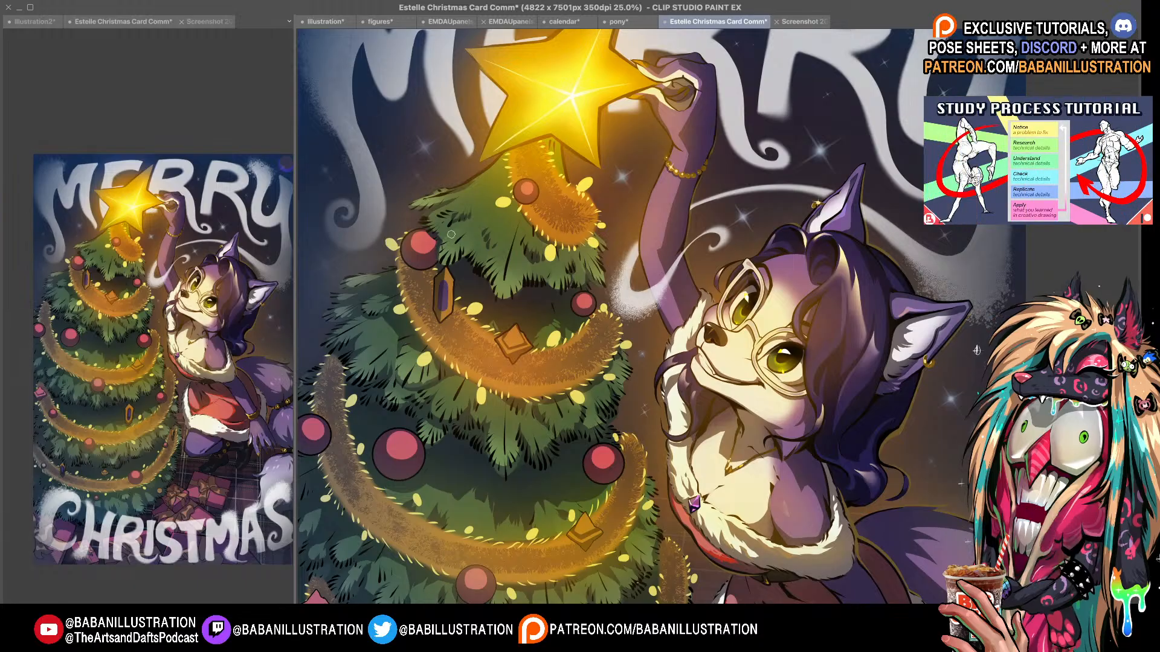
{"action": "left_click_drag", "start_coordinate": [462, 252], "coordinate": [435, 210]}
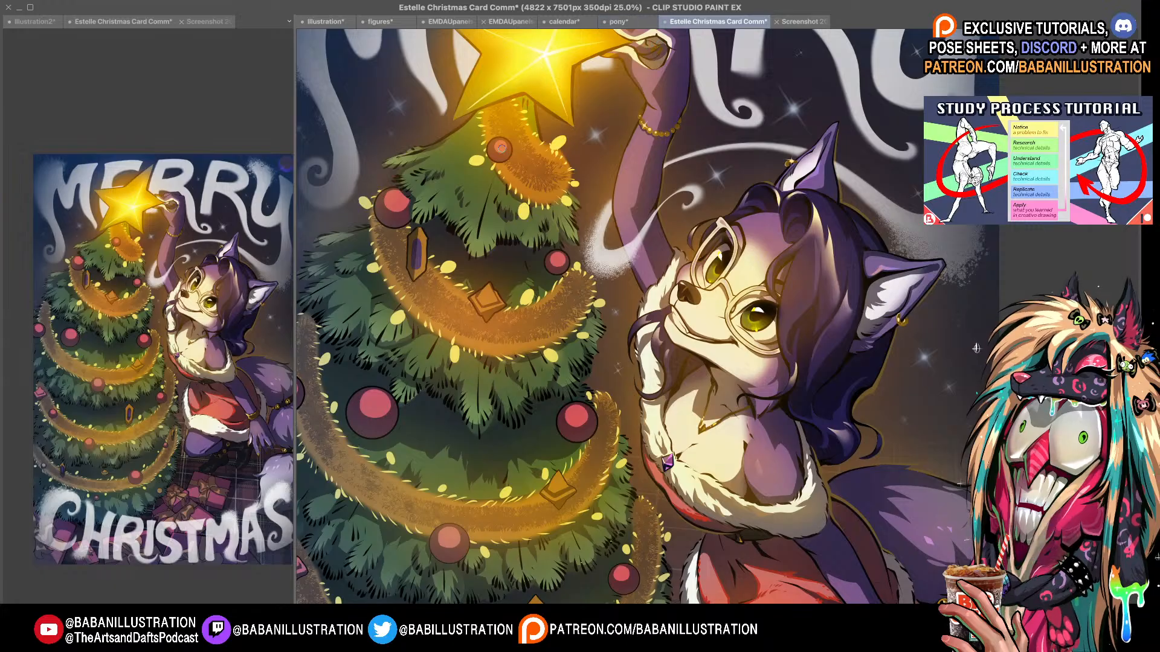
{"action": "left_click_drag", "start_coordinate": [394, 391], "coordinate": [430, 321]}
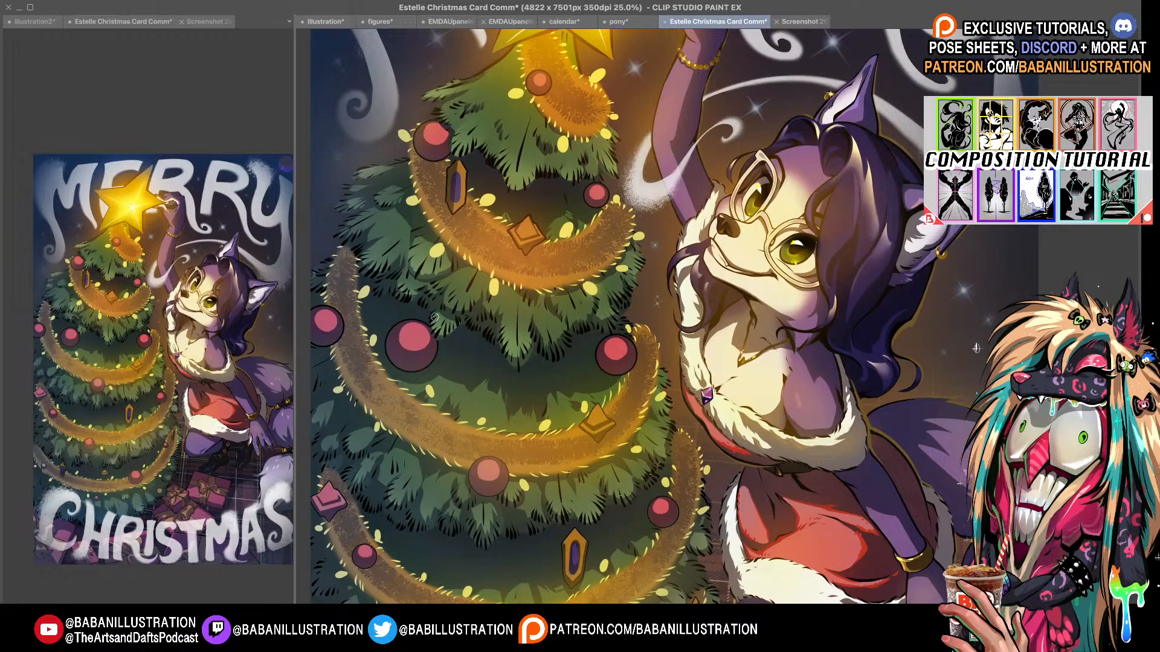
{"action": "left_click_drag", "start_coordinate": [395, 252], "coordinate": [465, 301]}
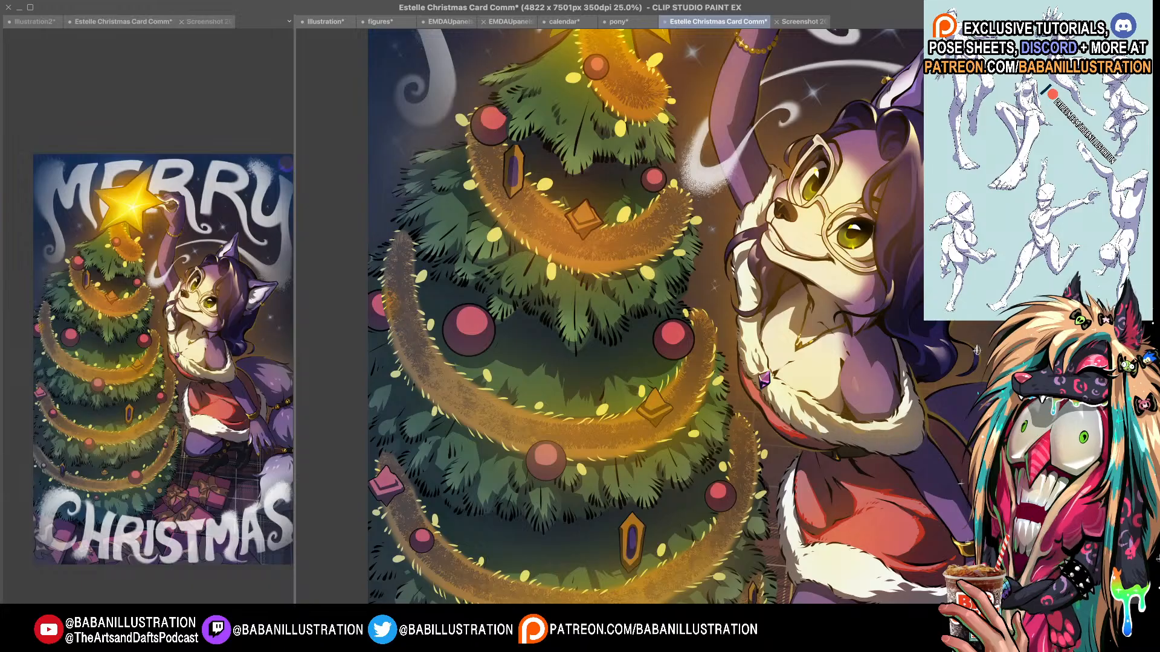
- Compare the tree's ornaments with and without their outlines, shading and base colours by undoing and redoing
{"action": "key", "text": "super+z"}
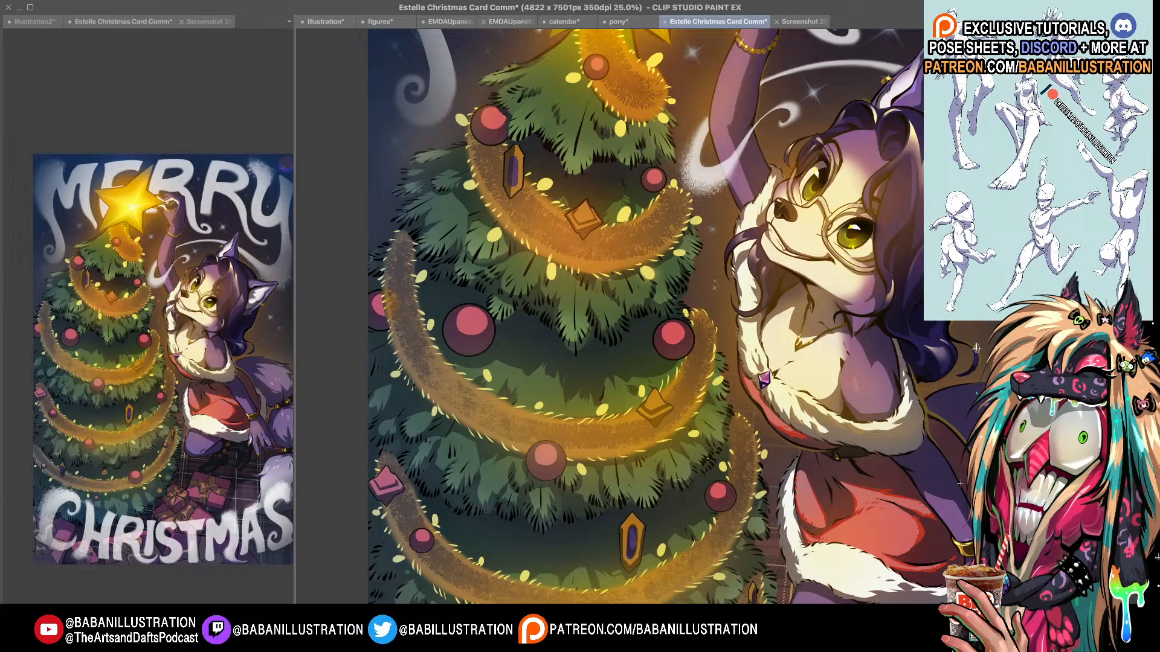
{"action": "key", "text": "super+y"}
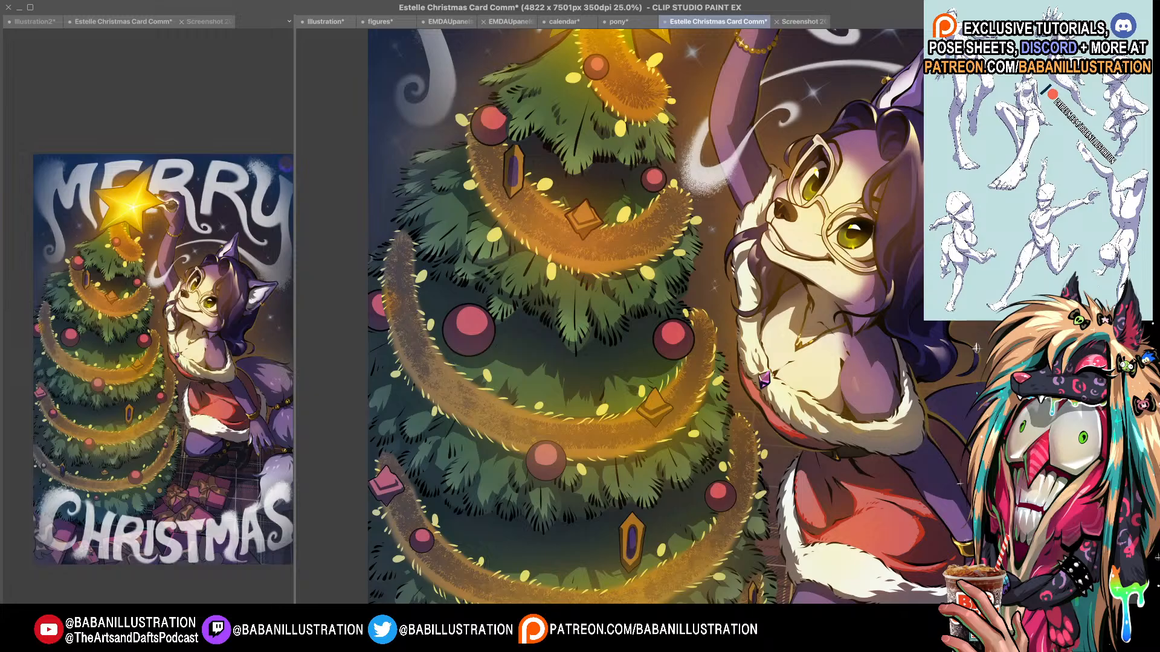
{"action": "key", "text": "super+z"}
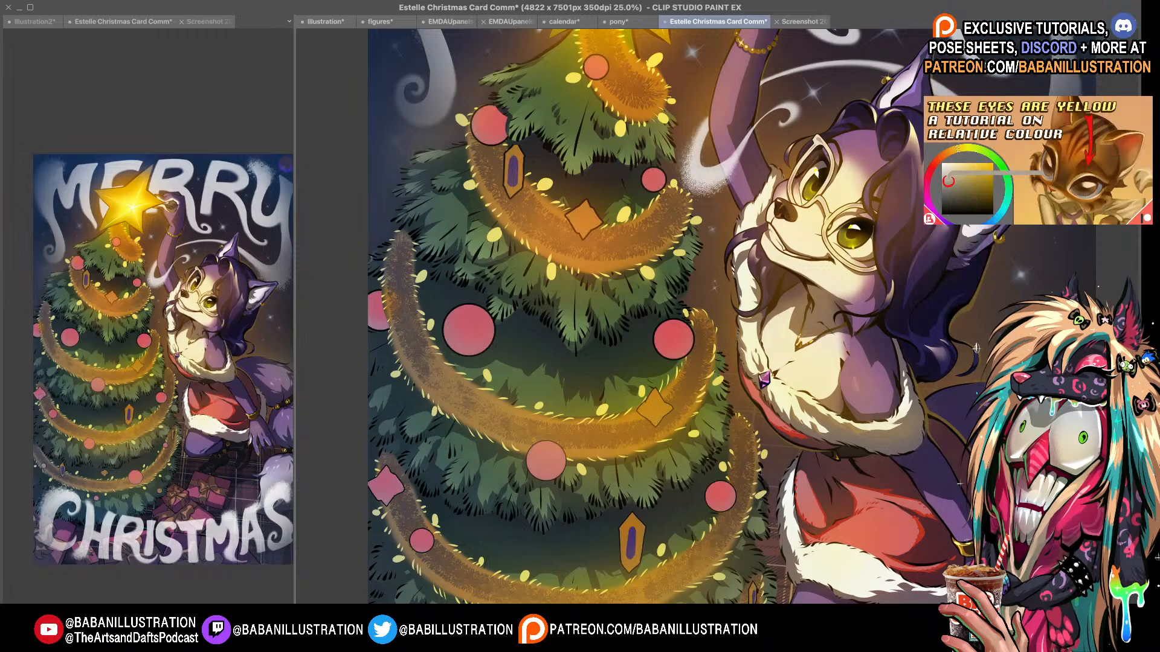
{"action": "key", "text": "super+y"}
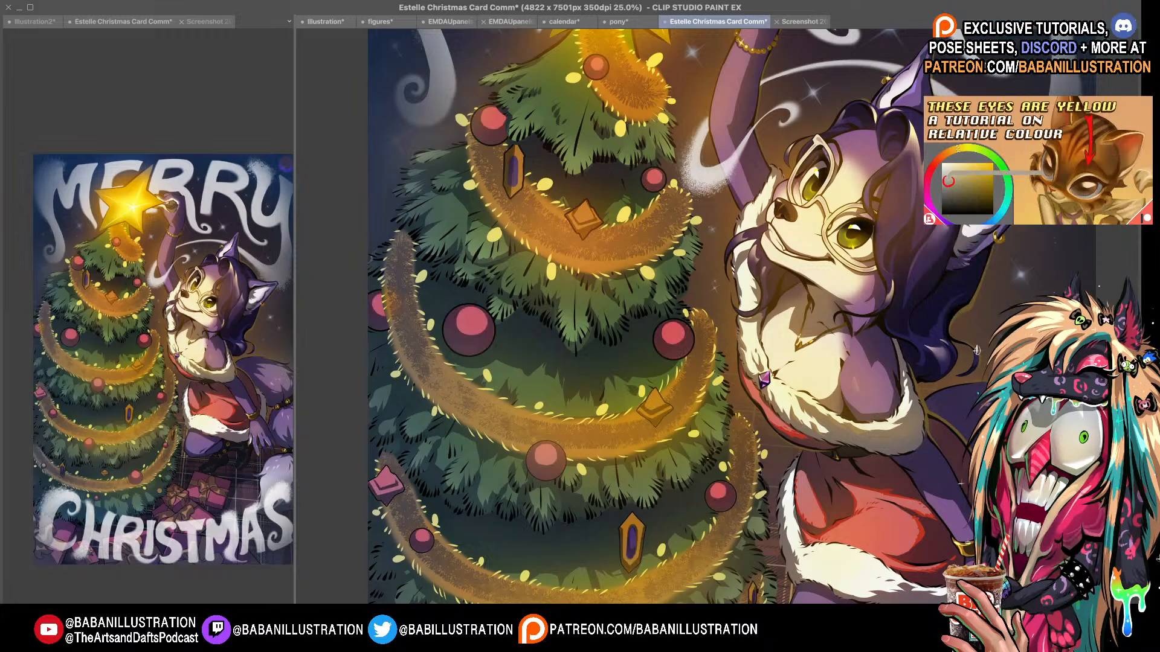
{"action": "key", "text": "super+z"}
{"action": "key", "text": "super+y"}
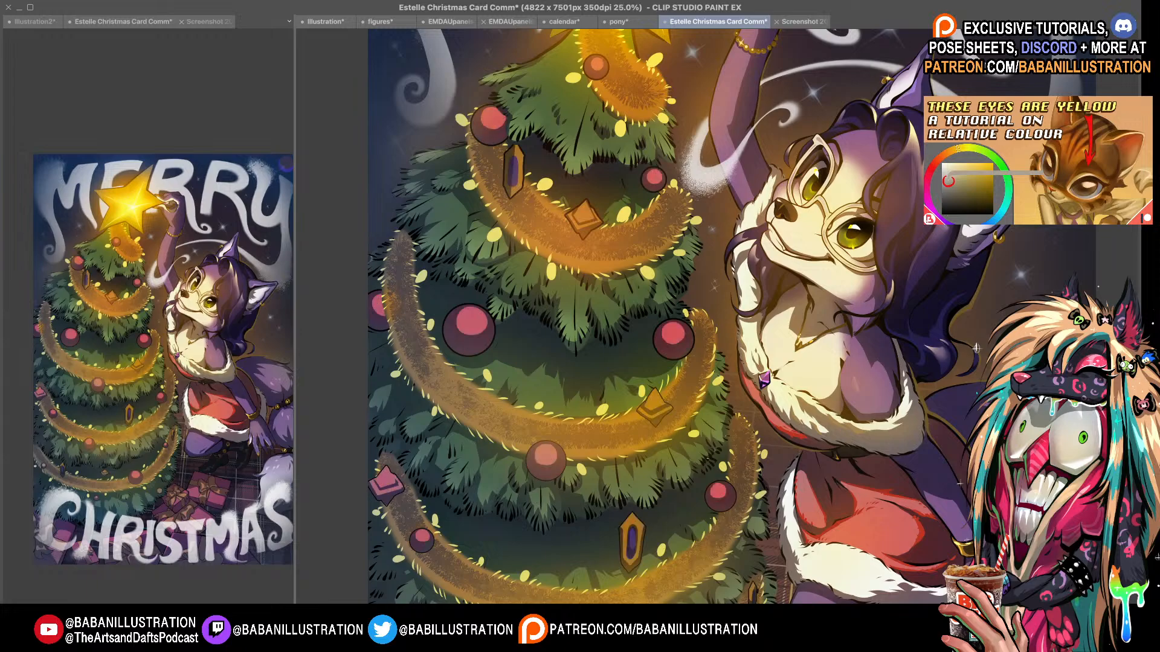
{"action": "key", "text": "super+z"}
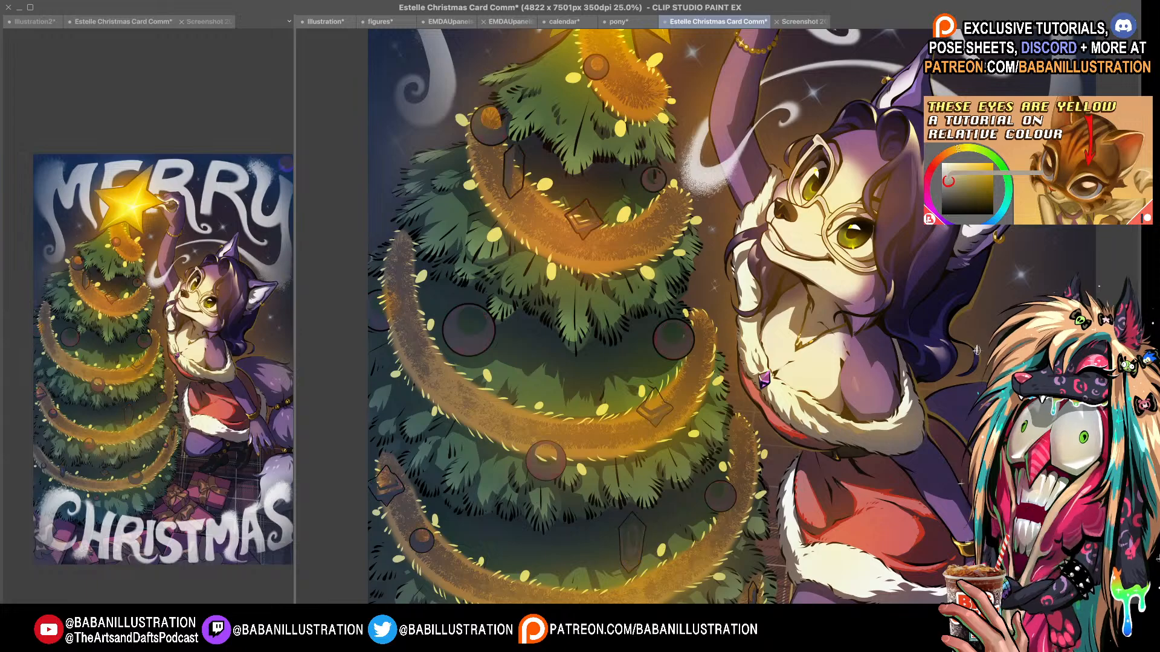
{"action": "key", "text": "super+y"}
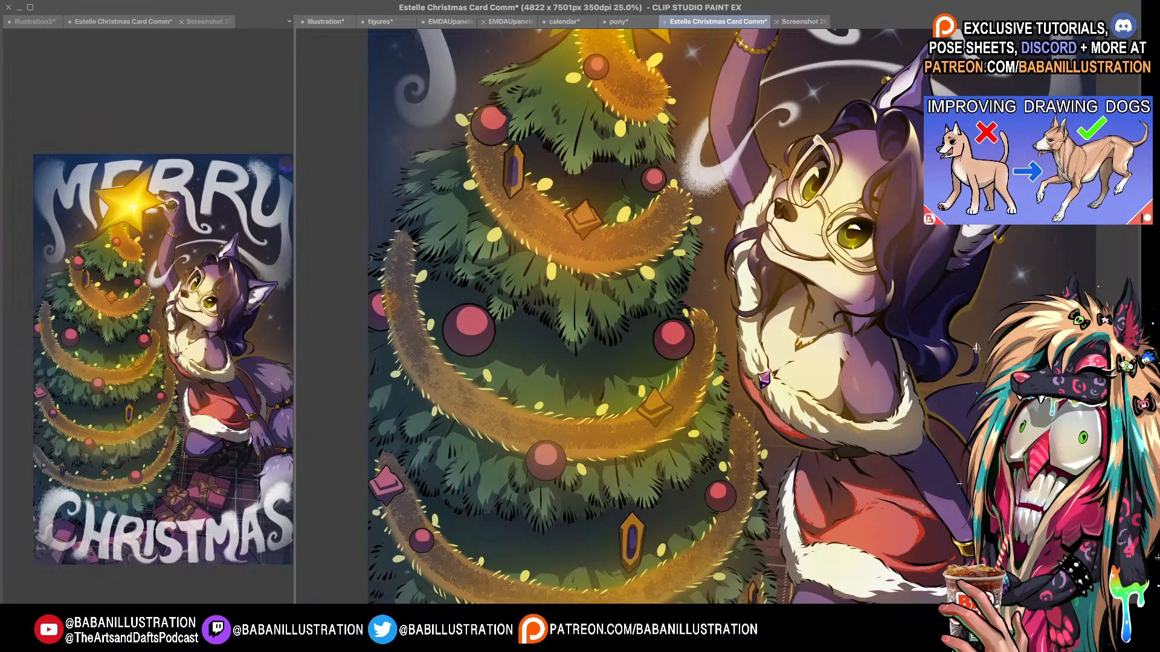
- Tuck the red bauble on the lower tree behind its garland and remove the small grey bauble from the bottom garland's left end
{"action": "left_click_drag", "start_coordinate": [710, 379], "coordinate": [665, 360]}
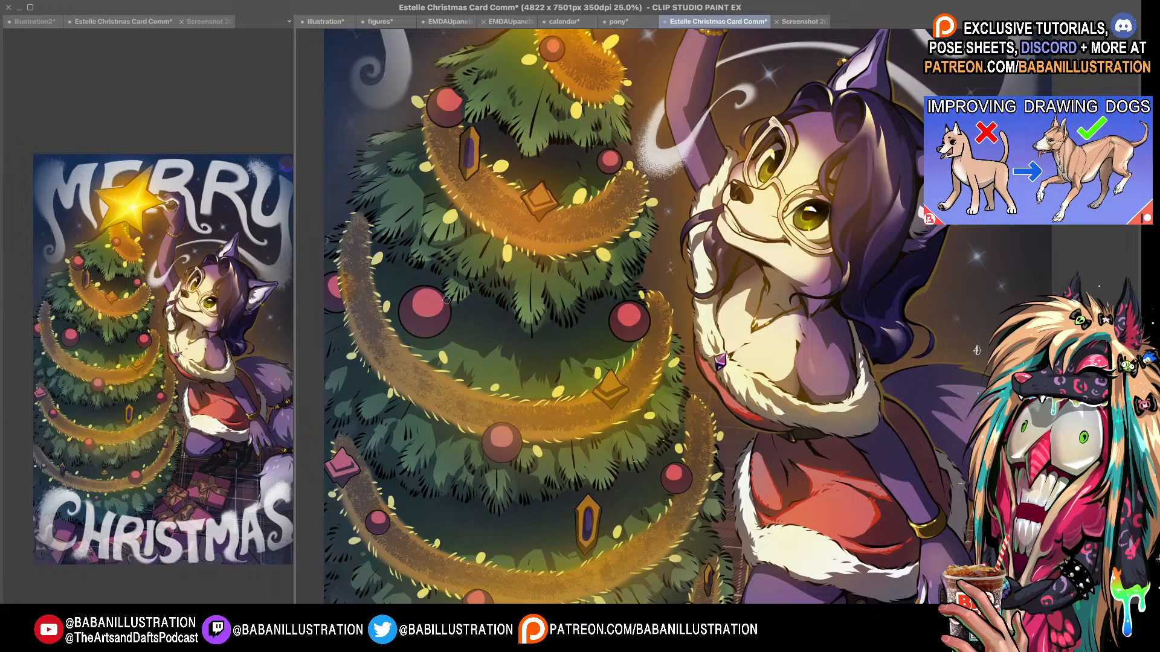
{"action": "left_click_drag", "start_coordinate": [446, 299], "coordinate": [452, 197]}
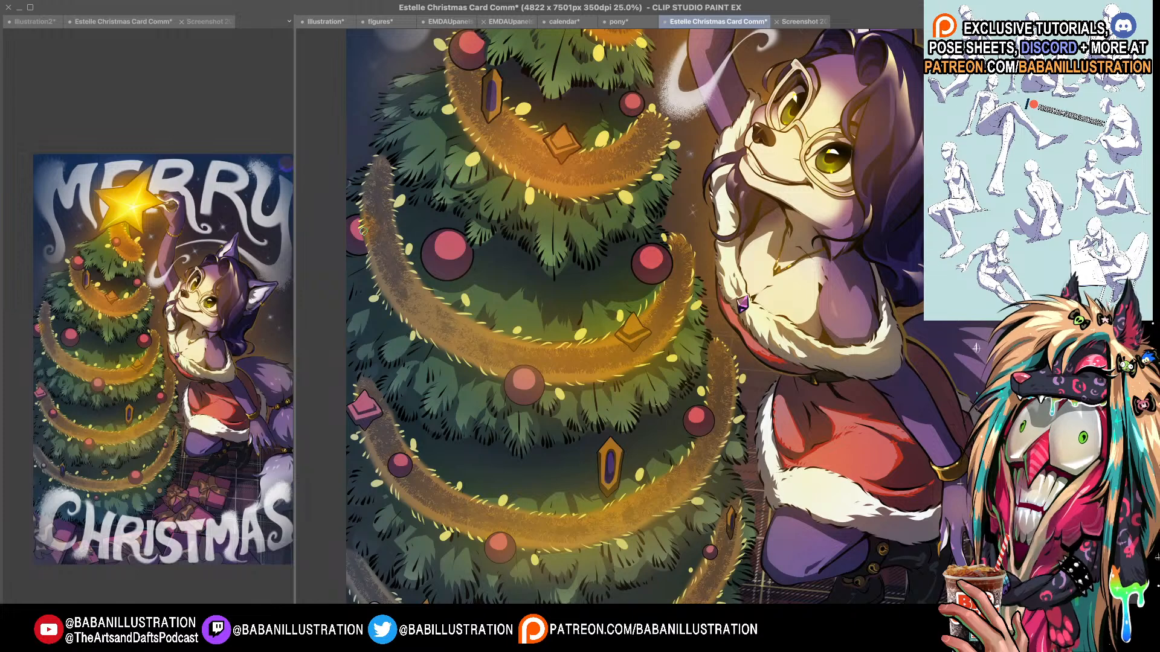
{"action": "left_click_drag", "start_coordinate": [667, 300], "coordinate": [660, 278]}
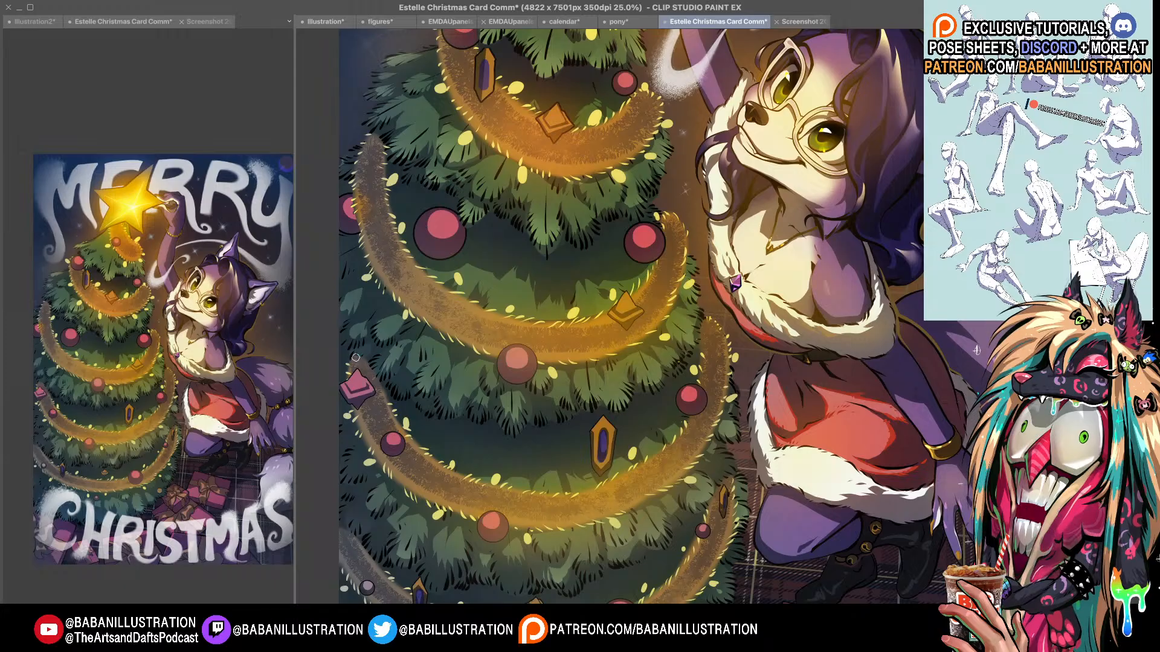
{"action": "left_click_drag", "start_coordinate": [690, 410], "coordinate": [681, 381]}
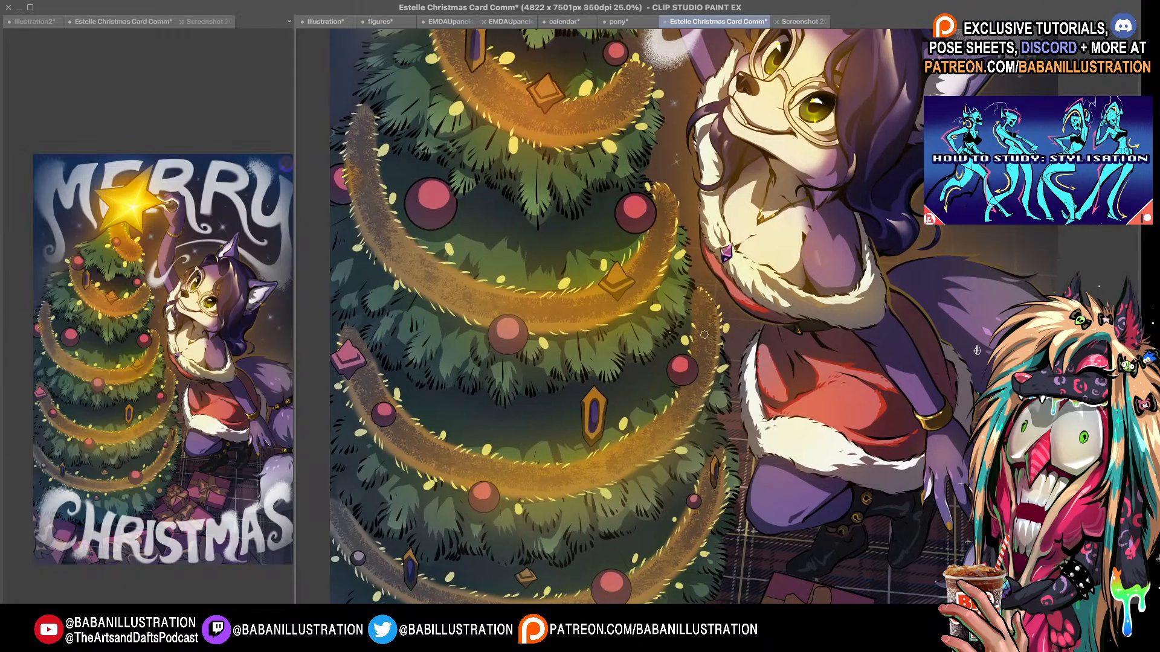
{"action": "scroll", "coordinate": [976, 348], "scroll_direction": "down", "scroll_amount": 3}
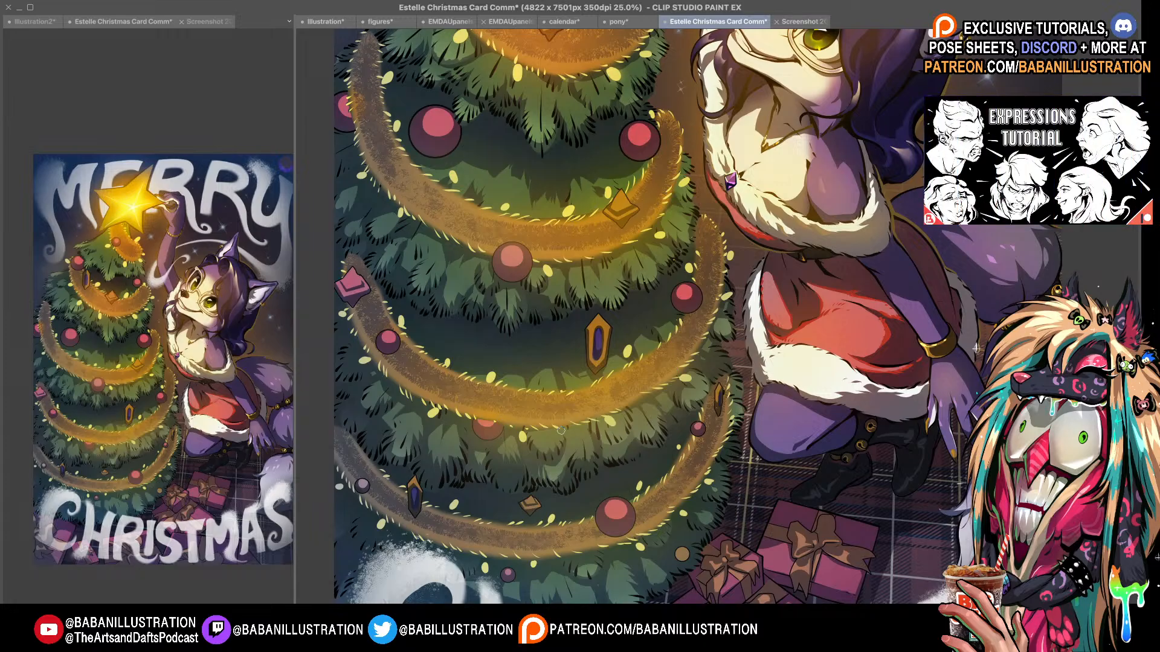
{"action": "scroll", "coordinate": [410, 396], "scroll_direction": "down", "scroll_amount": 3}
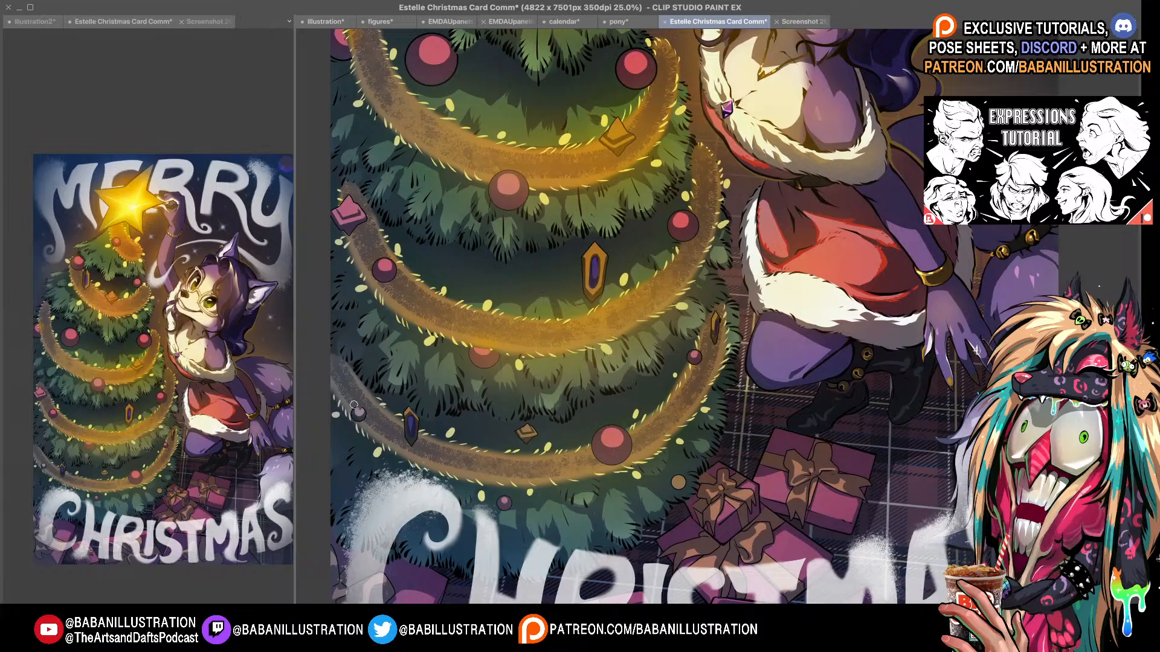
{"action": "scroll", "coordinate": [366, 432], "scroll_direction": "down", "scroll_amount": 1}
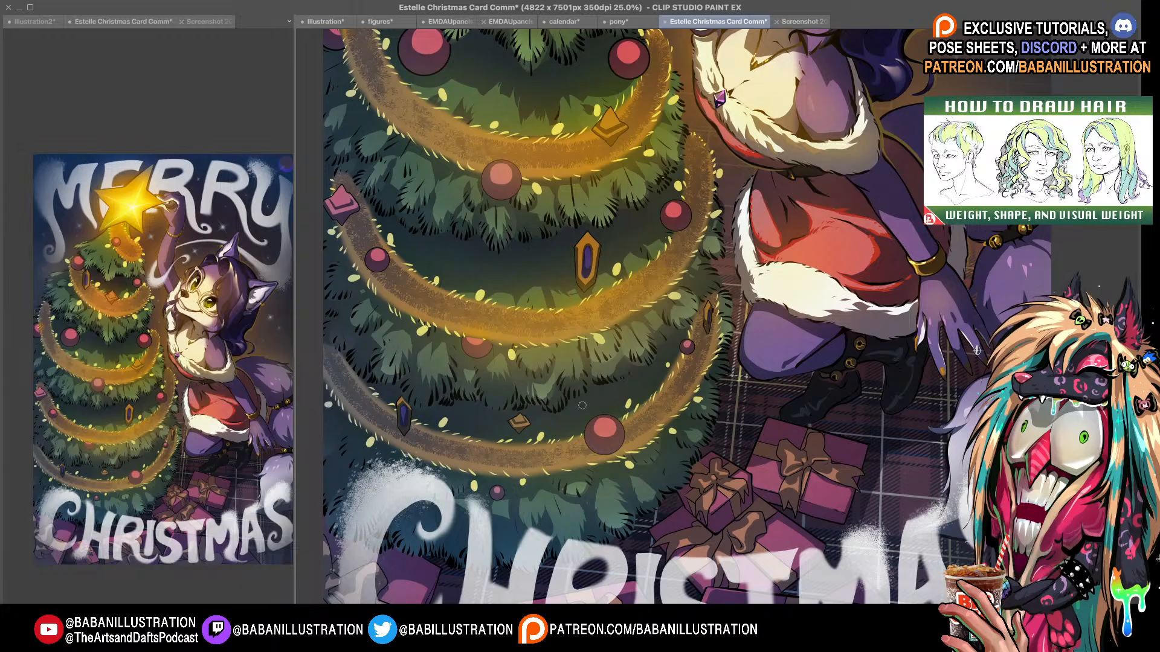
{"action": "scroll", "coordinate": [699, 331], "scroll_direction": "up", "scroll_amount": 3}
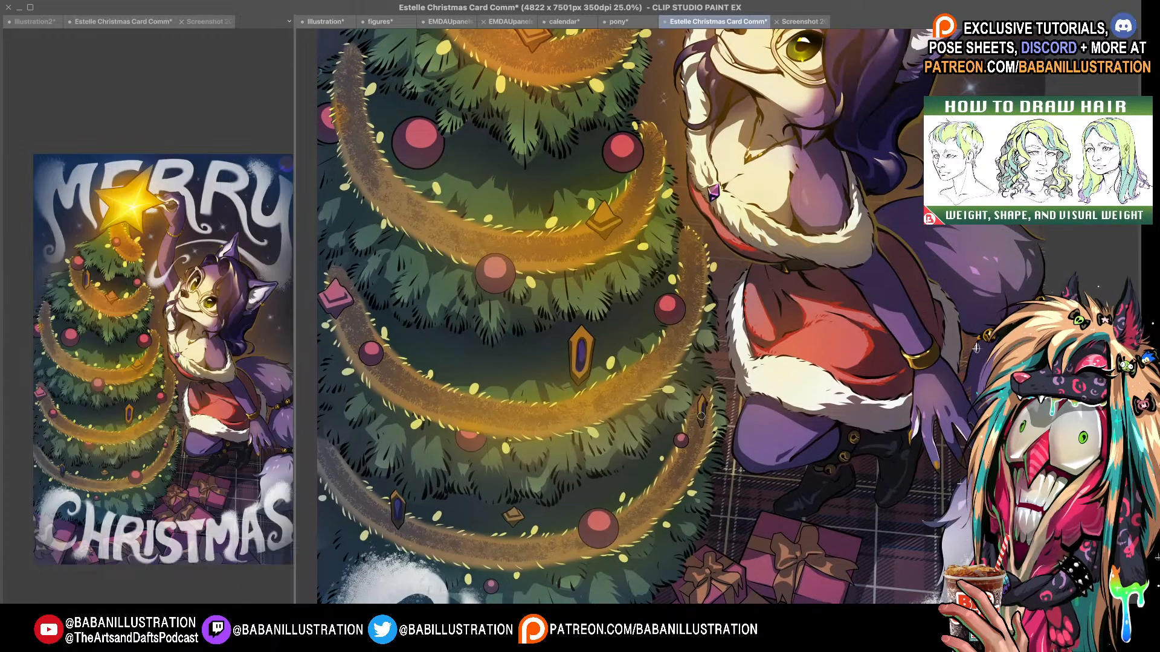
- Compare the tree's foliage with and without the dark needle linework by undoing and redoing
{"action": "scroll", "coordinate": [720, 354], "scroll_direction": "up", "scroll_amount": 8}
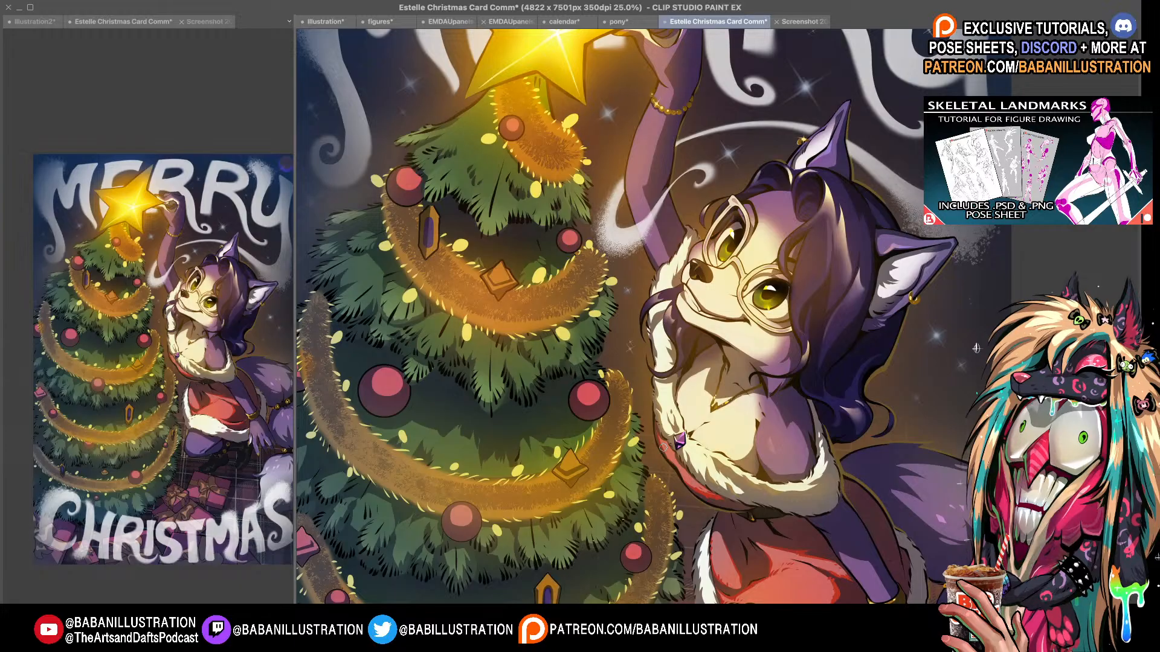
{"action": "left_click_drag", "start_coordinate": [610, 302], "coordinate": [623, 353]}
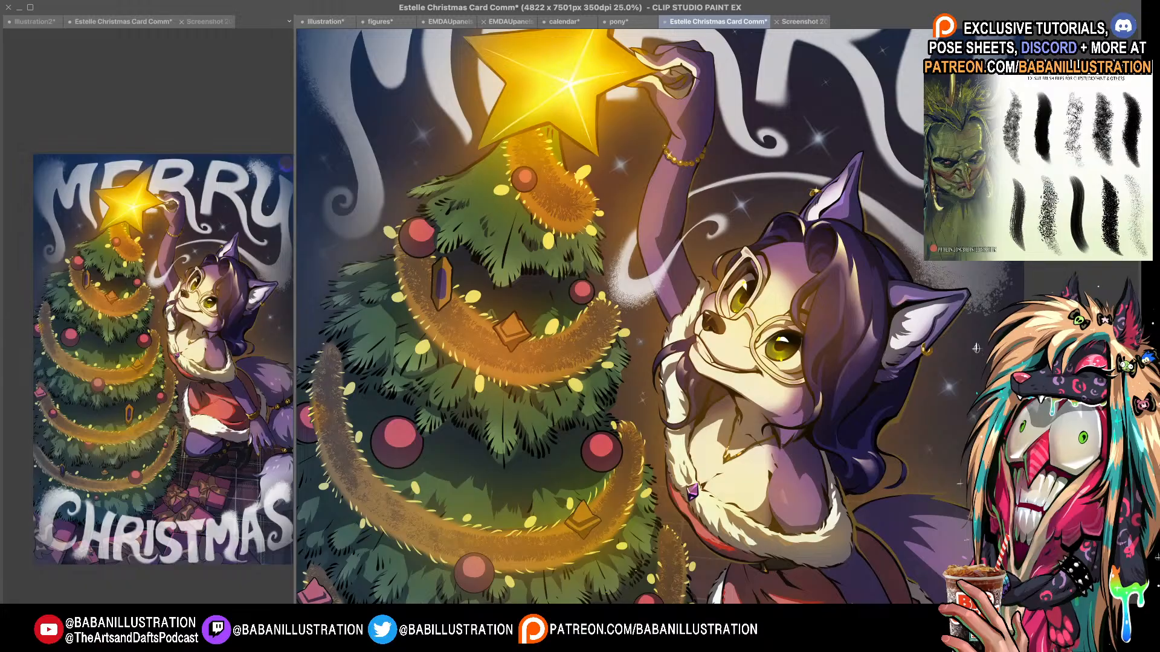
{"action": "key", "text": "super+z"}
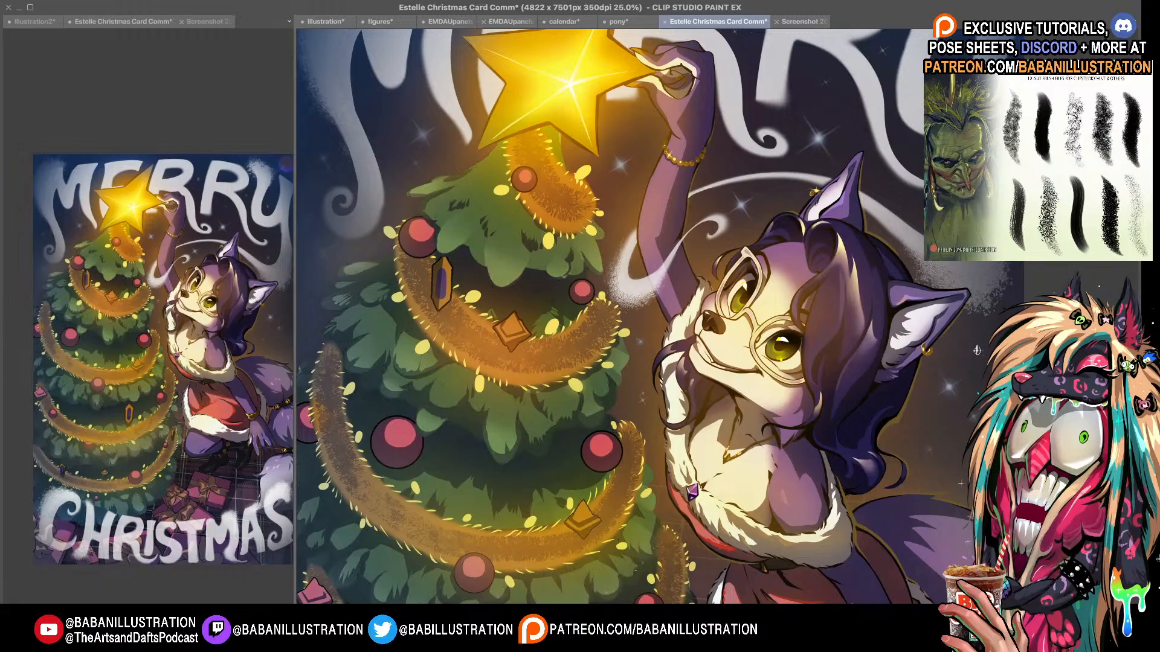
{"action": "key", "text": "super+y"}
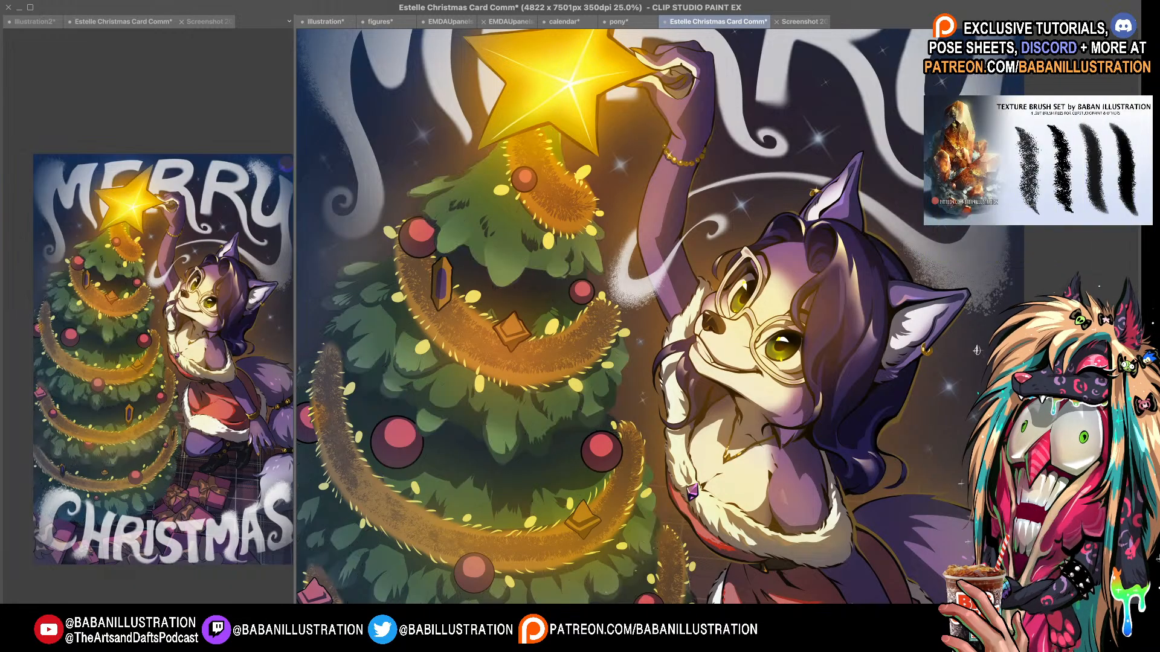
{"action": "key", "text": "super+y"}
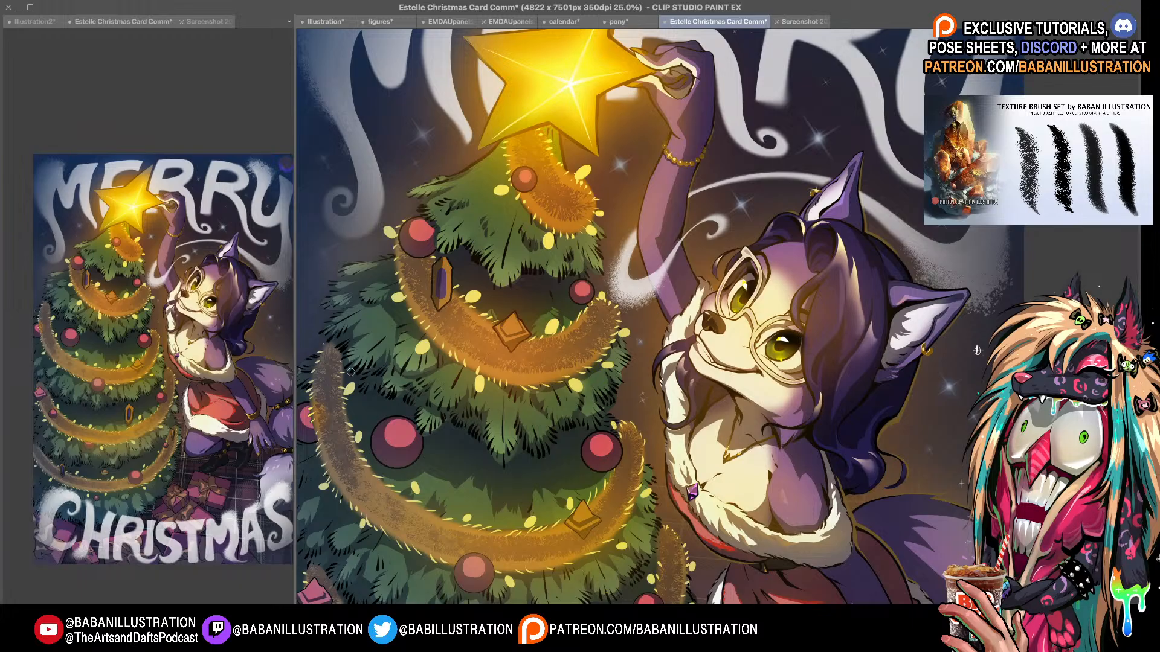
- Refine the dark needle linework in the foliage along the left side of the tree
{"action": "left_click_drag", "start_coordinate": [327, 350], "coordinate": [372, 278]}
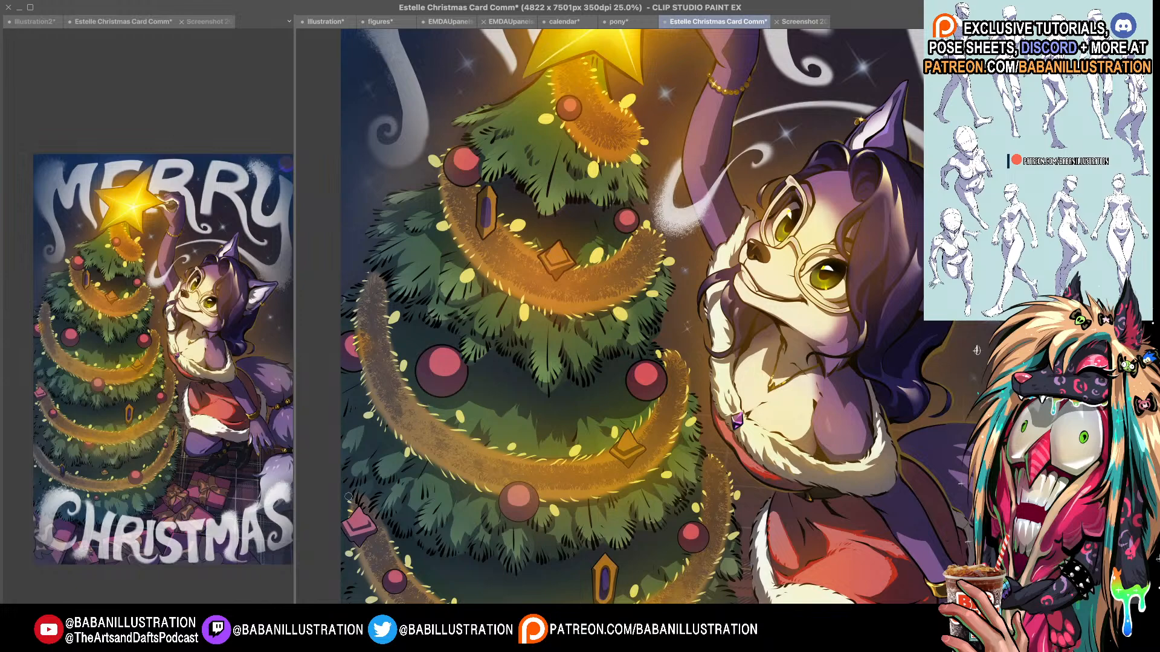
{"action": "left_click_drag", "start_coordinate": [691, 382], "coordinate": [658, 350]}
{"action": "scroll", "coordinate": [672, 425], "scroll_direction": "down", "scroll_amount": 6}
{"action": "scroll", "coordinate": [687, 440], "scroll_direction": "up", "scroll_amount": 2}
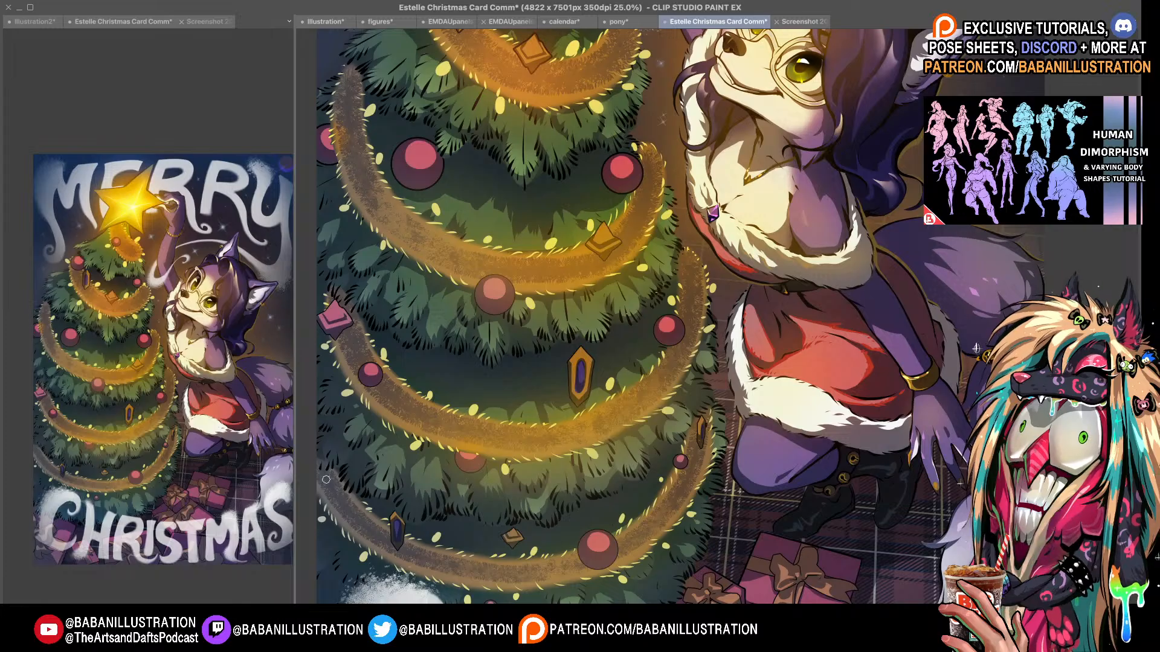
{"action": "scroll", "coordinate": [335, 477], "scroll_direction": "up", "scroll_amount": 1}
{"action": "left_click_drag", "start_coordinate": [341, 478], "coordinate": [344, 473]}
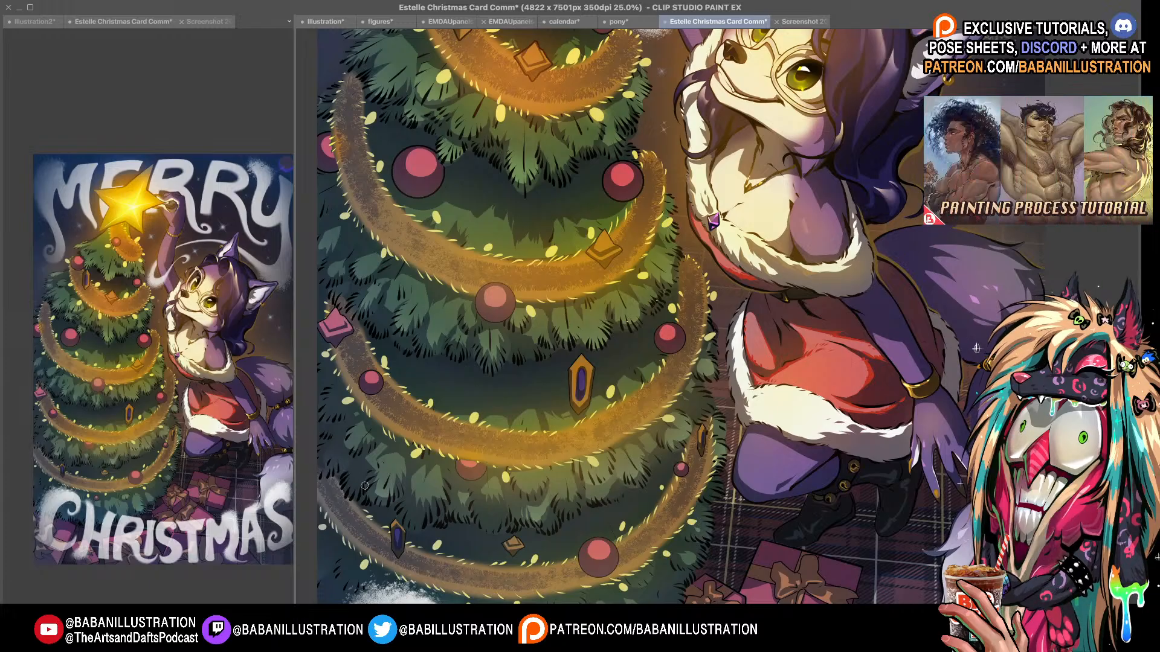
{"action": "left_click_drag", "start_coordinate": [760, 358], "coordinate": [758, 368]}
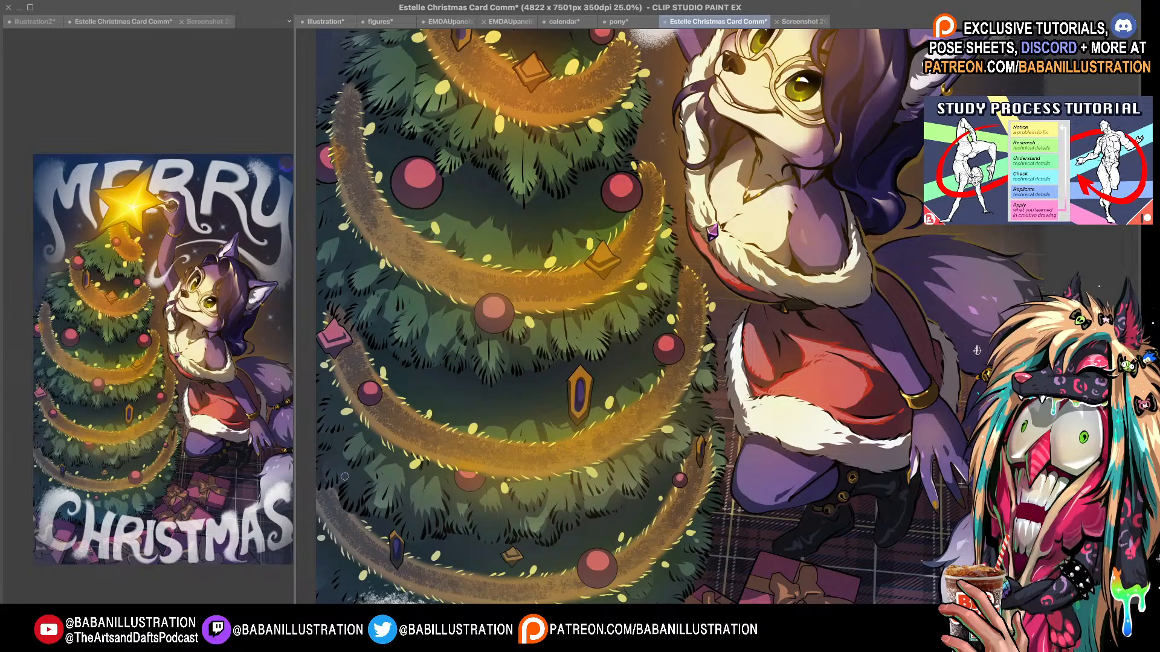
{"action": "left_click_drag", "start_coordinate": [438, 121], "coordinate": [429, 299]}
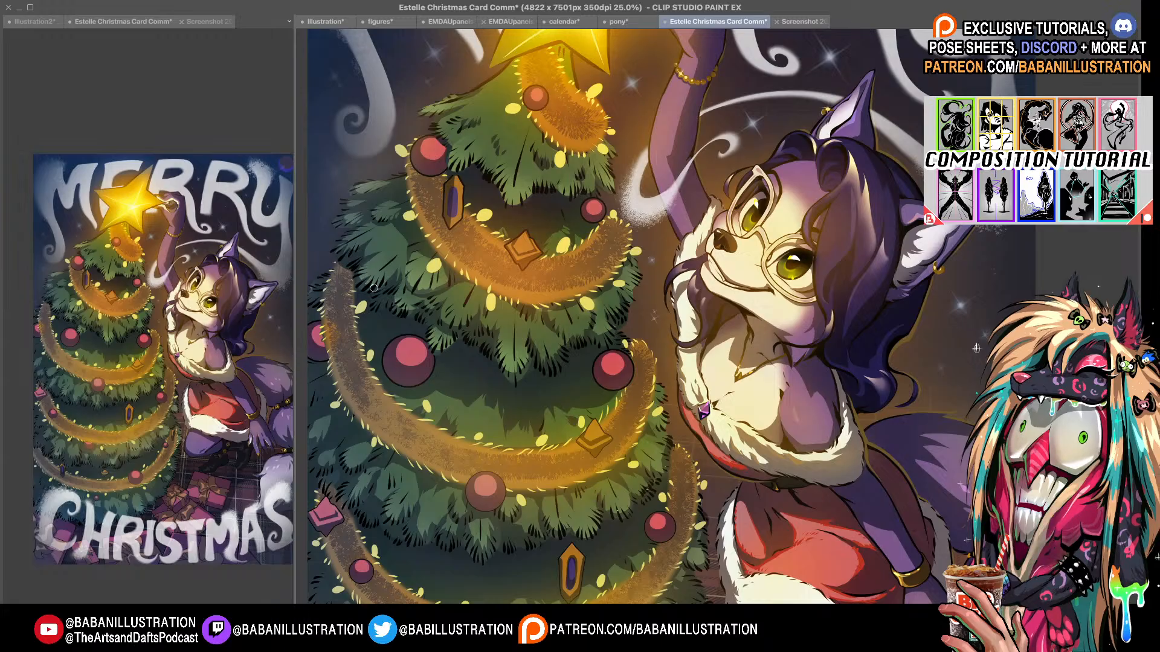
{"action": "scroll", "coordinate": [432, 266], "scroll_direction": "down", "scroll_amount": 3}
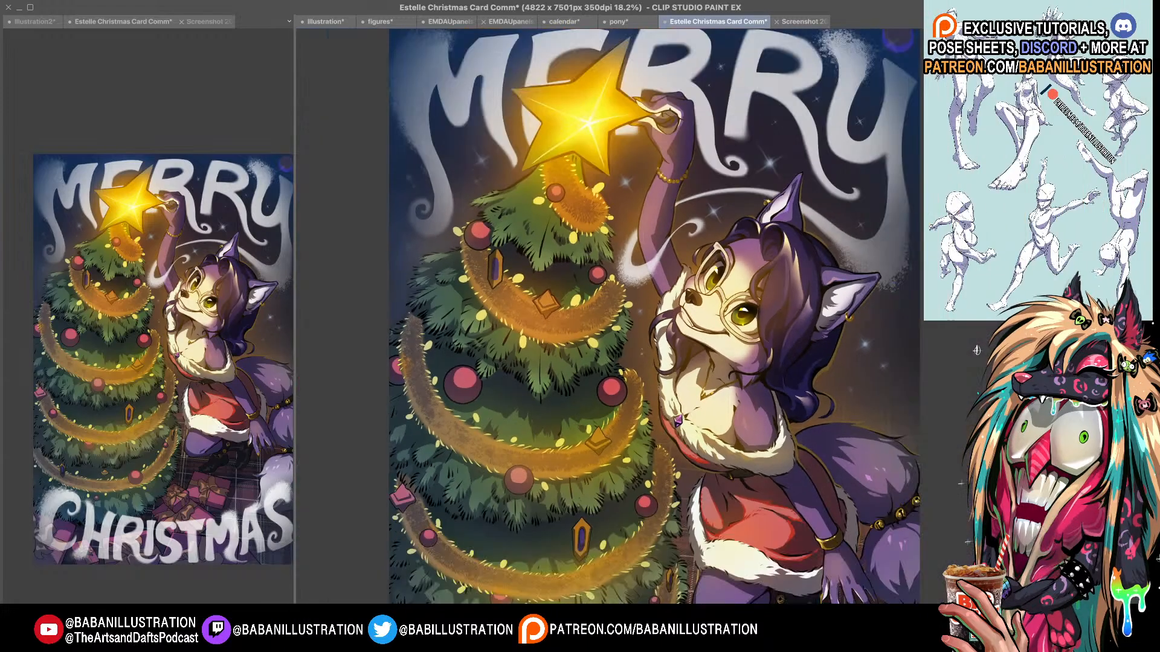
{"action": "left_click_drag", "start_coordinate": [664, 386], "coordinate": [613, 244]}
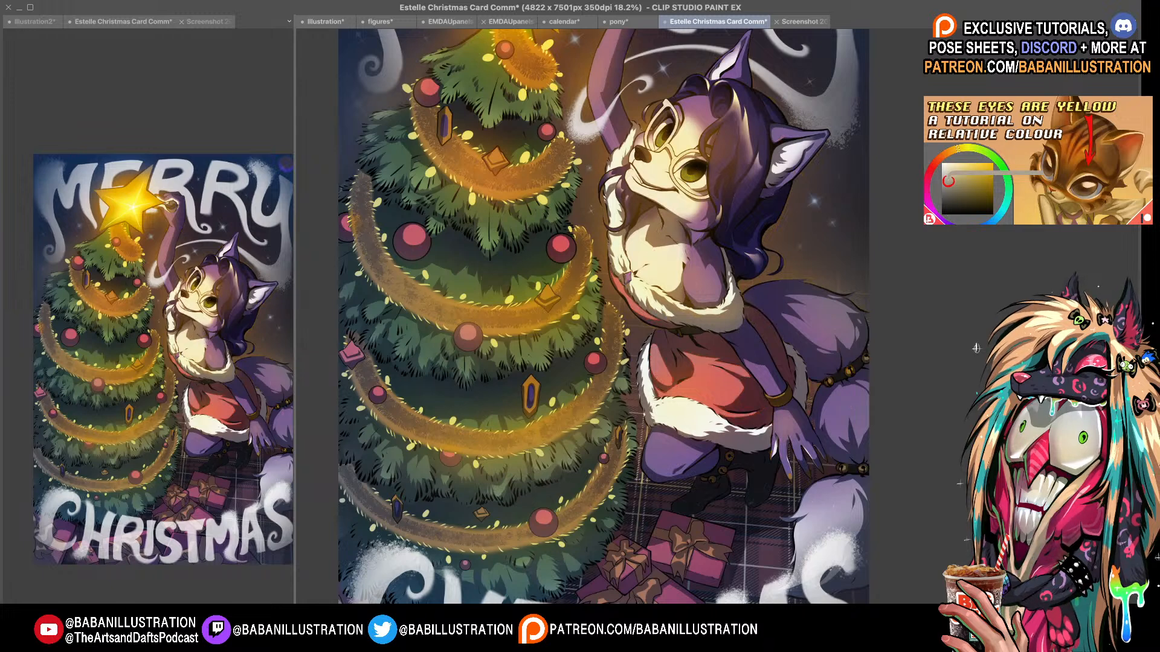
{"action": "scroll", "coordinate": [565, 130], "scroll_direction": "up", "scroll_amount": 2}
{"action": "scroll", "coordinate": [641, 316], "scroll_direction": "up", "scroll_amount": 3}
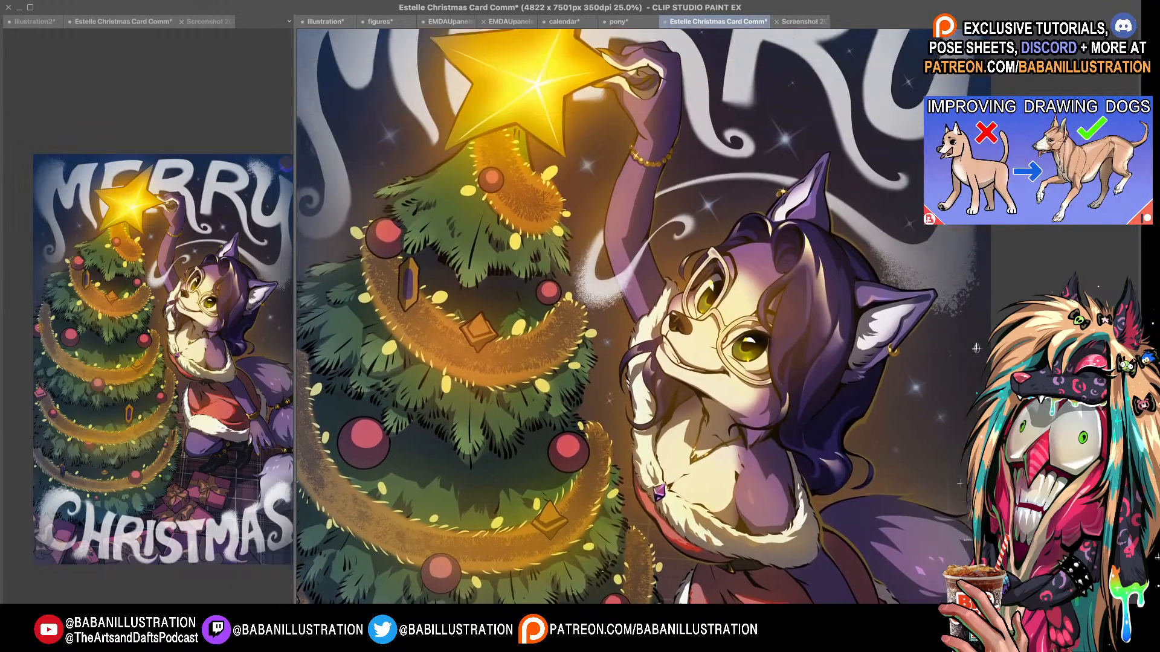
- Paint brighter red lit areas on the two large baubles at either side of the tree's middle tier
{"action": "scroll", "coordinate": [976, 350], "scroll_direction": "up", "scroll_amount": 1}
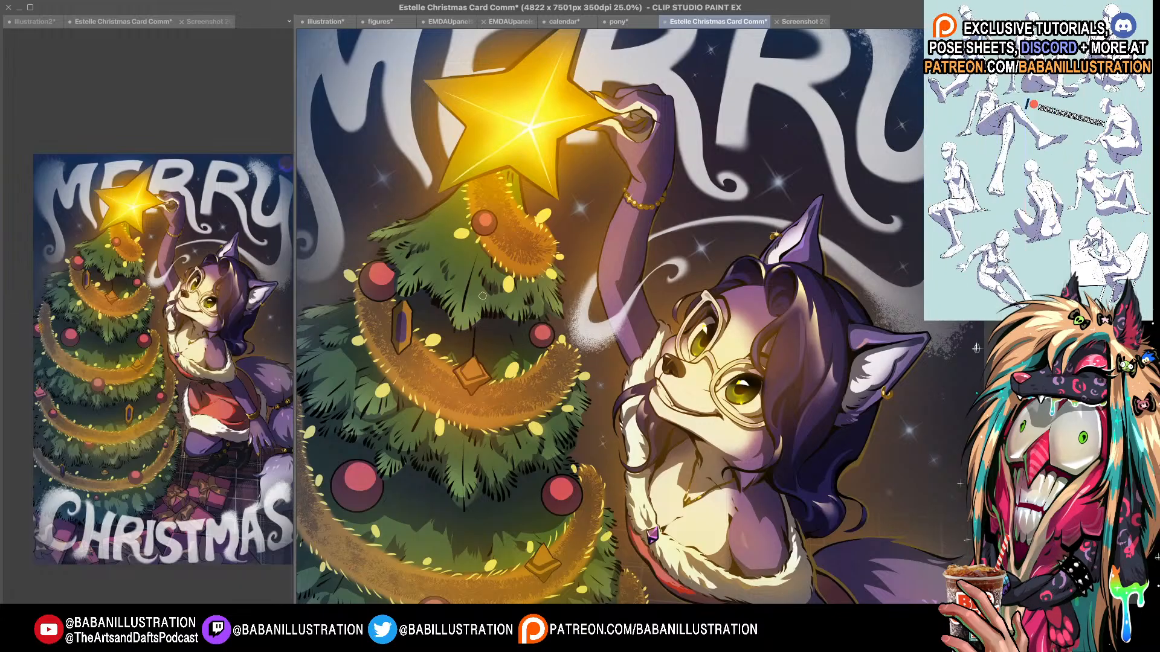
{"action": "left_click_drag", "start_coordinate": [546, 317], "coordinate": [538, 307]}
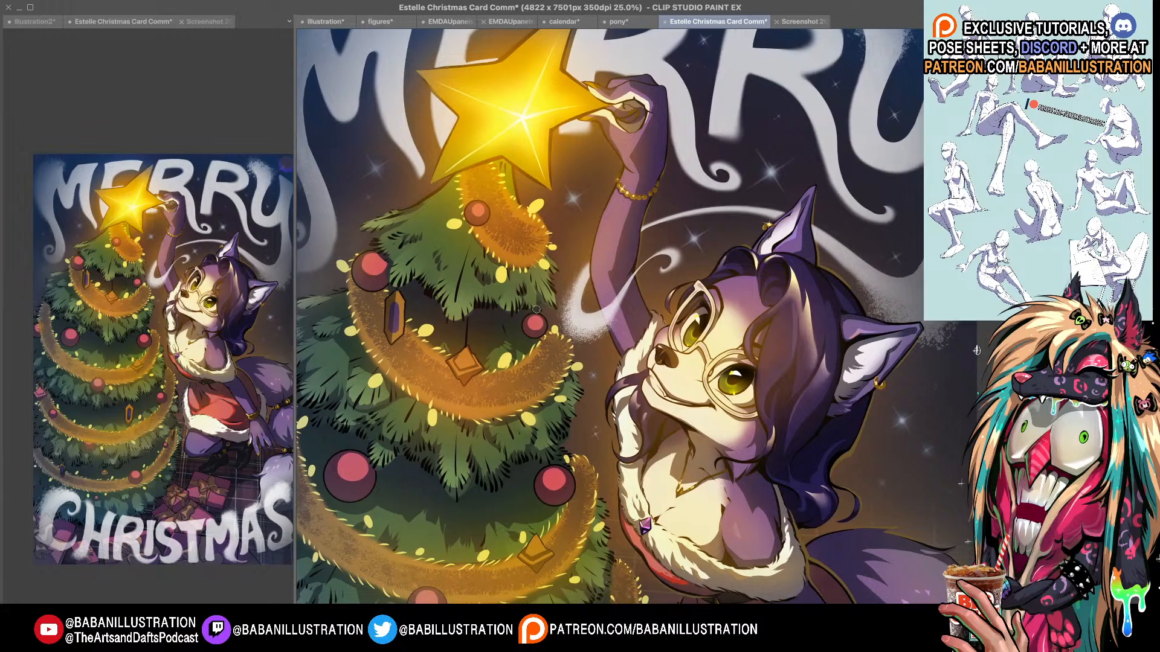
{"action": "left_click_drag", "start_coordinate": [760, 339], "coordinate": [723, 109]}
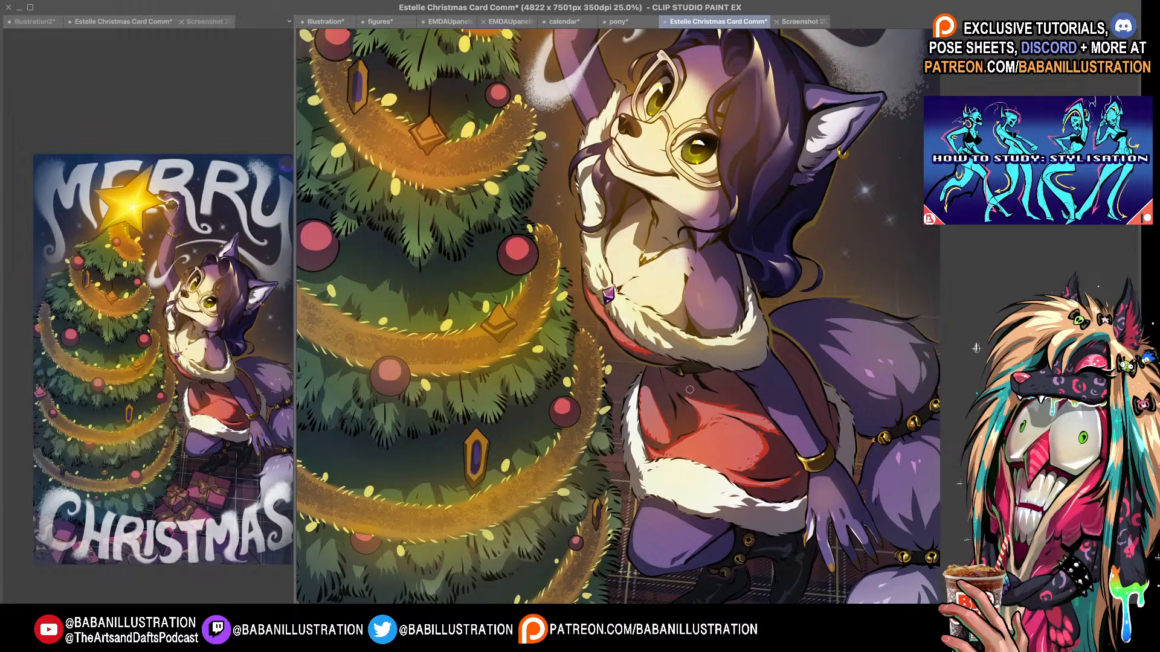
{"action": "left_click_drag", "start_coordinate": [307, 228], "coordinate": [387, 414]}
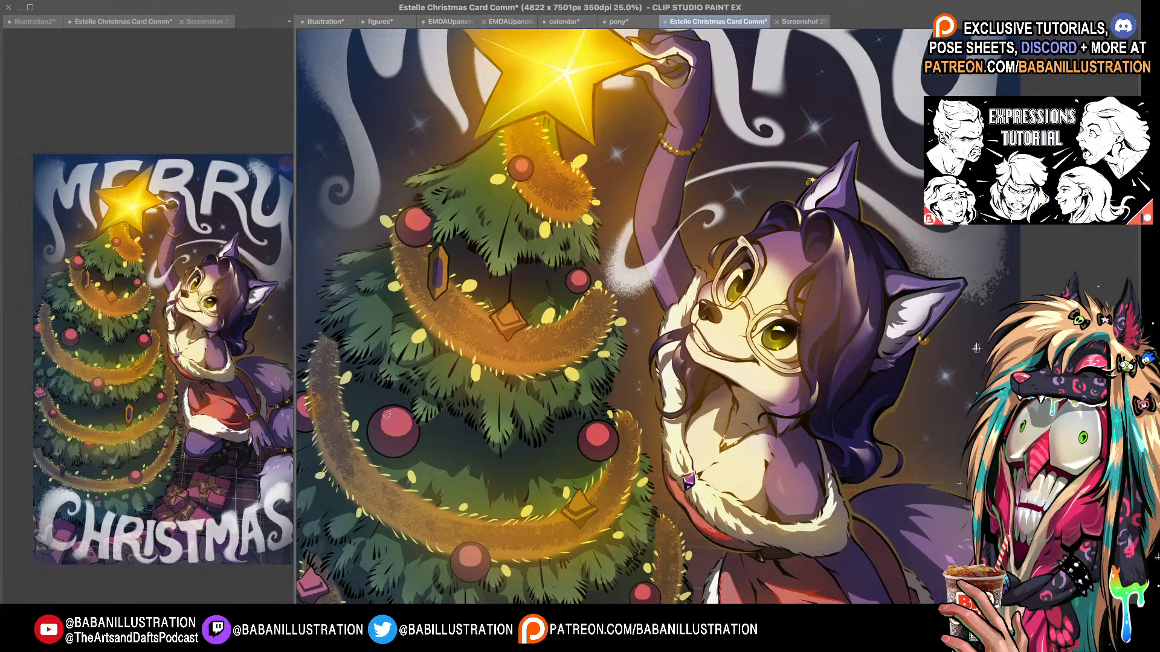
{"action": "mouse_move", "coordinate": [590, 427]}
{"action": "left_mouse_down"}
{"action": "mouse_move", "coordinate": [588, 441]}
{"action": "mouse_move", "coordinate": [610, 427]}
{"action": "mouse_move", "coordinate": [590, 366]}
{"action": "left_mouse_up"}
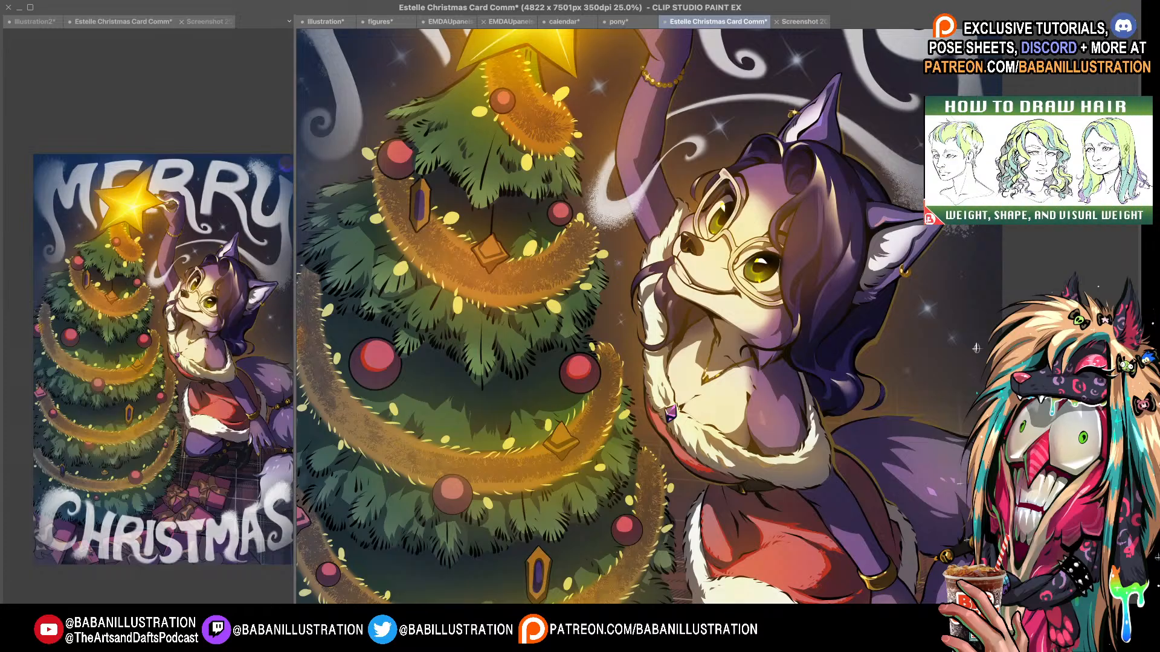
{"action": "scroll", "coordinate": [554, 276], "scroll_direction": "up", "scroll_amount": 3}
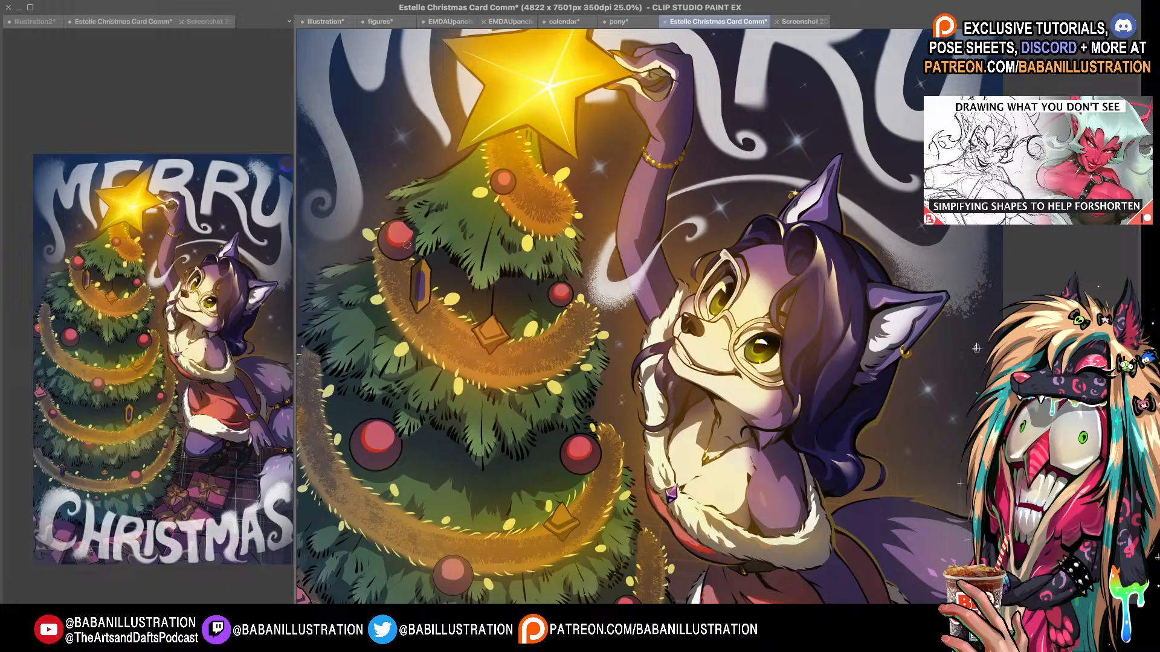
- Brighten the lit sides of the smaller red baubles along the tree's left and right edges
{"action": "scroll", "coordinate": [510, 328], "scroll_direction": "down", "scroll_amount": 5}
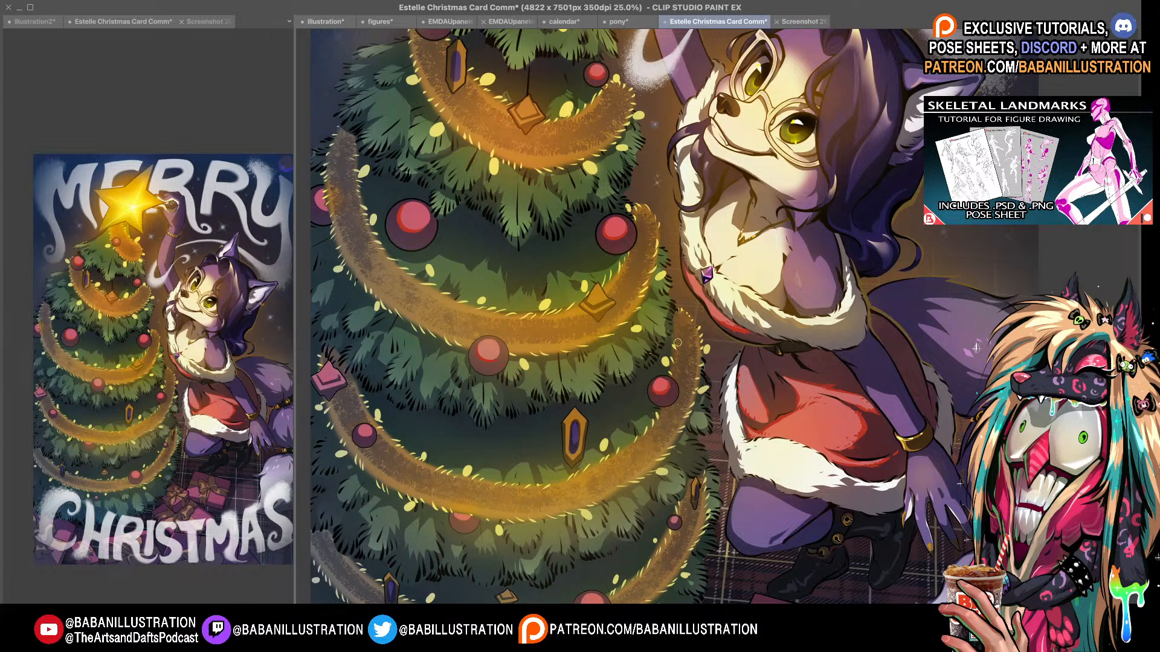
{"action": "left_click_drag", "start_coordinate": [361, 436], "coordinate": [360, 426]}
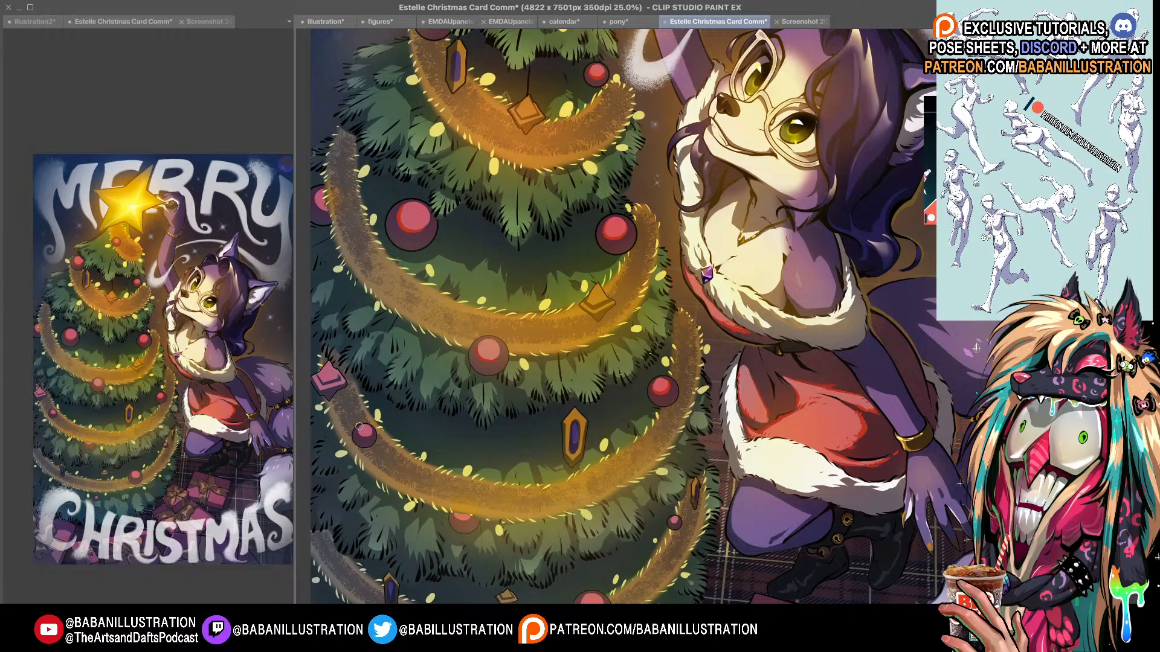
{"action": "left_click_drag", "start_coordinate": [524, 367], "coordinate": [527, 411]}
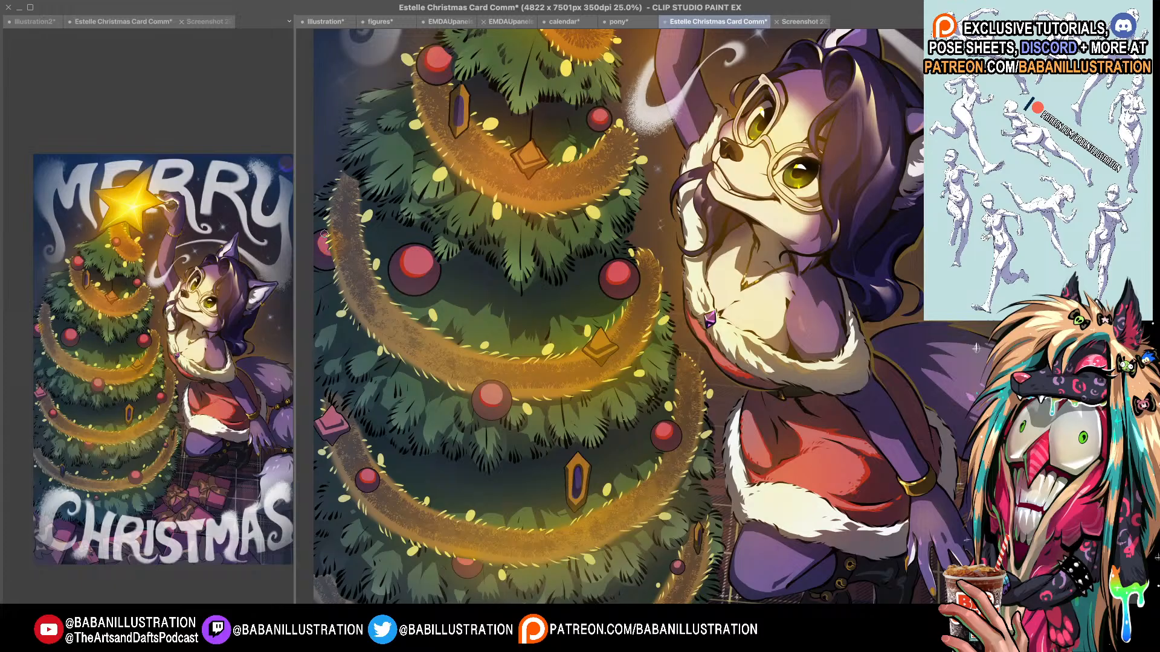
{"action": "left_click_drag", "start_coordinate": [655, 229], "coordinate": [621, 415]}
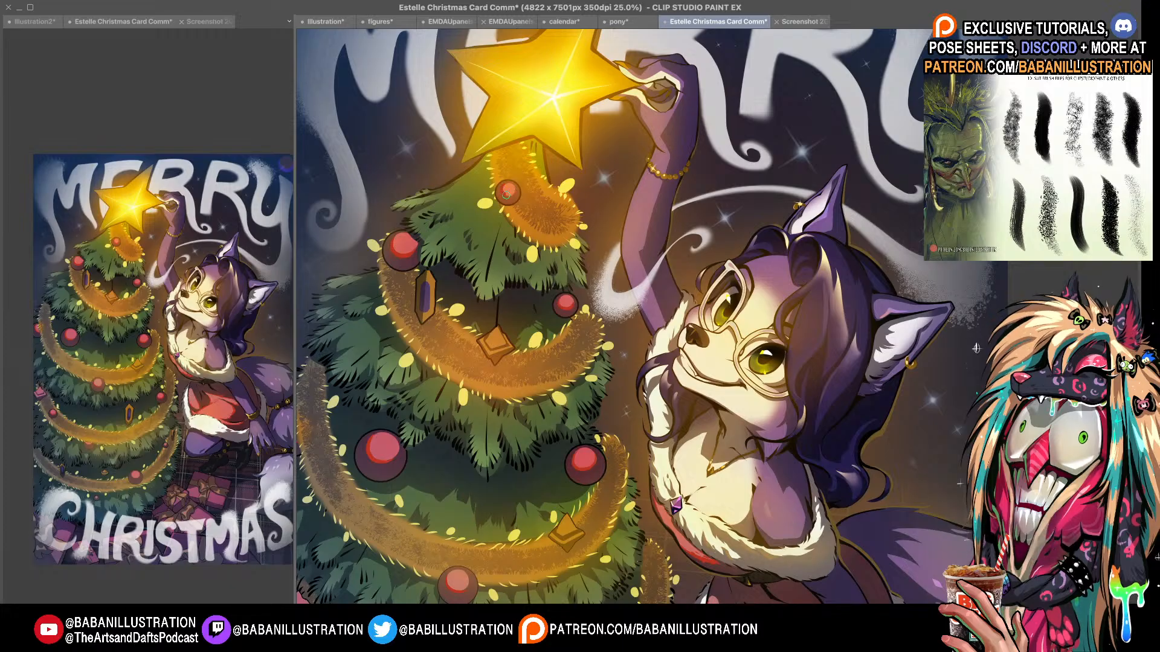
- Rework the lit red area of the central bauble hanging below the middle garland, undoing the first stroke
{"action": "left_click_drag", "start_coordinate": [619, 583], "coordinate": [635, 367]}
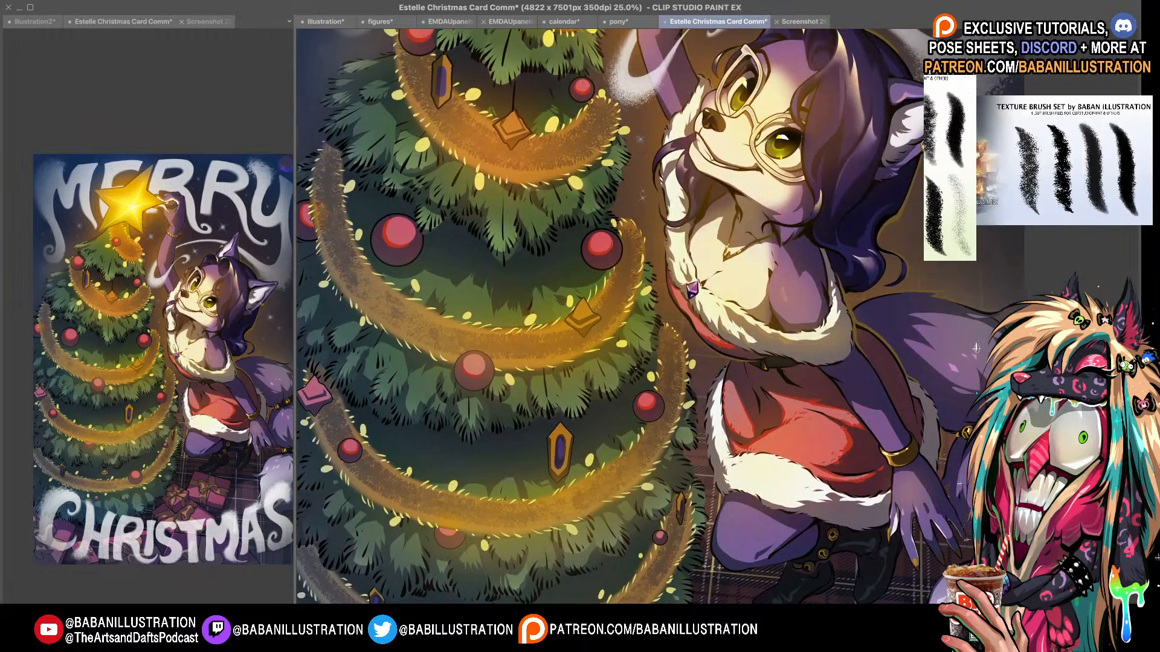
{"action": "mouse_move", "coordinate": [480, 360]}
{"action": "left_mouse_down"}
{"action": "mouse_move", "coordinate": [464, 368]}
{"action": "mouse_move", "coordinate": [481, 368]}
{"action": "left_mouse_up"}
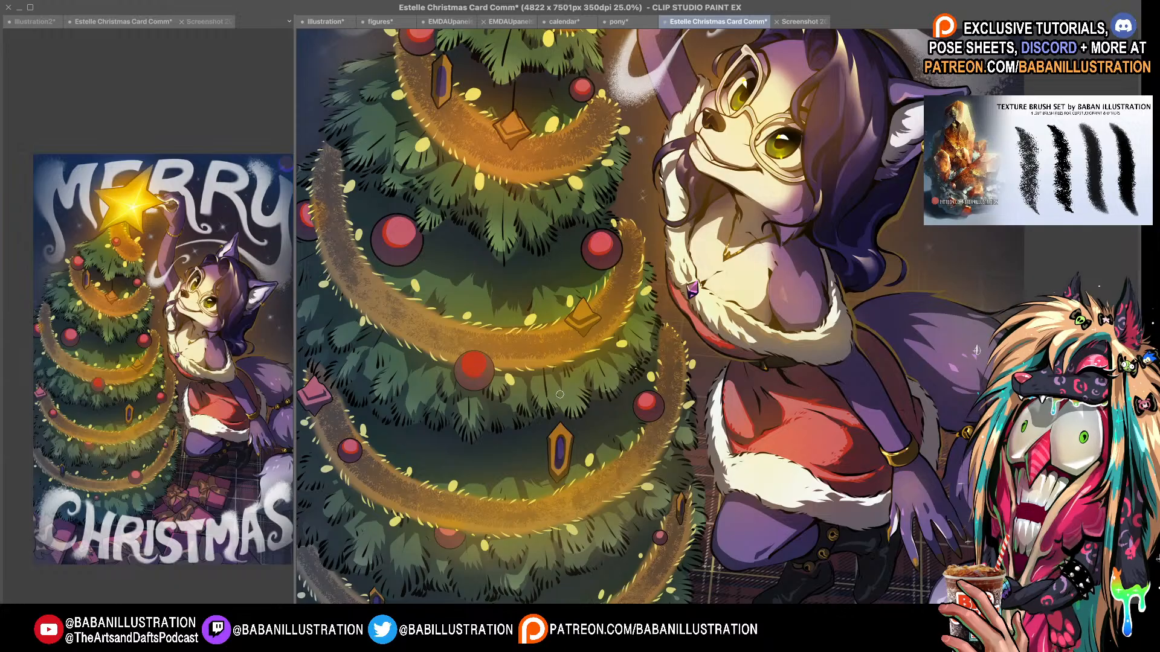
{"action": "key", "text": "super+z"}
{"action": "mouse_move", "coordinate": [561, 393]}
{"action": "left_mouse_down"}
{"action": "mouse_move", "coordinate": [566, 357]}
{"action": "mouse_move", "coordinate": [565, 367]}
{"action": "left_mouse_up"}
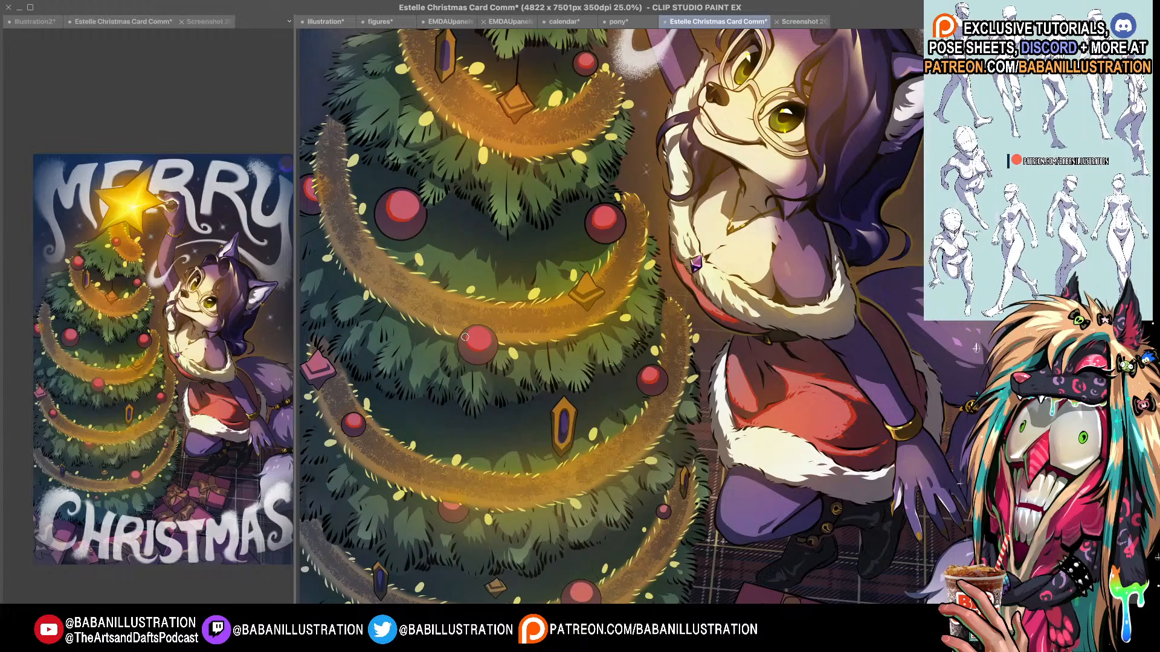
{"action": "left_click_drag", "start_coordinate": [495, 337], "coordinate": [494, 337]}
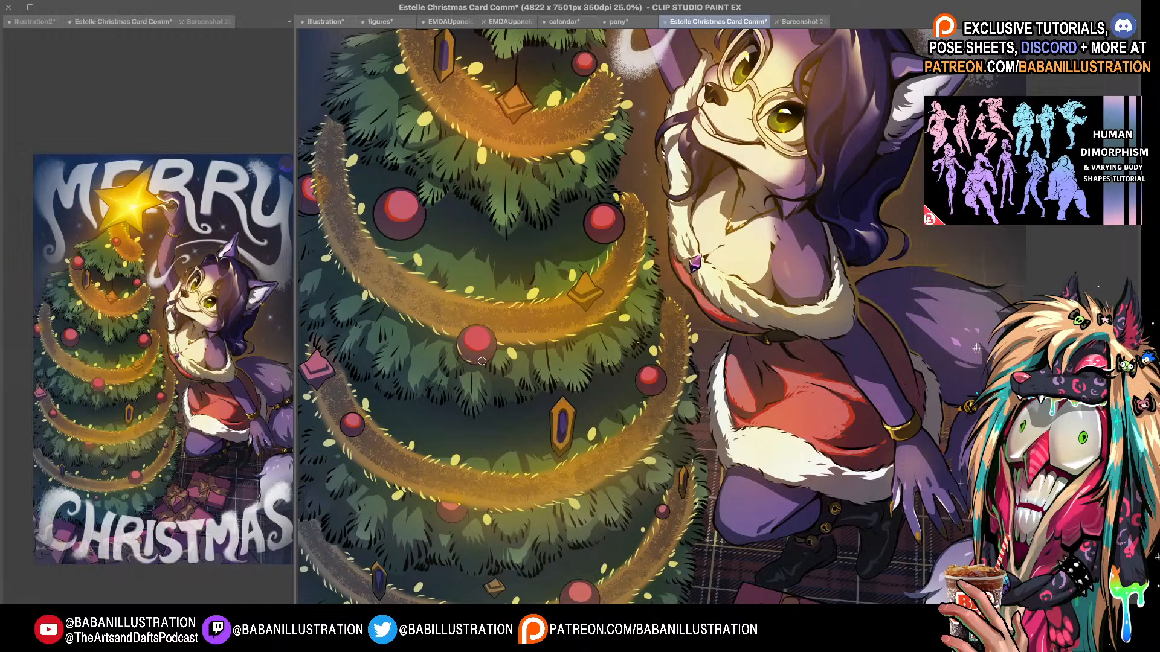
{"action": "left_click_drag", "start_coordinate": [481, 363], "coordinate": [495, 349]}
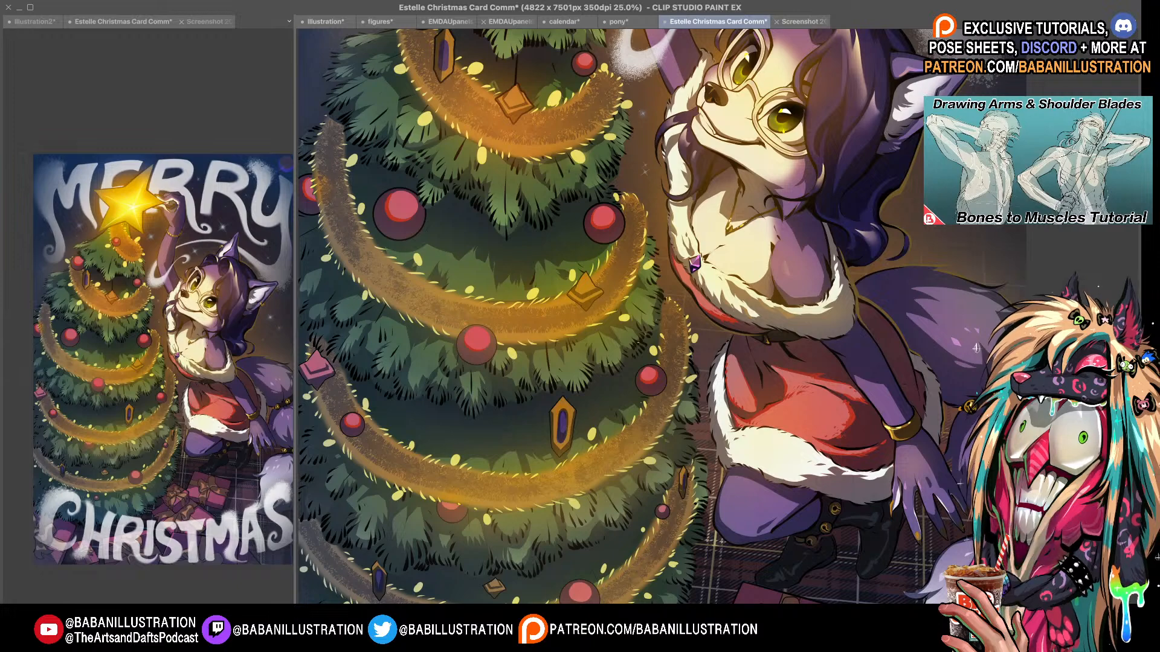
- Add small, light specular highlights to the red baubles from the upper tiers down to the bottom garland
{"action": "left_click_drag", "start_coordinate": [540, 34], "coordinate": [535, 237]}
{"action": "left_click", "coordinate": [399, 407]}
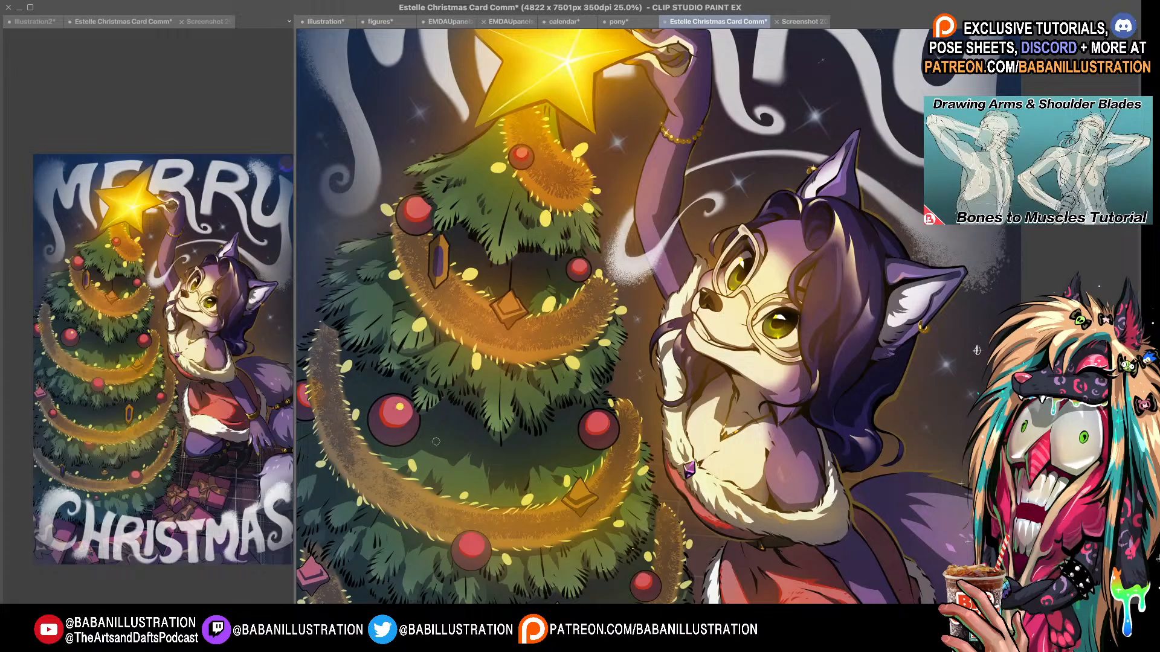
{"action": "left_click_drag", "start_coordinate": [579, 357], "coordinate": [574, 325]}
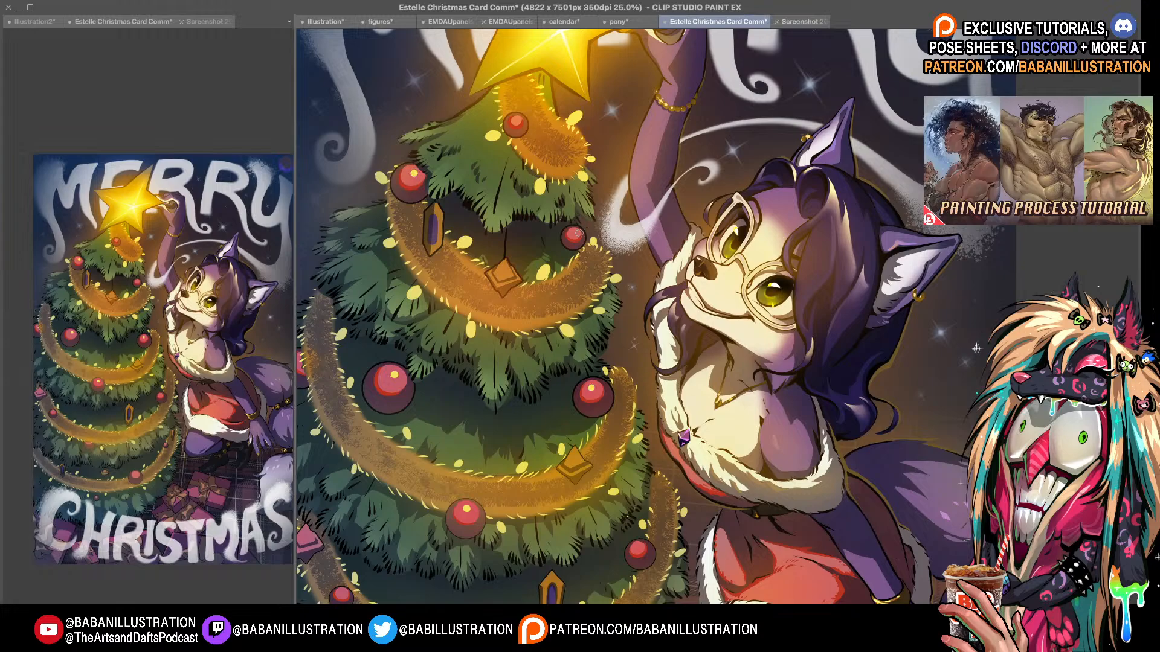
{"action": "left_click_drag", "start_coordinate": [576, 506], "coordinate": [549, 323]}
{"action": "left_click", "coordinate": [611, 364]}
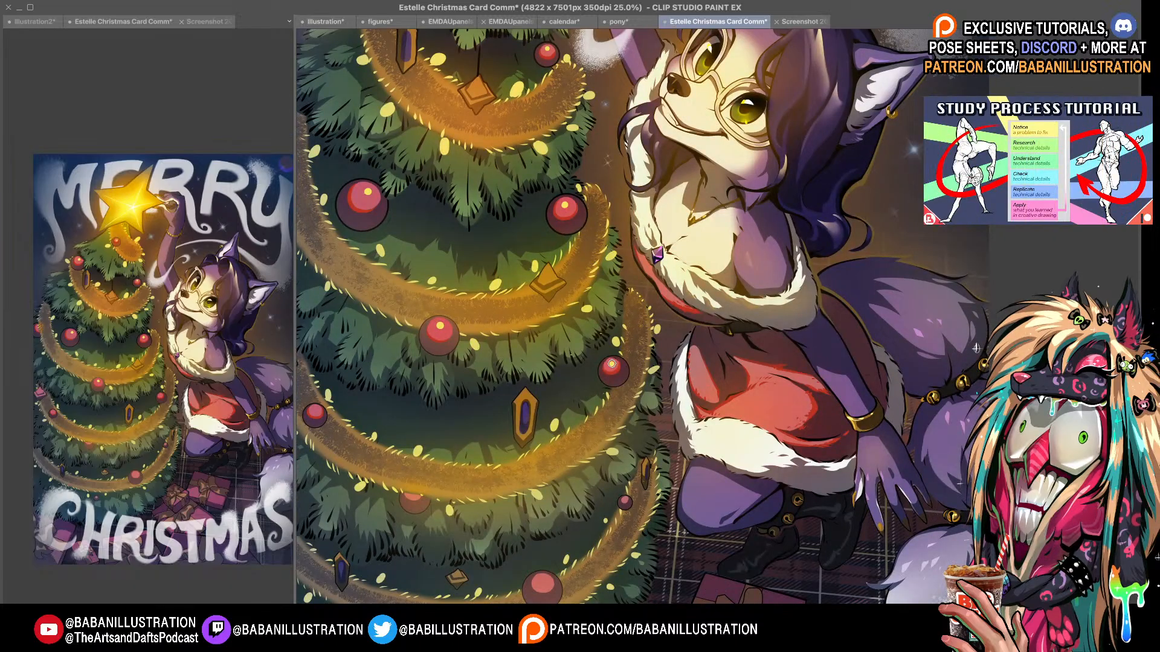
{"action": "left_click_drag", "start_coordinate": [561, 487], "coordinate": [570, 471]}
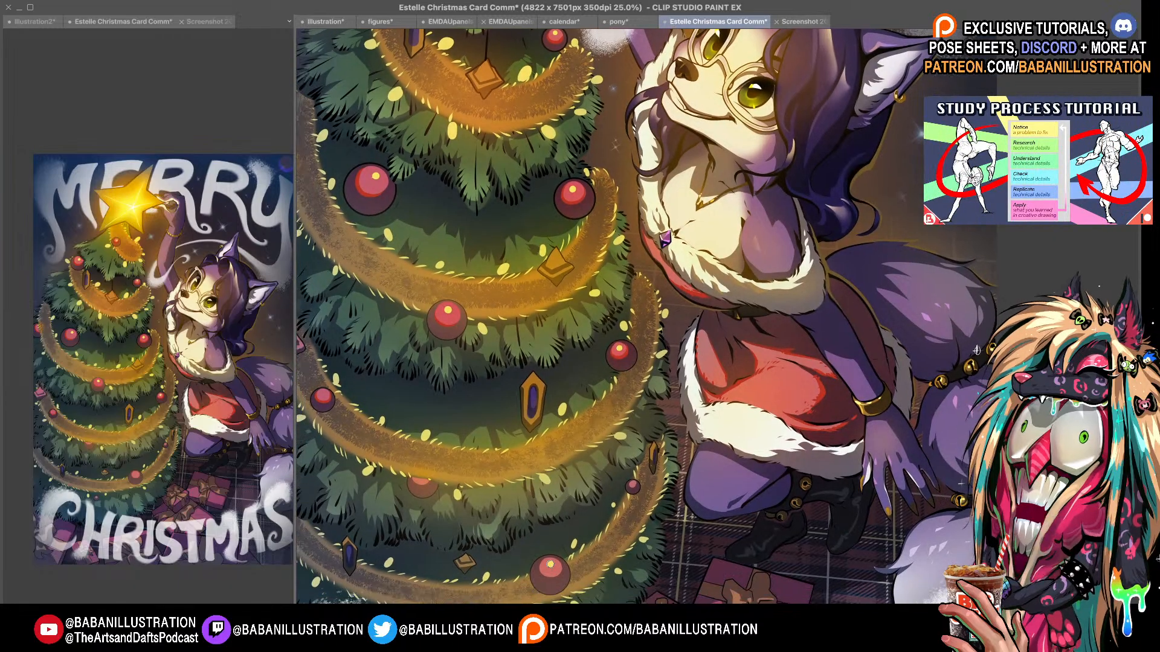
{"action": "left_click_drag", "start_coordinate": [550, 566], "coordinate": [561, 517]}
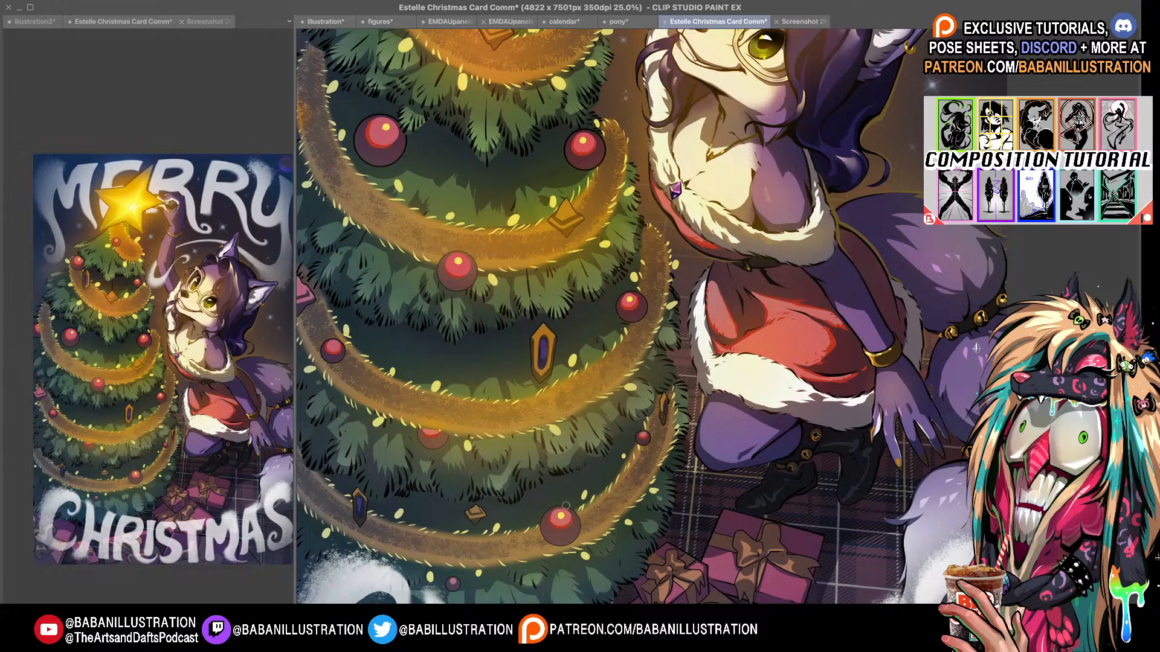
{"action": "left_click_drag", "start_coordinate": [452, 333], "coordinate": [503, 397]}
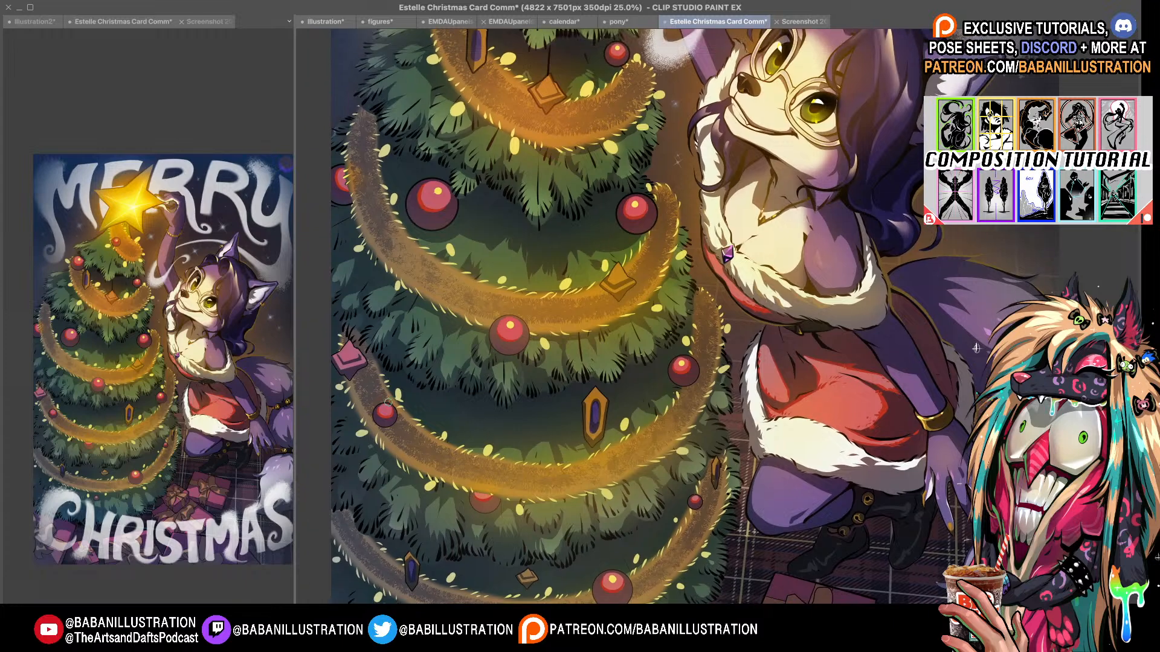
- Touch up the shading of the baubles on the upper and middle tree against the whole card
{"action": "scroll", "coordinate": [406, 410], "scroll_direction": "down", "scroll_amount": 4}
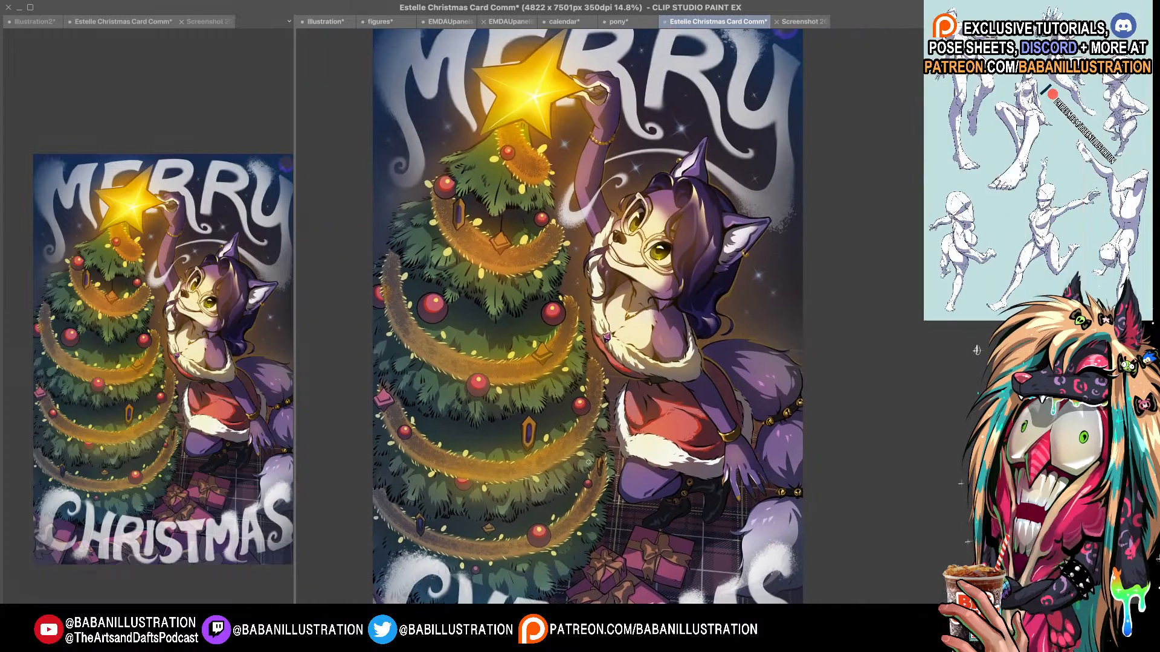
{"action": "scroll", "coordinate": [502, 143], "scroll_direction": "up", "scroll_amount": 2}
{"action": "left_click_drag", "start_coordinate": [520, 146], "coordinate": [485, 309]}
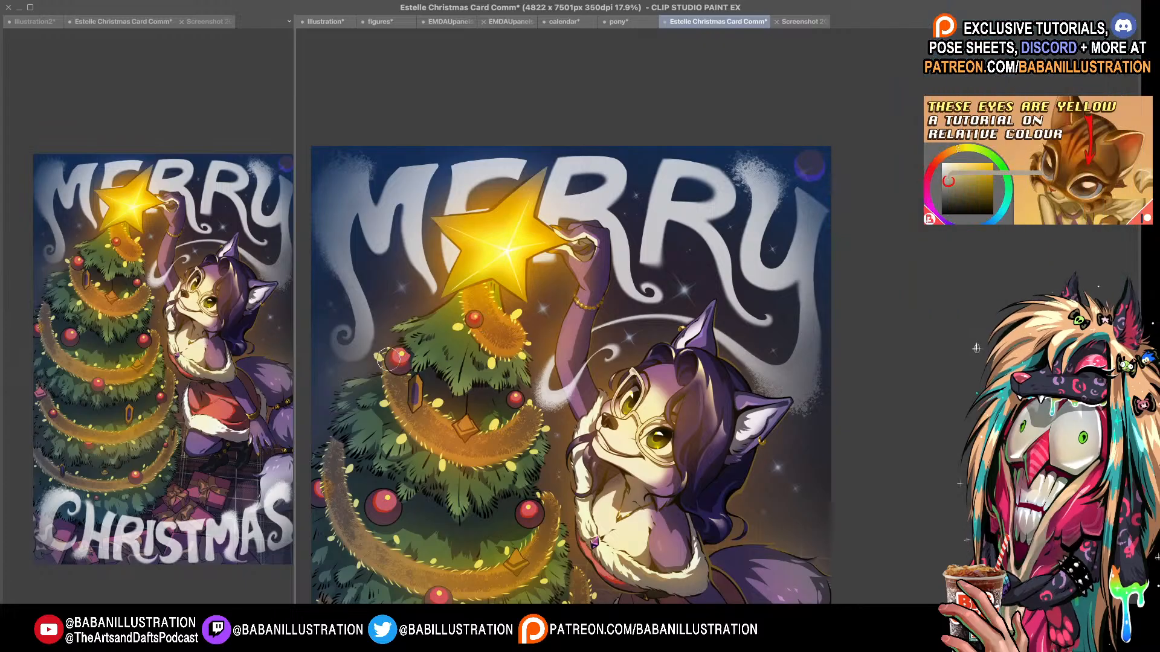
{"action": "scroll", "coordinate": [544, 363], "scroll_direction": "down", "scroll_amount": 3}
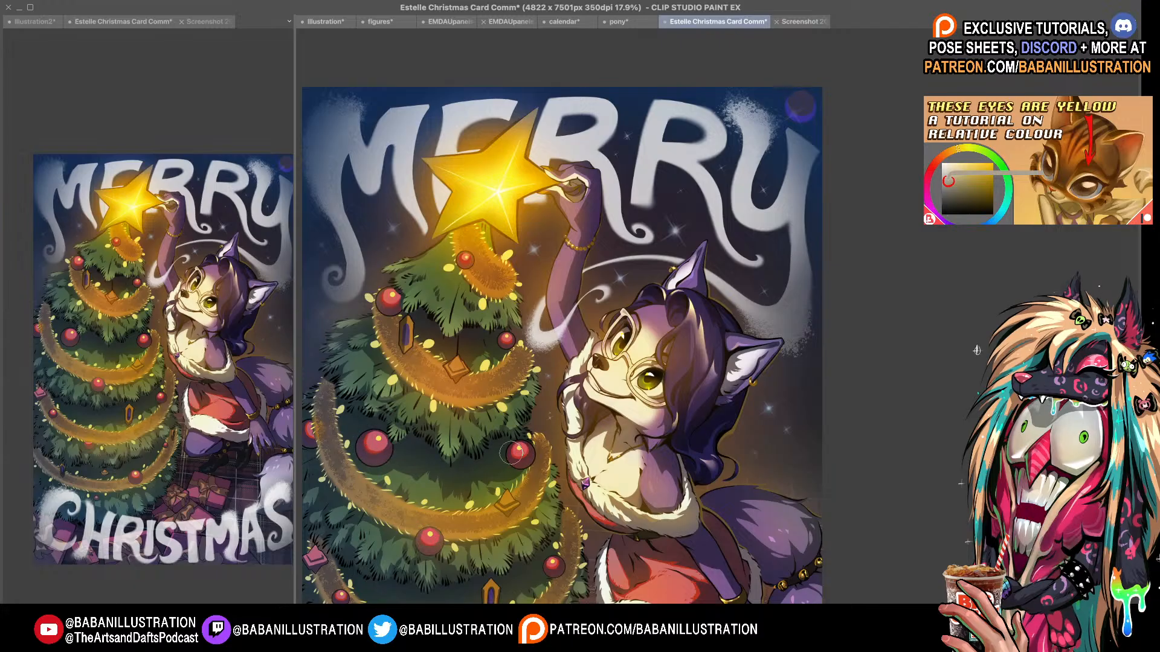
{"action": "scroll", "coordinate": [532, 459], "scroll_direction": "down", "scroll_amount": 2}
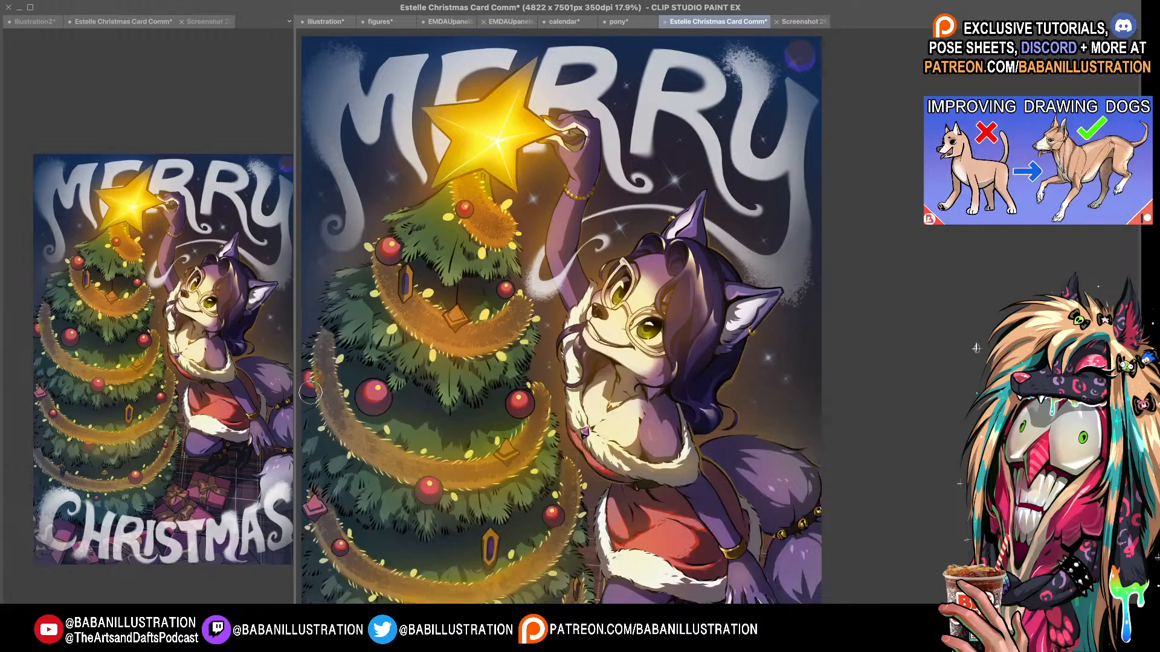
{"action": "scroll", "coordinate": [544, 417], "scroll_direction": "up", "scroll_amount": 1}
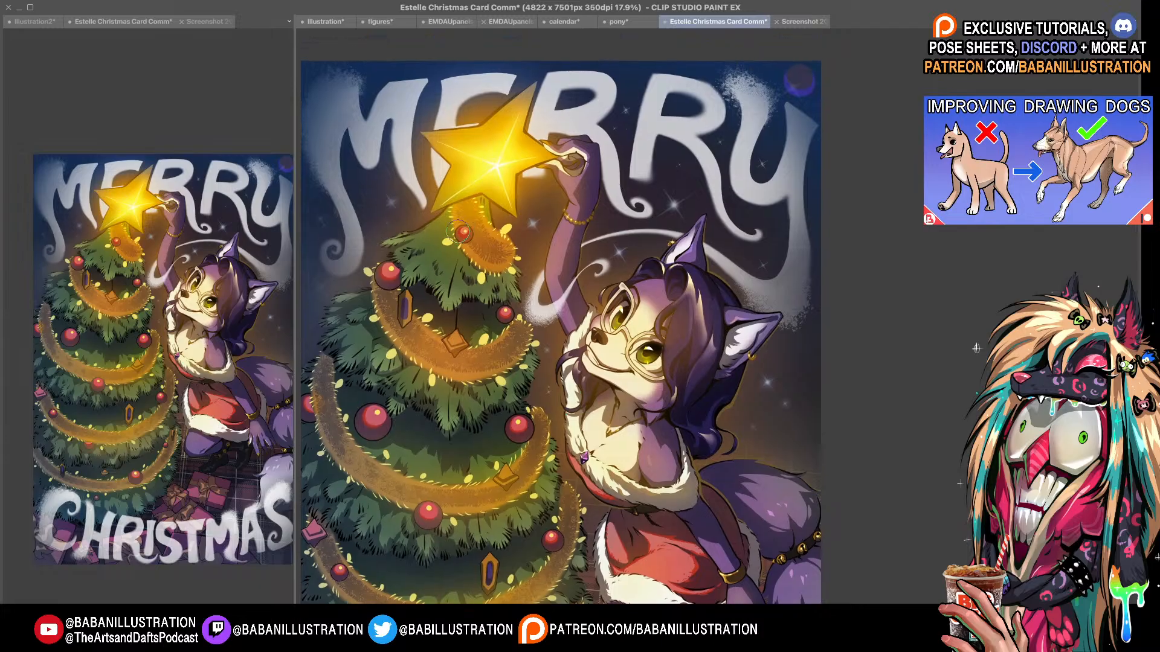
- Paint fine light-yellow tinsel strands over the upper three garlands, from below the star to the middle of the tree
{"action": "scroll", "coordinate": [516, 229], "scroll_direction": "up", "scroll_amount": 2}
{"action": "left_click_drag", "start_coordinate": [700, 180], "coordinate": [722, 260]}
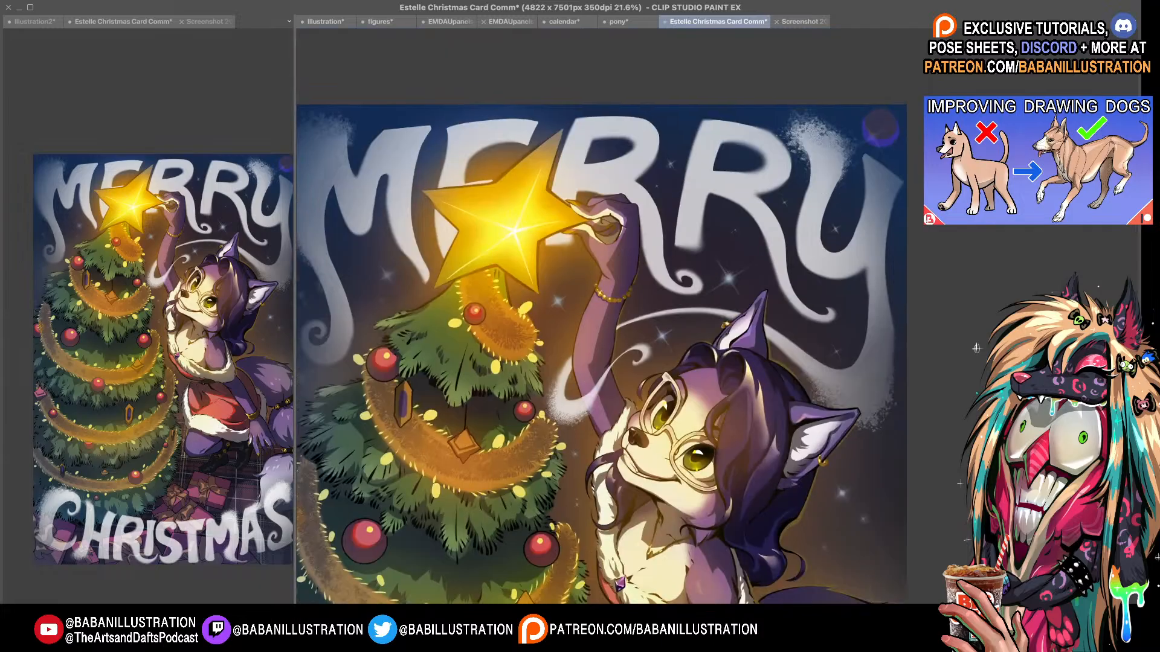
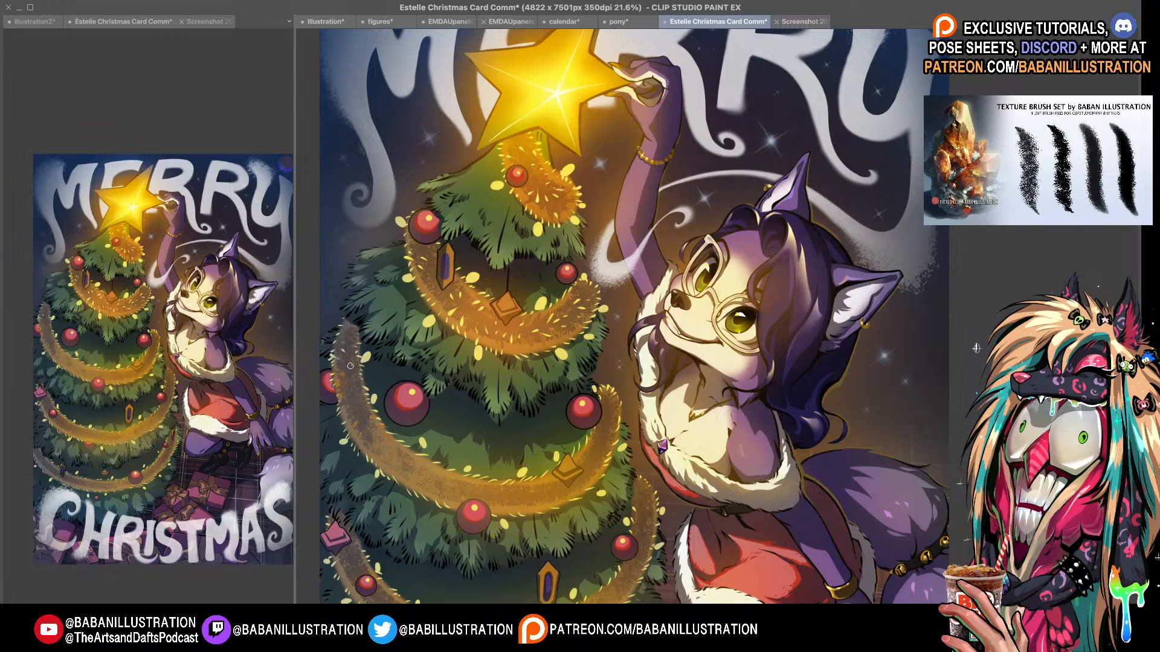
{"action": "left_click_drag", "start_coordinate": [412, 404], "coordinate": [399, 361]}
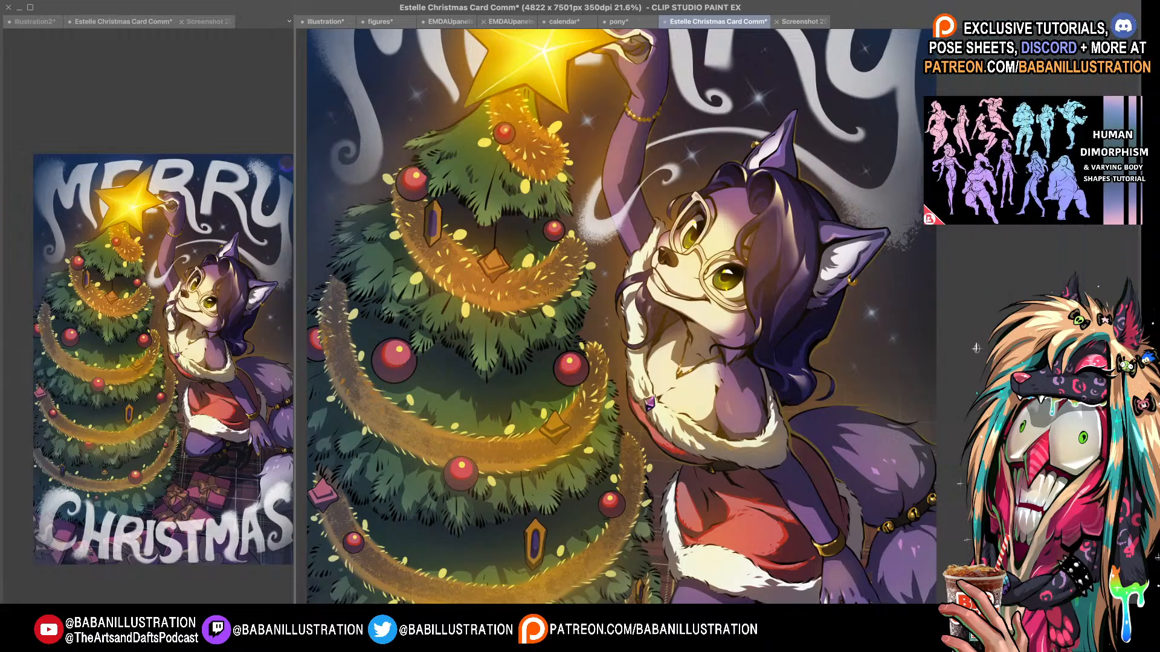
{"action": "left_click_drag", "start_coordinate": [385, 434], "coordinate": [382, 433]}
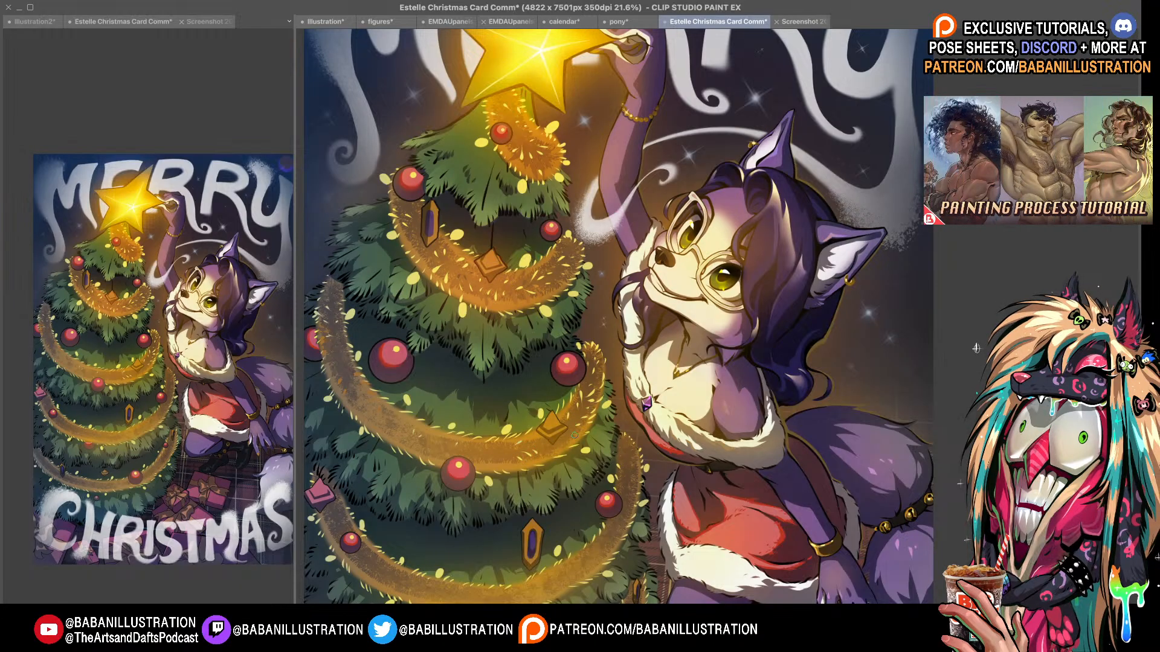
{"action": "left_click_drag", "start_coordinate": [571, 453], "coordinate": [580, 453]}
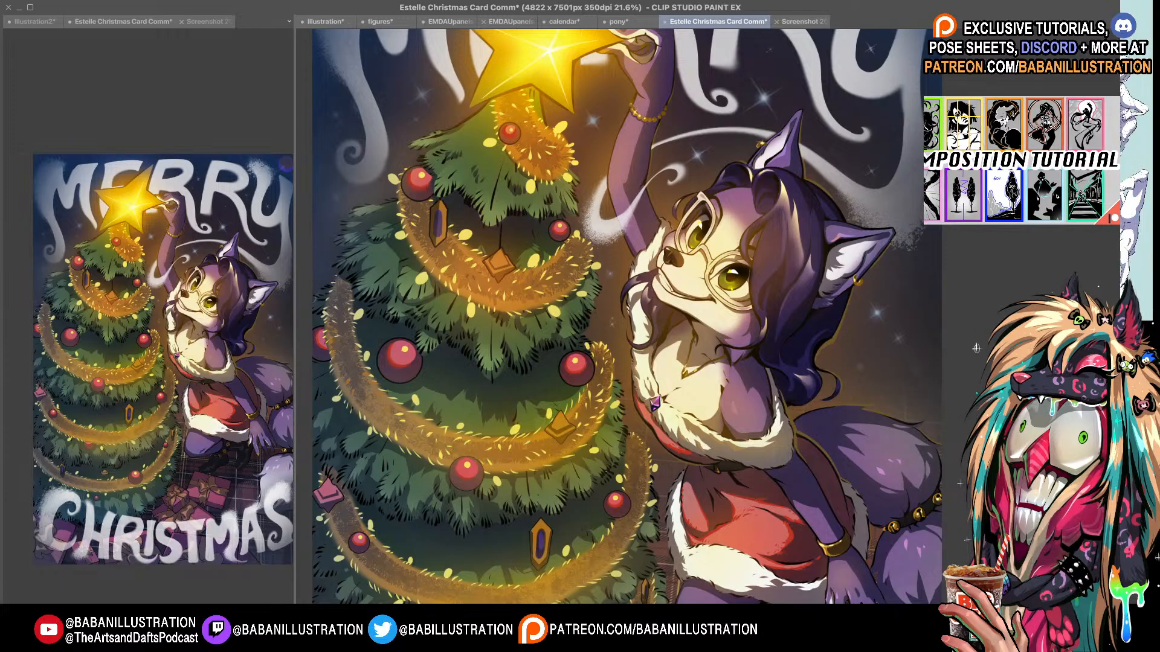
{"action": "scroll", "coordinate": [497, 280], "scroll_direction": "left", "scroll_amount": 1}
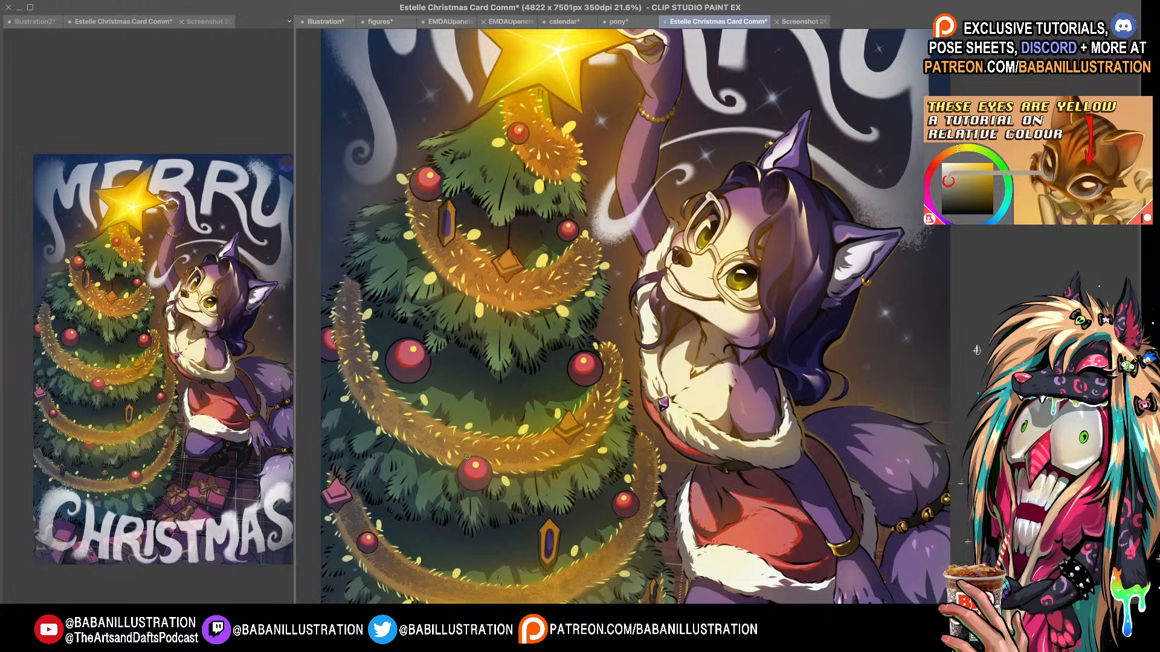
{"action": "left_click_drag", "start_coordinate": [426, 453], "coordinate": [433, 455]}
{"action": "left_click_drag", "start_coordinate": [520, 438], "coordinate": [506, 424]}
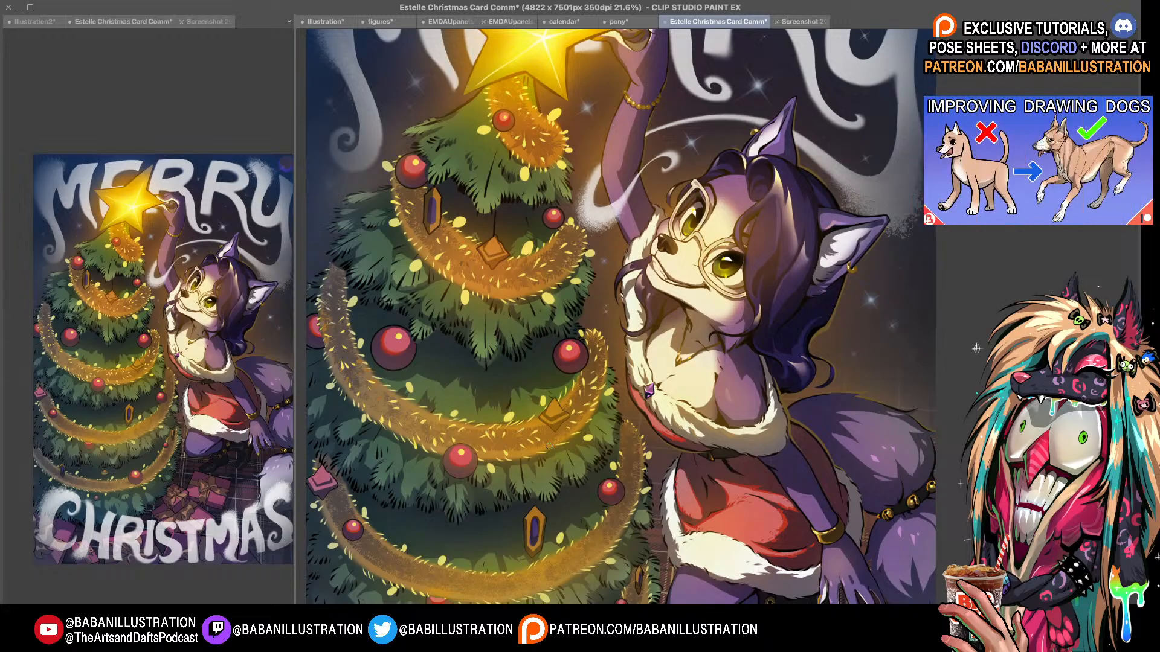
- Paint fine light-yellow tinsel strands along the fourth garland, on the lower part of the tree
{"action": "left_click_drag", "start_coordinate": [563, 442], "coordinate": [568, 309]}
{"action": "left_click_drag", "start_coordinate": [674, 383], "coordinate": [676, 343]}
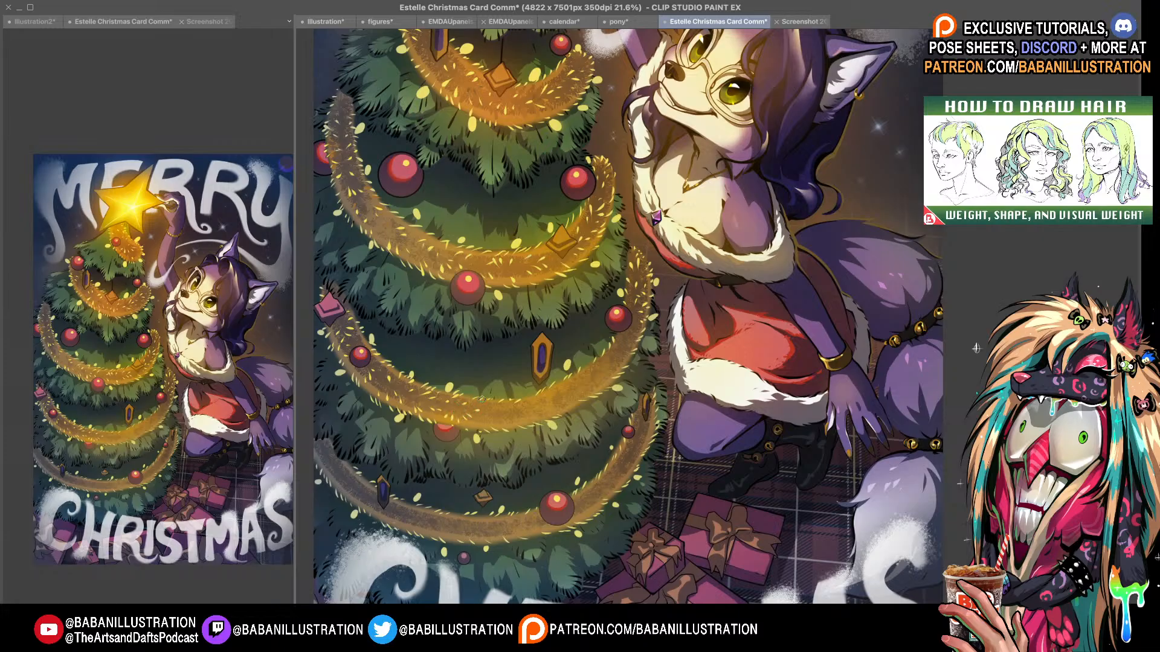
{"action": "left_click_drag", "start_coordinate": [488, 412], "coordinate": [482, 413]}
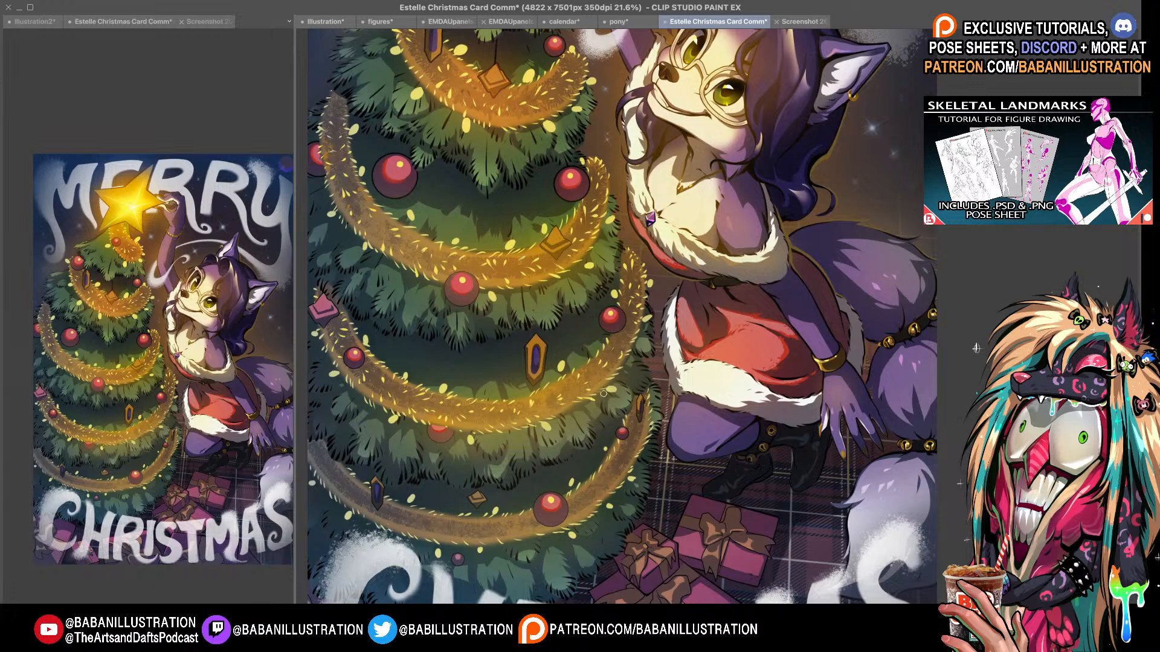
- Fill in the remaining fine light-yellow tinsel strands at the far left end and underside of the fourth garland
{"action": "left_click_drag", "start_coordinate": [622, 383], "coordinate": [619, 376]}
{"action": "left_click_drag", "start_coordinate": [369, 463], "coordinate": [381, 415]}
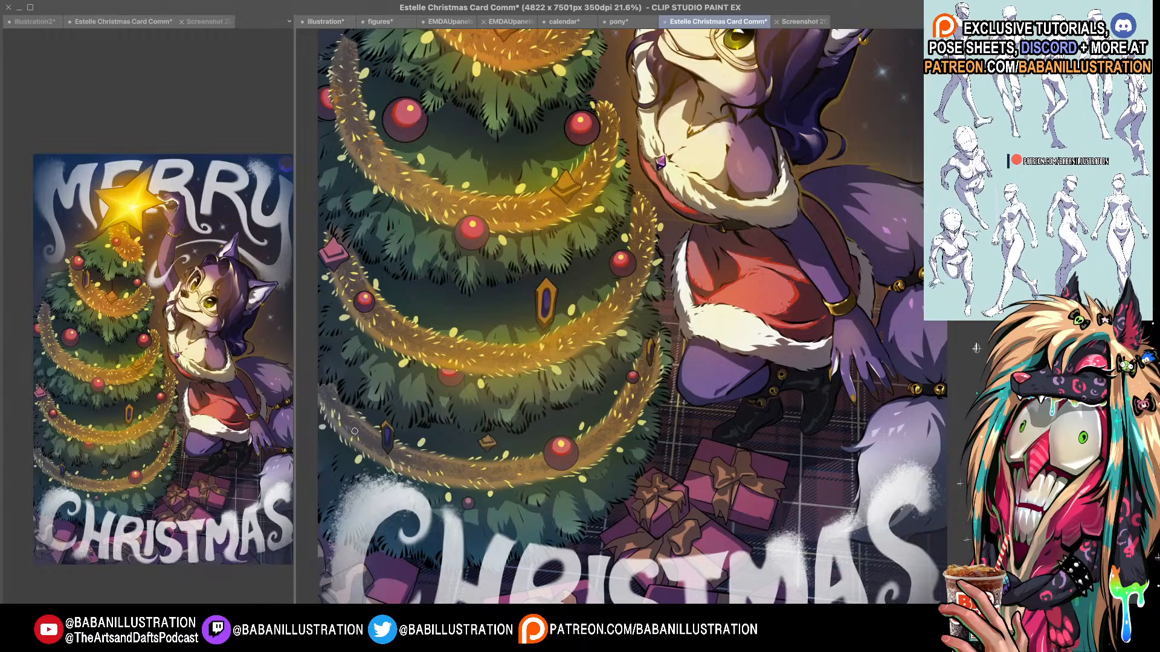
{"action": "scroll", "coordinate": [491, 460], "scroll_direction": "right", "scroll_amount": 1}
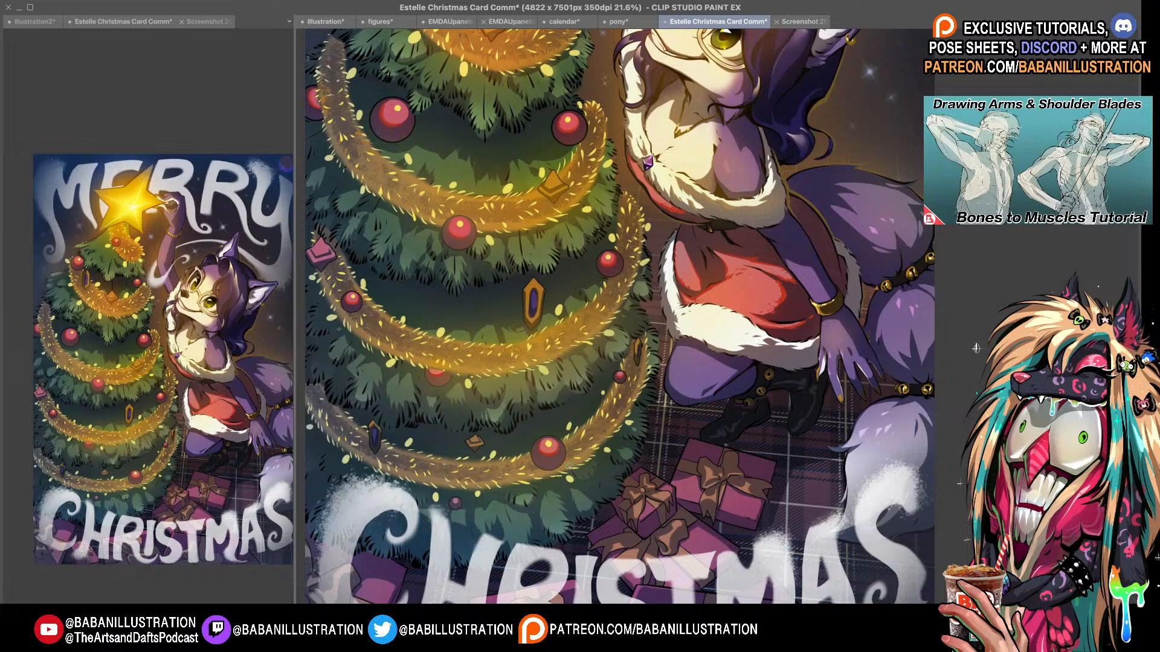
{"action": "scroll", "coordinate": [626, 416], "scroll_direction": "up", "scroll_amount": 2}
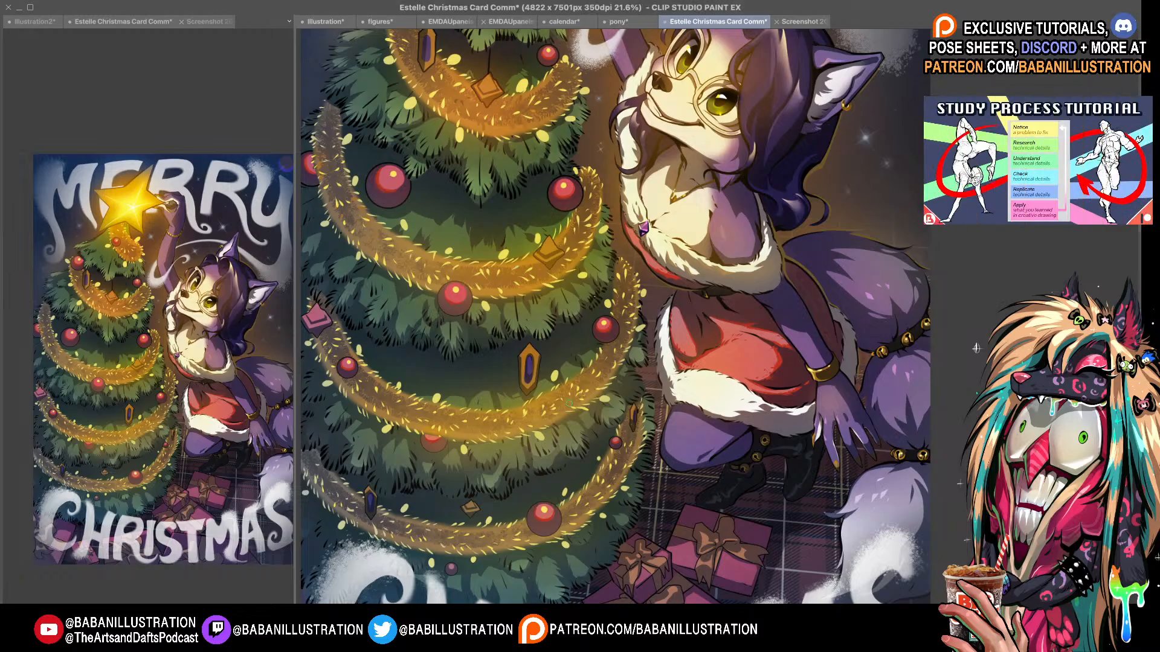
- Brighten the gold frame of the blue gem ornament and paint light facet edges on the gold pendant in the upper tier
{"action": "scroll", "coordinate": [542, 187], "scroll_direction": "up", "scroll_amount": 5}
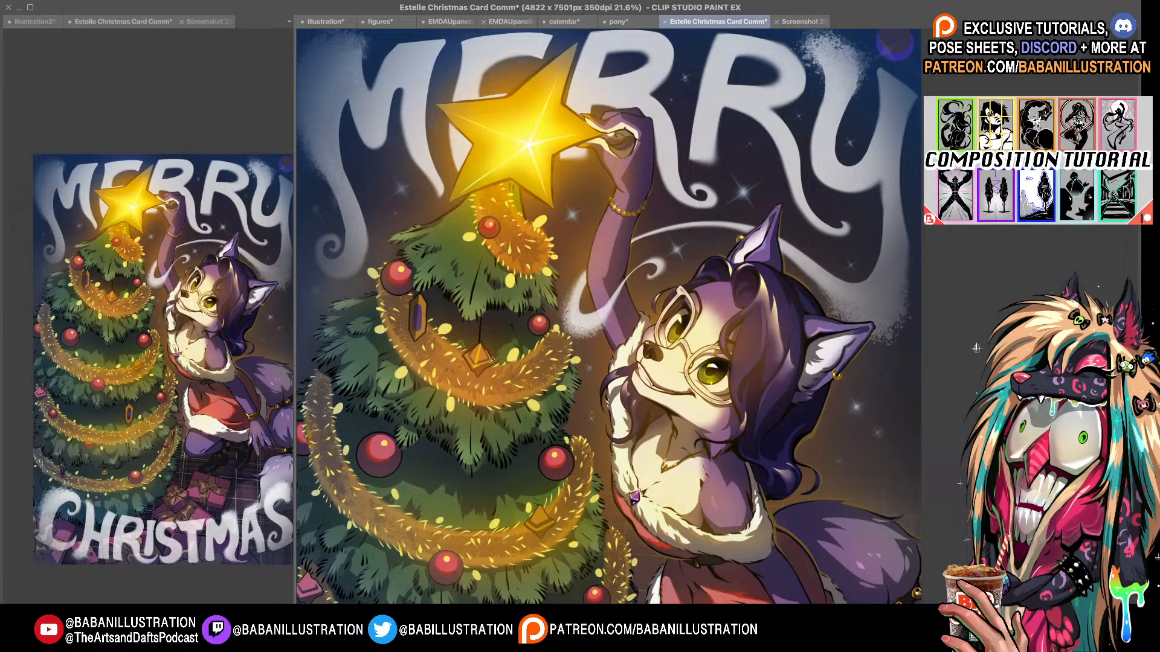
{"action": "scroll", "coordinate": [609, 317], "scroll_direction": "down", "scroll_amount": 2}
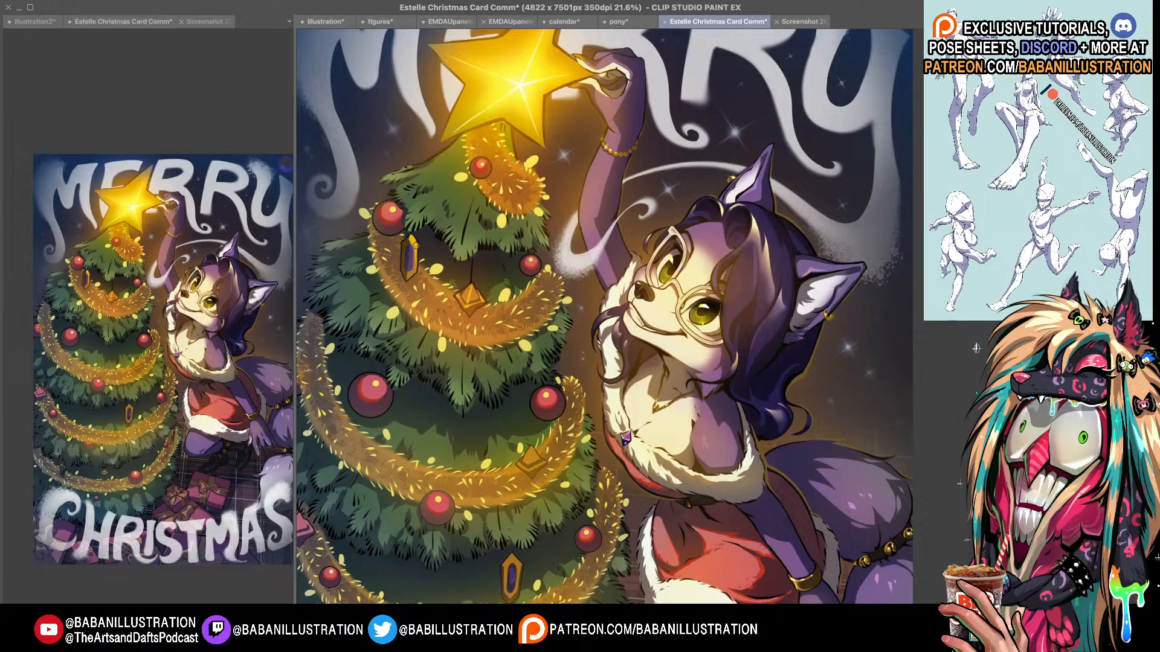
{"action": "left_click_drag", "start_coordinate": [414, 243], "coordinate": [410, 276]}
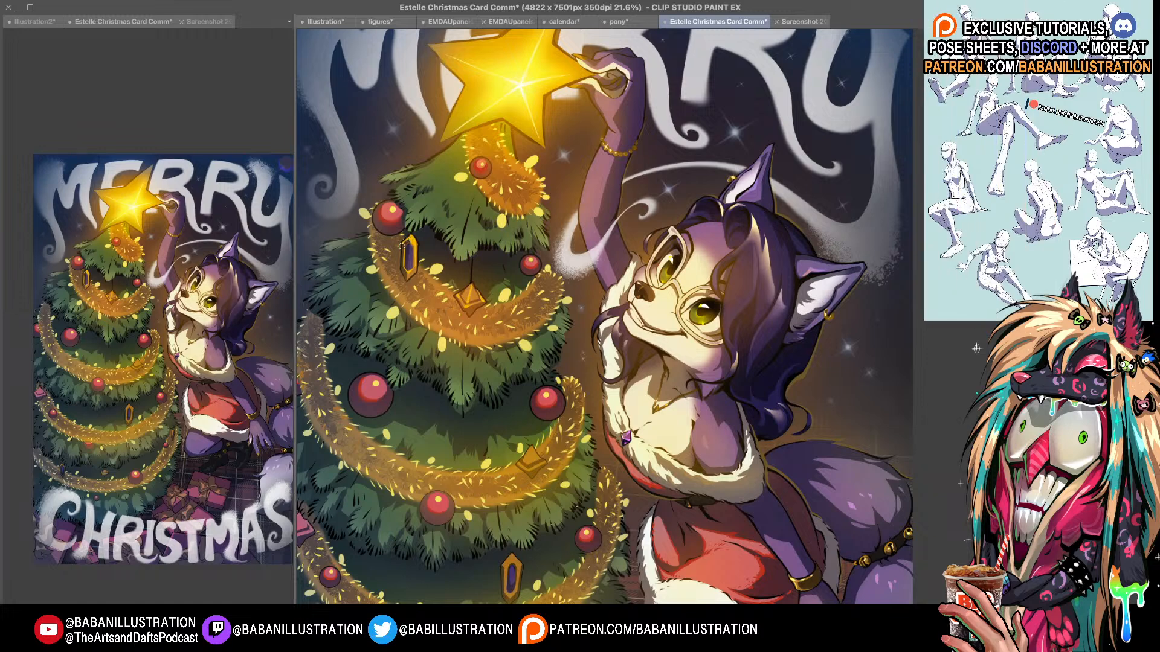
{"action": "left_click_drag", "start_coordinate": [554, 383], "coordinate": [548, 393]}
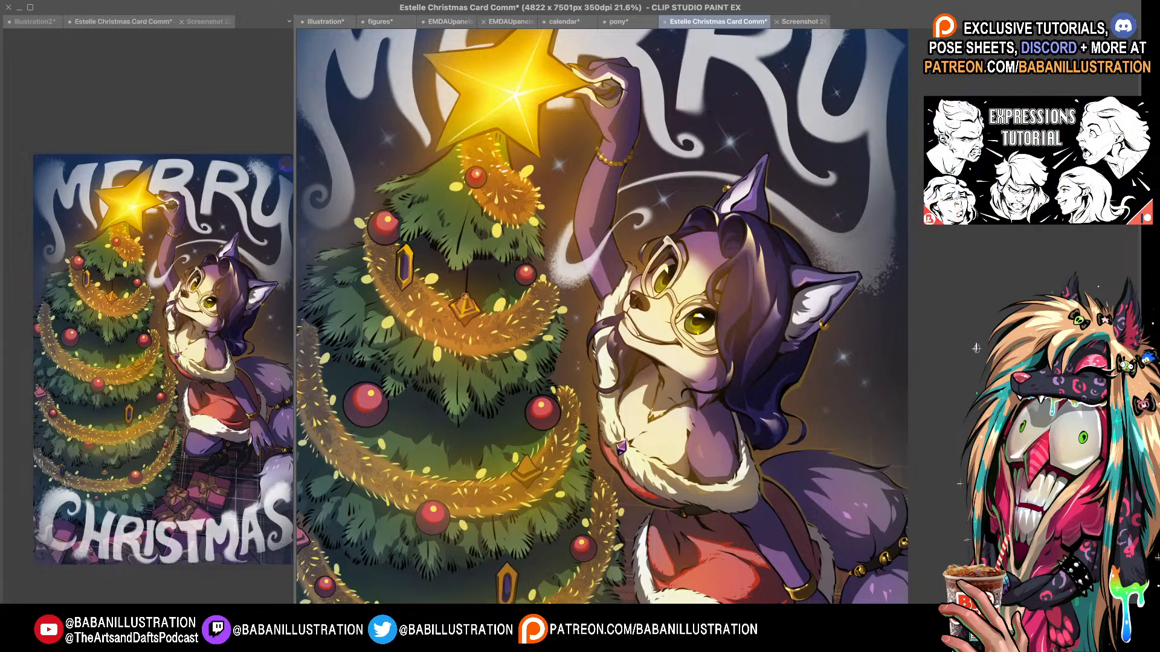
- Paint light facet edges and highlights on the gold pendant of the middle garland and the blue gem ornaments
{"action": "left_click_drag", "start_coordinate": [527, 472], "coordinate": [533, 392]}
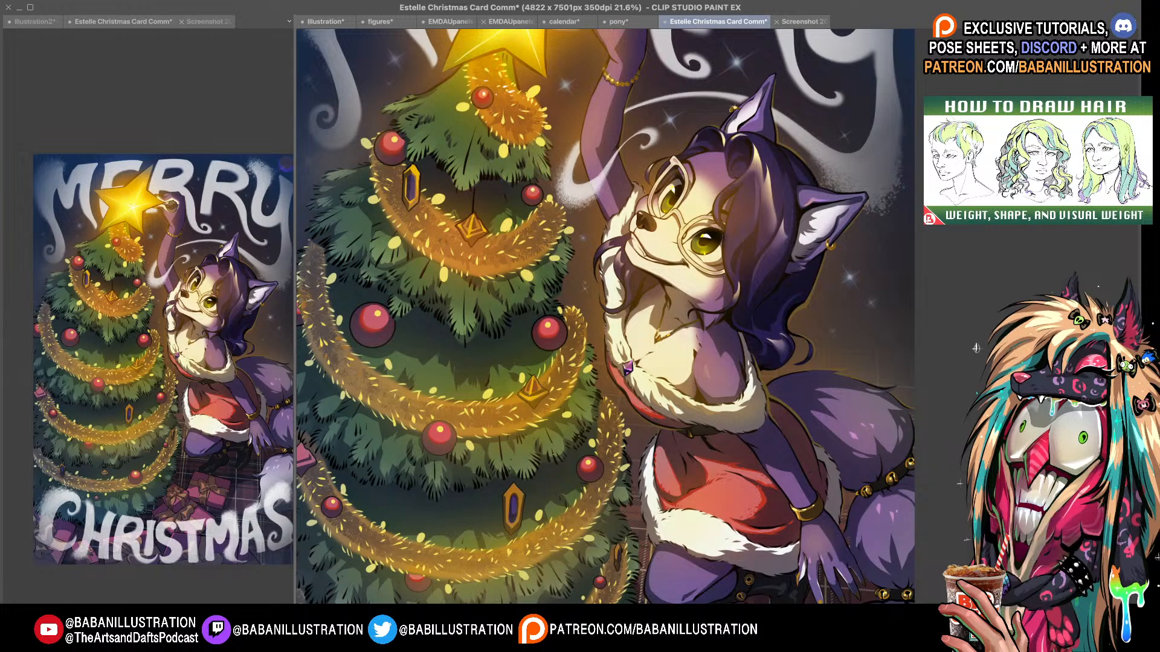
{"action": "scroll", "coordinate": [551, 394], "scroll_direction": "down", "scroll_amount": 1}
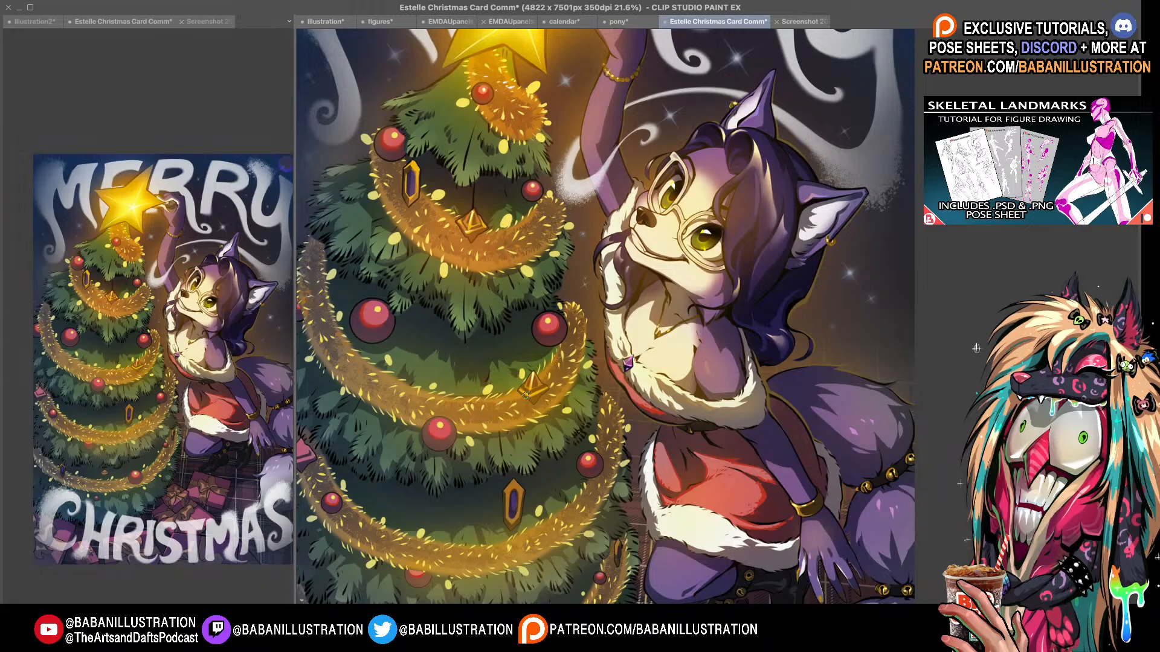
{"action": "mouse_move", "coordinate": [441, 192]}
{"action": "left_mouse_down"}
{"action": "mouse_move", "coordinate": [470, 166]}
{"action": "mouse_move", "coordinate": [445, 225]}
{"action": "left_mouse_up"}
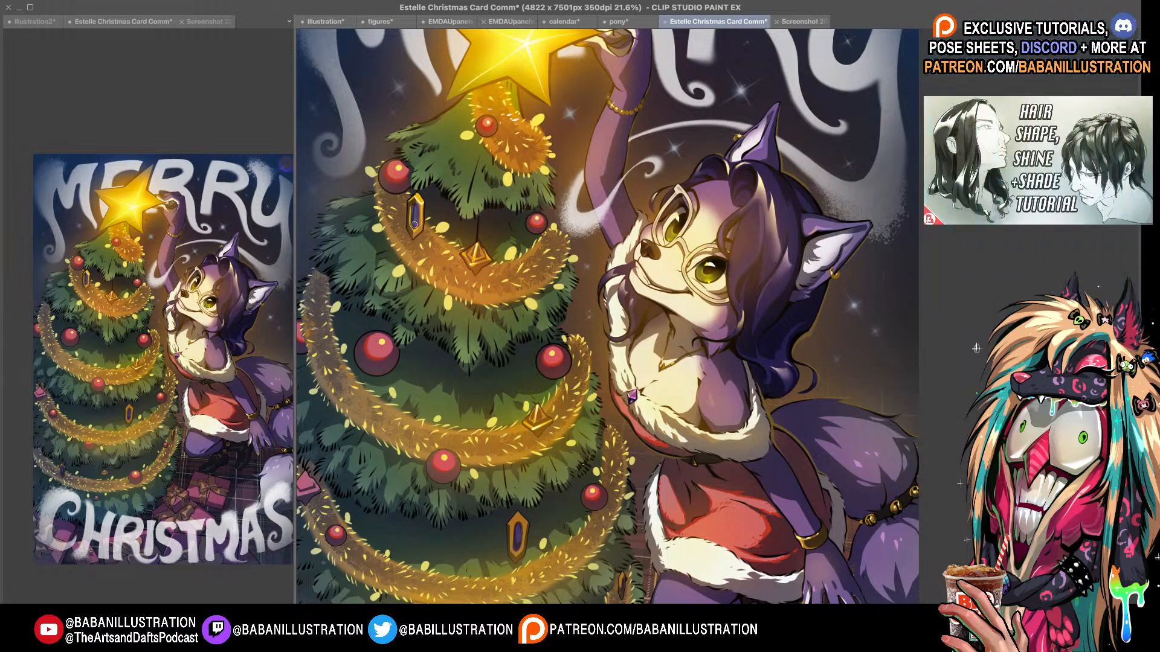
{"action": "left_click_drag", "start_coordinate": [519, 537], "coordinate": [512, 413]}
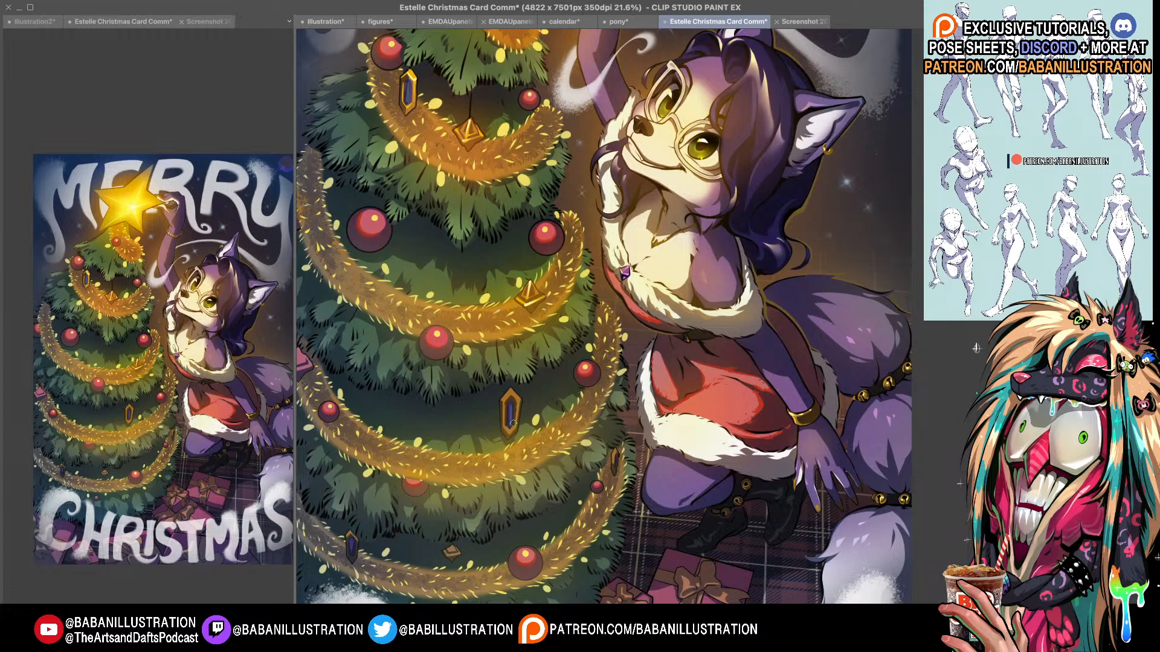
{"action": "scroll", "coordinate": [529, 404], "scroll_direction": "up", "scroll_amount": 2}
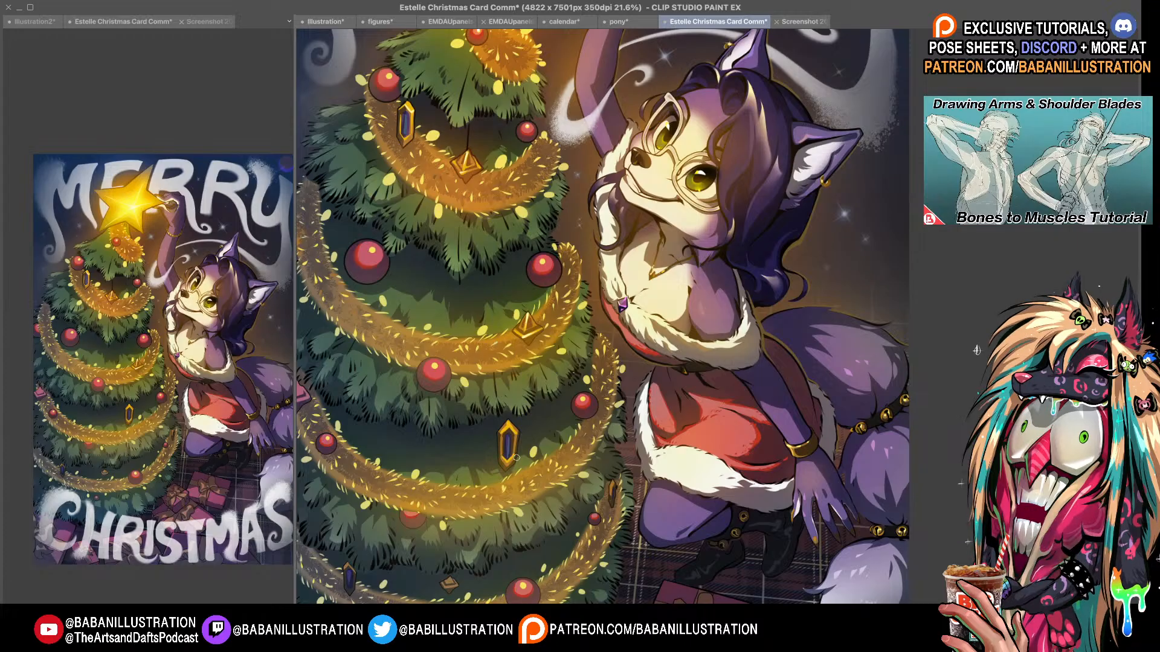
- Paint soft reflected light along the shaded lower edges of the large red baubles, from the bottom garland up the tree
{"action": "scroll", "coordinate": [508, 457], "scroll_direction": "down", "scroll_amount": 2}
{"action": "left_click_drag", "start_coordinate": [508, 458], "coordinate": [516, 367]}
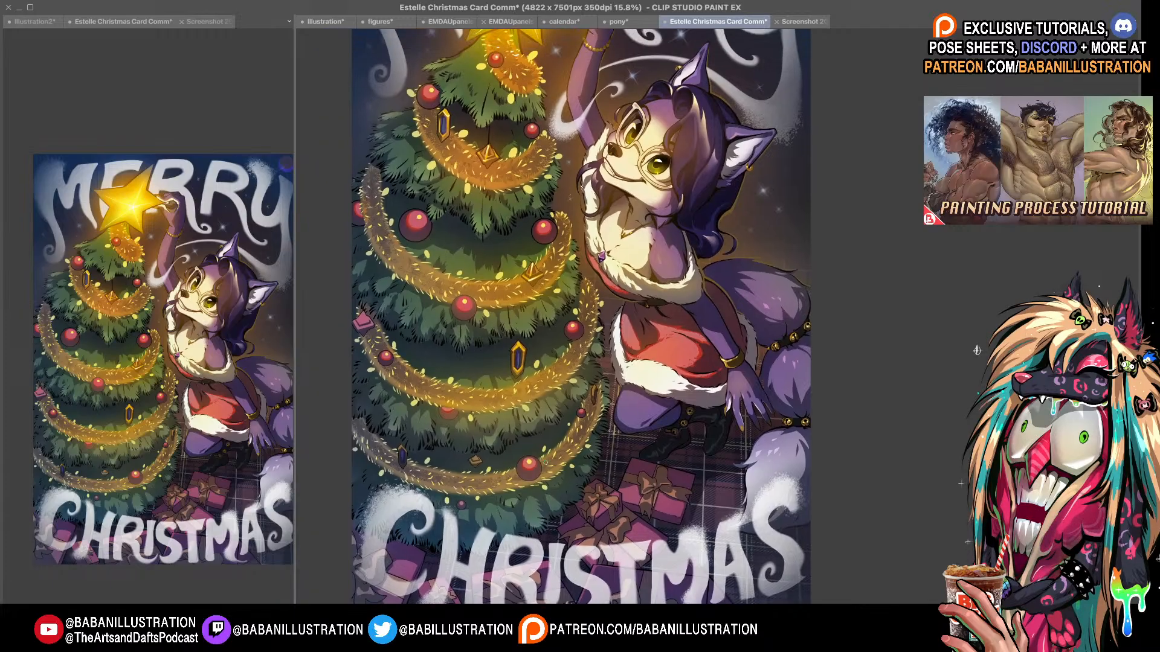
{"action": "scroll", "coordinate": [554, 434], "scroll_direction": "up", "scroll_amount": 1}
{"action": "scroll", "coordinate": [554, 433], "scroll_direction": "up", "scroll_amount": 2}
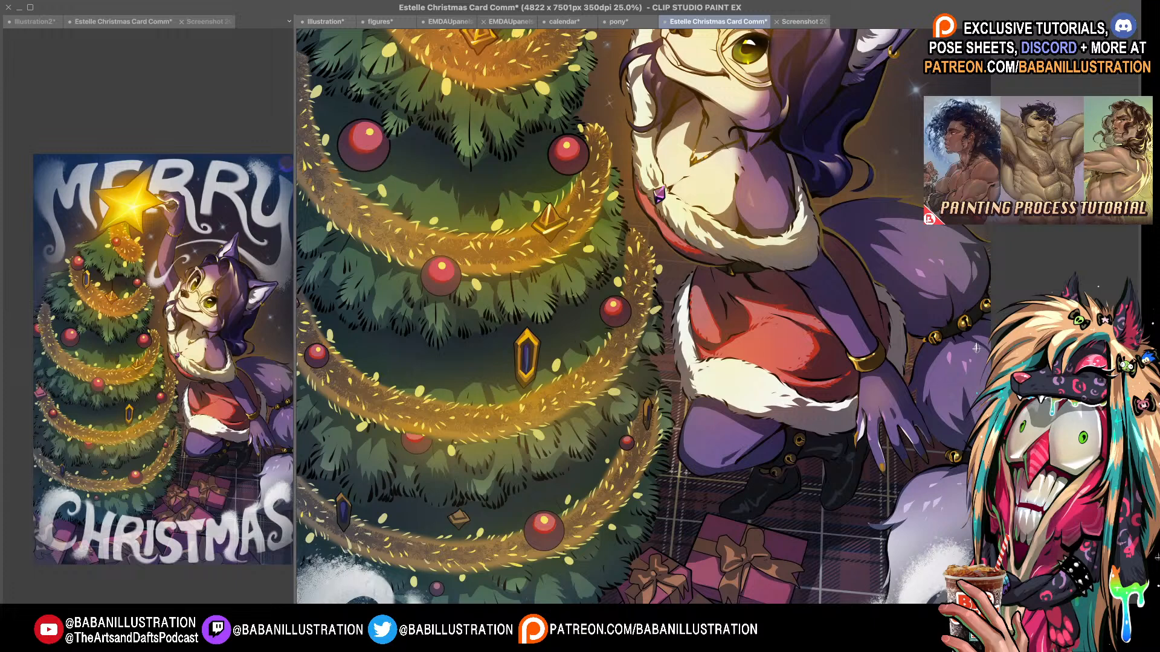
{"action": "left_click_drag", "start_coordinate": [549, 408], "coordinate": [549, 371]}
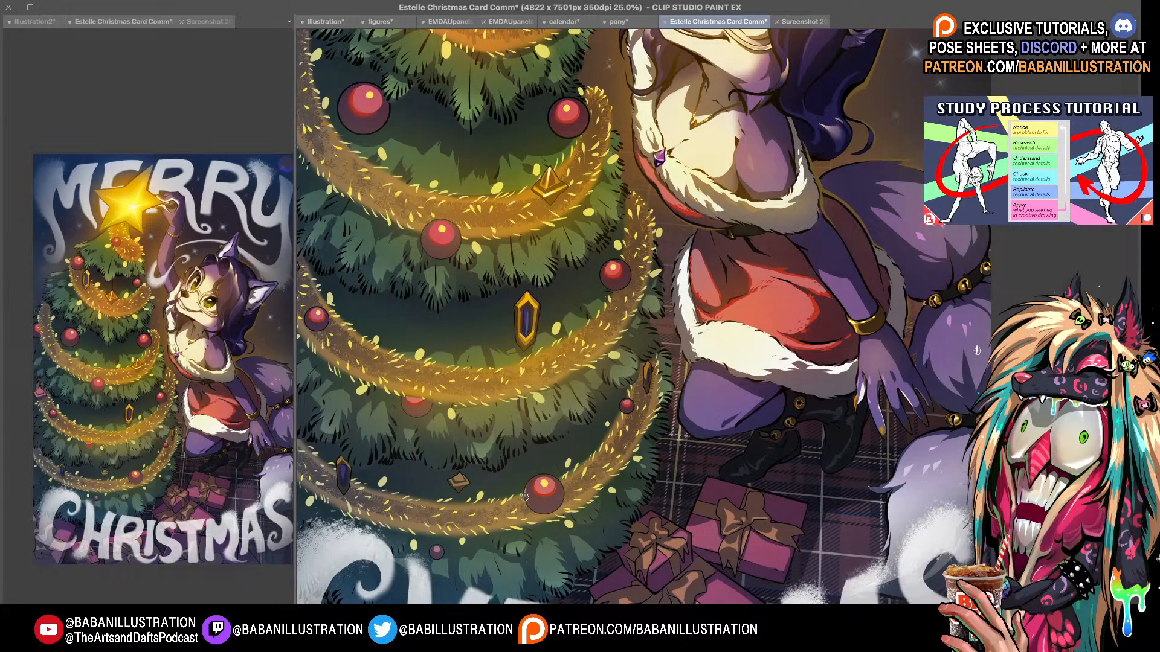
{"action": "left_click_drag", "start_coordinate": [577, 423], "coordinate": [608, 479]}
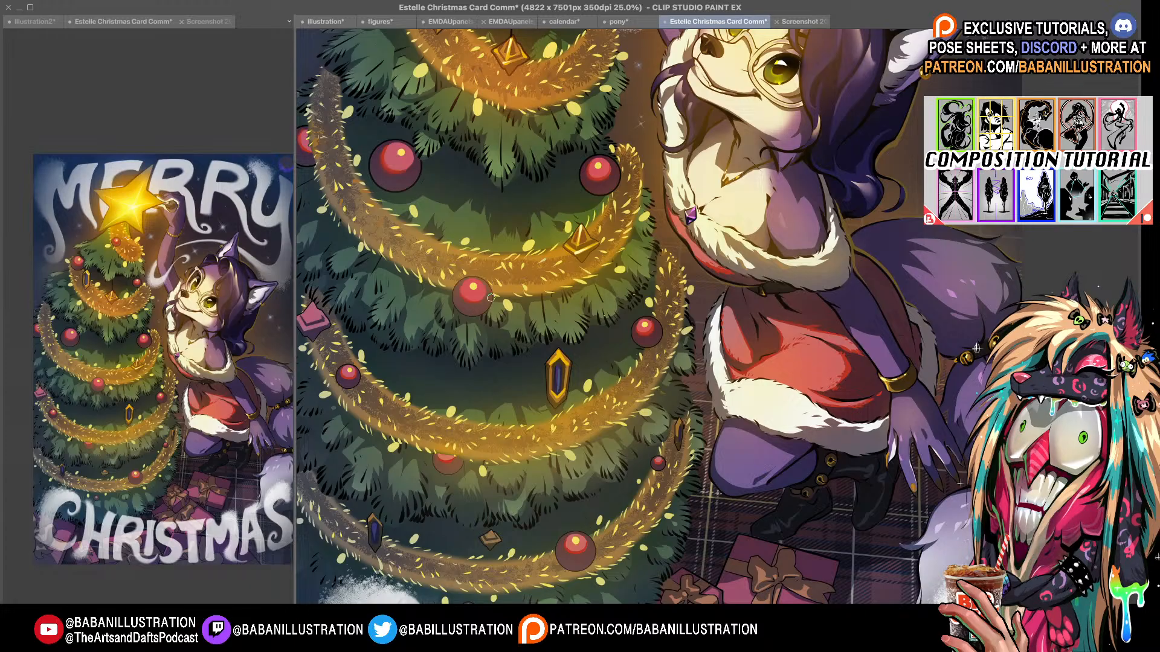
{"action": "left_click_drag", "start_coordinate": [528, 283], "coordinate": [526, 329]}
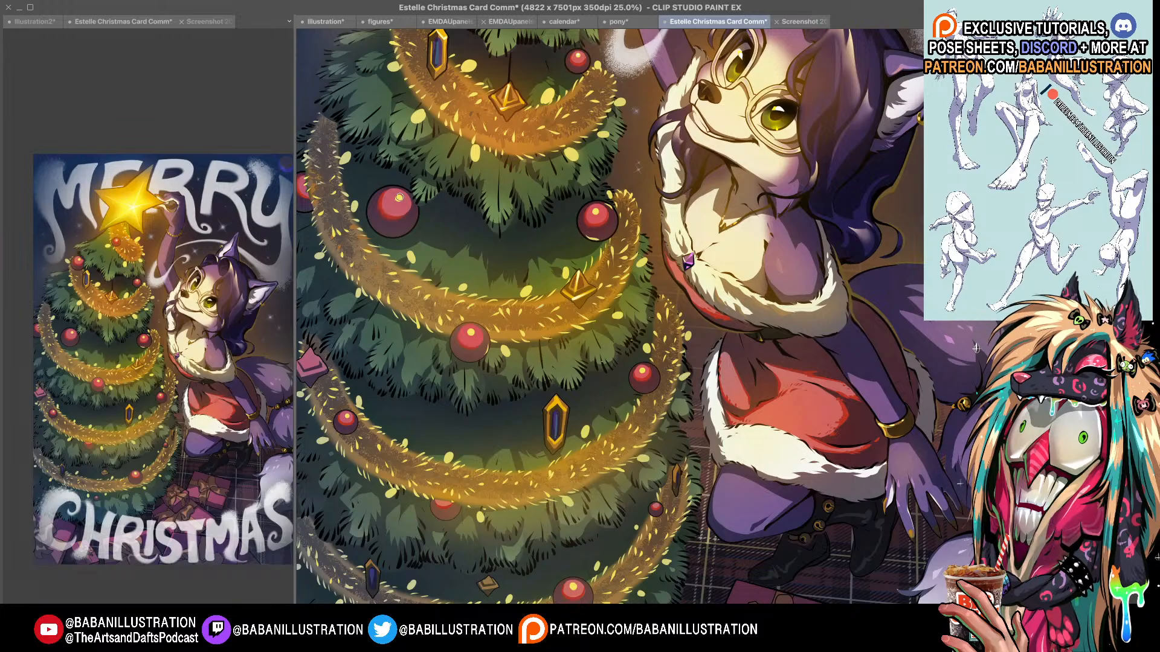
{"action": "scroll", "coordinate": [582, 178], "scroll_direction": "up", "scroll_amount": 3}
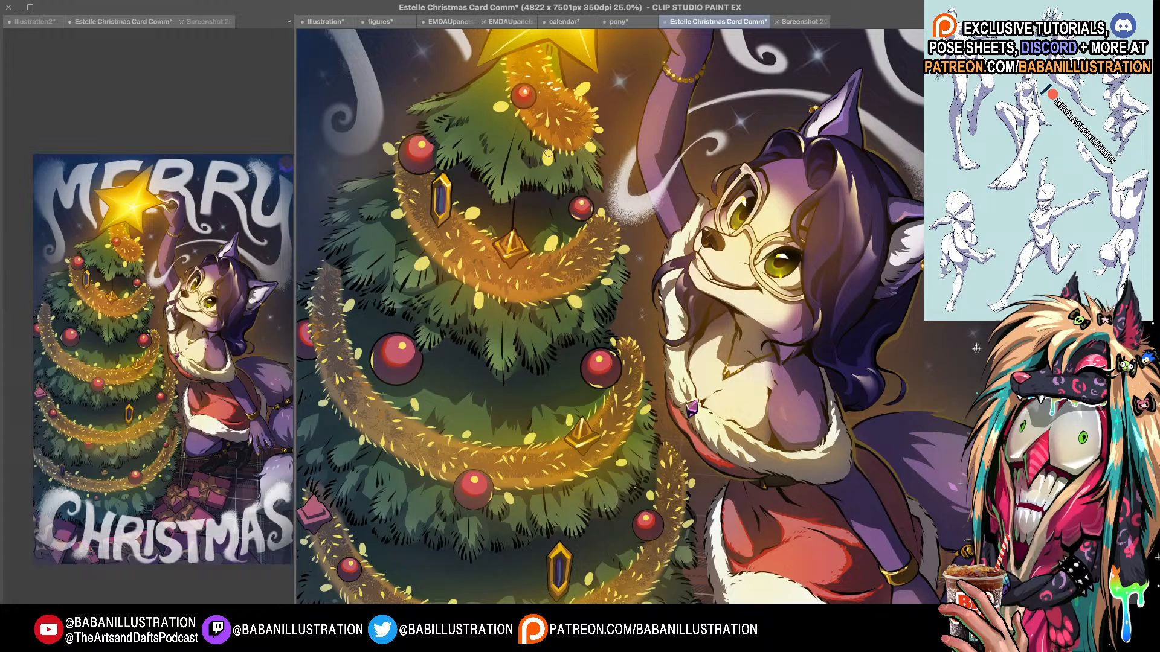
- Add reflected light to the remaining small and partly hidden red baubles on the lower tree, checking against the whole card
{"action": "scroll", "coordinate": [401, 147], "scroll_direction": "down", "scroll_amount": 5}
{"action": "scroll", "coordinate": [976, 349], "scroll_direction": "down", "scroll_amount": 1}
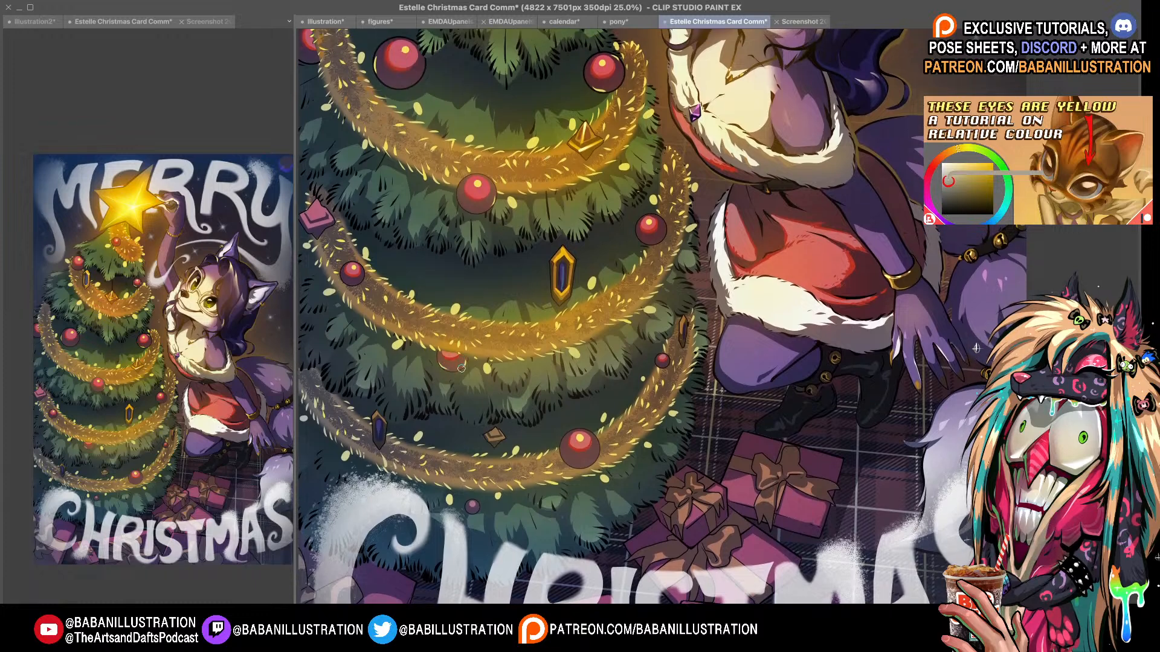
{"action": "scroll", "coordinate": [586, 419], "scroll_direction": "down", "scroll_amount": 2}
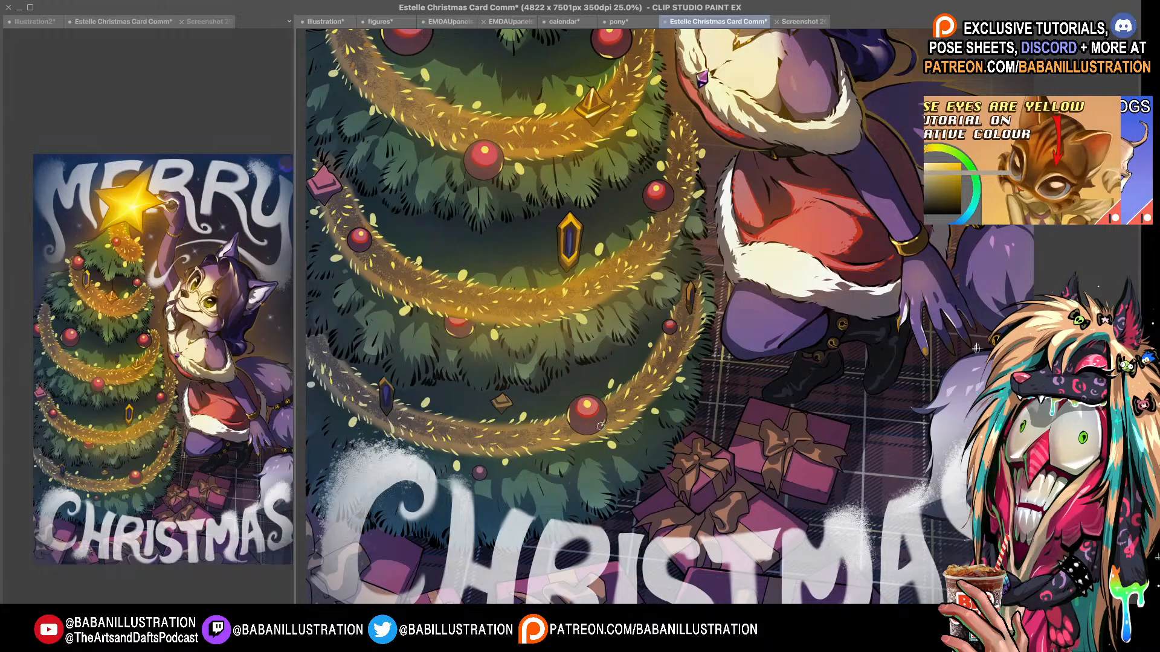
{"action": "scroll", "coordinate": [976, 349], "scroll_direction": "left", "scroll_amount": 2}
{"action": "scroll", "coordinate": [976, 348], "scroll_direction": "up", "scroll_amount": 1}
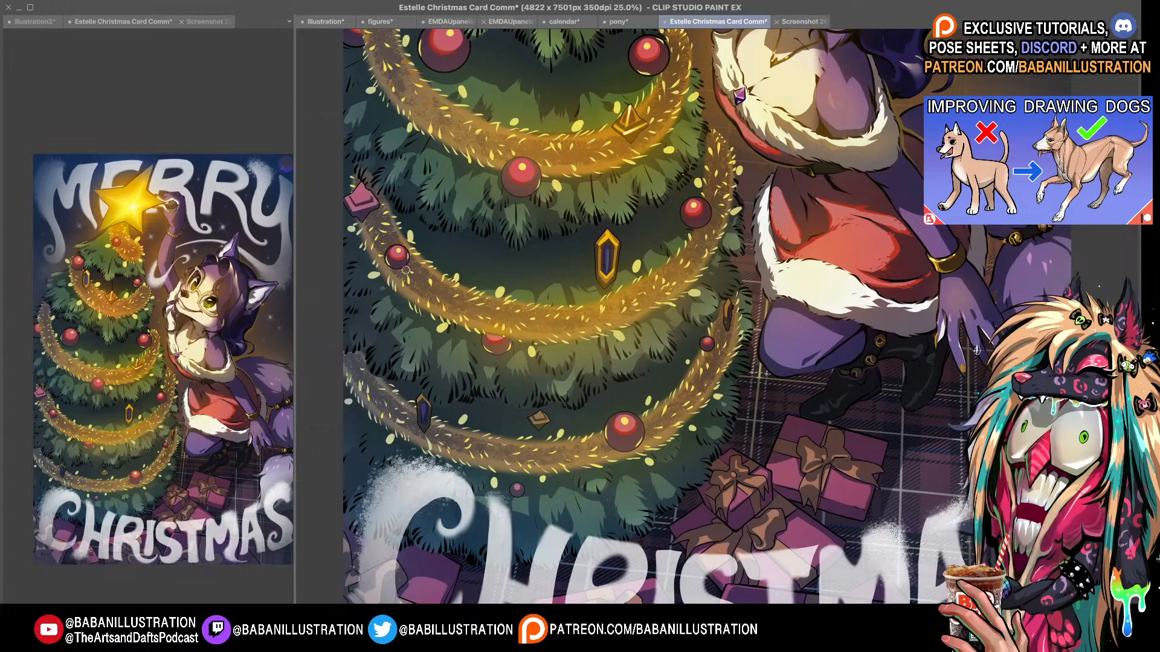
{"action": "scroll", "coordinate": [580, 382], "scroll_direction": "down", "scroll_amount": 1}
{"action": "left_click_drag", "start_coordinate": [516, 186], "coordinate": [449, 353]}
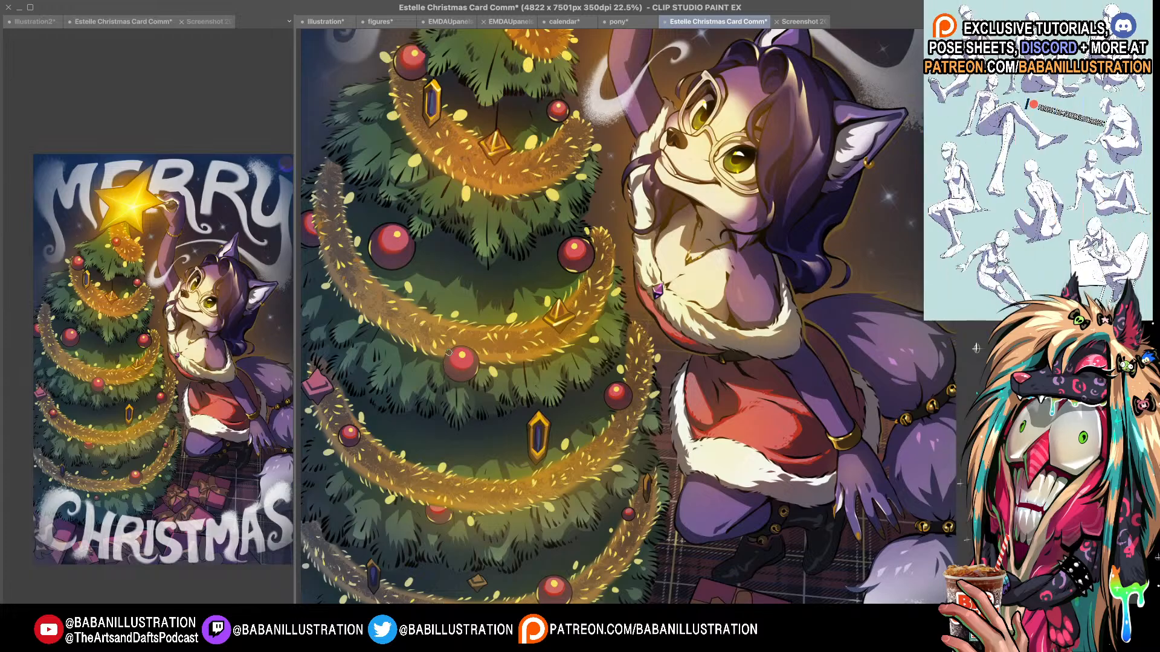
{"action": "scroll", "coordinate": [452, 361], "scroll_direction": "down", "scroll_amount": 4}
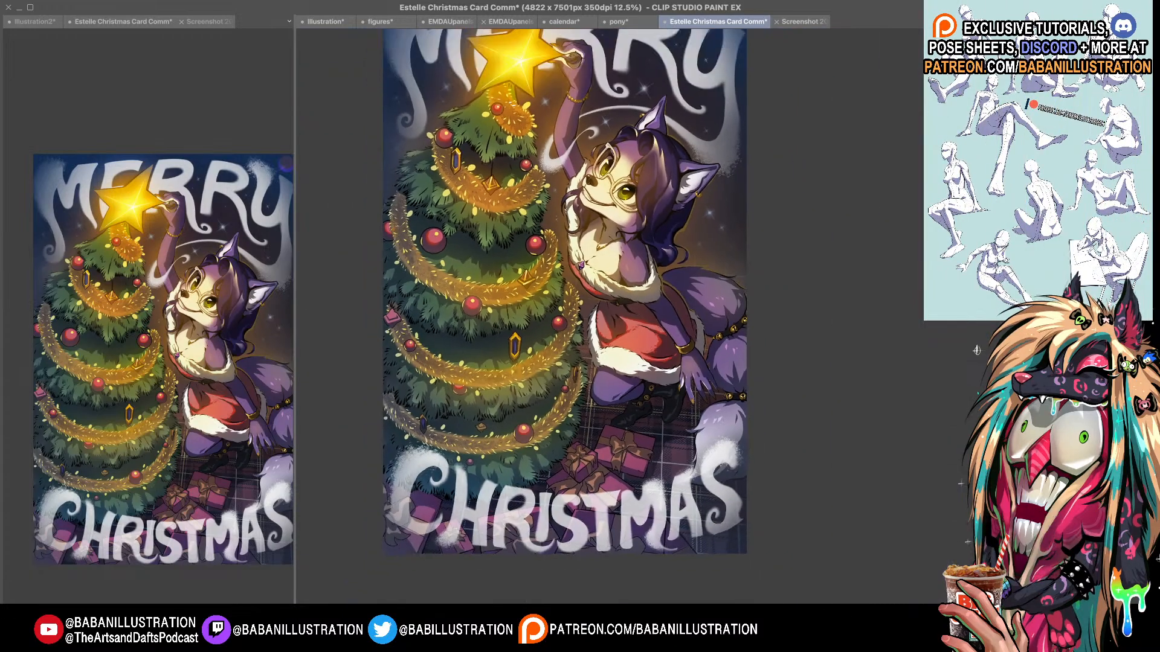